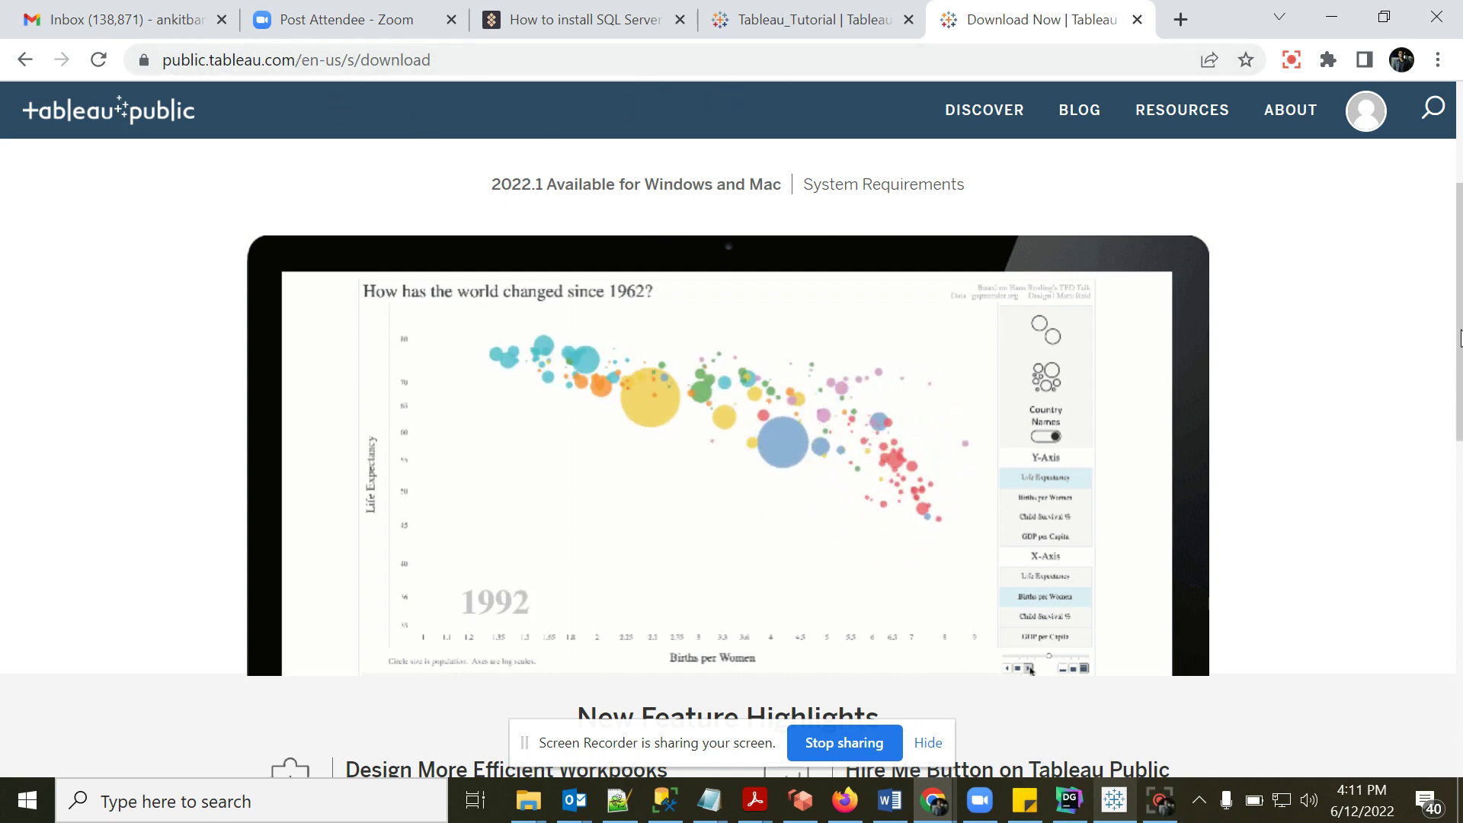
- Scroll the Tableau Public download page back up to Download the App, then return to Tableau
{"action": "left_click_drag", "start_coordinate": [1458, 320], "coordinate": [1458, 247]}
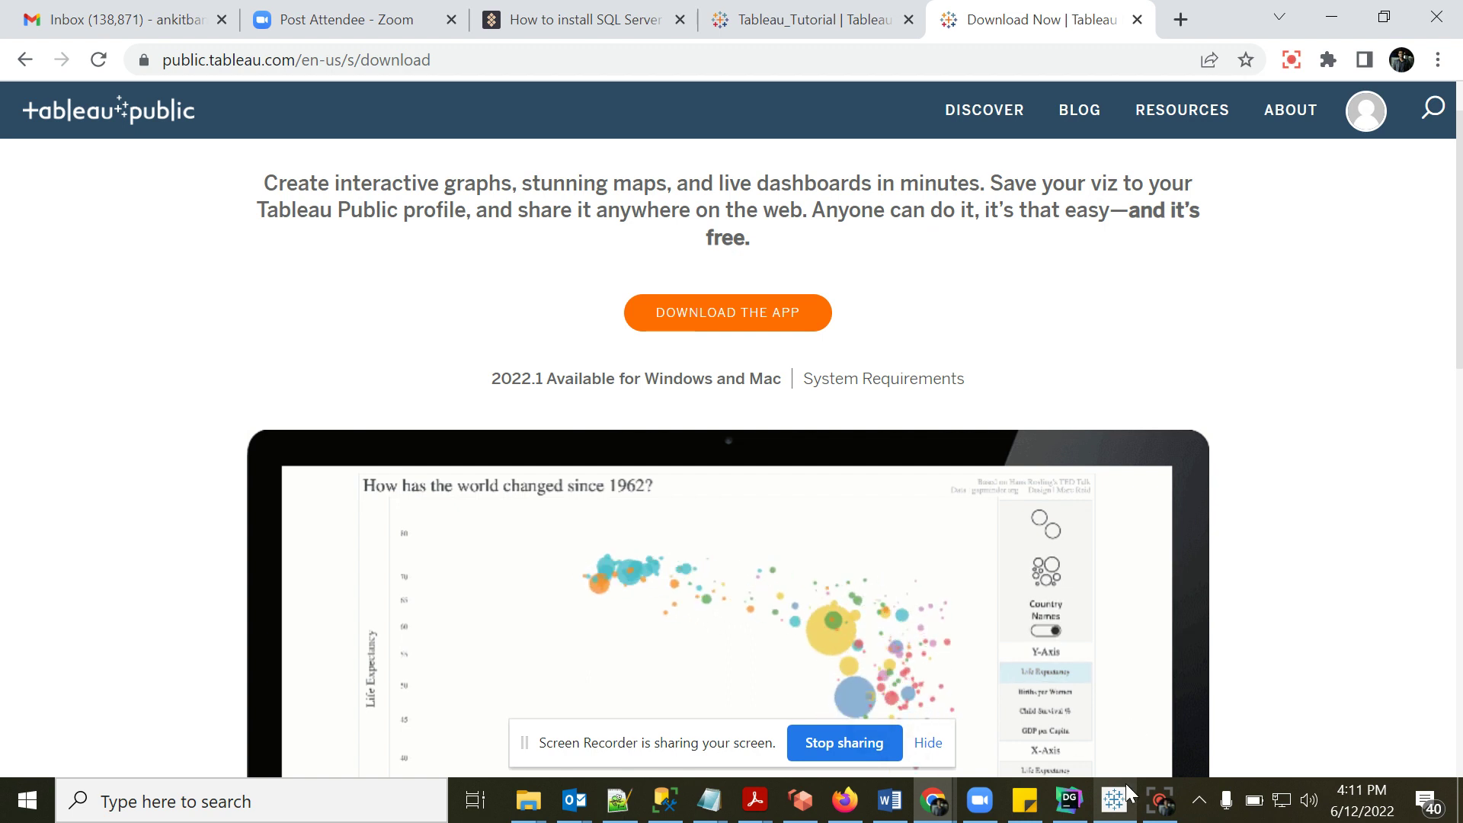
{"action": "left_click", "coordinate": [1114, 806]}
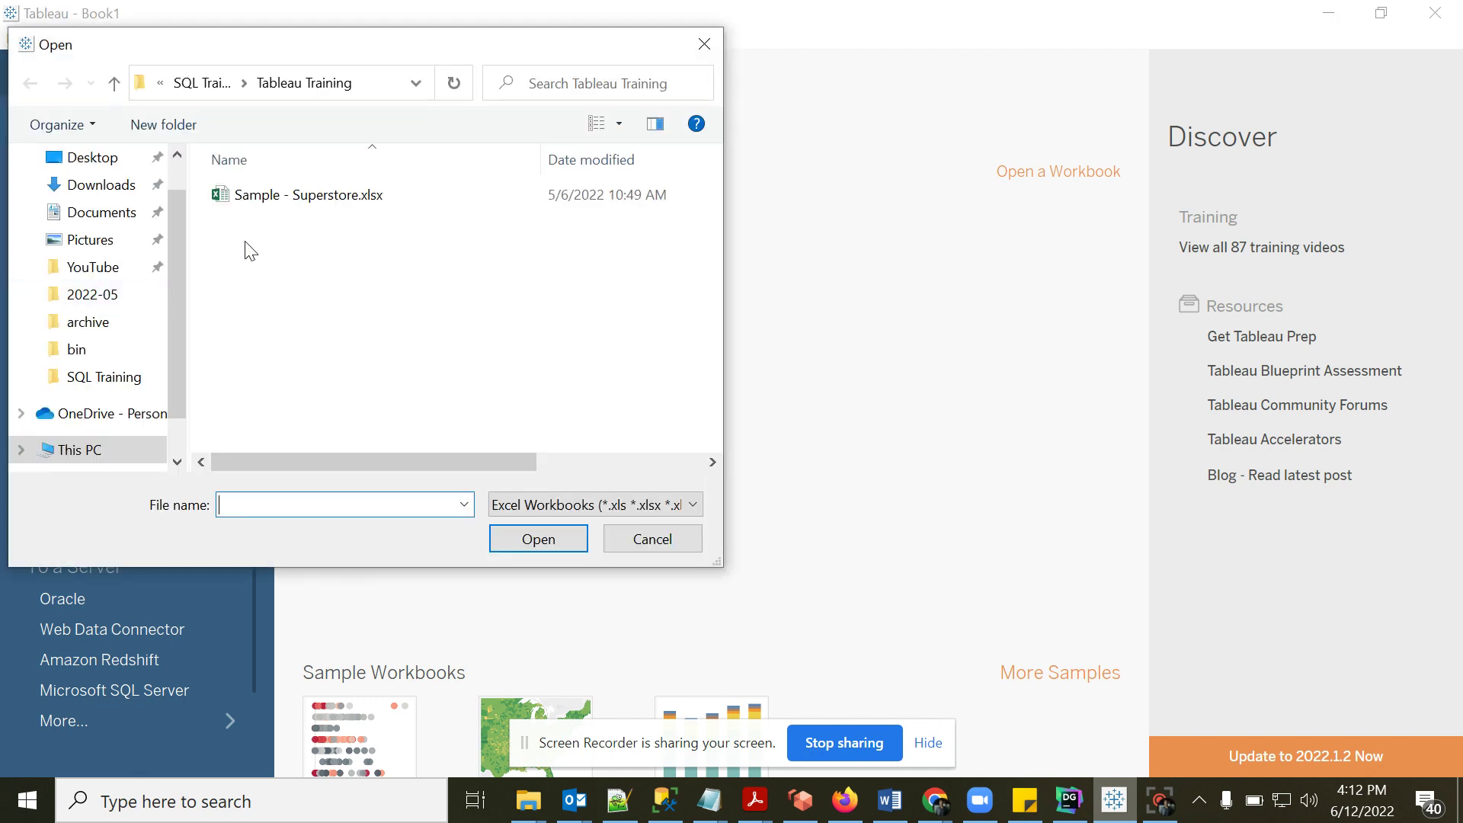
- Open Sample - Superstore.xlsx from the Tableau Training folder as the Excel connection
{"action": "left_click", "coordinate": [307, 203]}
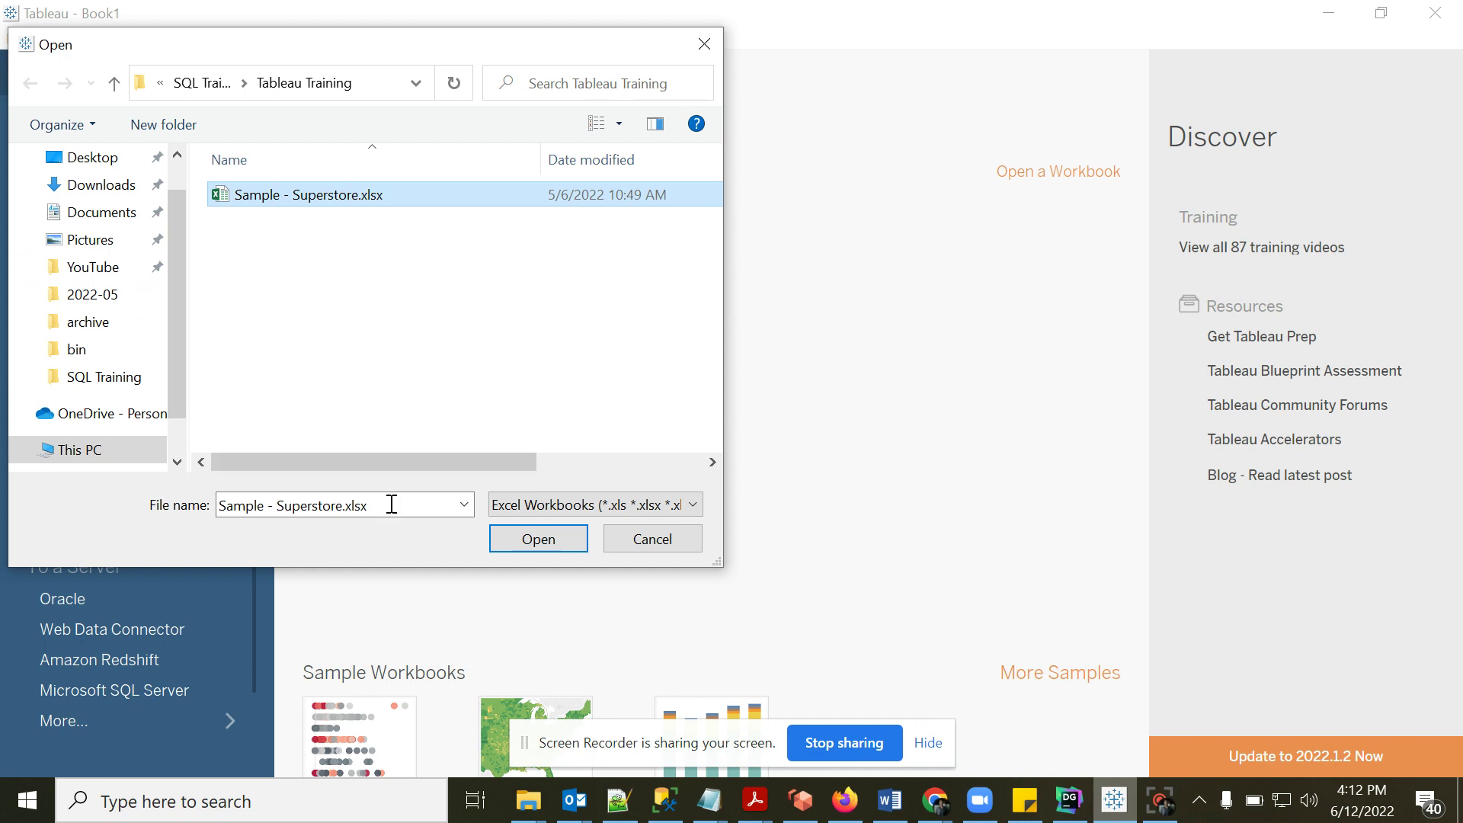
{"action": "left_click", "coordinate": [538, 543]}
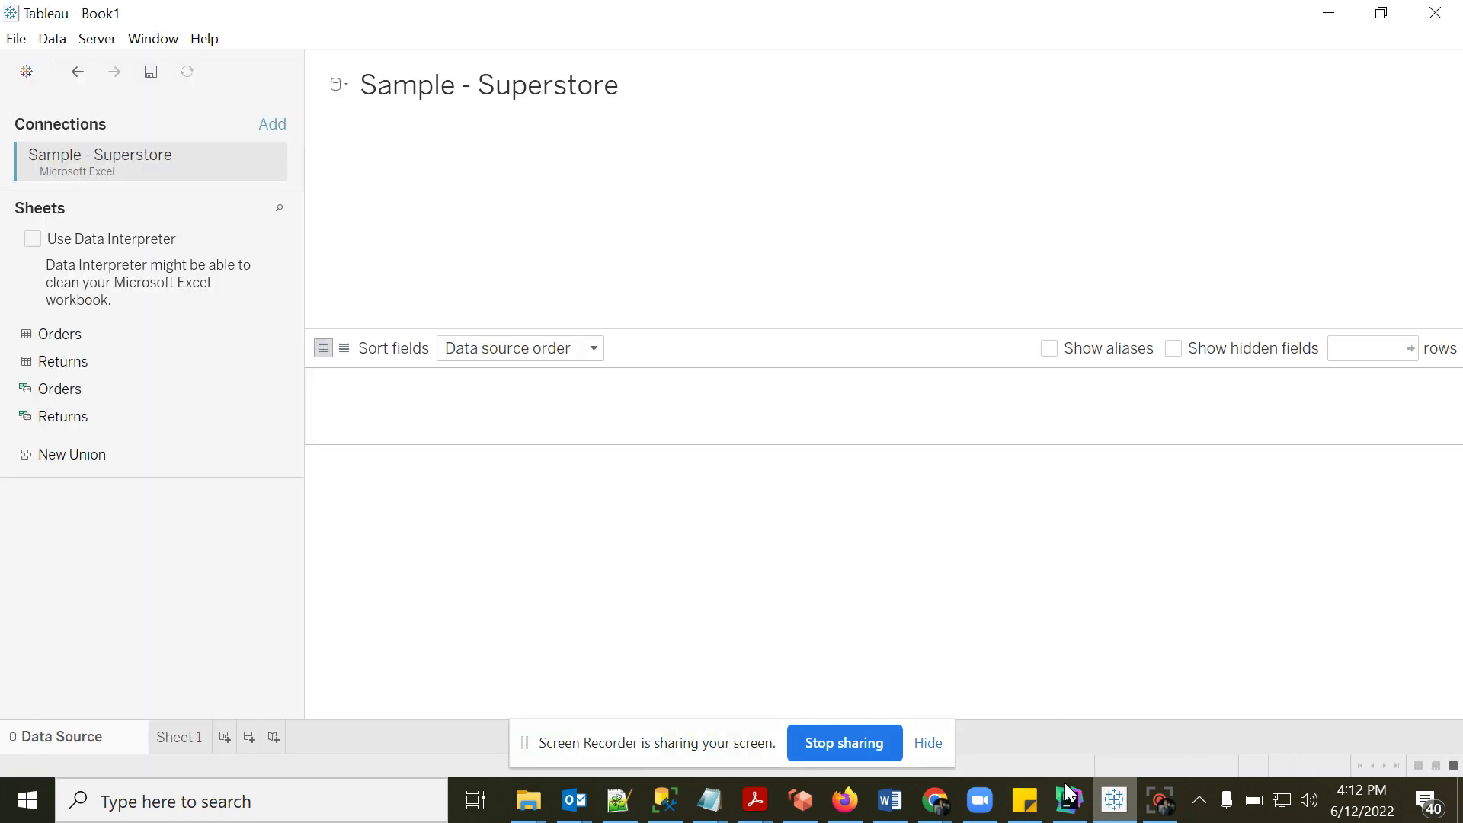
- Check the superstore_orders query results in DataGrip, then go back to Tableau's data source
{"action": "left_click", "coordinate": [1070, 797]}
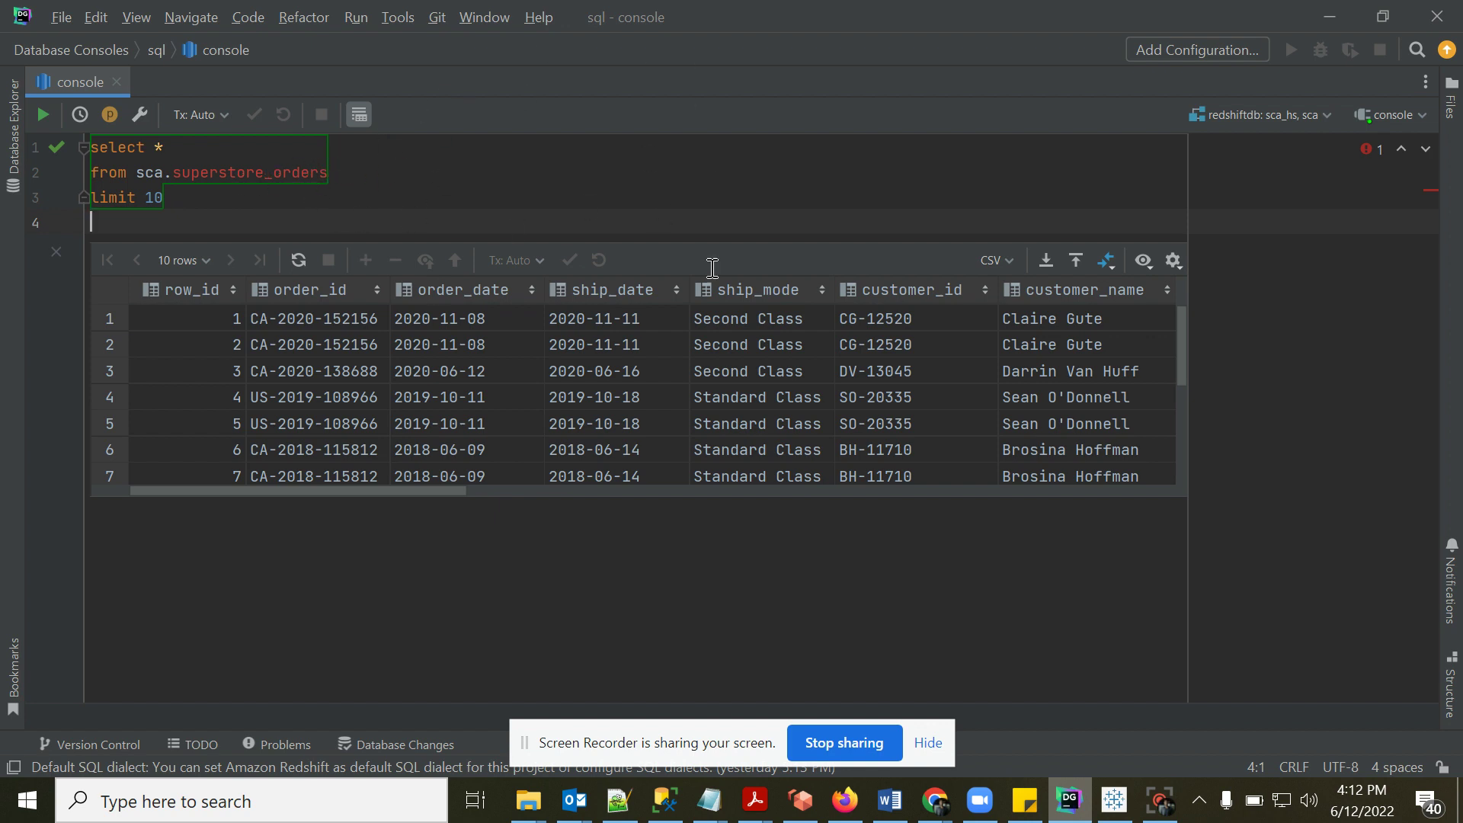
{"action": "left_click", "coordinate": [1114, 800]}
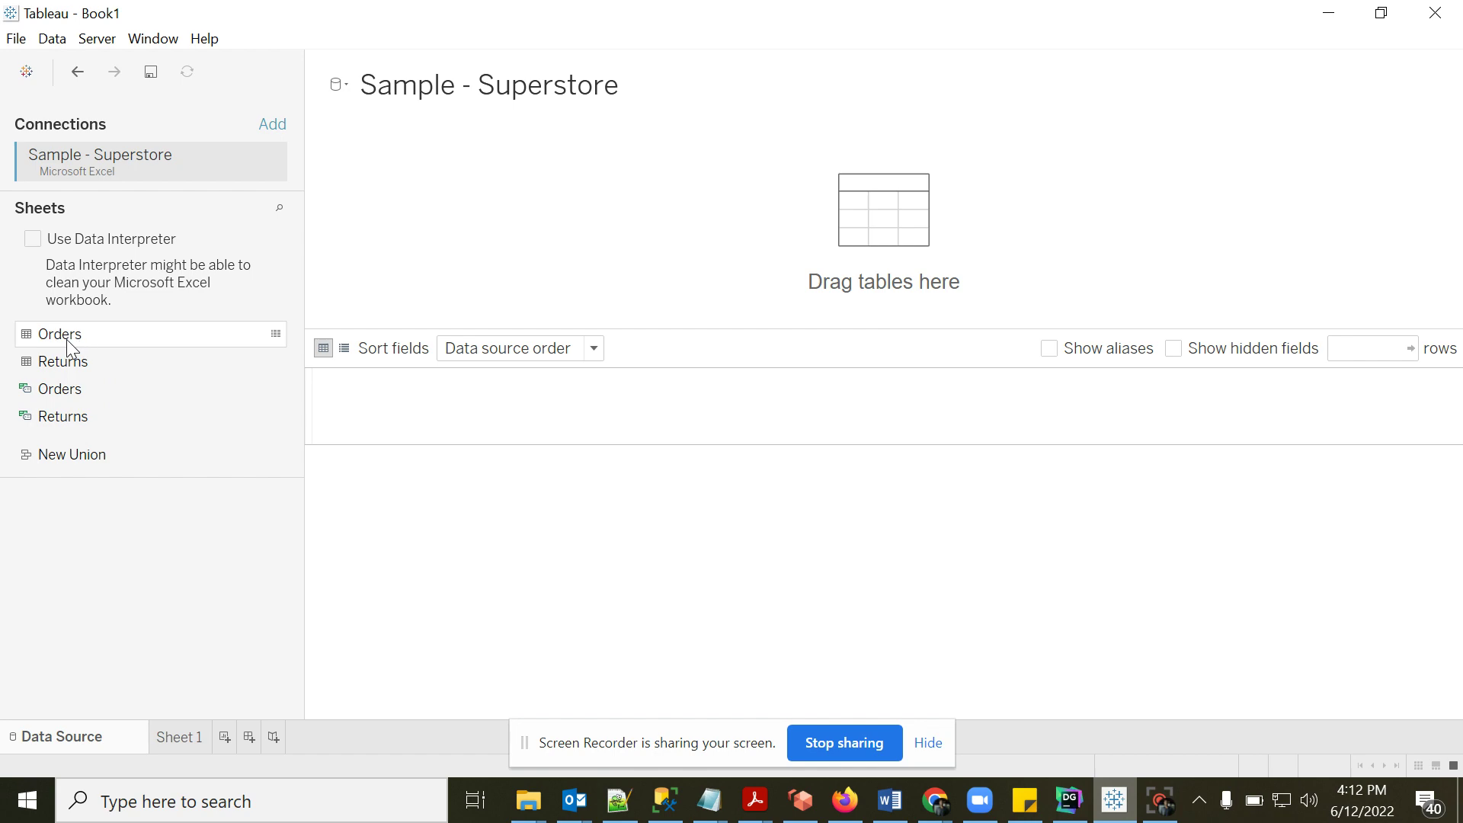
- Place the Orders sheet on the canvas, briefly comparing against the DataGrip query results
{"action": "left_click_drag", "start_coordinate": [63, 336], "coordinate": [392, 269]}
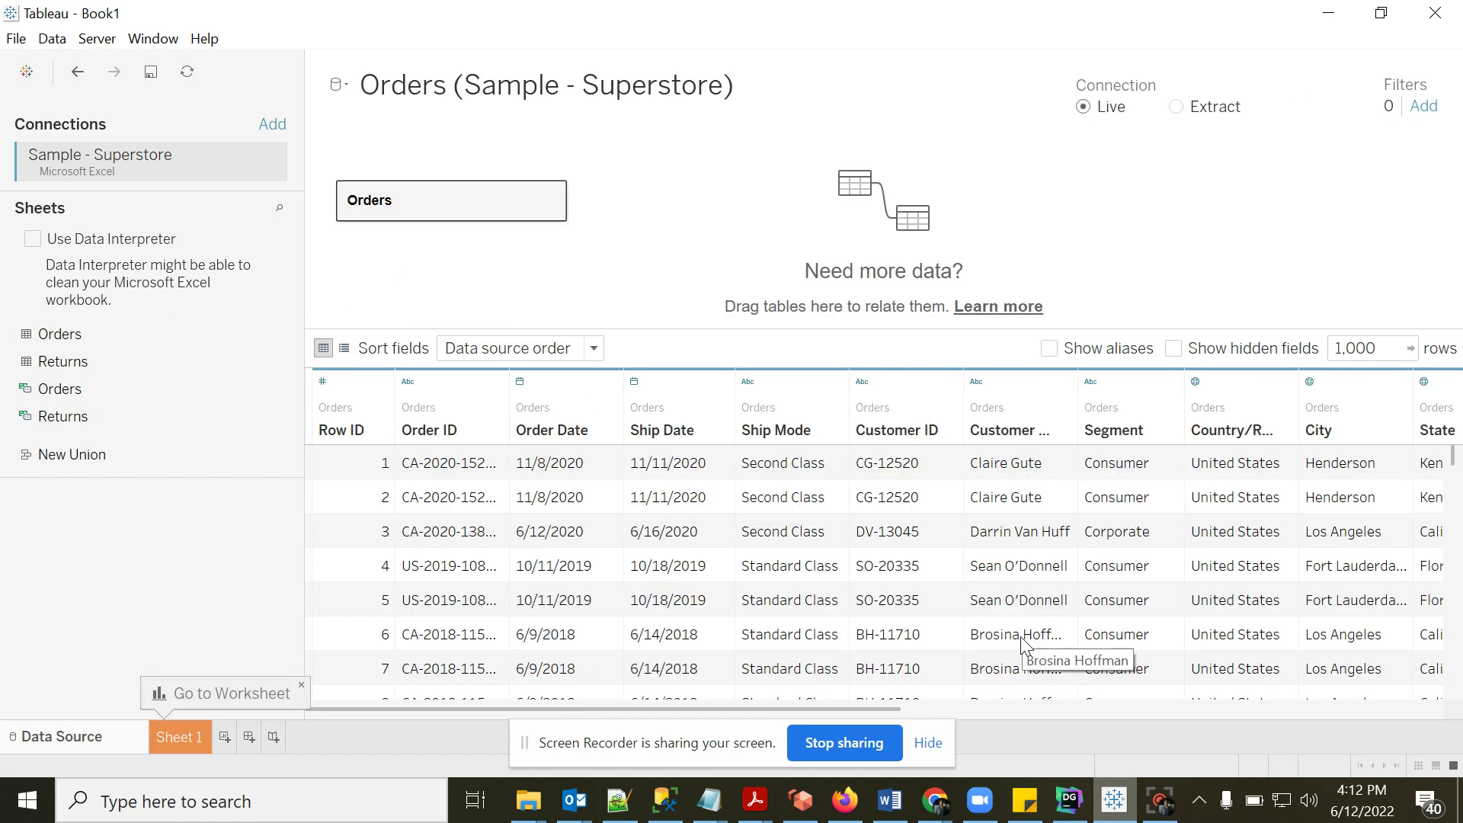
{"action": "left_click", "coordinate": [1069, 806]}
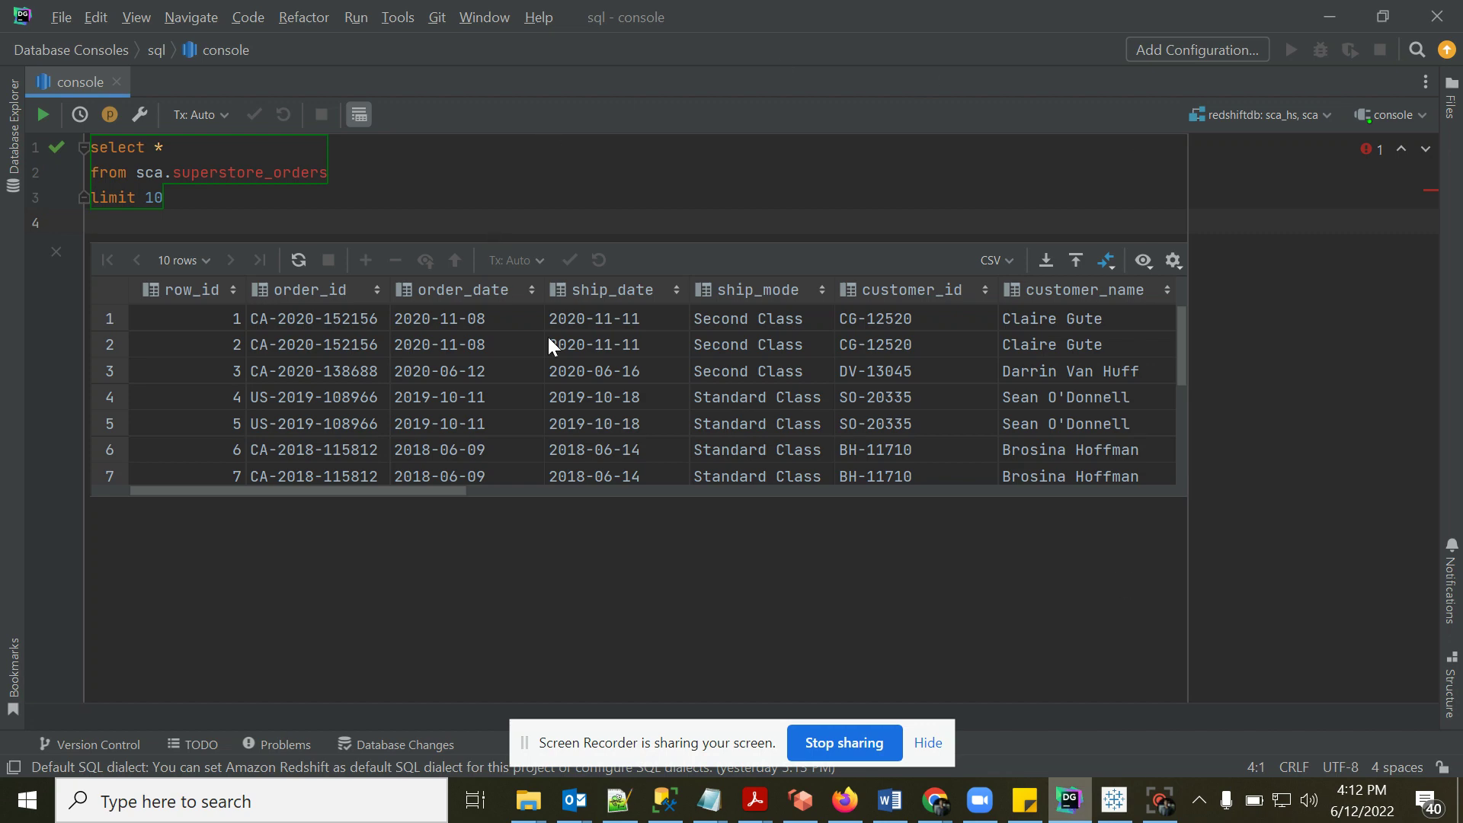
{"action": "left_click", "coordinate": [1072, 814]}
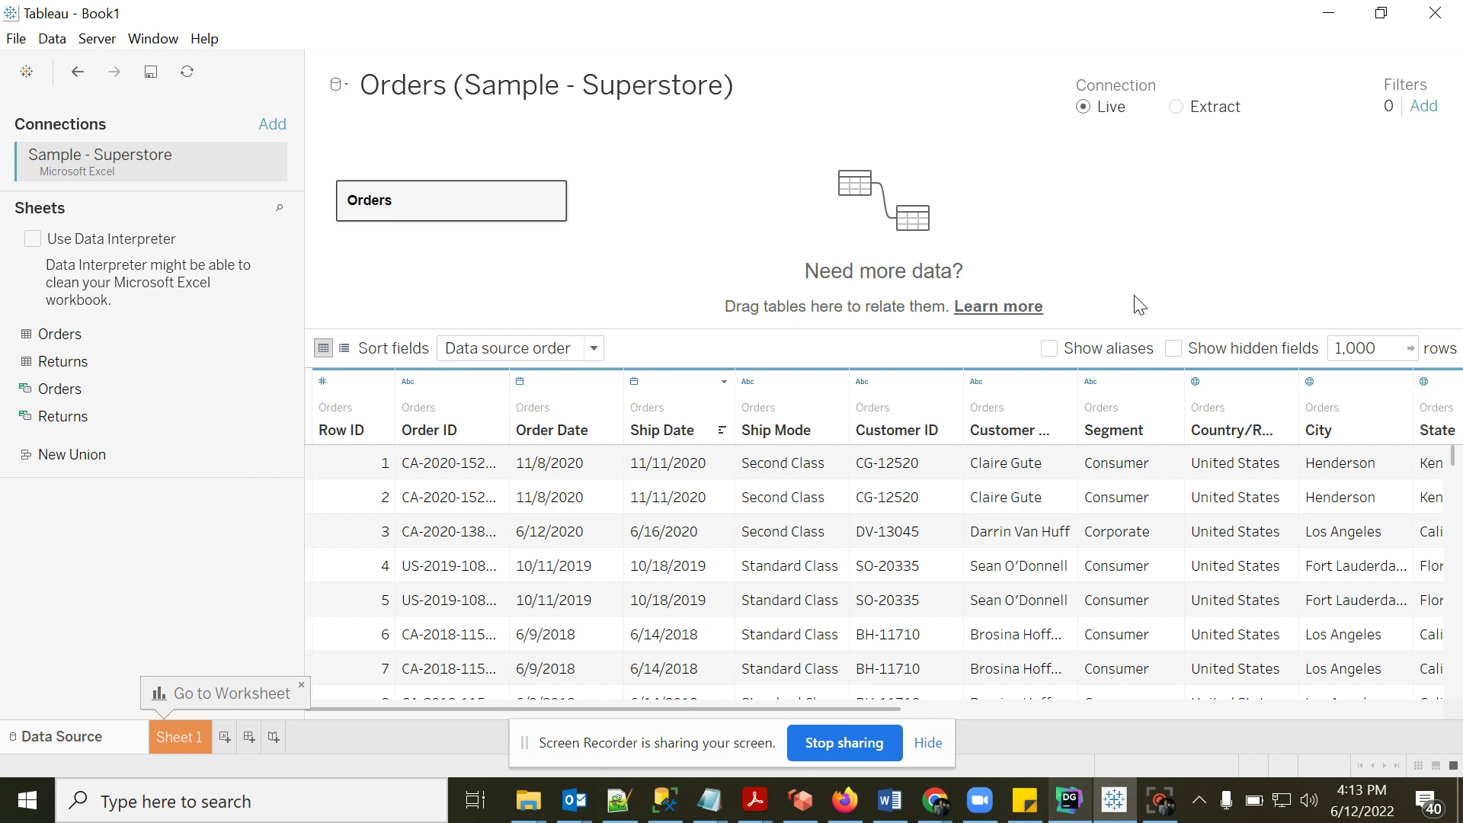
- Save As a Tableau Packaged Workbook (*.twbx) with the file name Tableau_crash_course
{"action": "left_click", "coordinate": [24, 46]}
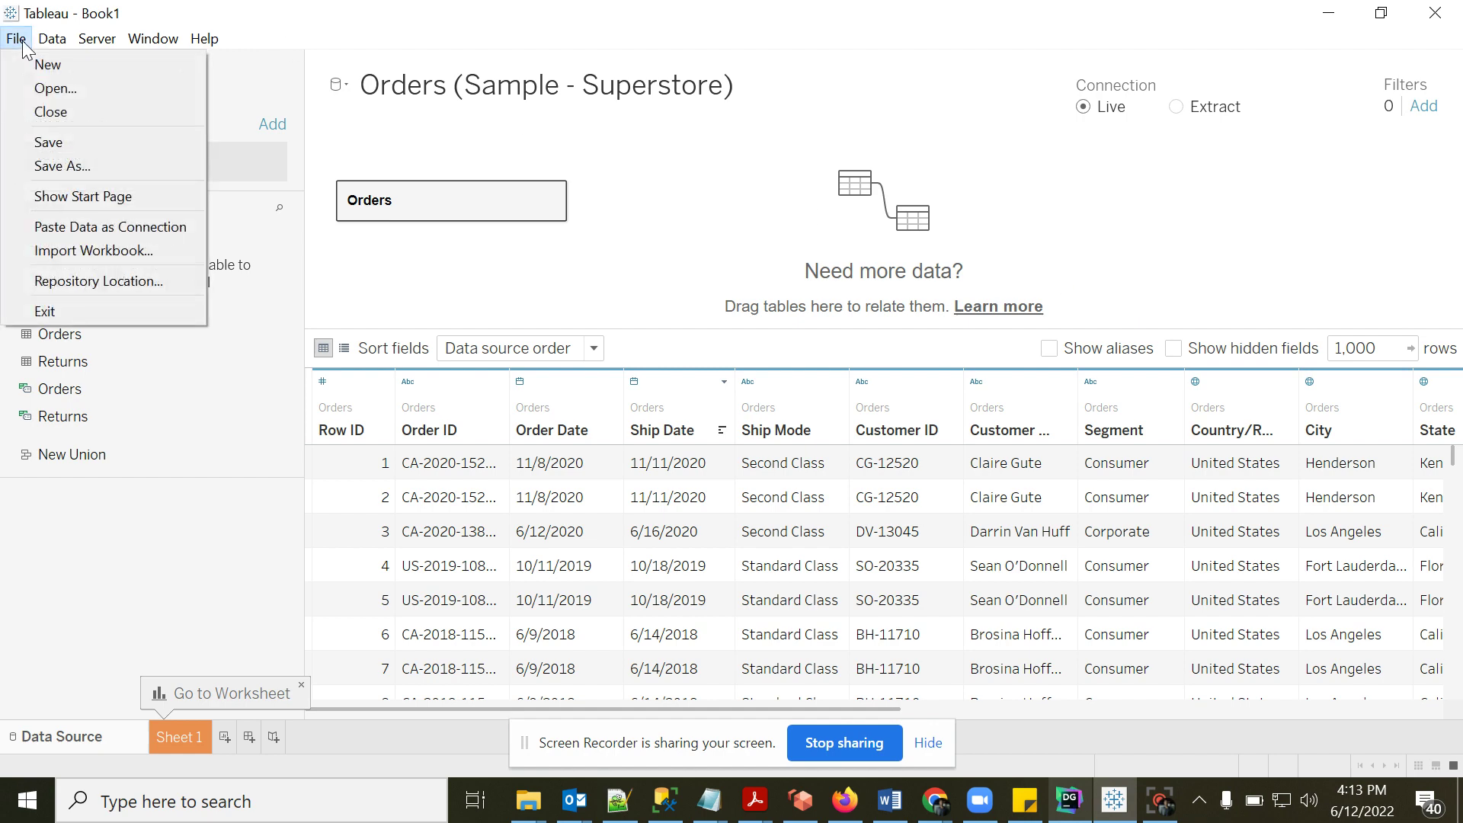
{"action": "left_click", "coordinate": [73, 166]}
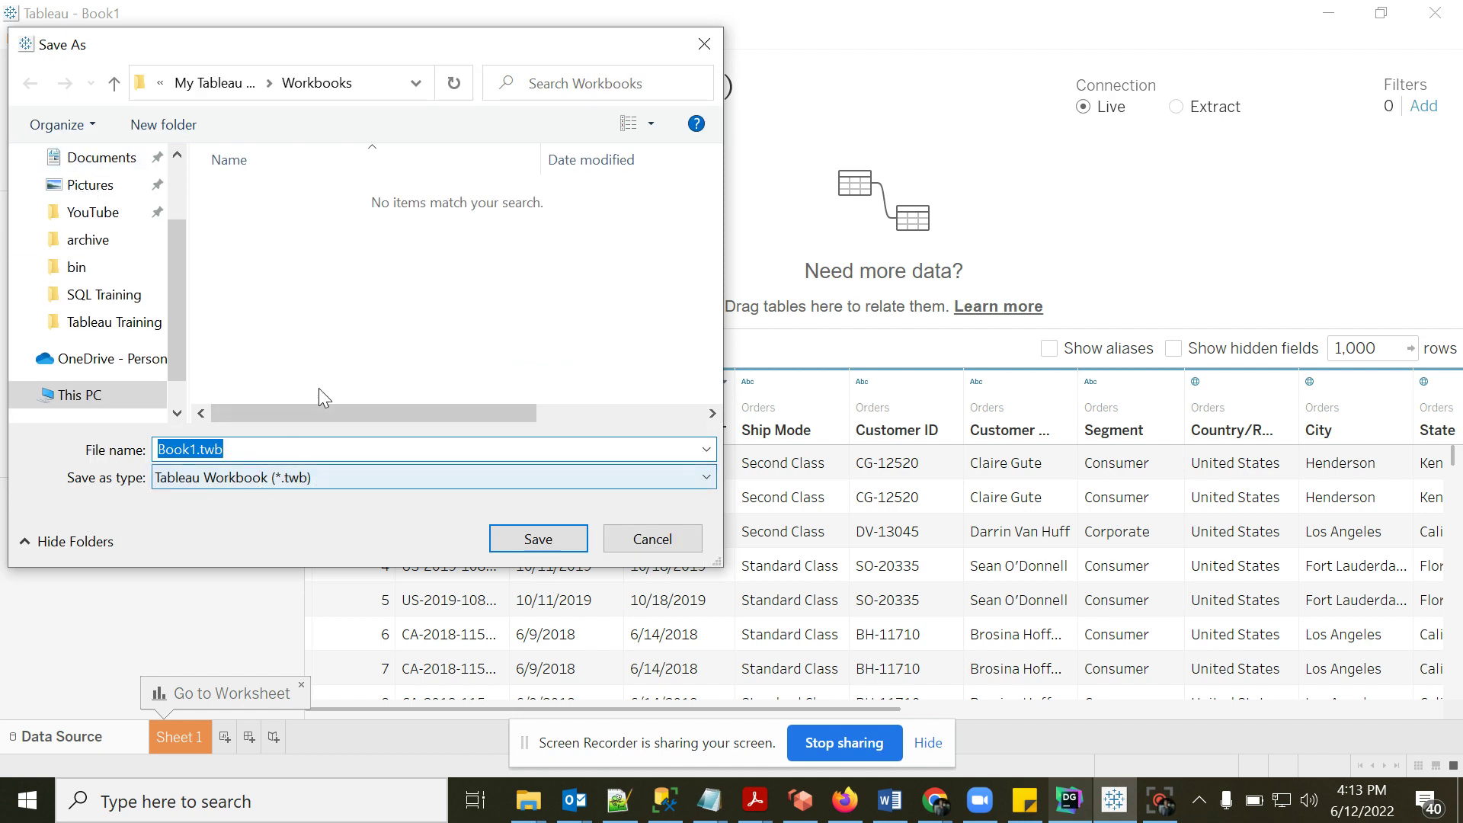
{"action": "left_click", "coordinate": [261, 478]}
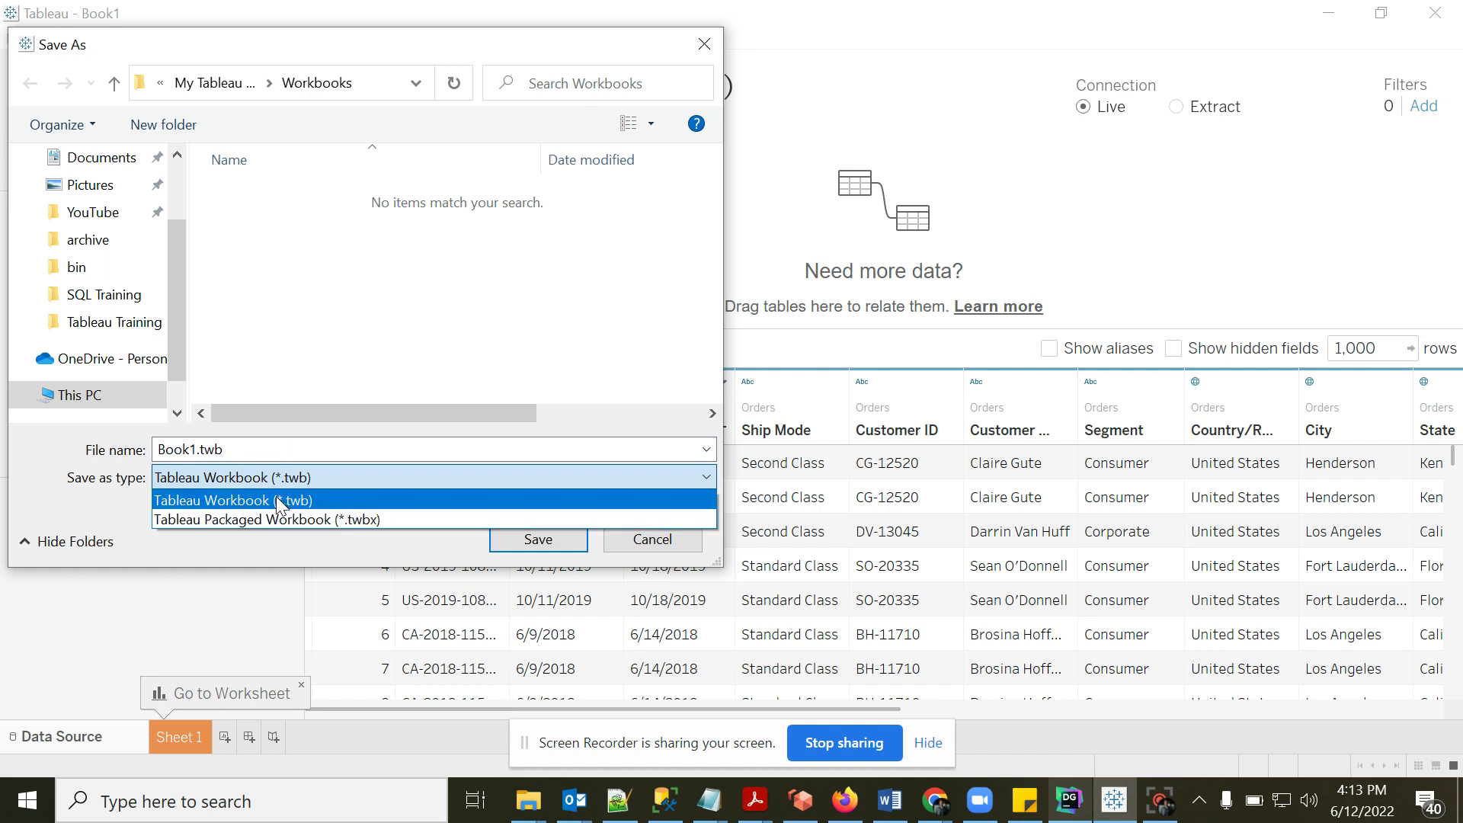
{"action": "left_click", "coordinate": [276, 496]}
{"action": "left_click", "coordinate": [235, 480]}
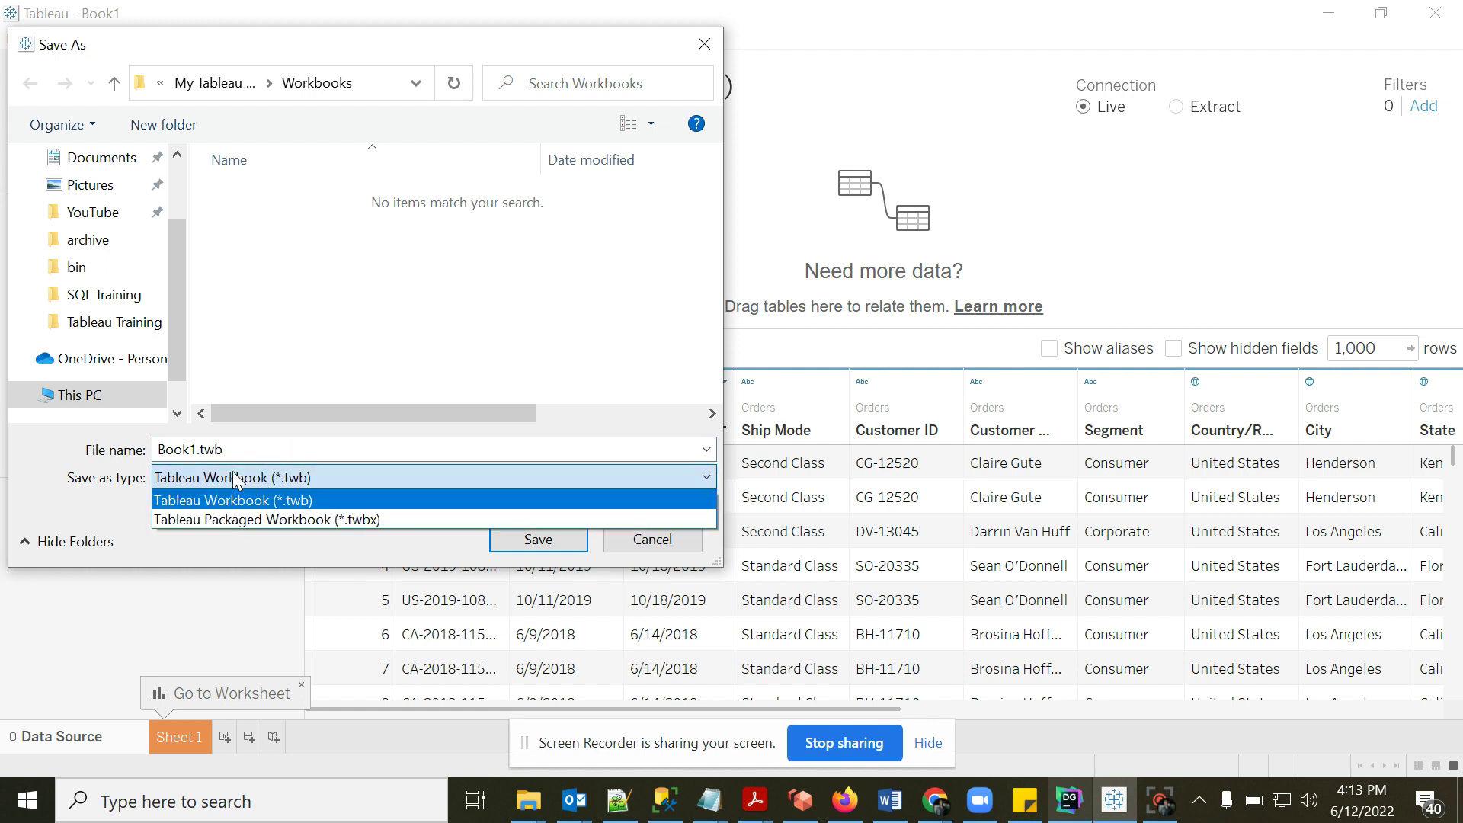
{"action": "left_click", "coordinate": [251, 519]}
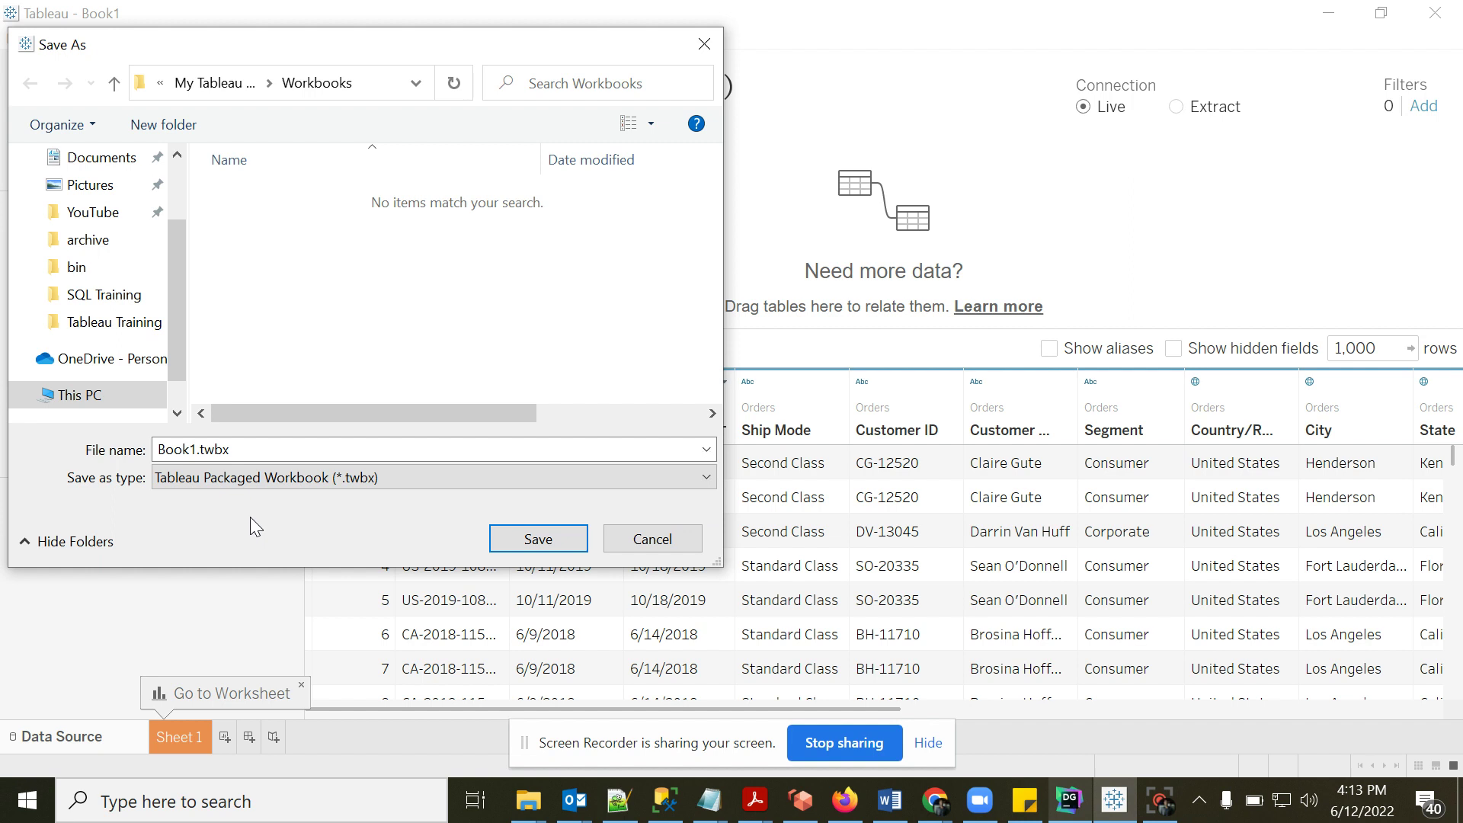
{"action": "double_click", "coordinate": [197, 449]}
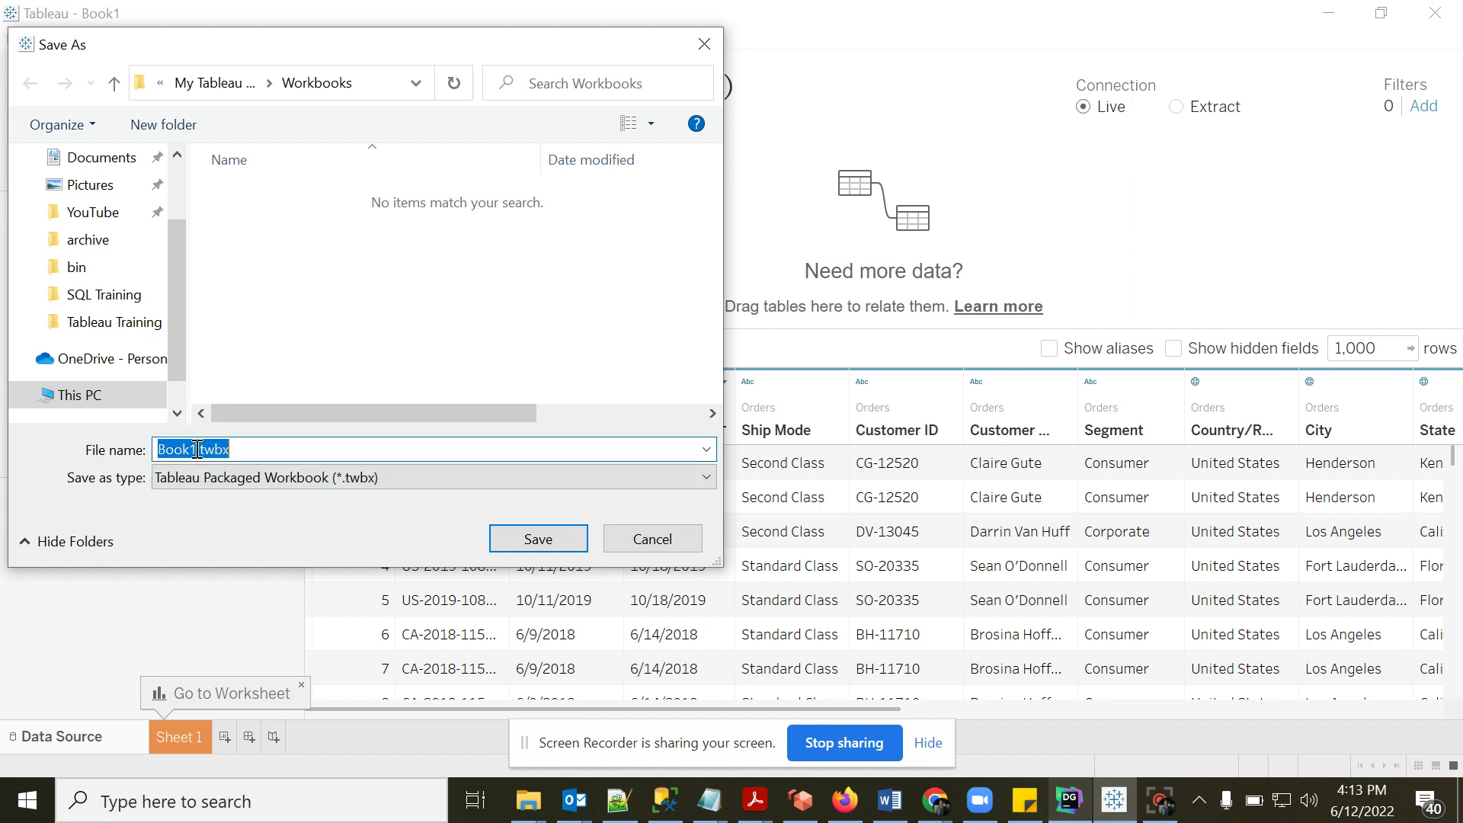
{"action": "left_click", "coordinate": [197, 450]}
{"action": "key", "text": "BackSpace"}
{"action": "key", "text": "BackSpace"}
{"action": "key", "text": "BackSpace"}
{"action": "key", "text": "BackSpace"}
{"action": "key", "text": "BackSpace"}
{"action": "type", "text": "Tableau_crash_cours"}
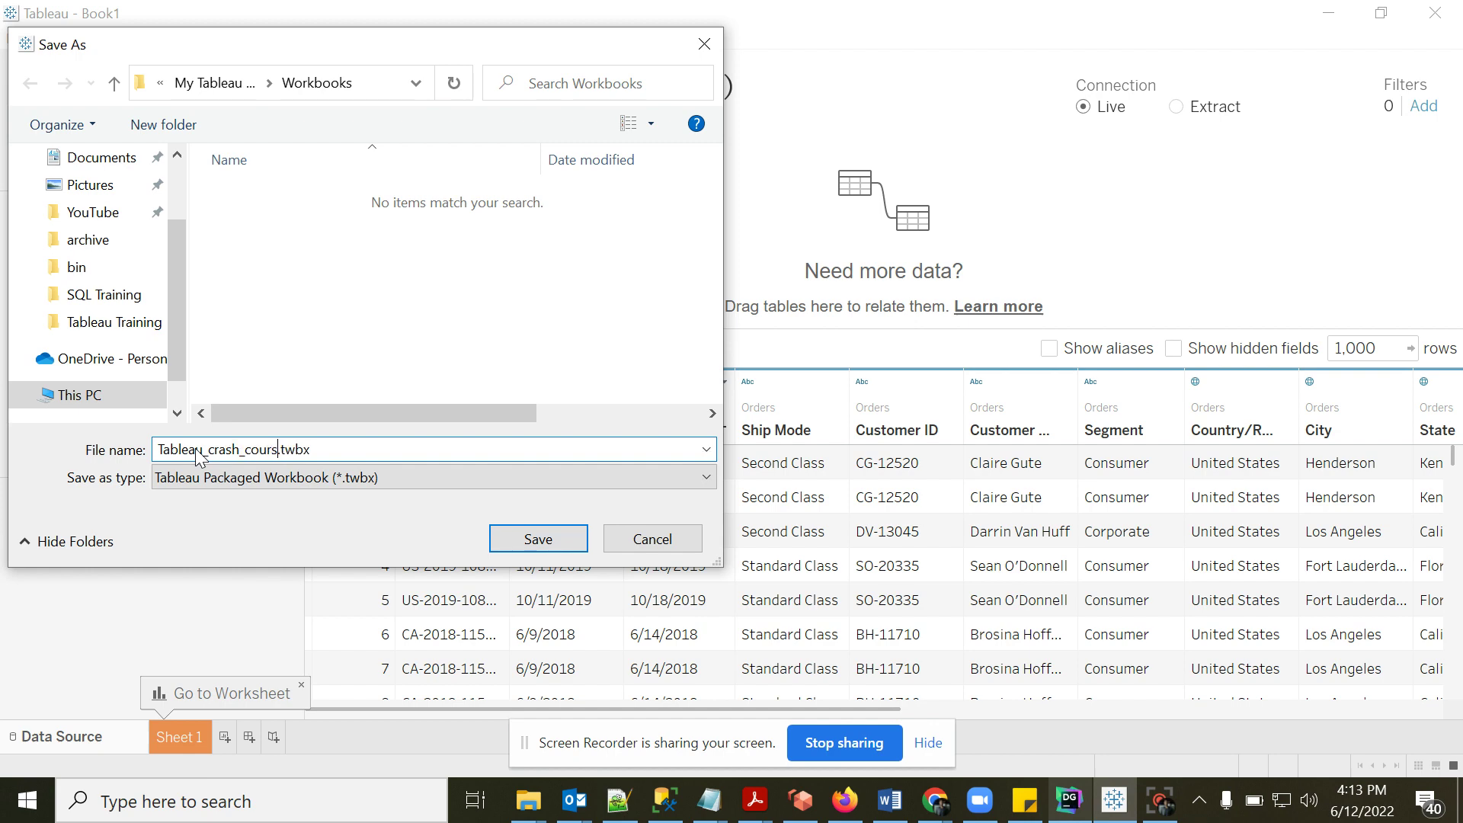
{"action": "type", "text": "e"}
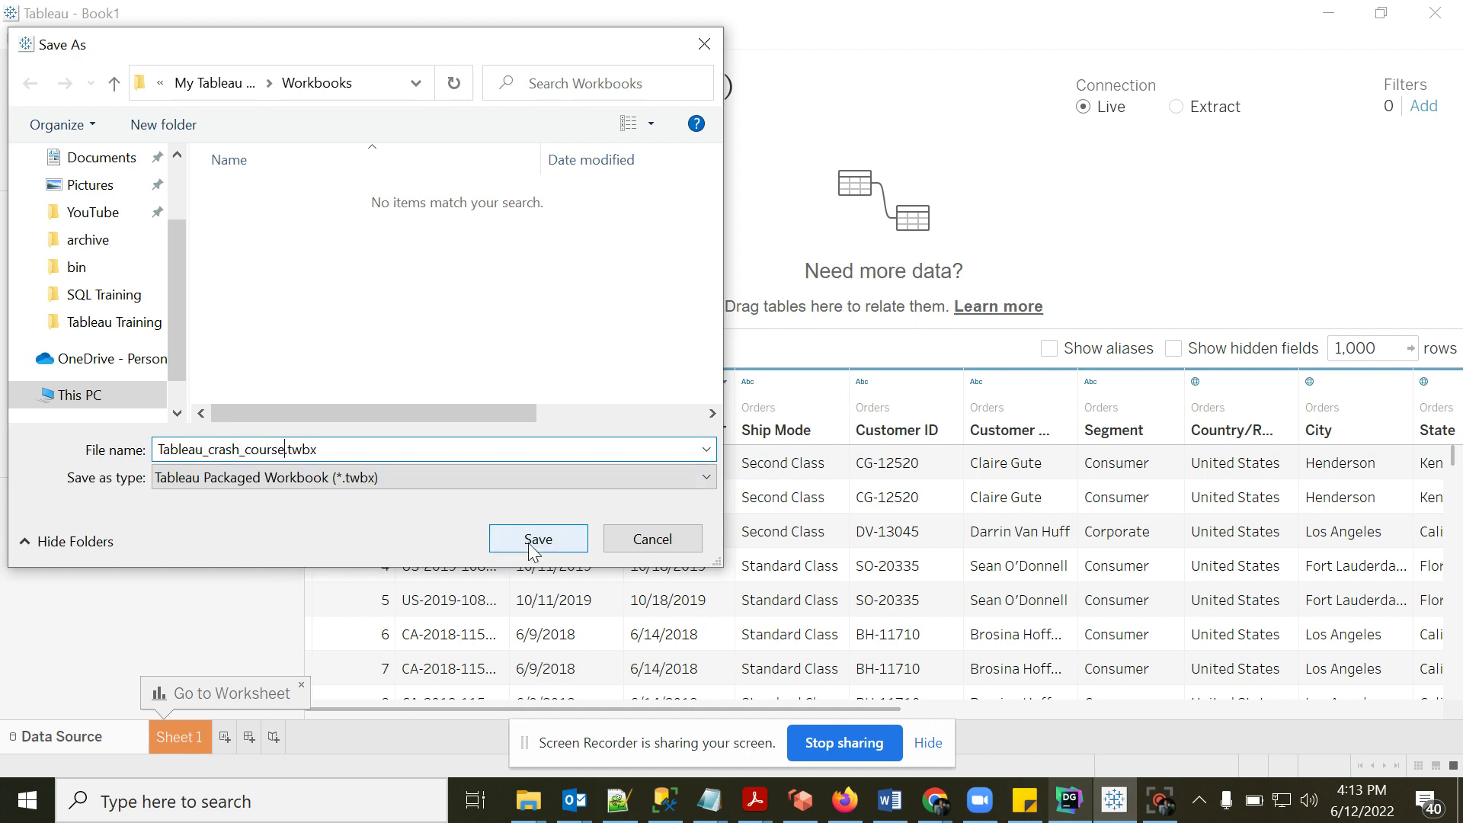
{"action": "left_click", "coordinate": [528, 541]}
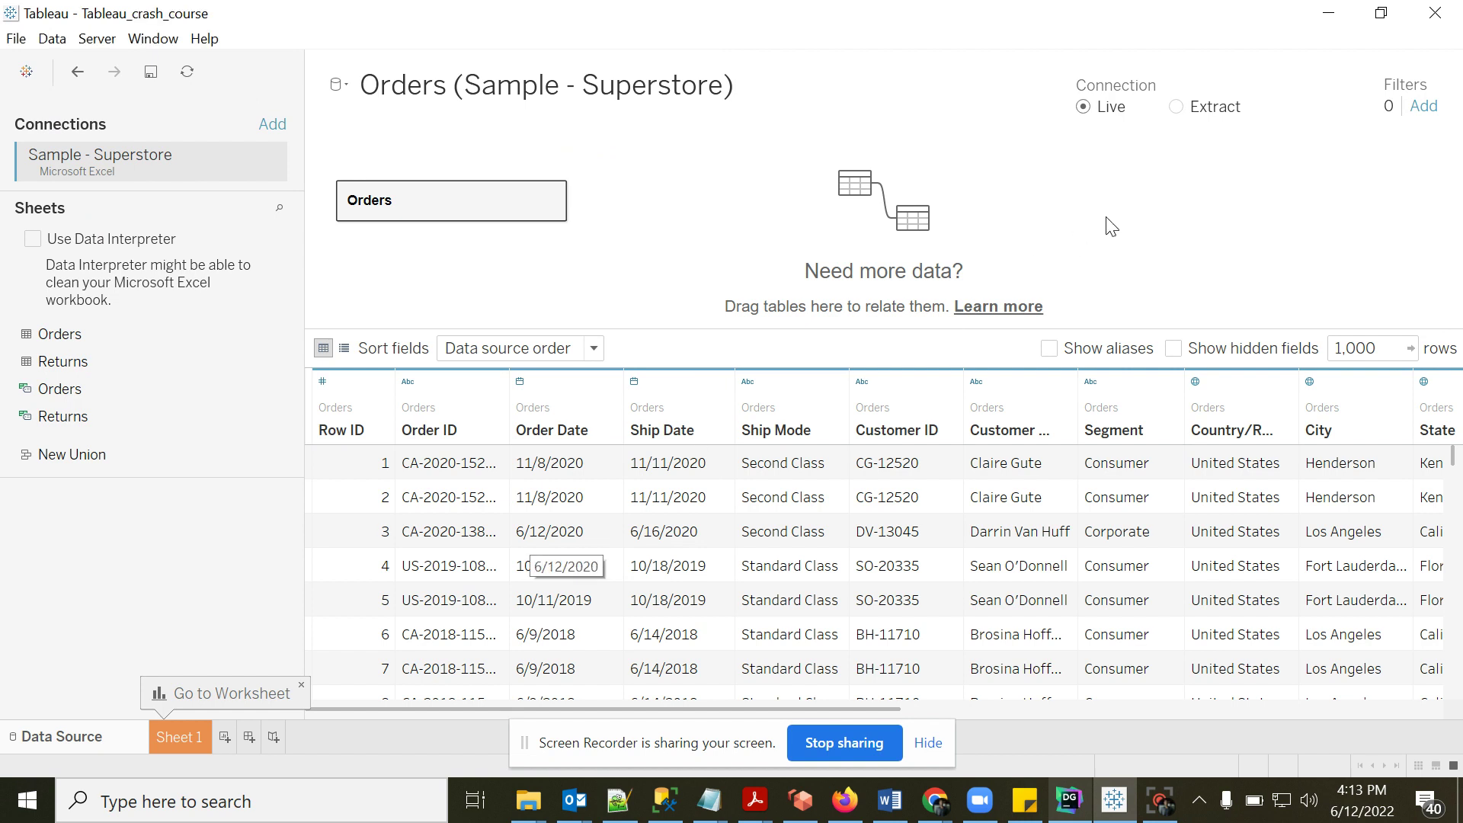
- Switch the Orders connection from Live to Extract and go to the Sheet 1 worksheet
{"action": "left_click", "coordinate": [1178, 108]}
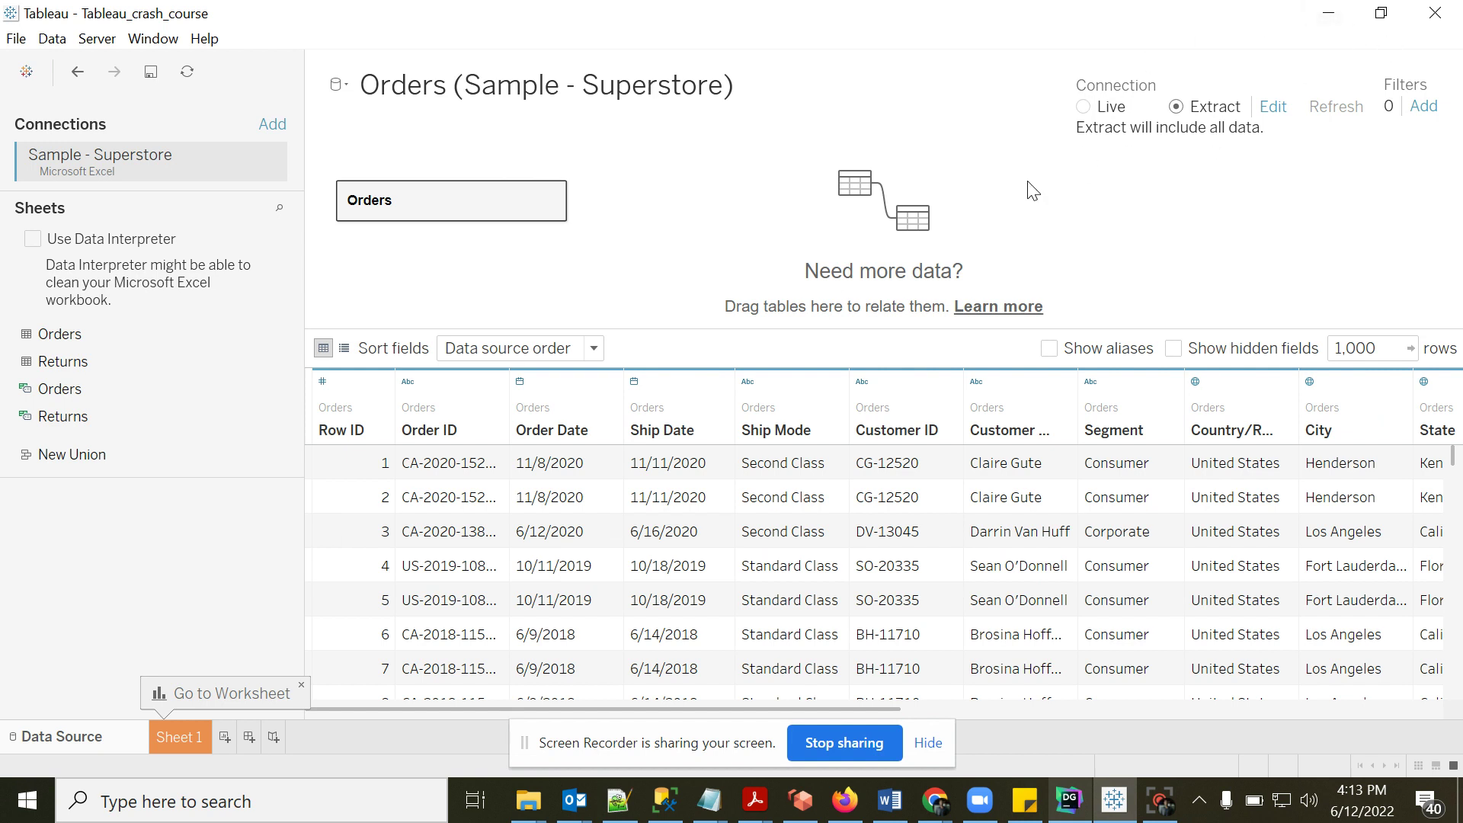
{"action": "left_click", "coordinate": [184, 733]}
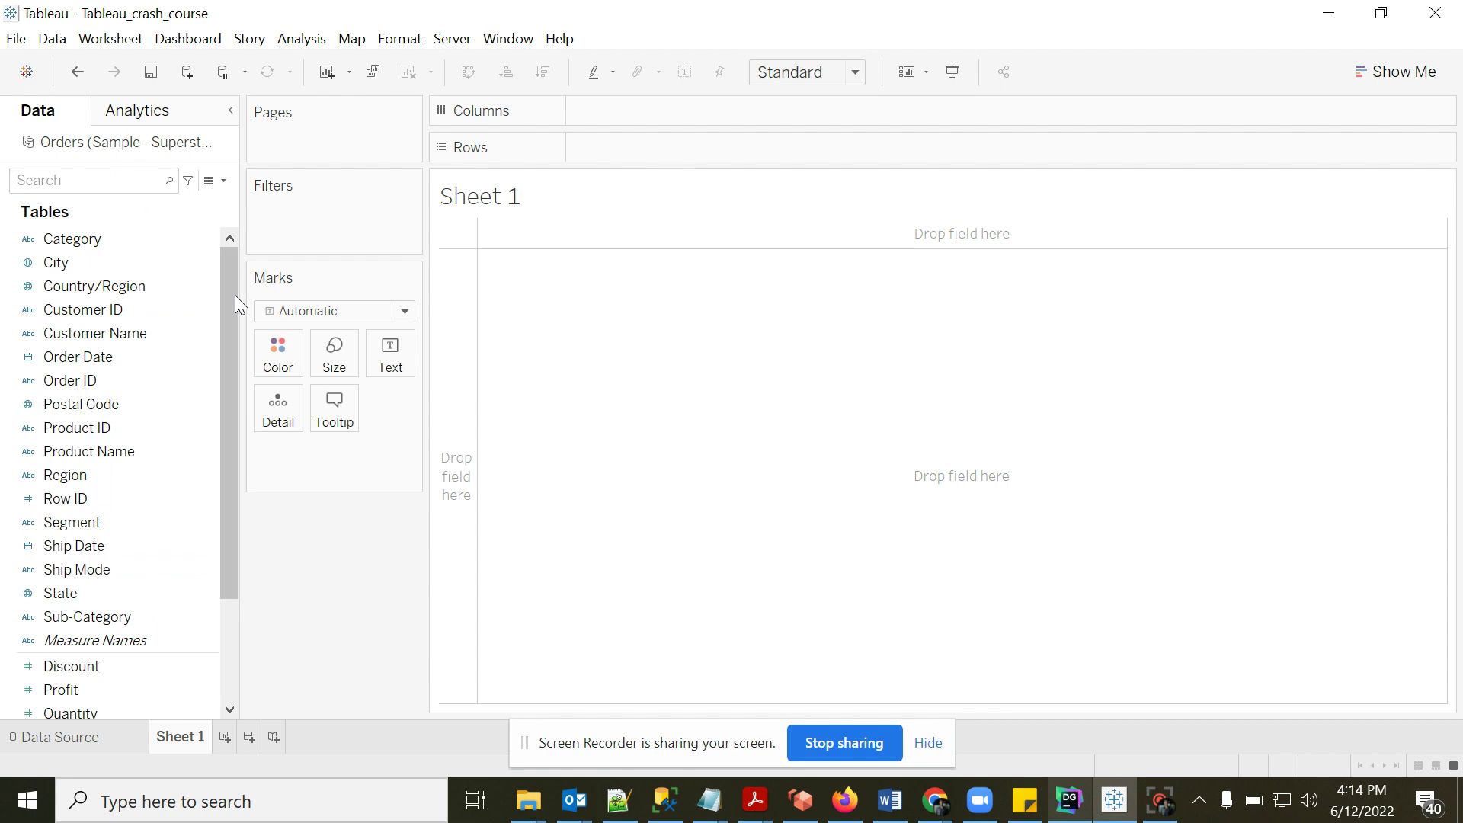
{"action": "left_click_drag", "start_coordinate": [235, 295], "coordinate": [231, 276]}
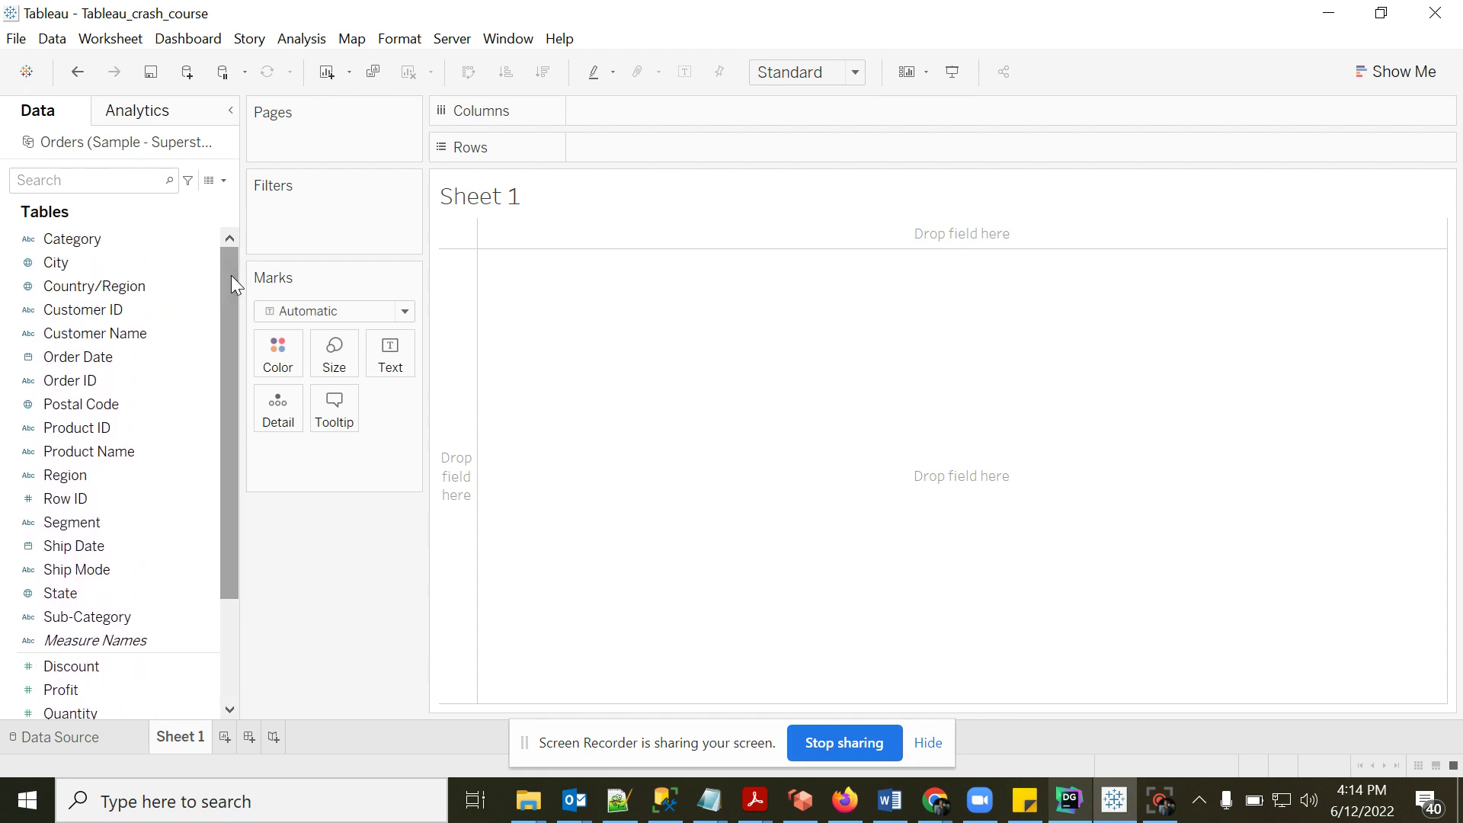
{"action": "left_click_drag", "start_coordinate": [231, 276], "coordinate": [235, 258]}
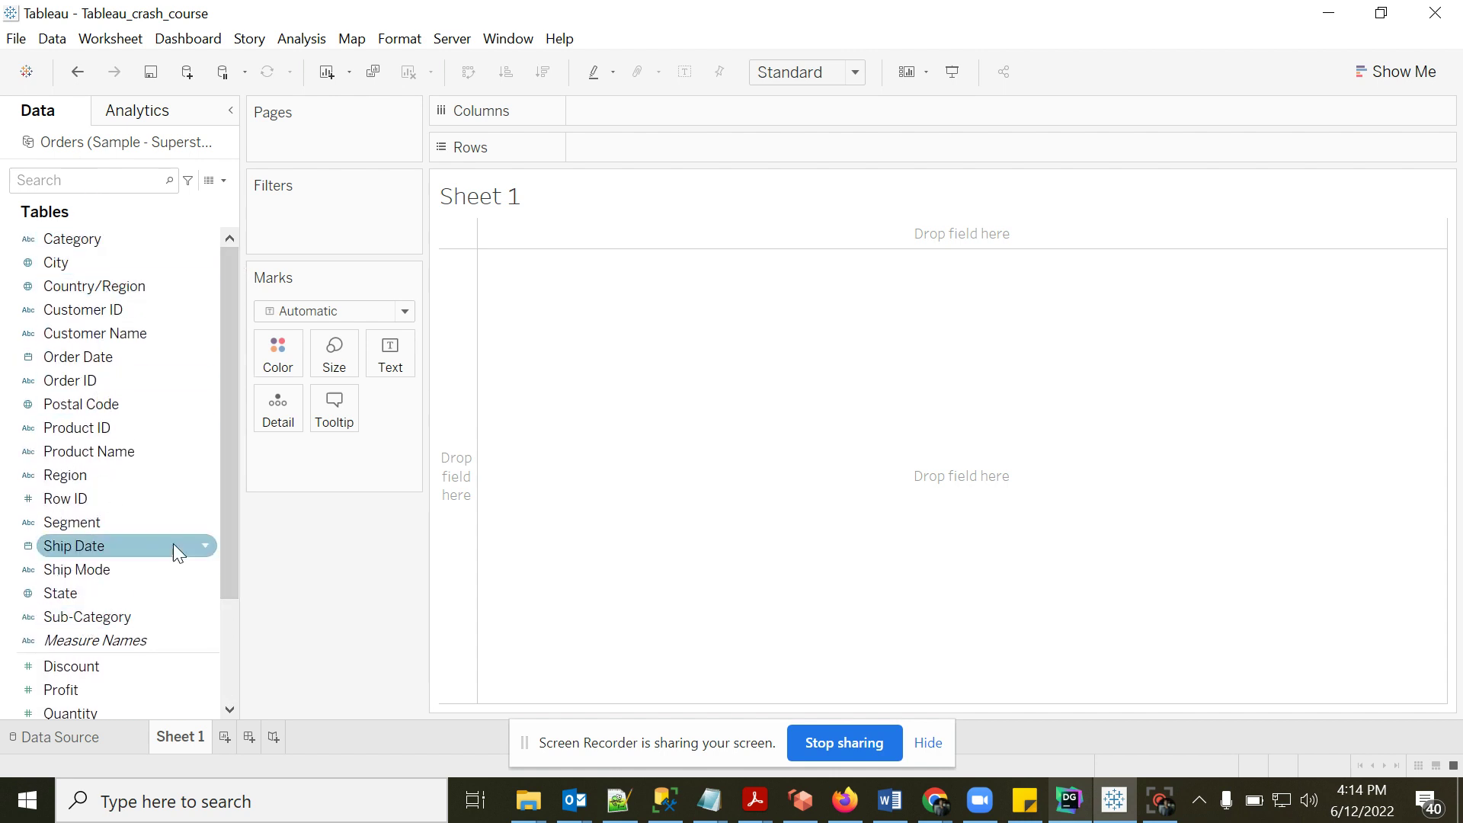
{"action": "left_click_drag", "start_coordinate": [226, 516], "coordinate": [222, 597]}
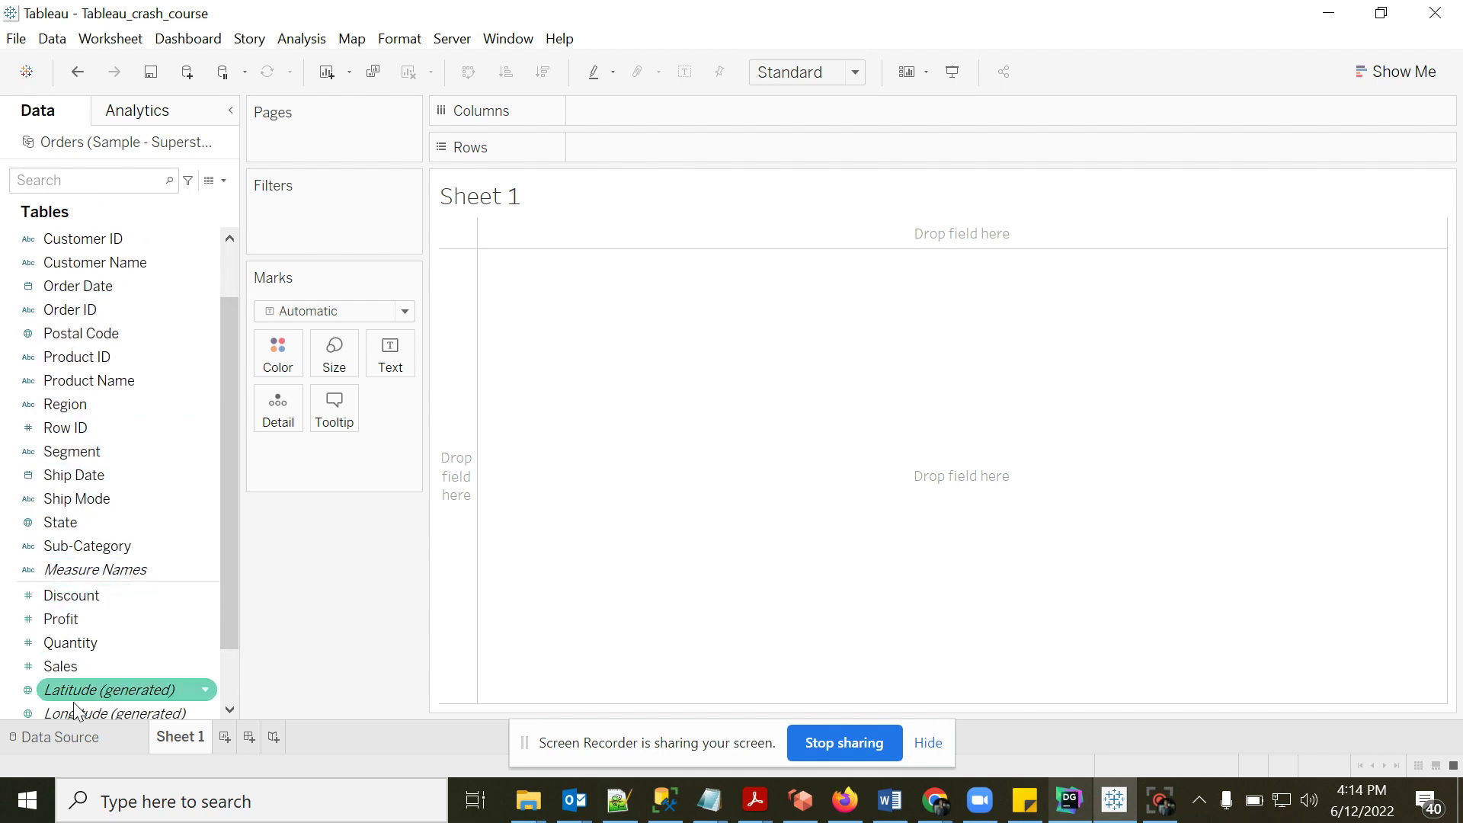
{"action": "left_click_drag", "start_coordinate": [232, 563], "coordinate": [236, 486]}
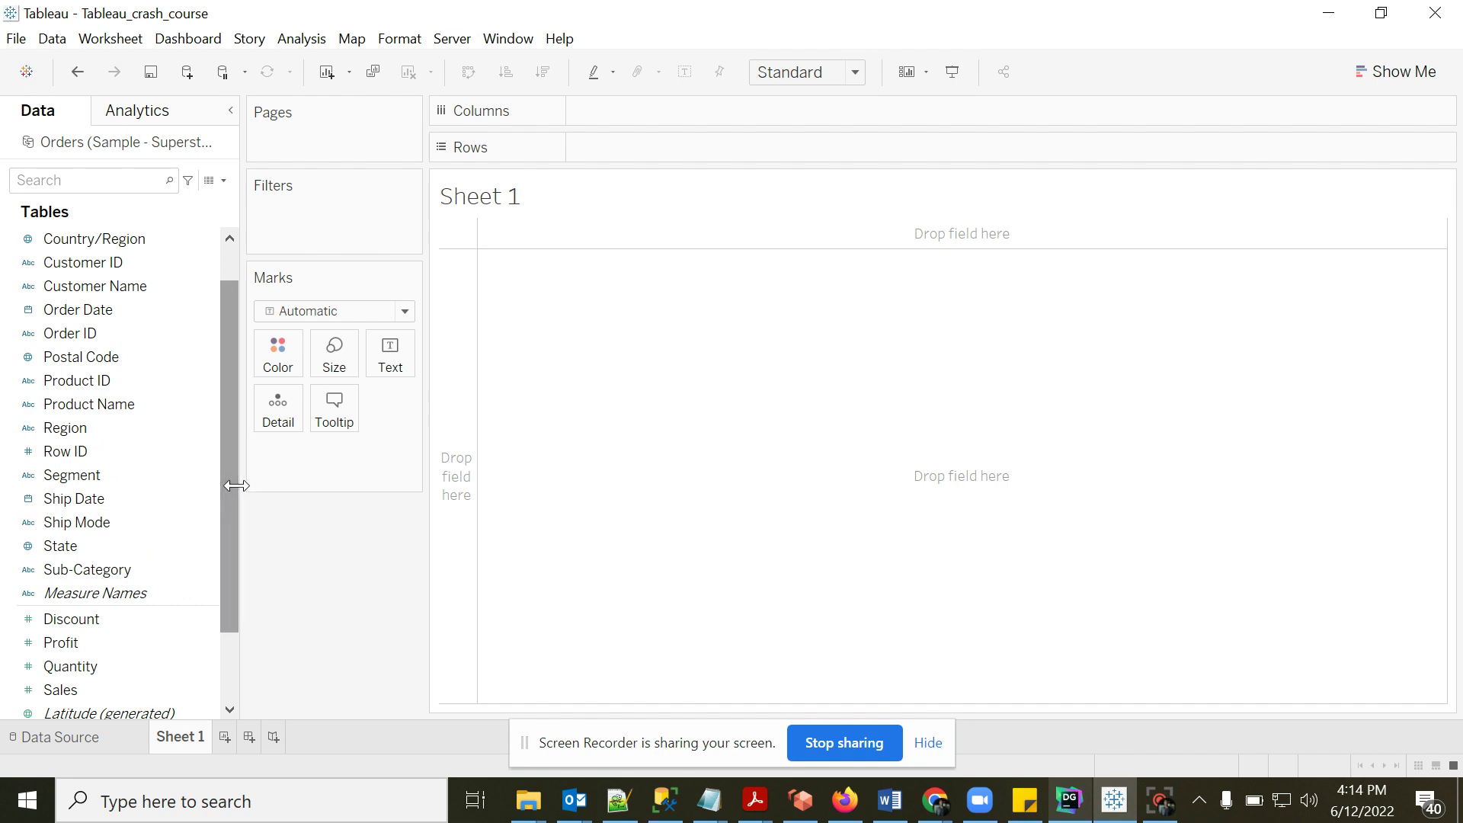
{"action": "left_click_drag", "start_coordinate": [230, 428], "coordinate": [222, 346]}
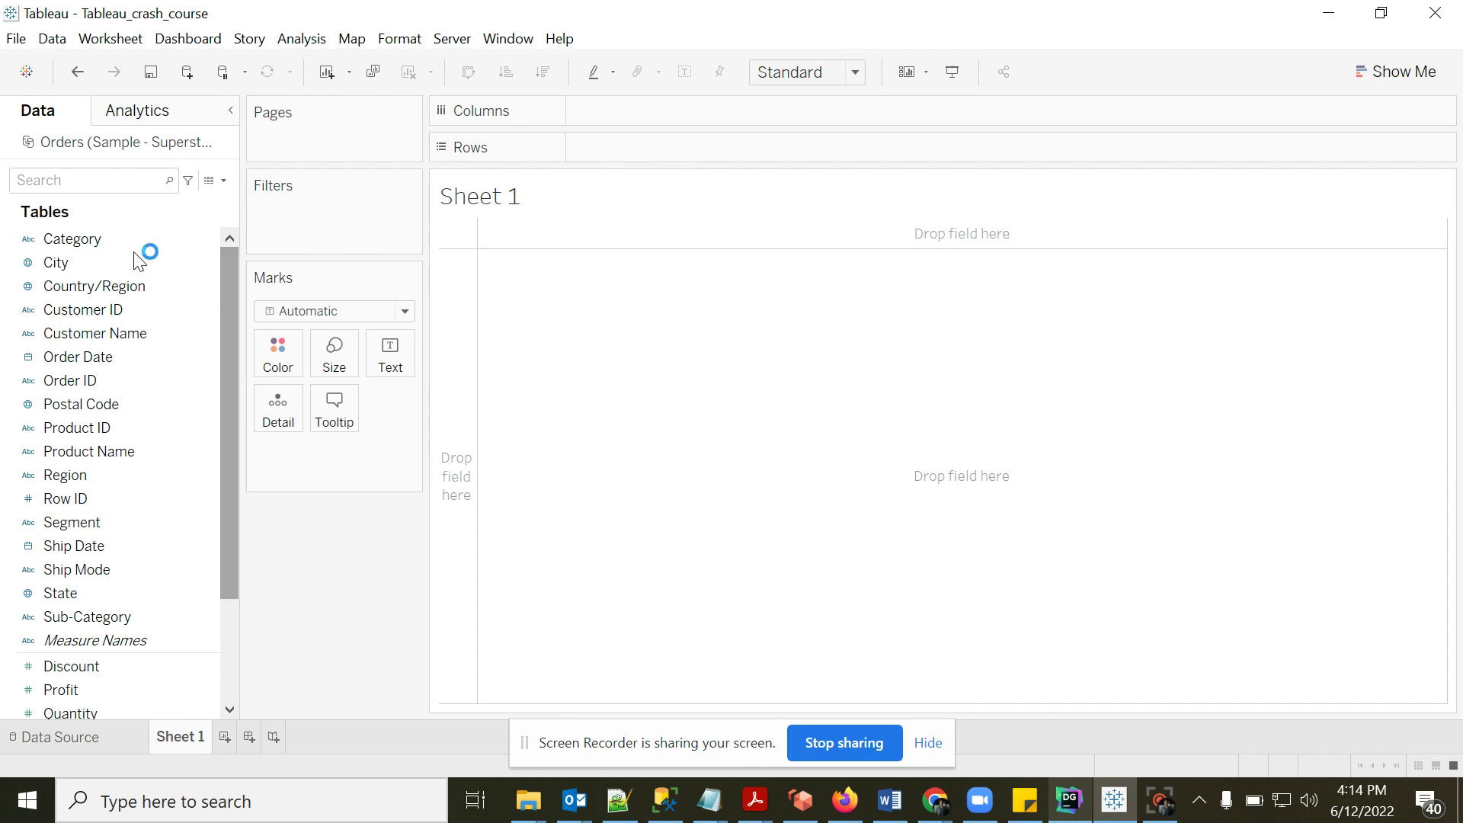
{"action": "left_click_drag", "start_coordinate": [140, 259], "coordinate": [138, 320]}
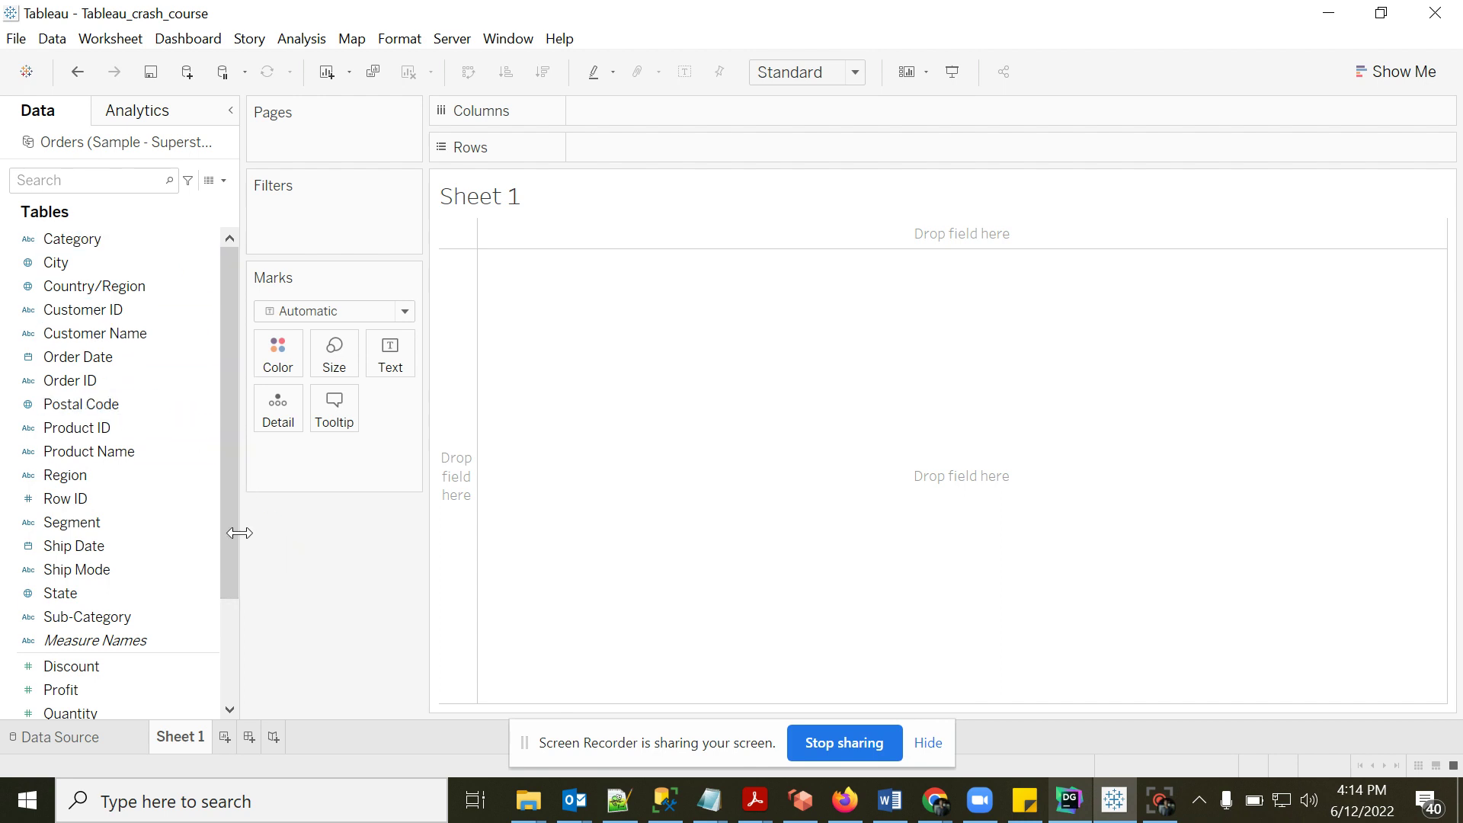
{"action": "left_click_drag", "start_coordinate": [231, 529], "coordinate": [230, 655]}
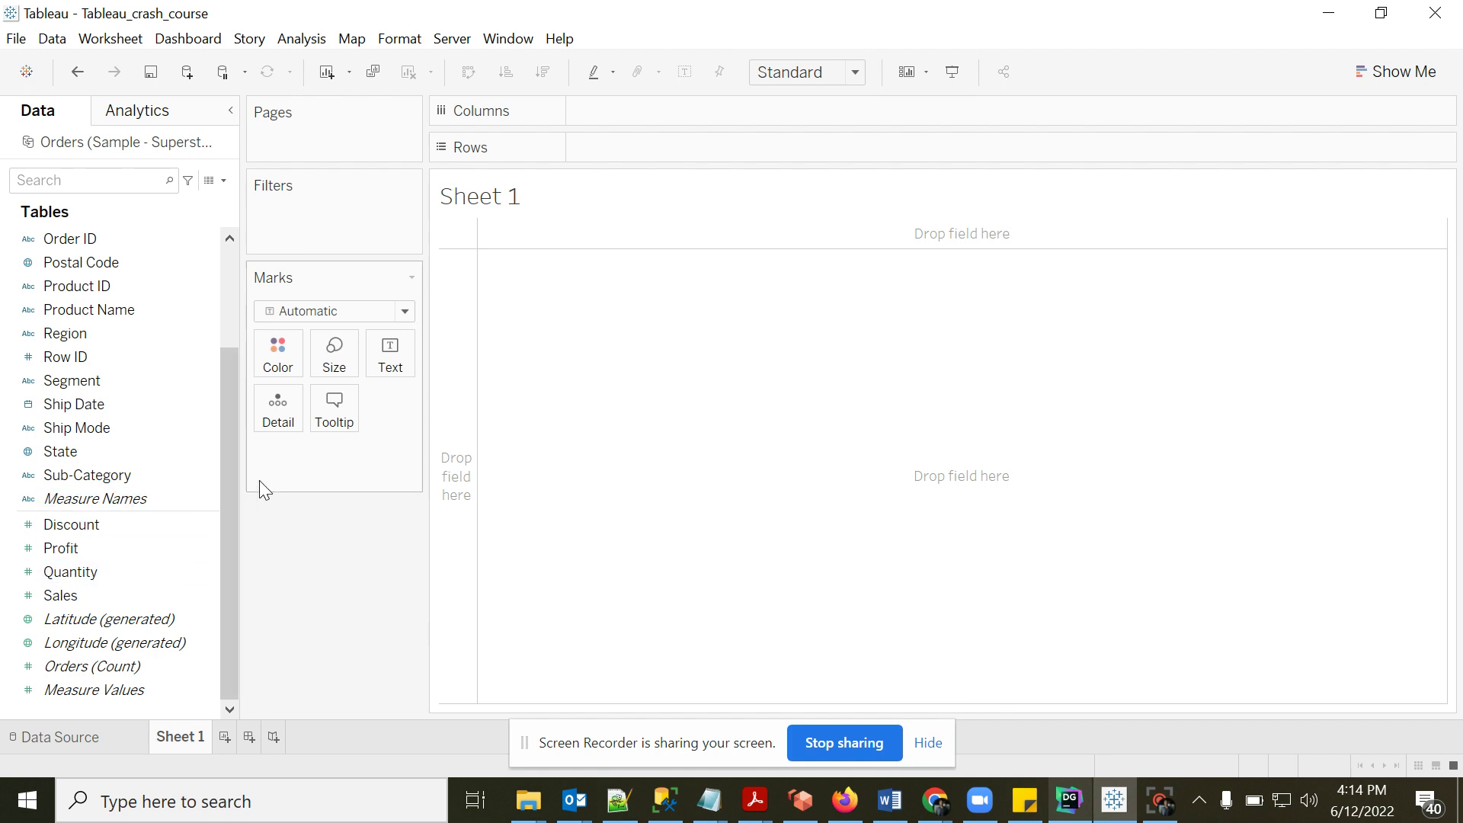
{"action": "left_click_drag", "start_coordinate": [225, 466], "coordinate": [237, 346]}
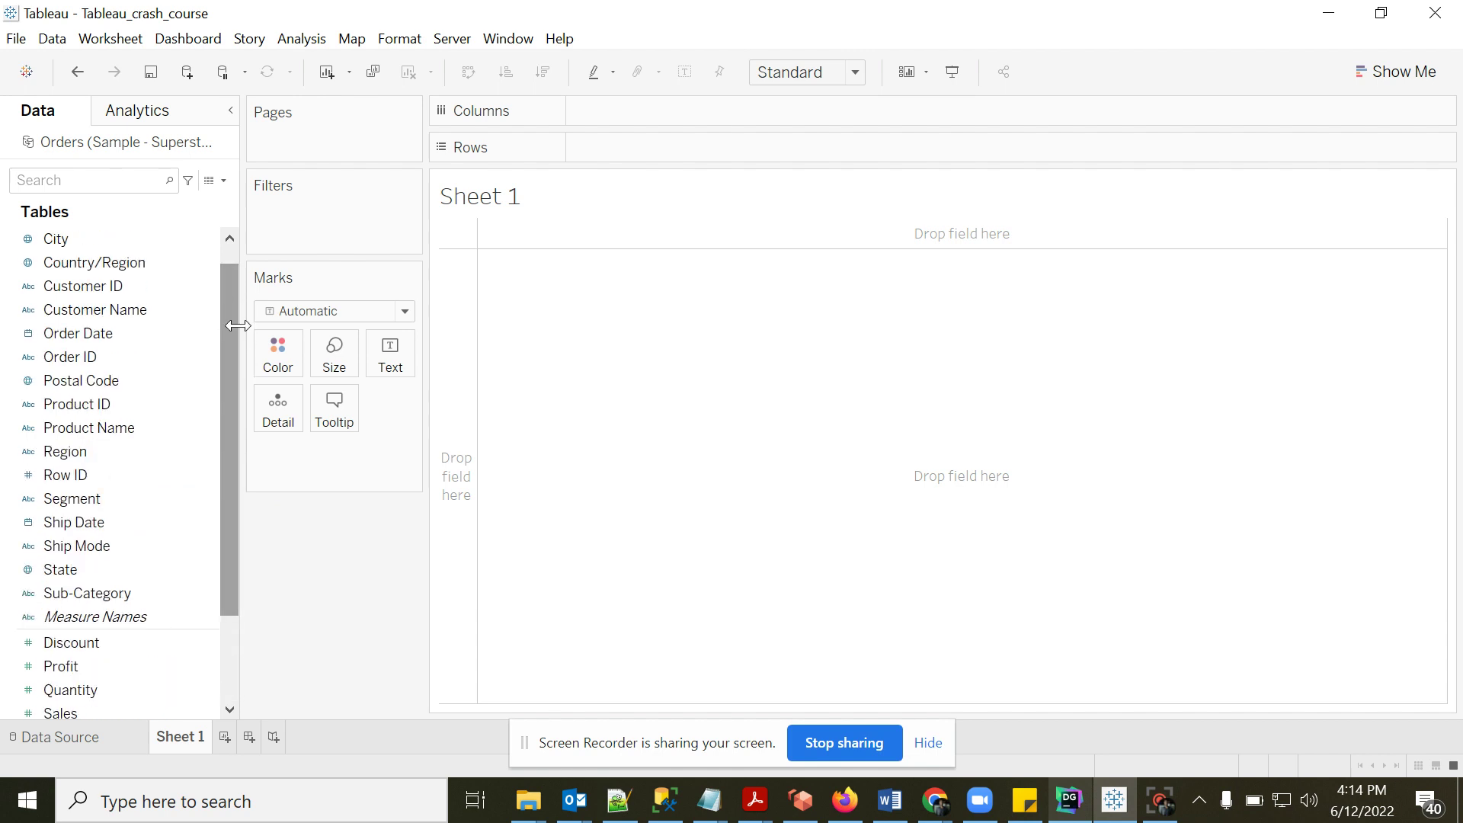
{"action": "left_click", "coordinate": [97, 291]}
{"action": "left_click_drag", "start_coordinate": [234, 505], "coordinate": [231, 578]}
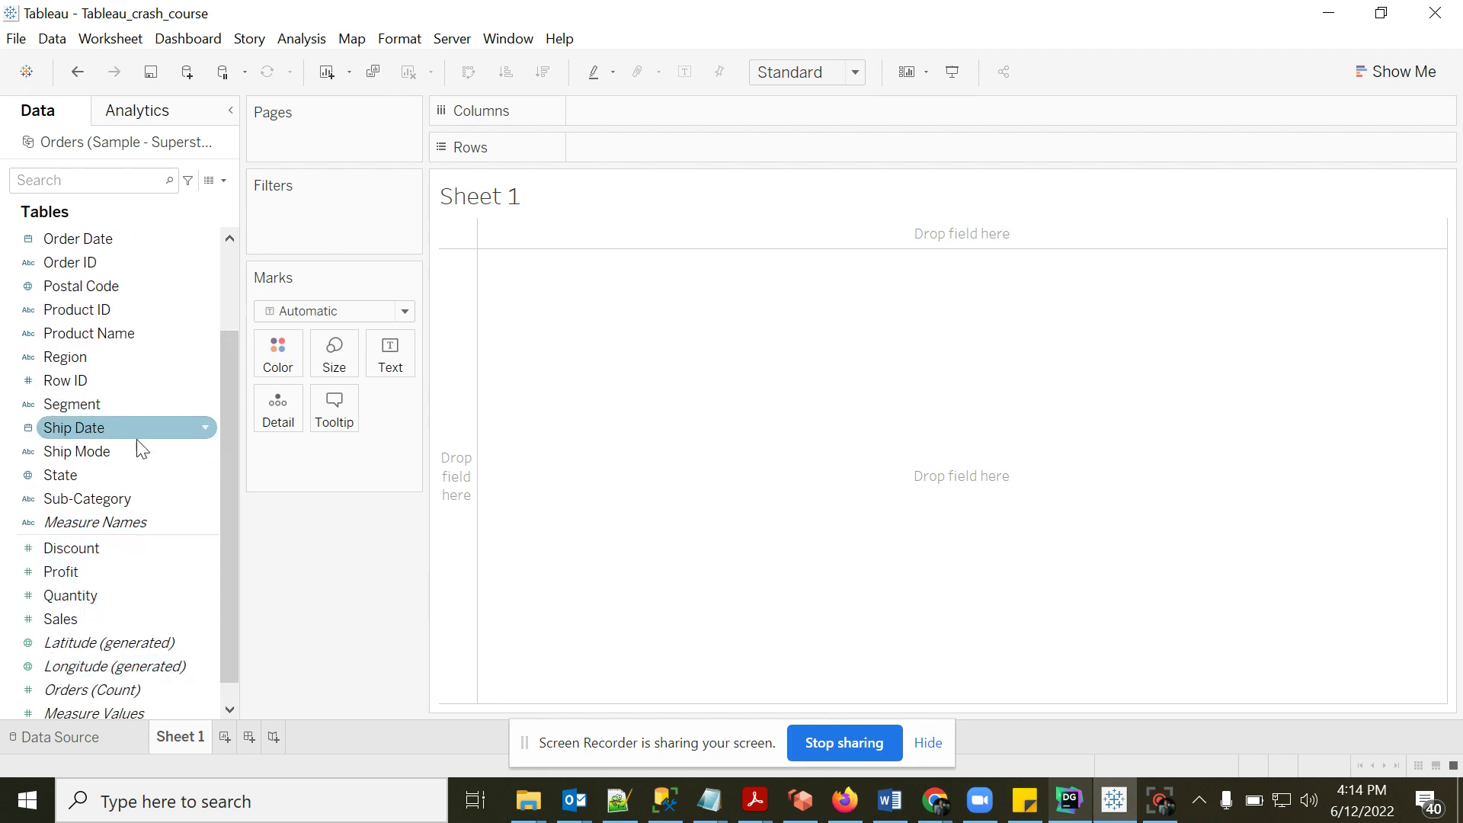
{"action": "right_click", "coordinate": [78, 545]}
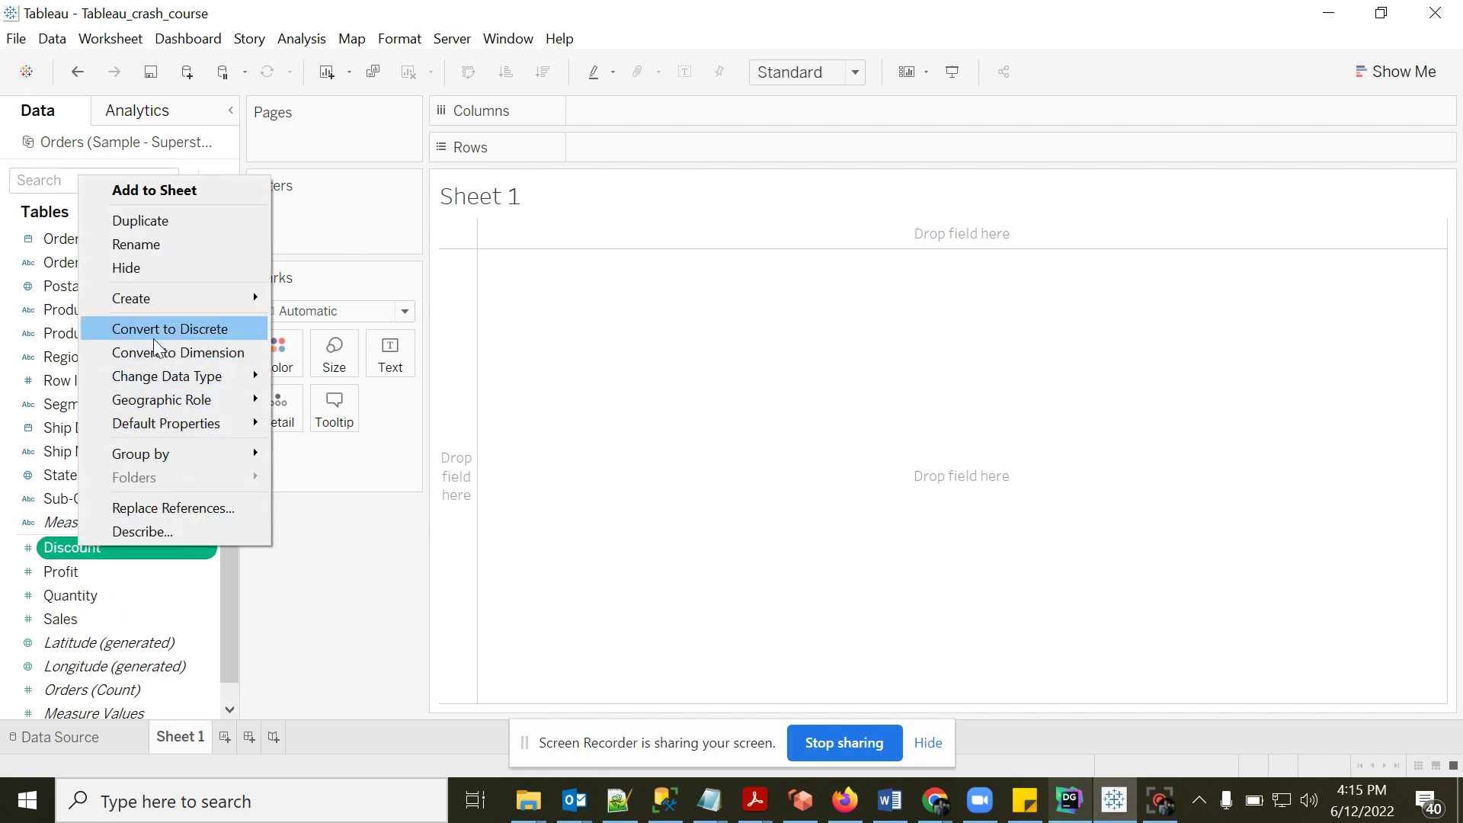
{"action": "left_click", "coordinate": [362, 581]}
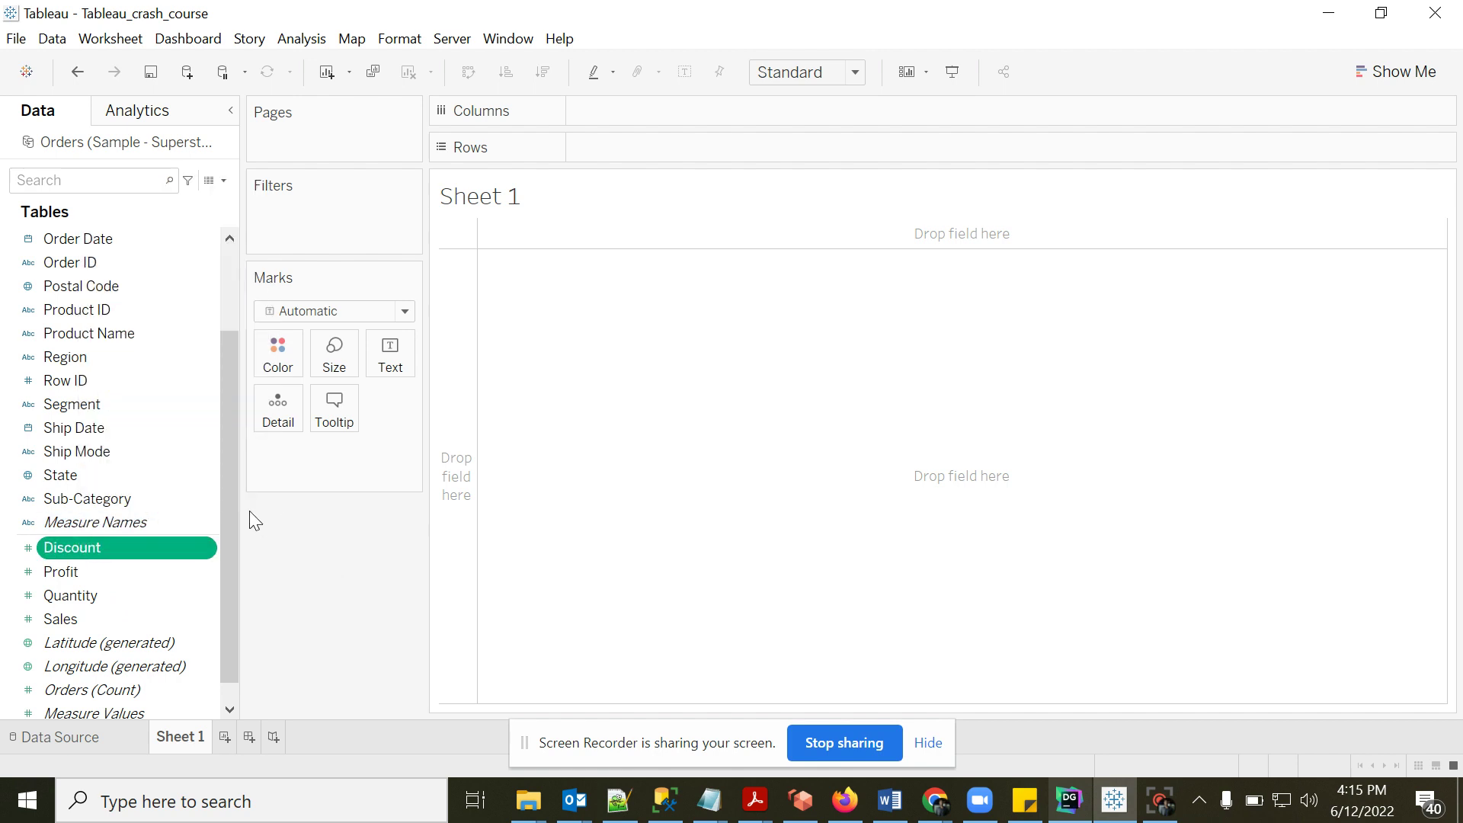
{"action": "scroll", "coordinate": [235, 457], "scroll_direction": "up", "scroll_amount": 1}
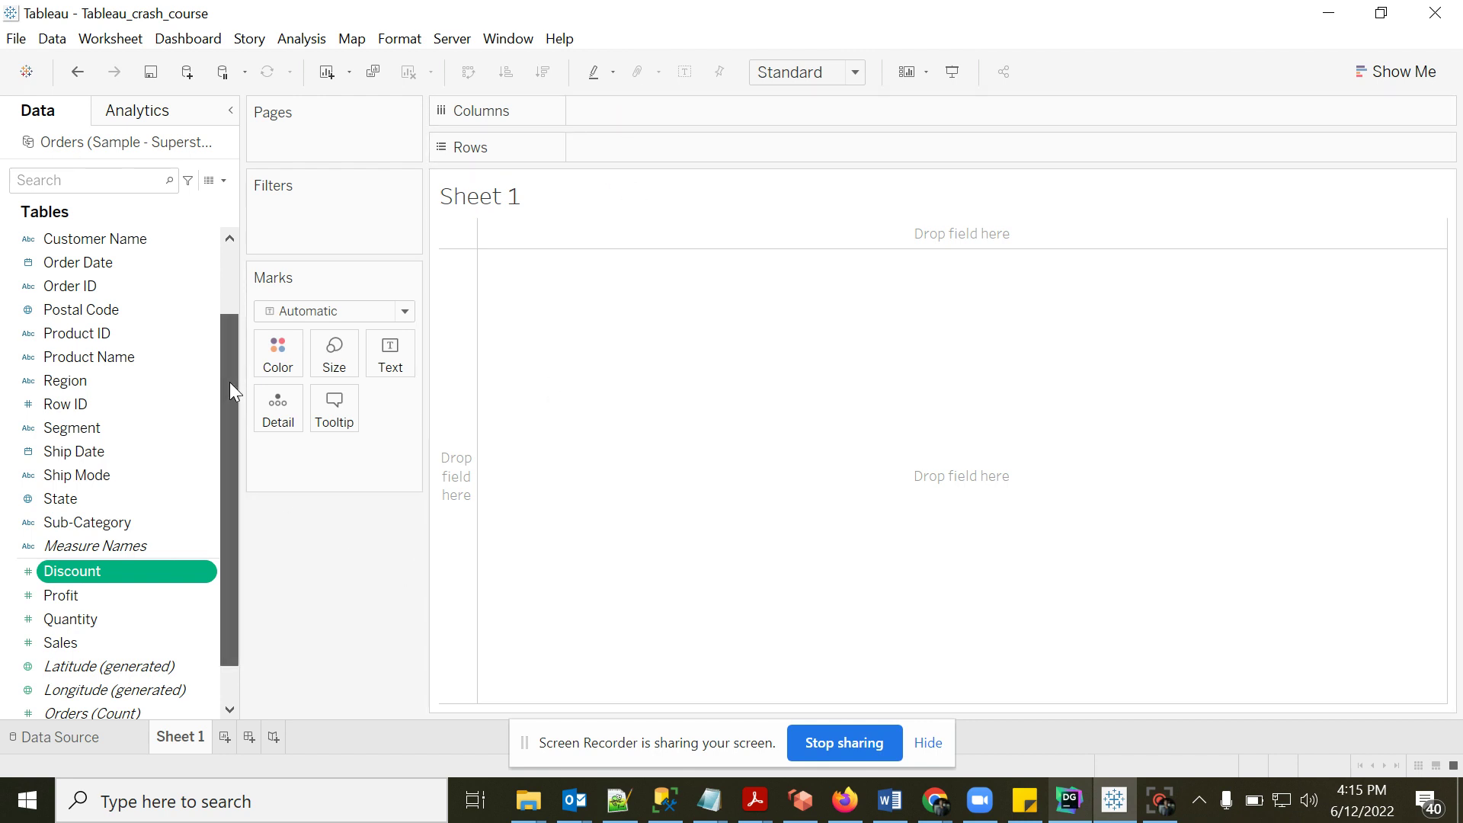
{"action": "left_click_drag", "start_coordinate": [230, 382], "coordinate": [233, 316]}
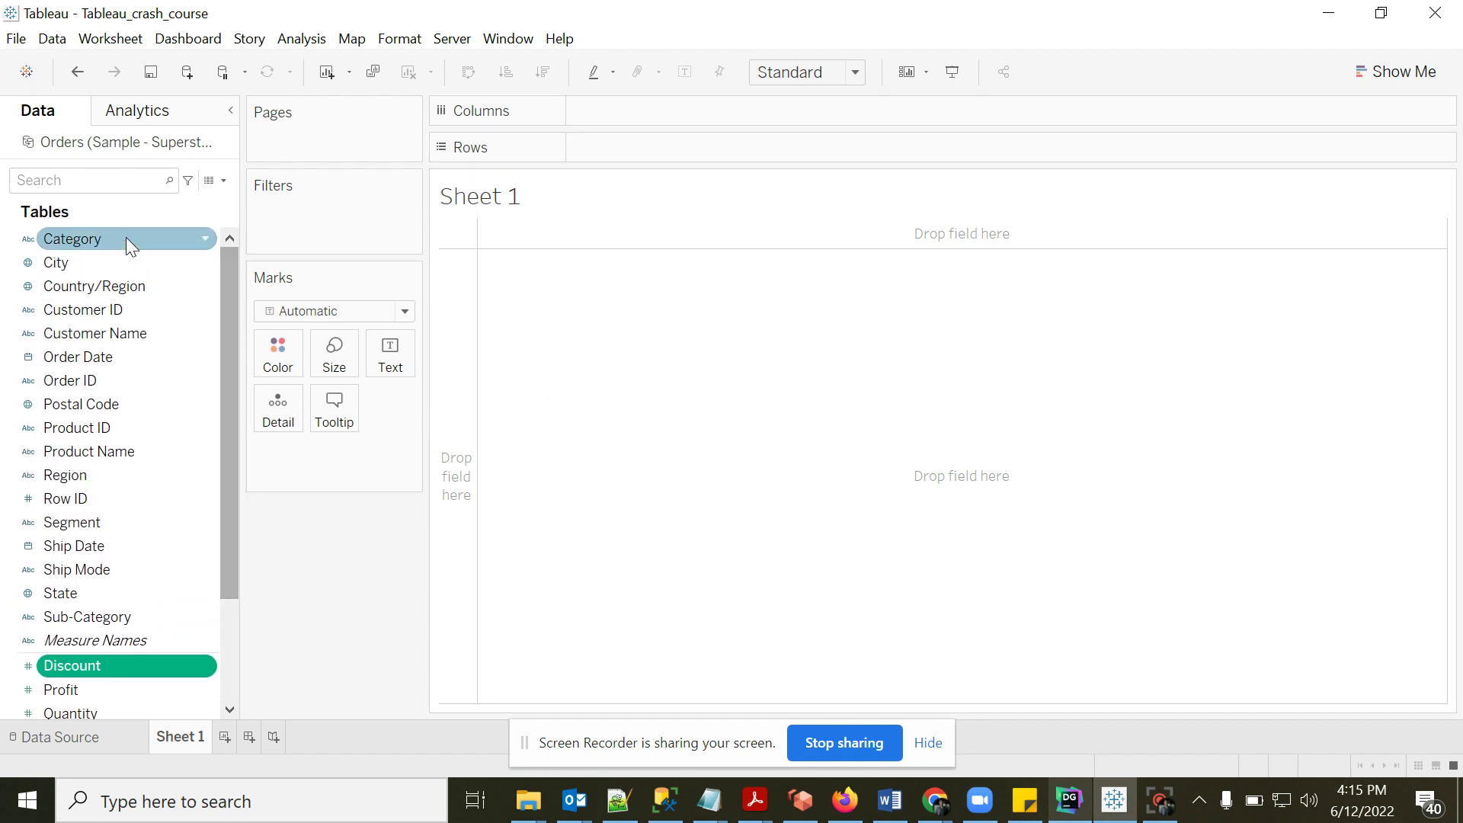
- Put Category on Rows and SUM(Sales) on Columns to get horizontal sales bars
{"action": "left_click", "coordinate": [94, 239]}
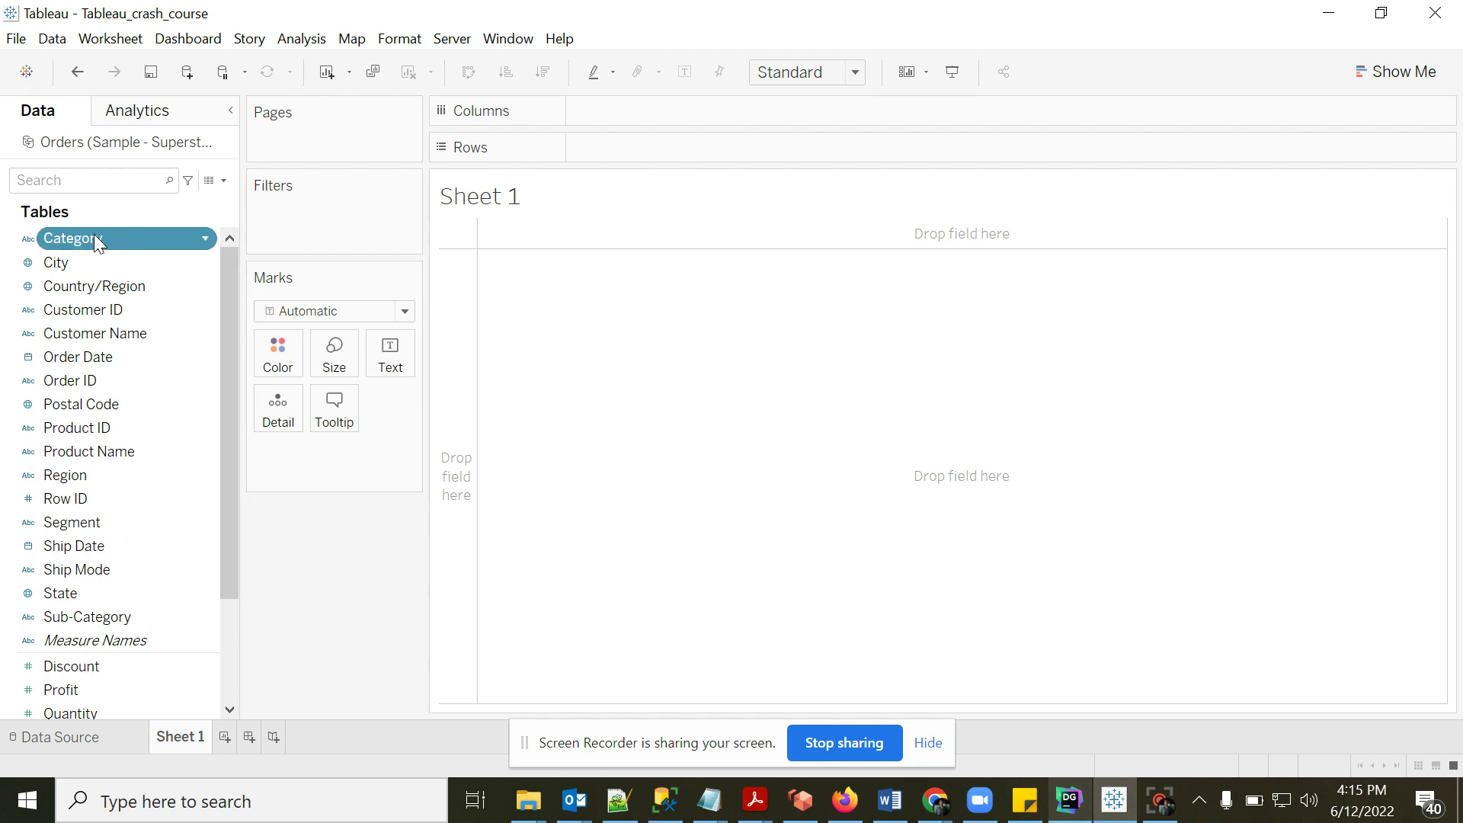
{"action": "left_click_drag", "start_coordinate": [95, 237], "coordinate": [565, 225]}
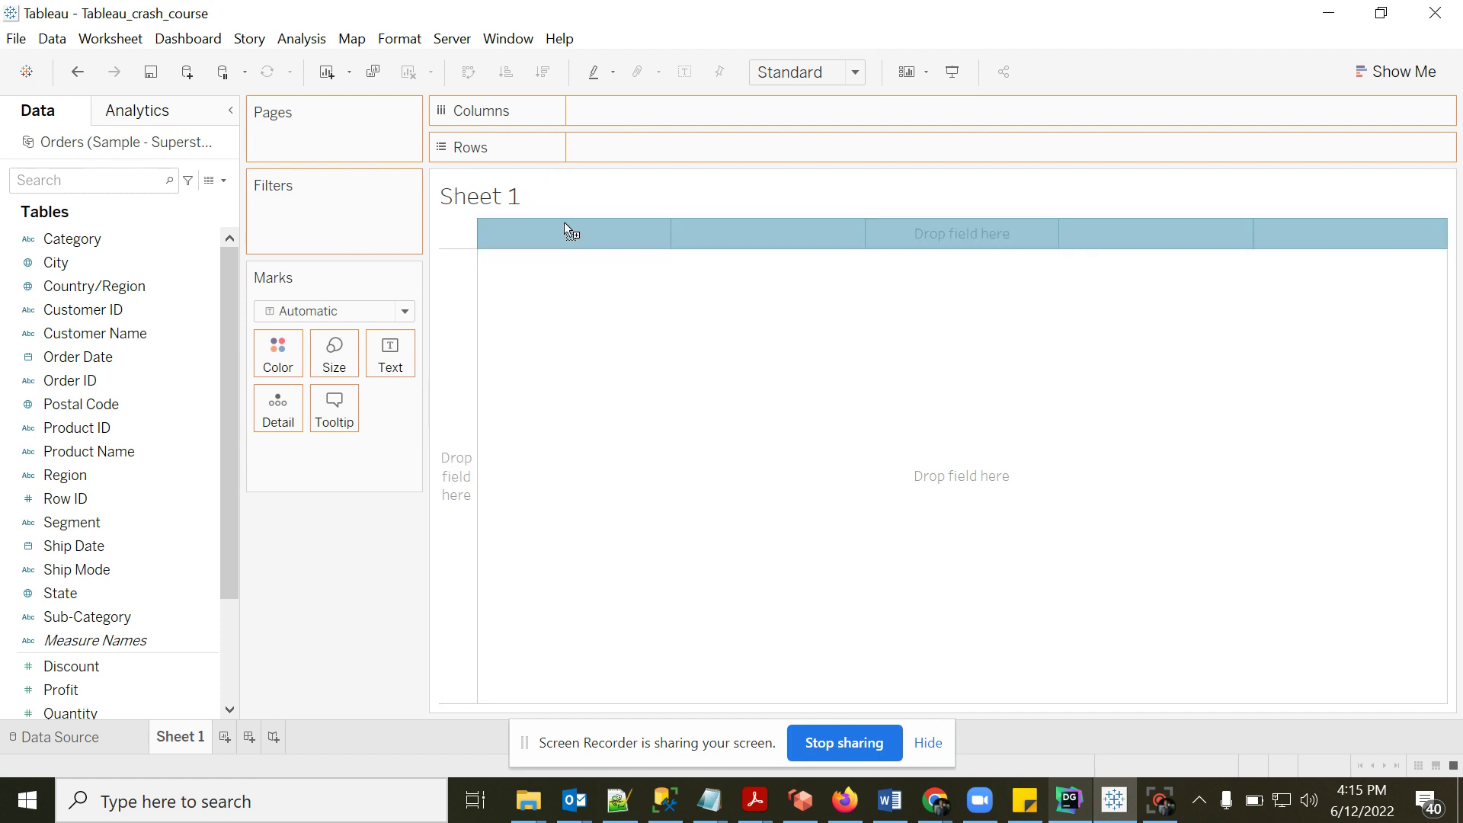
{"action": "left_click_drag", "start_coordinate": [699, 221], "coordinate": [459, 437]}
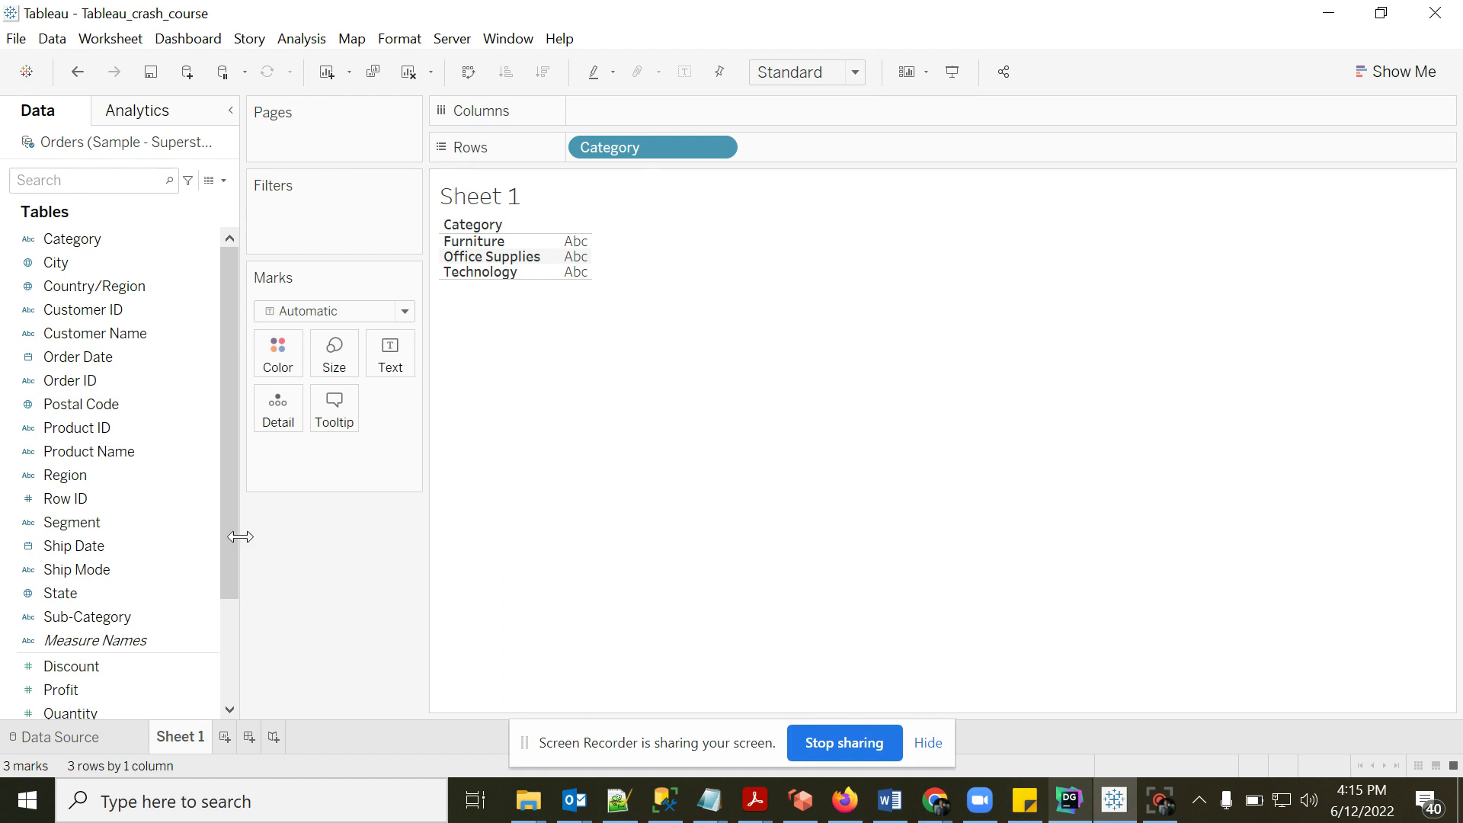
{"action": "left_click_drag", "start_coordinate": [232, 519], "coordinate": [232, 599]}
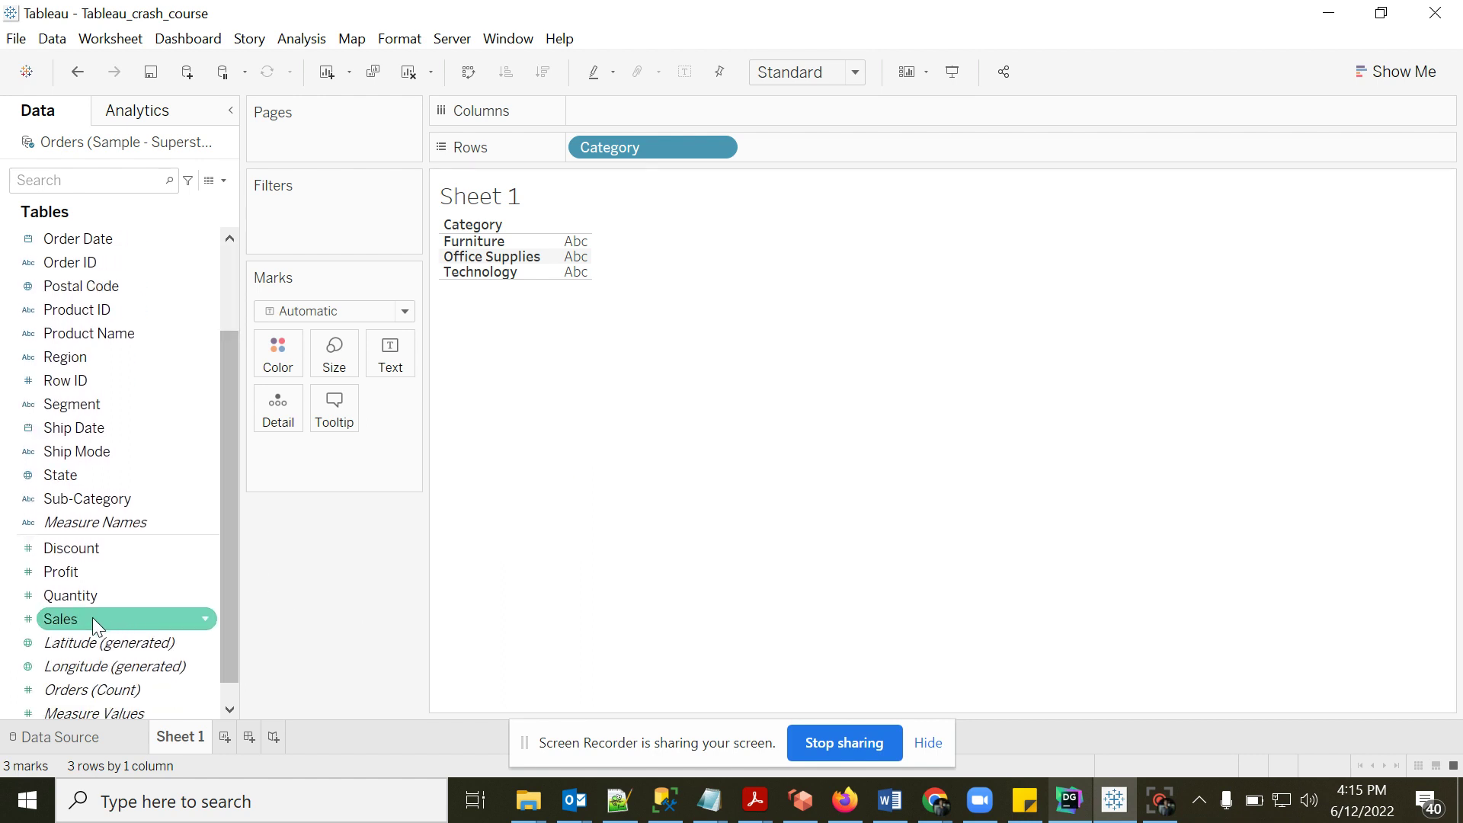
{"action": "left_click_drag", "start_coordinate": [93, 617], "coordinate": [624, 112]}
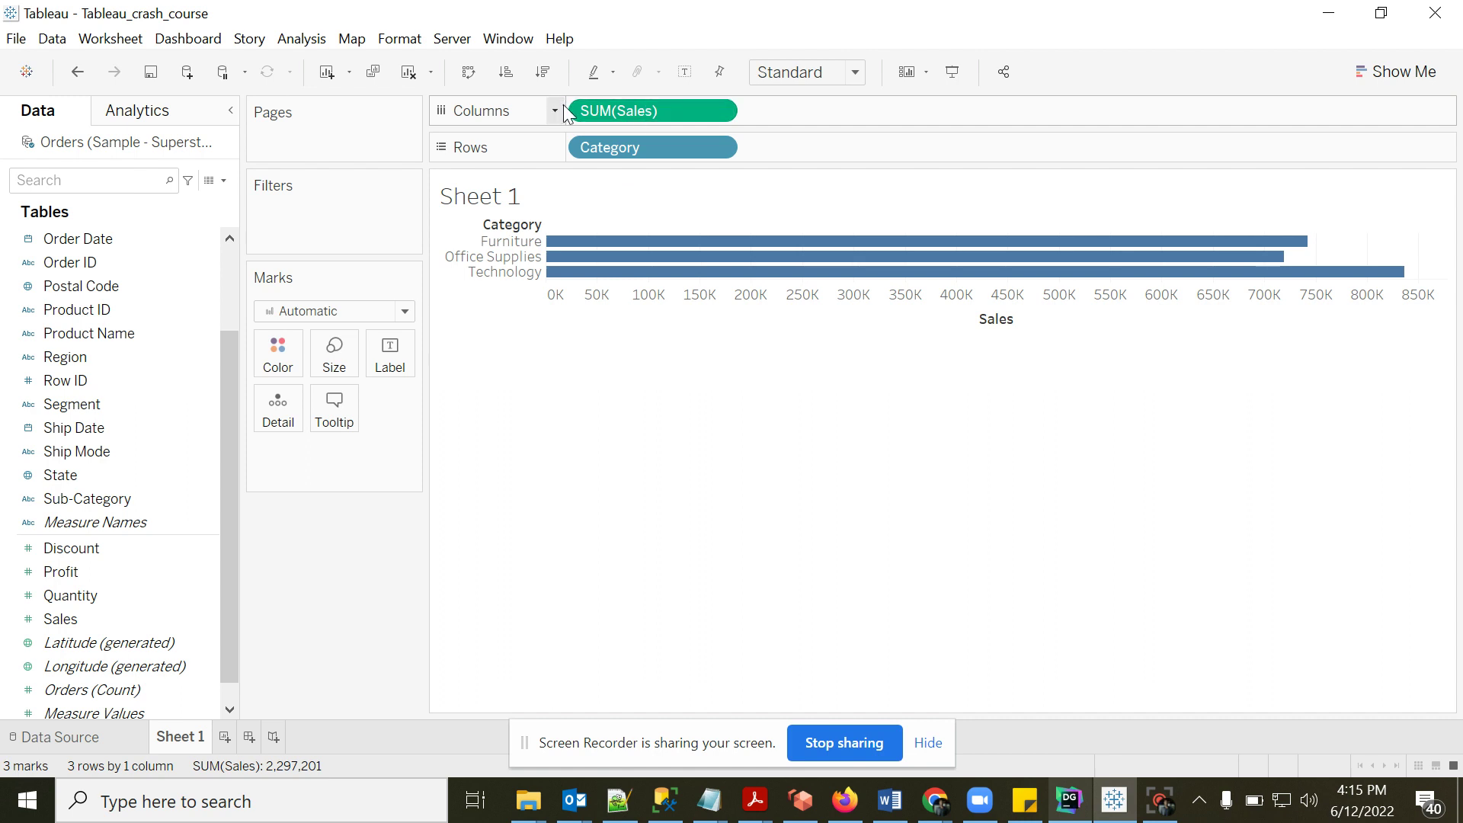
{"action": "mouse_move", "coordinate": [699, 263]}
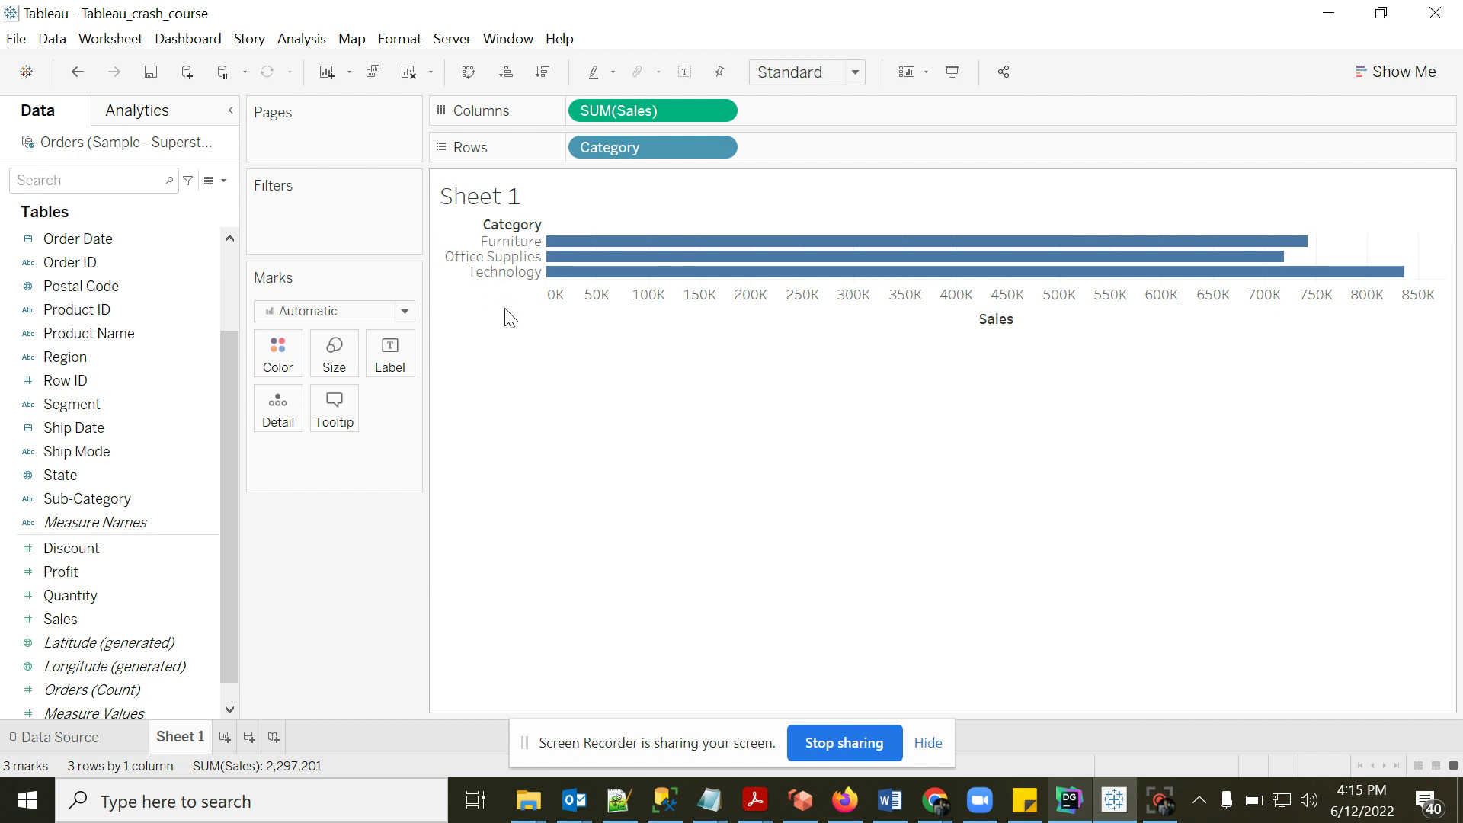
{"action": "mouse_move", "coordinate": [550, 253]}
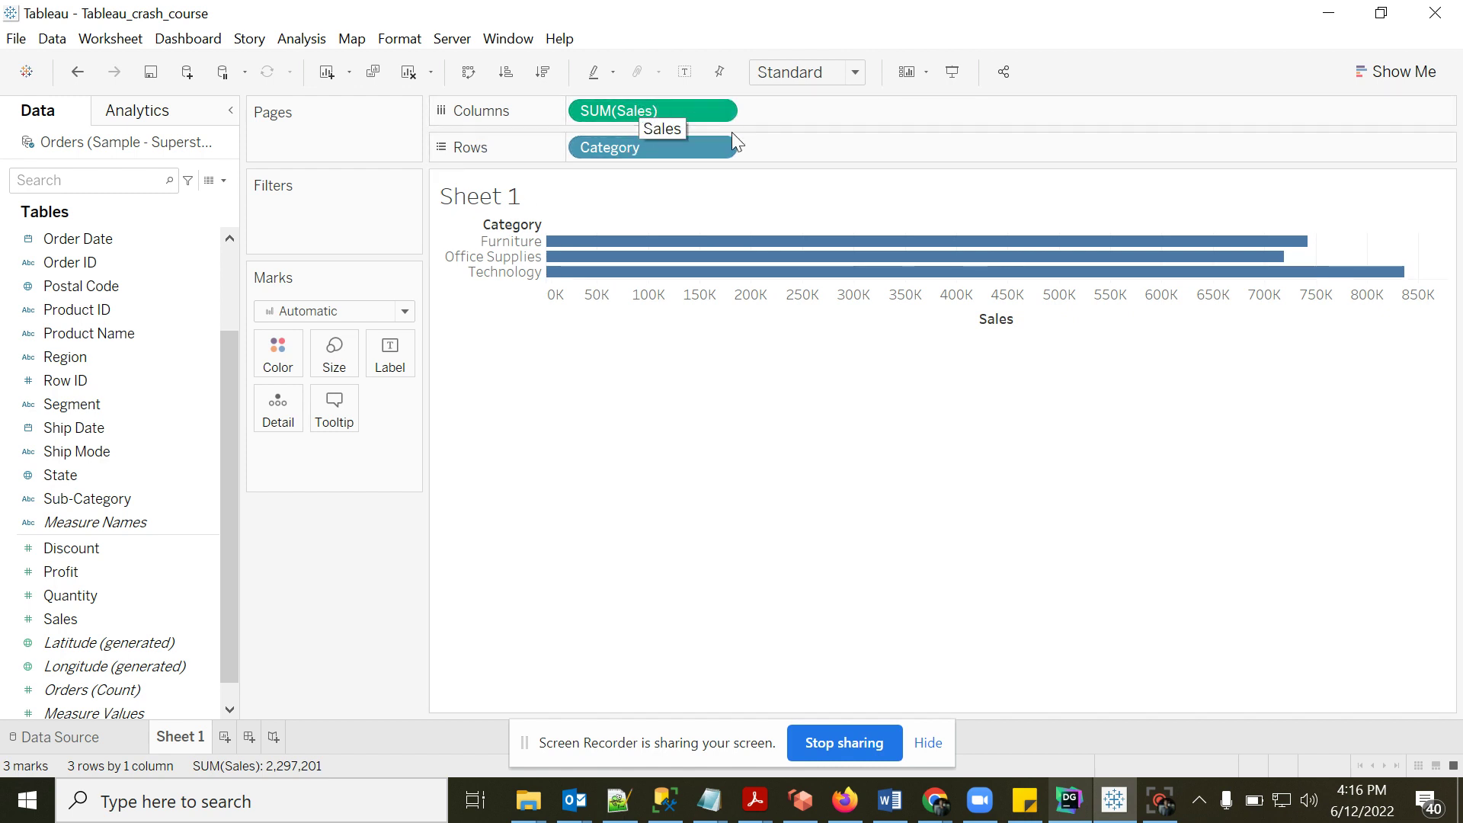
- Swap rows and columns so Category bars stand vertically, then switch to DataGrip
{"action": "left_click", "coordinate": [469, 73]}
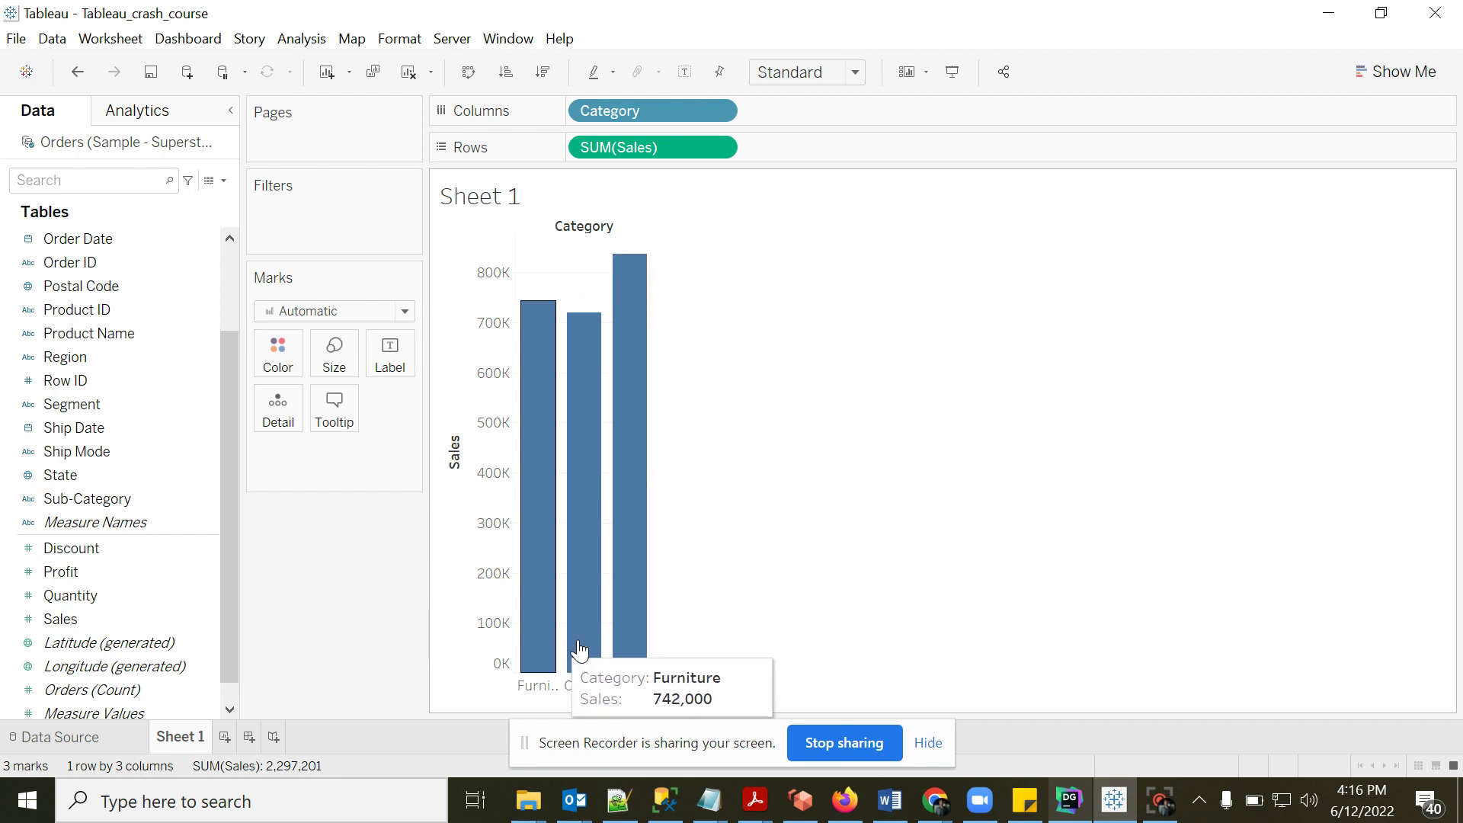
{"action": "mouse_move", "coordinate": [587, 650]}
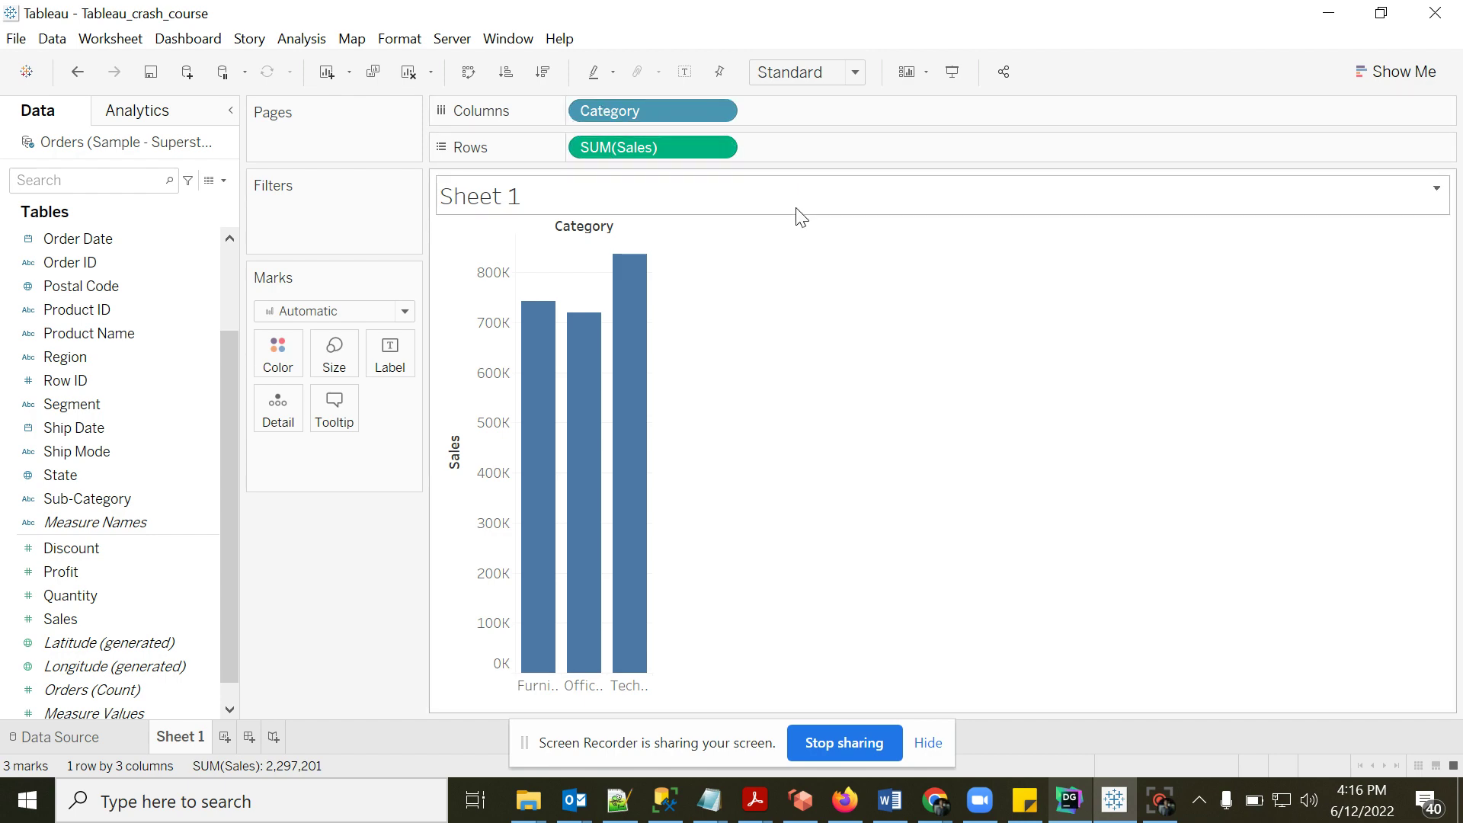
{"action": "left_click", "coordinate": [1070, 801]}
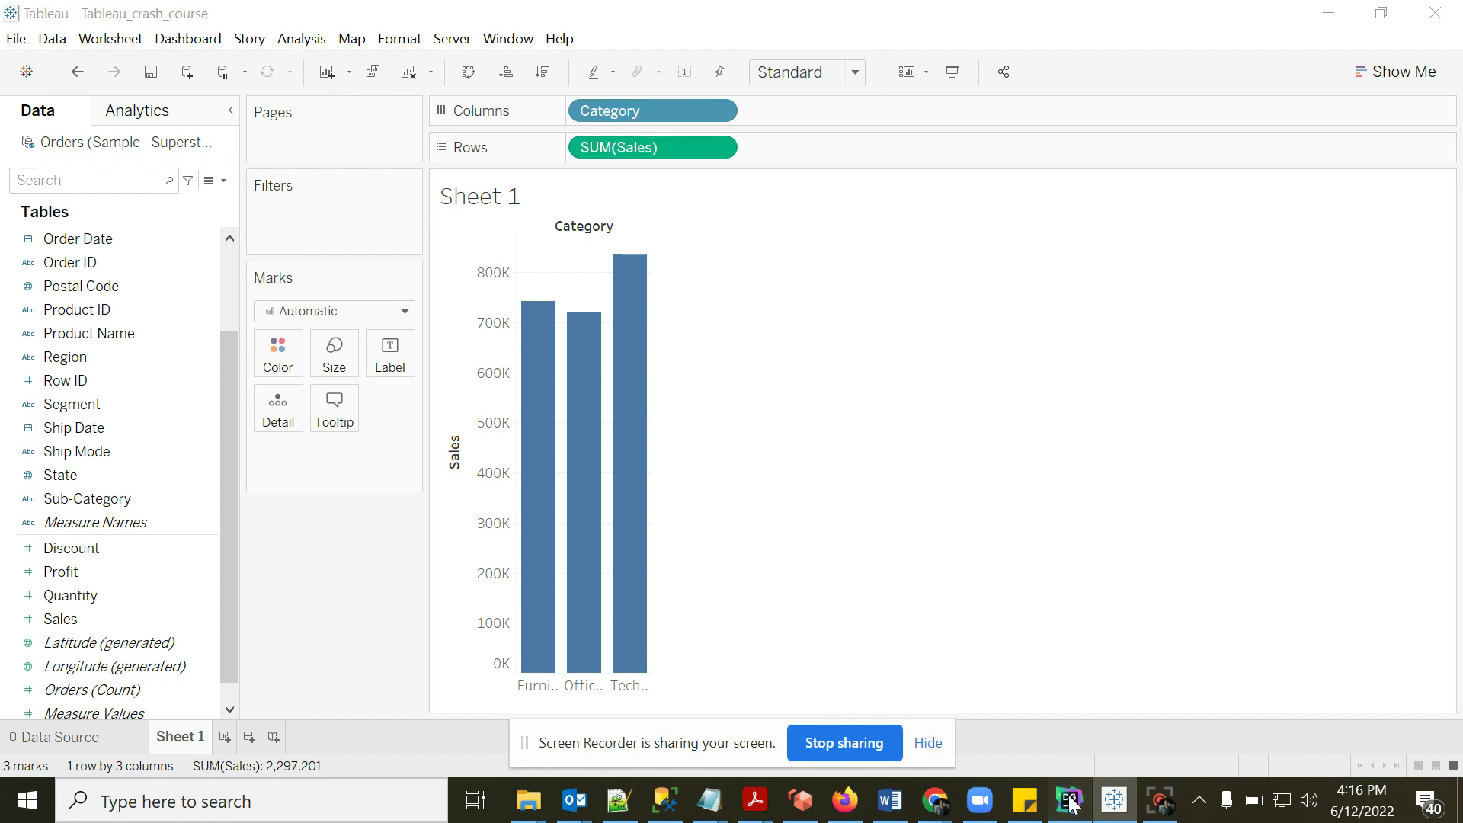
- Rewrite the query to select category,sum(sales) with group by category replacing limit 10
{"action": "left_click", "coordinate": [176, 150]}
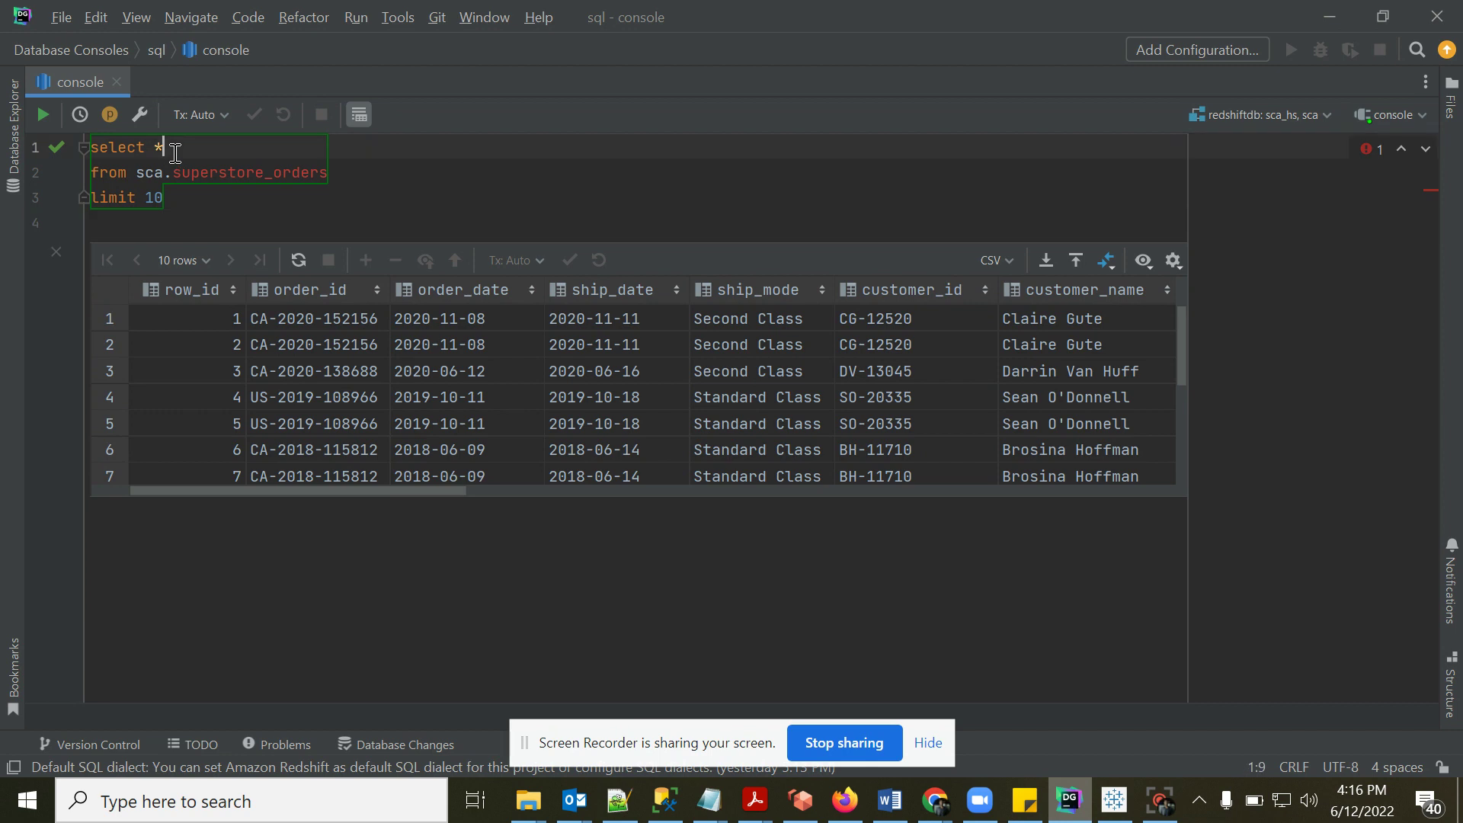
{"action": "key", "text": "BackSpace"}
{"action": "type", "text": "category,sum(sales"}
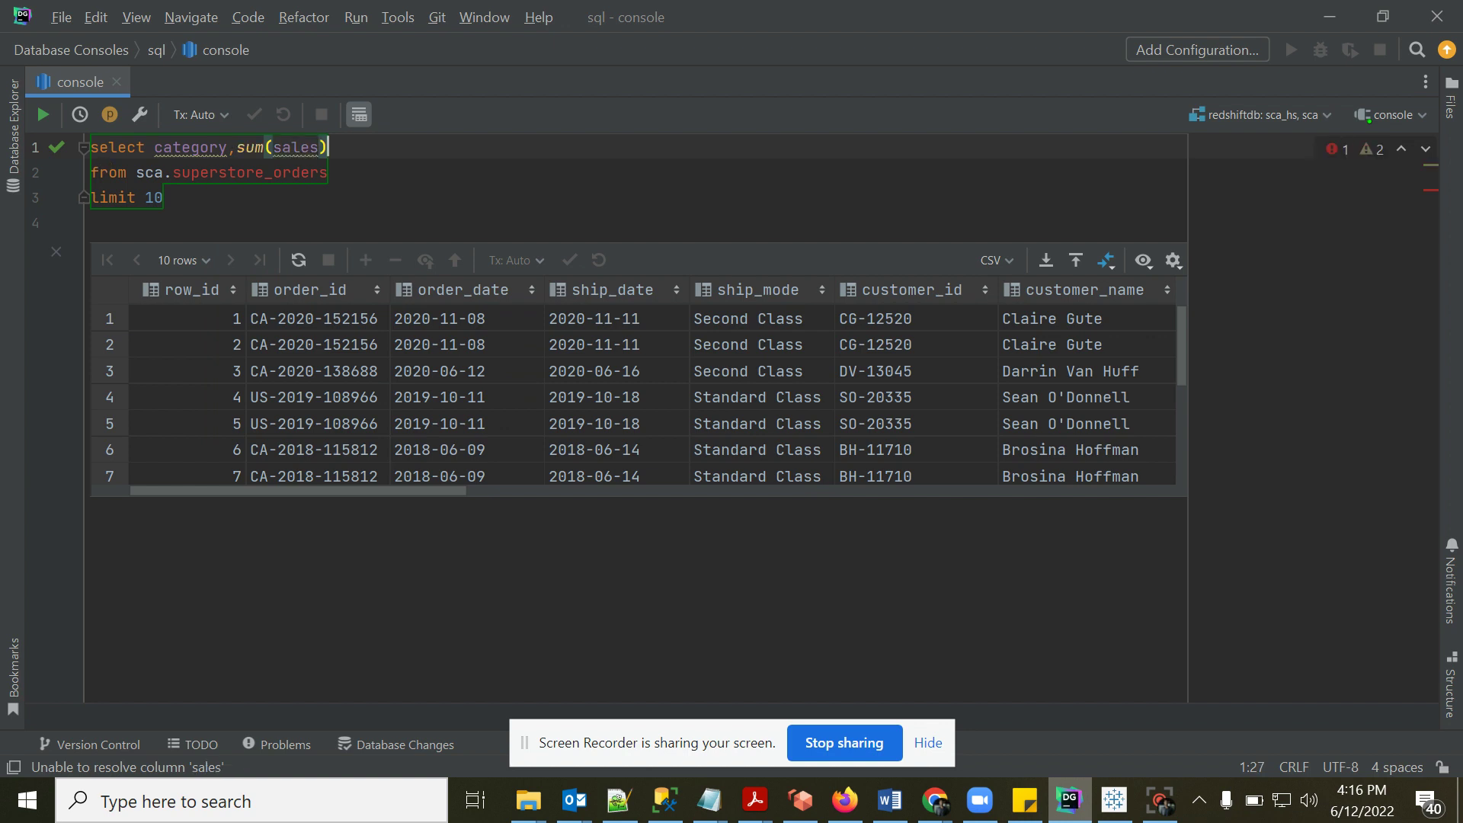
{"action": "left_click", "coordinate": [187, 205]}
{"action": "key", "text": "shift+Home"}
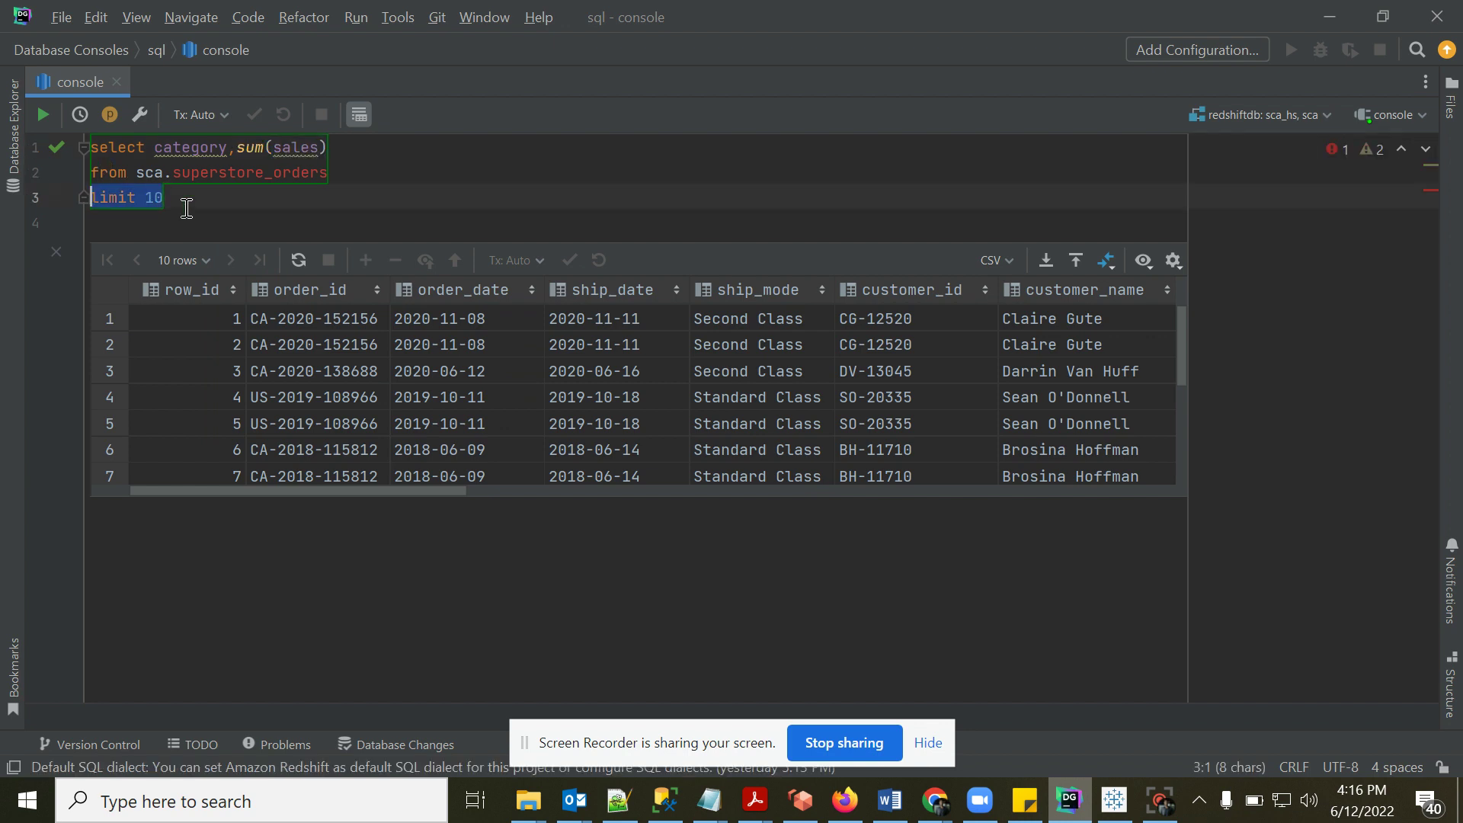
{"action": "type", "text": "group by "}
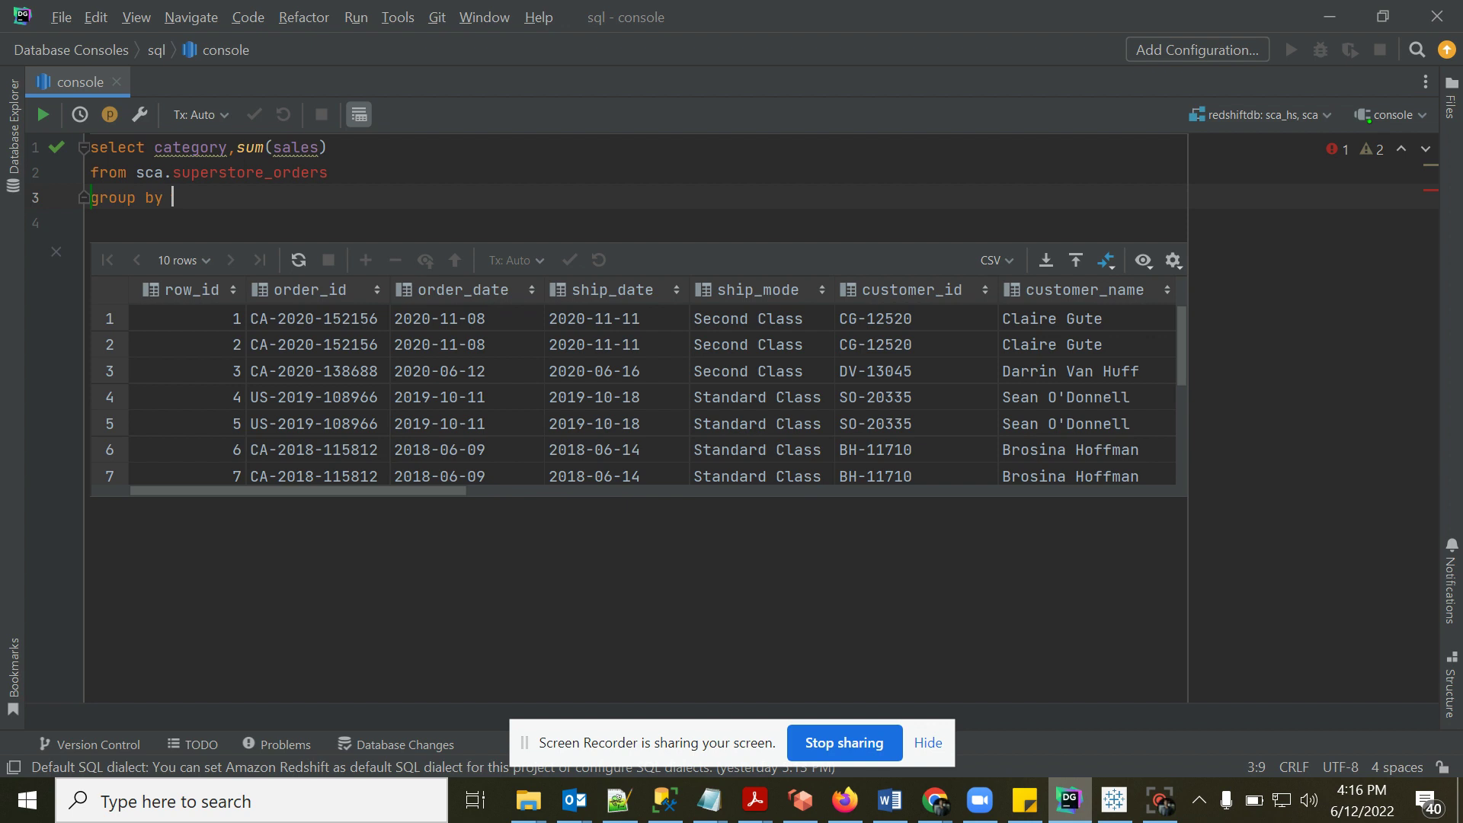
{"action": "type", "text": "category"}
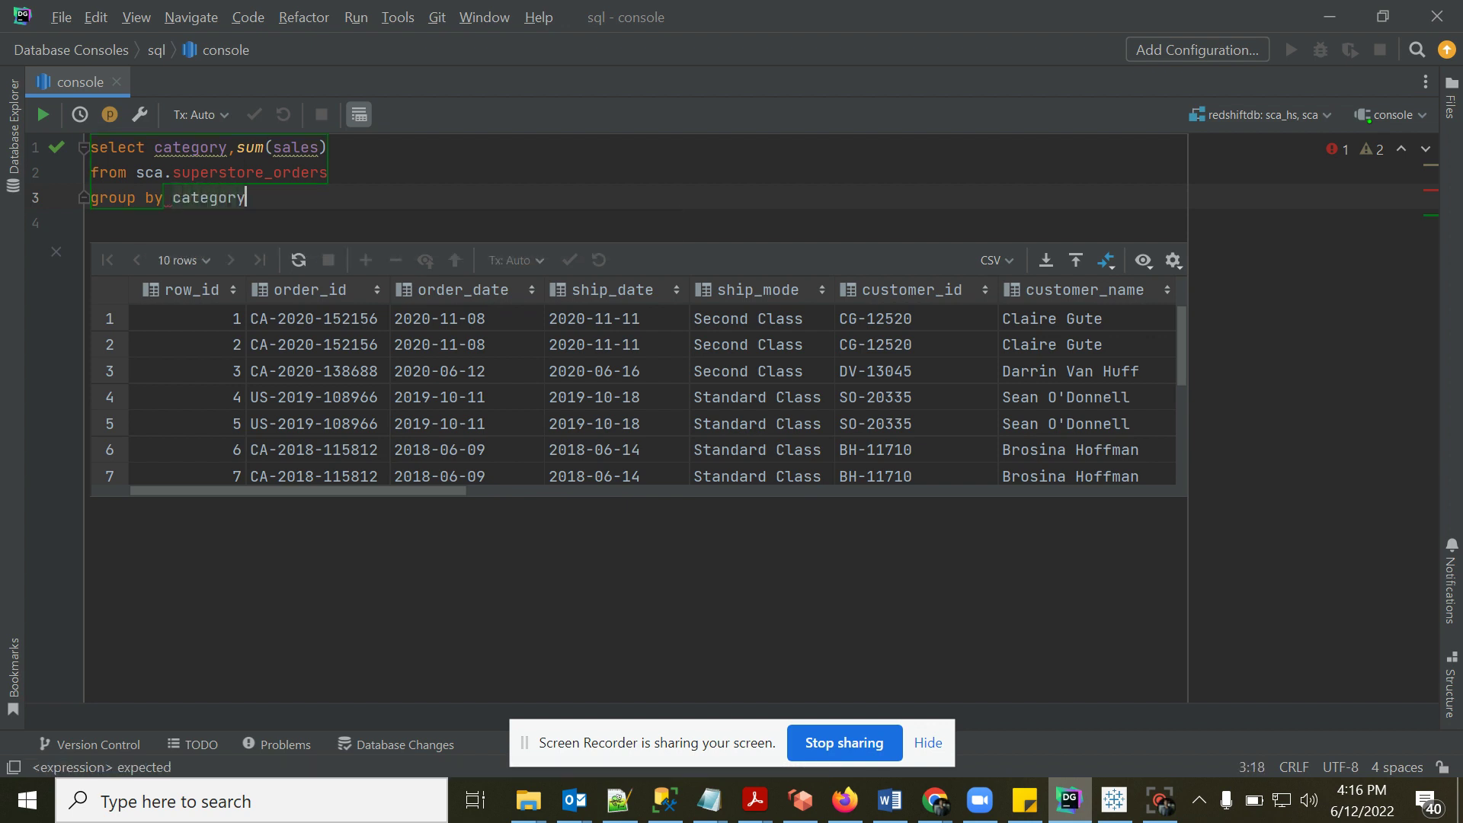
- Run the grouped query for the three category totals, then return to Tableau
{"action": "key", "text": "shift+Up"}
{"action": "key", "text": "shift+Up"}
{"action": "key", "text": "shift+Home"}
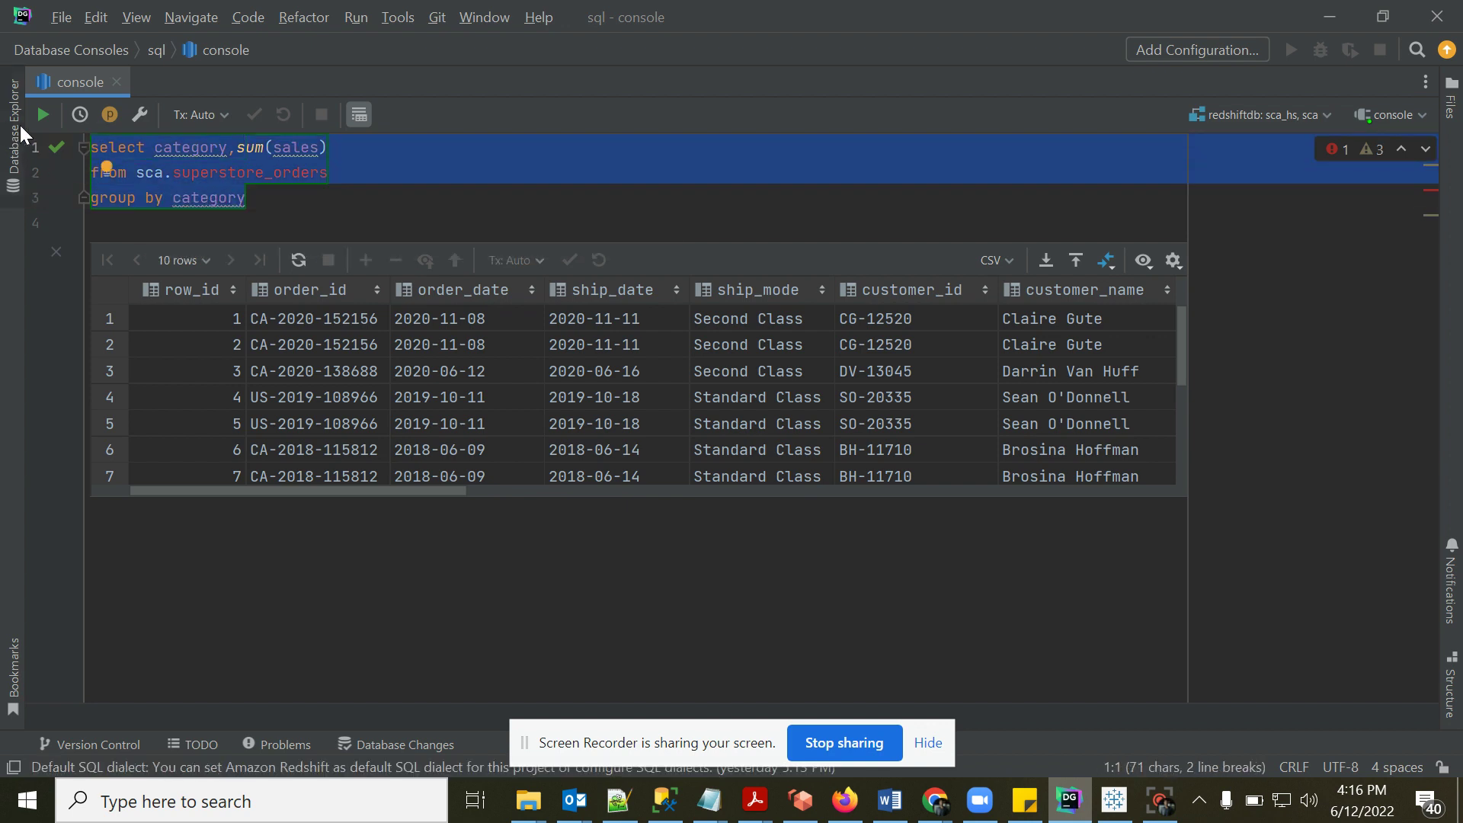
{"action": "left_click", "coordinate": [46, 114]}
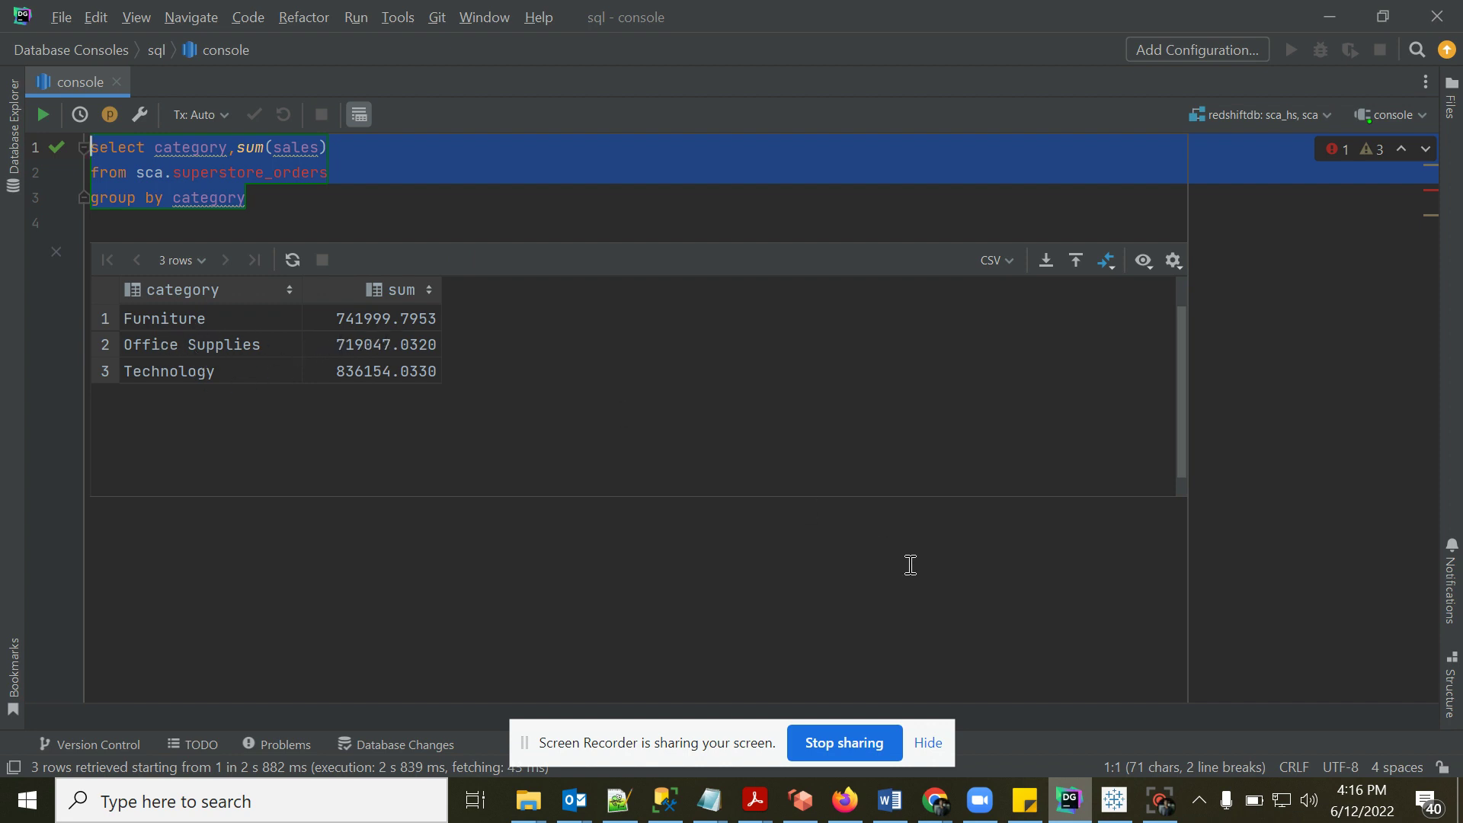
{"action": "mouse_move", "coordinate": [1164, 814]}
{"action": "left_click", "coordinate": [1114, 800]}
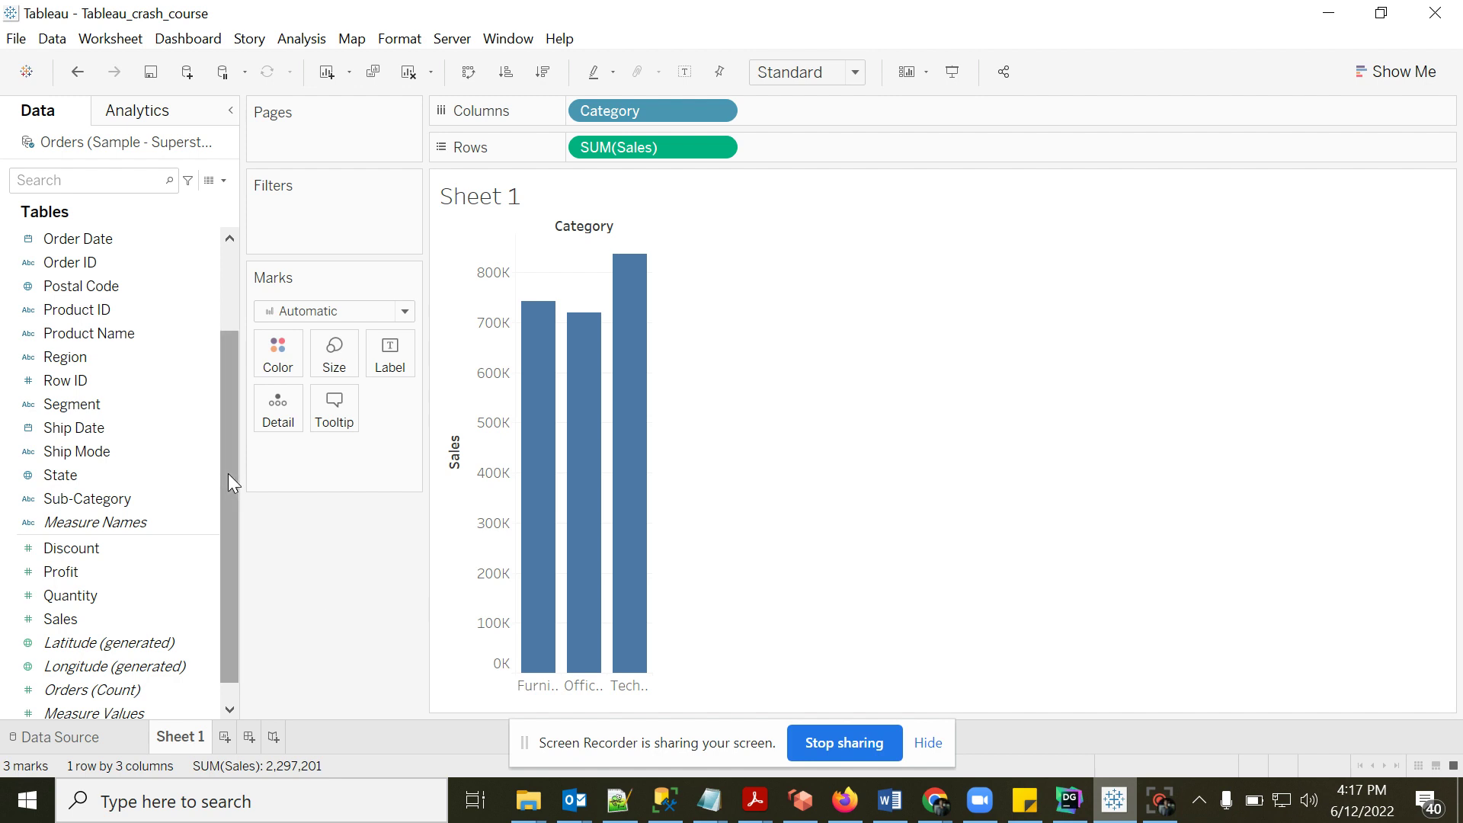
- Add Sub-Category to Columns after Category to split each category's Sales bars
{"action": "left_click_drag", "start_coordinate": [228, 473], "coordinate": [227, 377]}
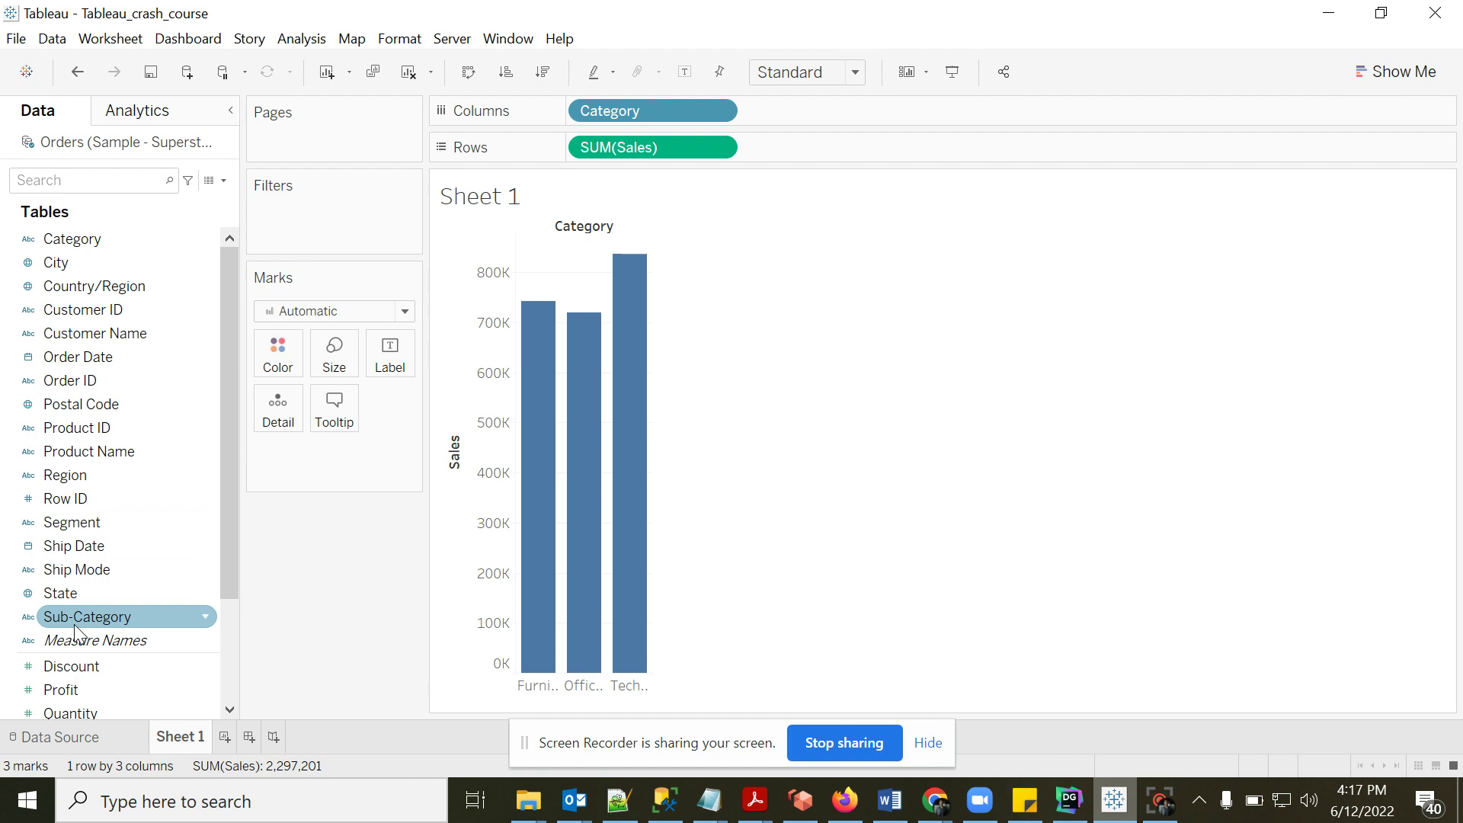
{"action": "left_click_drag", "start_coordinate": [141, 617], "coordinate": [829, 120]}
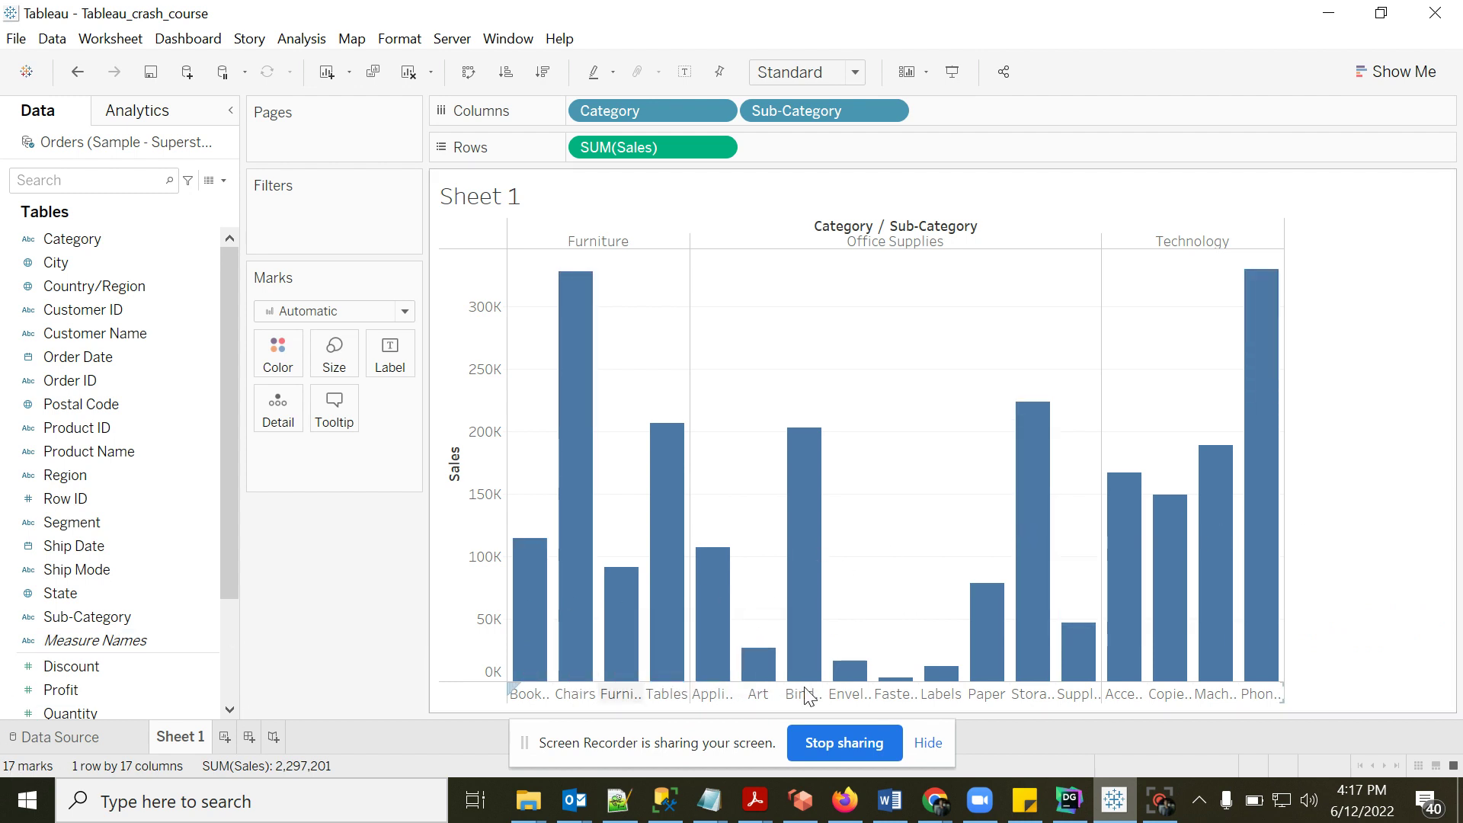
- In the DataGrip console, add sub_category to the query's select list and group by clause
{"action": "left_click", "coordinate": [1069, 802]}
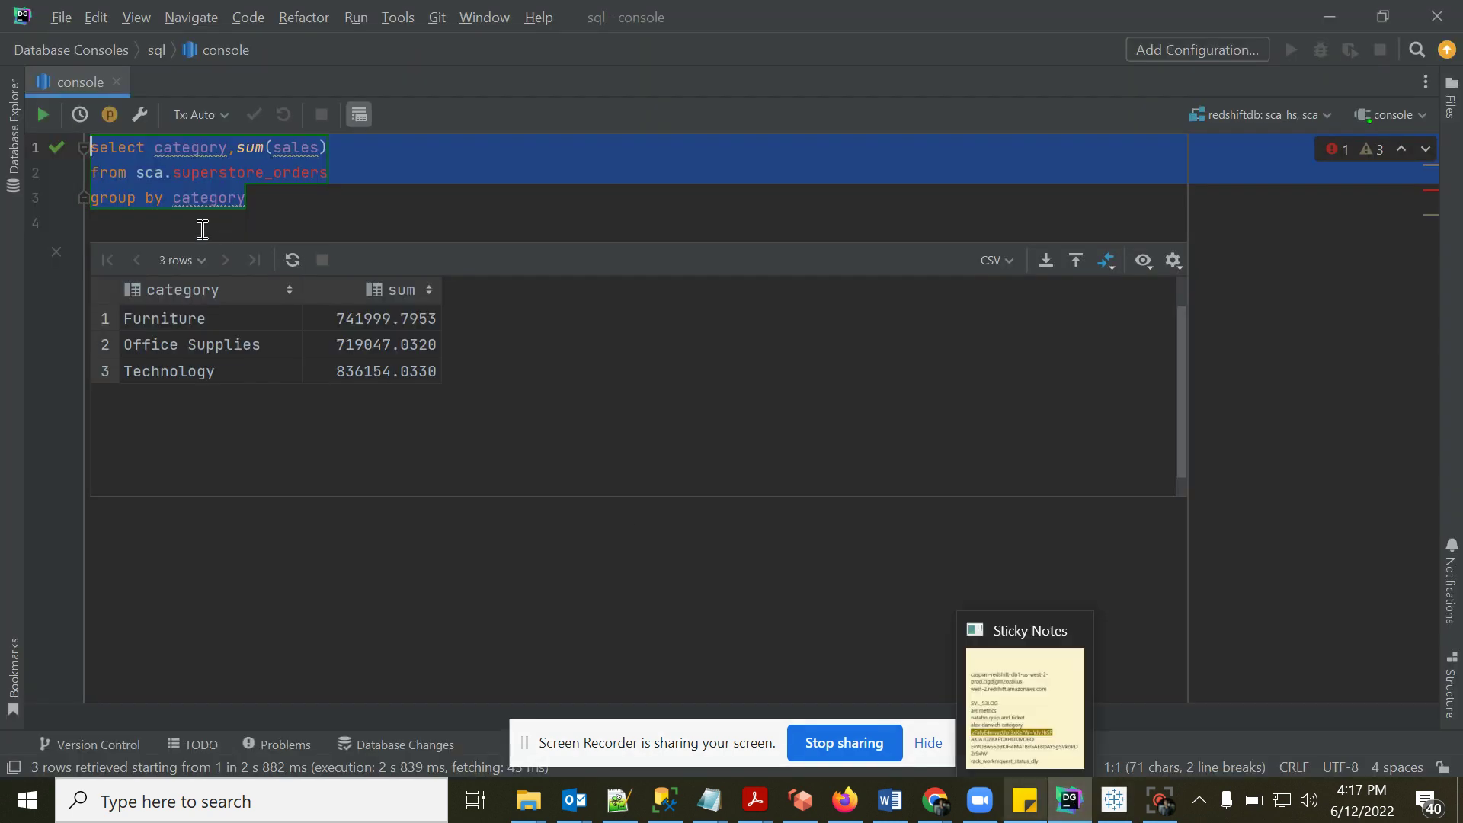
{"action": "left_click", "coordinate": [236, 152]}
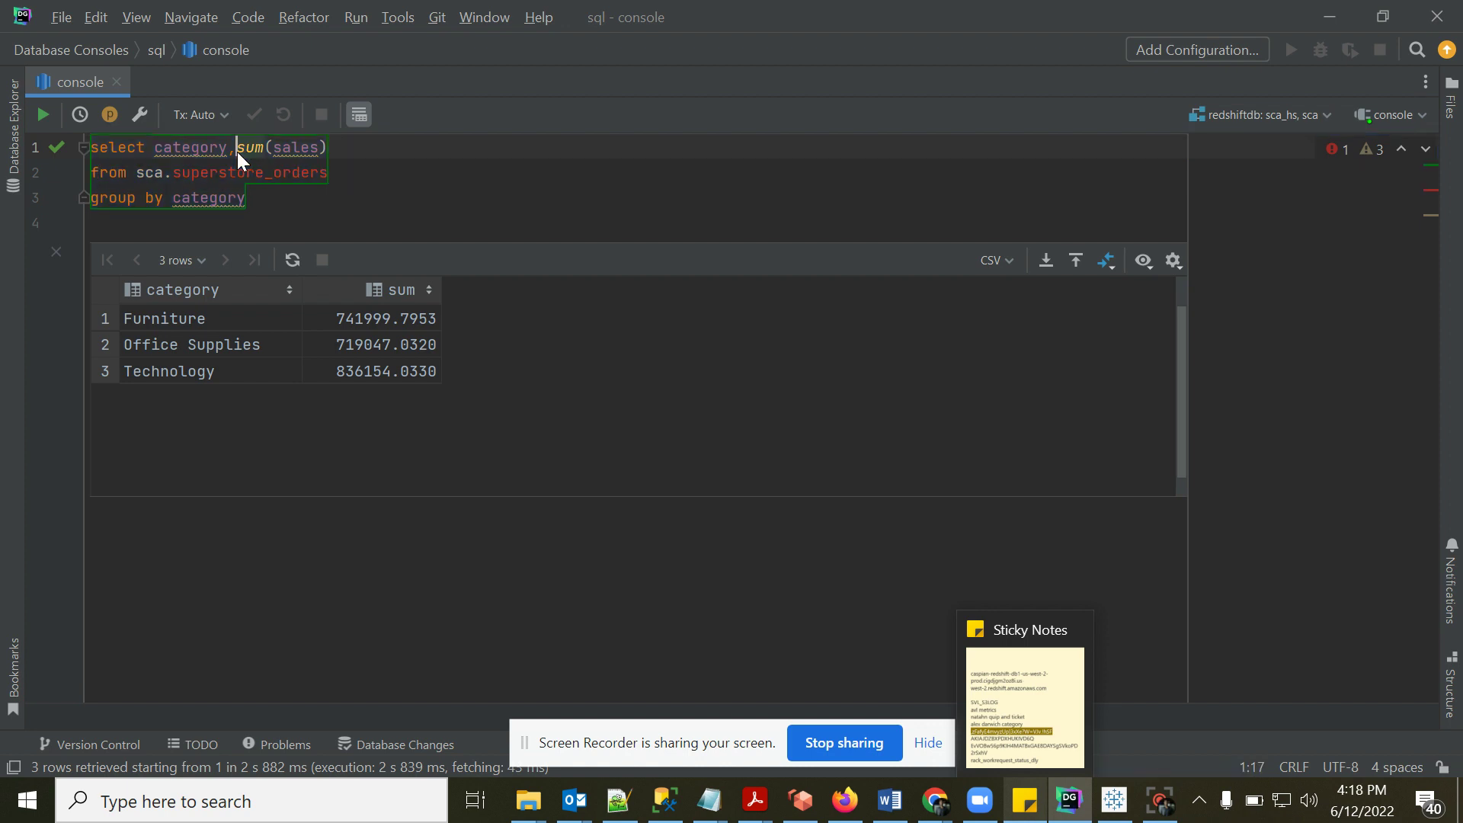
{"action": "type", "text": "sub"}
{"action": "type", "text": "_category"}
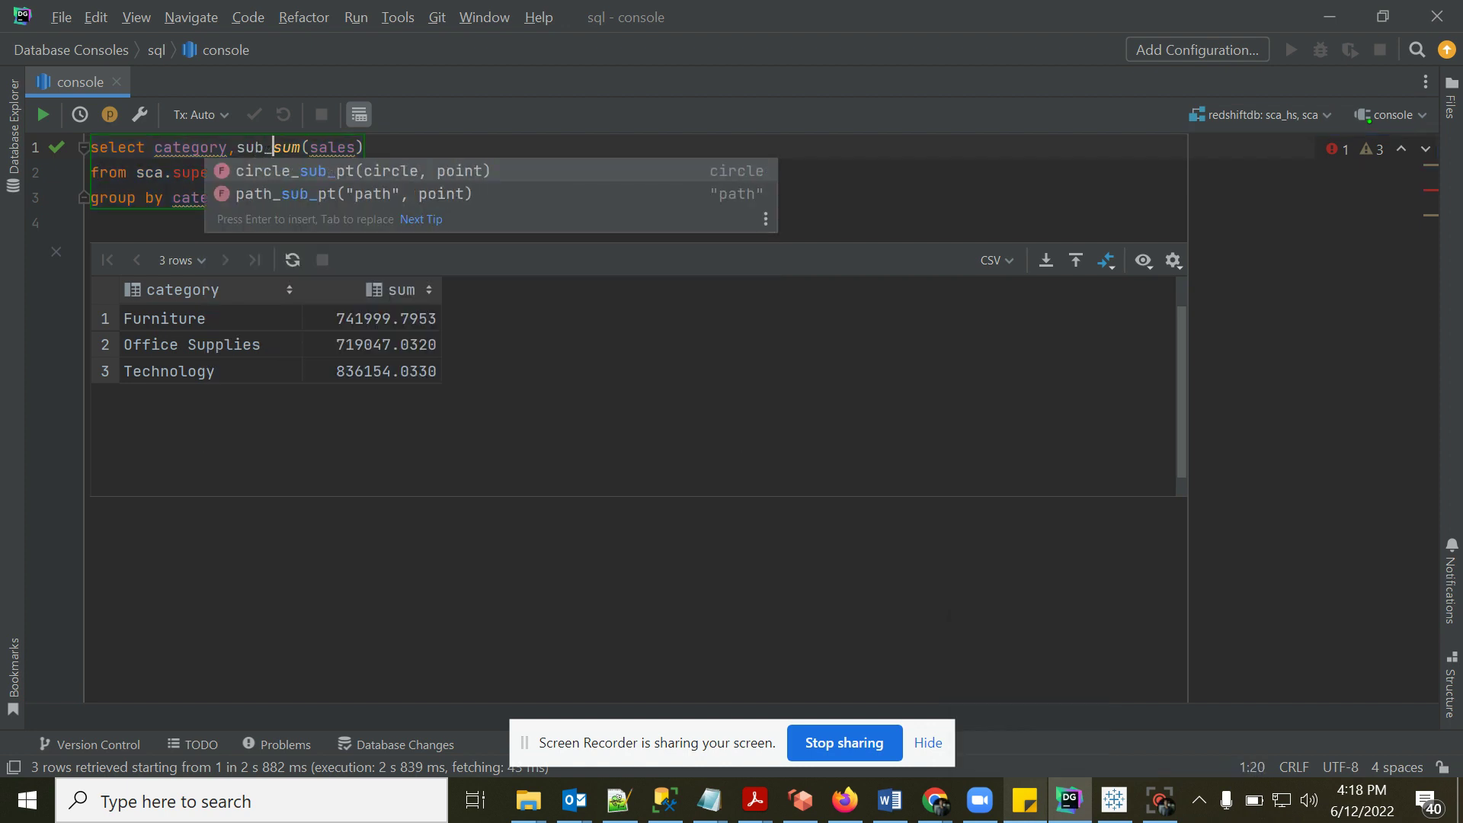
{"action": "type", "text": ","}
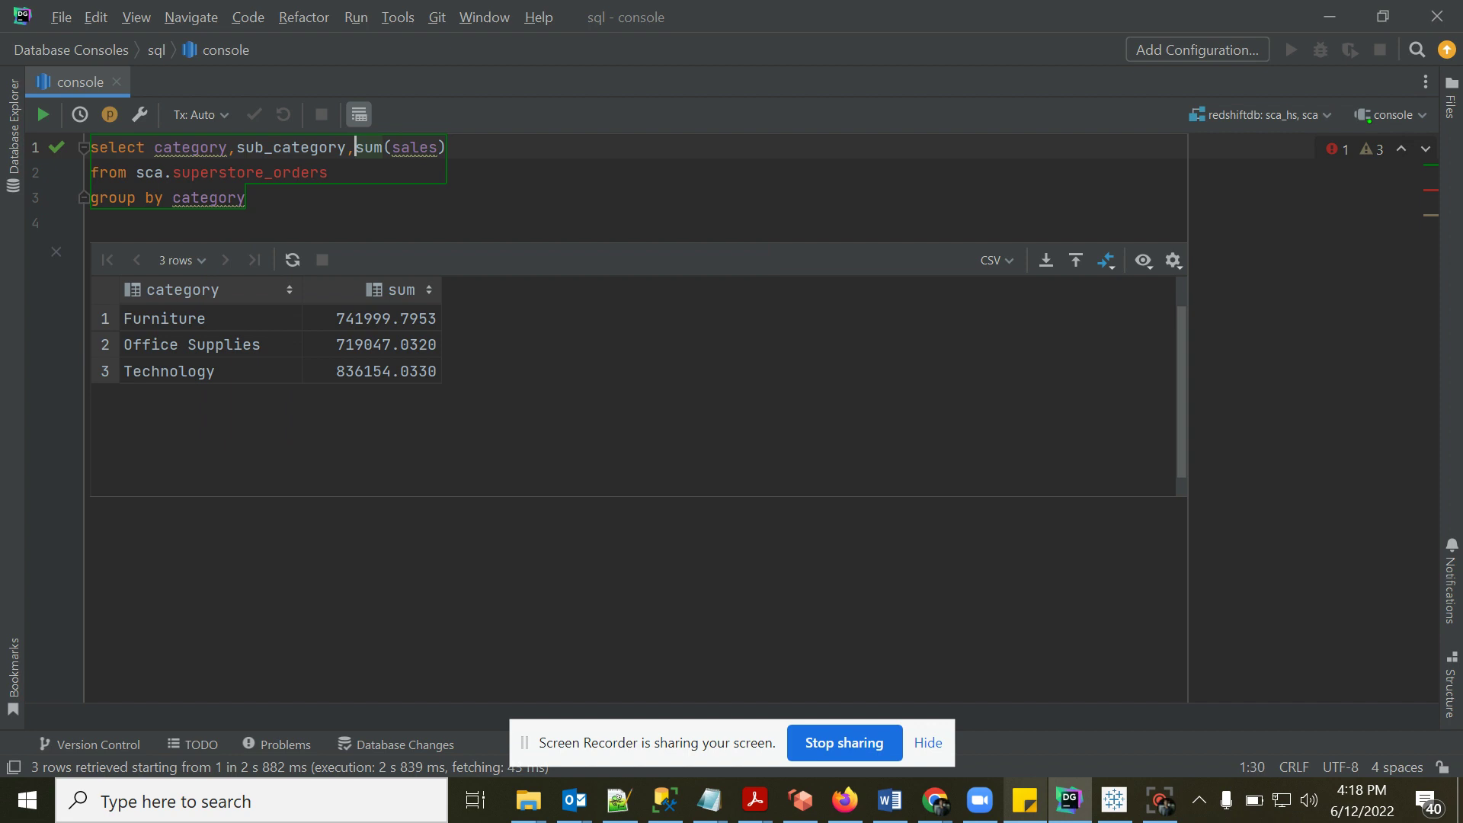
{"action": "double_click", "coordinate": [341, 147]}
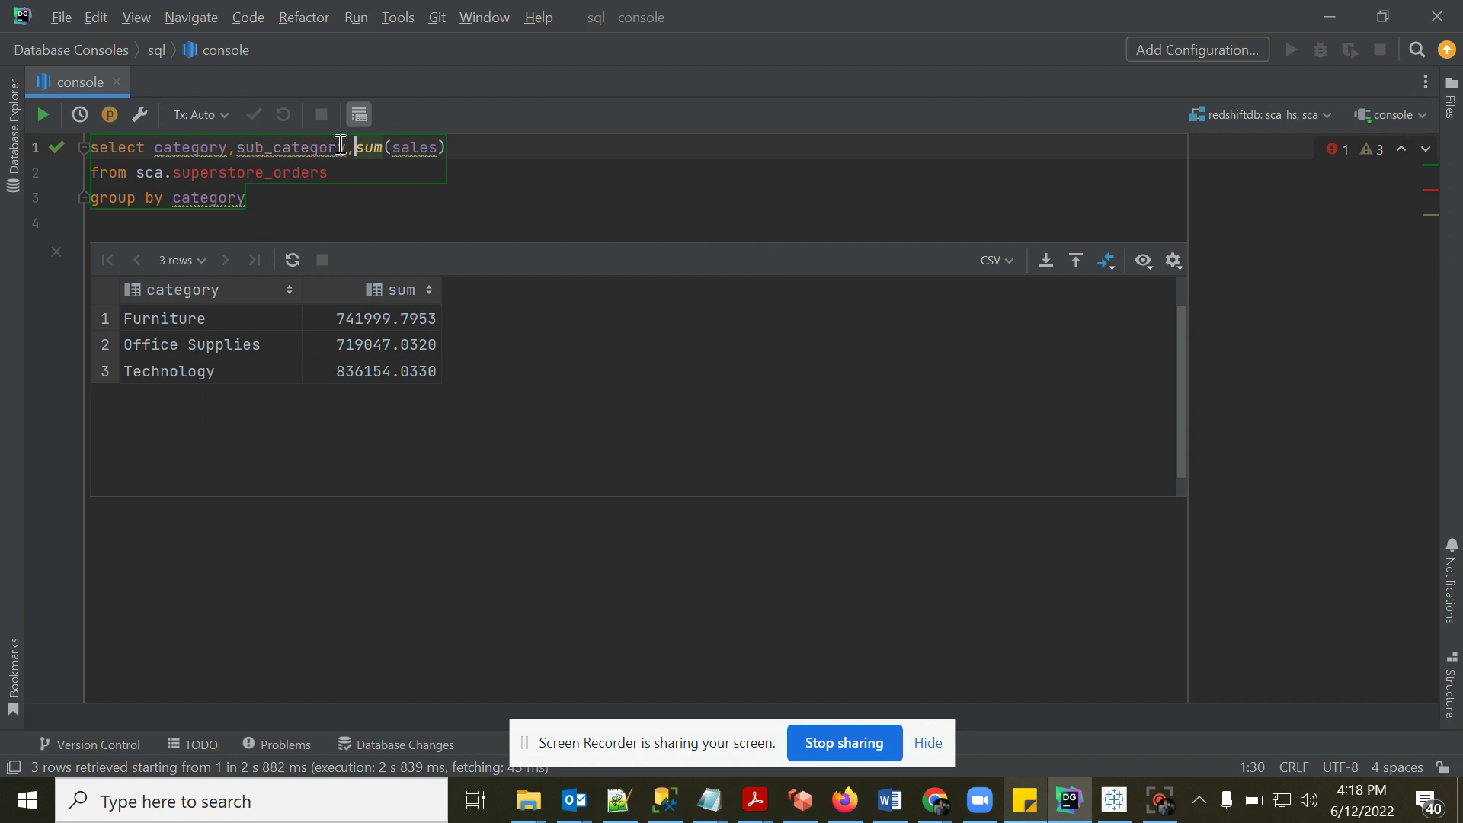
{"action": "key", "text": "ctrl+c"}
{"action": "left_click", "coordinate": [283, 191]}
{"action": "type", "text": ","}
{"action": "key", "text": "ctrl+v"}
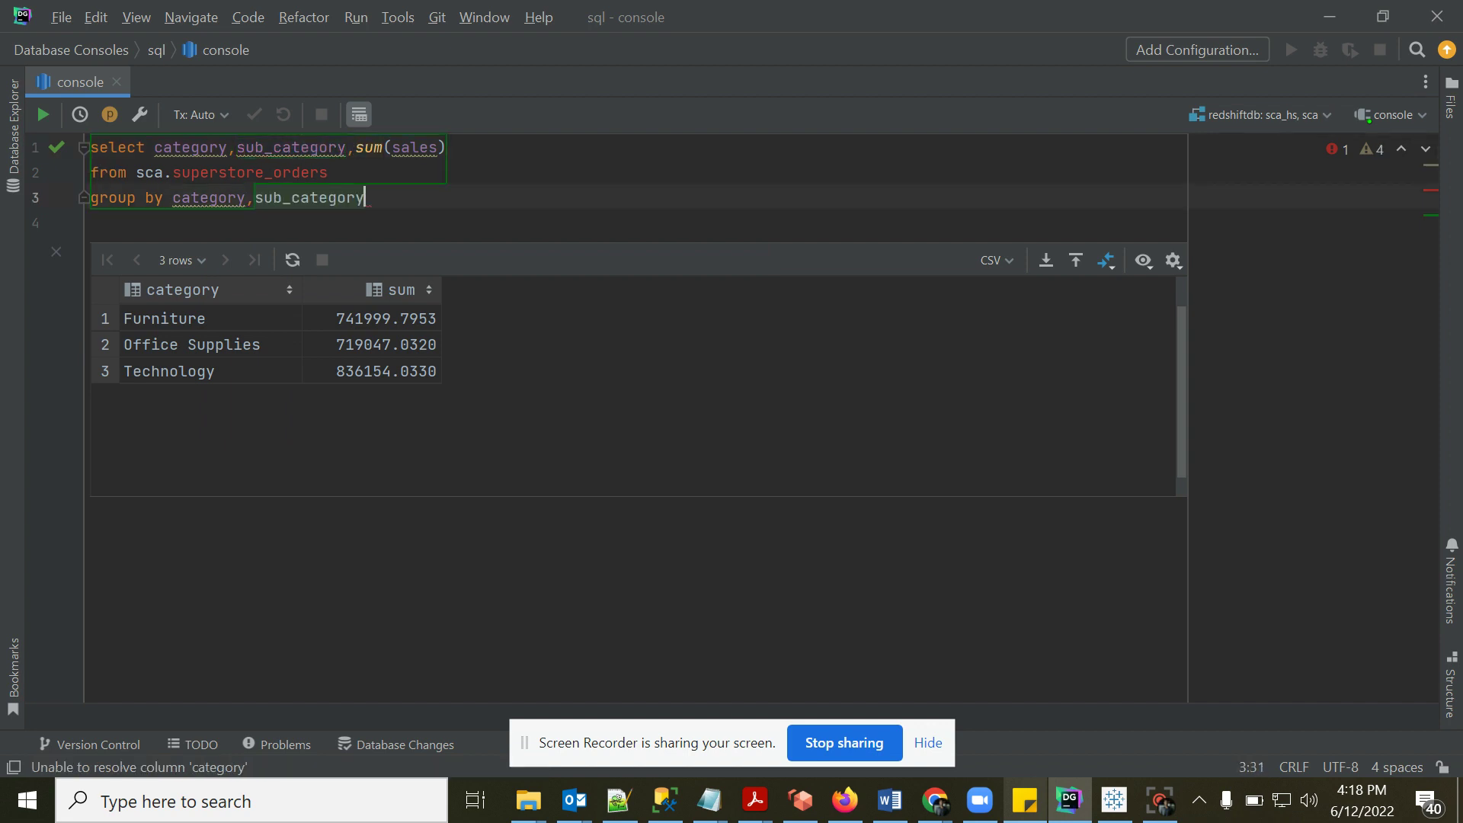
- Run the query to get 17 category/sub-category sales rows, then return to Tableau
{"action": "left_click_drag", "start_coordinate": [365, 197], "coordinate": [44, 122]}
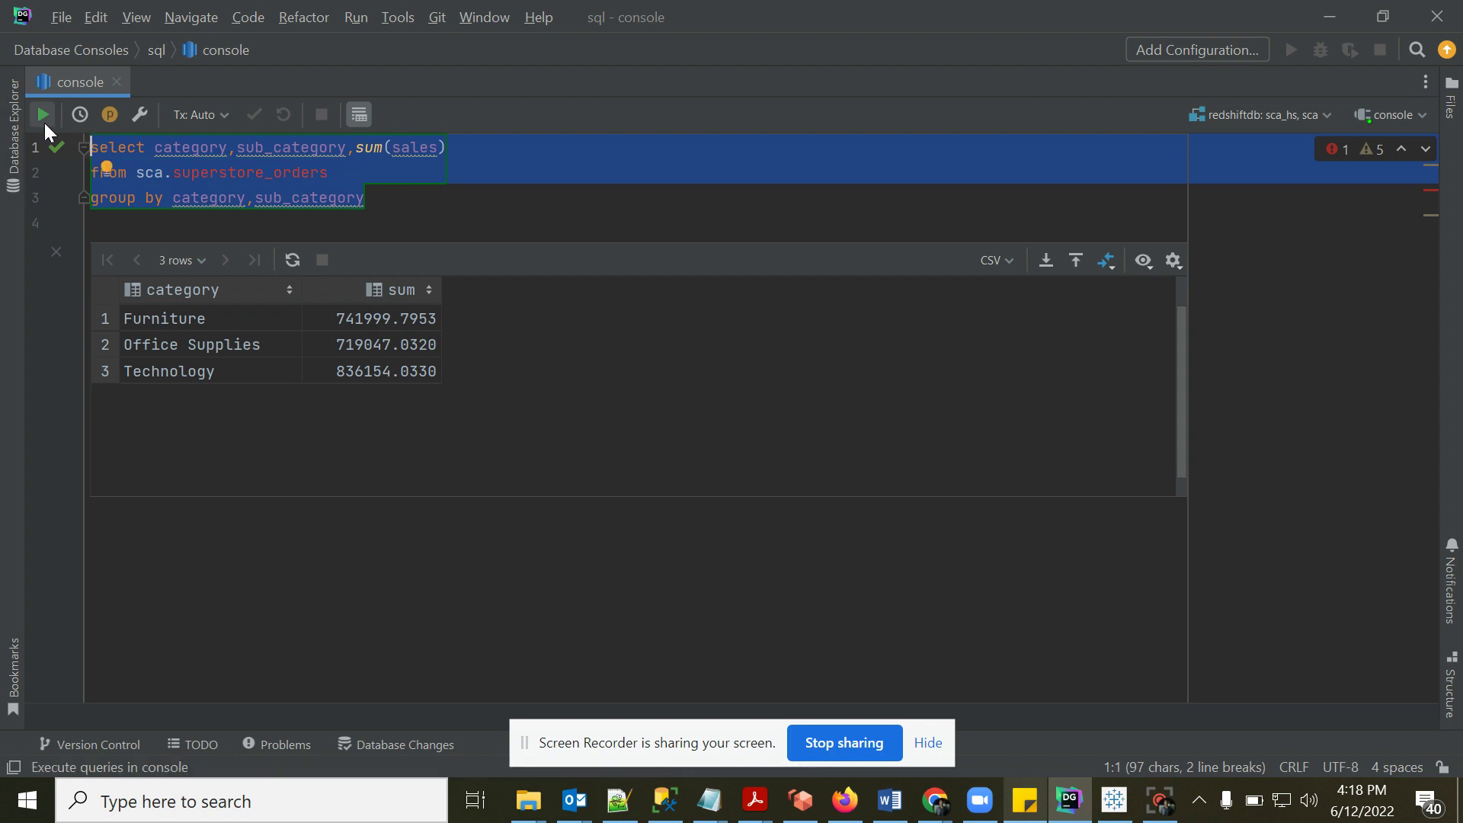
{"action": "left_click", "coordinate": [48, 121]}
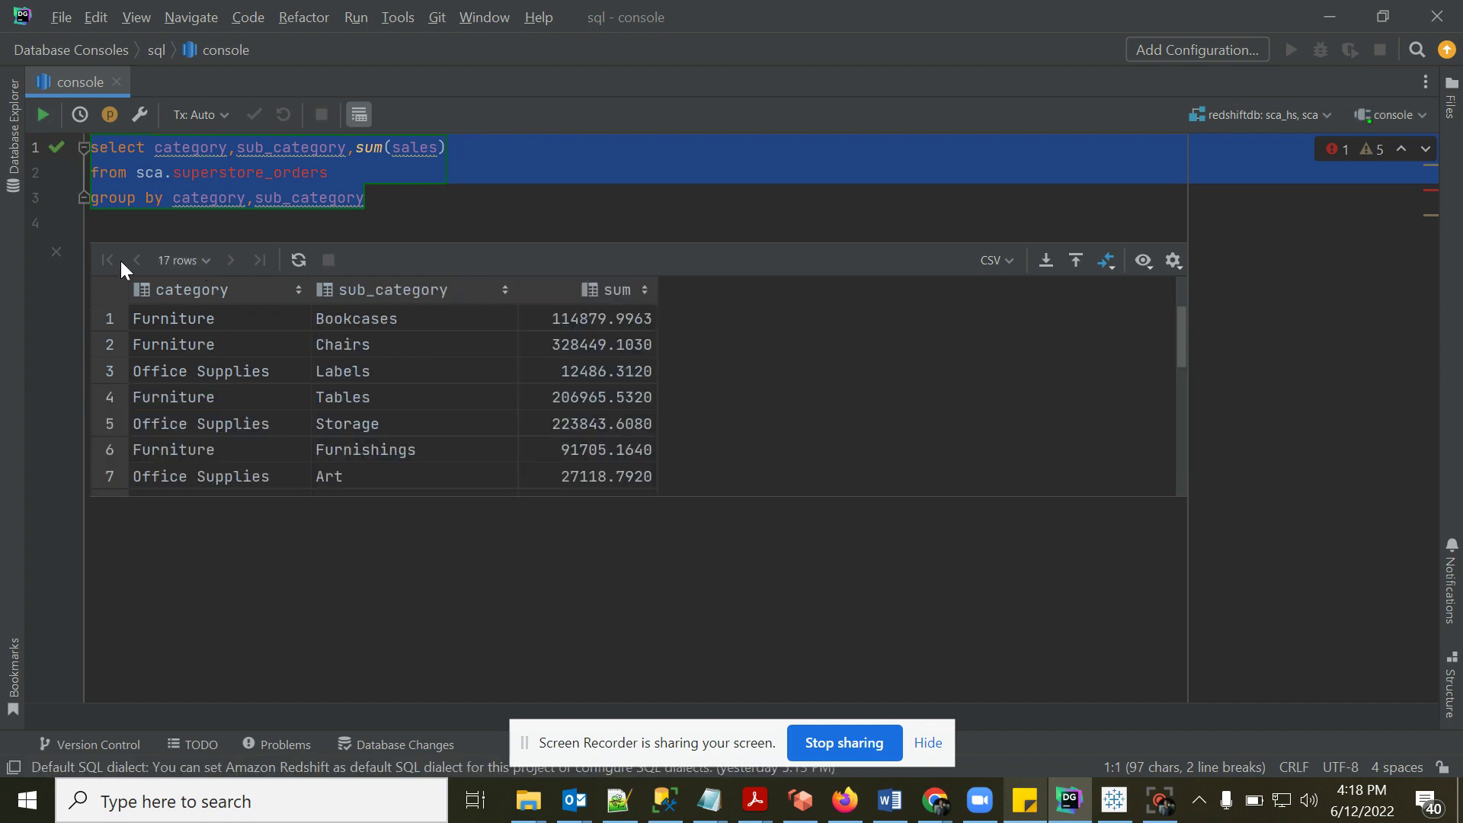
{"action": "left_click", "coordinate": [1114, 800]}
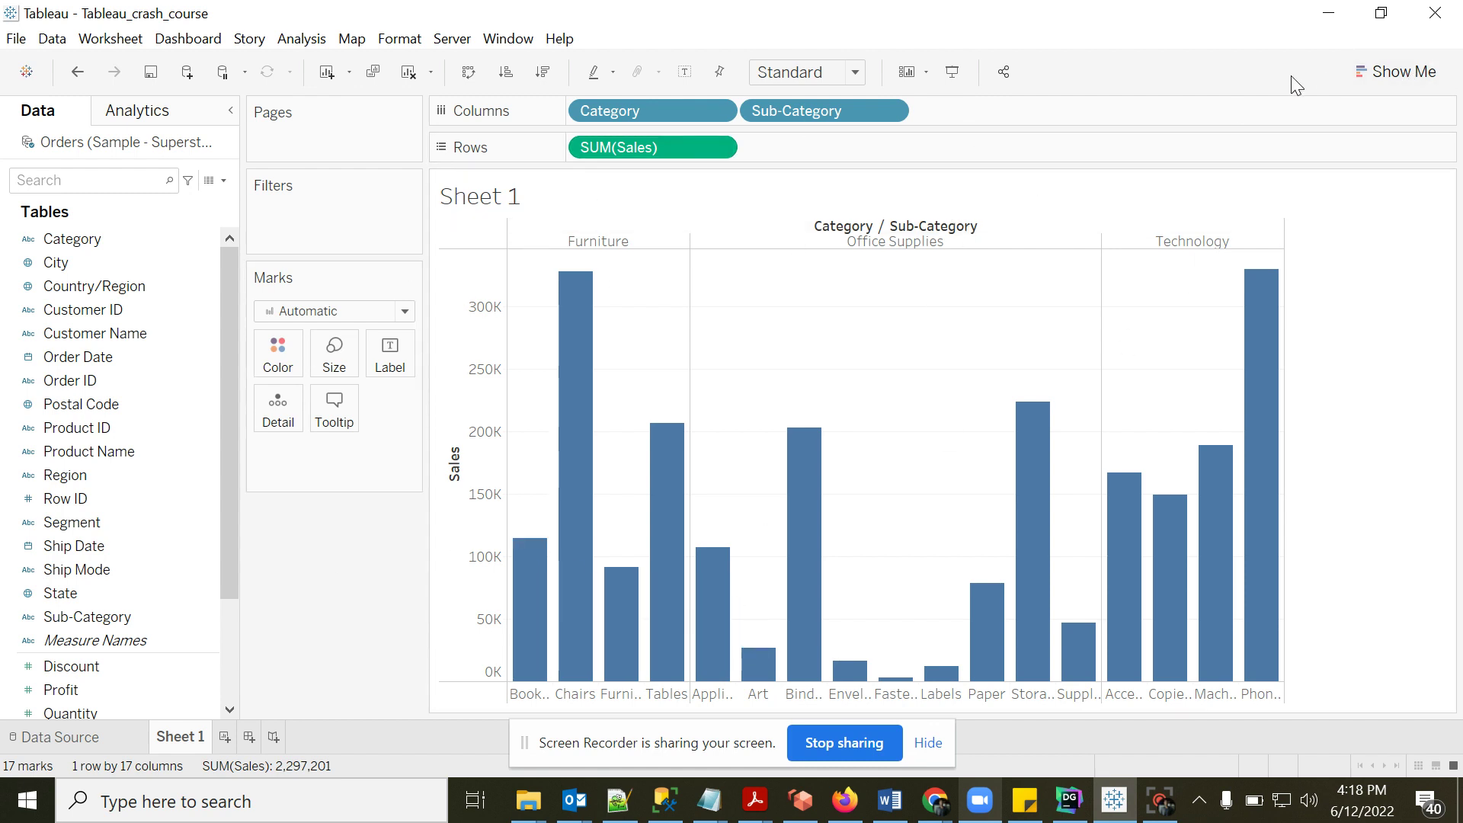
- Try pie and treemap in Show Me, then undo back to the Sub-Category bar chart and hide Show Me
{"action": "left_click", "coordinate": [1408, 76]}
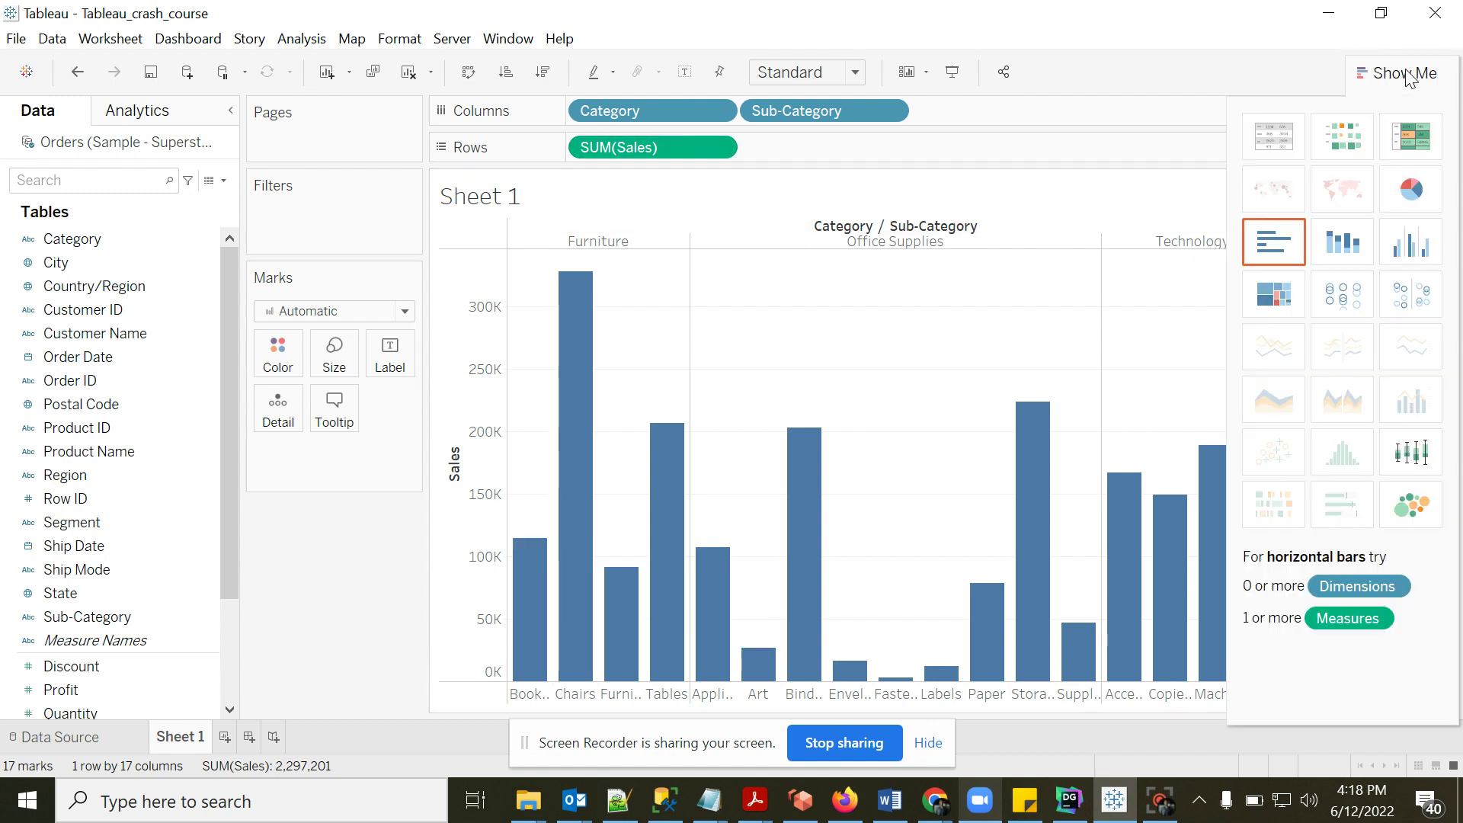
{"action": "left_click", "coordinate": [1413, 197]}
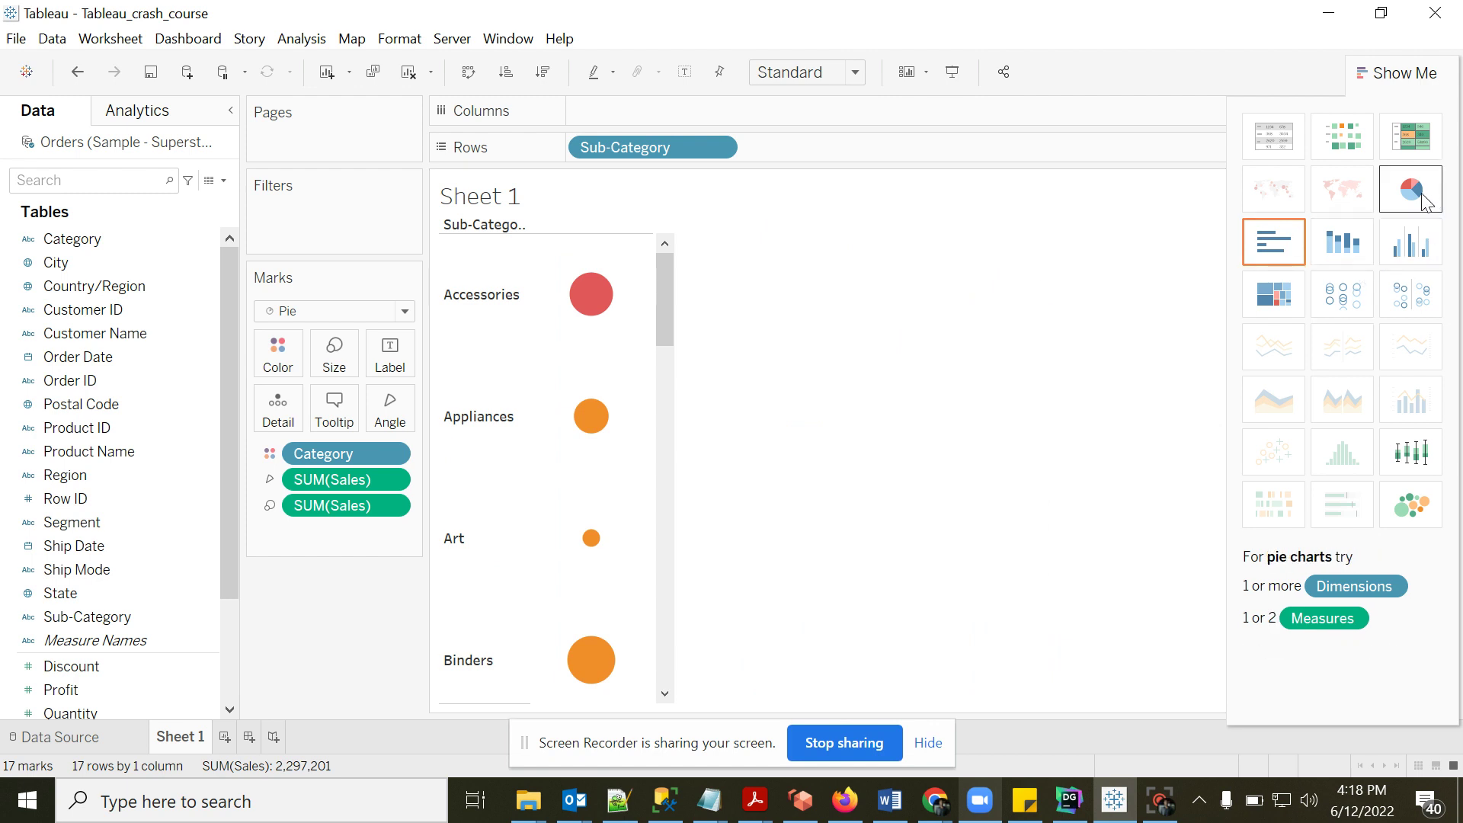
{"action": "left_click", "coordinate": [1280, 294]}
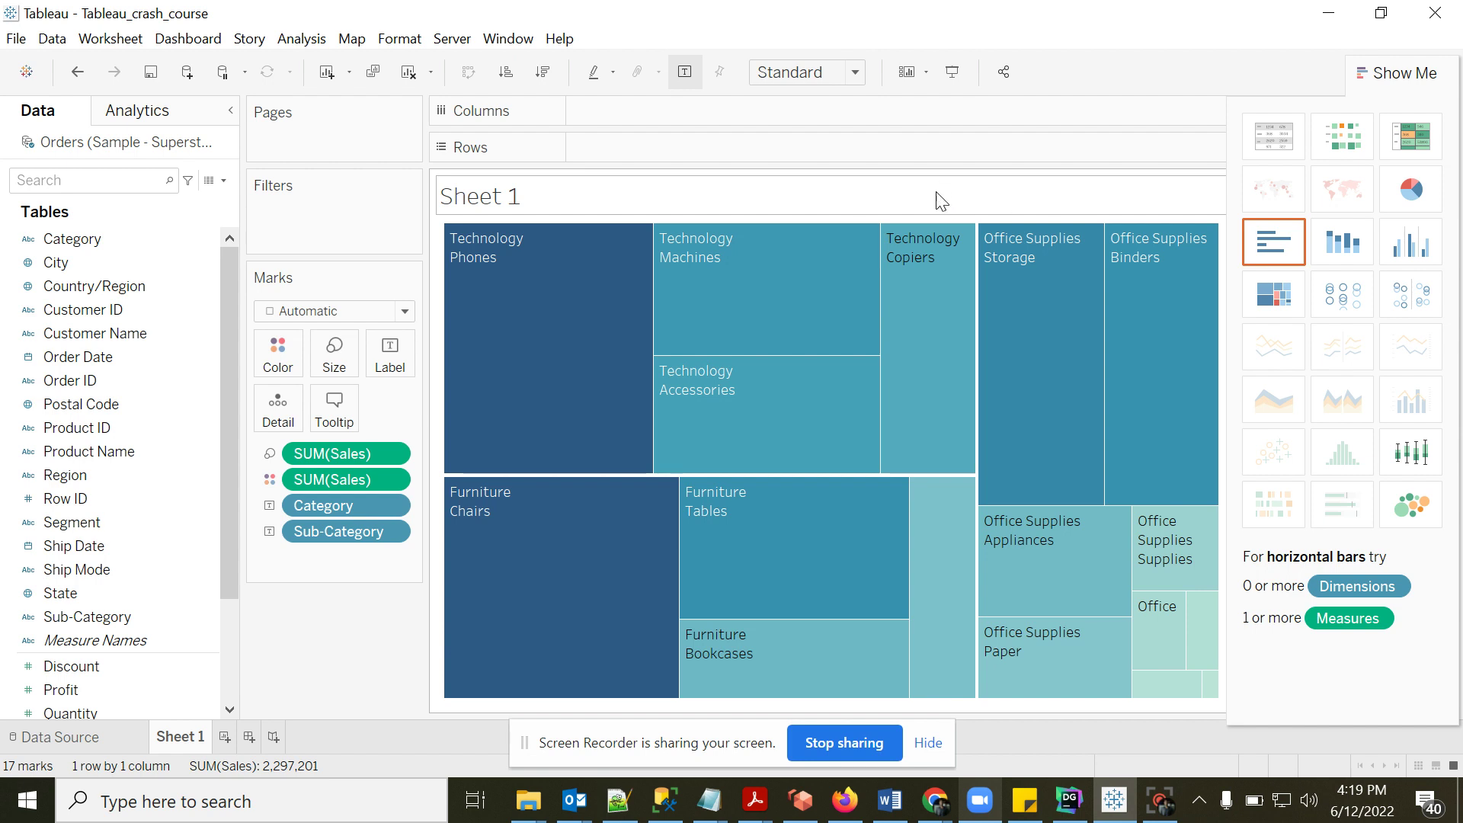
{"action": "key", "text": "ctrl+z"}
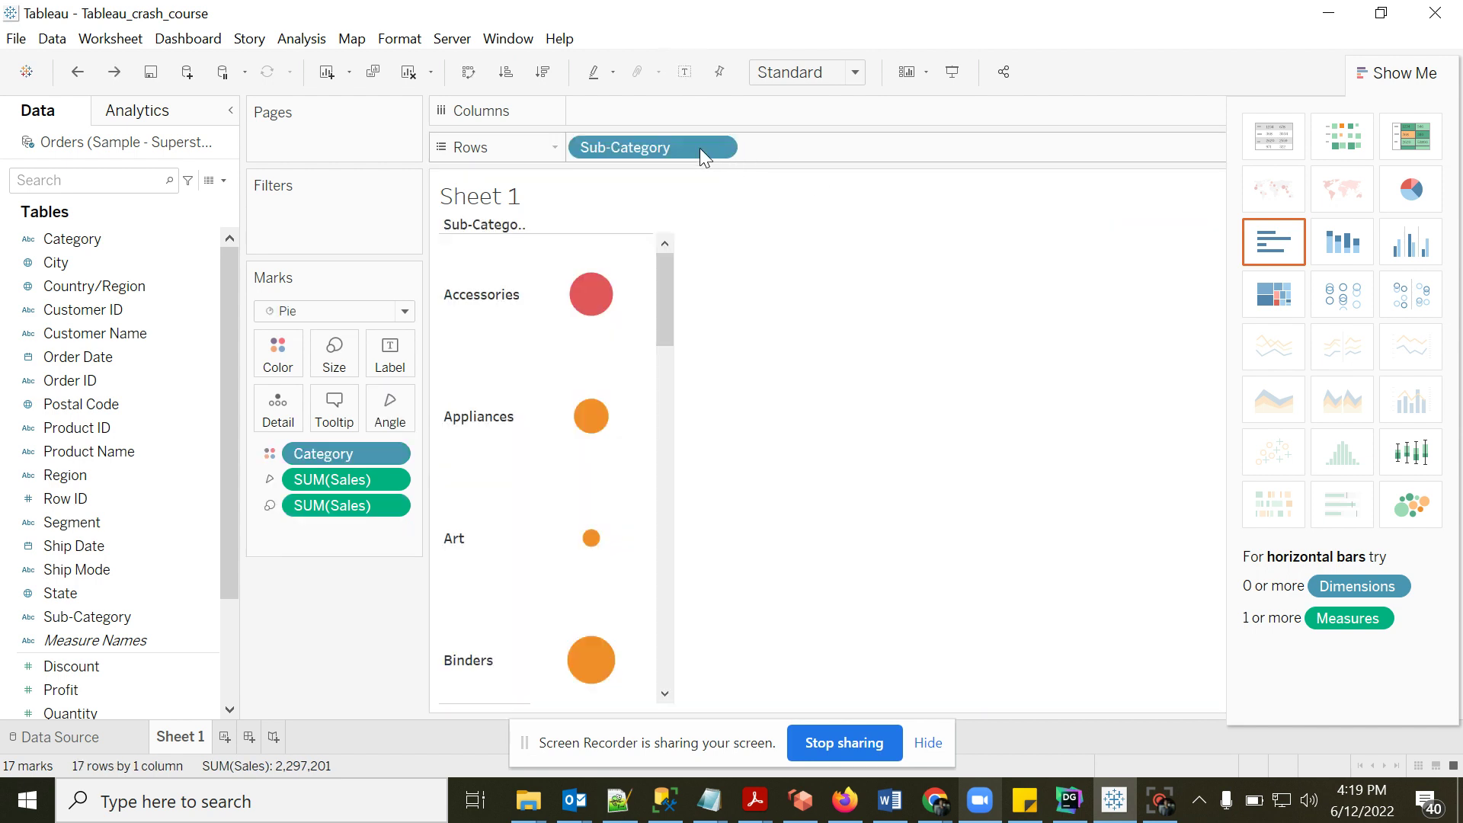
{"action": "key", "text": "ctrl+z"}
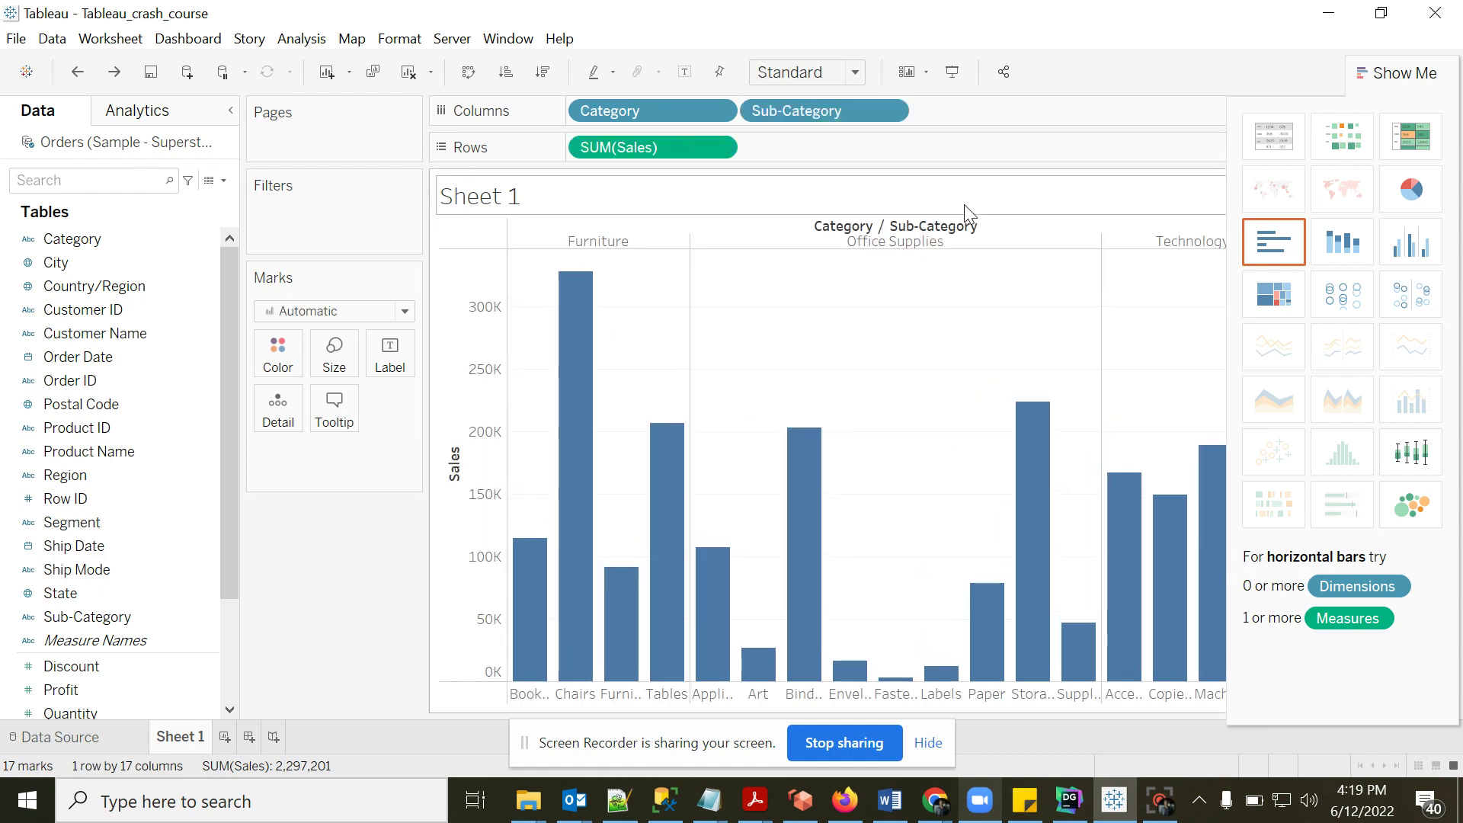
{"action": "left_click", "coordinate": [1393, 76]}
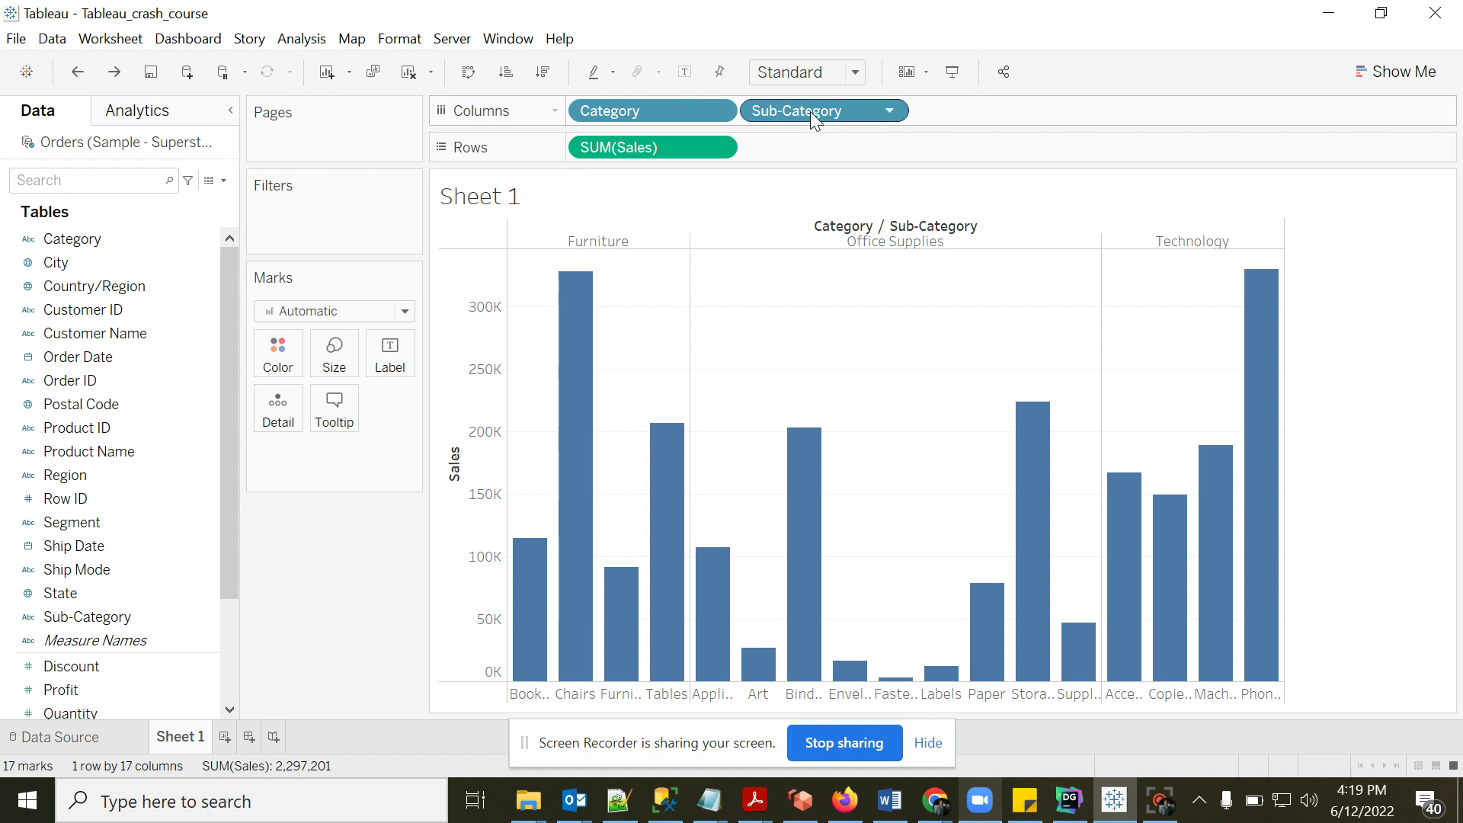
- Remove Sub-Category from Columns and put Sales on Label, showing 742,000, 719,047 and 836,154
{"action": "left_click_drag", "start_coordinate": [810, 112], "coordinate": [1359, 414]}
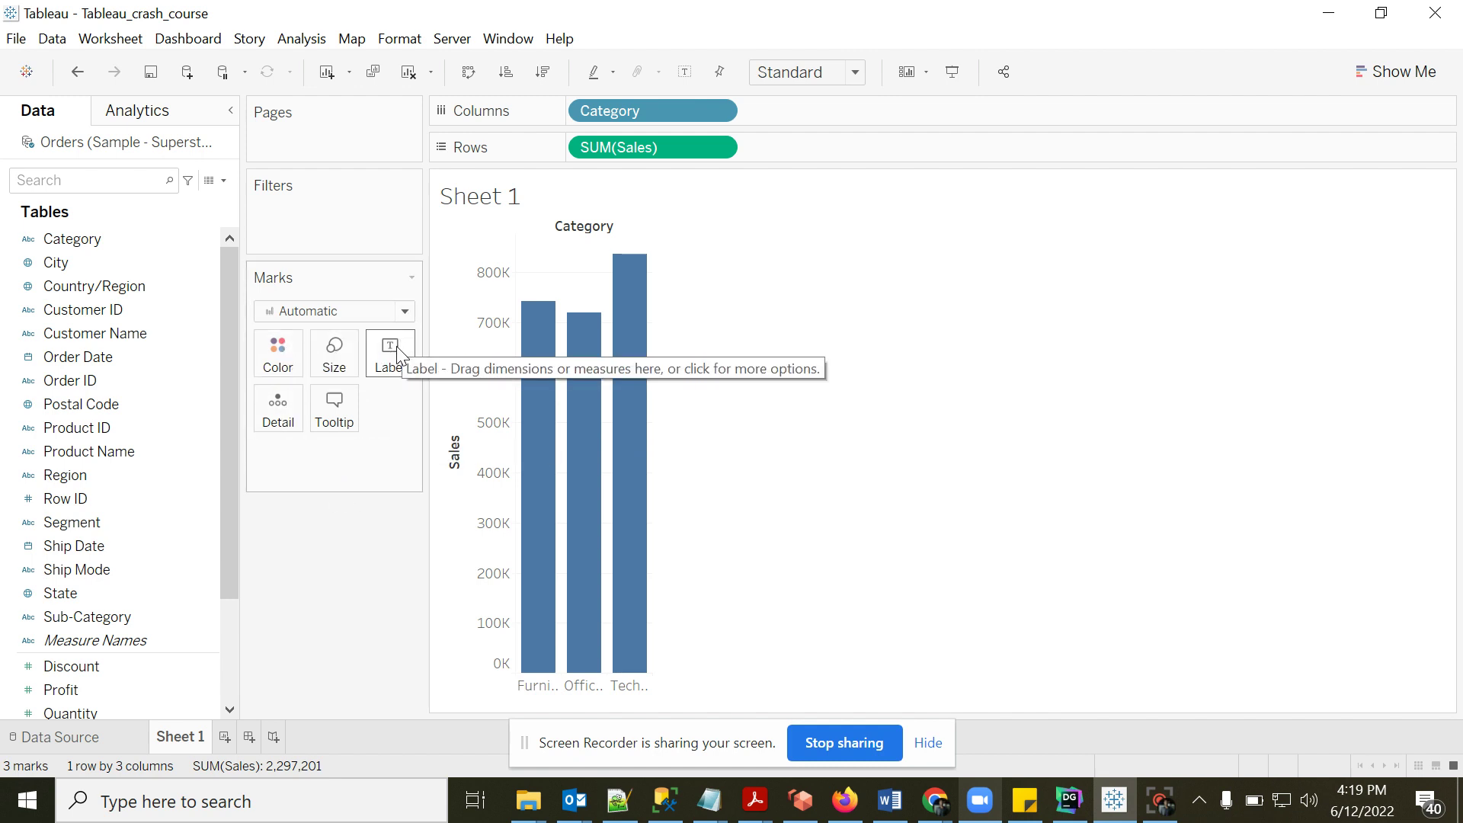
{"action": "mouse_move", "coordinate": [533, 306]}
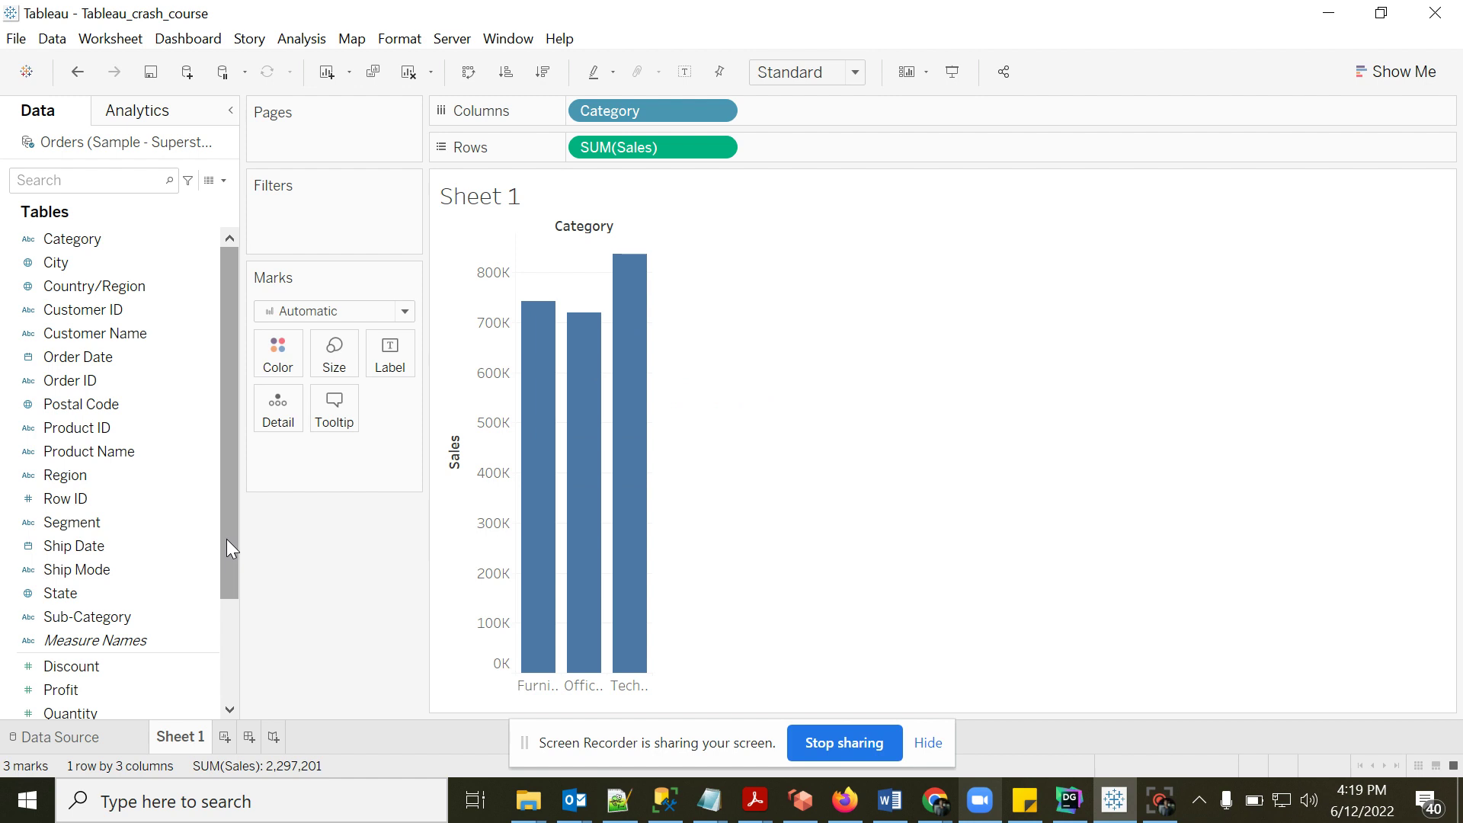
{"action": "scroll", "coordinate": [226, 541], "scroll_direction": "down", "scroll_amount": 1}
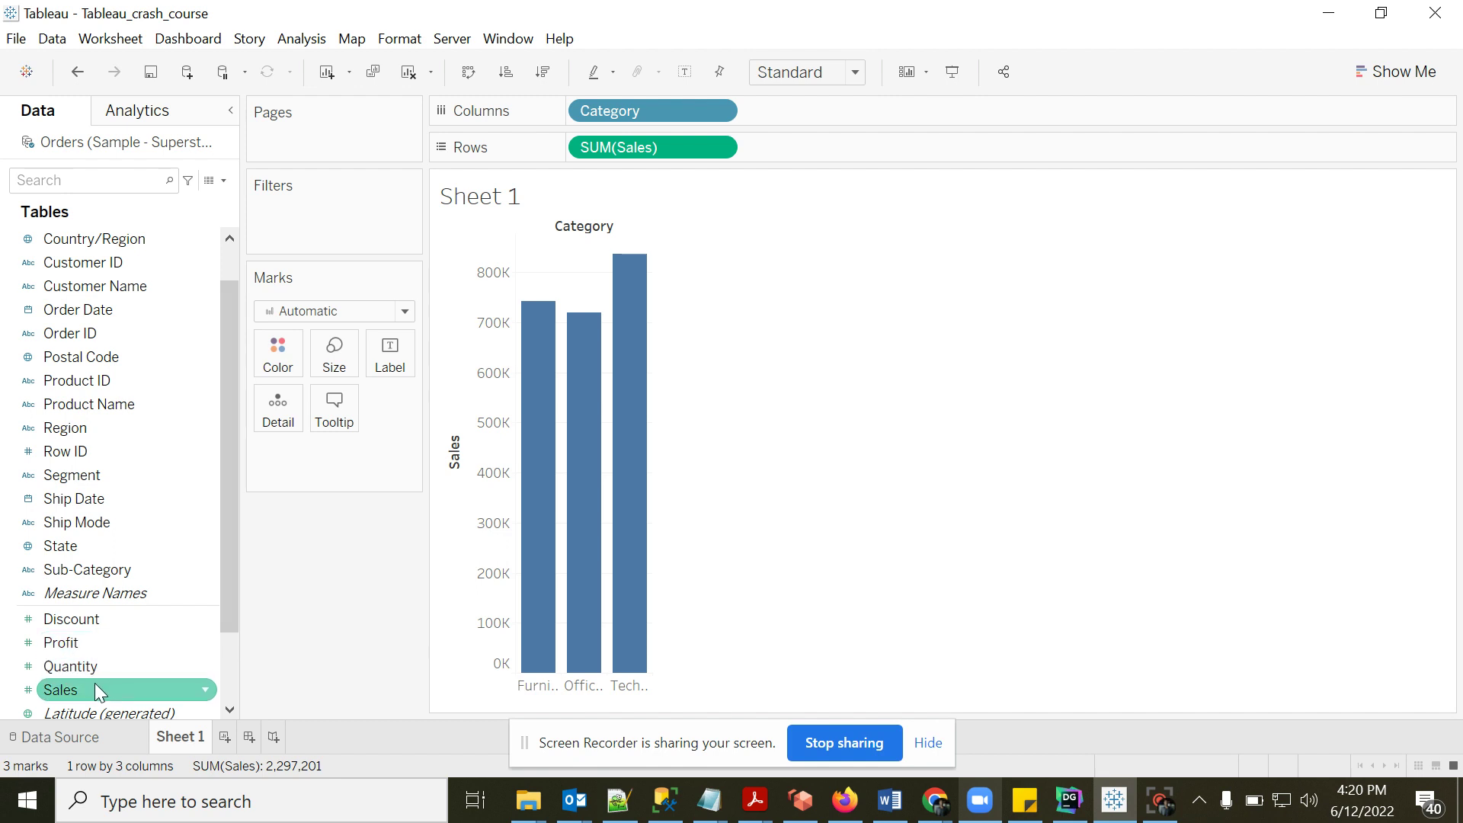
{"action": "left_click_drag", "start_coordinate": [95, 688], "coordinate": [402, 350]}
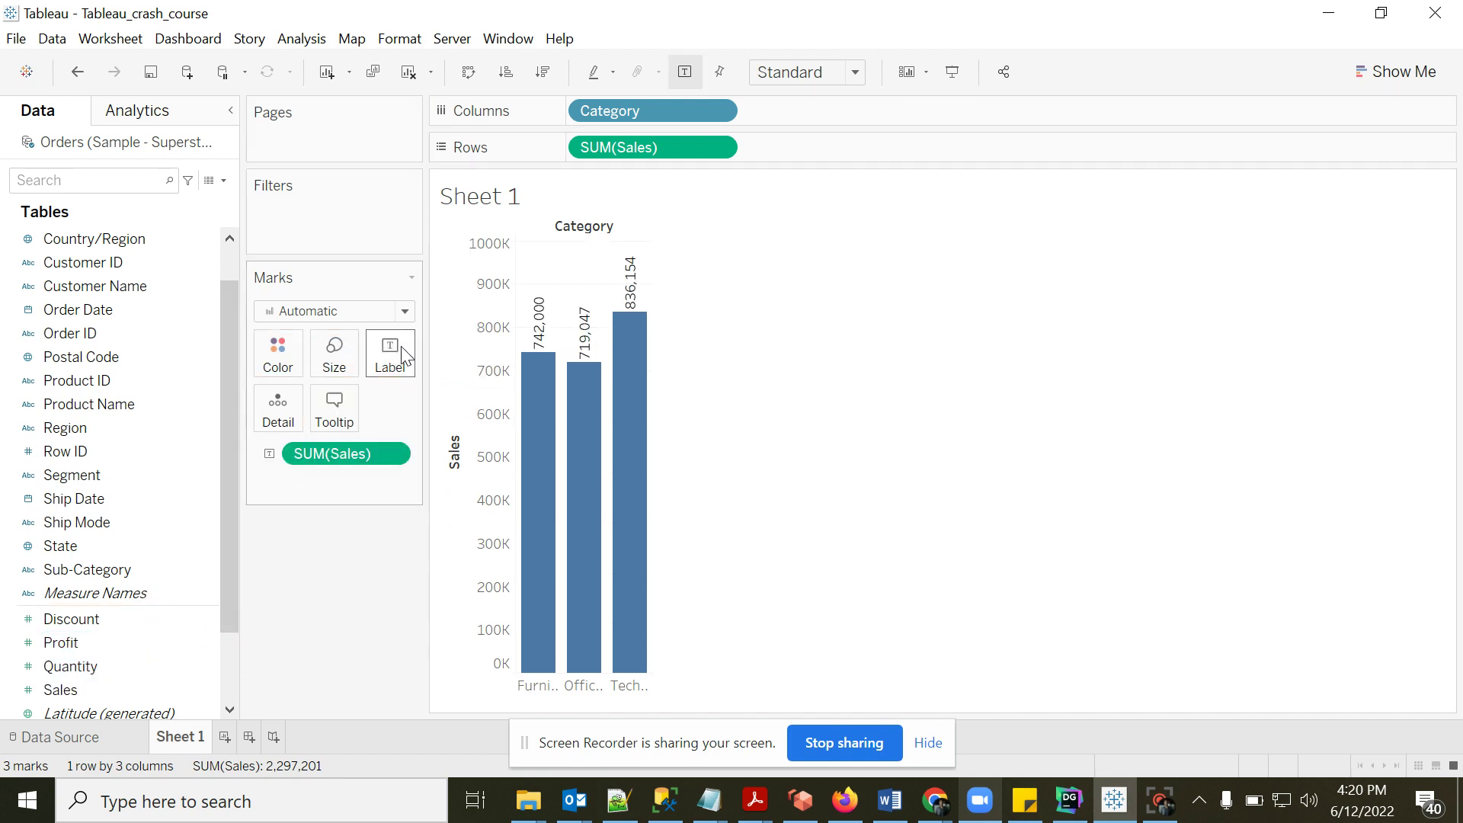
{"action": "mouse_move", "coordinate": [593, 344]}
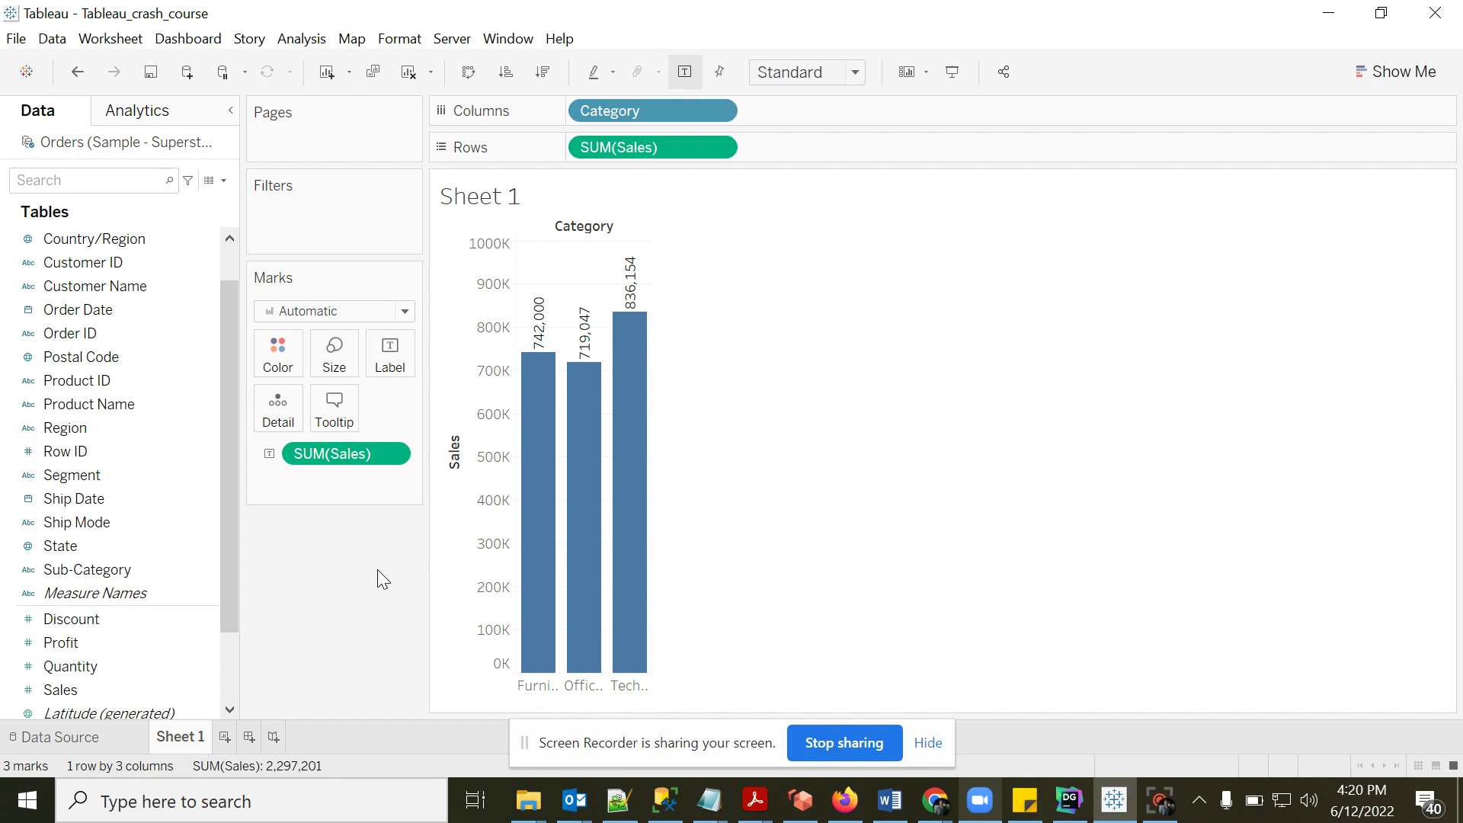
{"action": "left_click", "coordinate": [391, 363]}
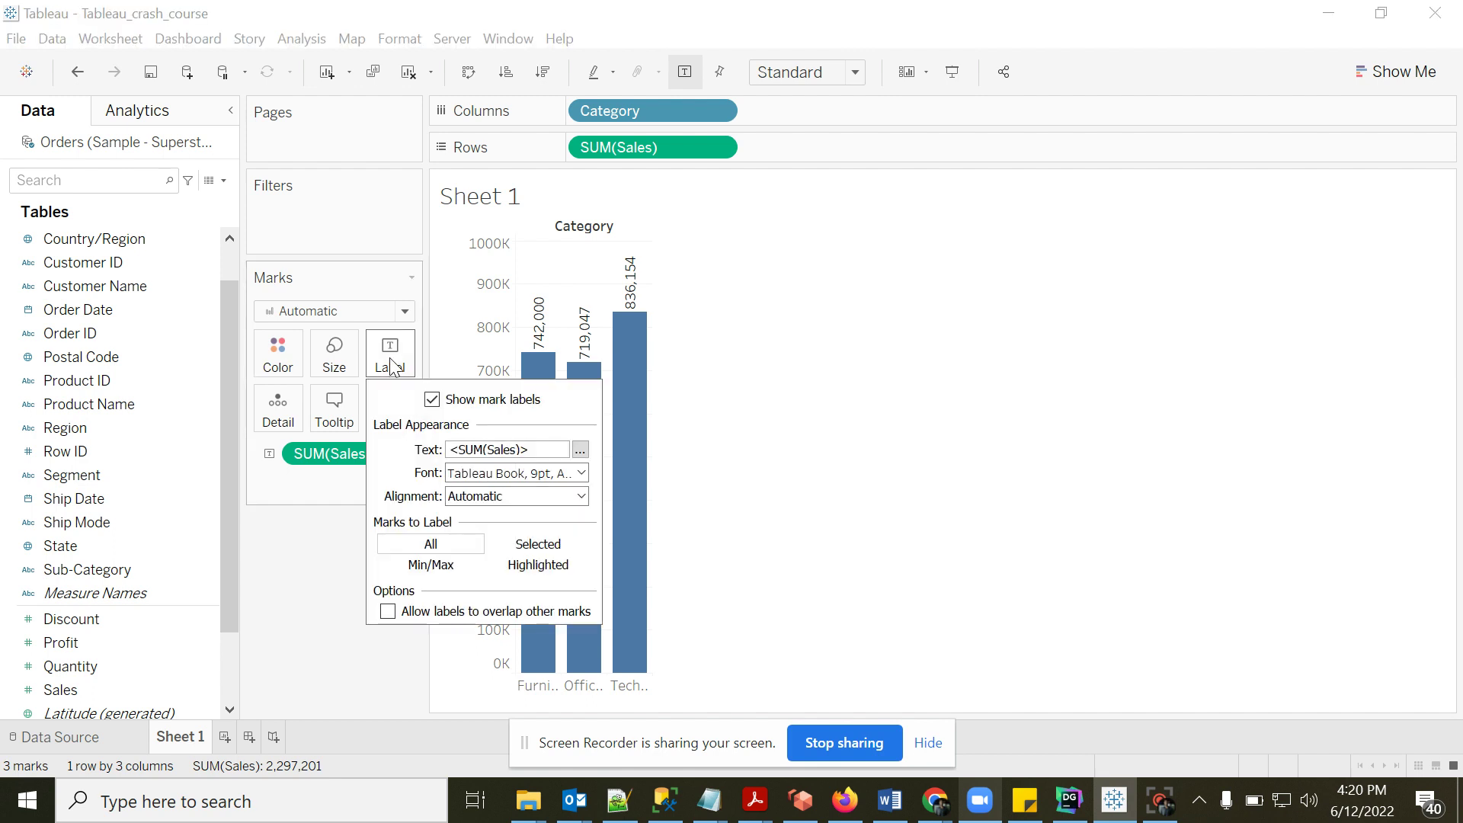
{"action": "left_click", "coordinate": [581, 451]}
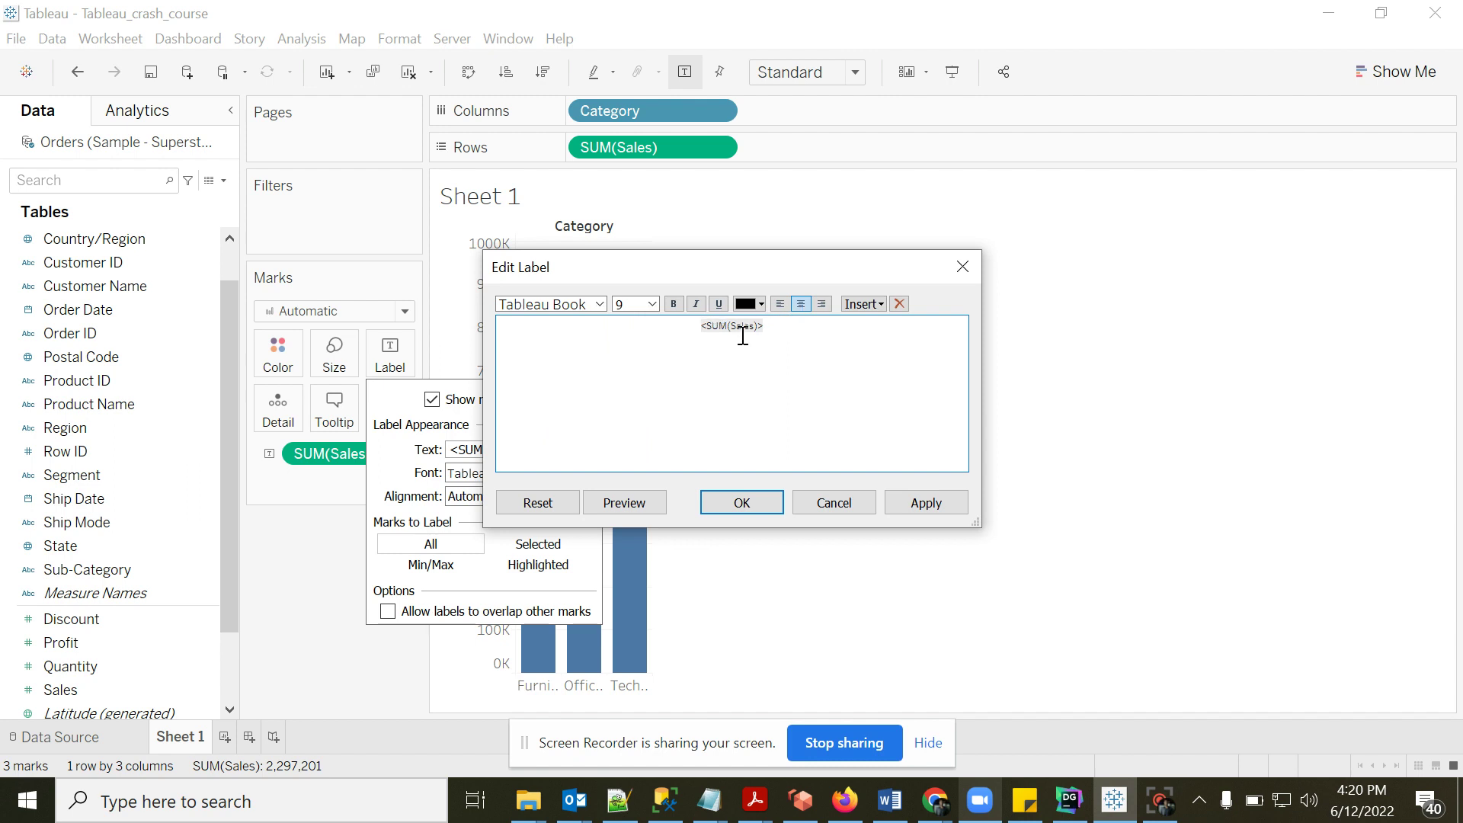
{"action": "type", "text": "sales i"}
{"action": "type", "text": "s"}
{"action": "left_click", "coordinate": [879, 307]}
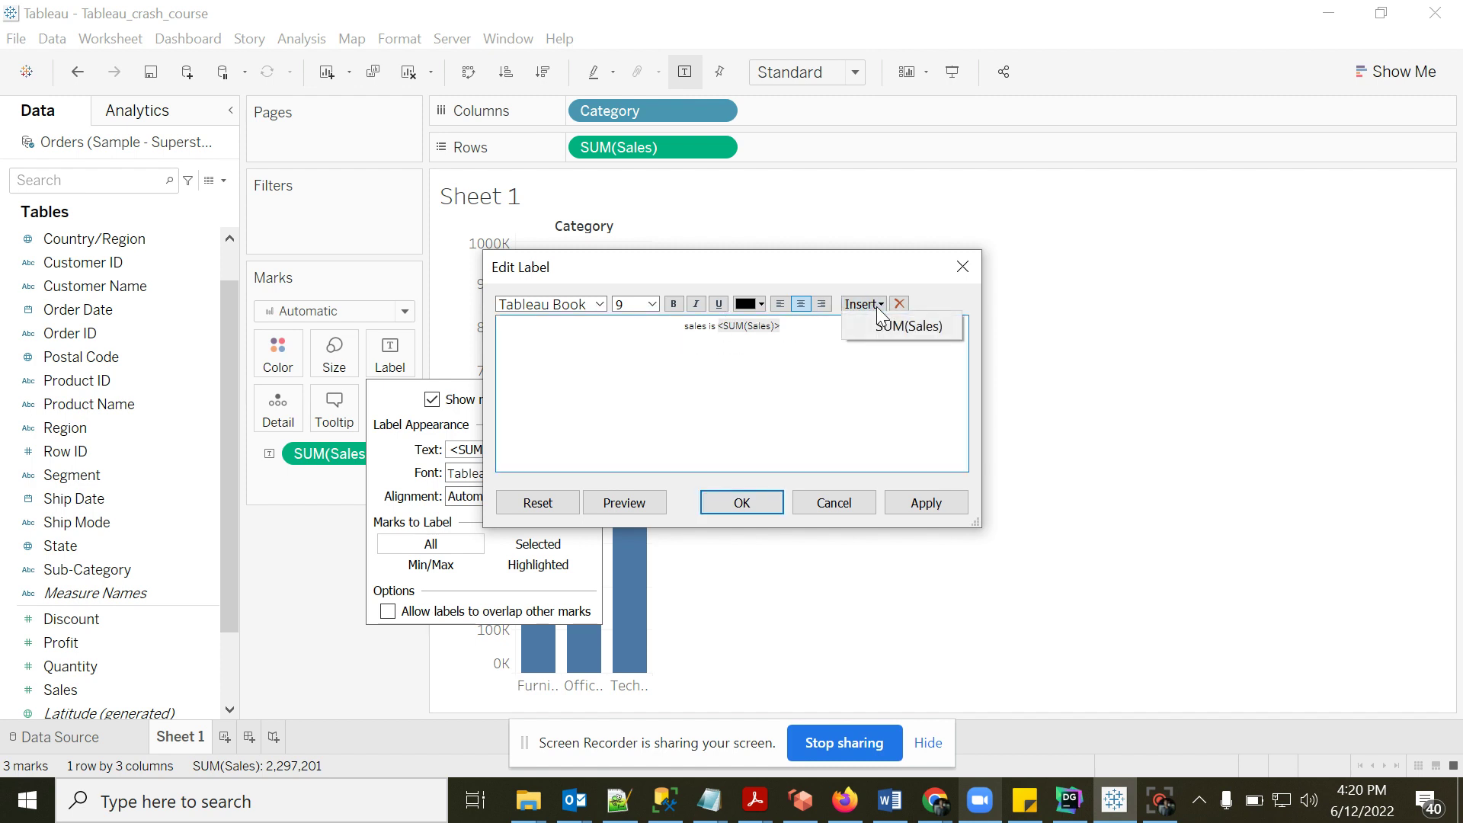
{"action": "left_click", "coordinate": [708, 383]}
{"action": "left_click", "coordinate": [742, 503]}
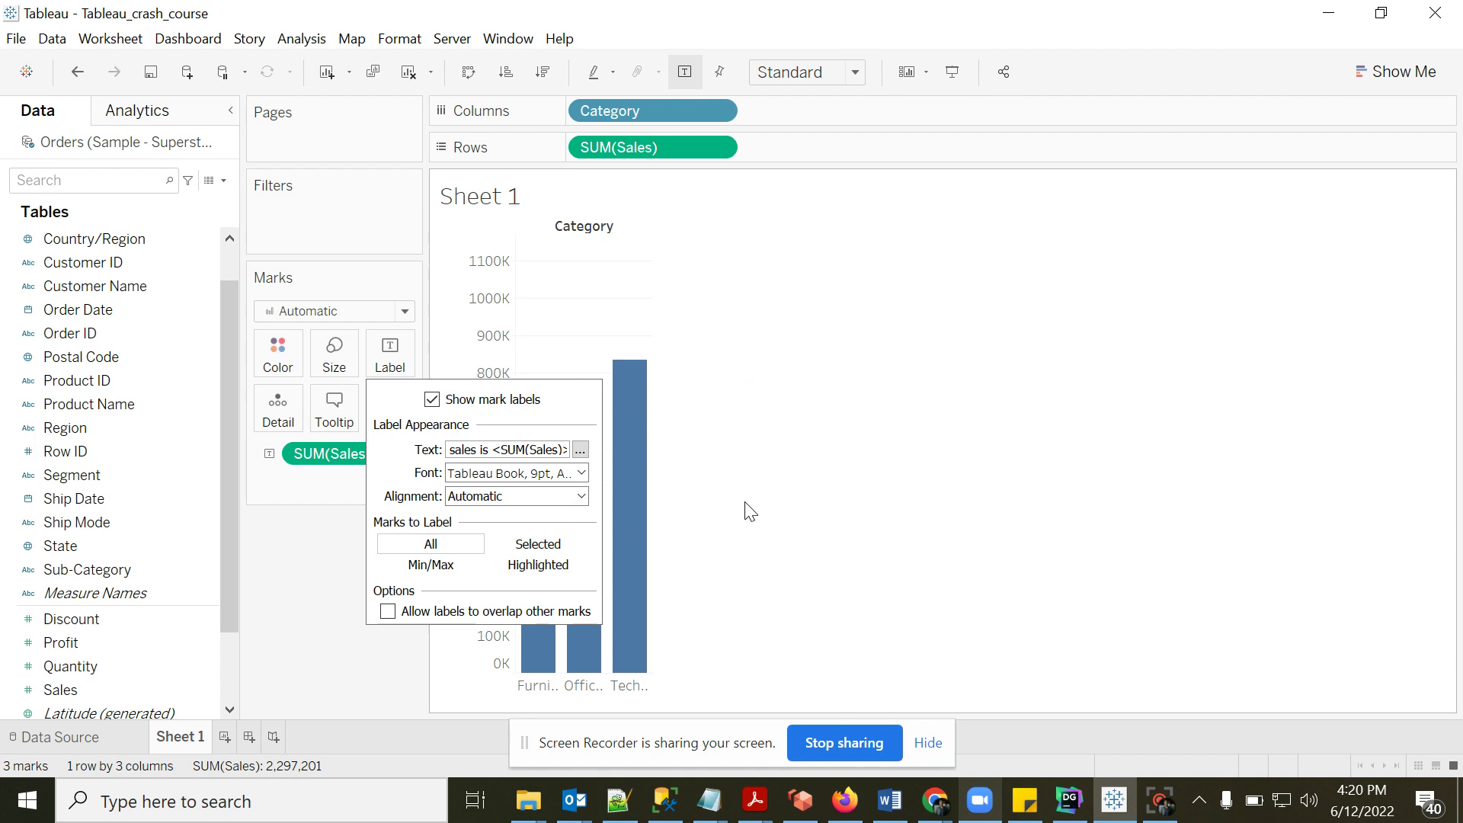
{"action": "left_click", "coordinate": [817, 399]}
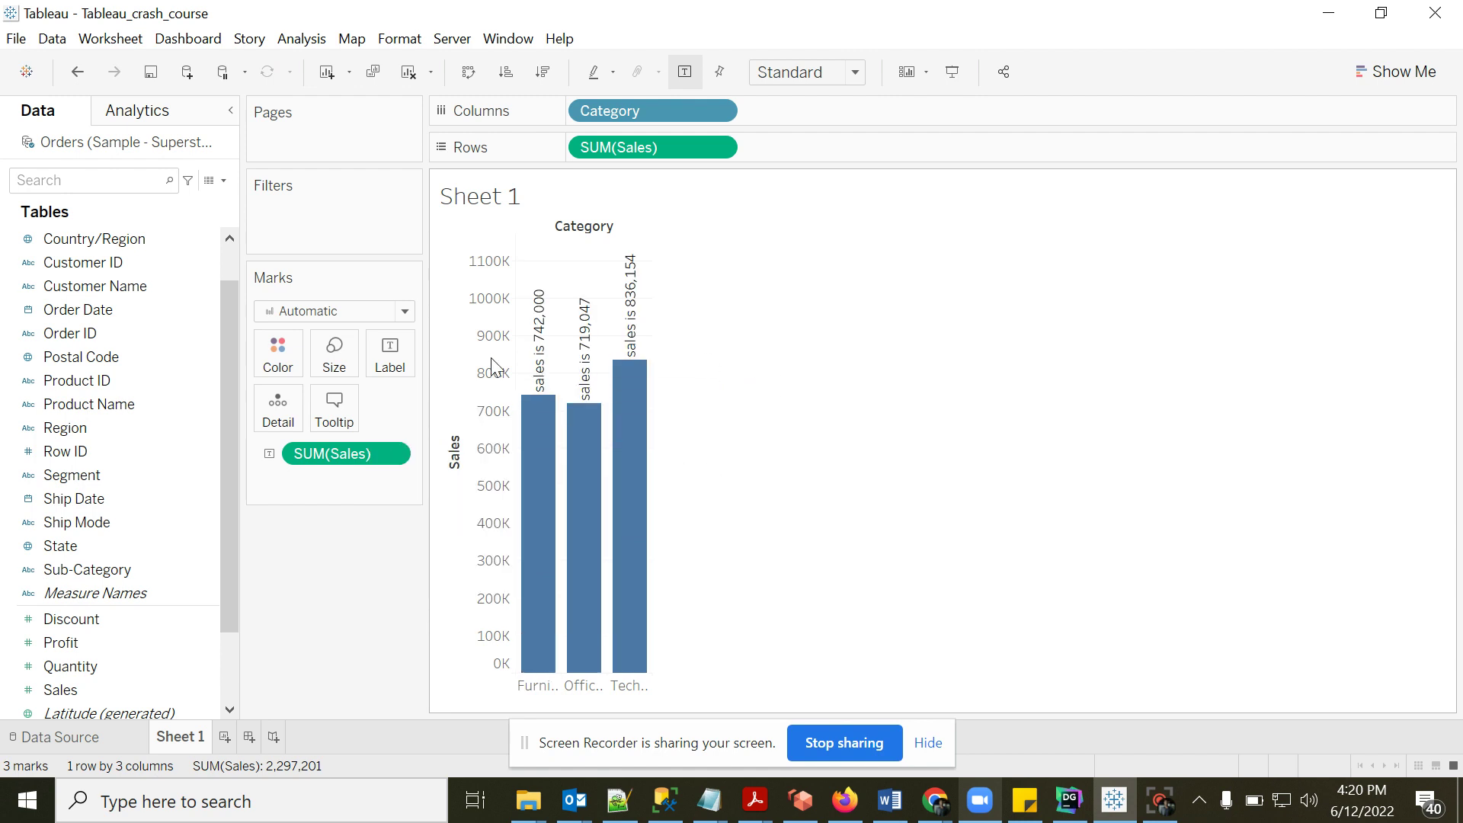
{"action": "left_click", "coordinate": [391, 358]}
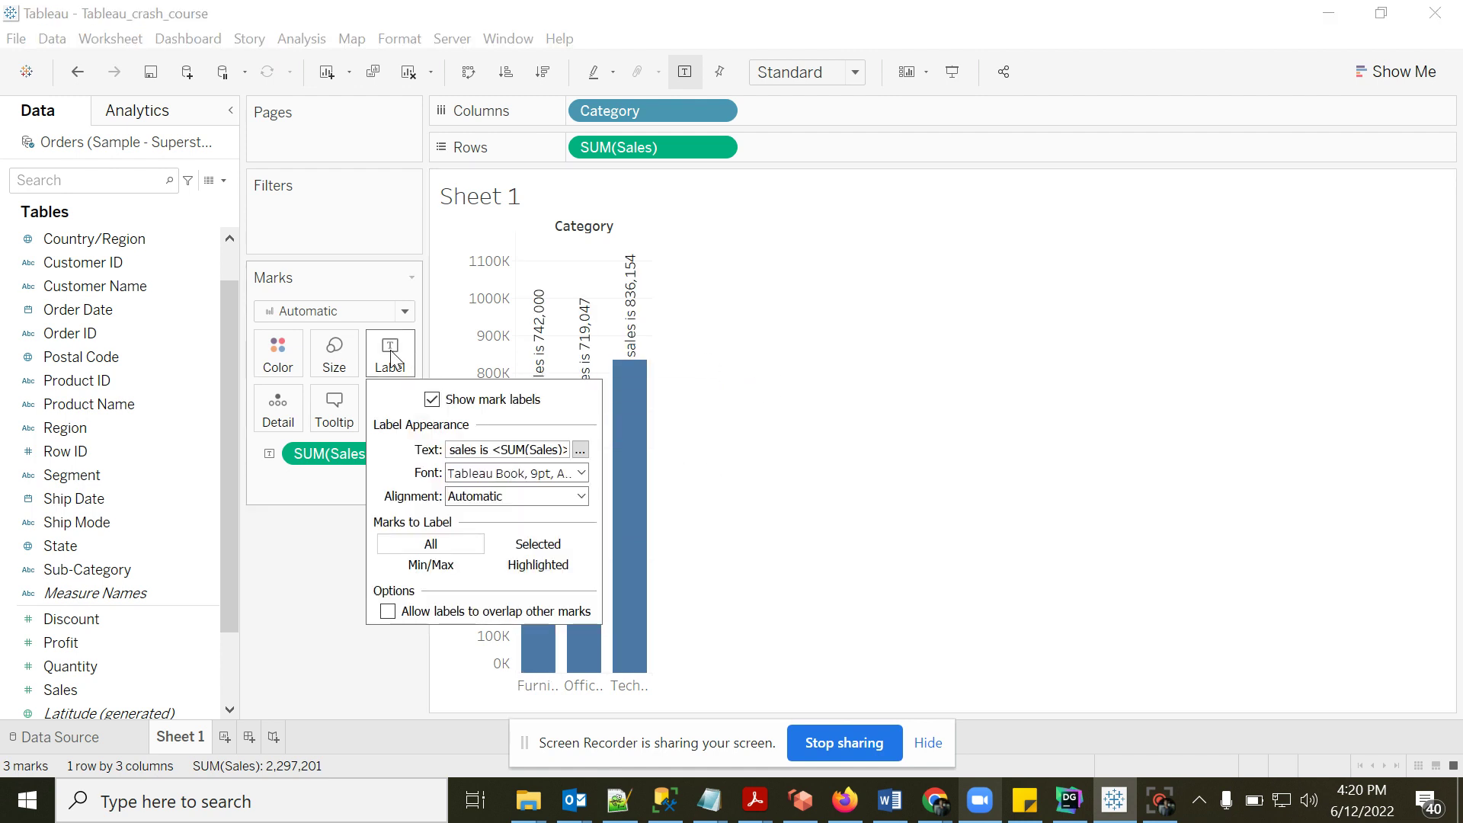
{"action": "left_click", "coordinate": [581, 449]}
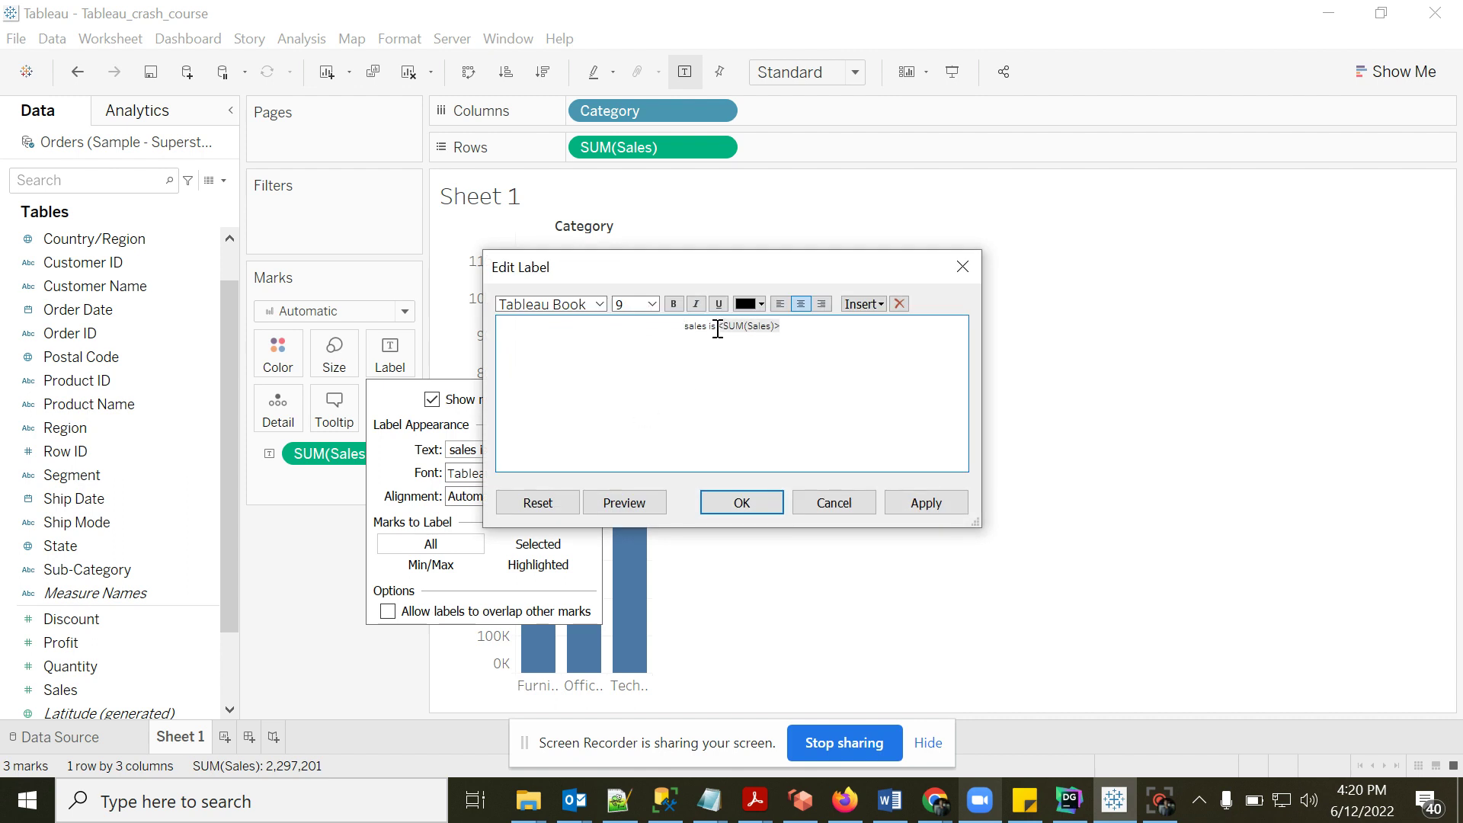
{"action": "key", "text": "shift+Home"}
{"action": "key", "text": "BackSpace"}
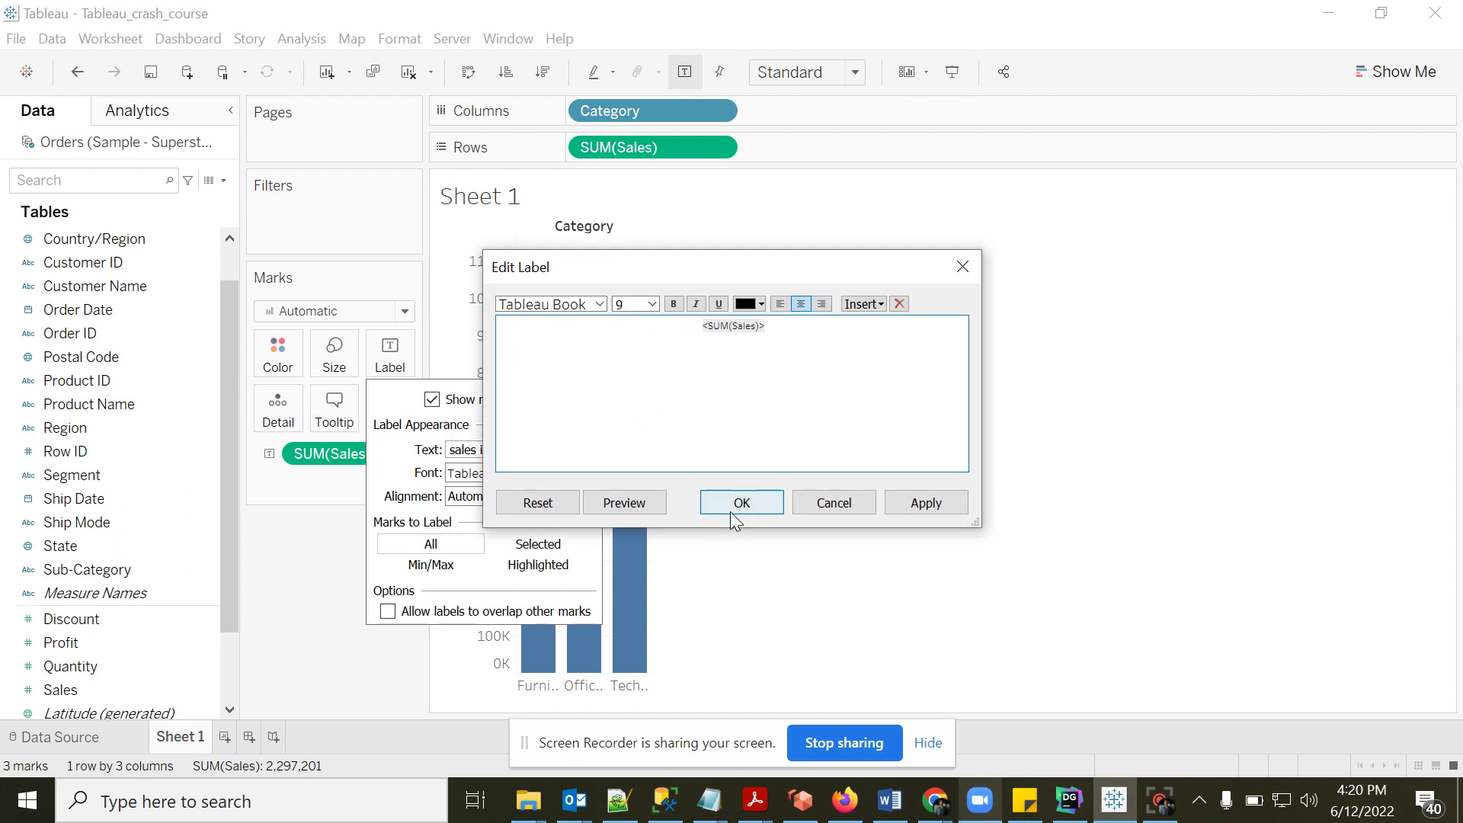
{"action": "left_click", "coordinate": [746, 509]}
{"action": "left_click", "coordinate": [273, 602]}
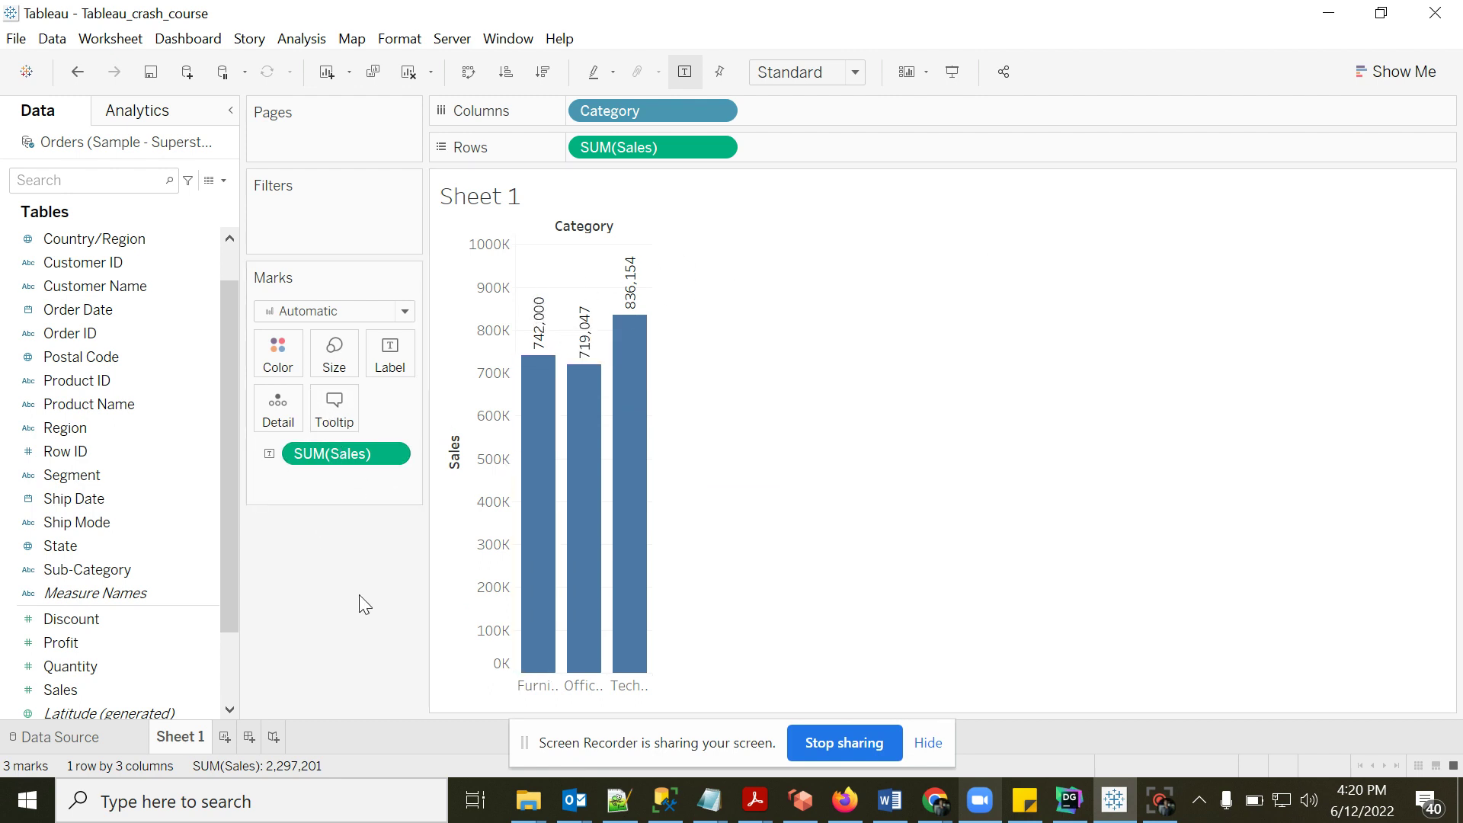
- Delete the 'Category: <Category>' line from the tooltip so it shows only Sales
{"action": "mouse_move", "coordinate": [533, 538]}
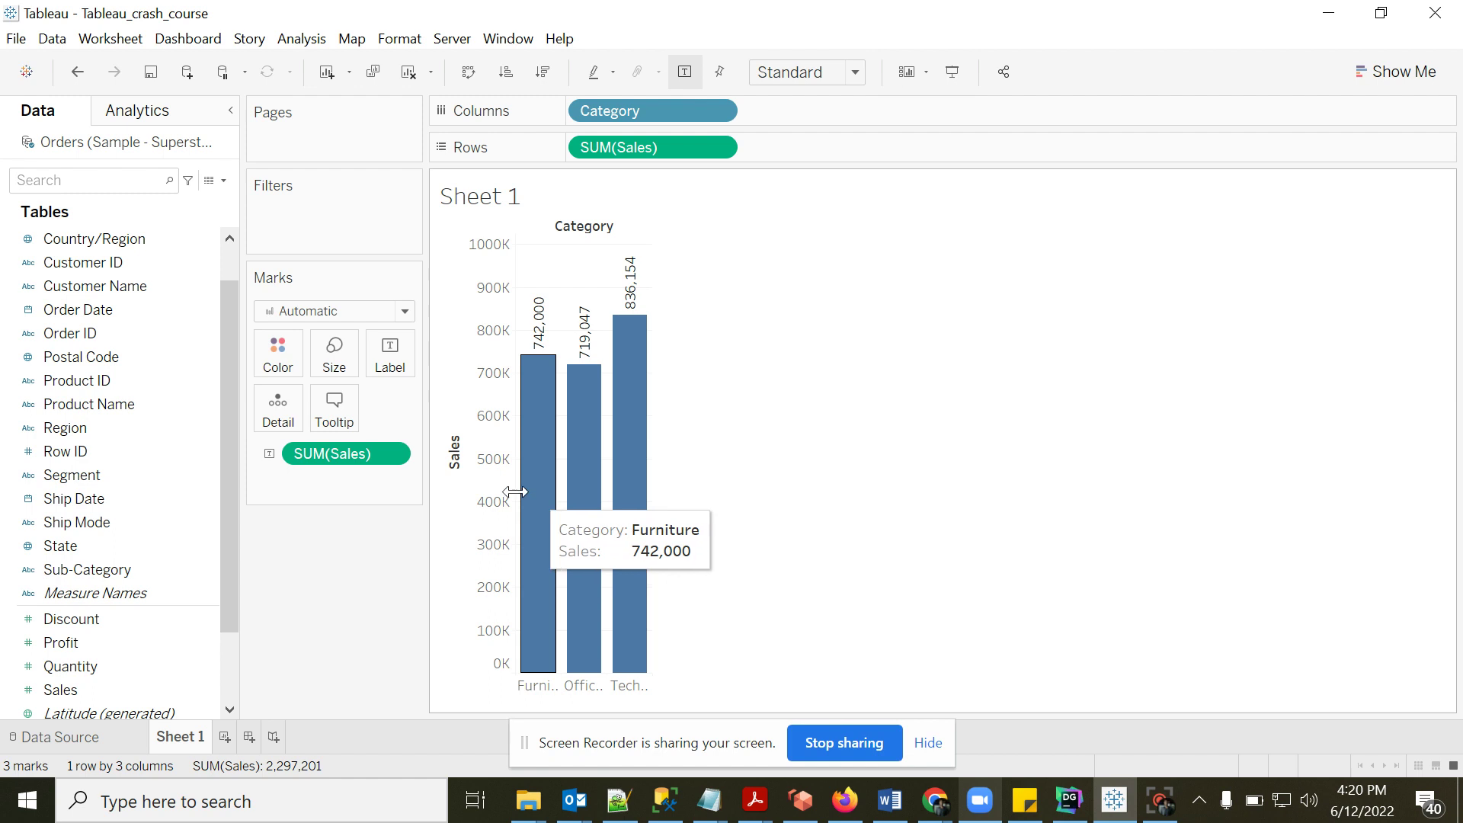
{"action": "mouse_move", "coordinate": [592, 496]}
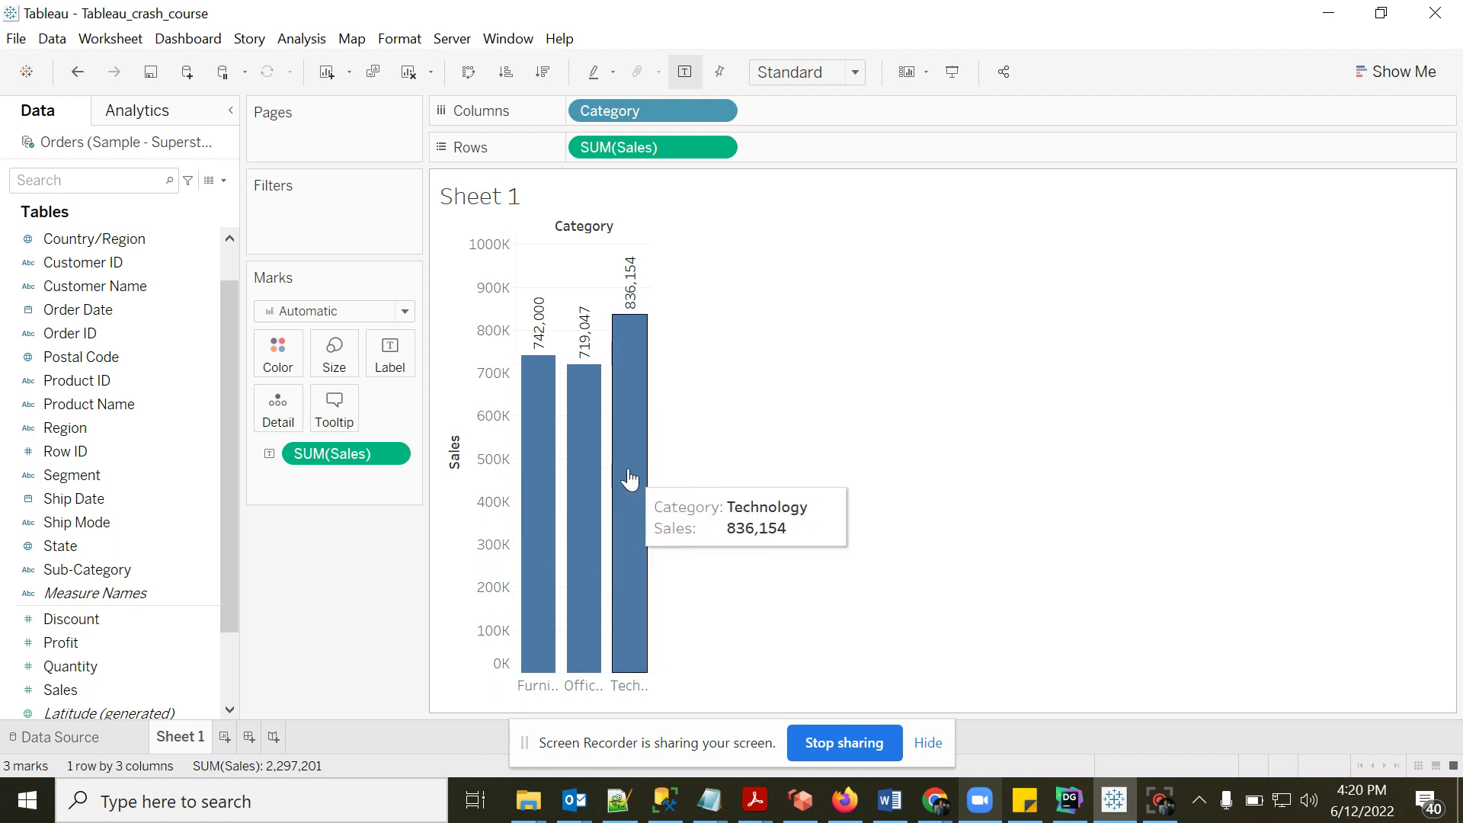
{"action": "mouse_move", "coordinate": [540, 483]}
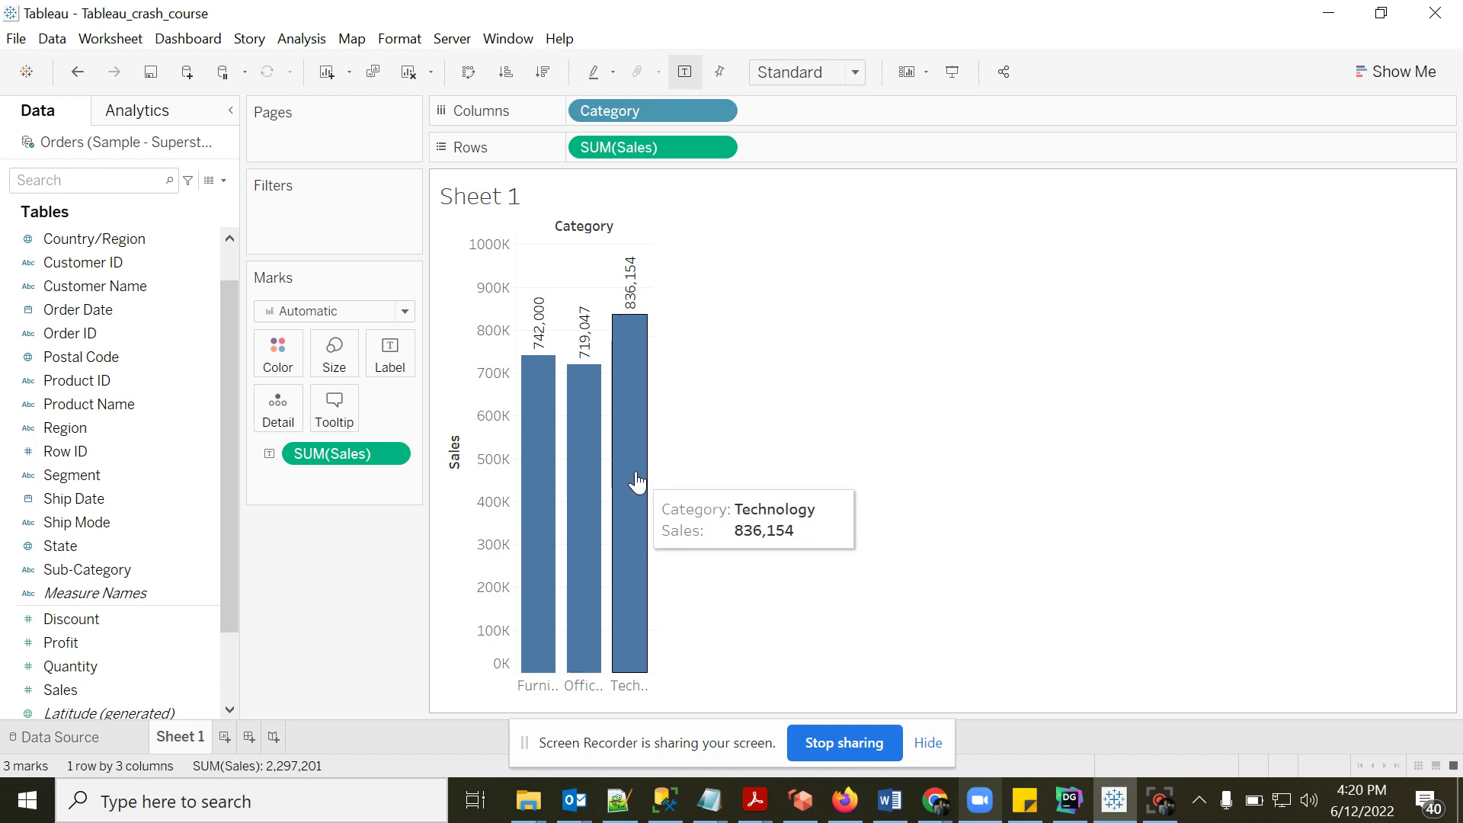
{"action": "left_click", "coordinate": [338, 418]}
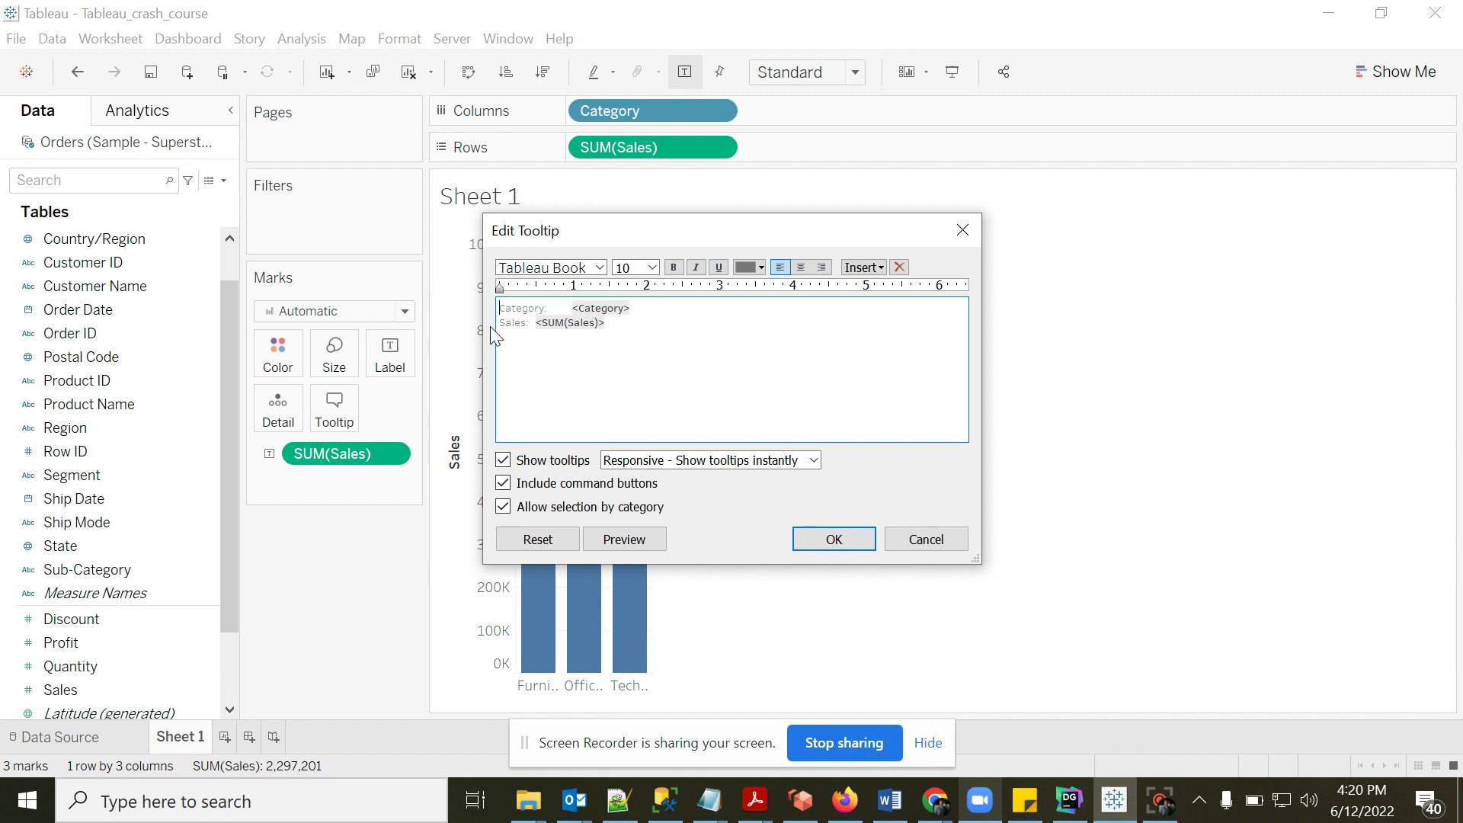
{"action": "left_click", "coordinate": [880, 268]}
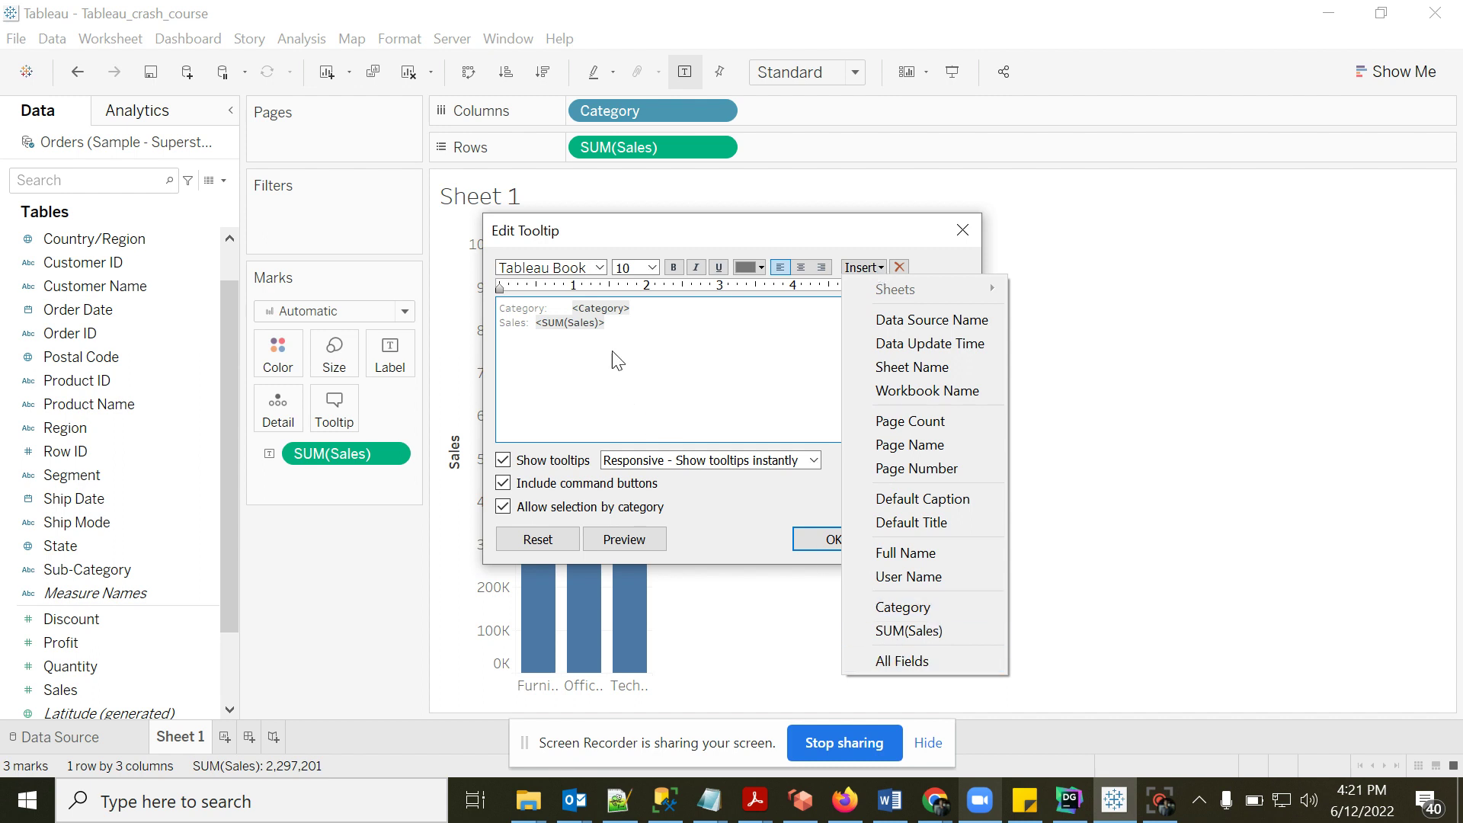
{"action": "left_click", "coordinate": [615, 327]}
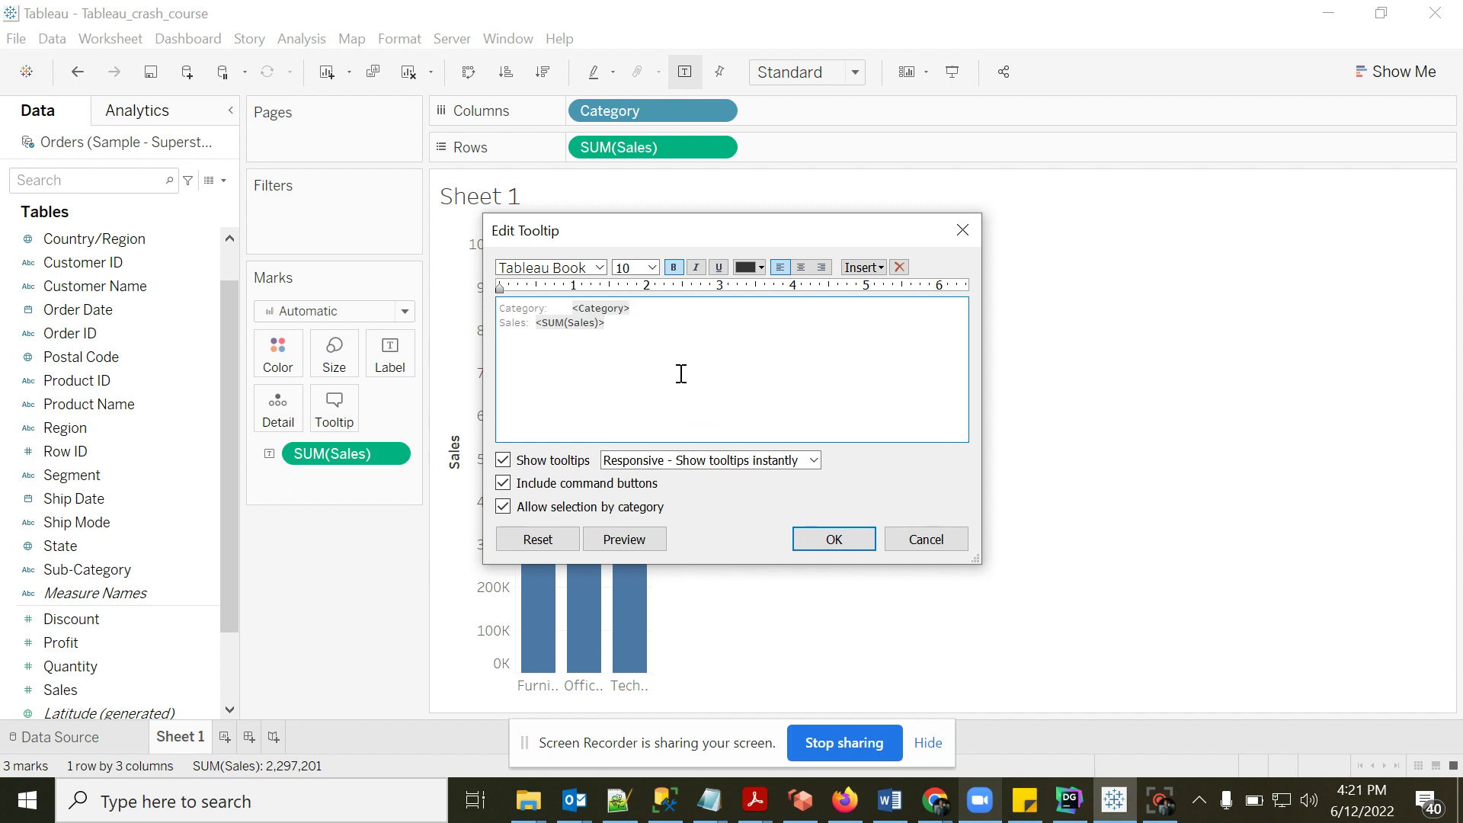
{"action": "key", "text": "shift+Home"}
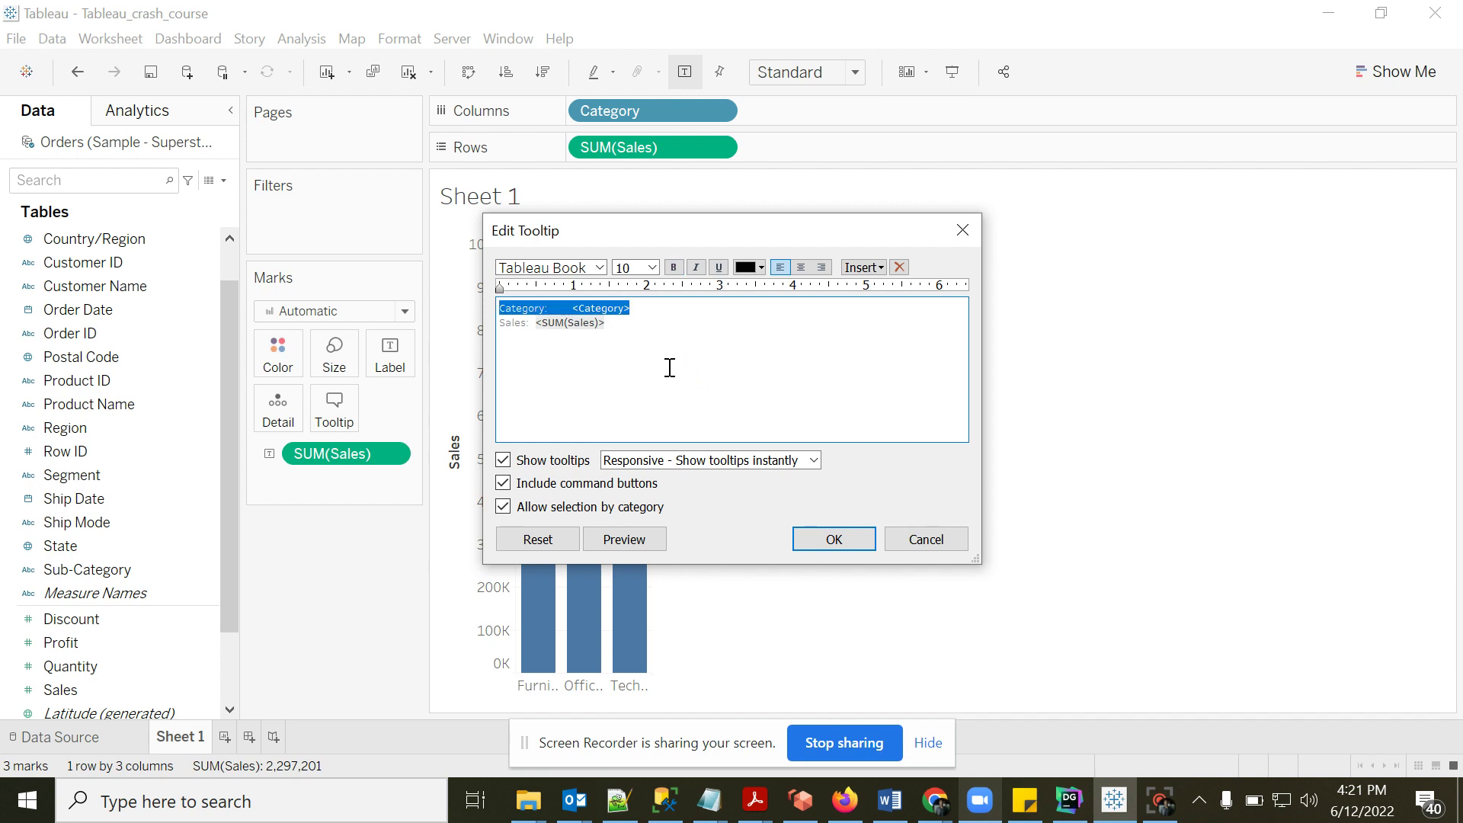
{"action": "key", "text": "BackSpace"}
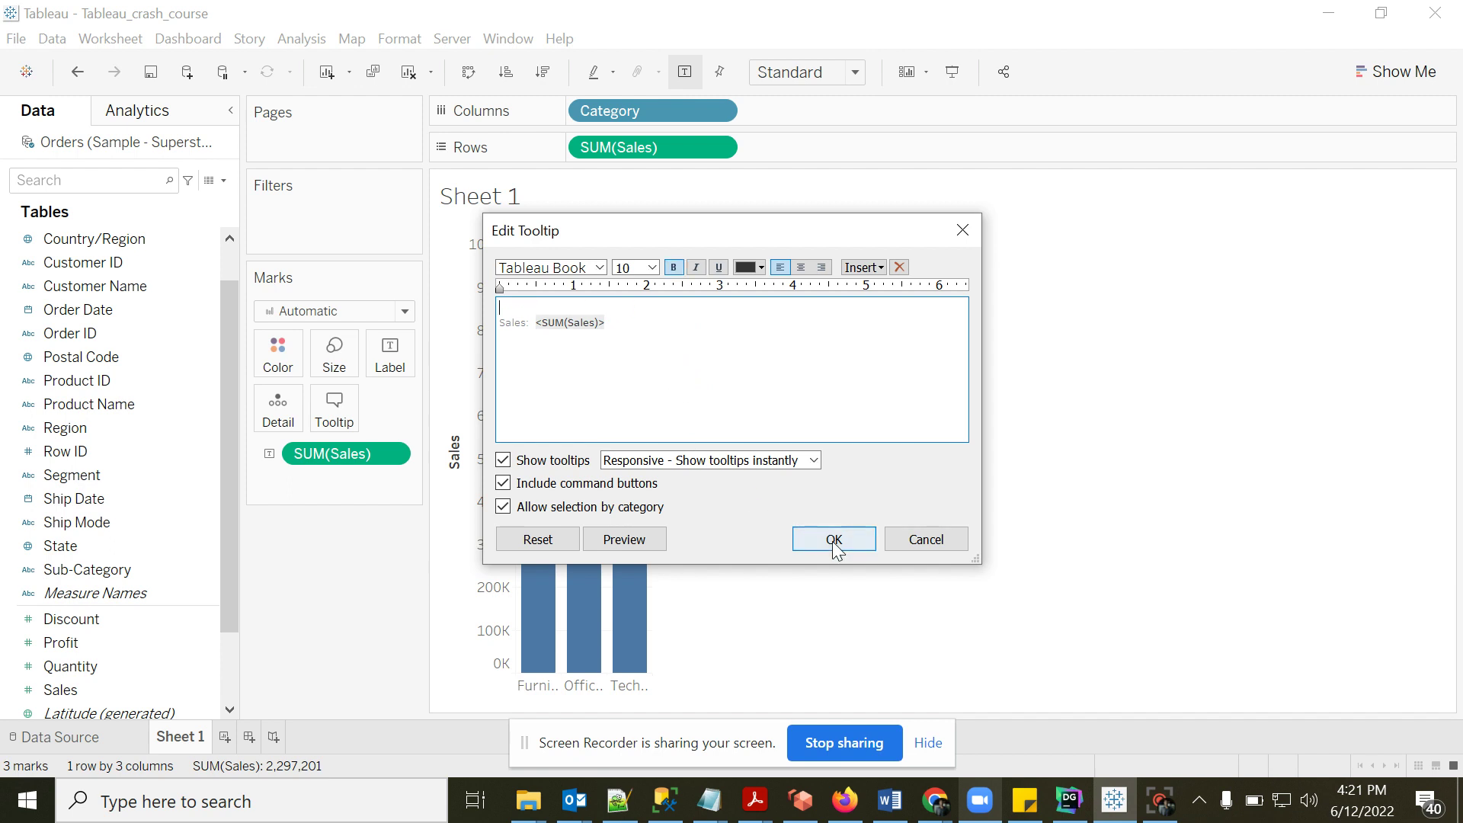
{"action": "left_click", "coordinate": [832, 539]}
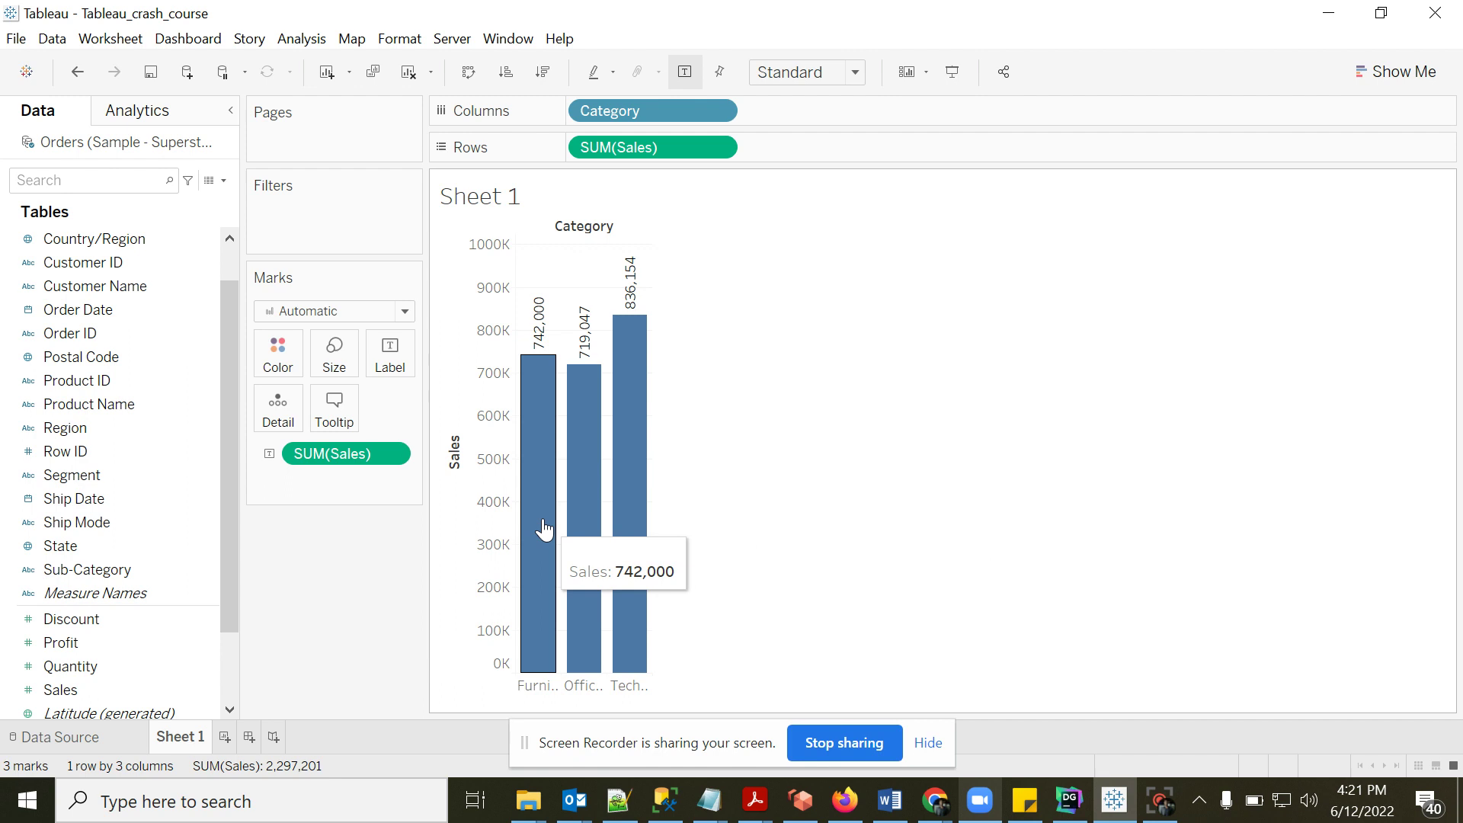
{"action": "mouse_move", "coordinate": [614, 528]}
{"action": "mouse_move", "coordinate": [536, 496]}
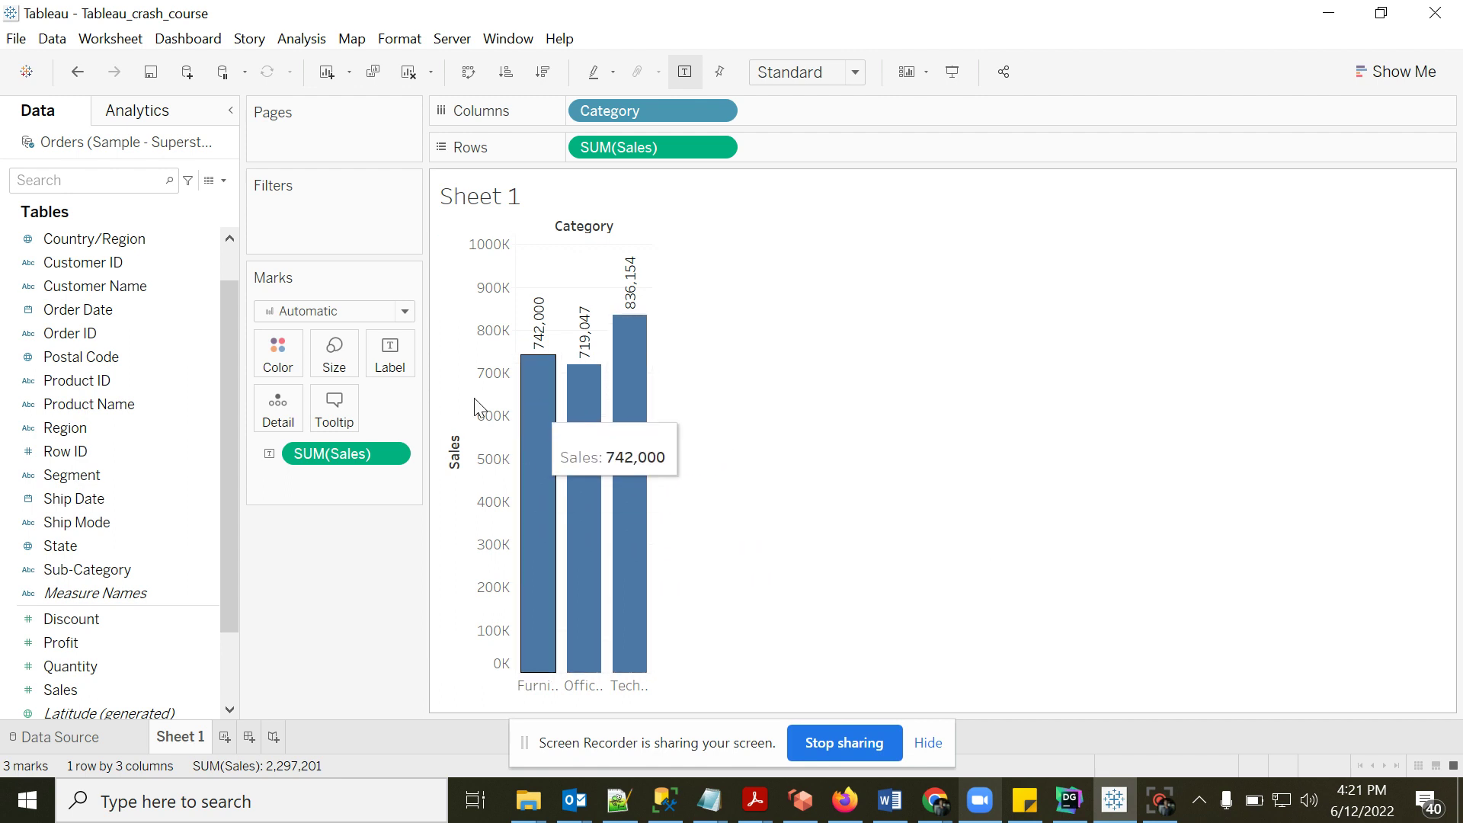
- Add <All Fields> to a second line of the bar tooltip
{"action": "left_click", "coordinate": [341, 417]}
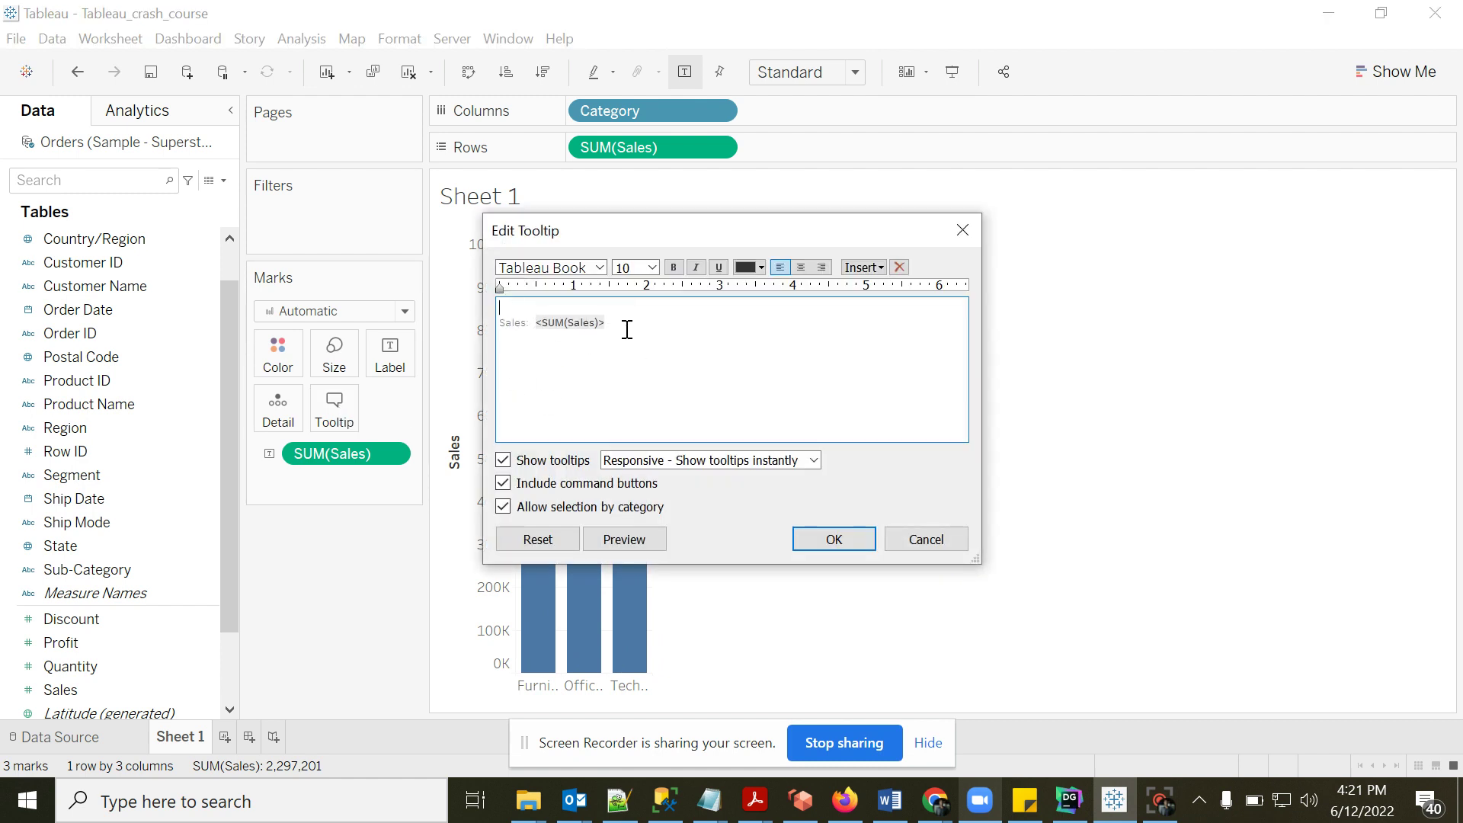
{"action": "left_click", "coordinate": [67, 642]}
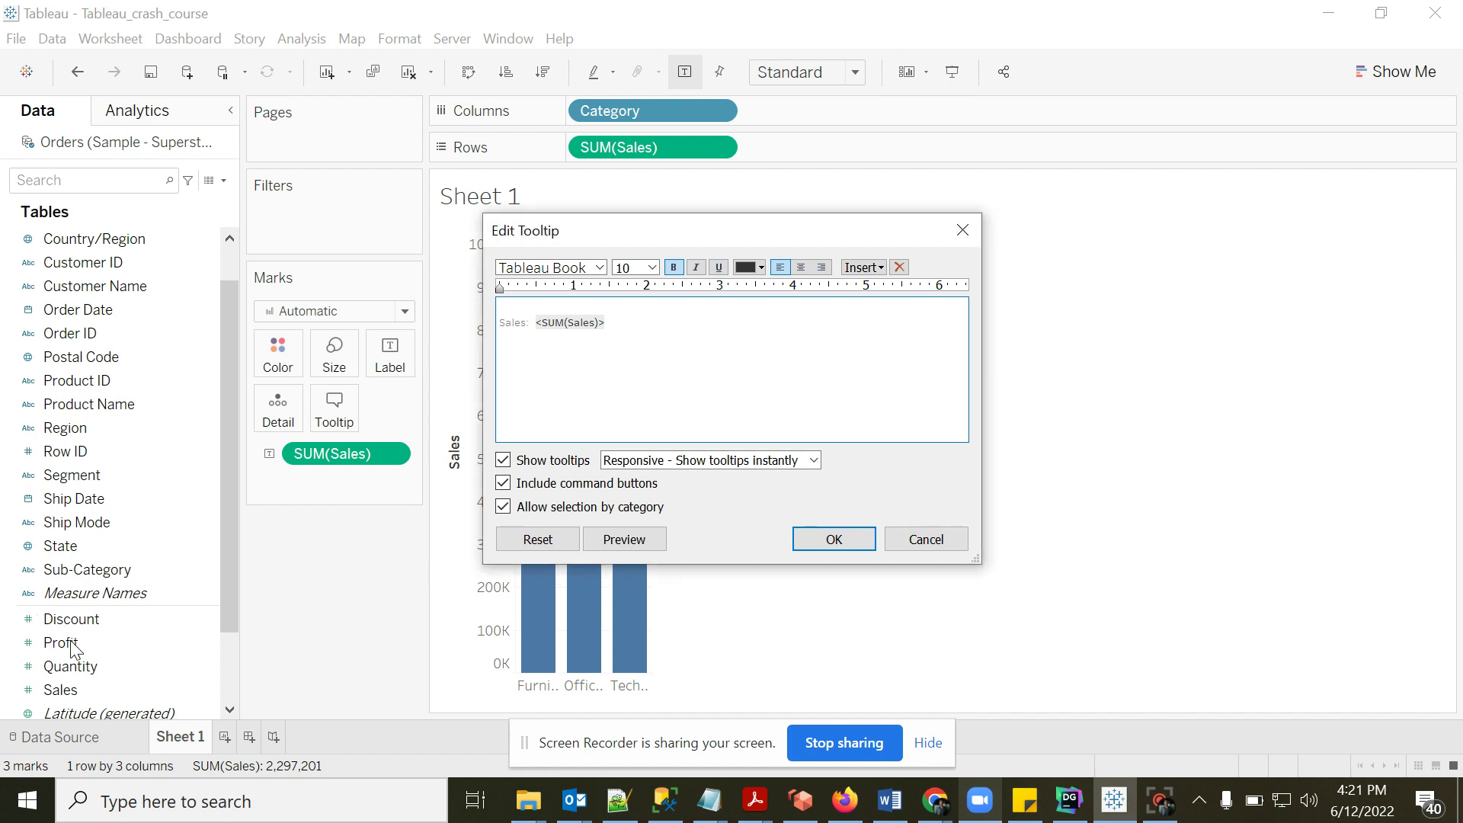
{"action": "left_click", "coordinate": [874, 268]}
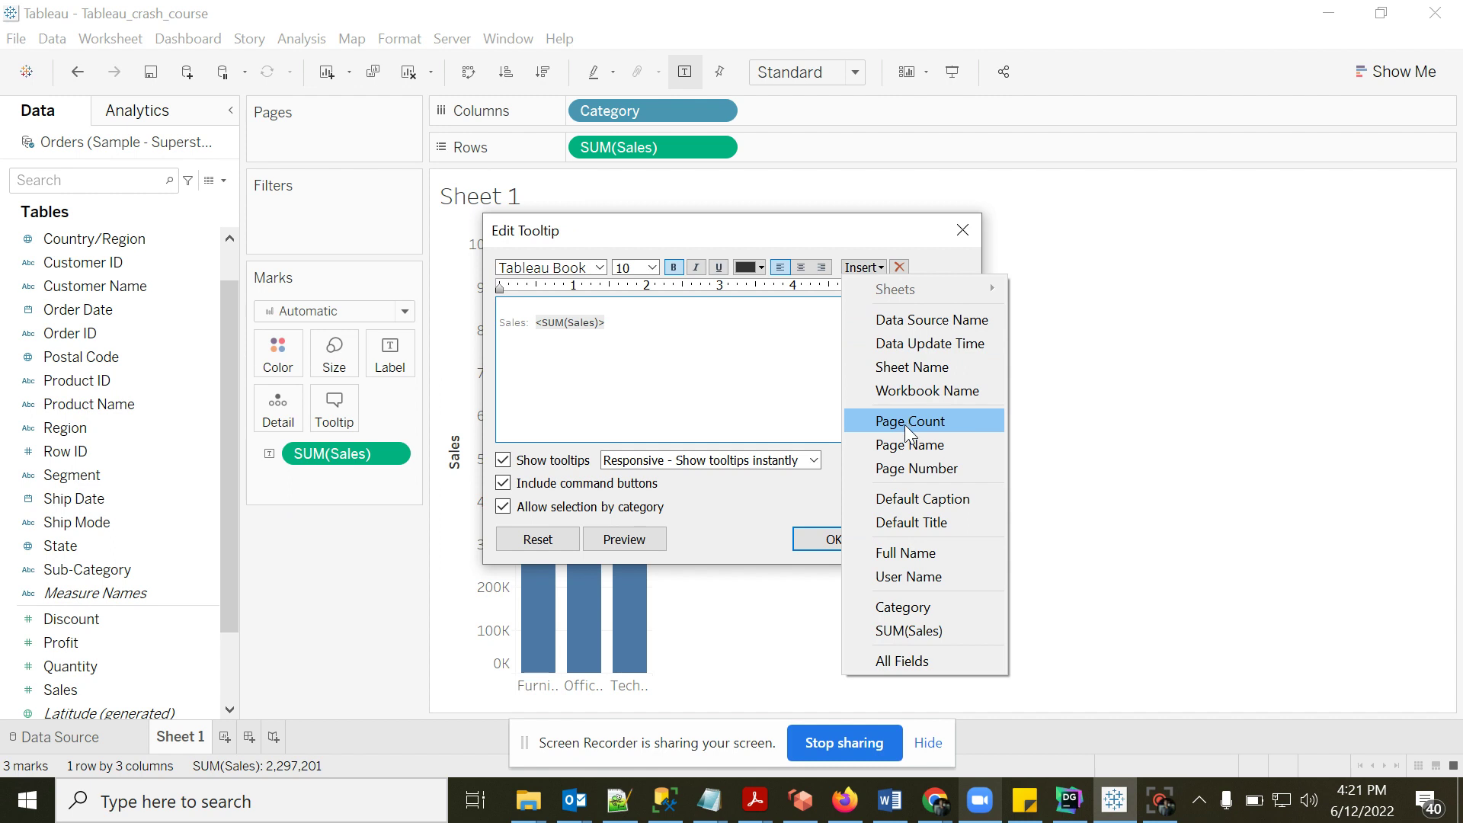
{"action": "left_click", "coordinate": [923, 660]}
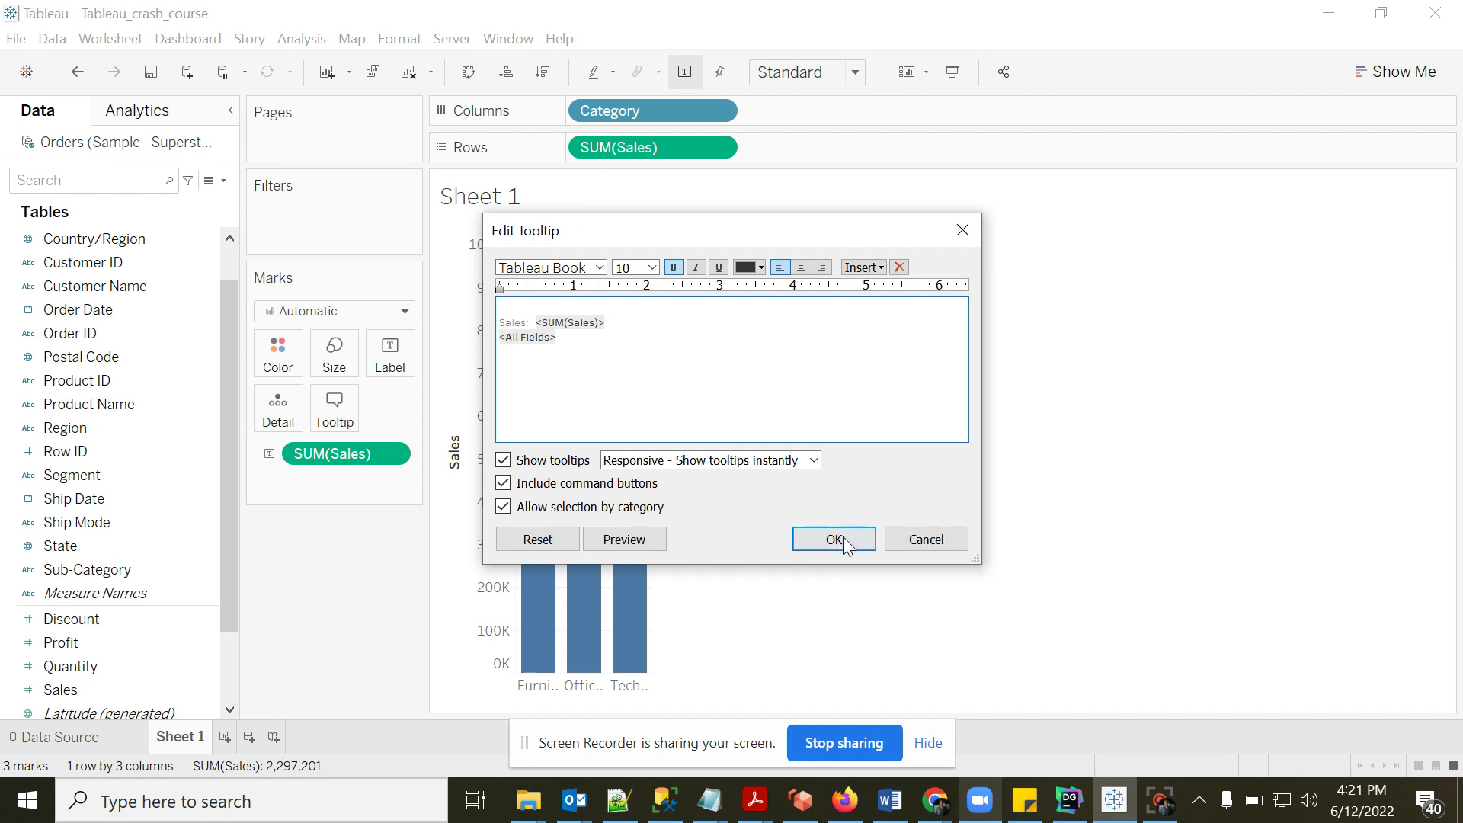
- Replace the second-line <All Fields> placeholder with <SUM(Profit)> and confirm the tooltip
{"action": "key", "text": "shift+Home"}
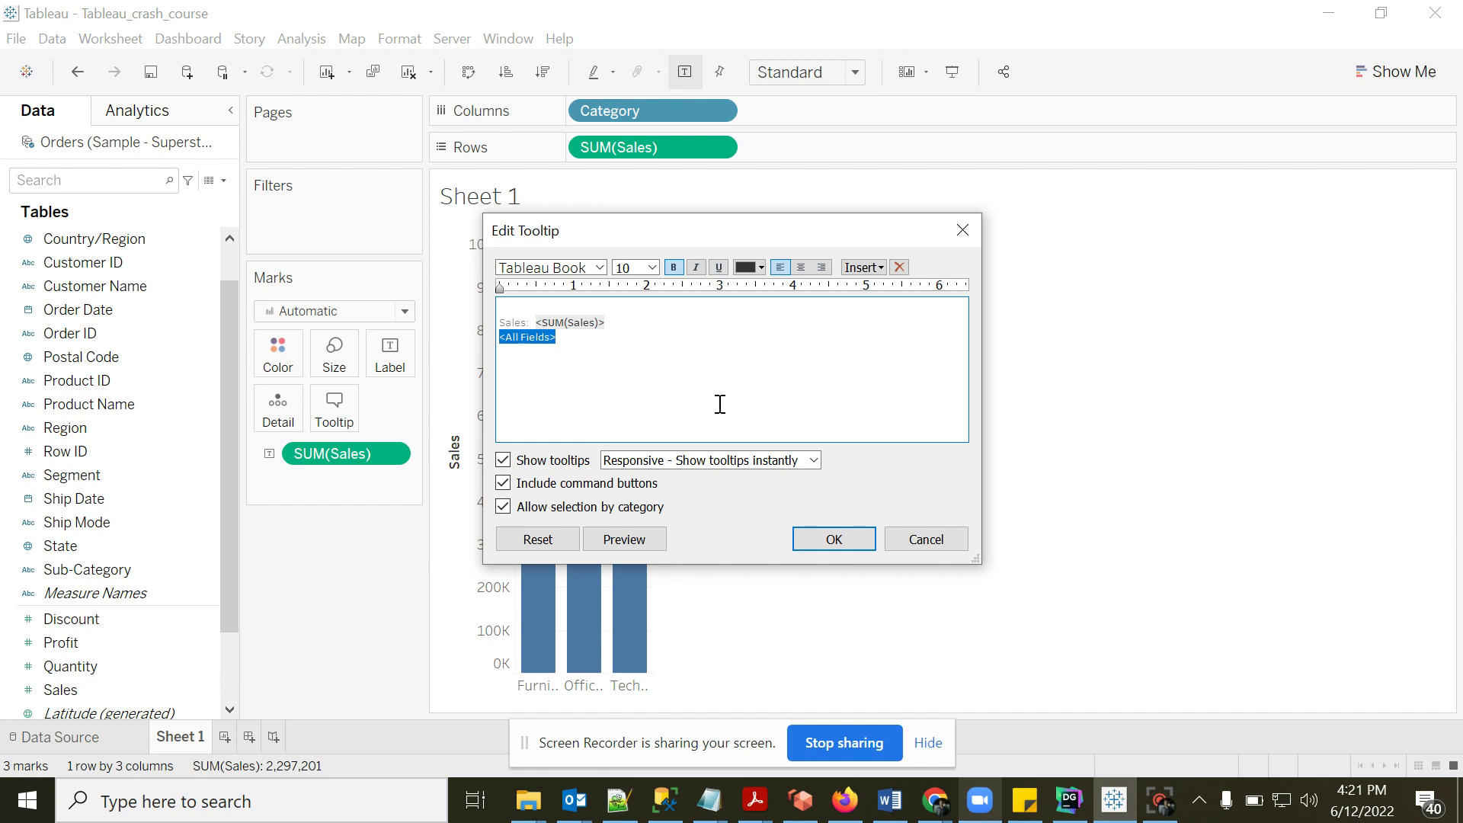
{"action": "left_click", "coordinate": [614, 324]}
{"action": "key", "text": "shift+Left"}
{"action": "key", "text": "shift+Left"}
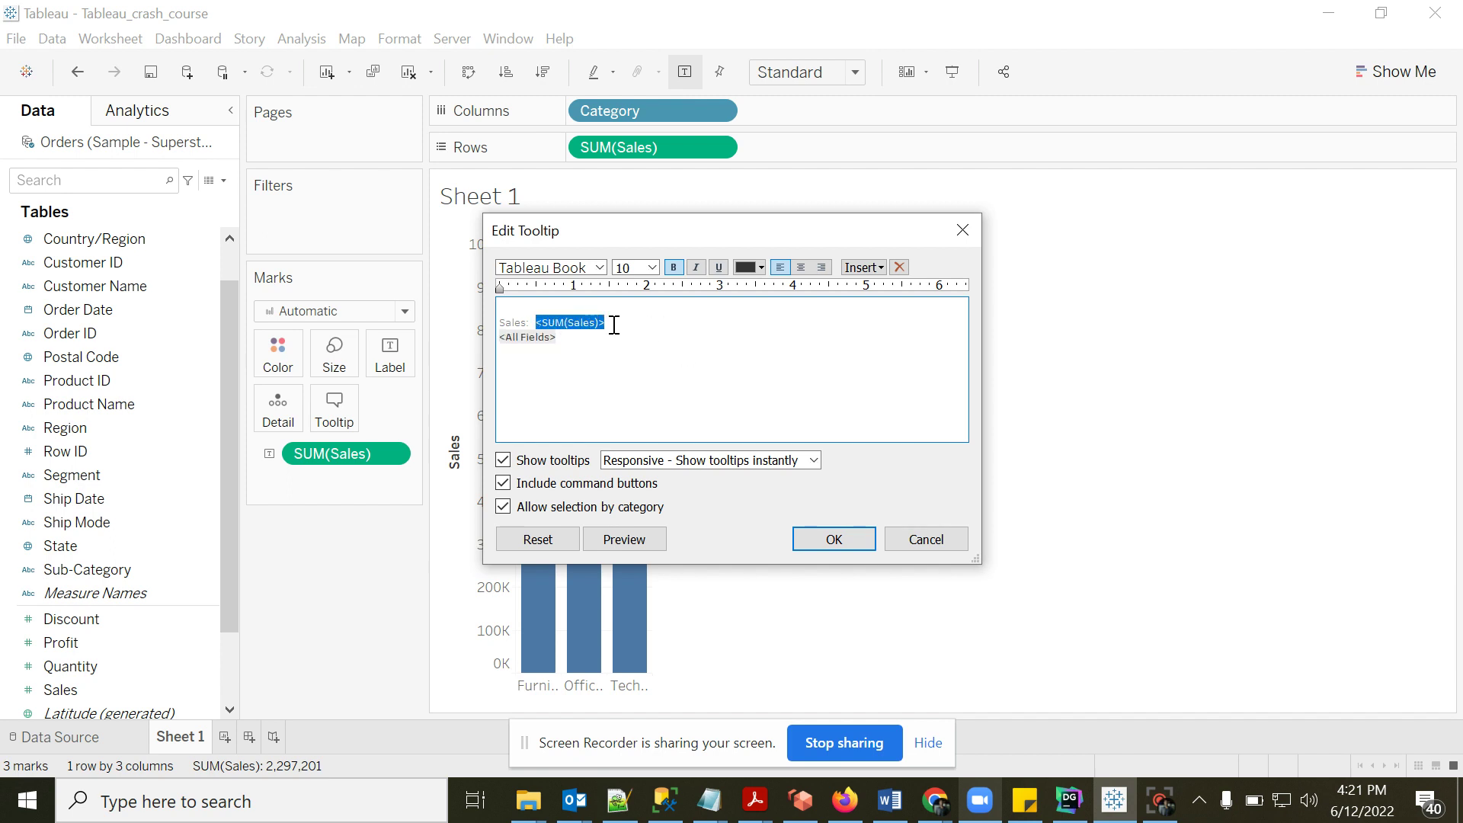
{"action": "key", "text": "ctrl+c"}
{"action": "key", "text": "Down"}
{"action": "key", "text": "shift+Home"}
{"action": "key", "text": "ctrl+v"}
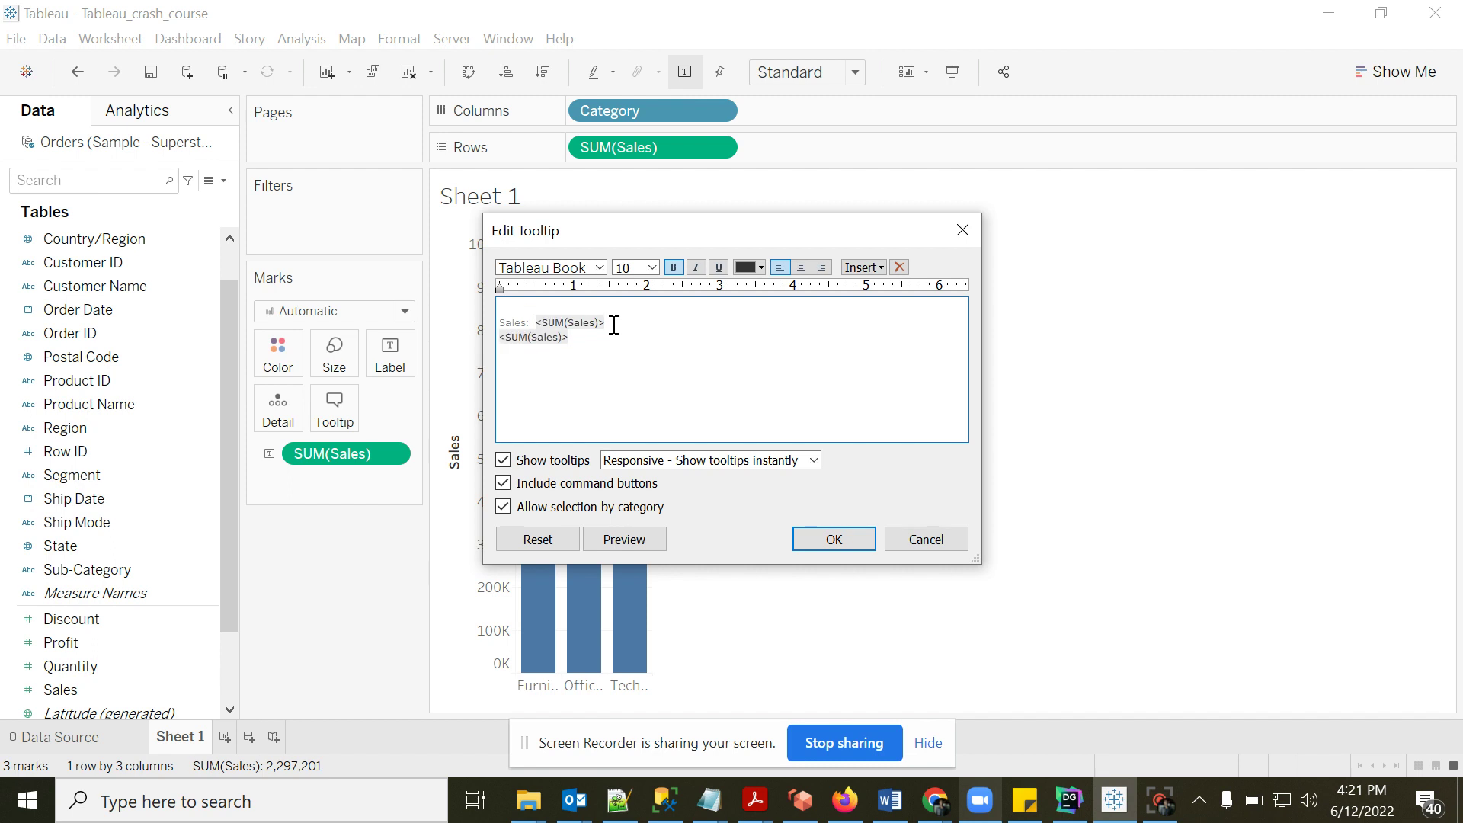
{"action": "key", "text": "shift+Home"}
{"action": "left_click", "coordinate": [834, 539]}
{"action": "mouse_move", "coordinate": [564, 476]}
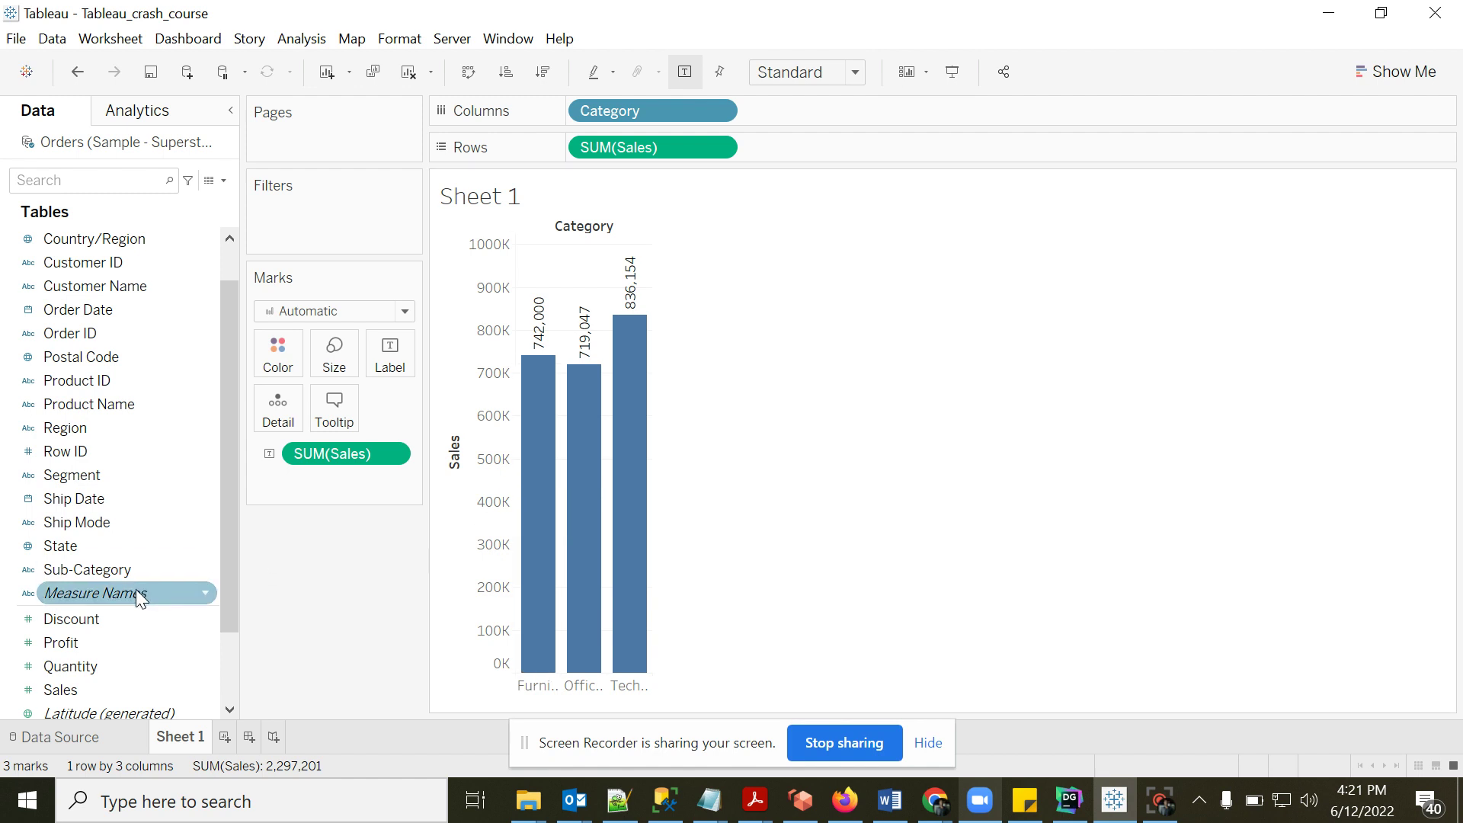
- Delete the <SUM(Profit)> line from the tooltip, leaving only Sales
{"action": "left_click", "coordinate": [320, 409]}
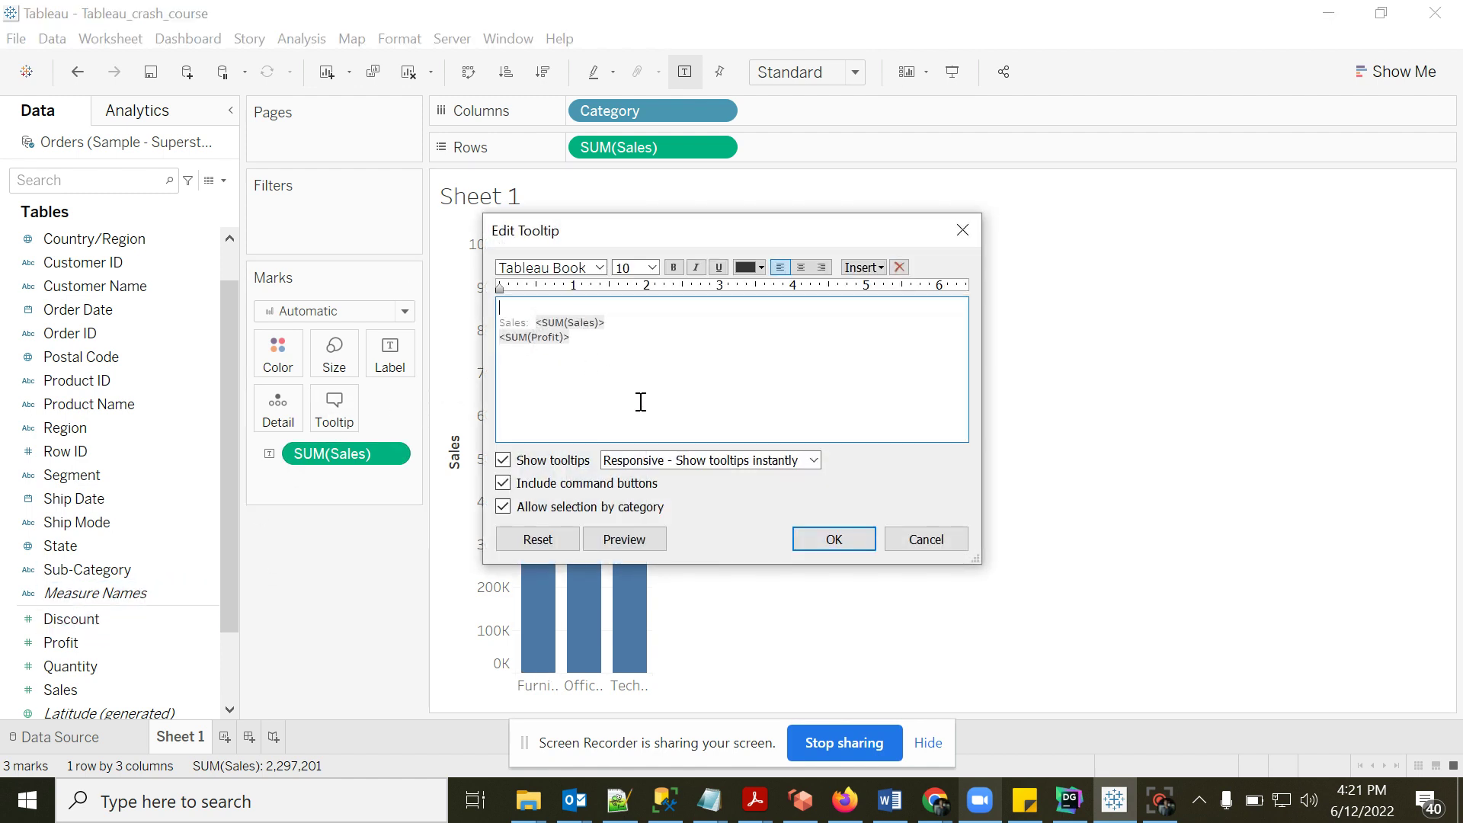
{"action": "double_click", "coordinate": [584, 340]}
{"action": "key", "text": "BackSpace"}
{"action": "left_click", "coordinate": [844, 541]}
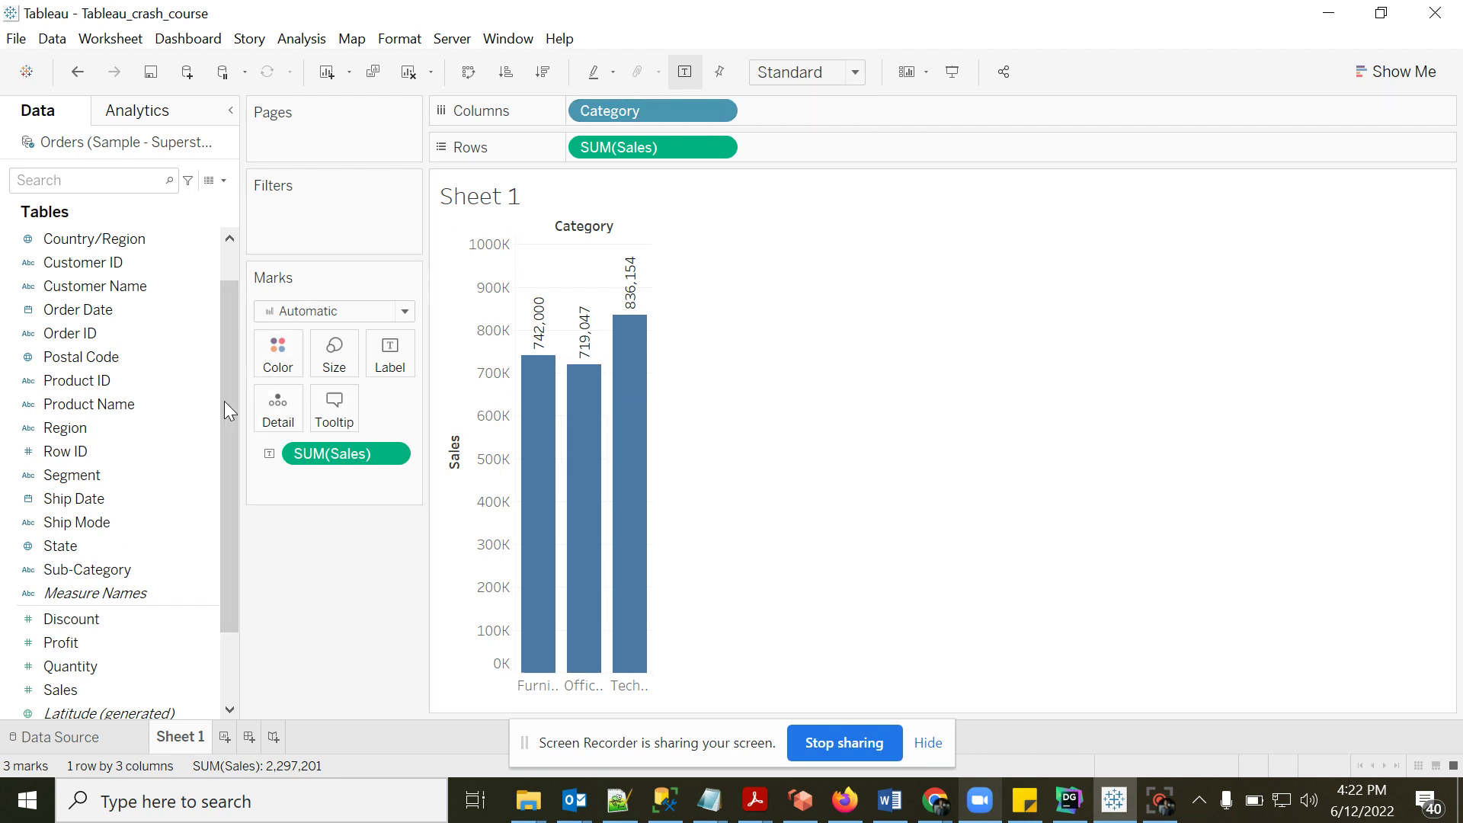
- Put Sub-Category on Color to stack each Category bar, with a 17-item legend
{"action": "left_click_drag", "start_coordinate": [230, 405], "coordinate": [229, 359]}
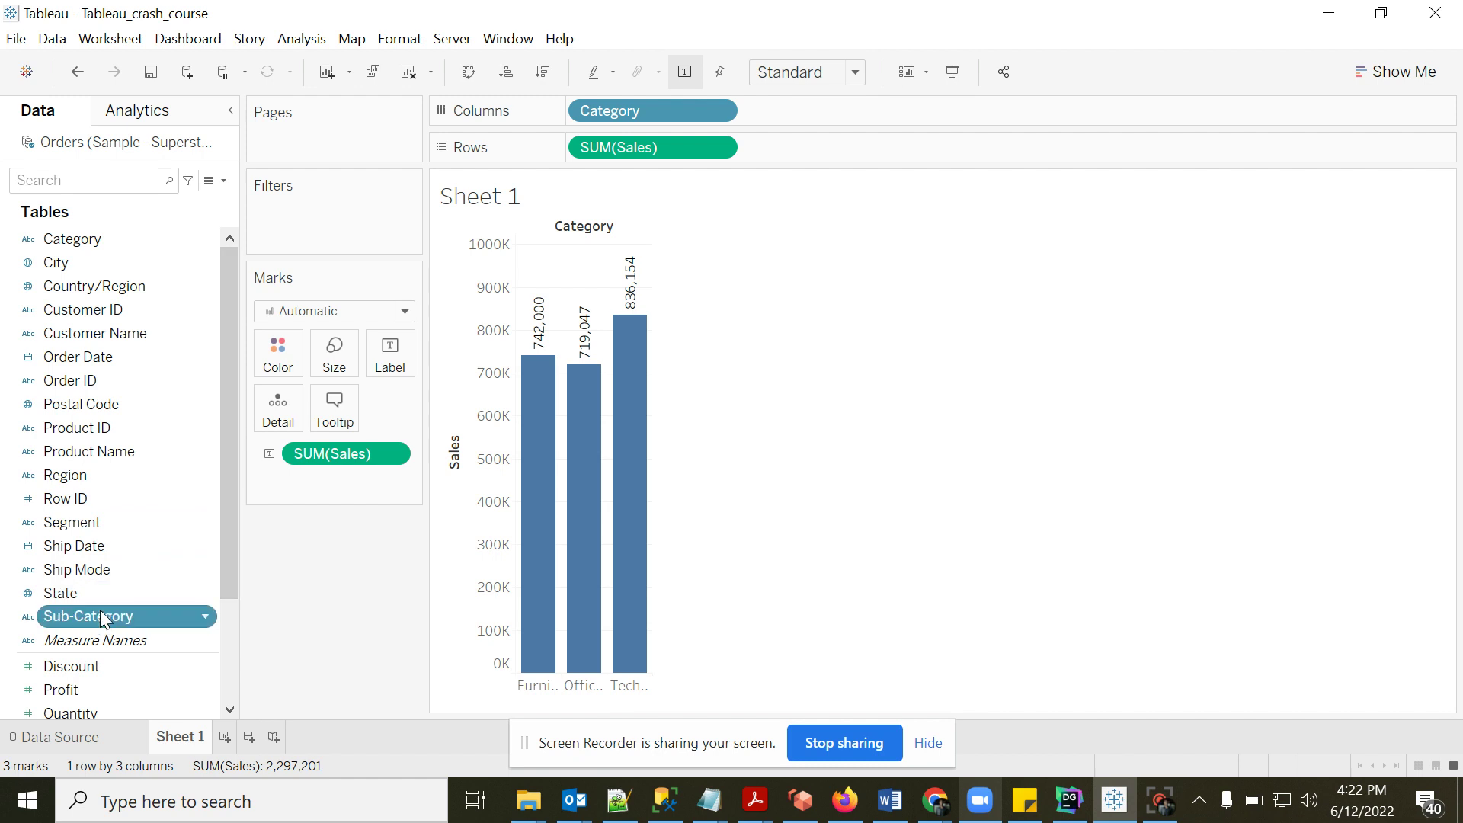
{"action": "left_click_drag", "start_coordinate": [99, 616], "coordinate": [277, 365]}
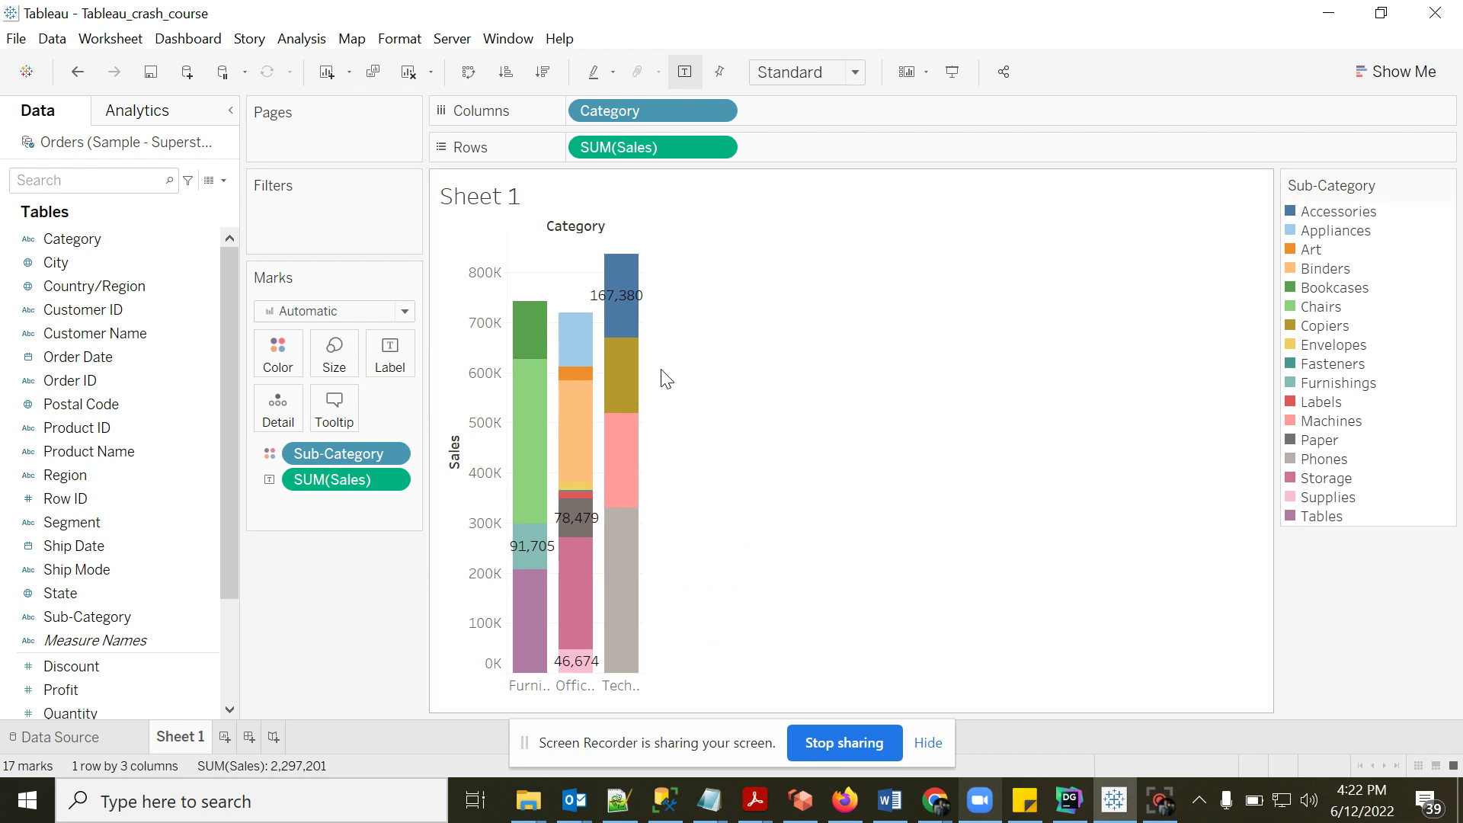
{"action": "mouse_move", "coordinate": [526, 438]}
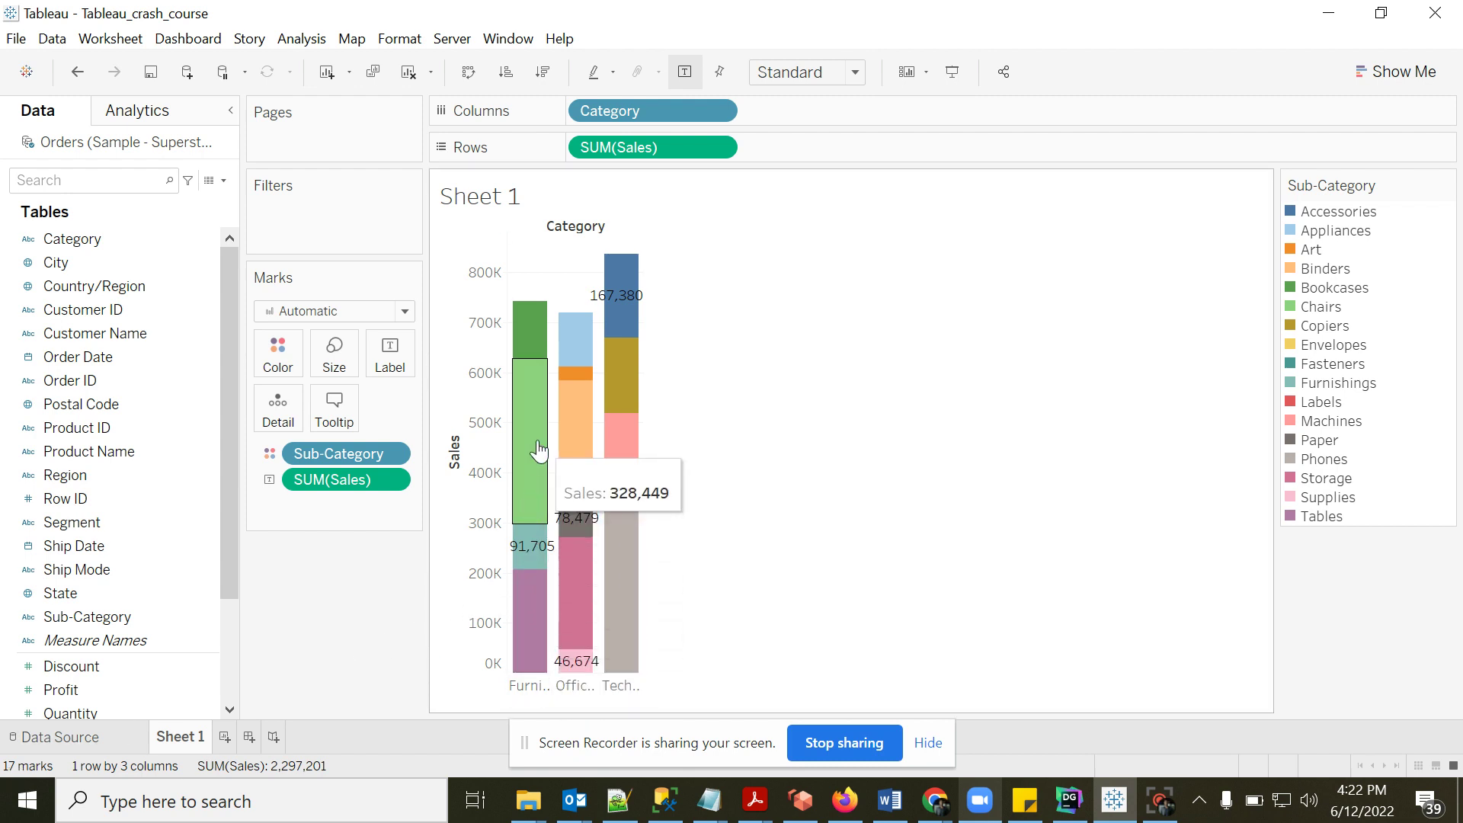
{"action": "mouse_move", "coordinate": [529, 342]}
{"action": "mouse_move", "coordinate": [529, 560]}
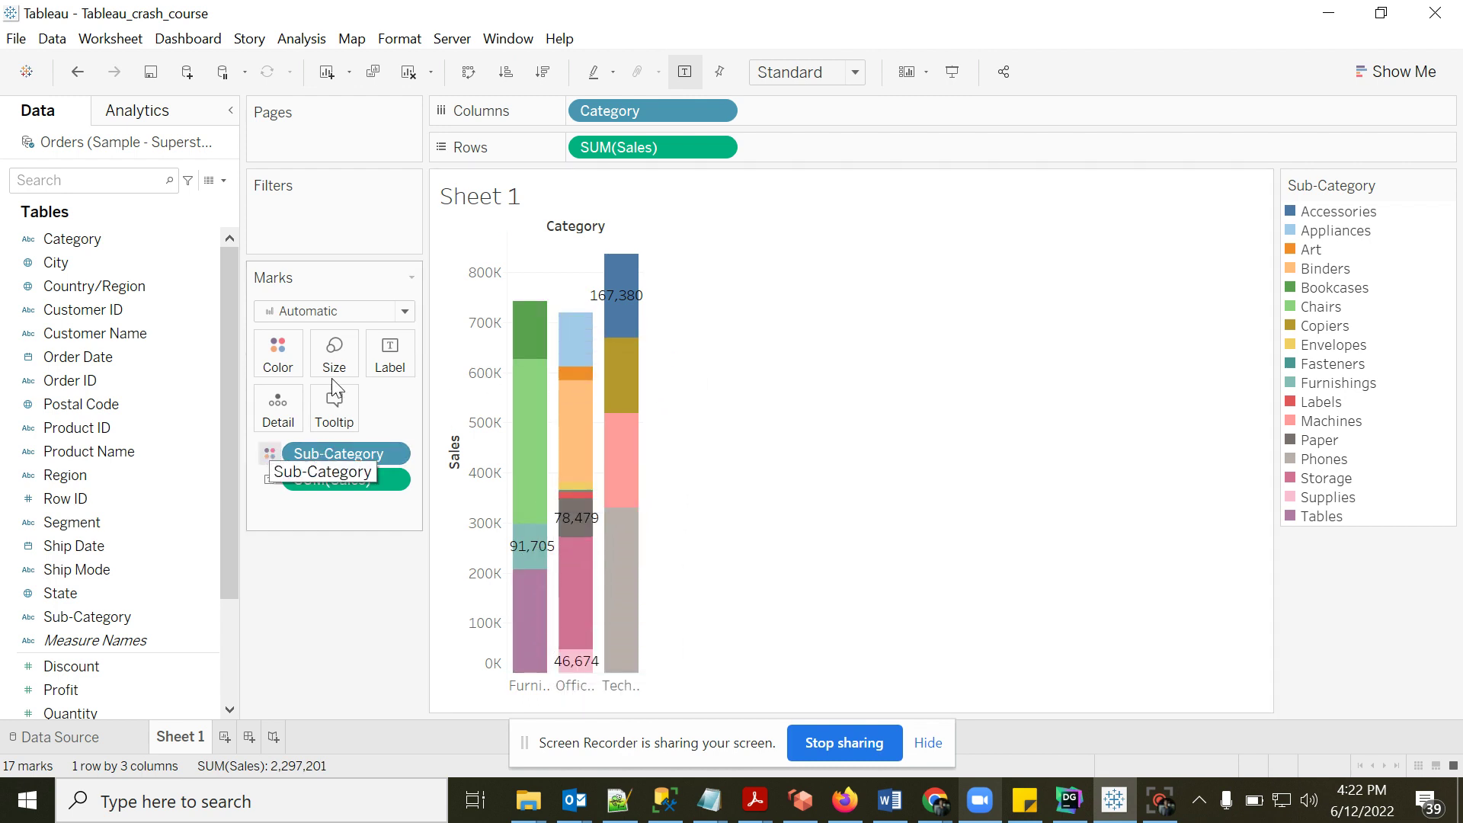
- Insert the Sub-Category field into the bar tooltip
{"action": "left_click", "coordinate": [318, 426]}
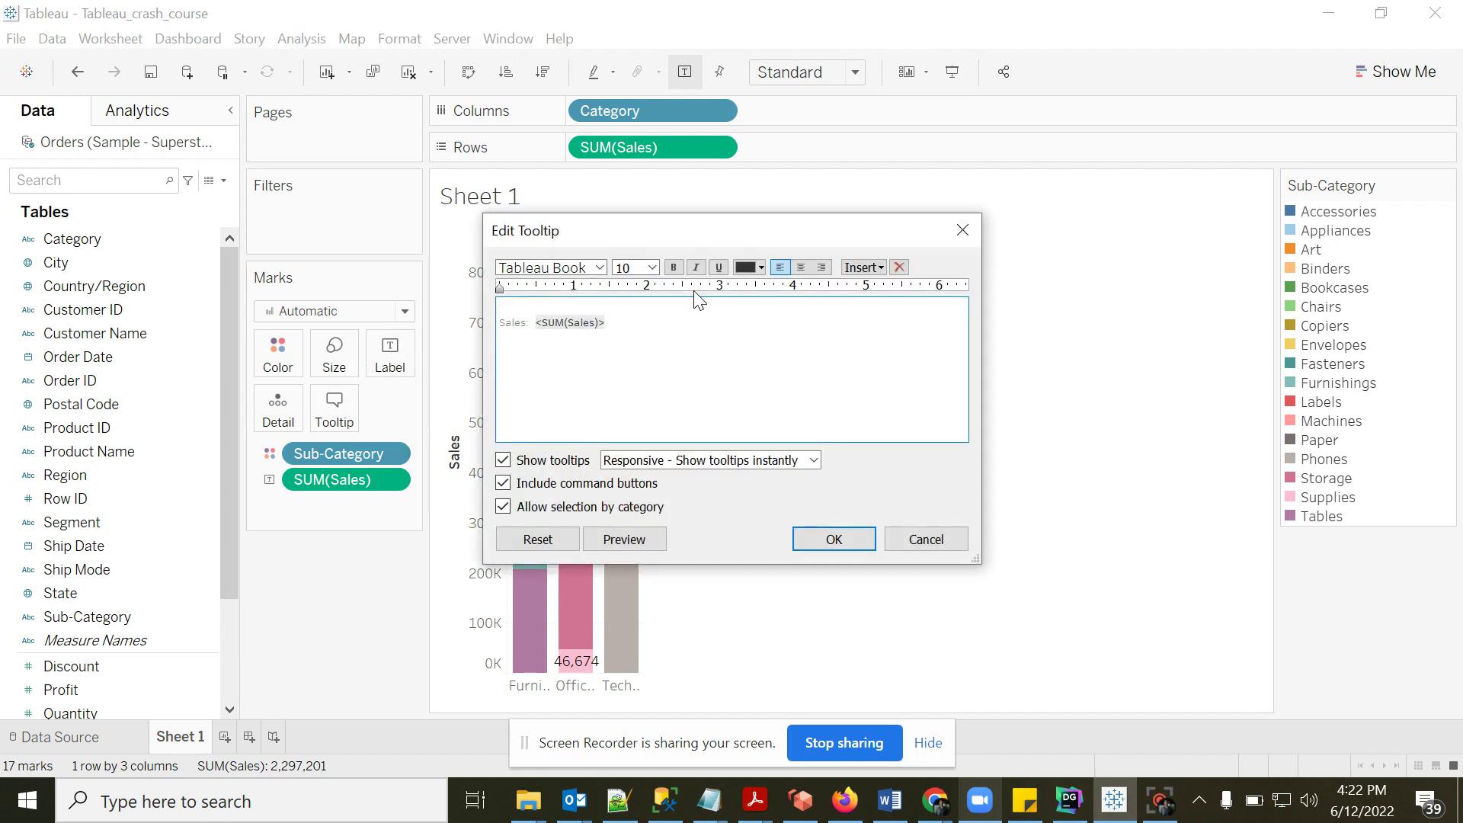
{"action": "left_click", "coordinate": [863, 267]}
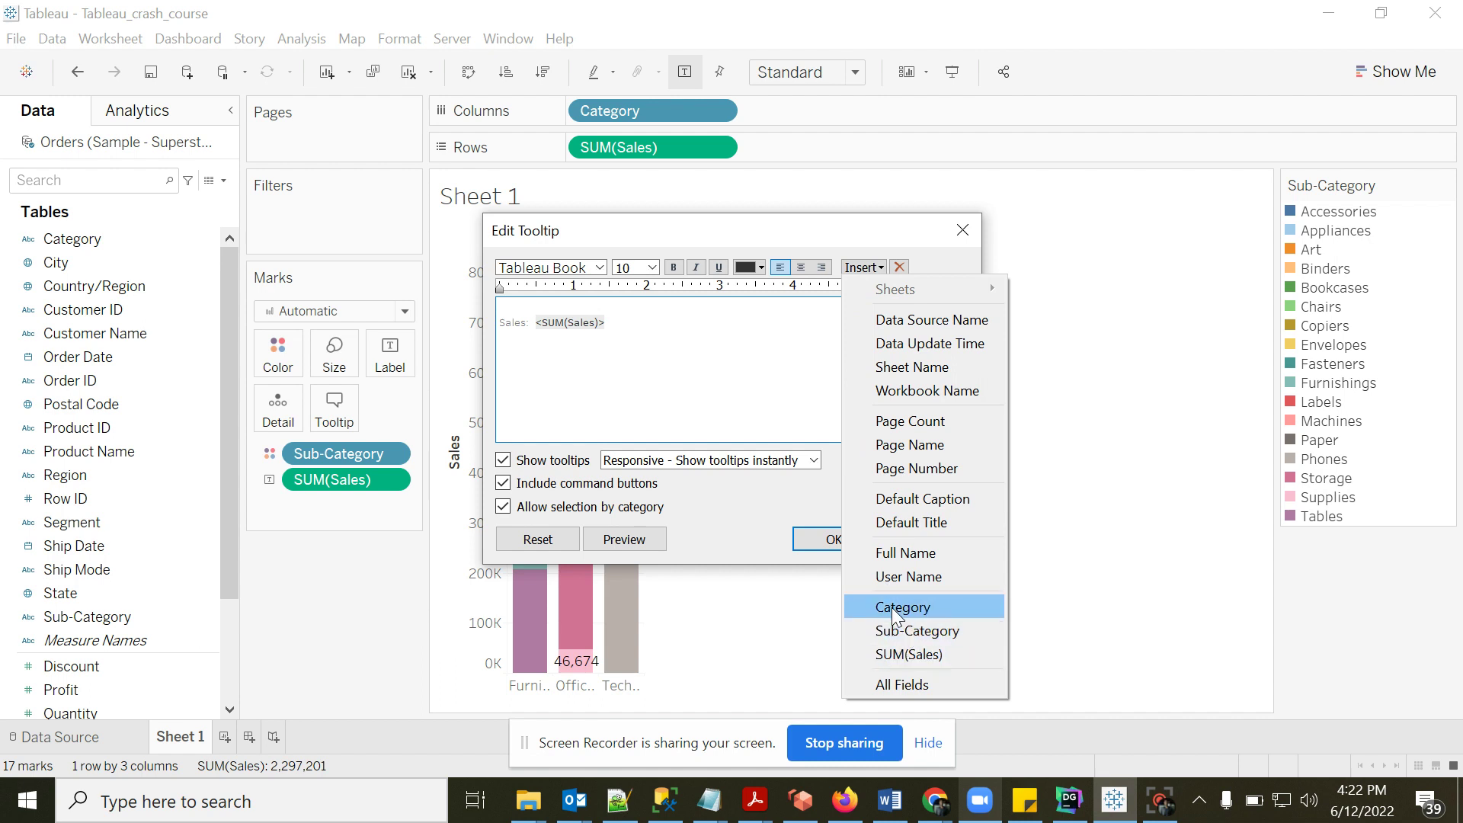
{"action": "left_click", "coordinate": [907, 630]}
{"action": "left_click", "coordinate": [833, 544]}
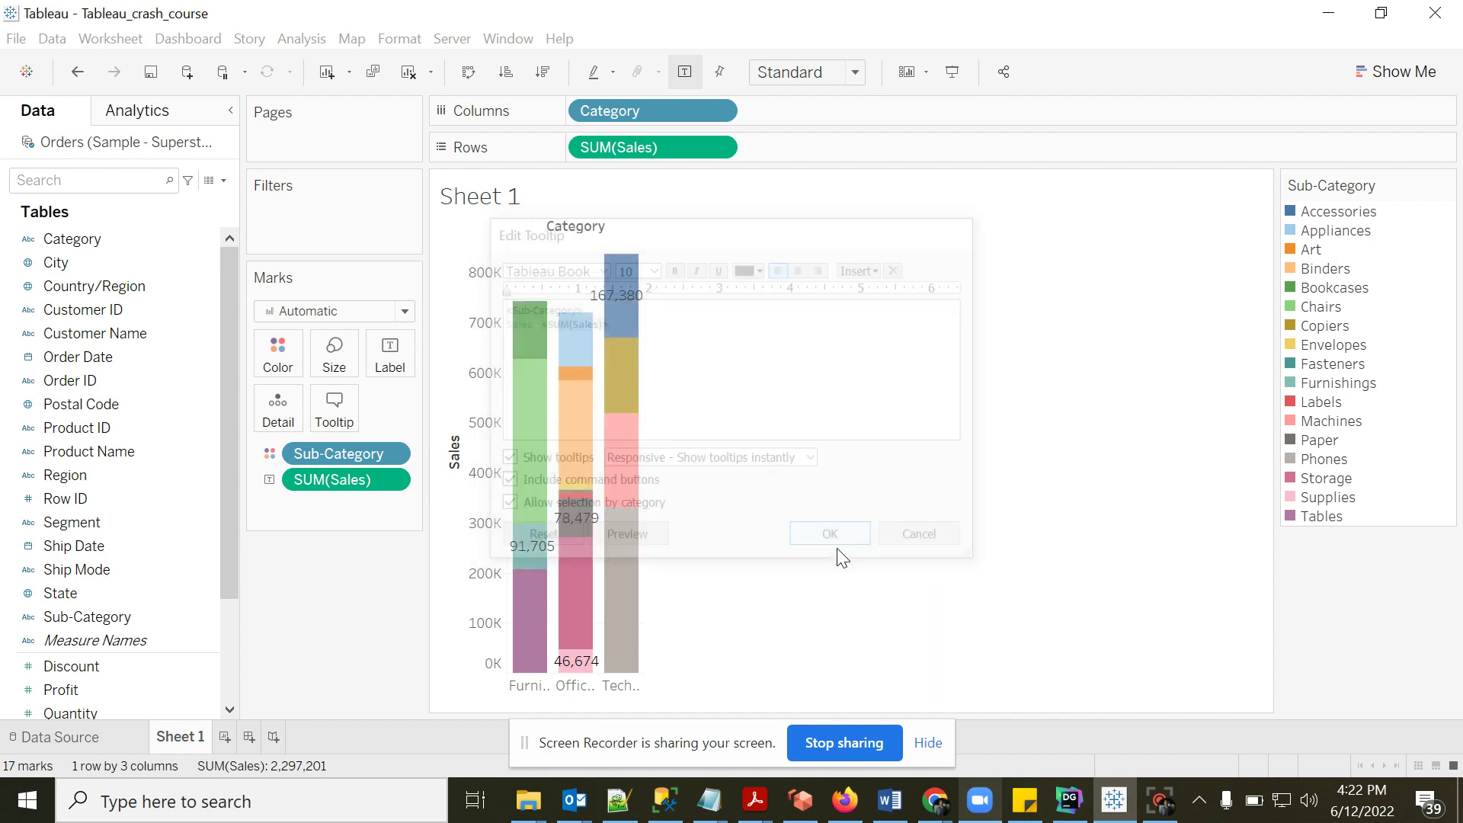
{"action": "mouse_move", "coordinate": [536, 633]}
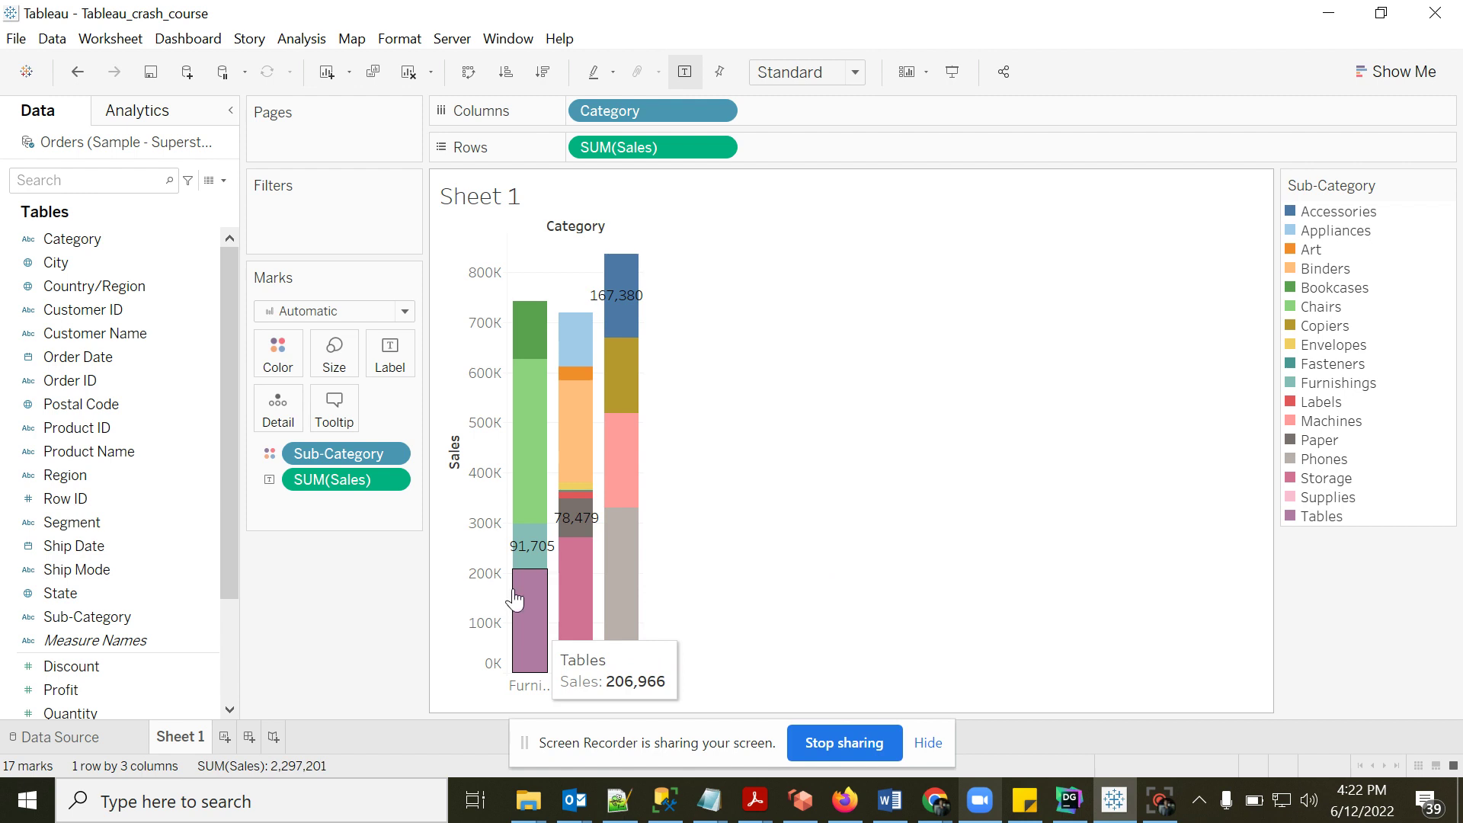
{"action": "left_click", "coordinate": [394, 368]}
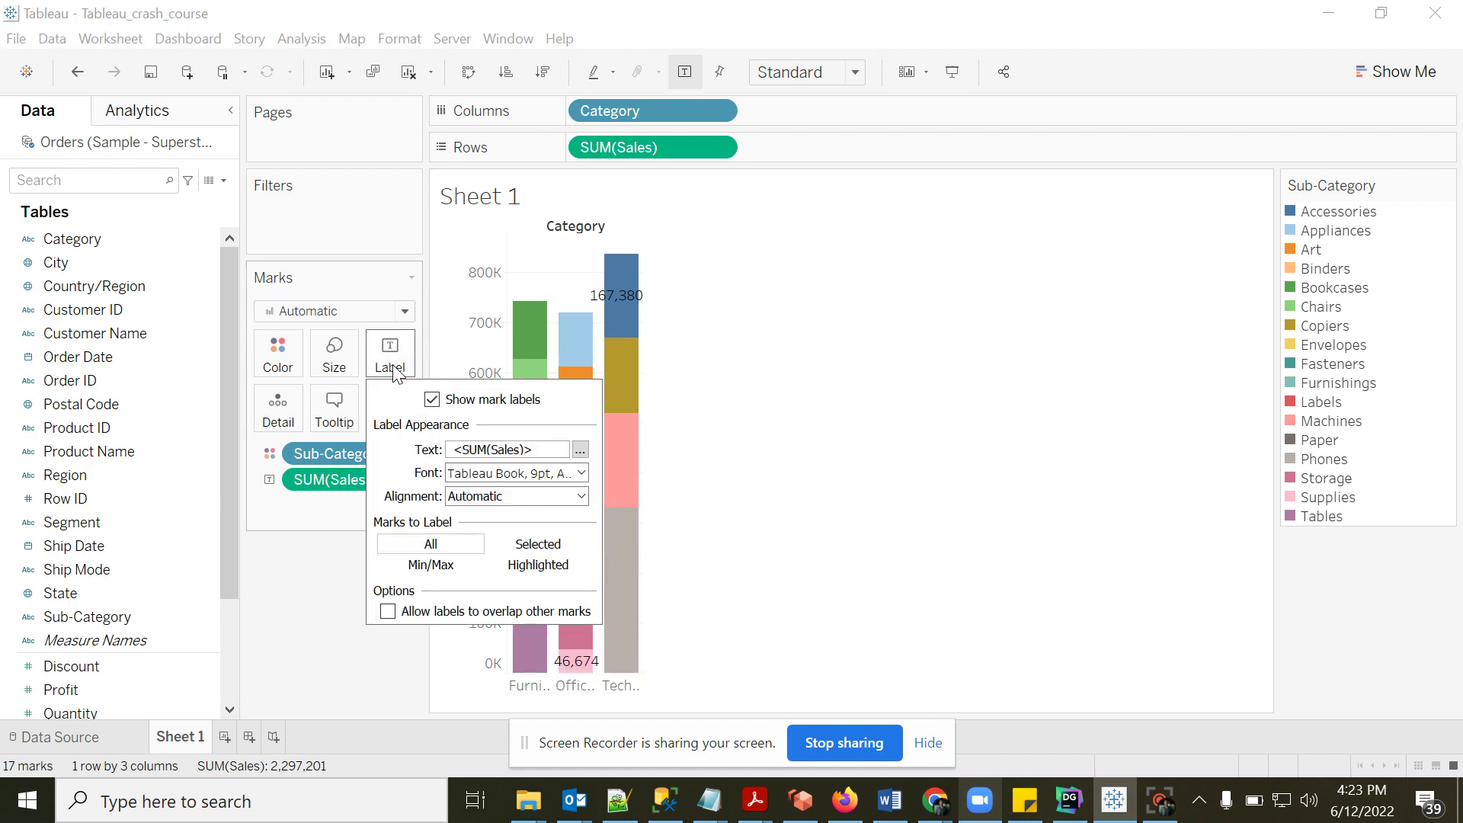
{"action": "left_click", "coordinate": [332, 575]}
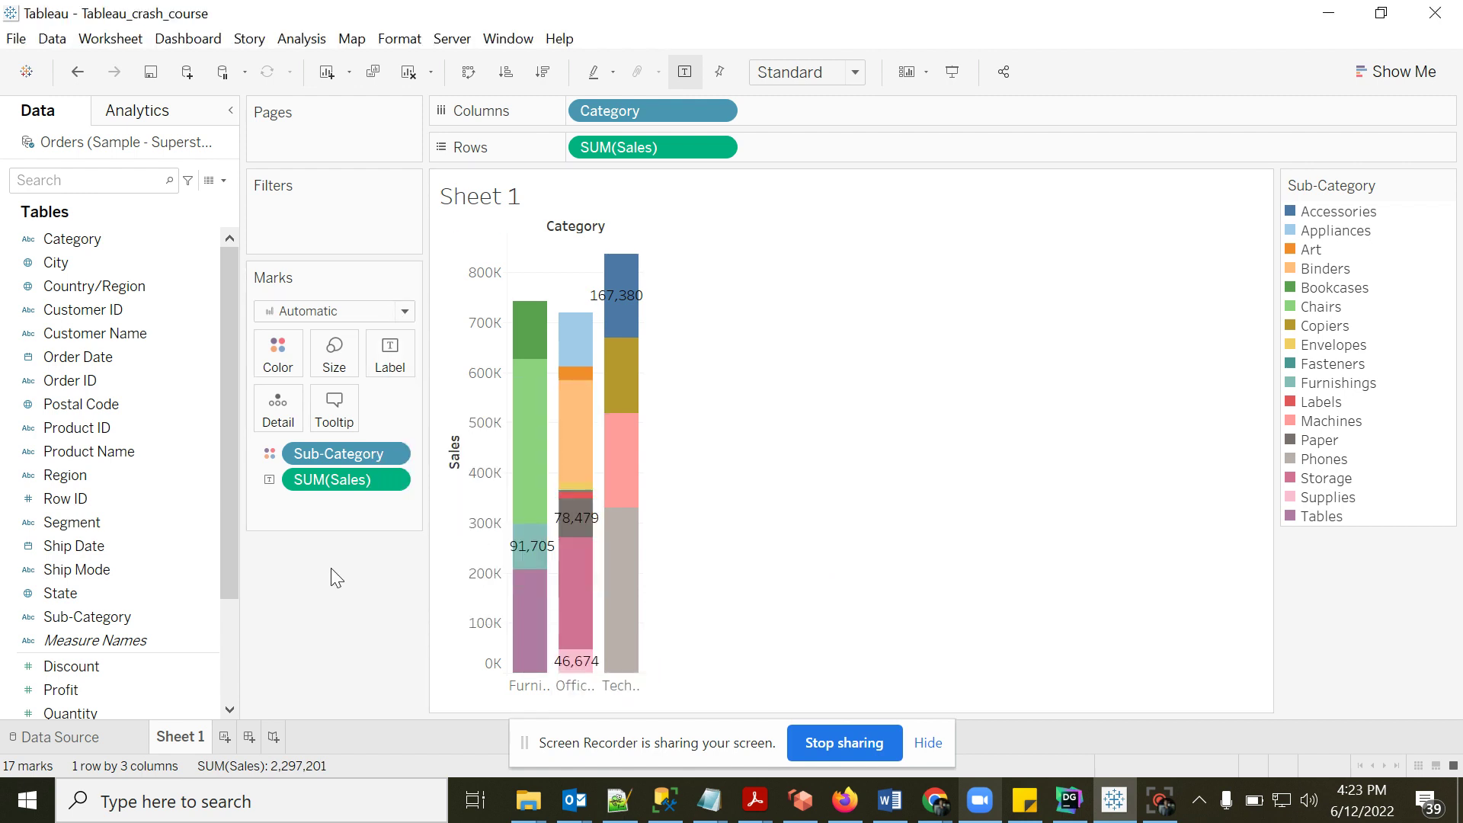
- Insert the Category field on a new top line of the tooltip and preview it
{"action": "left_click", "coordinate": [332, 412]}
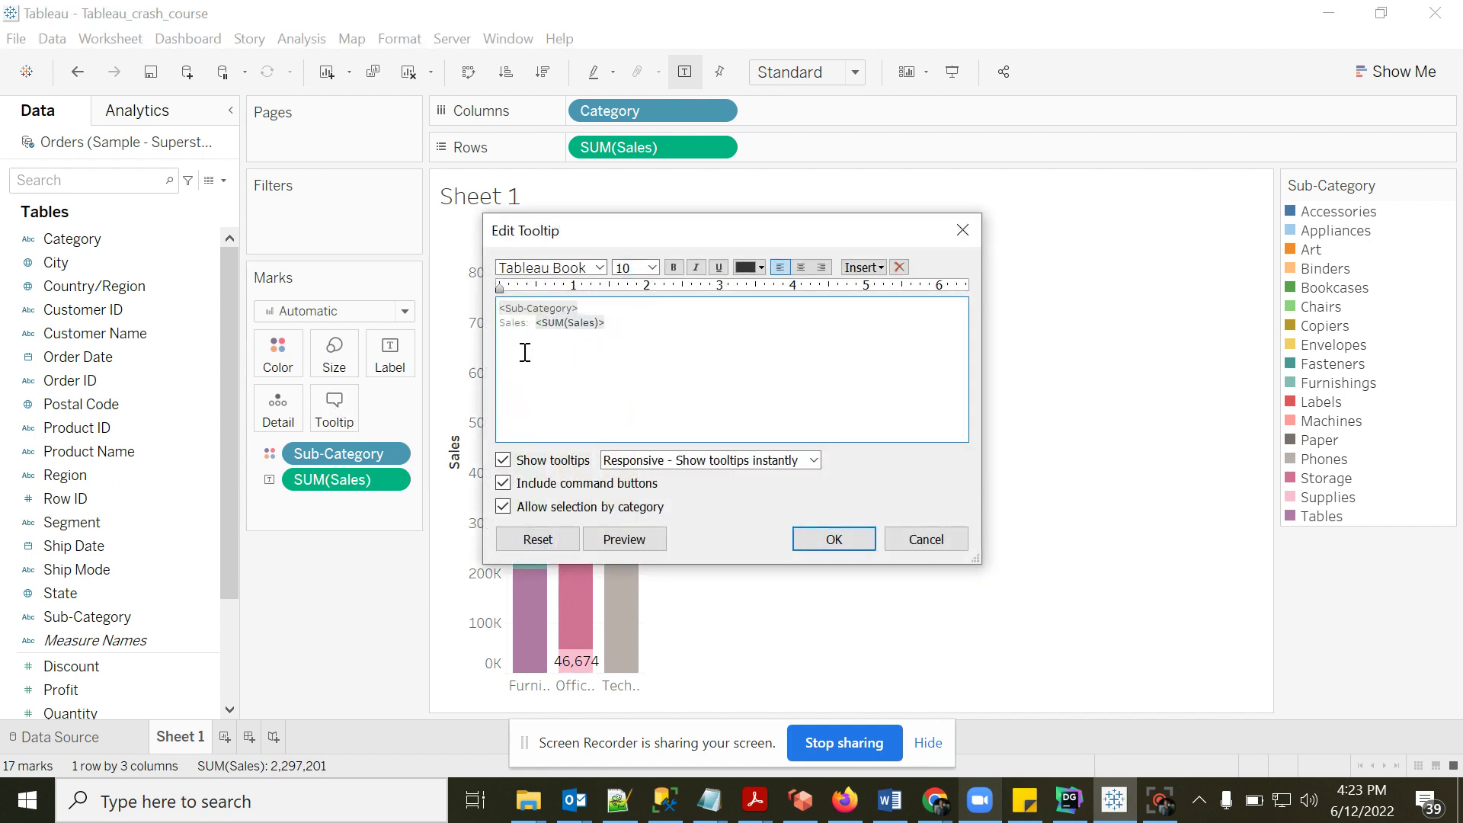
{"action": "left_click", "coordinate": [504, 312]}
{"action": "key", "text": "Return"}
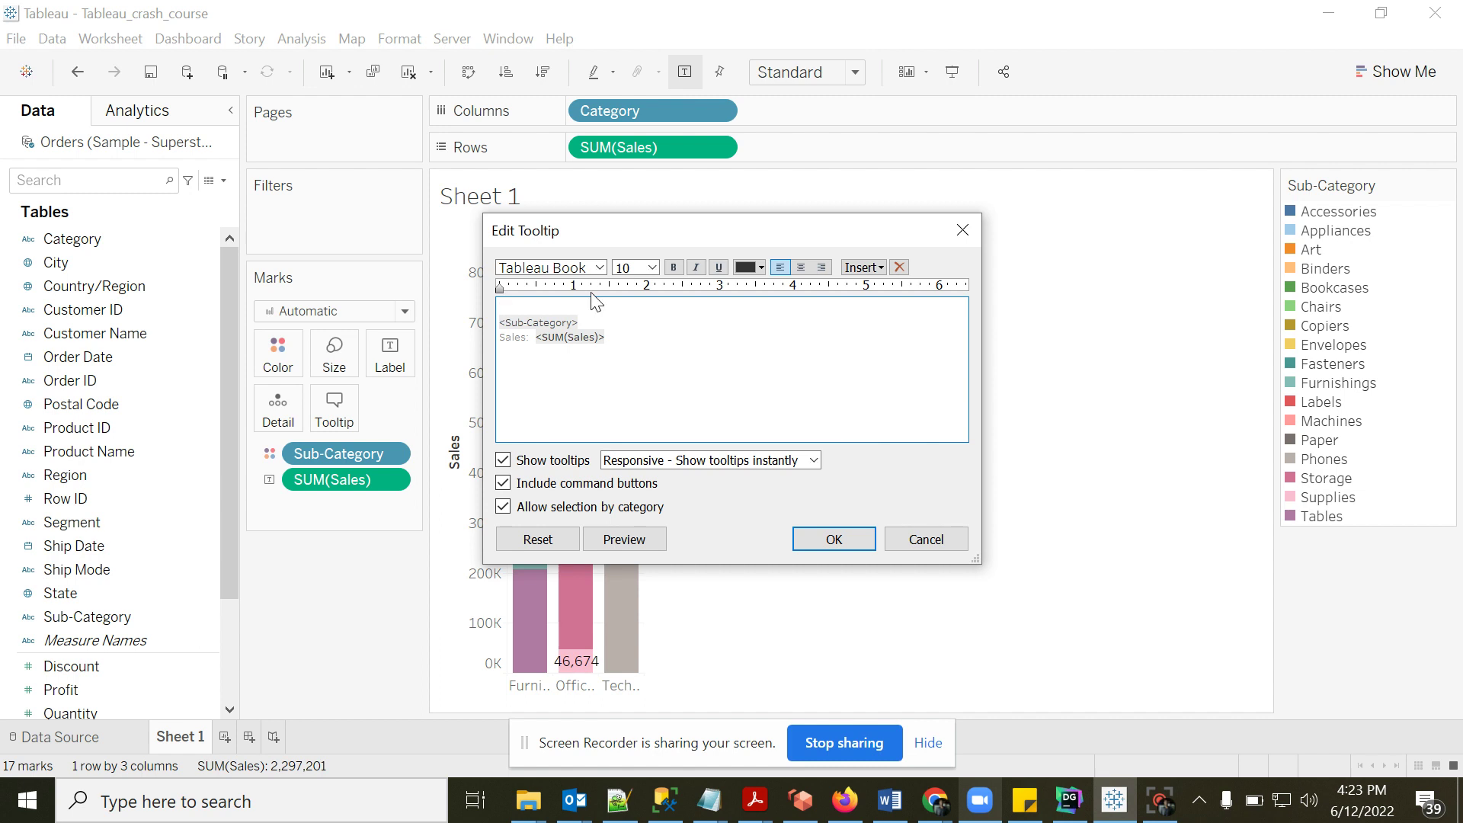
{"action": "left_click", "coordinate": [863, 267]}
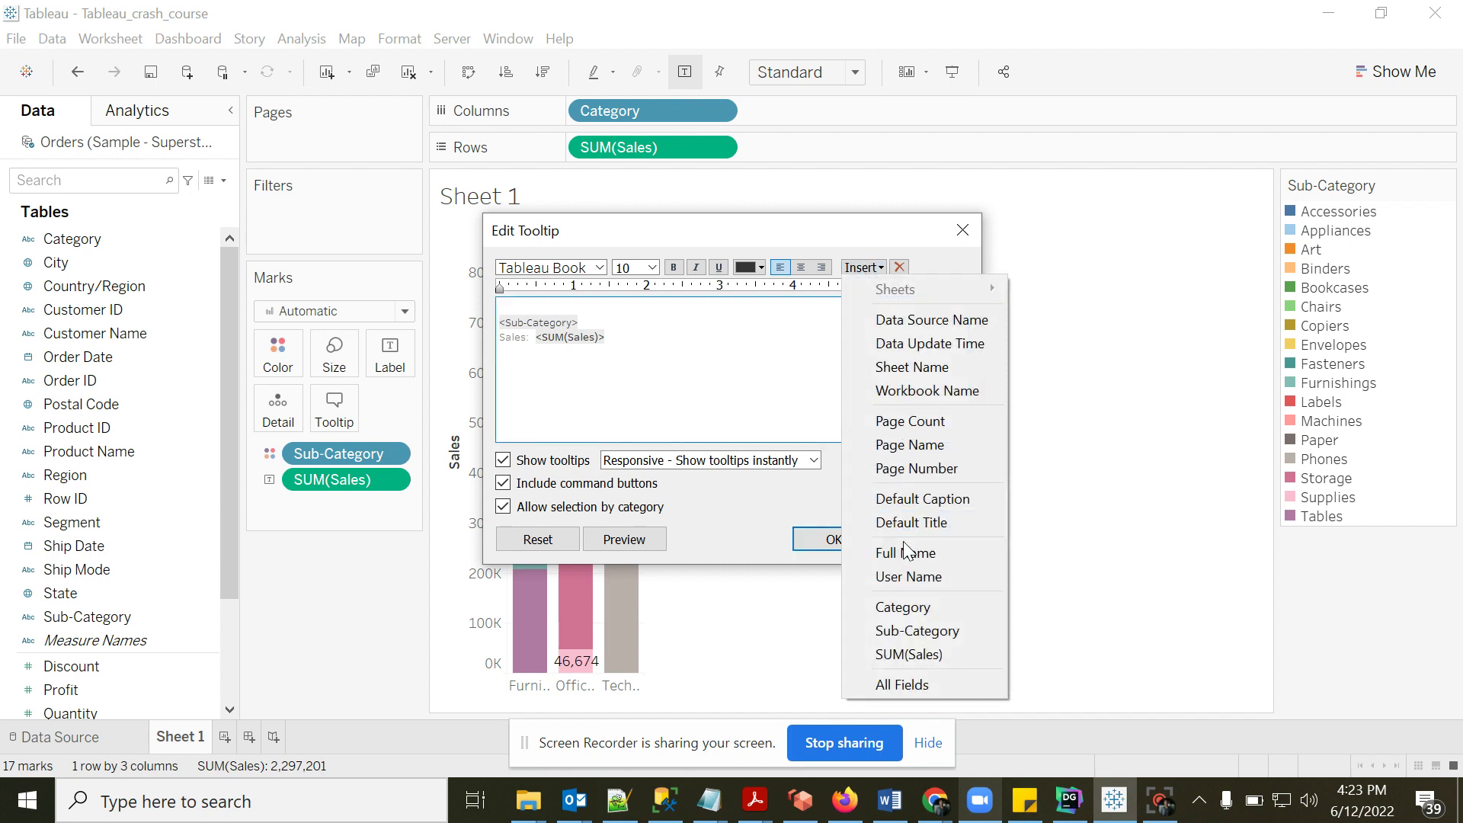
{"action": "left_click", "coordinate": [913, 607]}
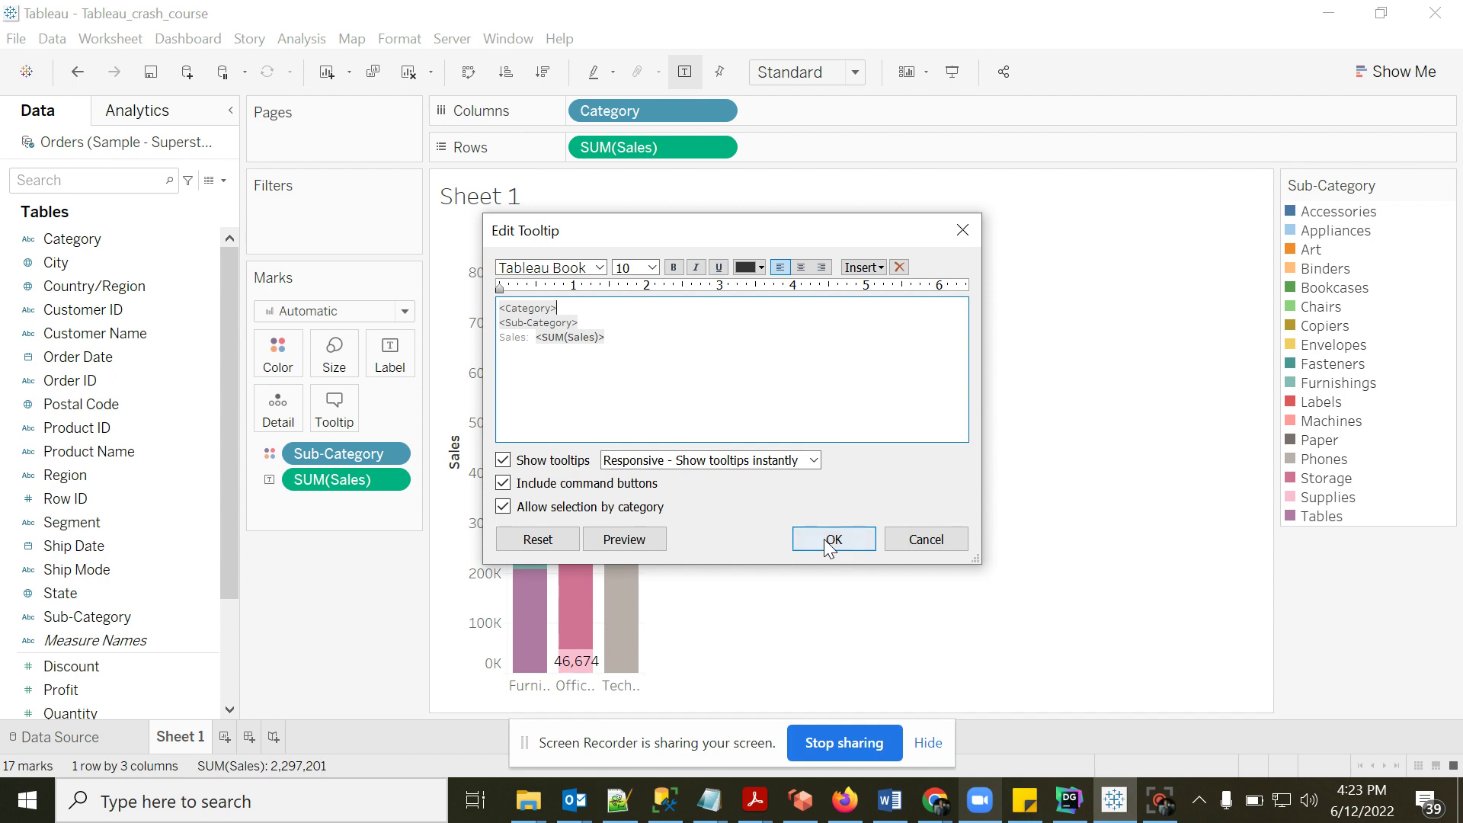
{"action": "left_click", "coordinate": [625, 540]}
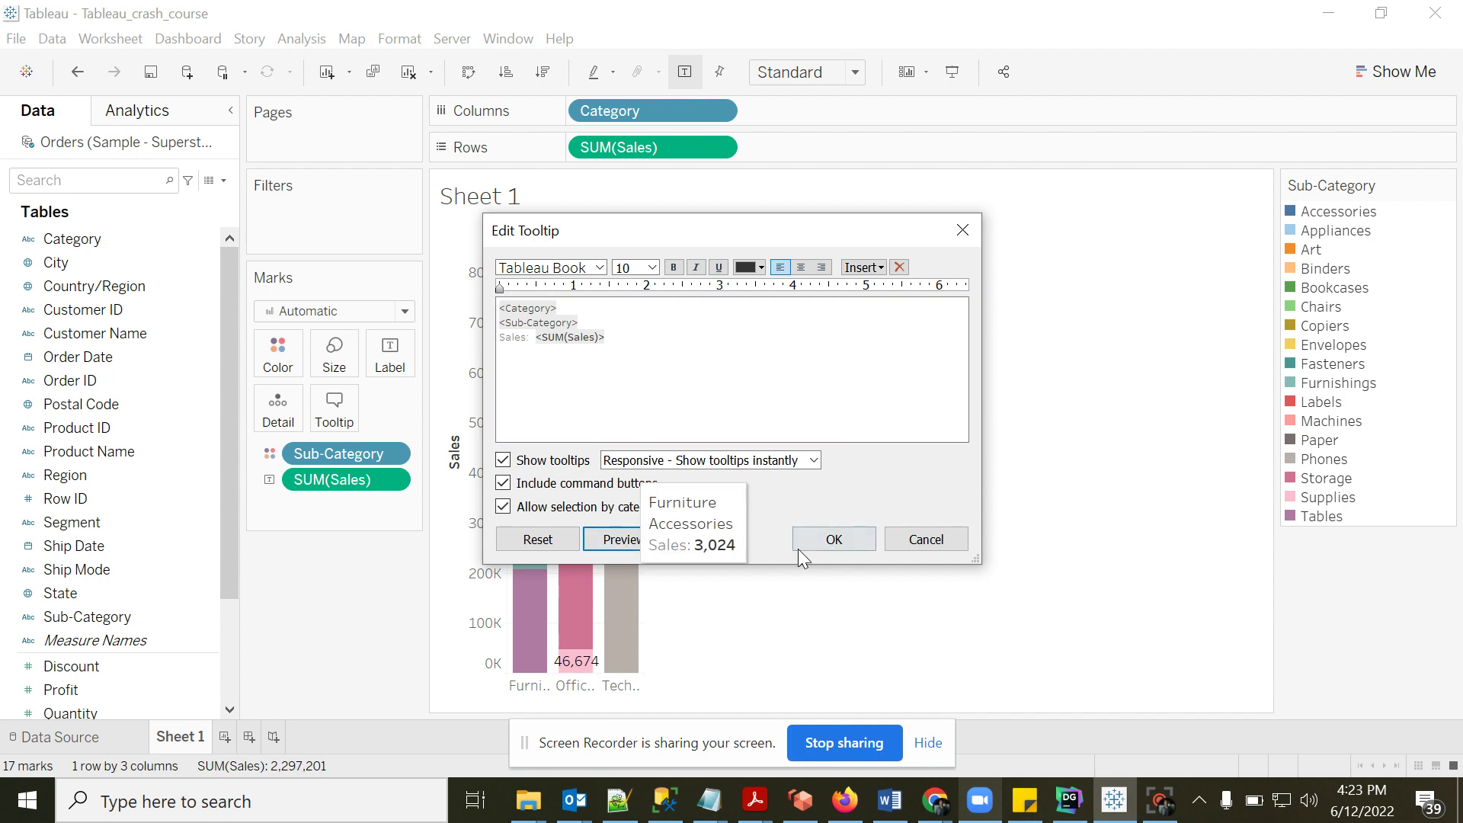
{"action": "left_click", "coordinate": [831, 546]}
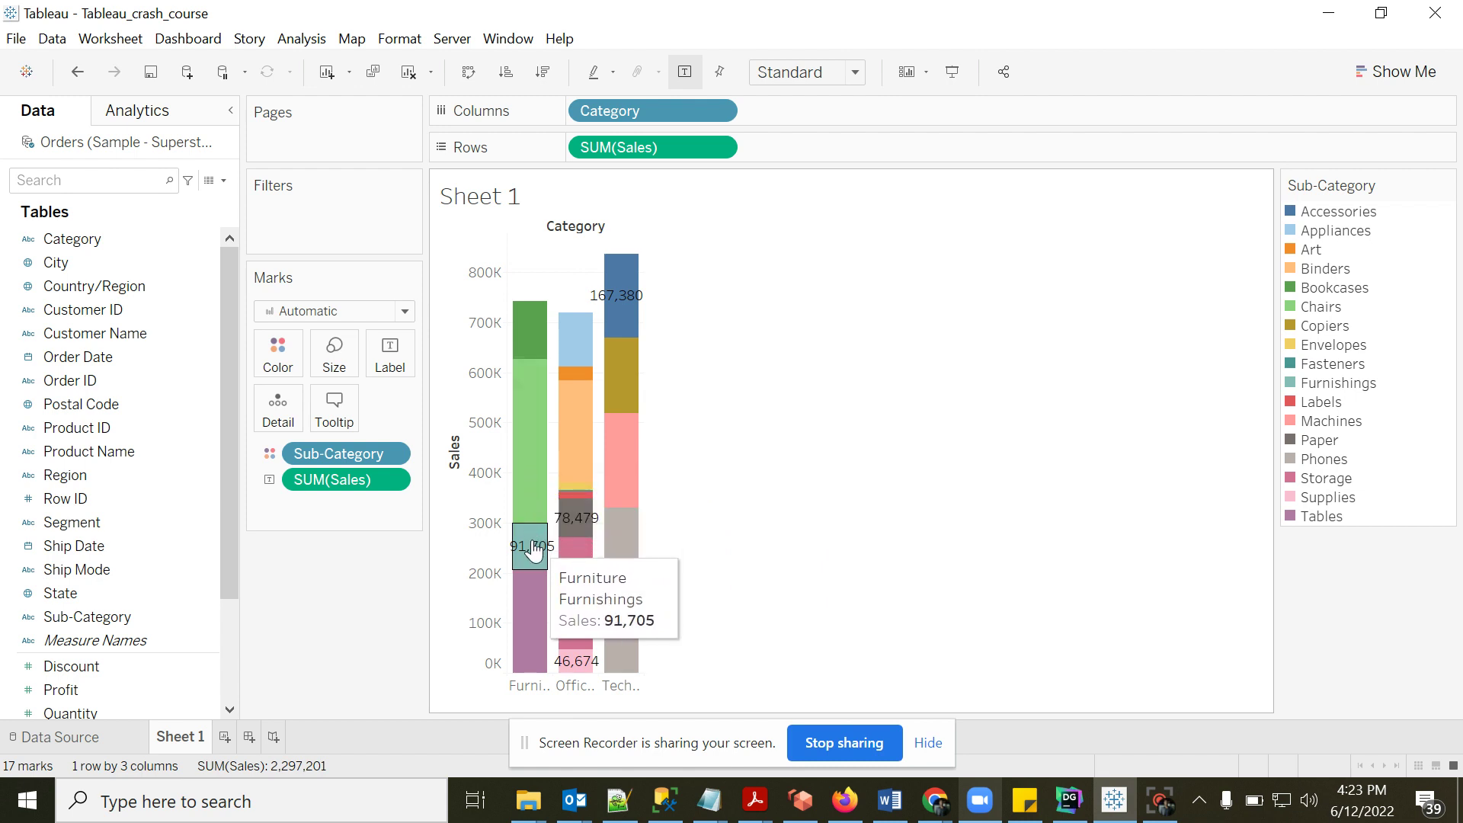
{"action": "left_click", "coordinate": [391, 355]}
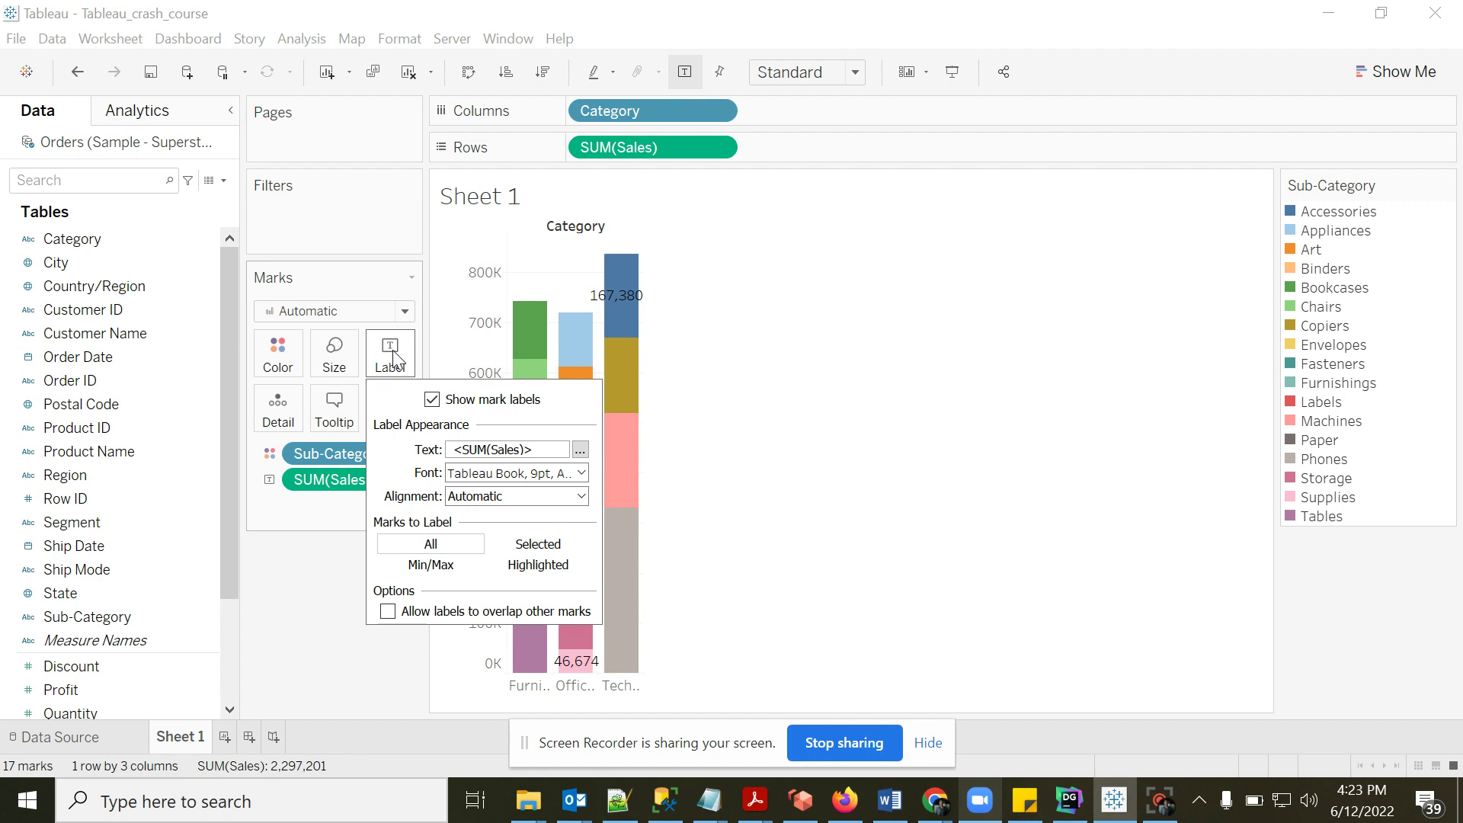
- Add 'Category:' and 'sub-category:' captions before the tooltip's field tokens
{"action": "left_click", "coordinate": [333, 411]}
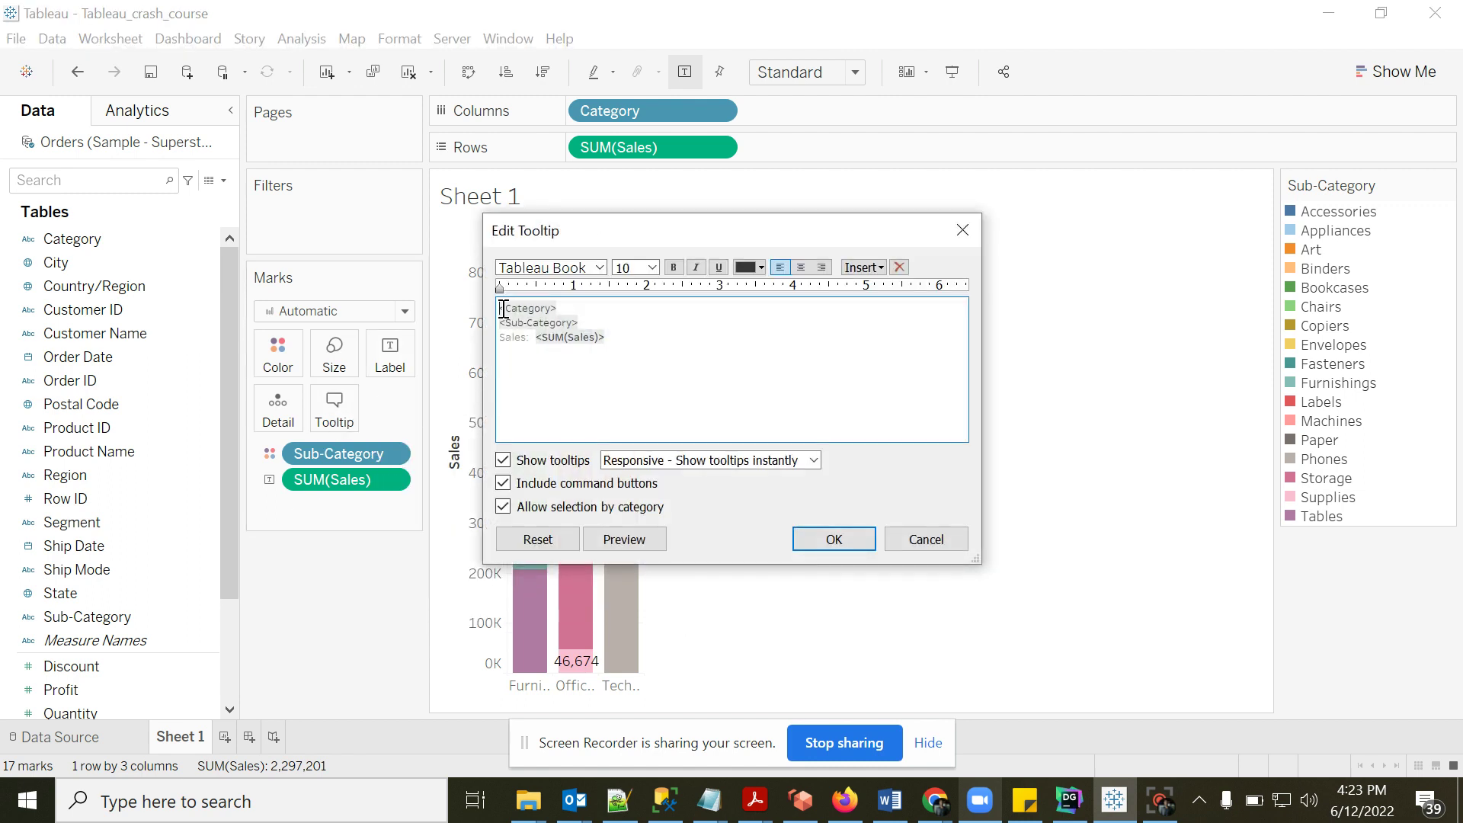
{"action": "type", "text": "Category"}
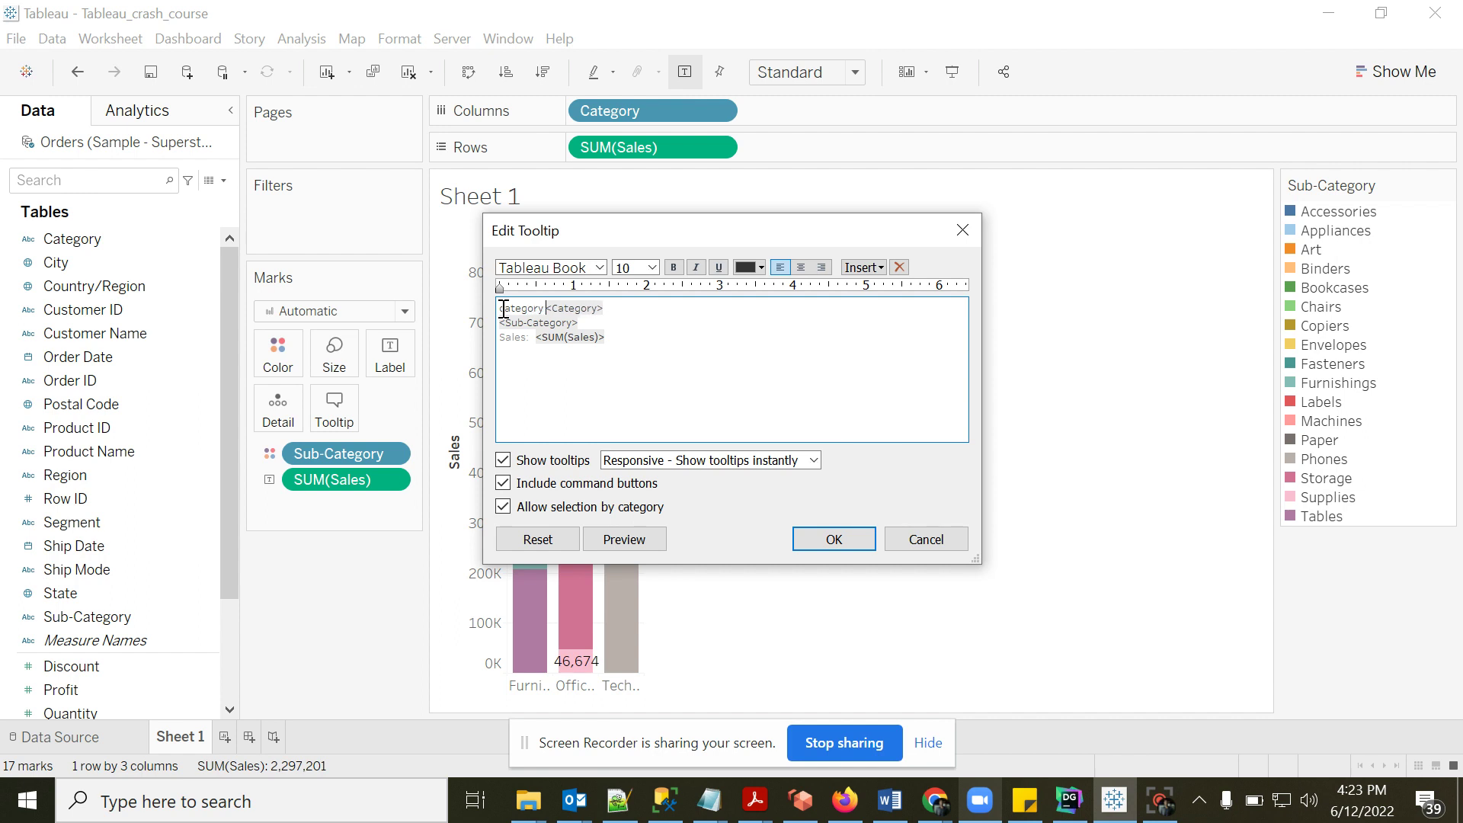
{"action": "type", "text": ": "}
{"action": "type", "text": "sub-categ"}
{"action": "type", "text": "ory:"}
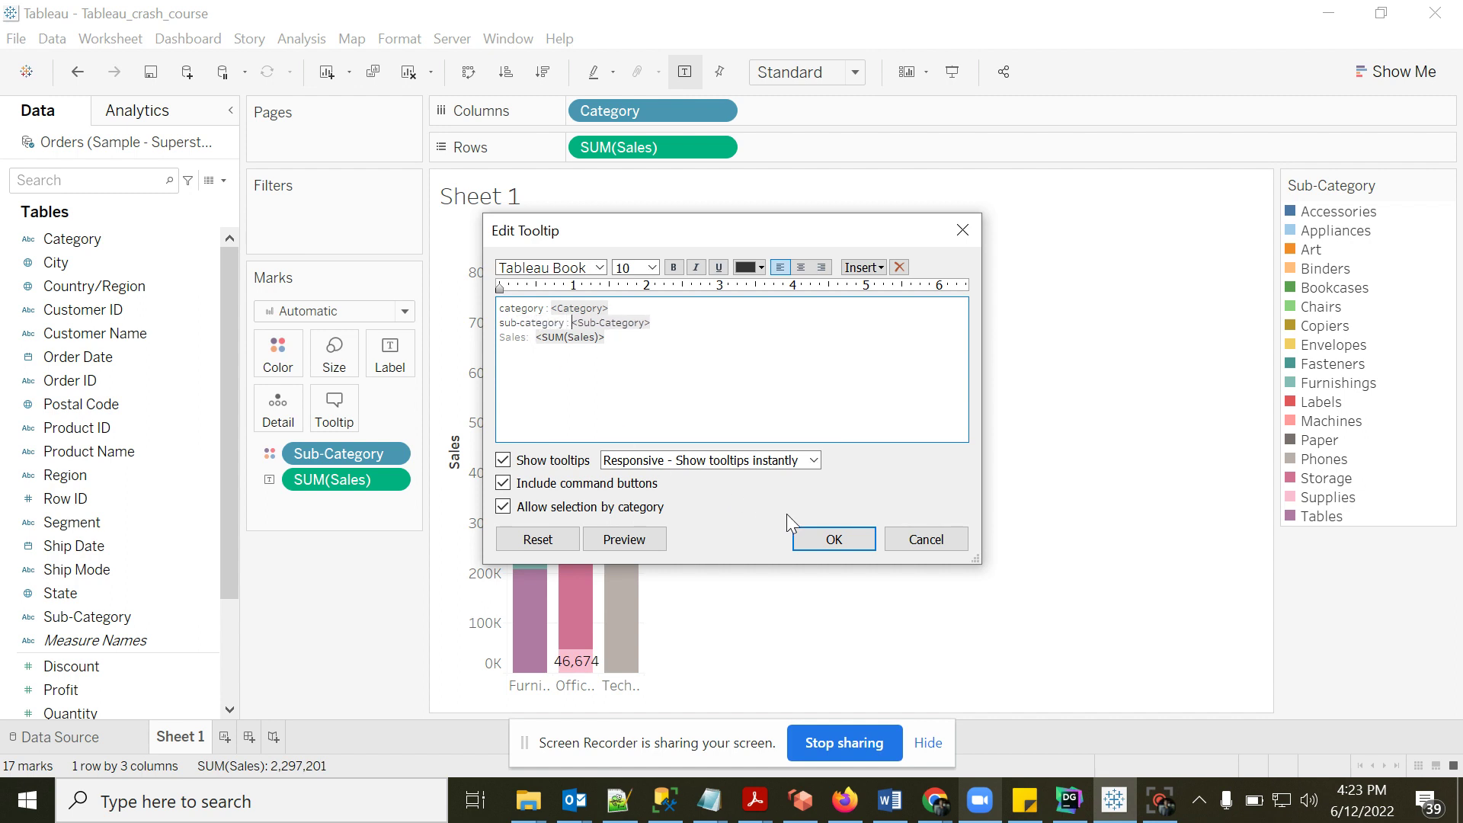
{"action": "left_click", "coordinate": [832, 539]}
{"action": "mouse_move", "coordinate": [564, 621]}
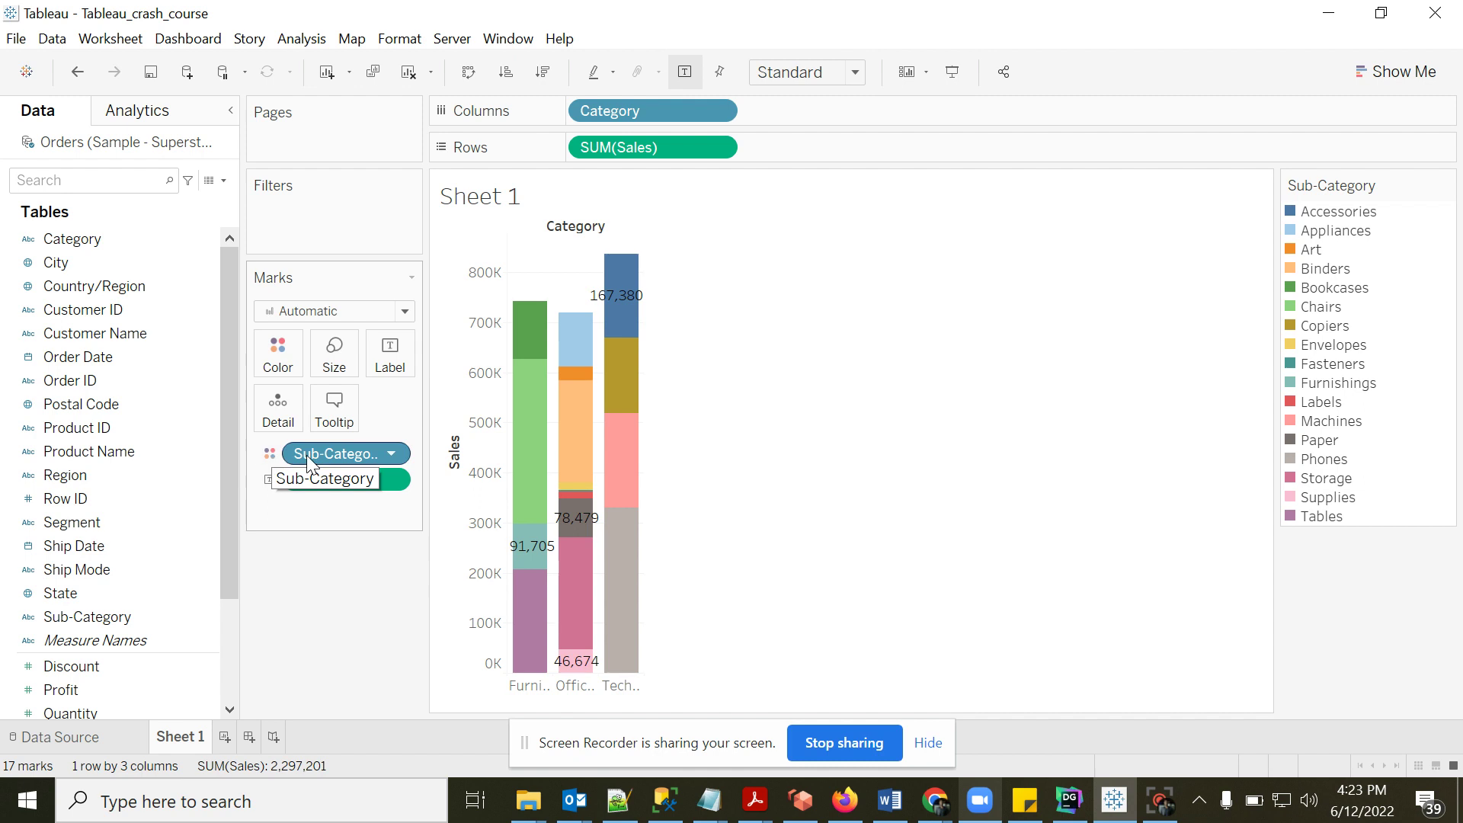
- Replace the Sub-Category colouring with Ship Mode, giving a four-class stacked legend
{"action": "left_click_drag", "start_coordinate": [333, 456], "coordinate": [345, 614]}
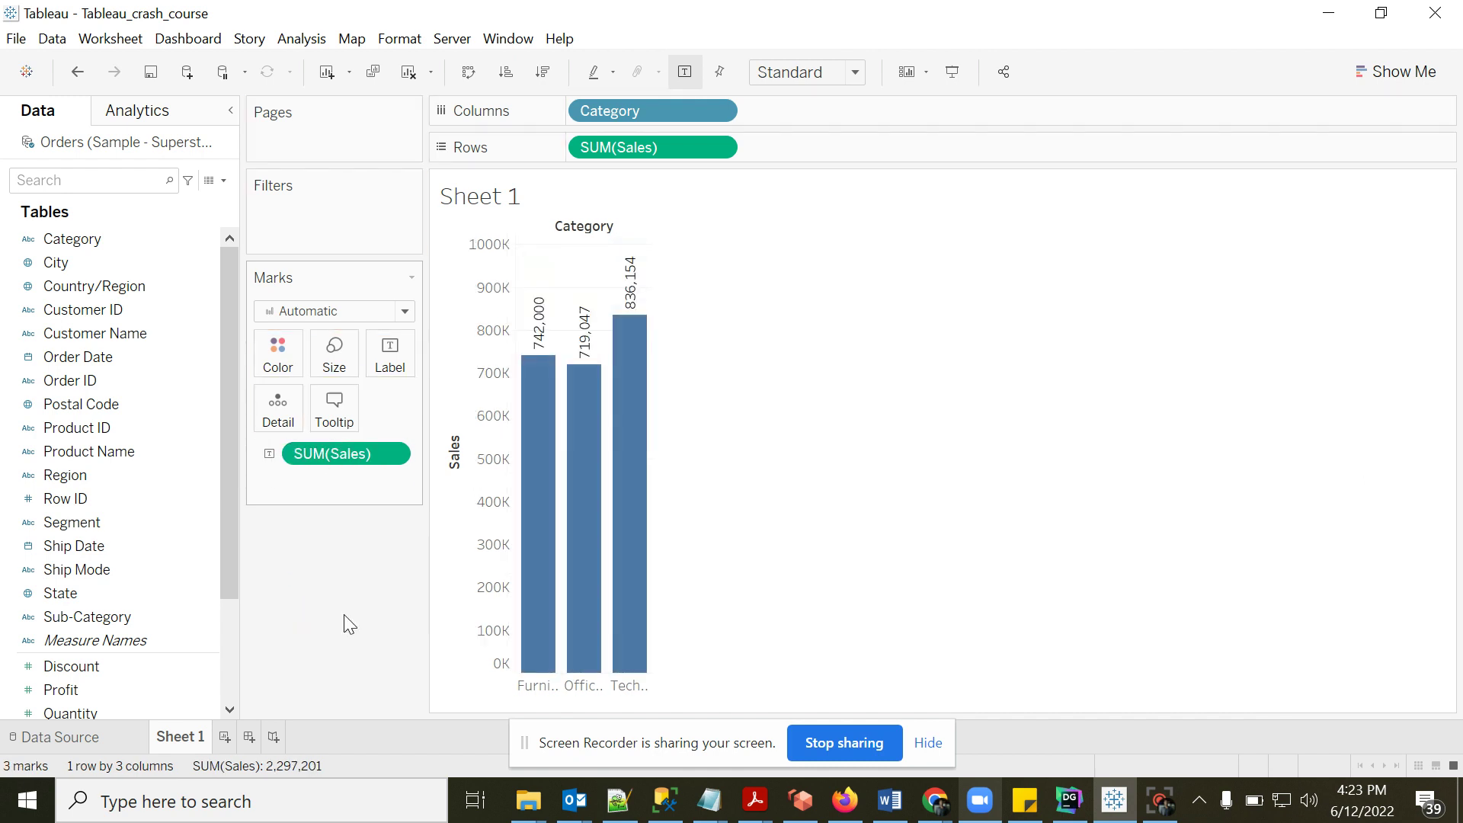
{"action": "left_click_drag", "start_coordinate": [227, 345], "coordinate": [193, 443]}
{"action": "left_click_drag", "start_coordinate": [93, 474], "coordinate": [276, 370]}
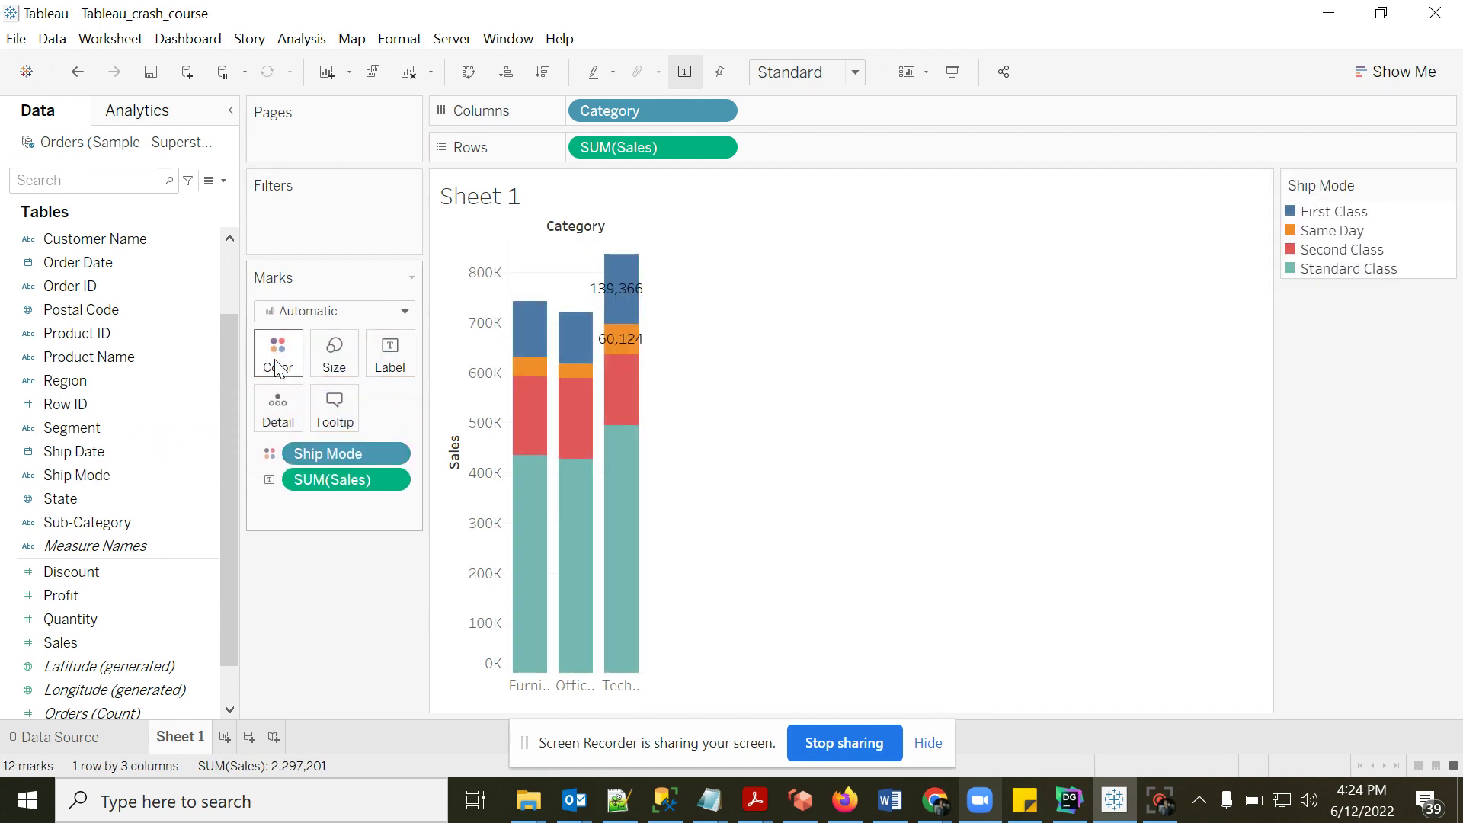
{"action": "mouse_move", "coordinate": [531, 374]}
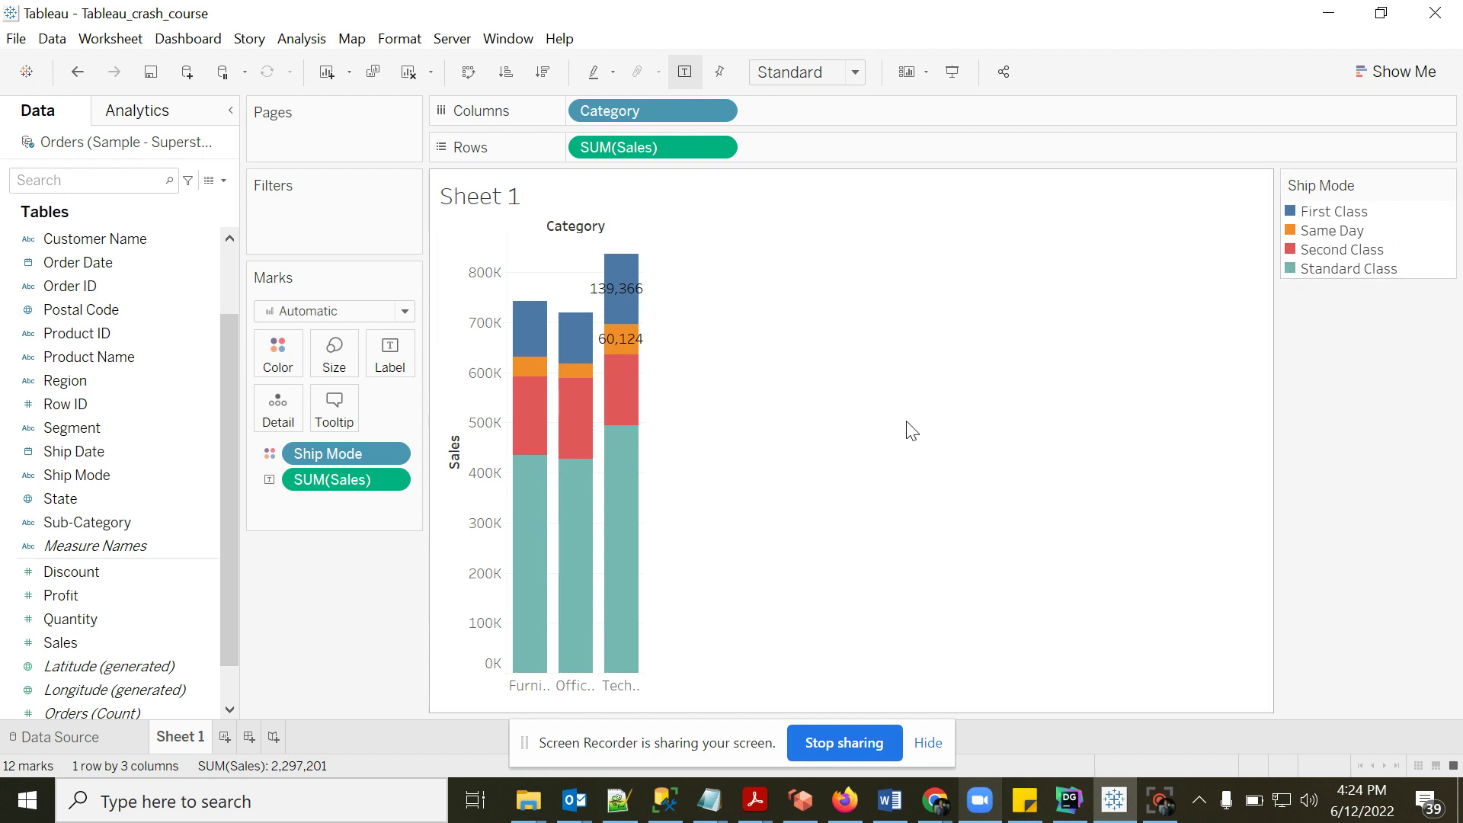
{"action": "mouse_move", "coordinate": [528, 556]}
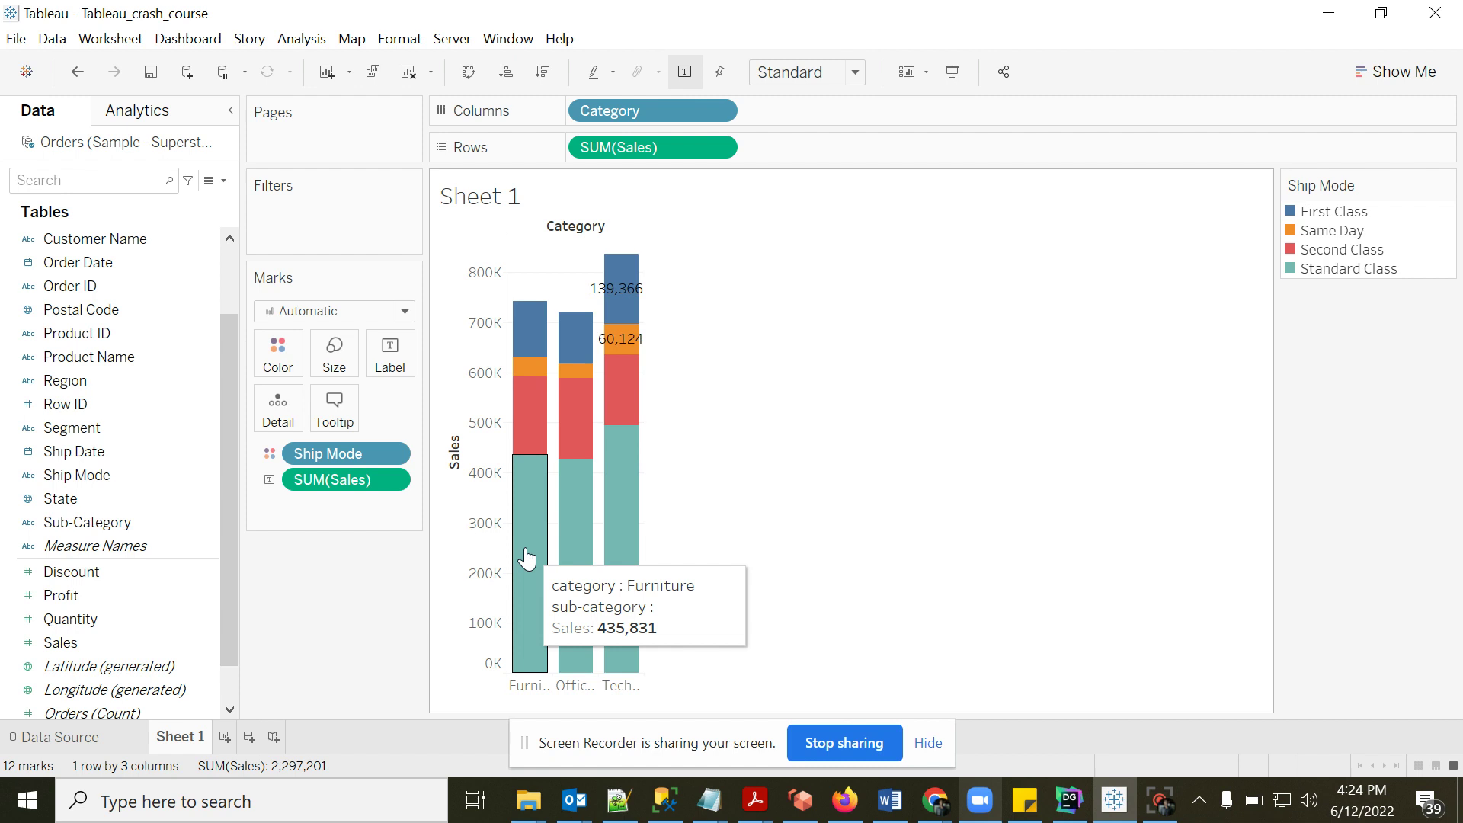
- Change the tooltip label 'sub-category' to 'ship mode' and insert the Ship Mode field after it
{"action": "left_click", "coordinate": [339, 423]}
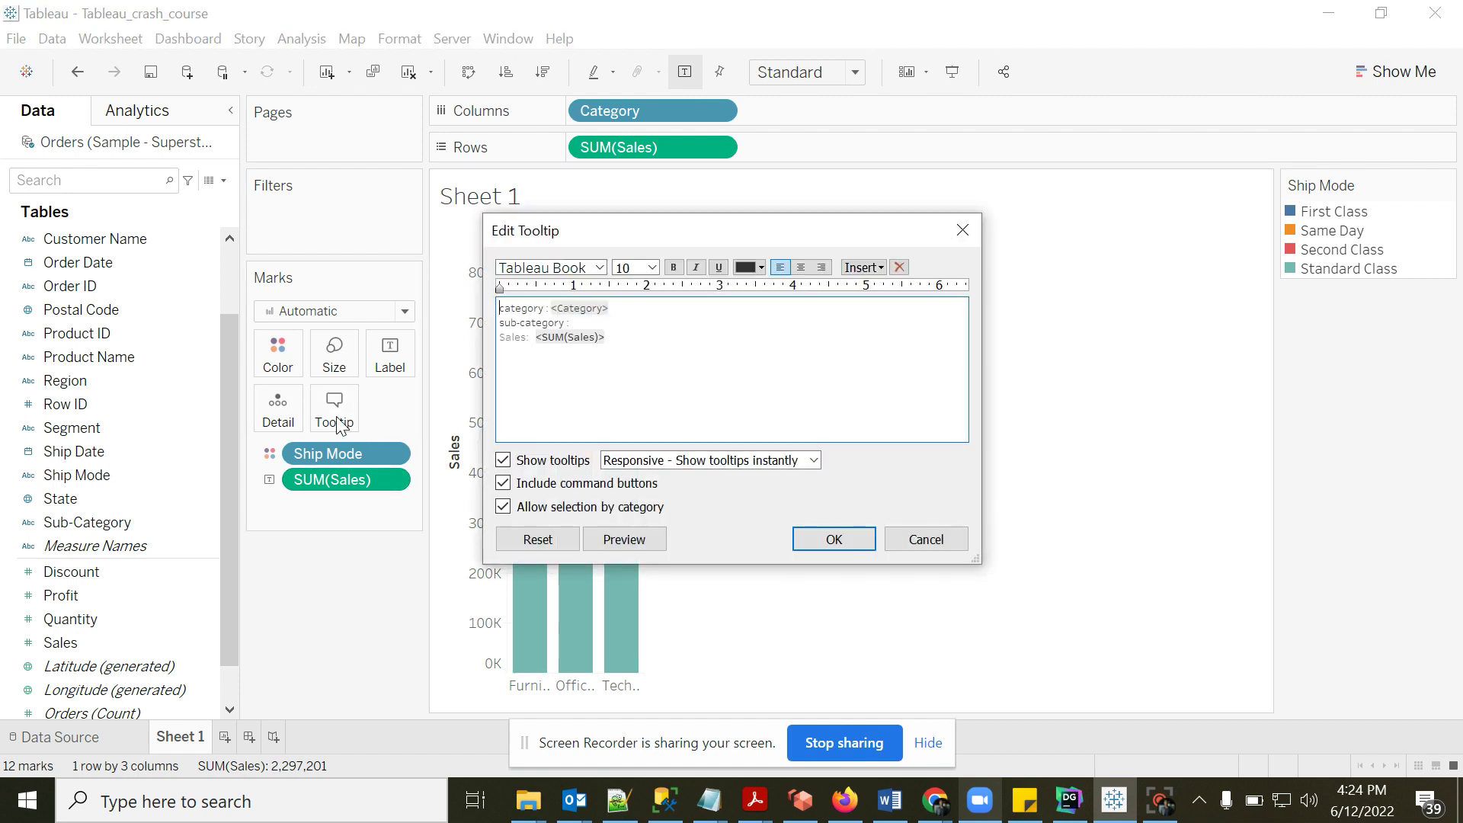
{"action": "double_click", "coordinate": [565, 322]}
{"action": "type", "text": "hip mode"}
{"action": "key", "text": "Home"}
{"action": "type", "text": "s"}
{"action": "left_click", "coordinate": [864, 267]}
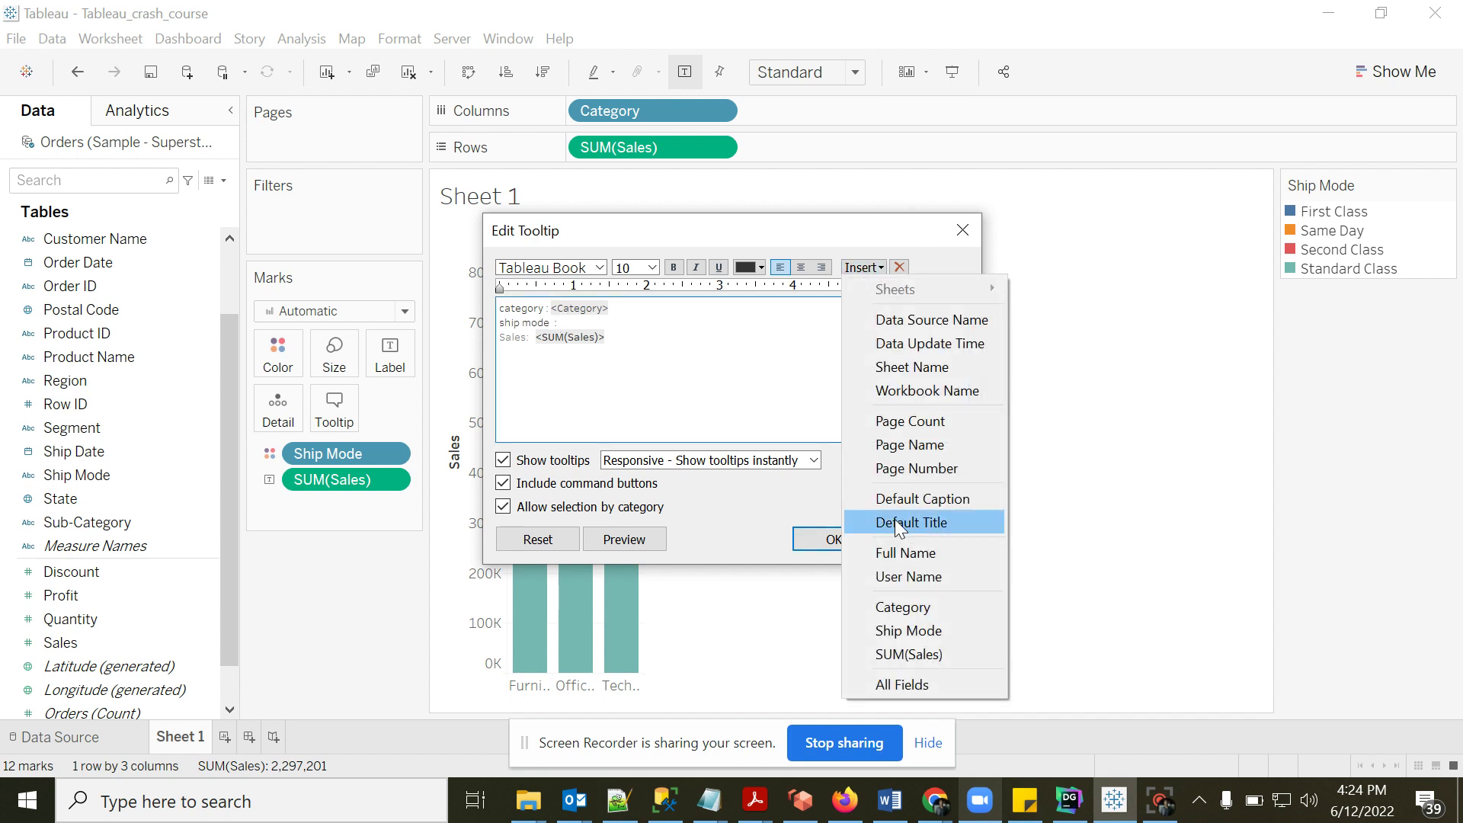
{"action": "left_click", "coordinate": [907, 630]}
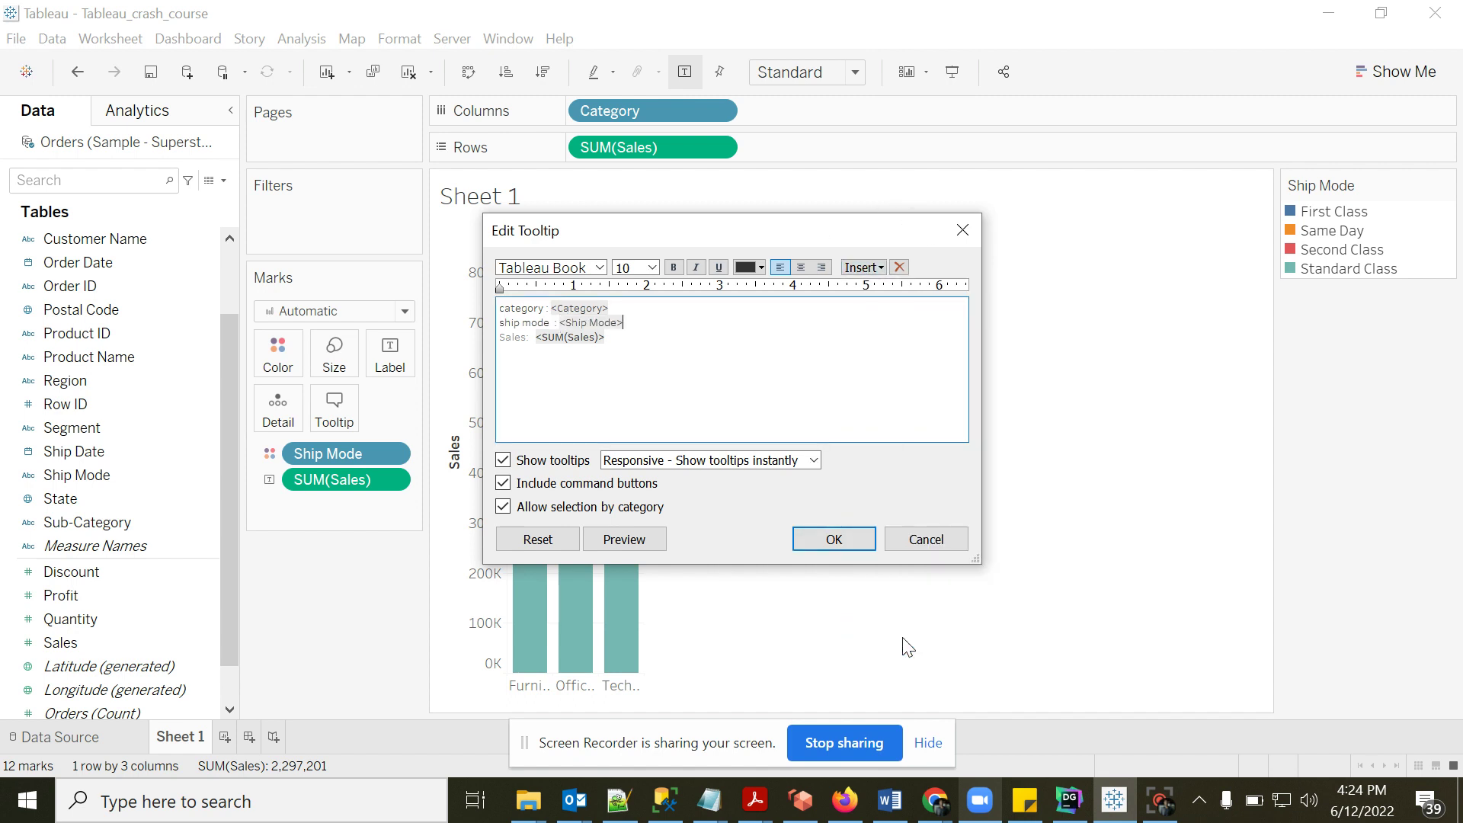
{"action": "left_click", "coordinate": [831, 539]}
{"action": "mouse_move", "coordinate": [523, 428]}
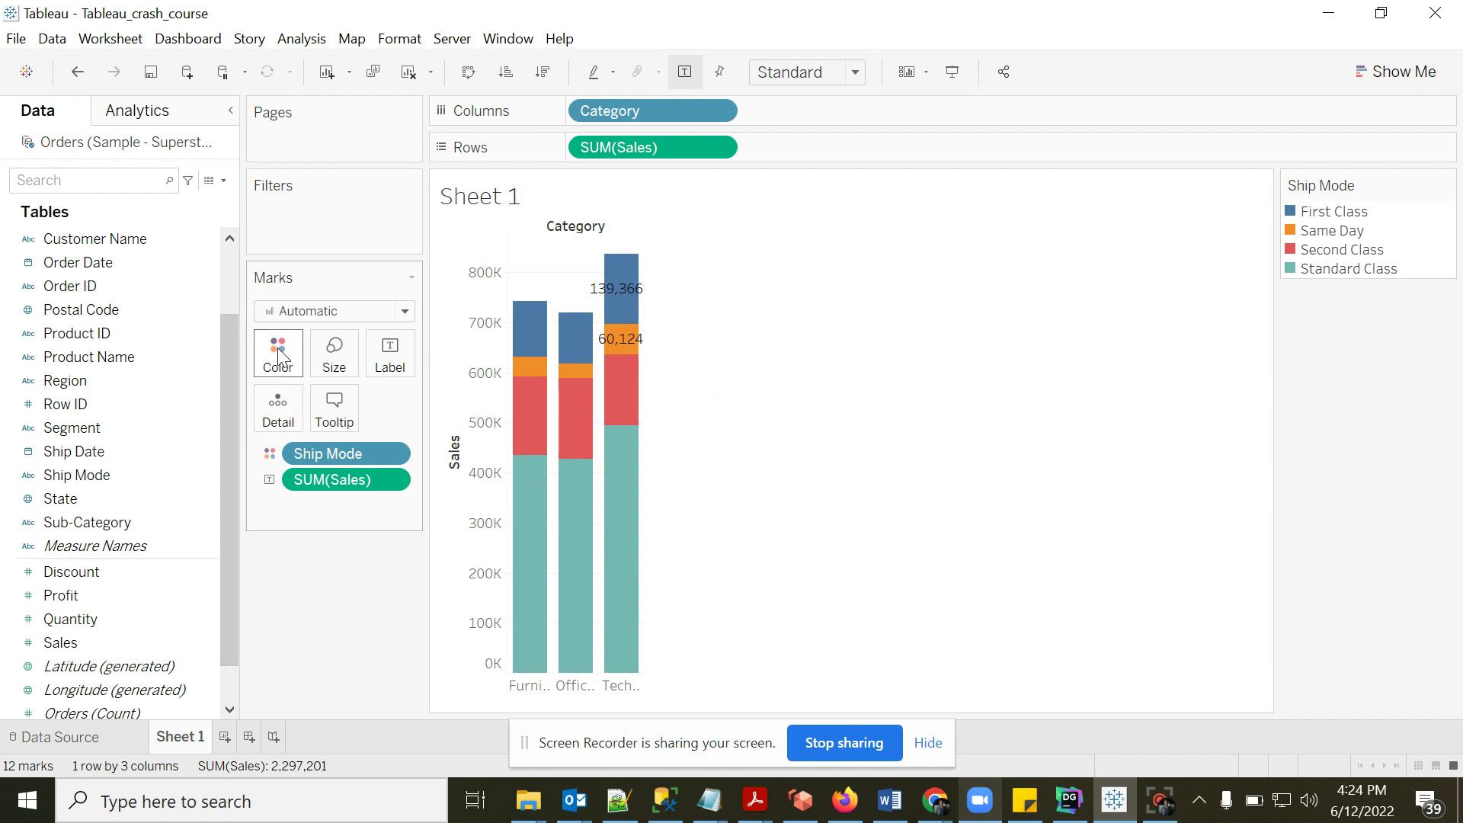
{"action": "left_click", "coordinate": [1073, 806]}
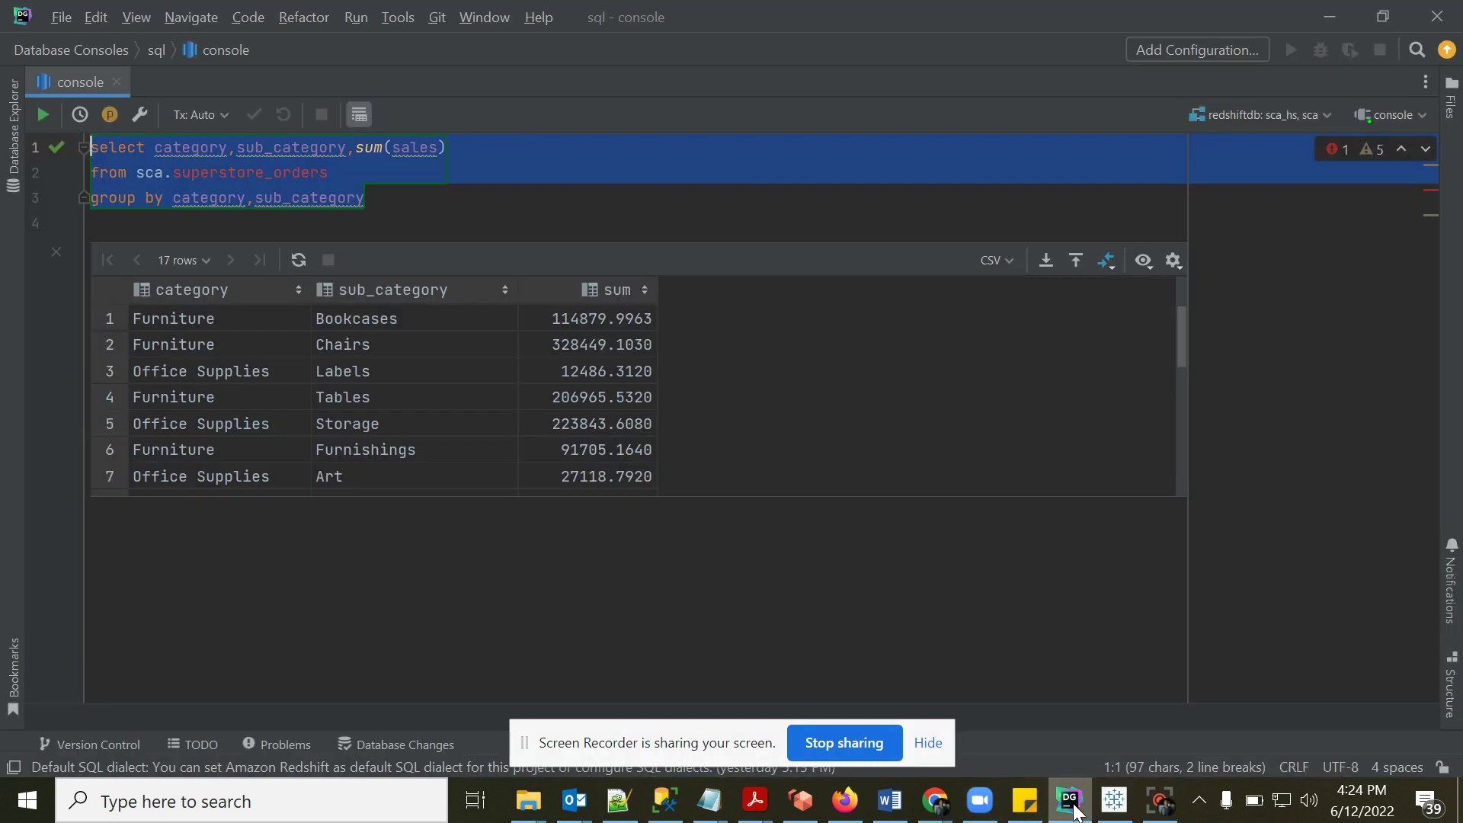
- Replace sub_category with ship_mode in the SELECT and GROUP BY clauses and run the query
{"action": "double_click", "coordinate": [282, 146]}
{"action": "type", "text": "ship_"}
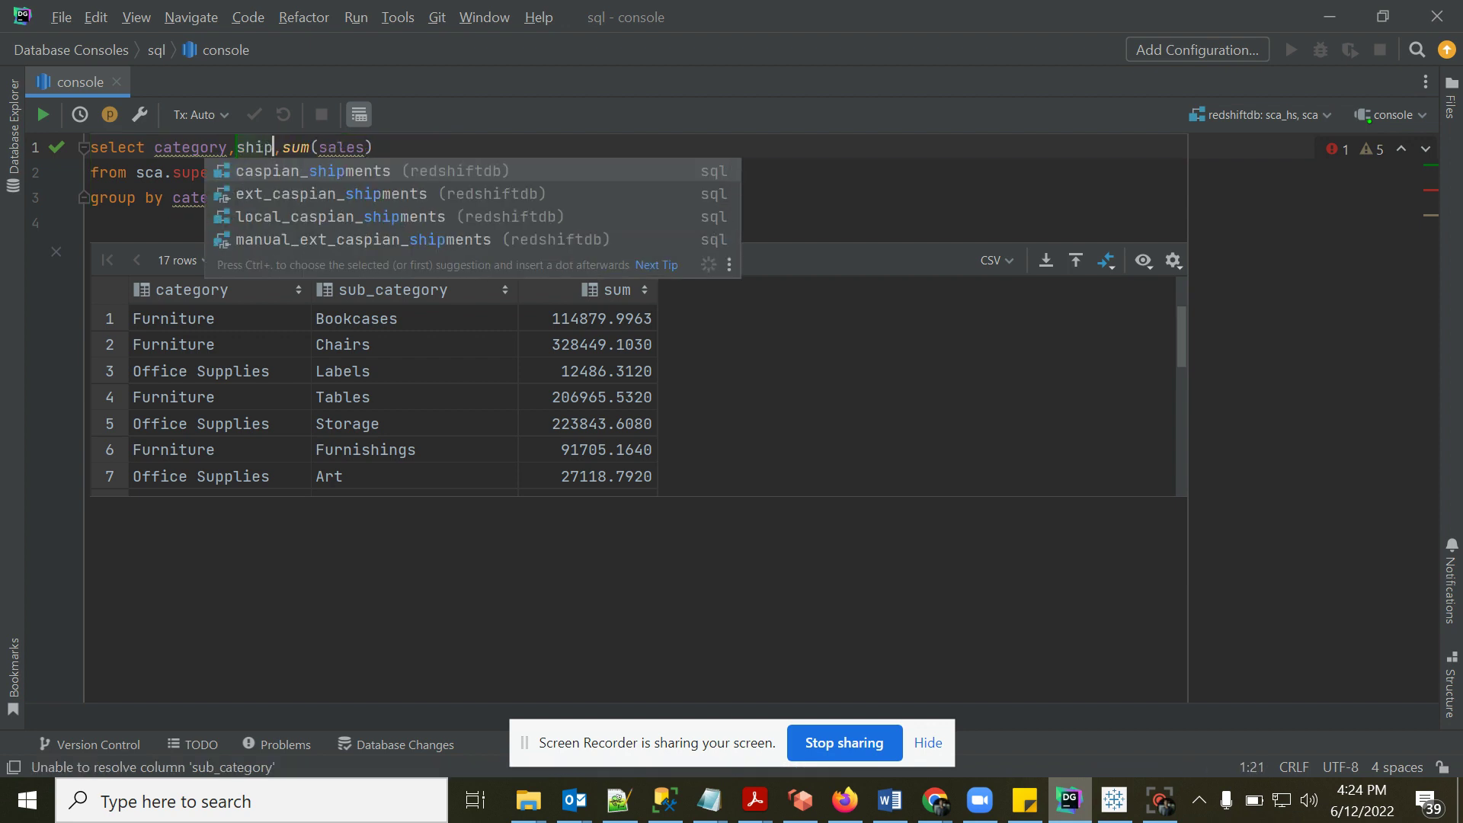
{"action": "type", "text": "mode"}
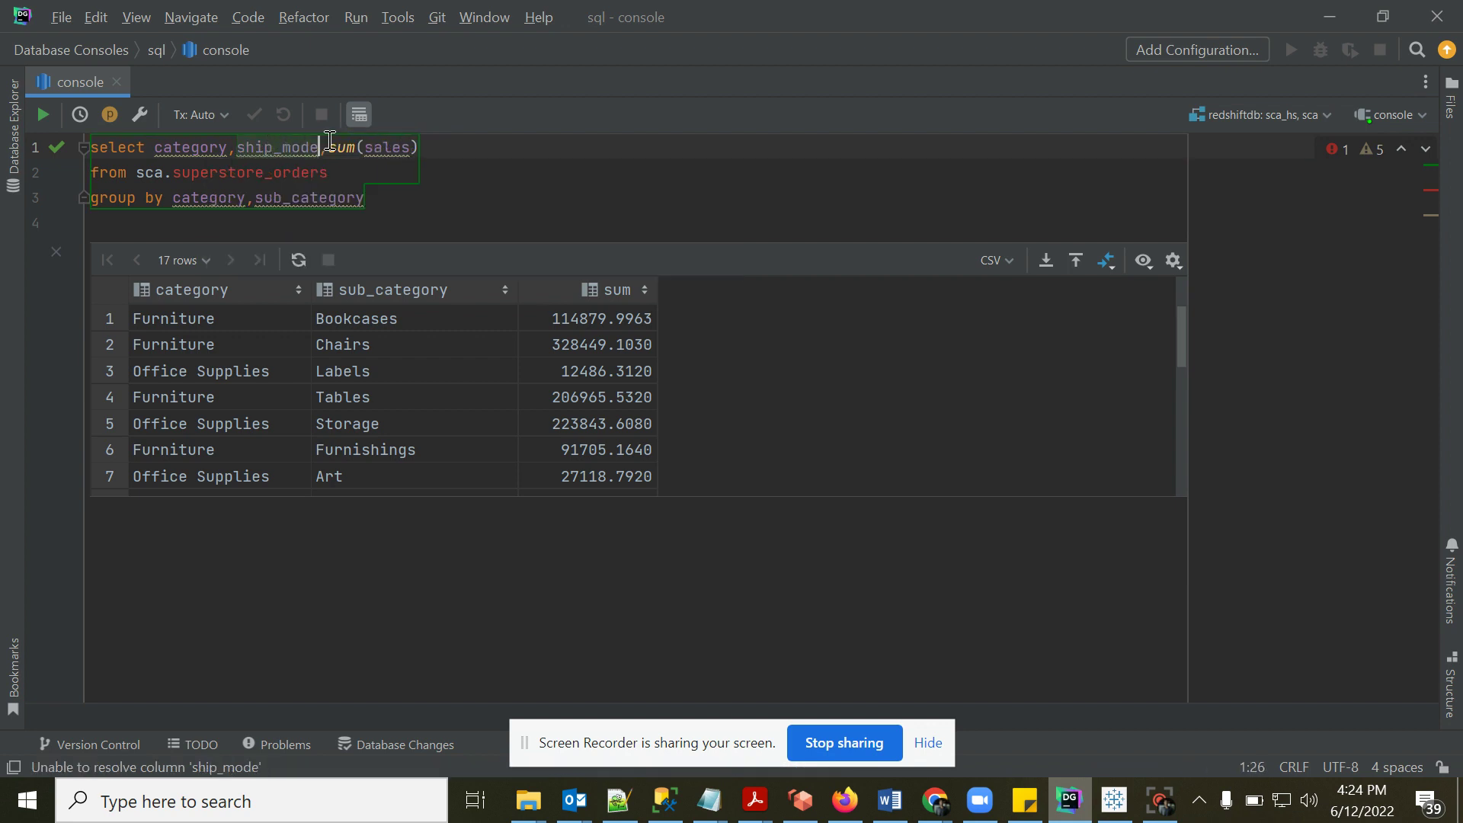
{"action": "double_click", "coordinate": [289, 145]}
{"action": "key", "text": "ctrl+c"}
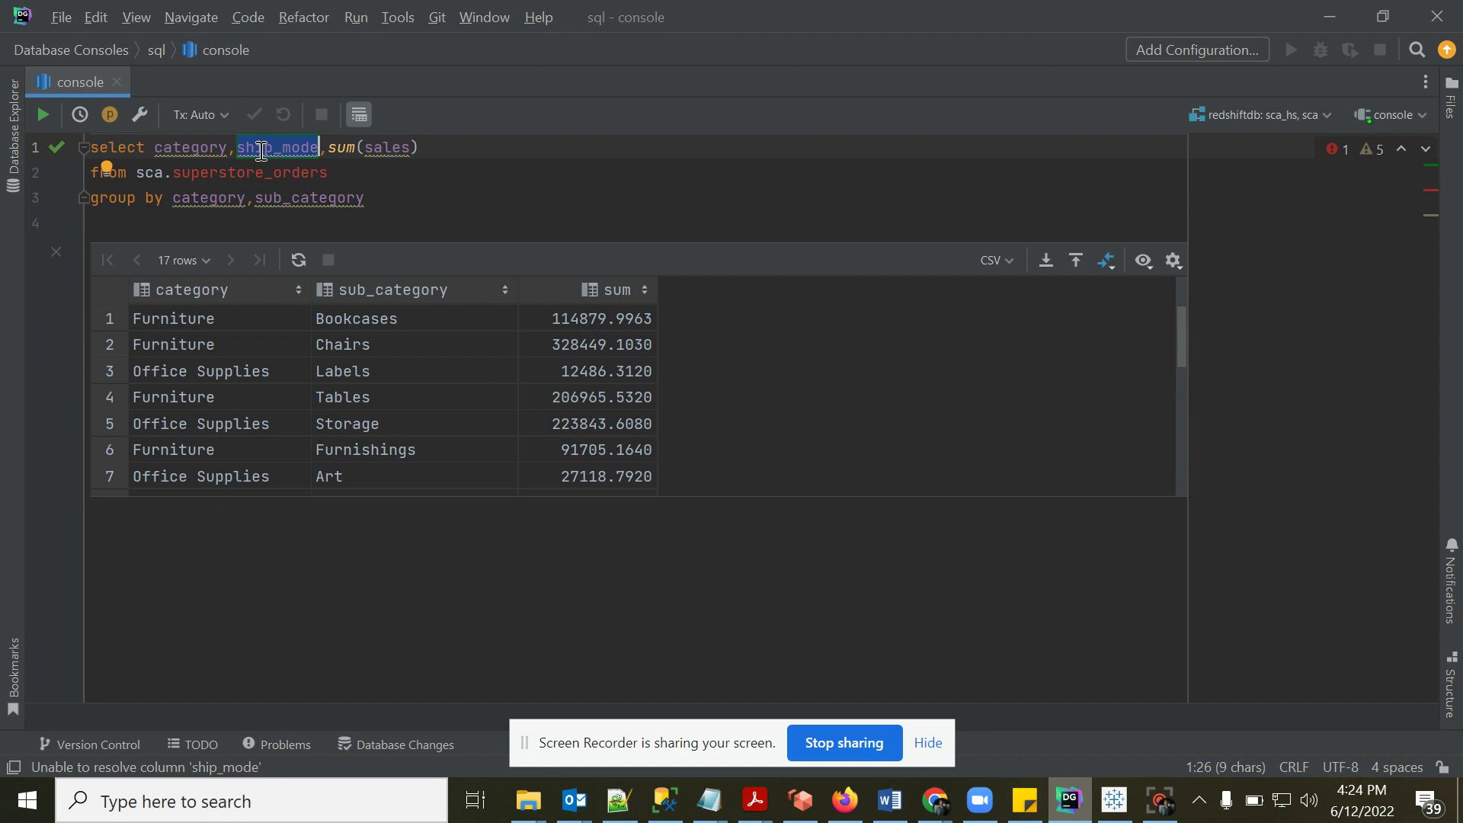
{"action": "double_click", "coordinate": [289, 195]}
{"action": "key", "text": "ctrl+v"}
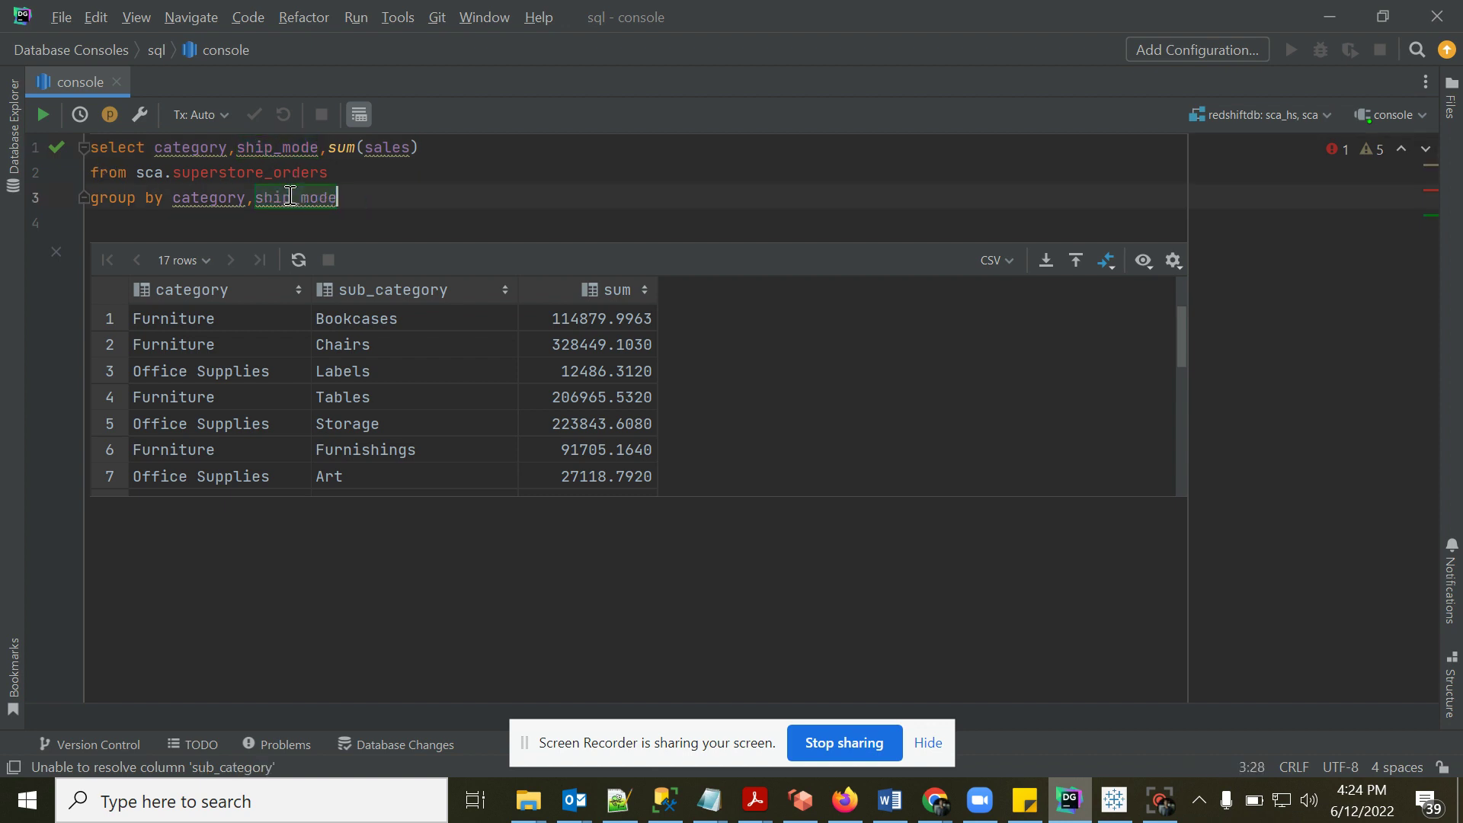
{"action": "key", "text": "ctrl+a"}
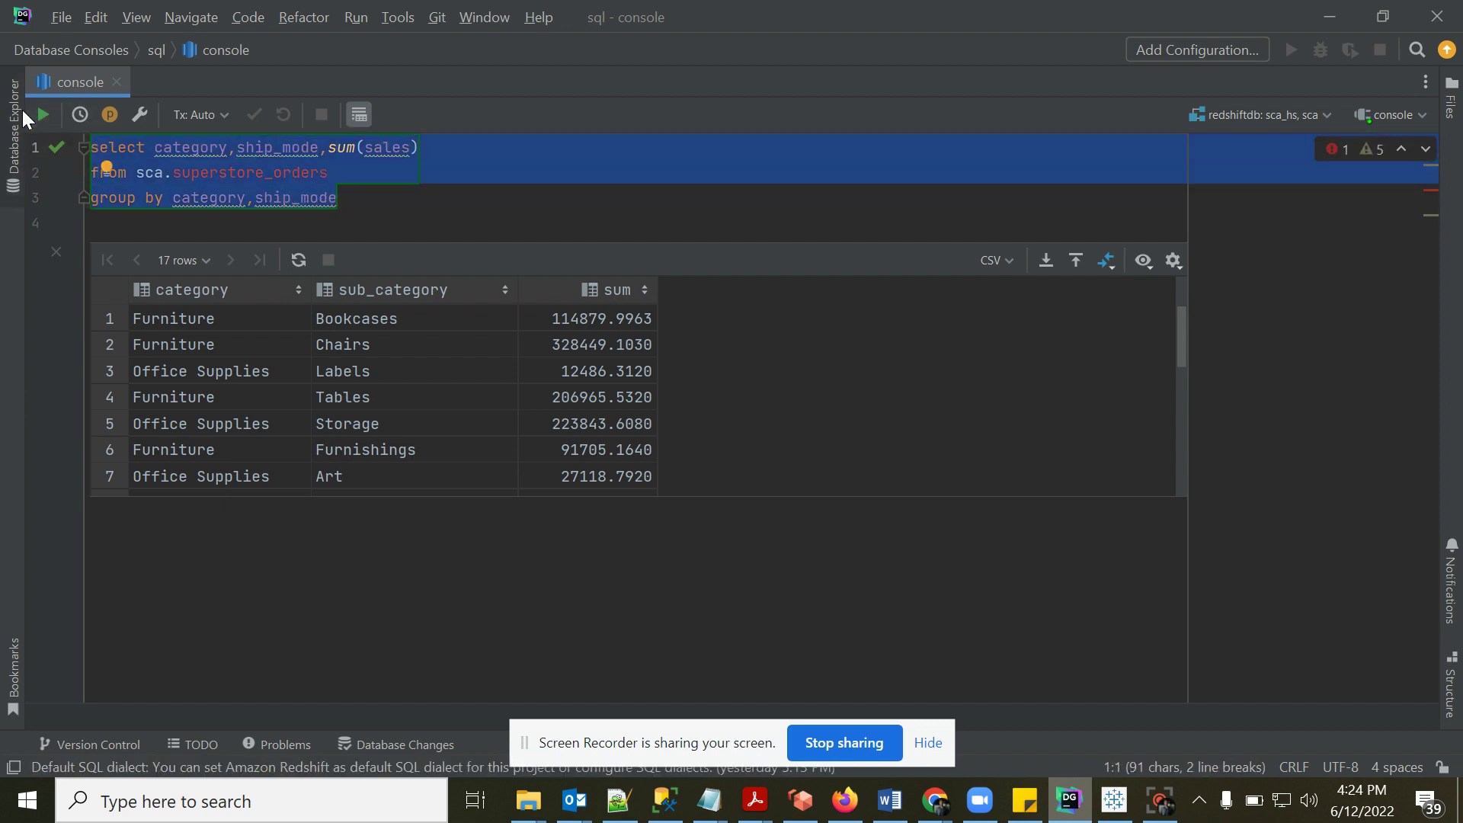
{"action": "left_click", "coordinate": [45, 115]}
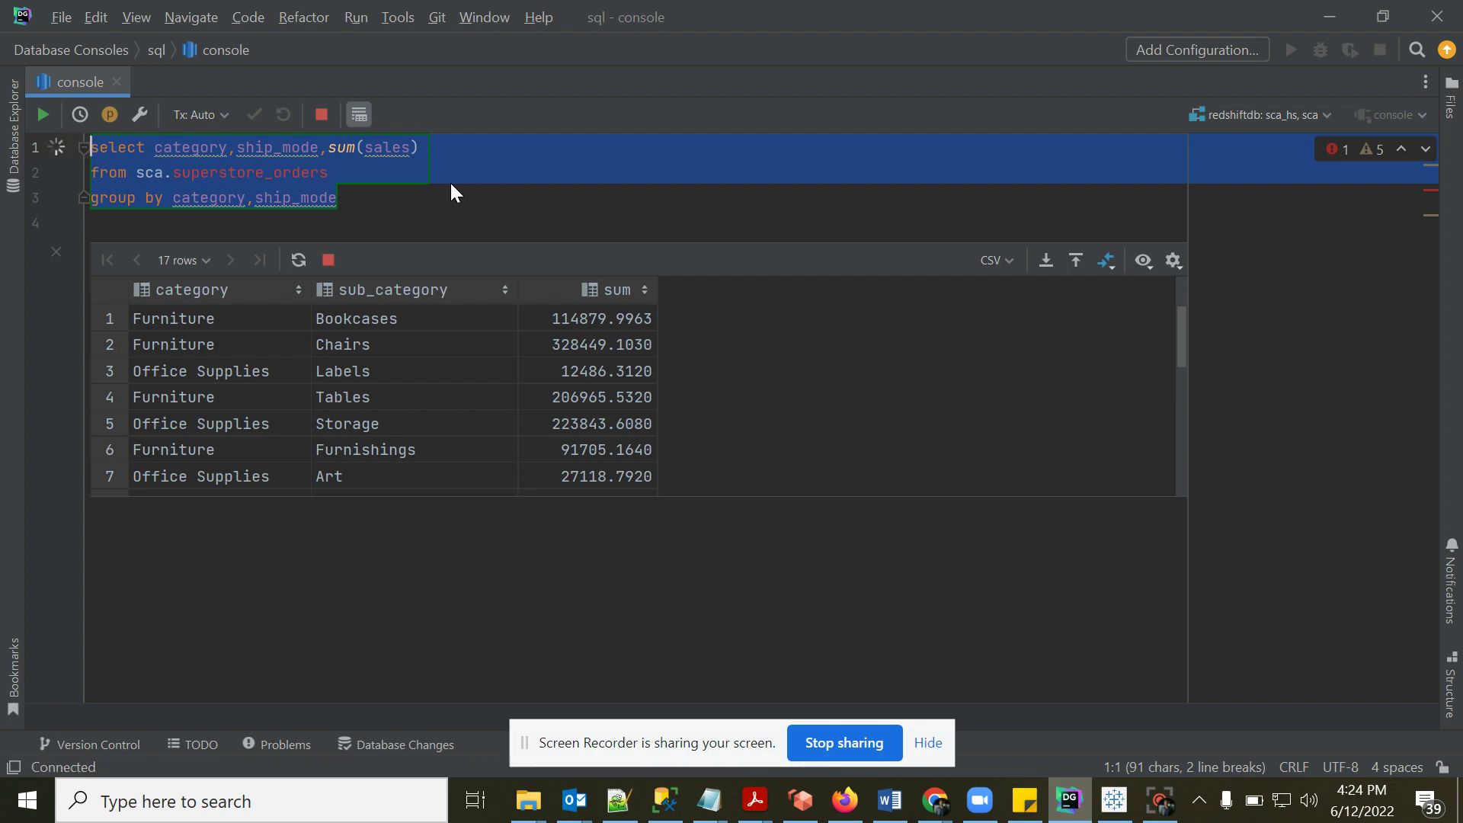
- Compare the Tableau chart with the new 12-row result, then return to DataGrip
{"action": "left_click", "coordinate": [1114, 800]}
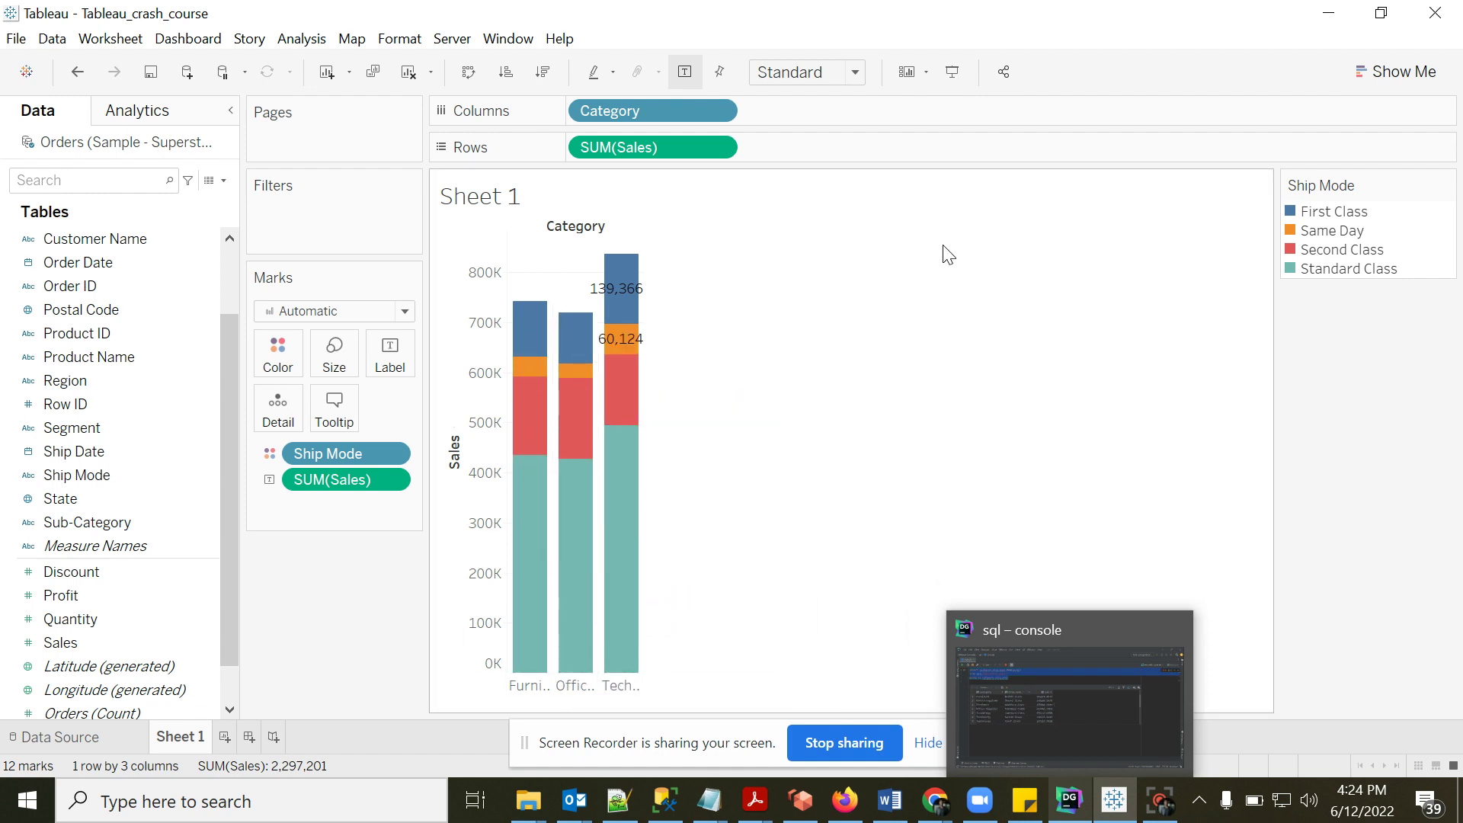
{"action": "left_click", "coordinate": [1069, 811]}
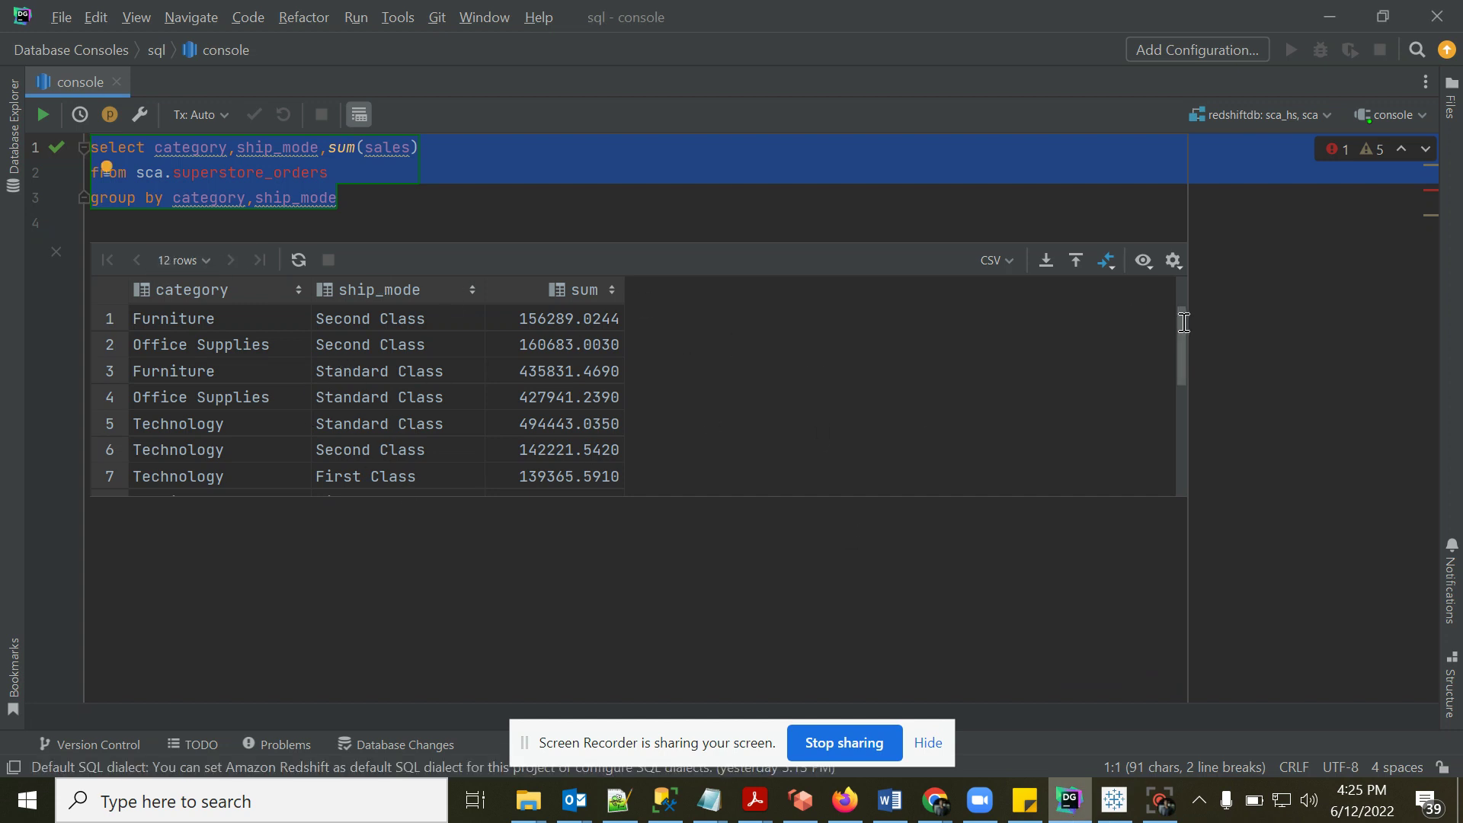
{"action": "left_click_drag", "start_coordinate": [1180, 317], "coordinate": [1177, 320]}
- Change the Ship Mode pill in the Marks card from Color to Size
{"action": "left_click", "coordinate": [1114, 801]}
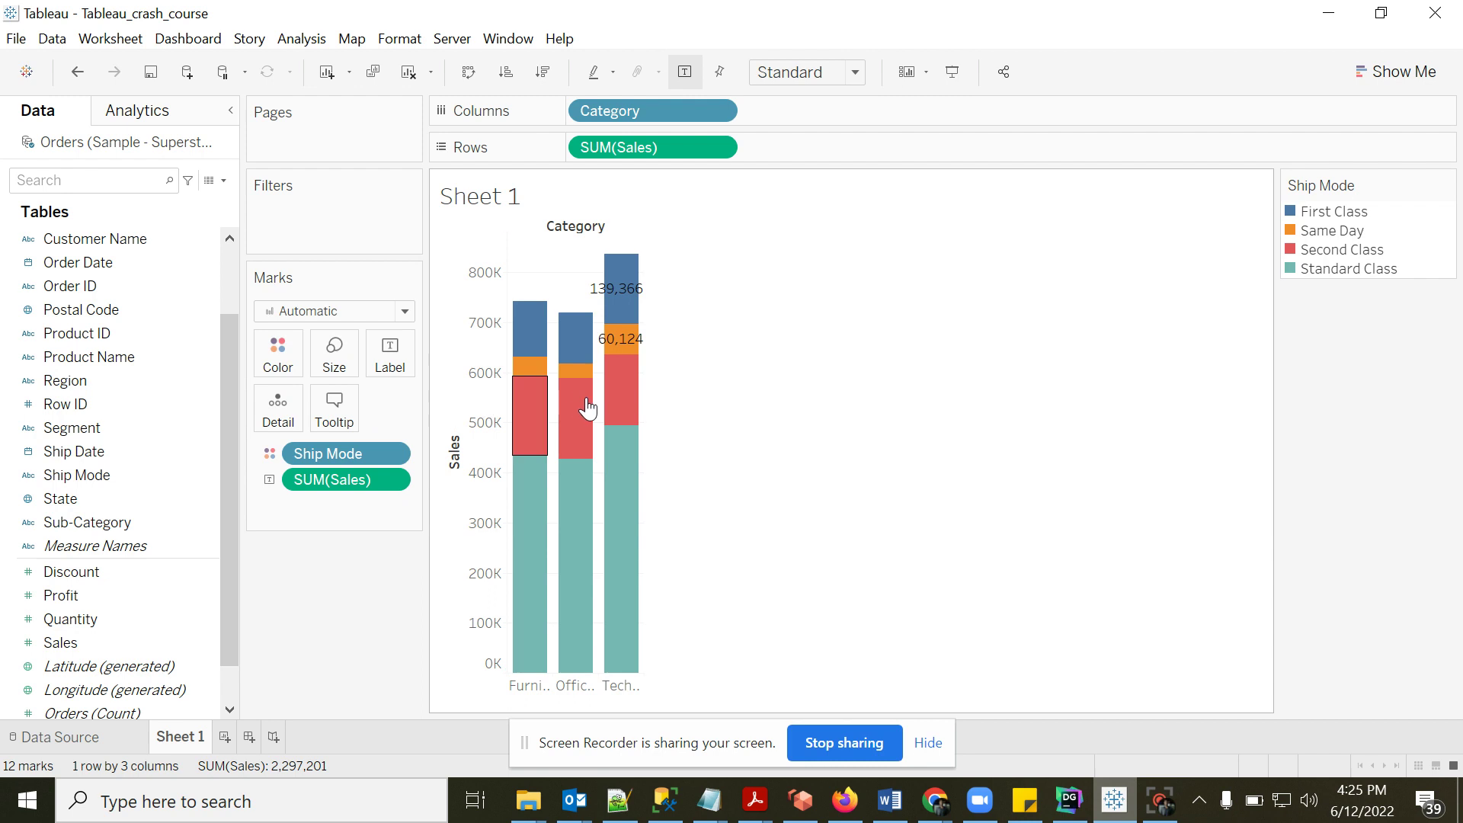
{"action": "left_click", "coordinate": [272, 453]}
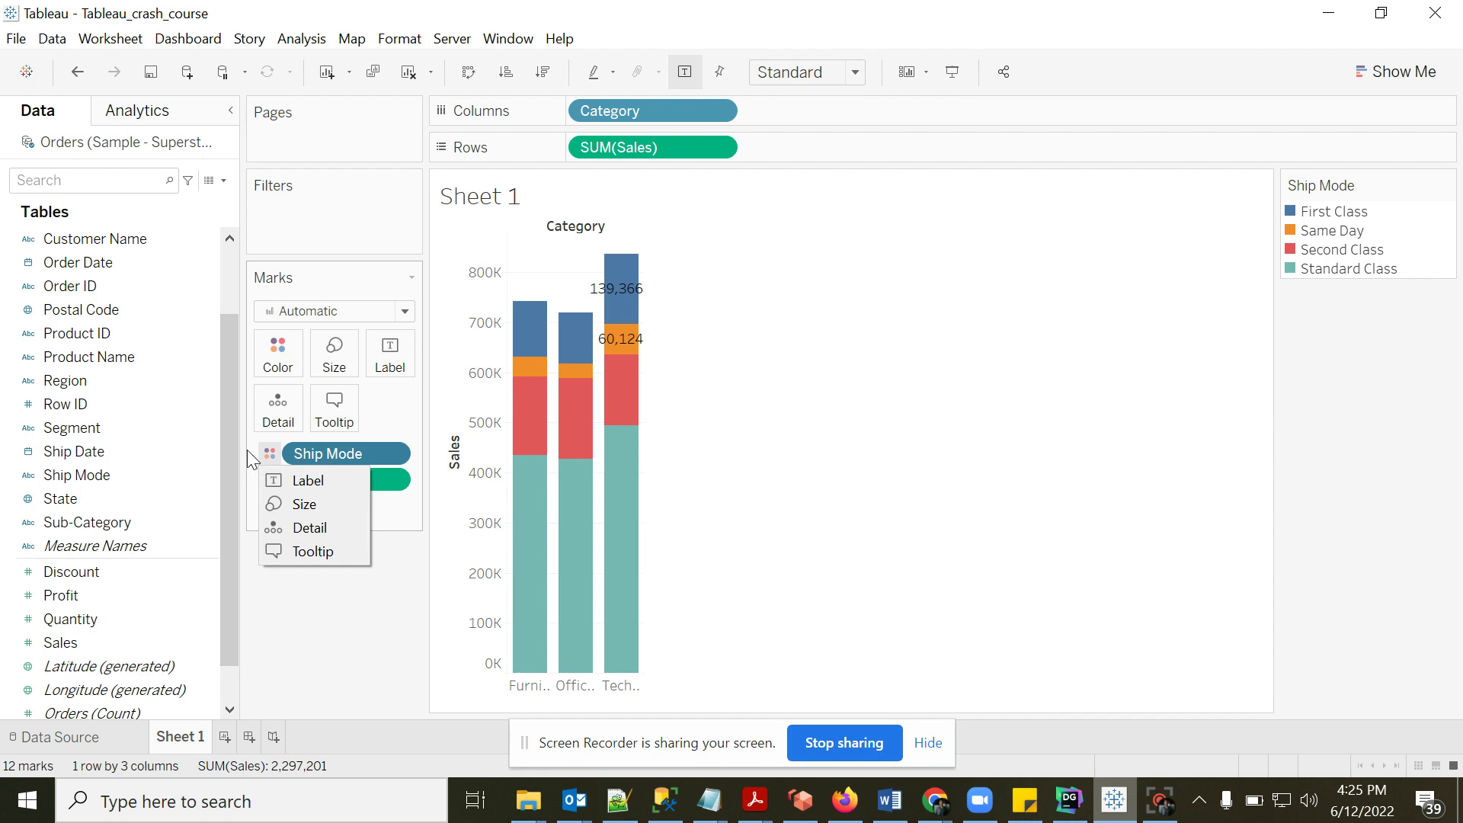
{"action": "left_click", "coordinate": [287, 504]}
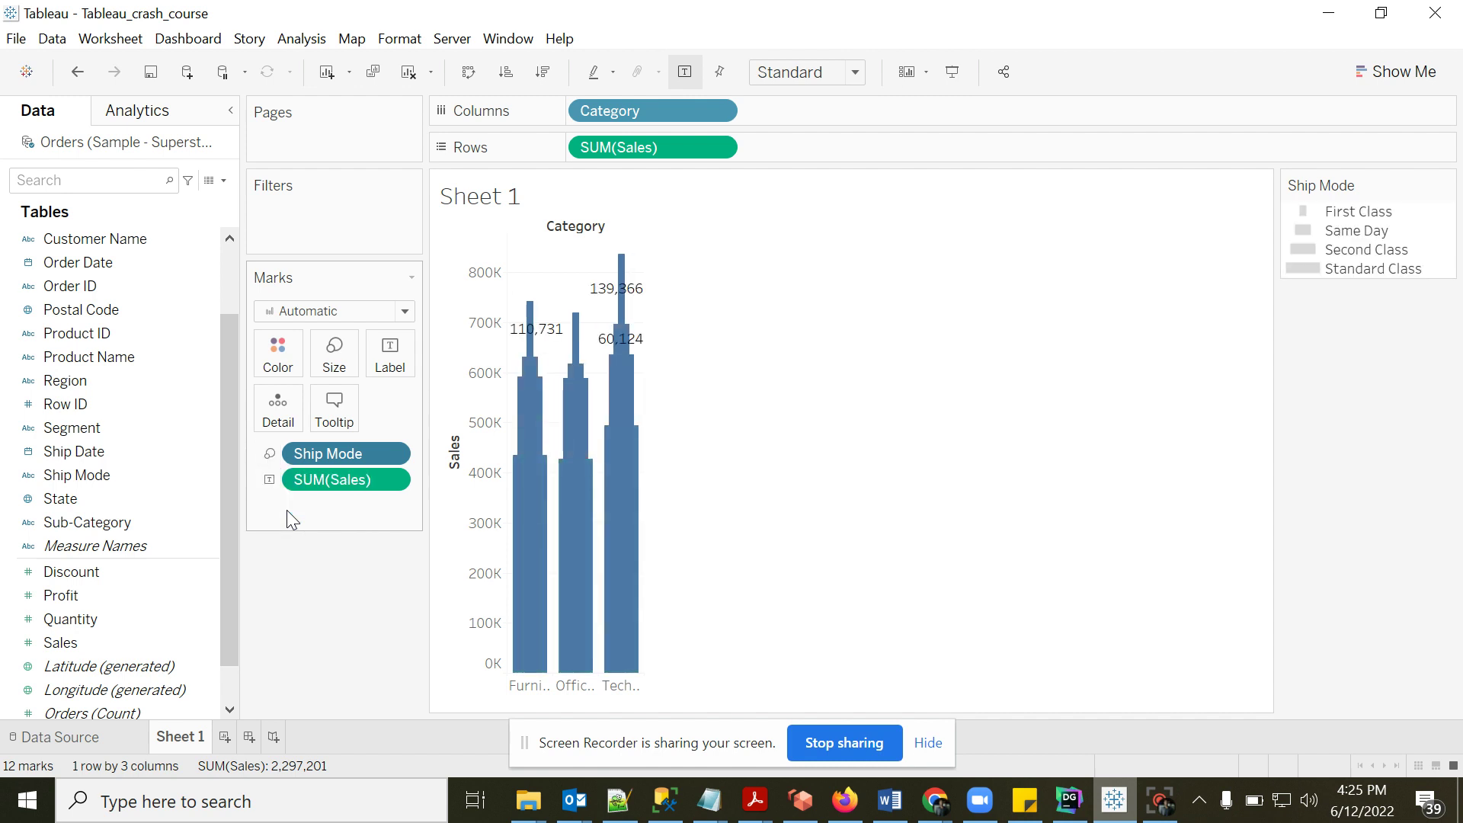
{"action": "mouse_move", "coordinate": [541, 610]}
{"action": "left_click", "coordinate": [270, 454]}
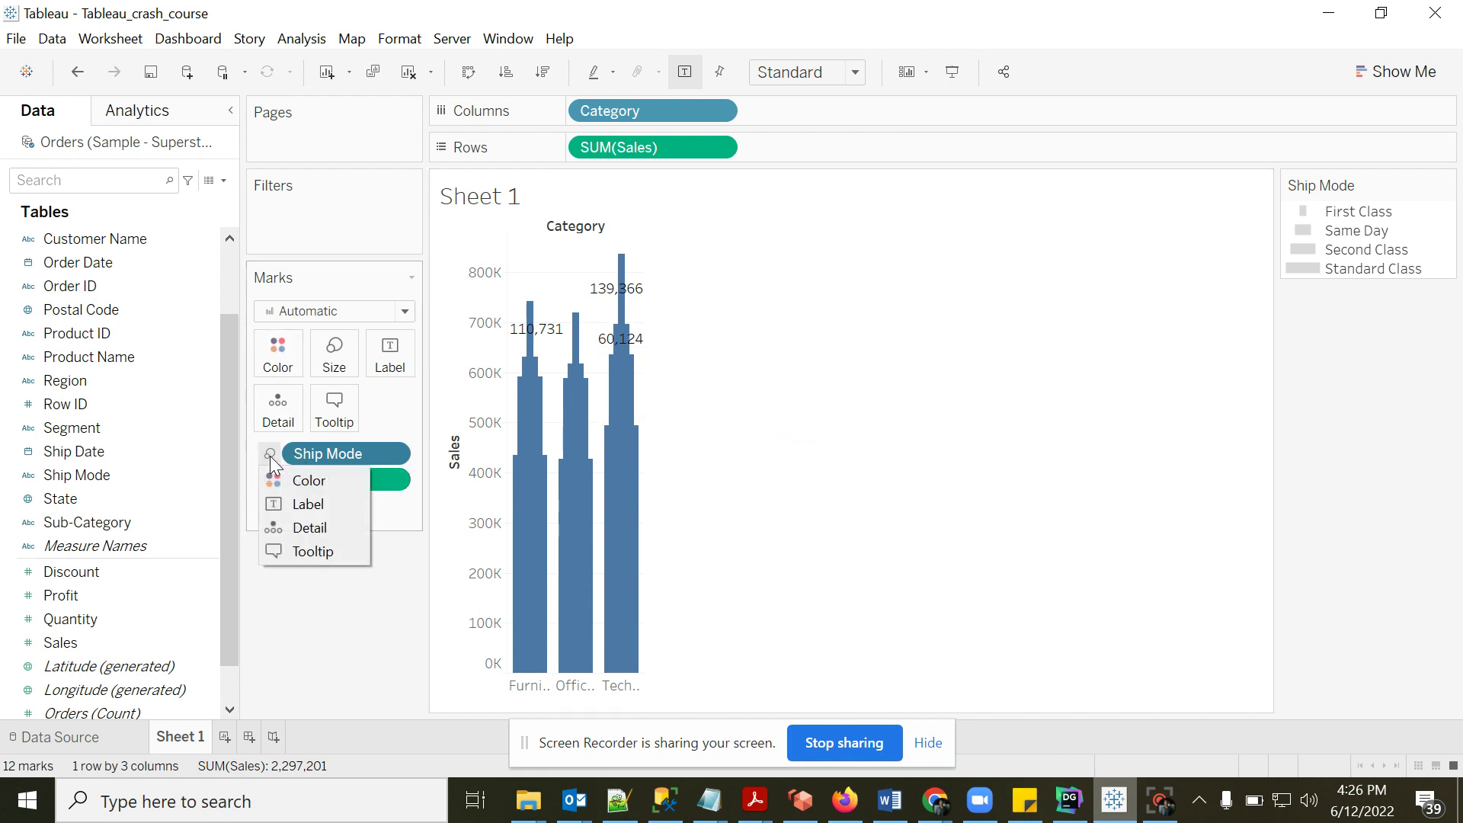
- Set Ship Mode to Detail and check the tooltips on the bar segments
{"action": "left_click", "coordinate": [304, 529]}
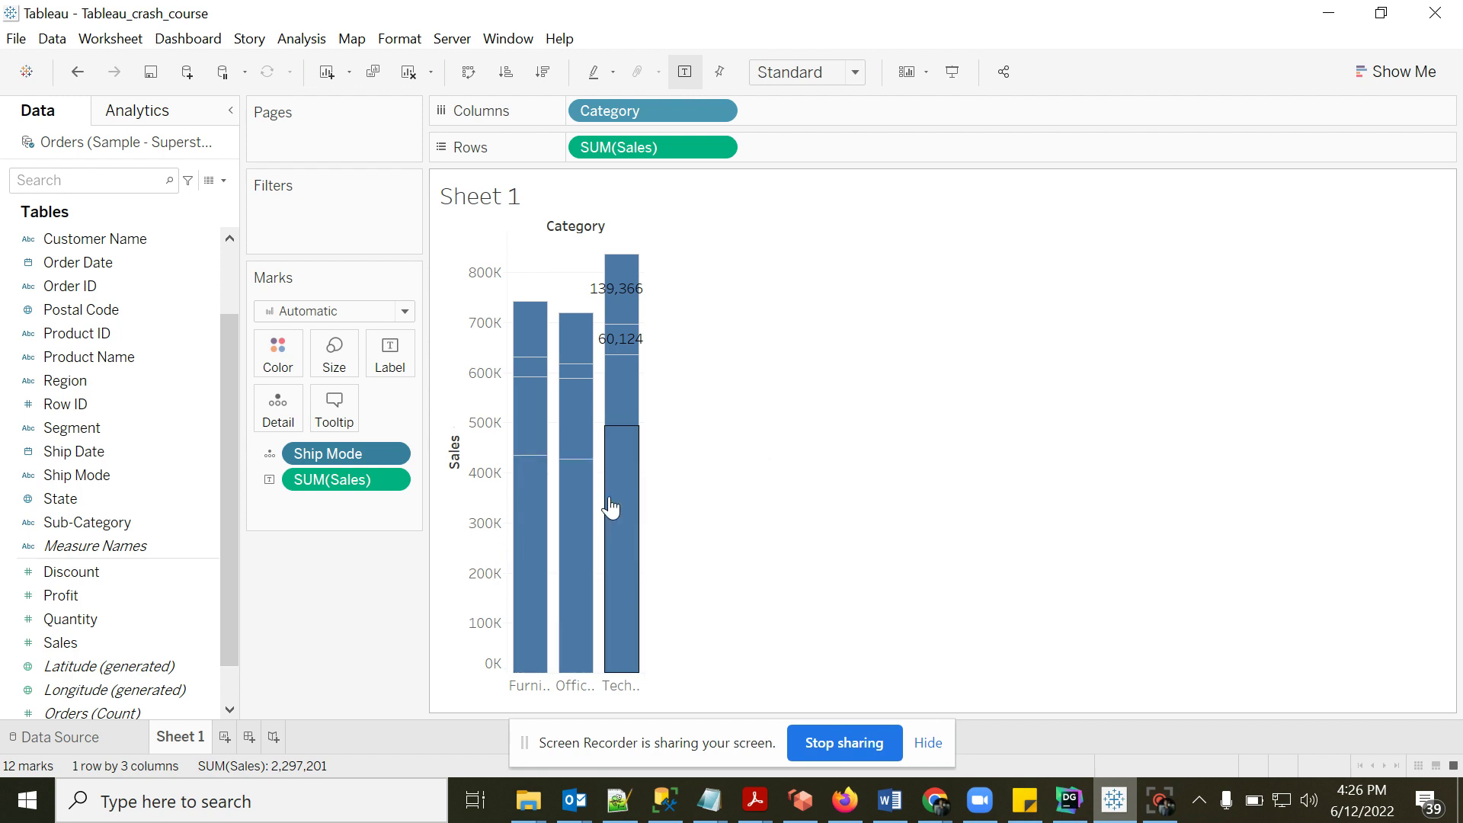
{"action": "mouse_move", "coordinate": [534, 366]}
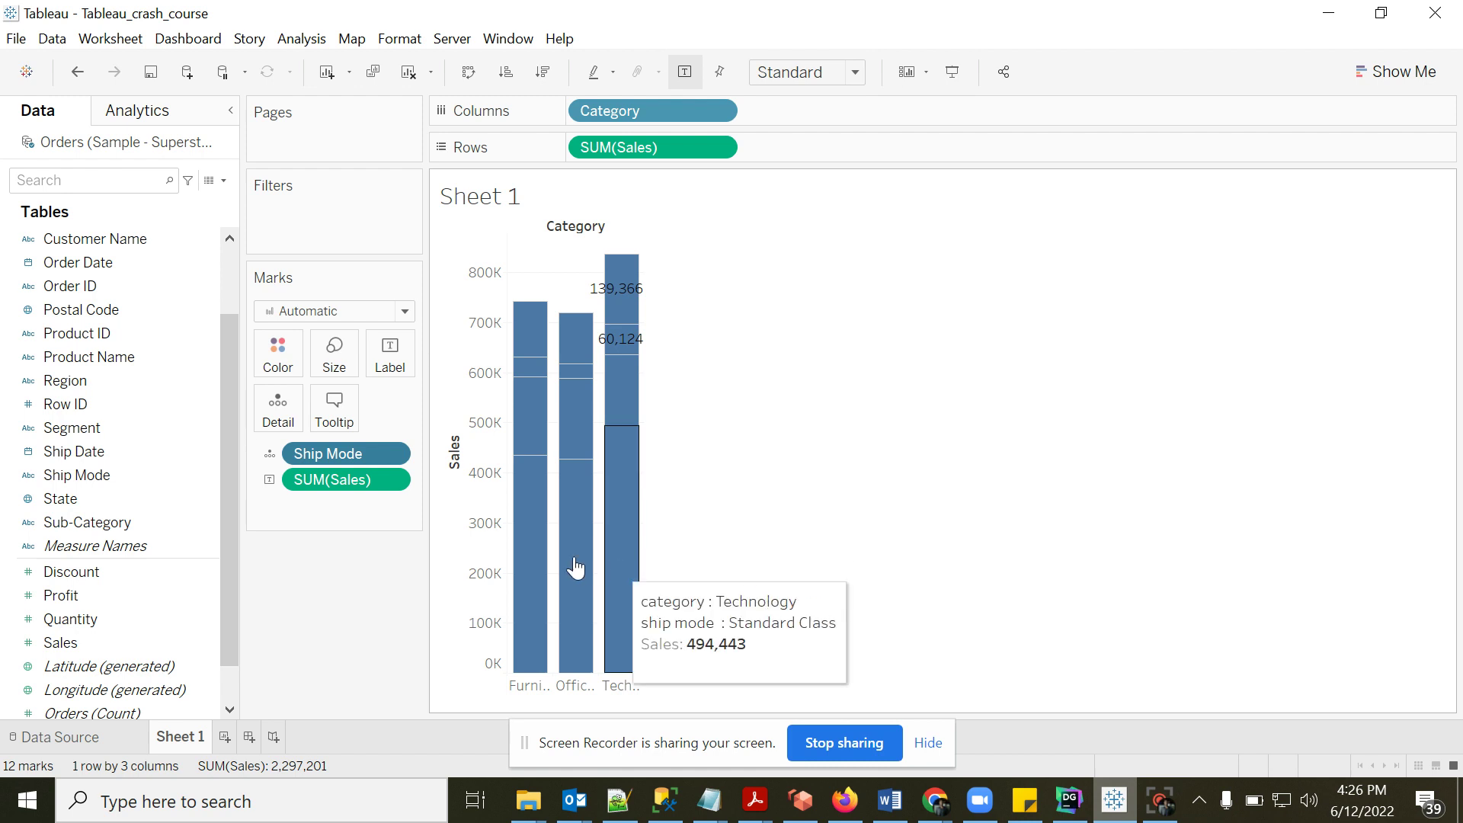
{"action": "mouse_move", "coordinate": [532, 333]}
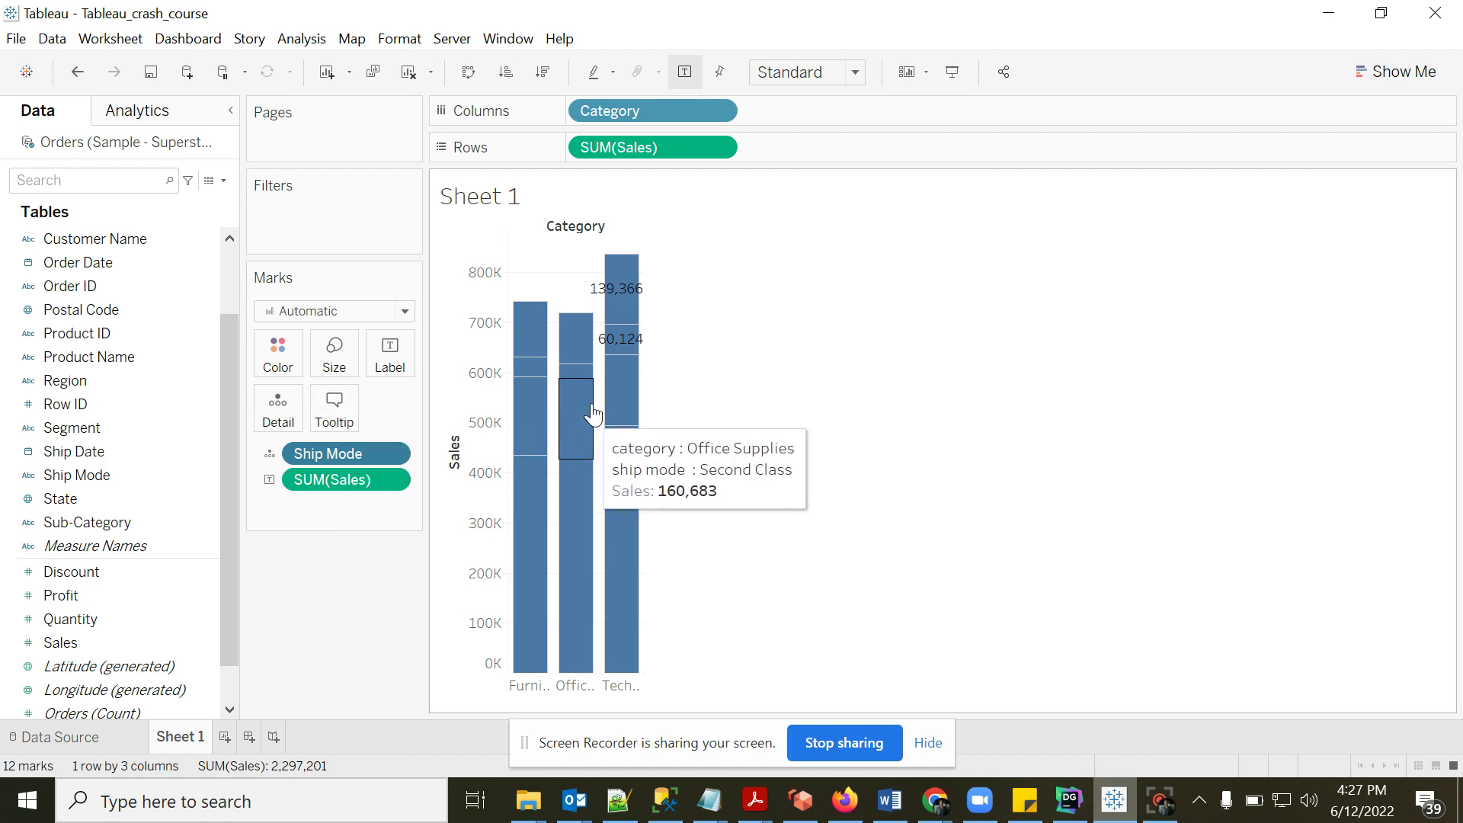
{"action": "mouse_move", "coordinate": [531, 463]}
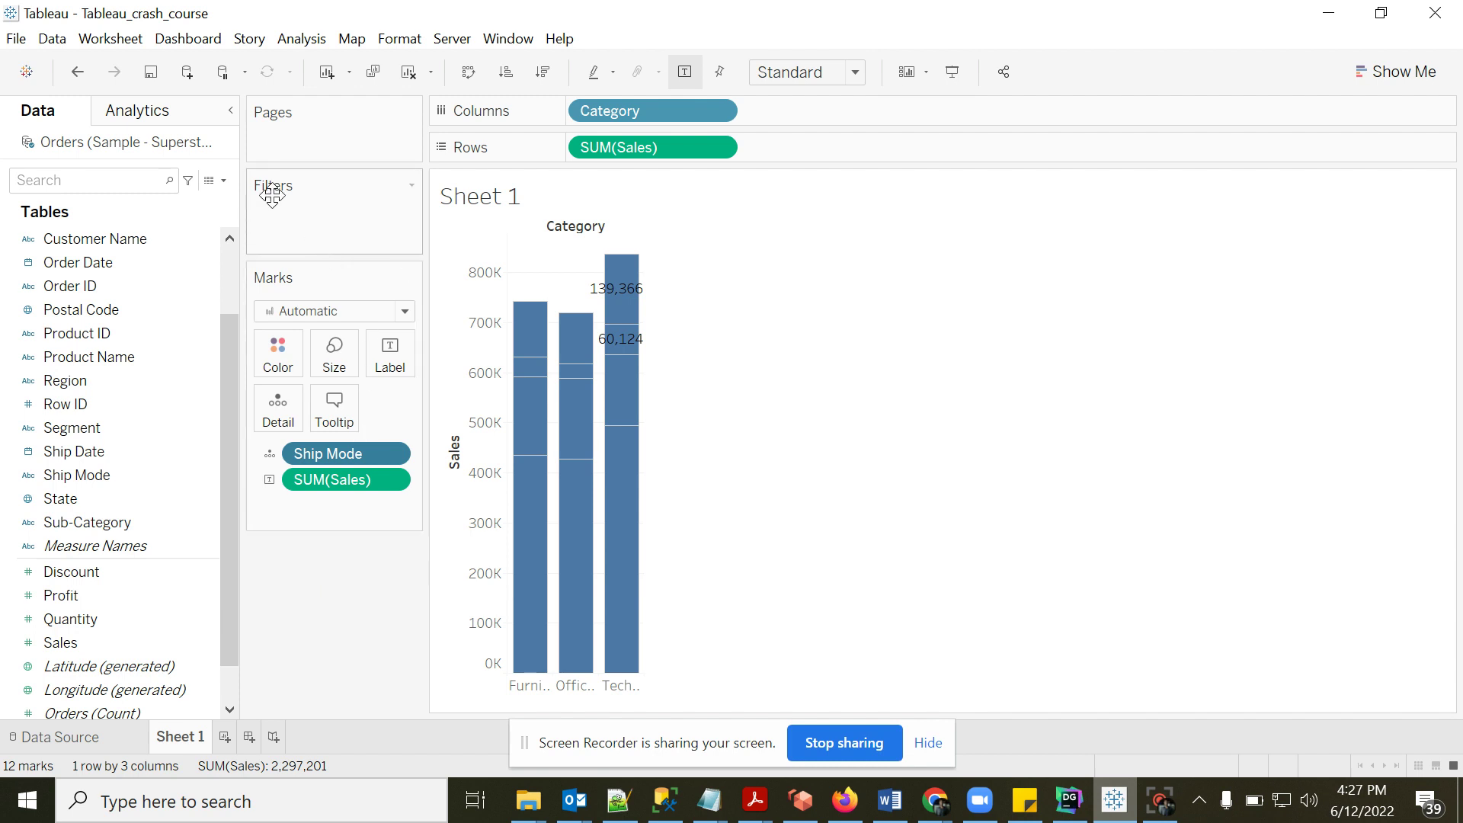
- Add a line after FROM reading where ship_mode='Second Class'
{"action": "left_click", "coordinate": [1070, 802]}
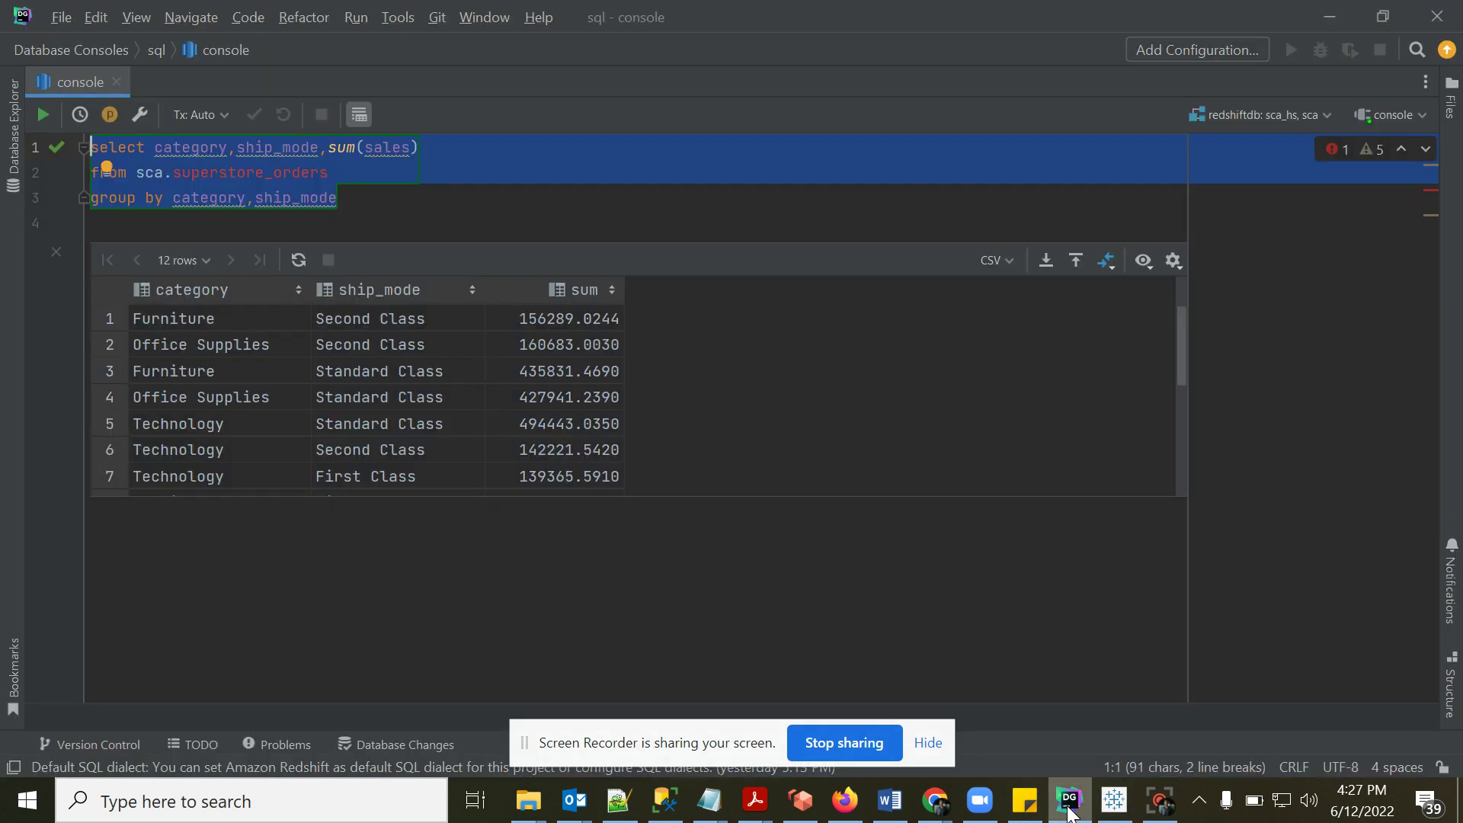
{"action": "left_click", "coordinate": [376, 166]}
{"action": "key", "text": "Return"}
{"action": "type", "text": "wh"}
{"action": "key", "text": "Return"}
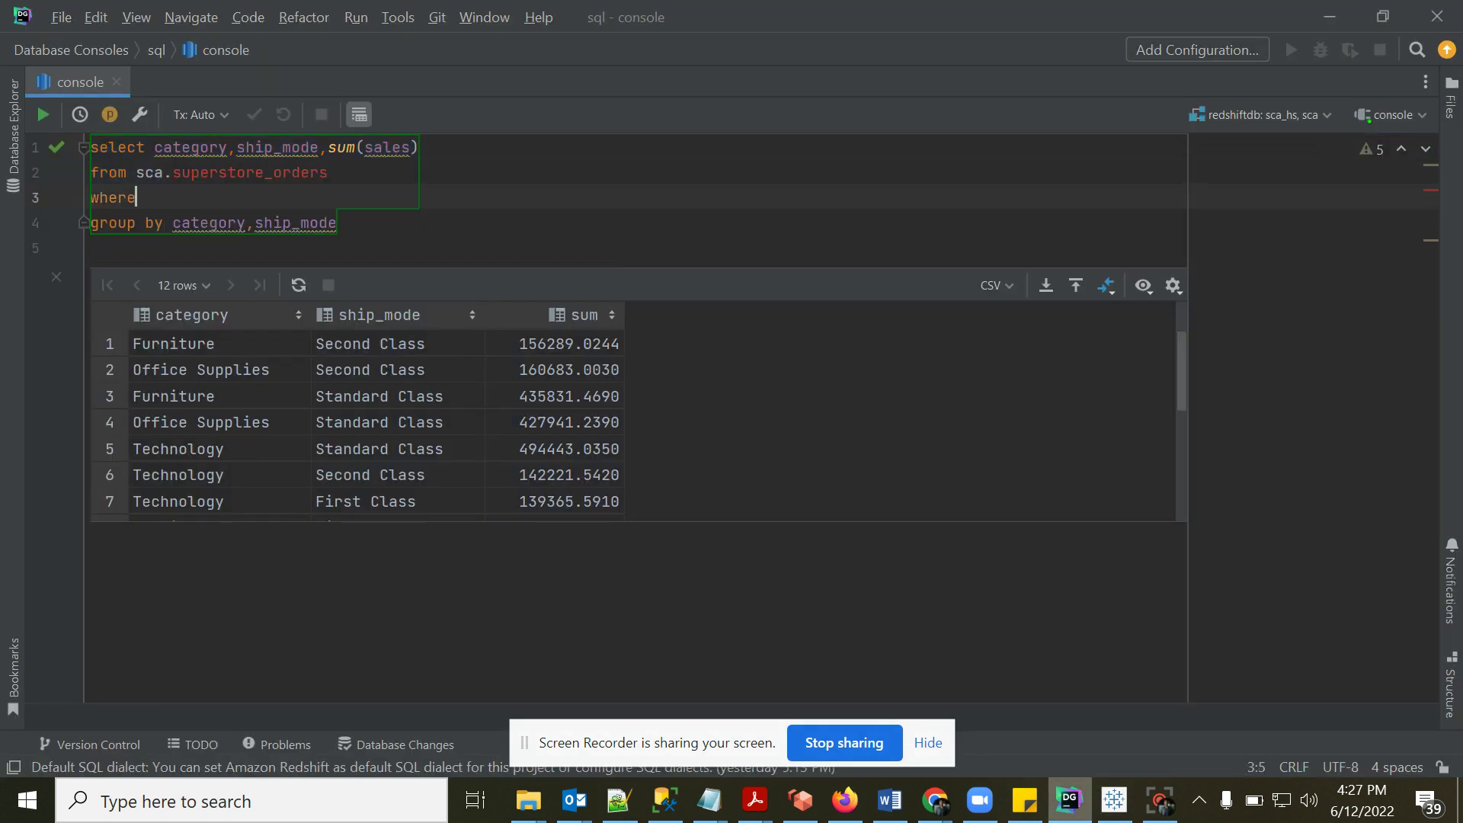
{"action": "type", "text": "ship_mode="}
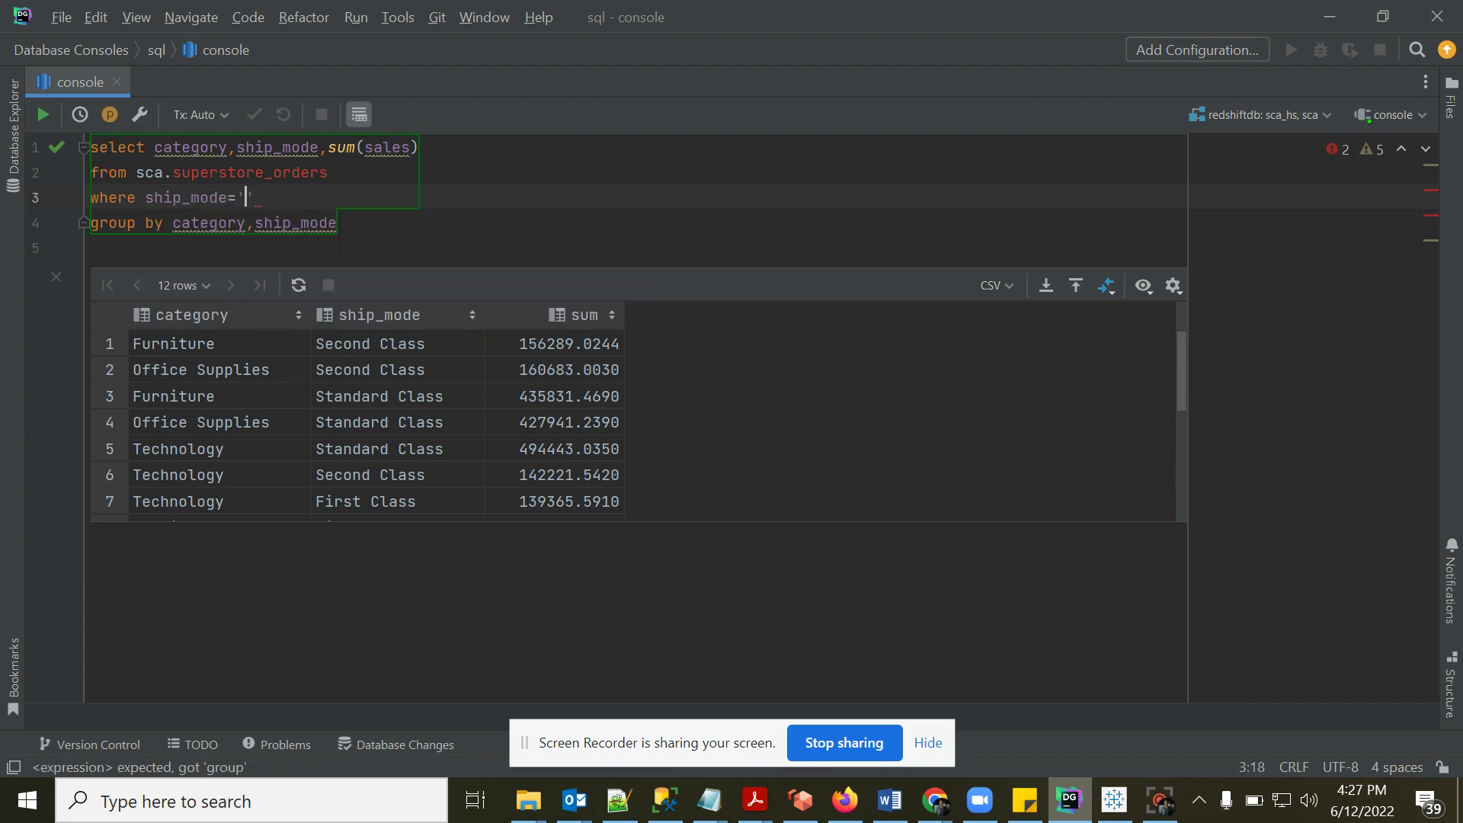
{"action": "left_click", "coordinate": [372, 343]}
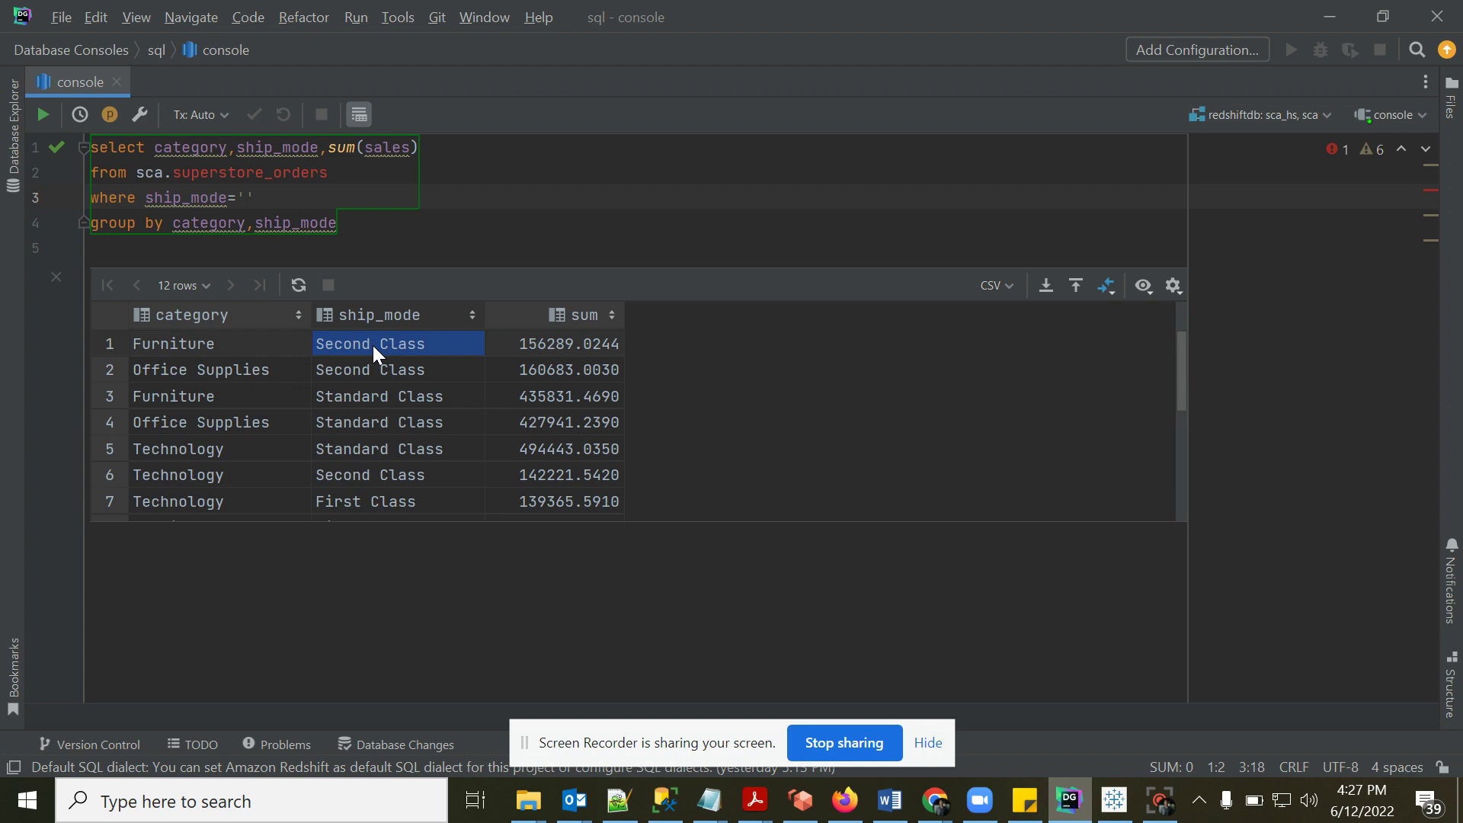
{"action": "left_click", "coordinate": [251, 191]}
{"action": "type", "text": "Second Class"}
- Select the whole query and run it, then return to Tableau
{"action": "key", "text": "Down"}
{"action": "key", "text": "shift+Up"}
{"action": "key", "text": "shift+Up"}
{"action": "key", "text": "shift+Up"}
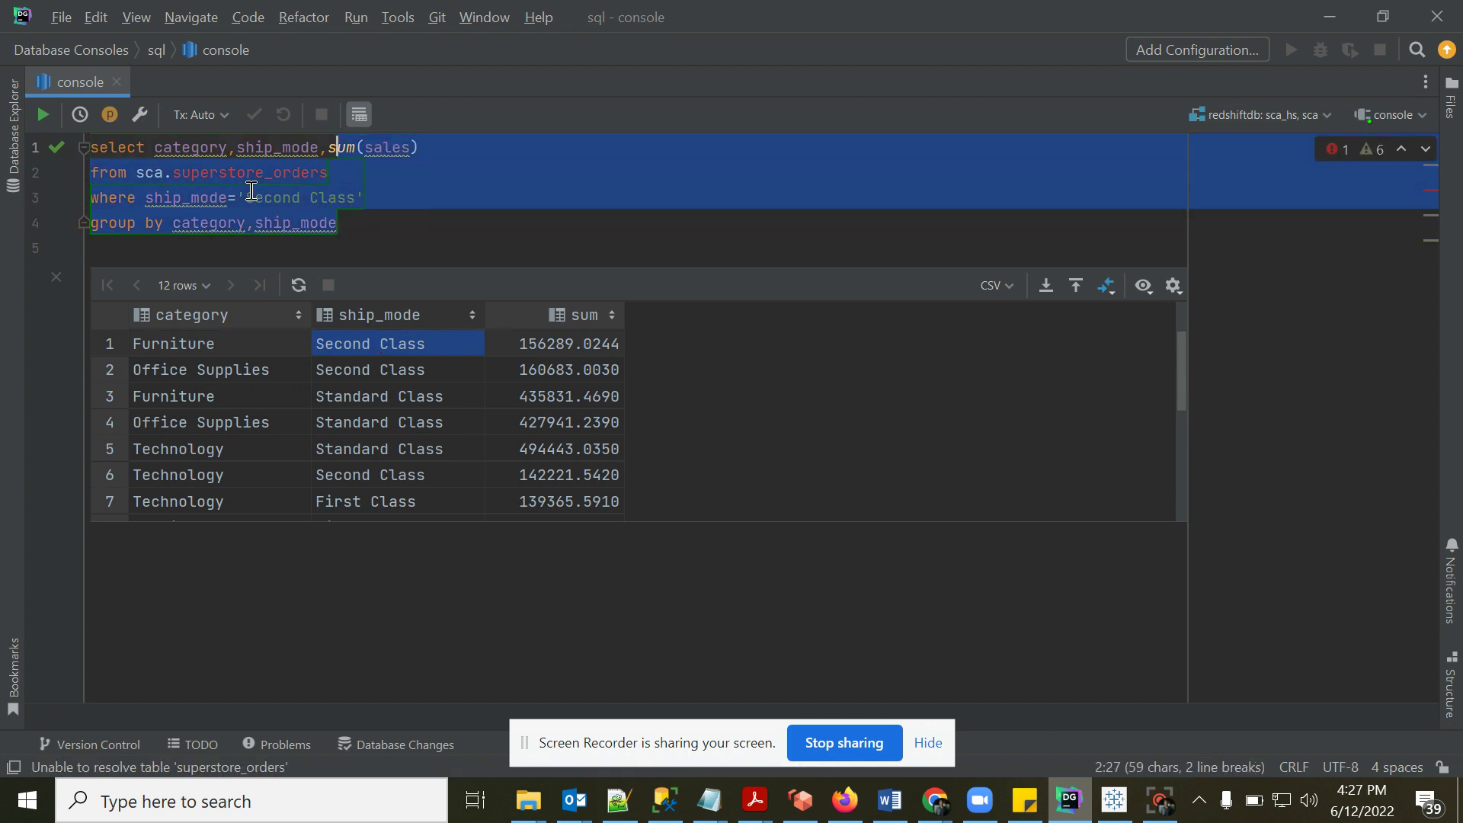
{"action": "key", "text": "shift+Home"}
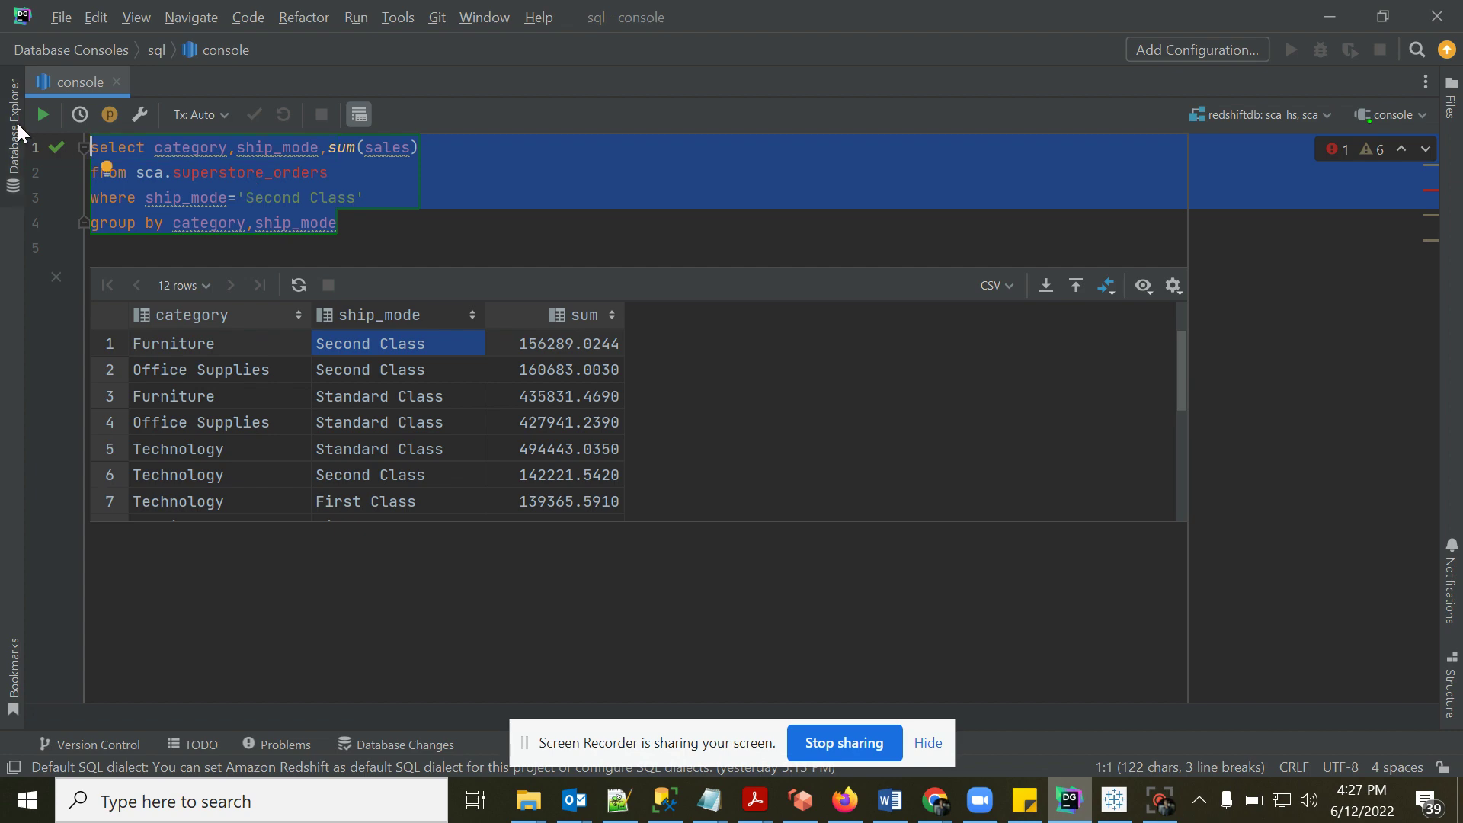
{"action": "left_click", "coordinate": [36, 117]}
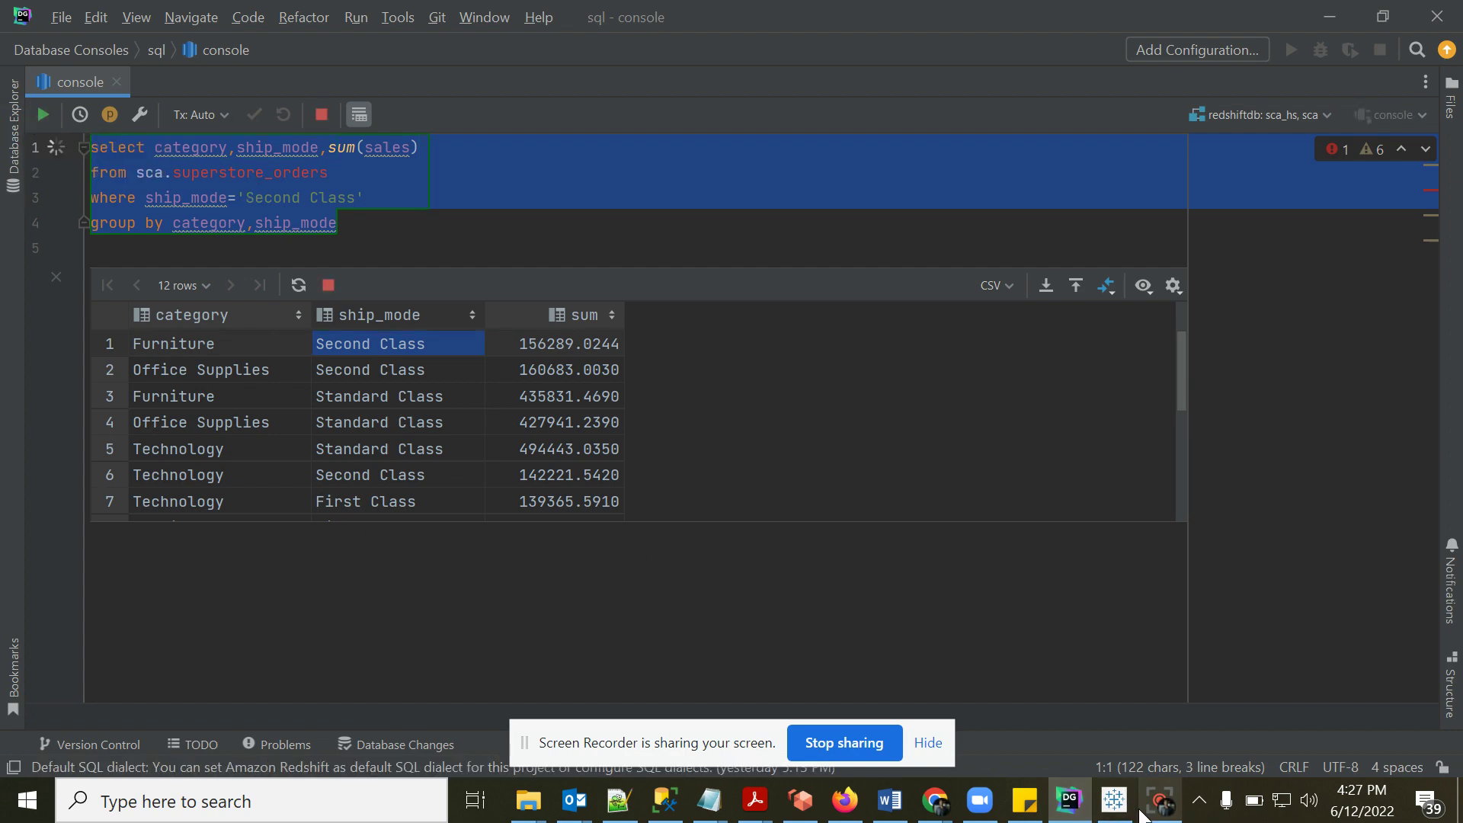
{"action": "left_click", "coordinate": [1114, 800]}
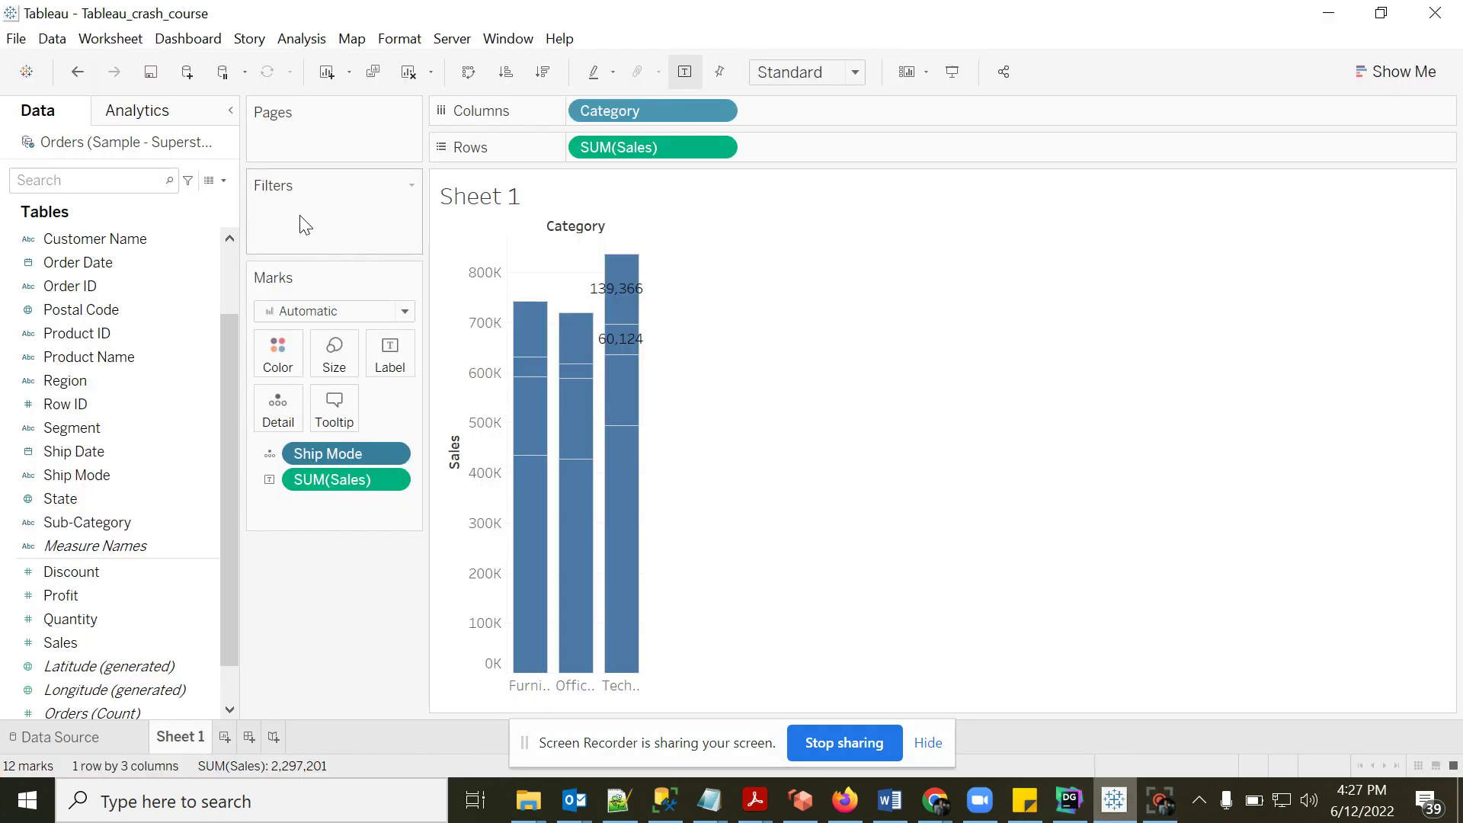
- Add Ship Mode as a filter keeping all values and show its filter card
{"action": "left_click", "coordinate": [99, 474]}
{"action": "left_click_drag", "start_coordinate": [112, 451], "coordinate": [299, 234]}
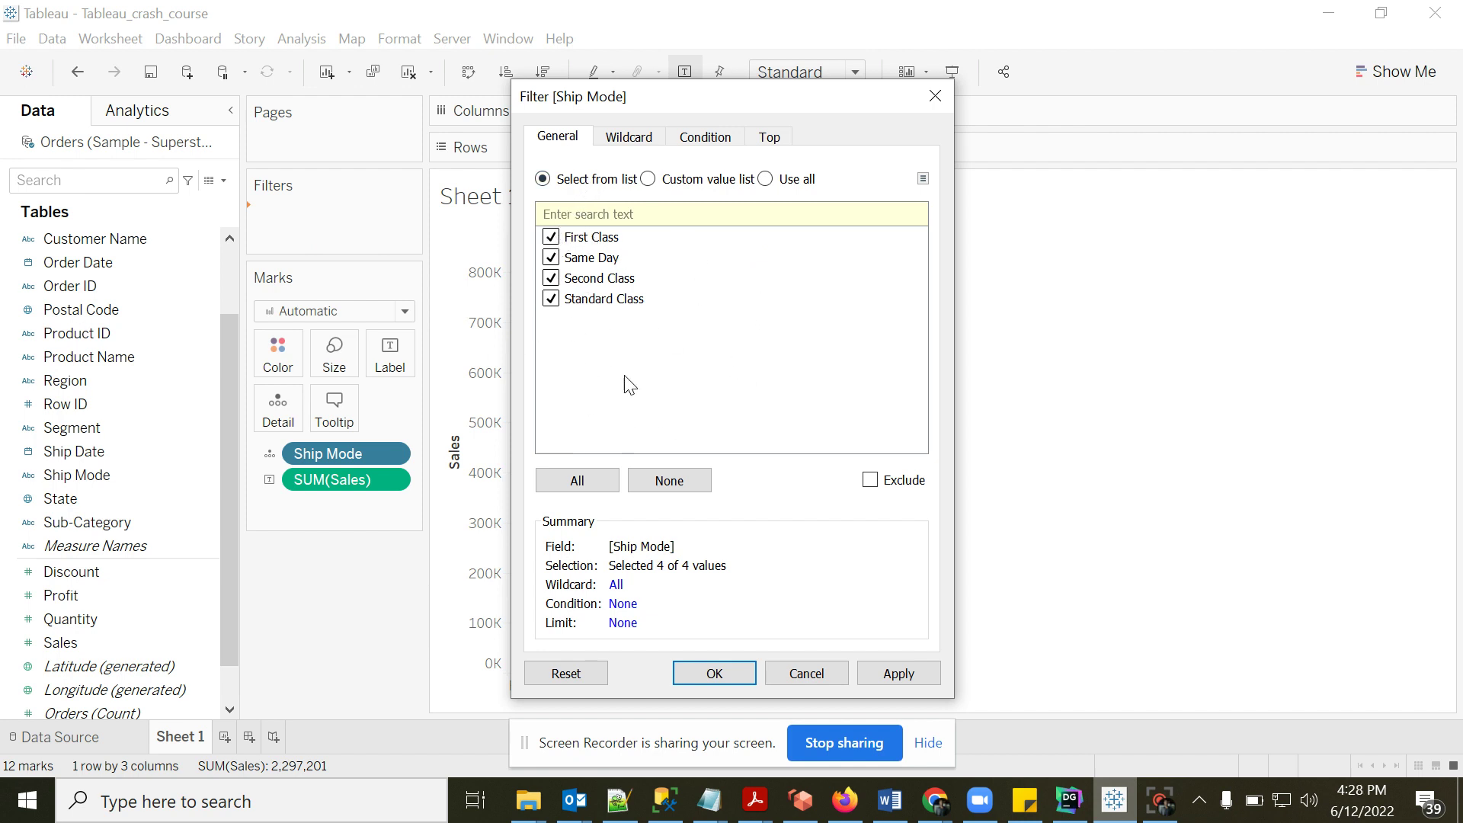
{"action": "left_click", "coordinate": [713, 673]}
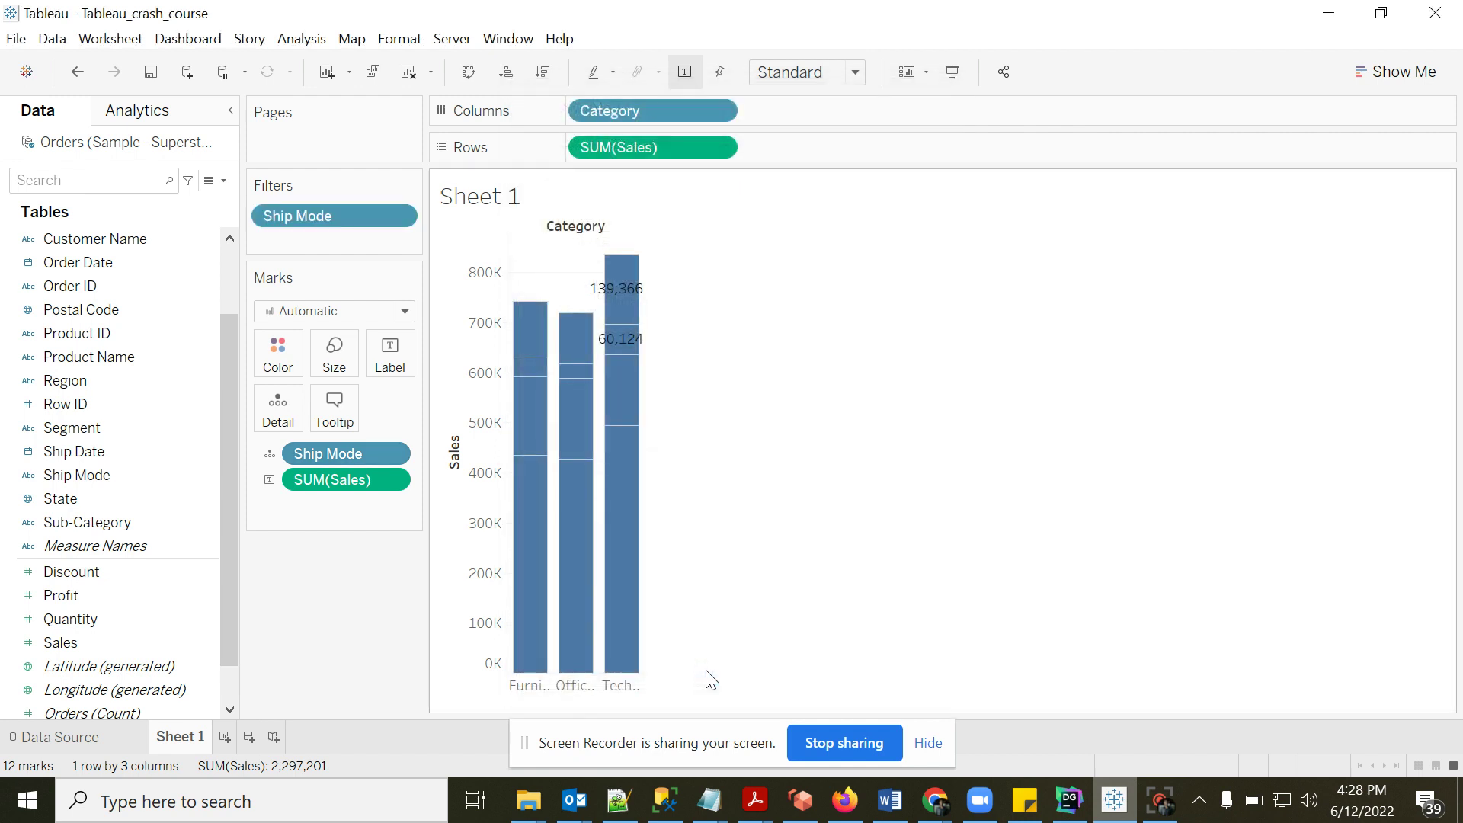
{"action": "left_click", "coordinate": [402, 216]}
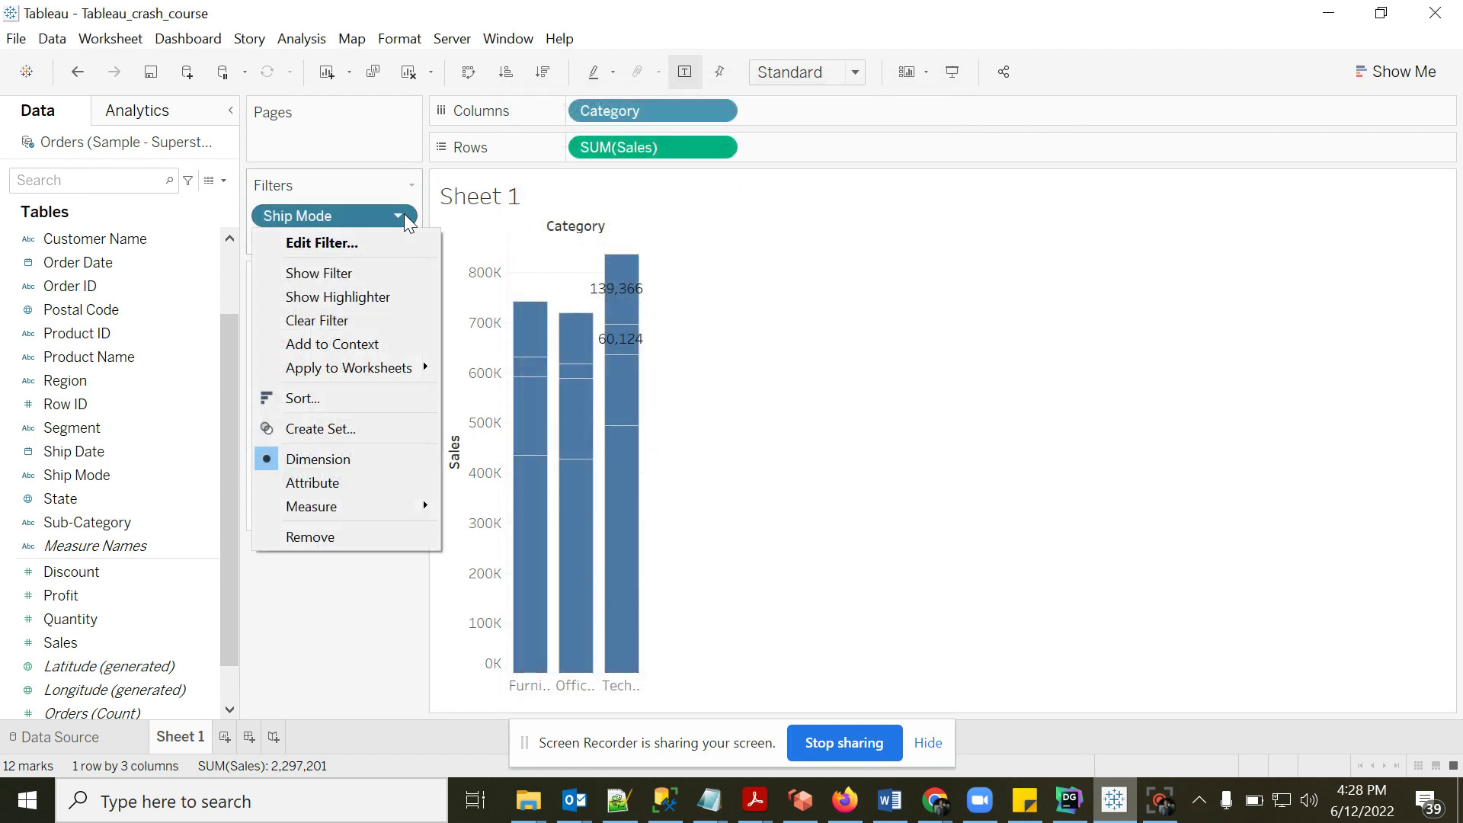
{"action": "left_click", "coordinate": [313, 271]}
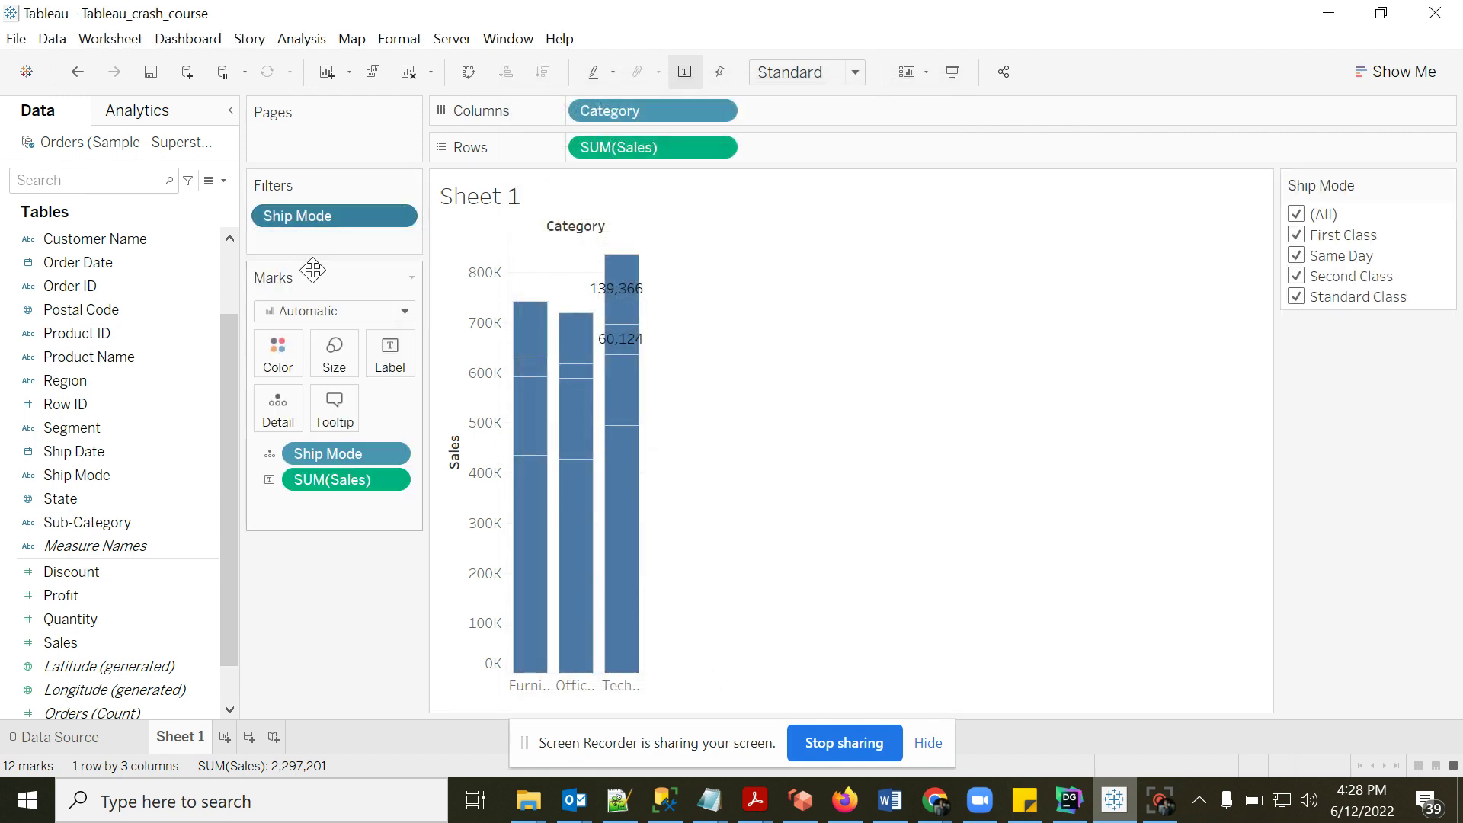
- Set the Ship Mode filter card to include only First Class
{"action": "left_click", "coordinate": [1297, 236]}
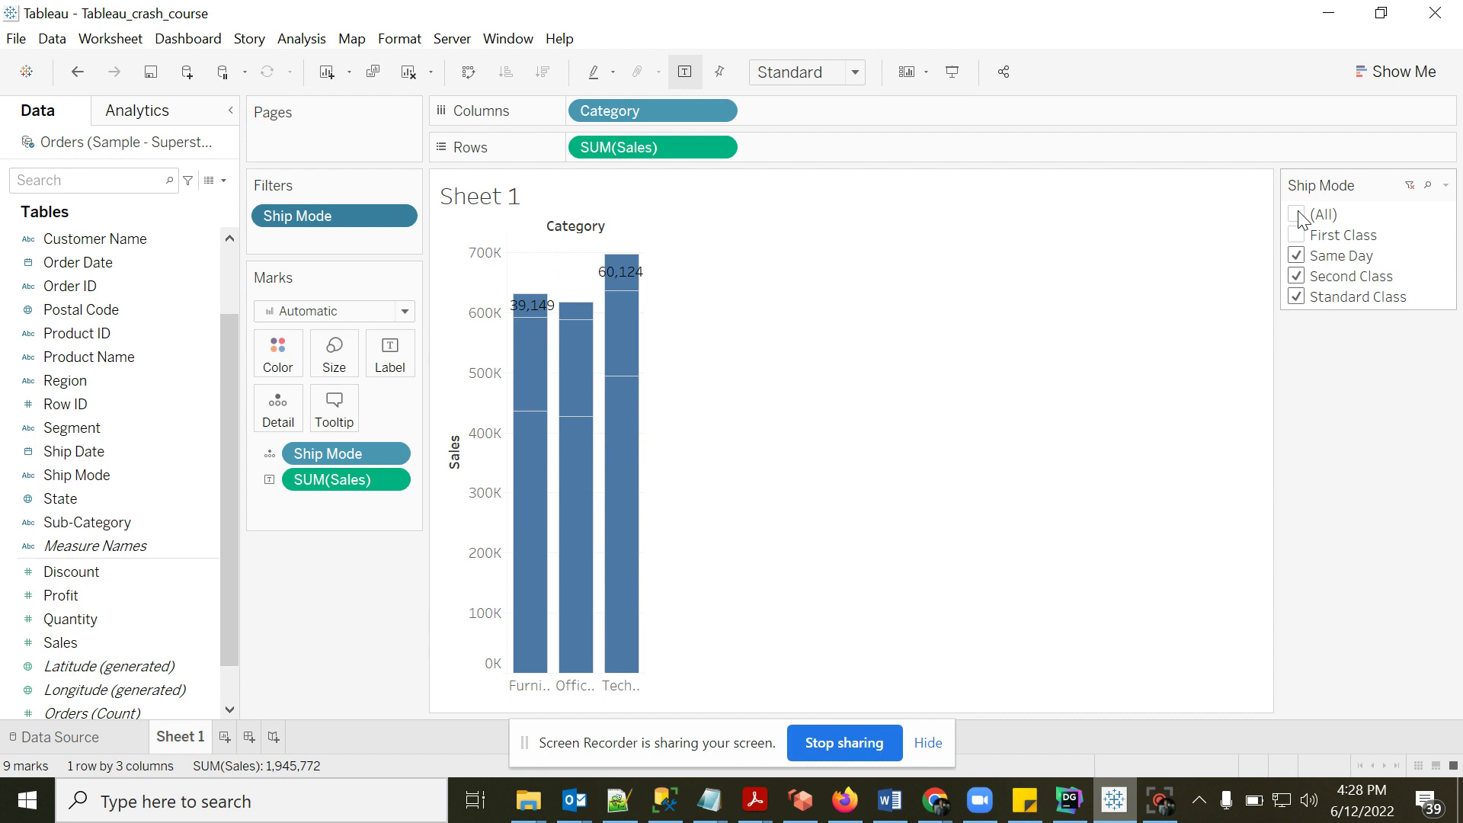
{"action": "left_click", "coordinate": [1296, 215]}
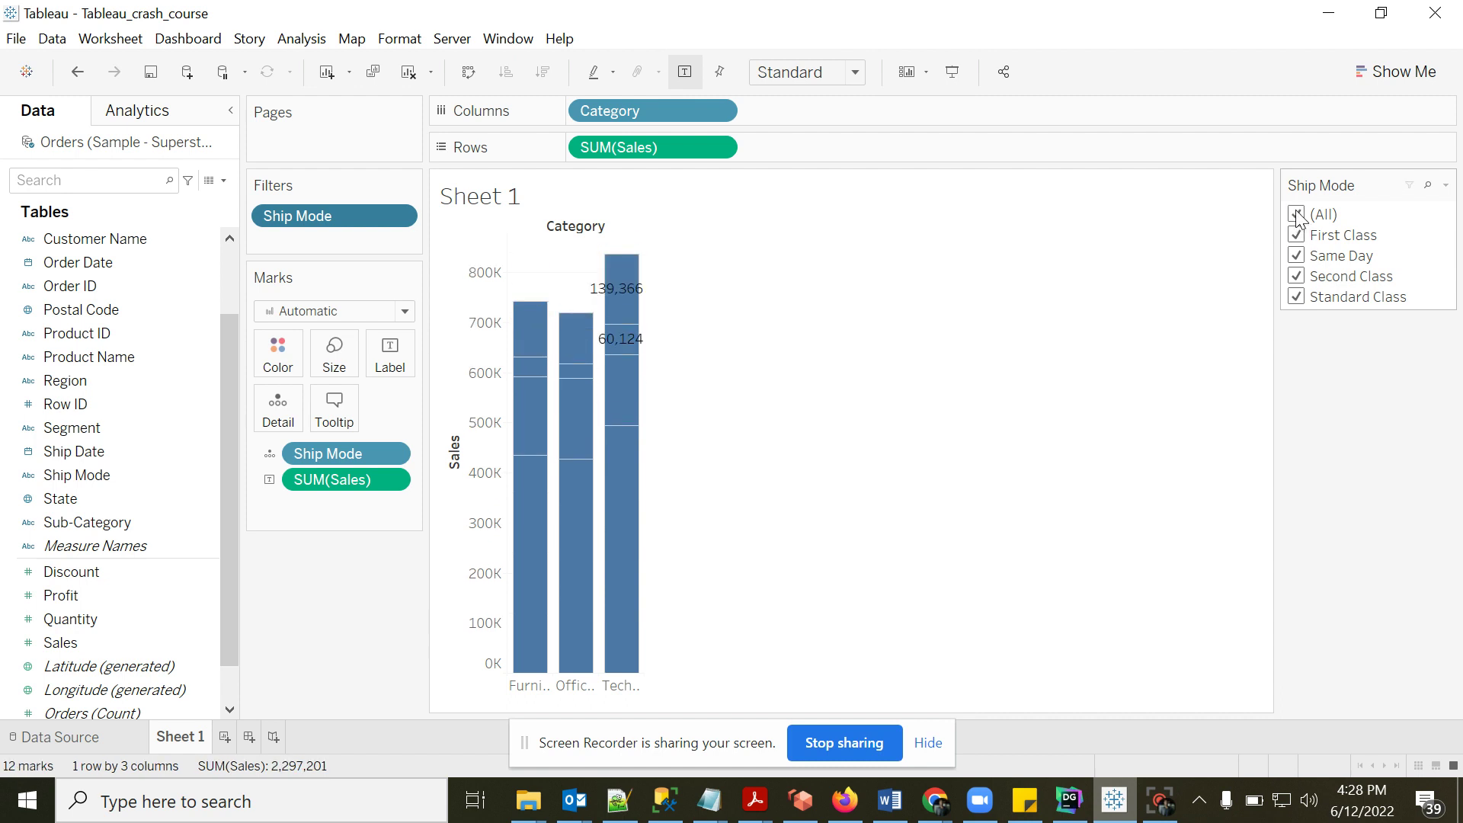
{"action": "left_click", "coordinate": [1296, 215]}
{"action": "left_click", "coordinate": [1296, 235]}
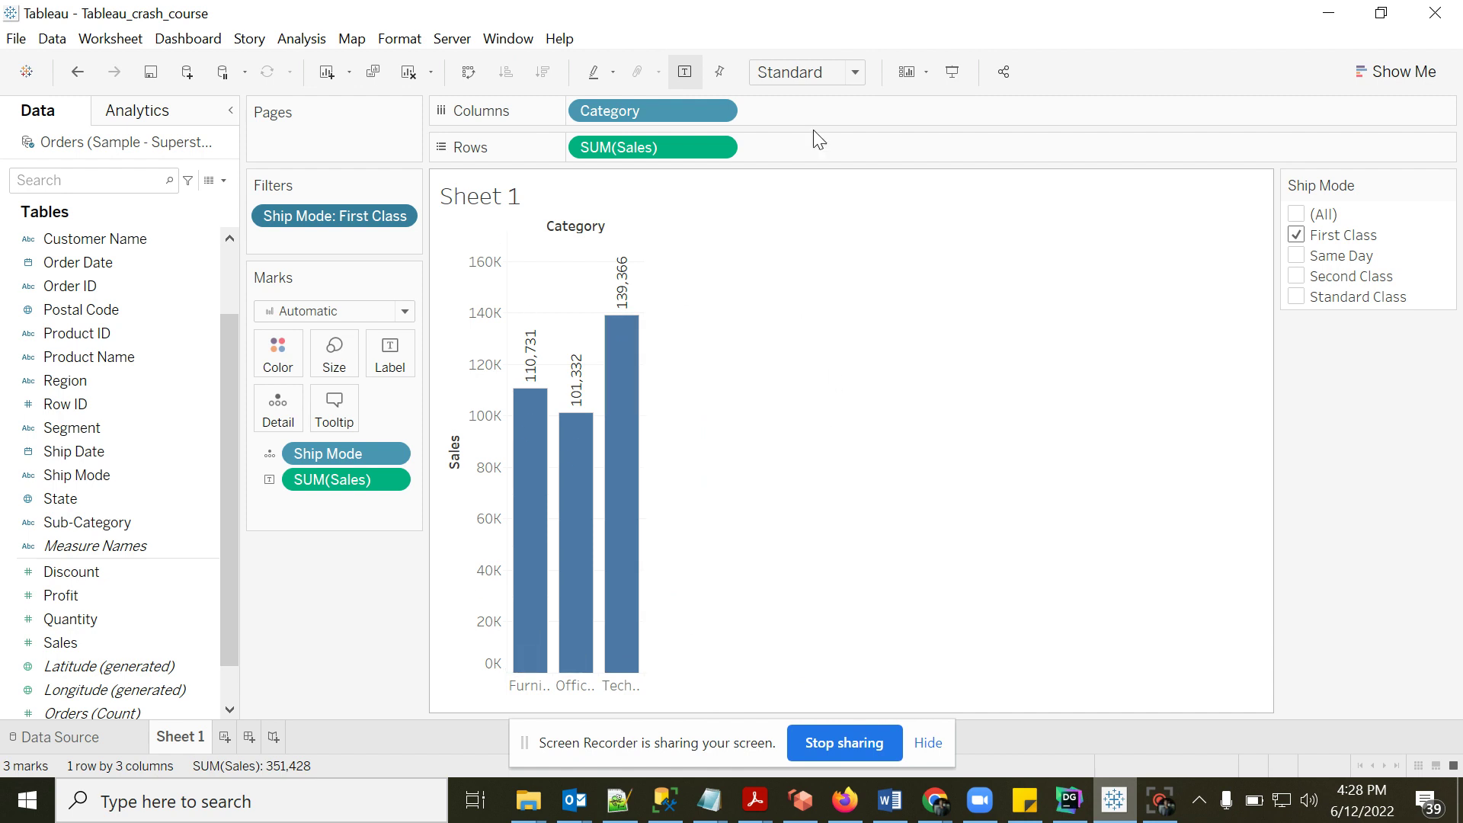
{"action": "left_click", "coordinate": [1067, 812]}
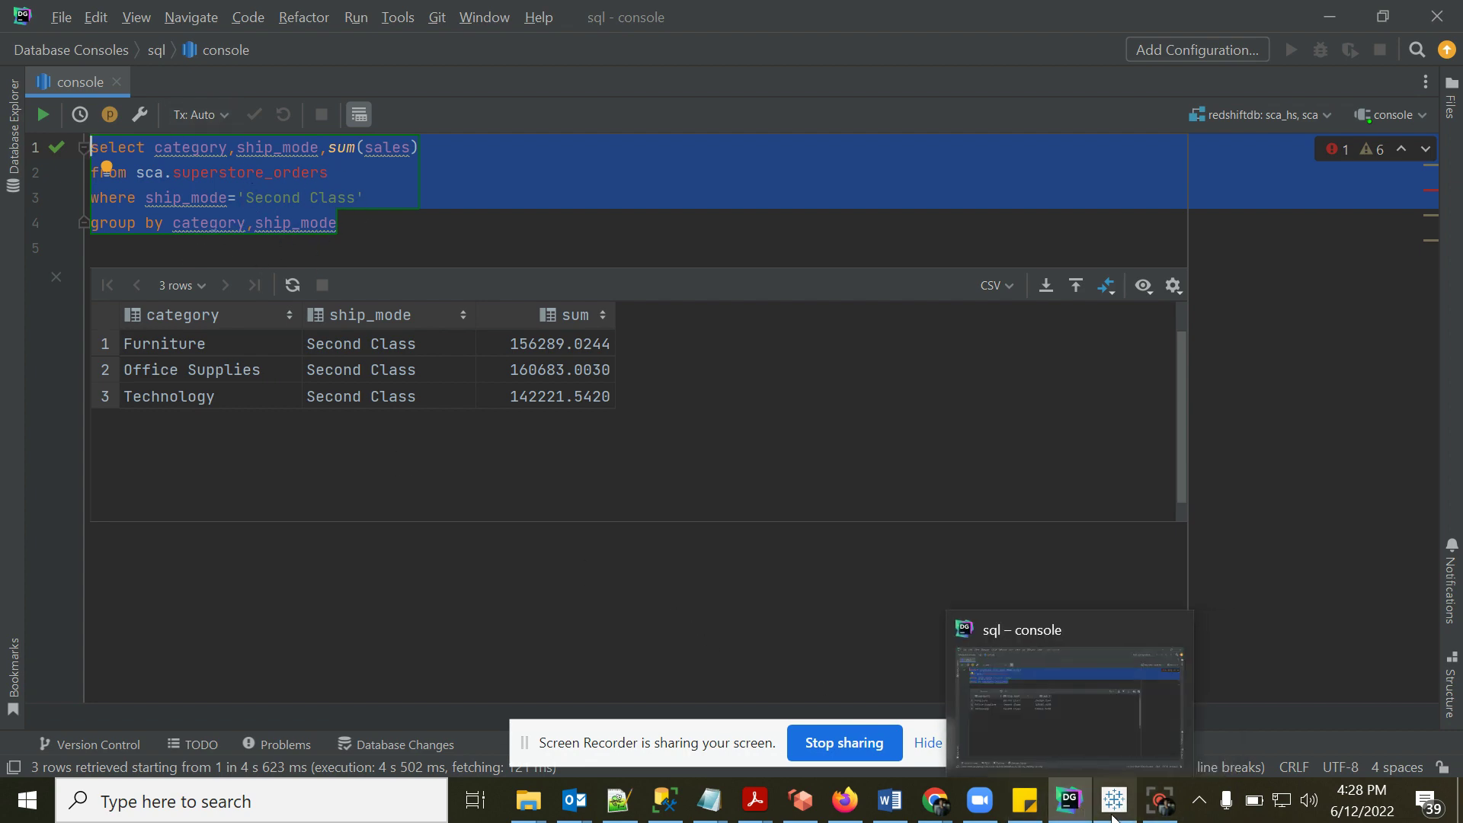
{"action": "left_click", "coordinate": [1084, 812]}
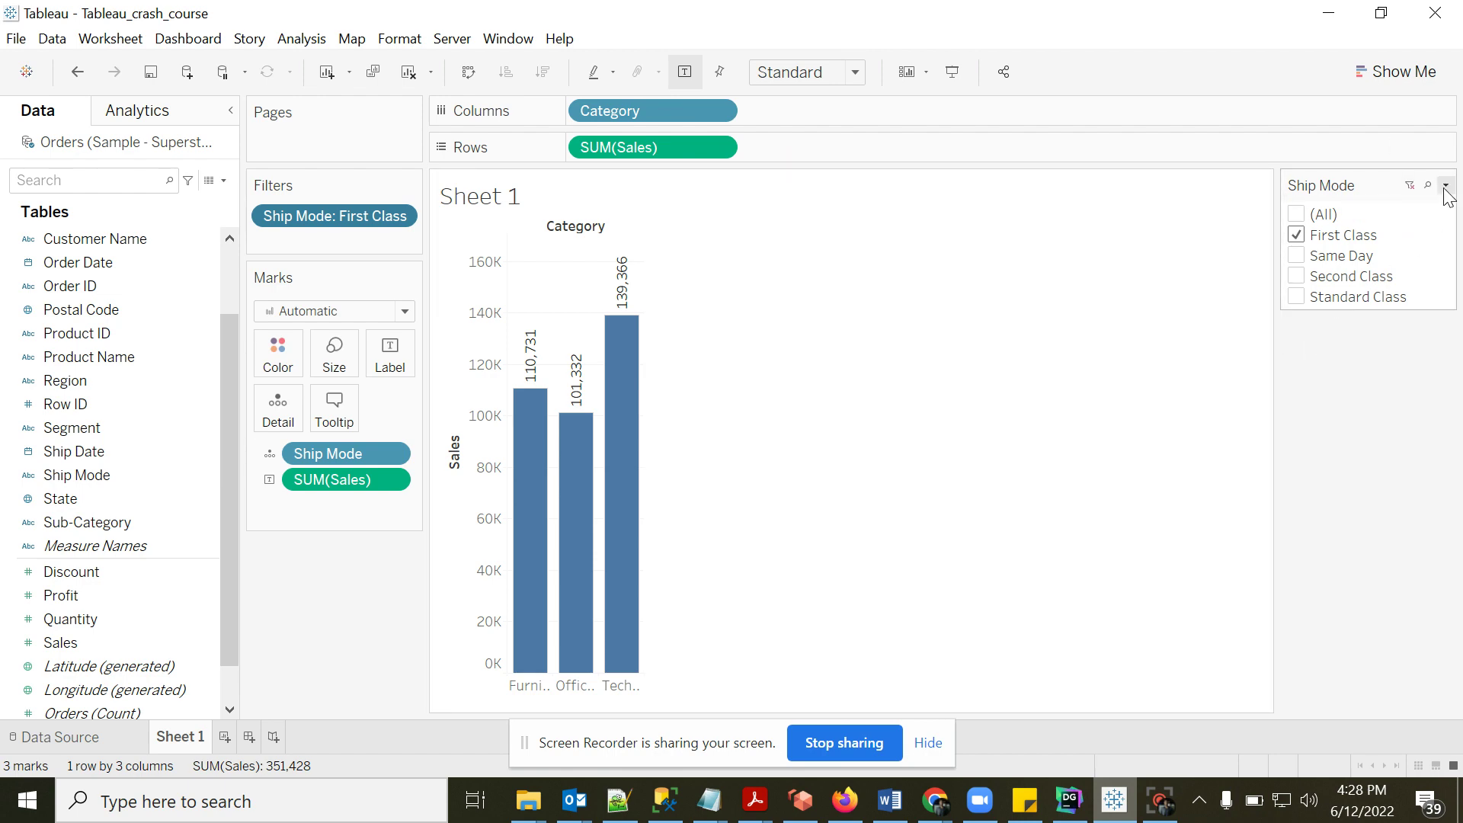
- Switch the Ship Mode card to Multiple Values (dropdown) and check Same Day and (All)
{"action": "left_click", "coordinate": [1446, 187]}
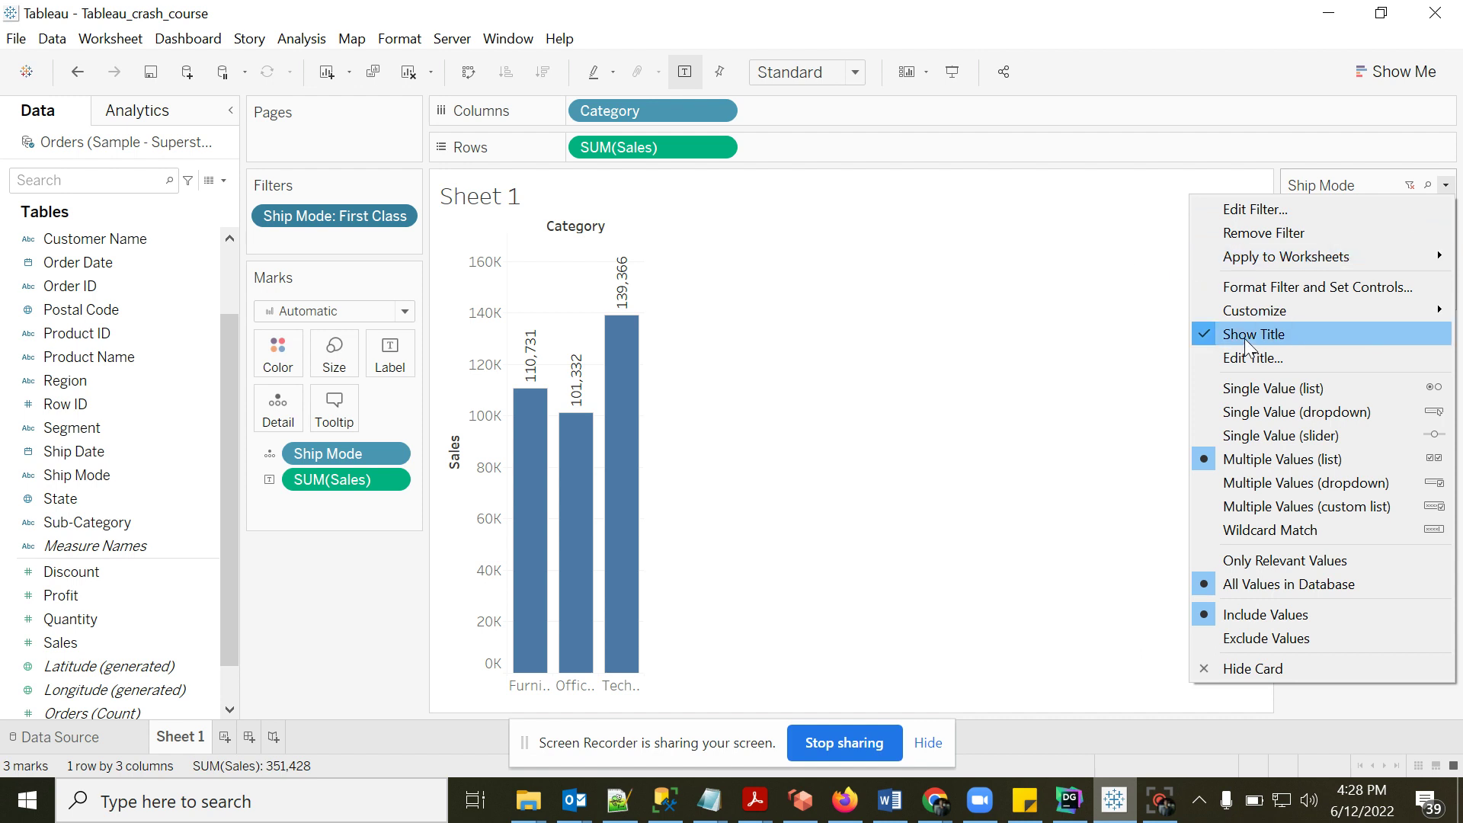
{"action": "left_click", "coordinate": [1272, 485]}
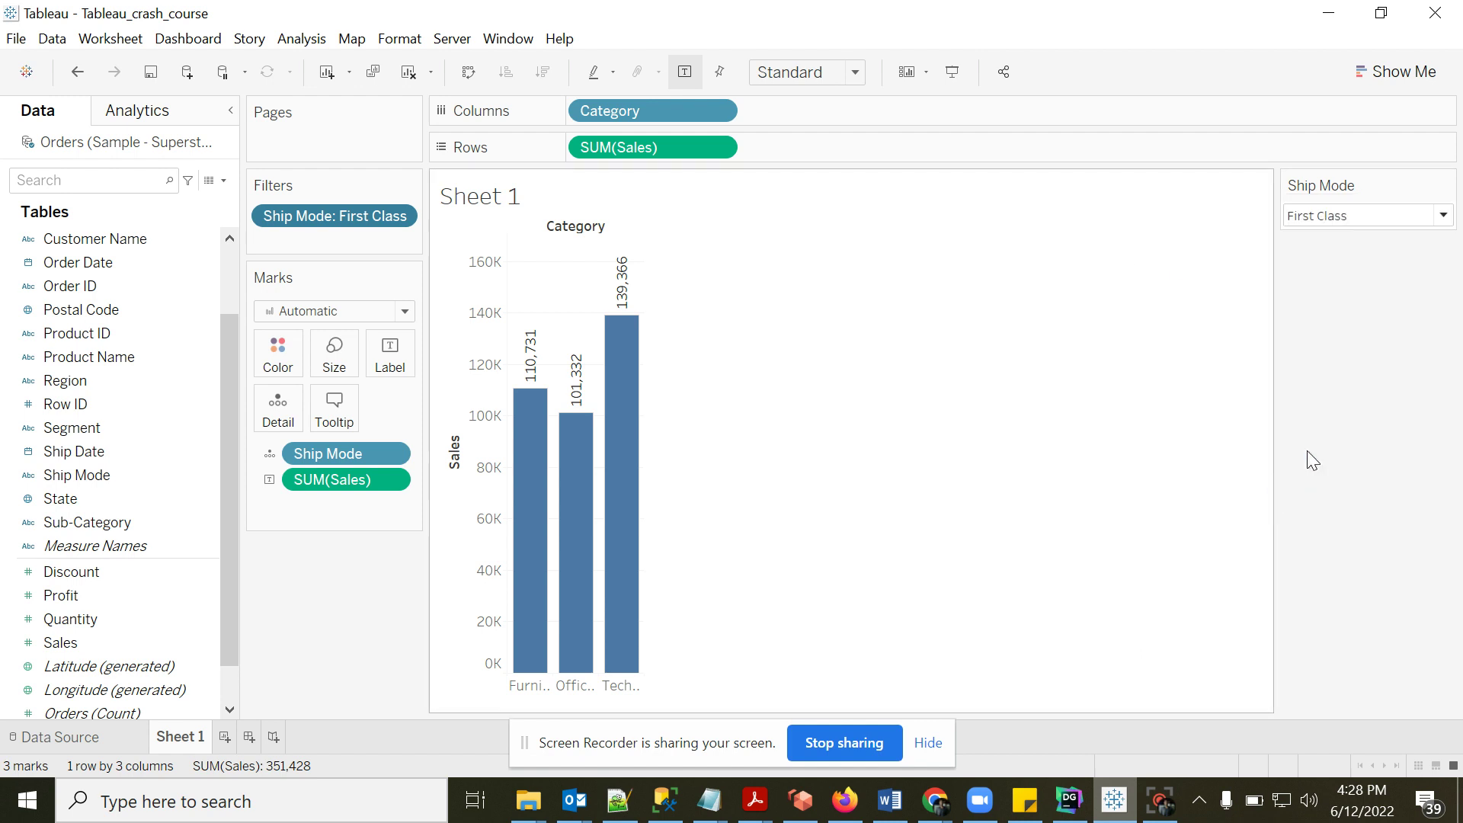
{"action": "left_click", "coordinate": [1443, 217]}
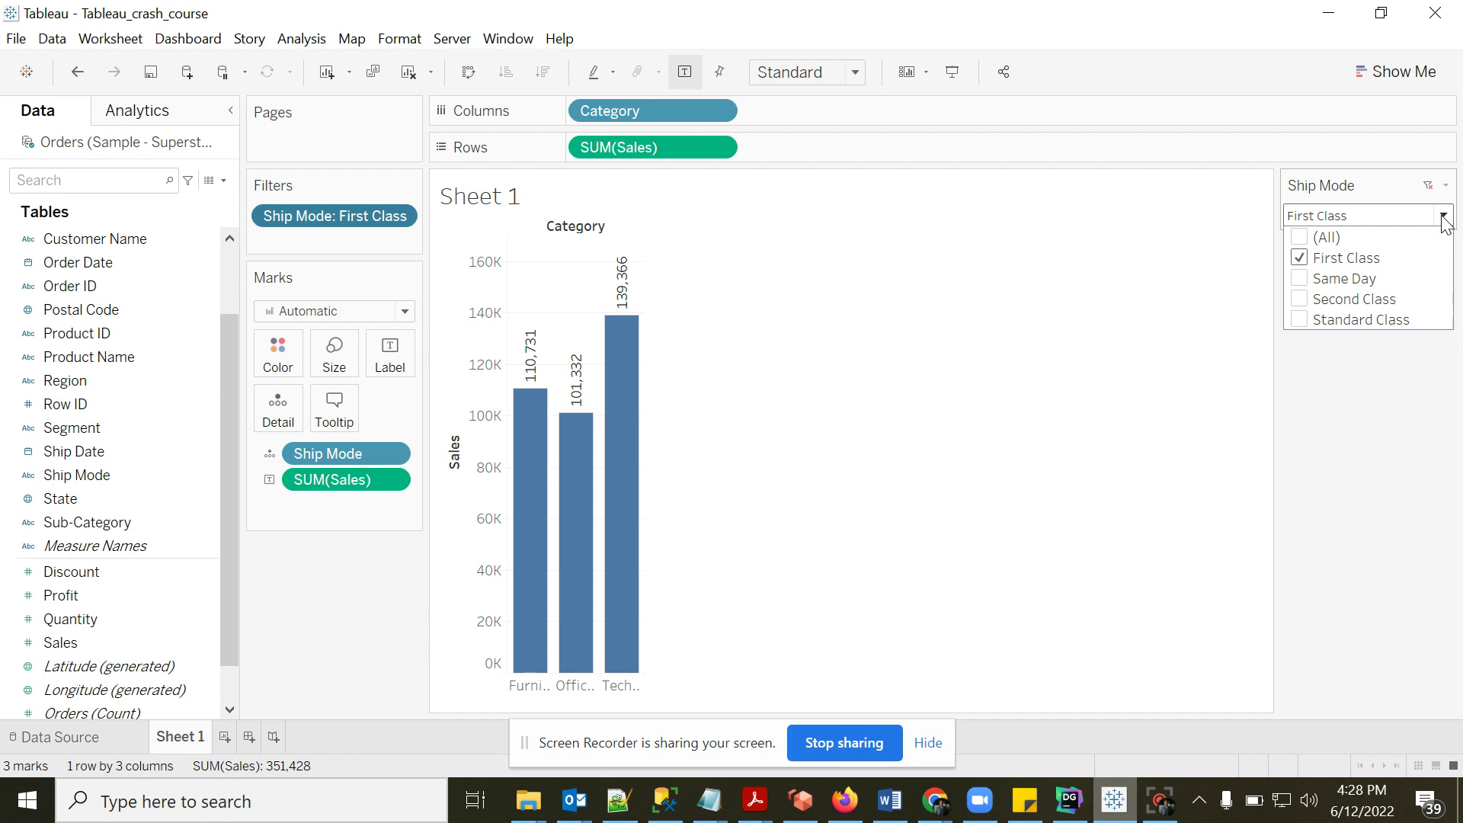
{"action": "left_click", "coordinate": [1299, 279]}
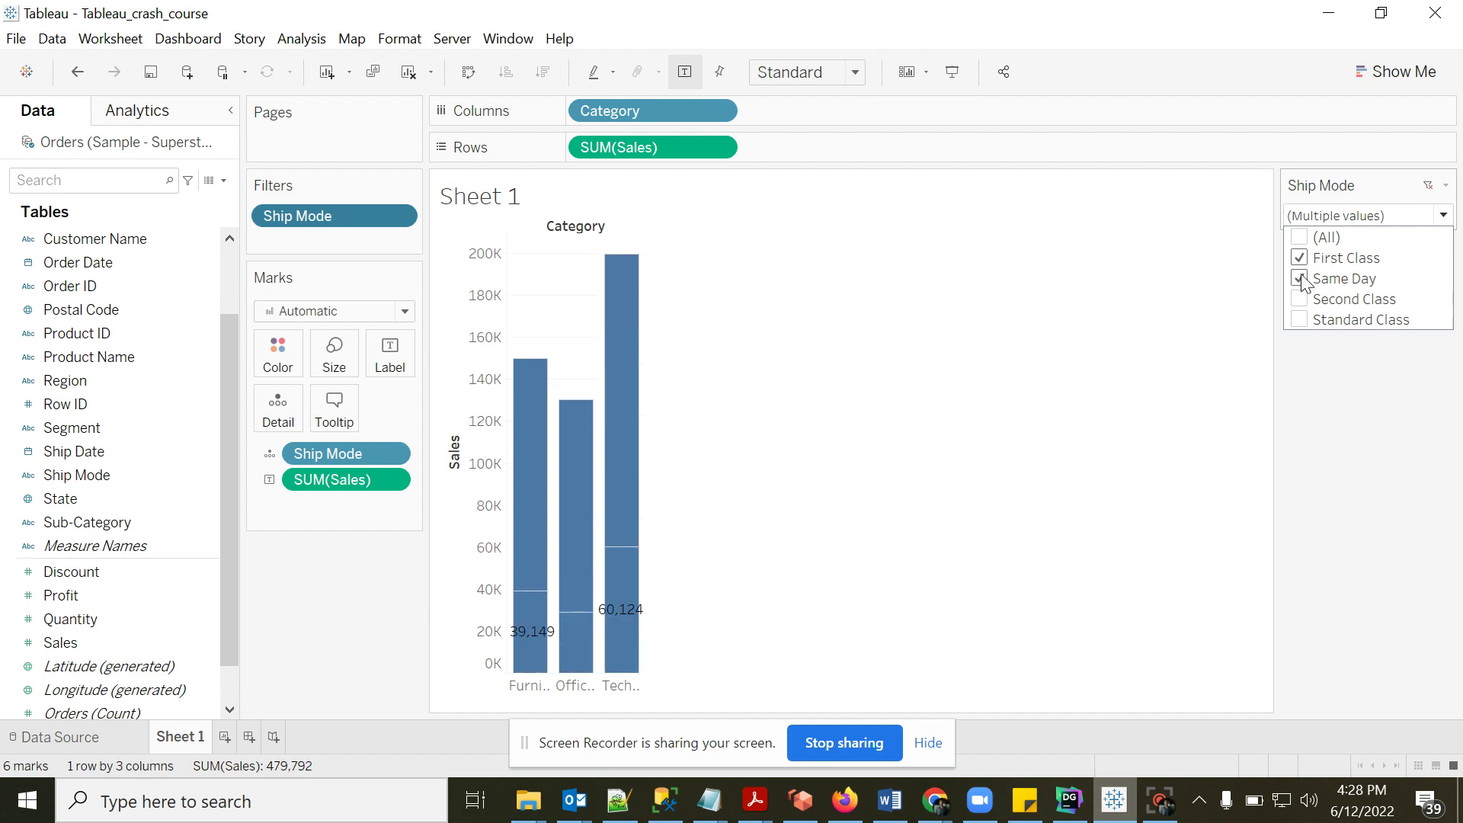
{"action": "left_click", "coordinate": [1300, 238]}
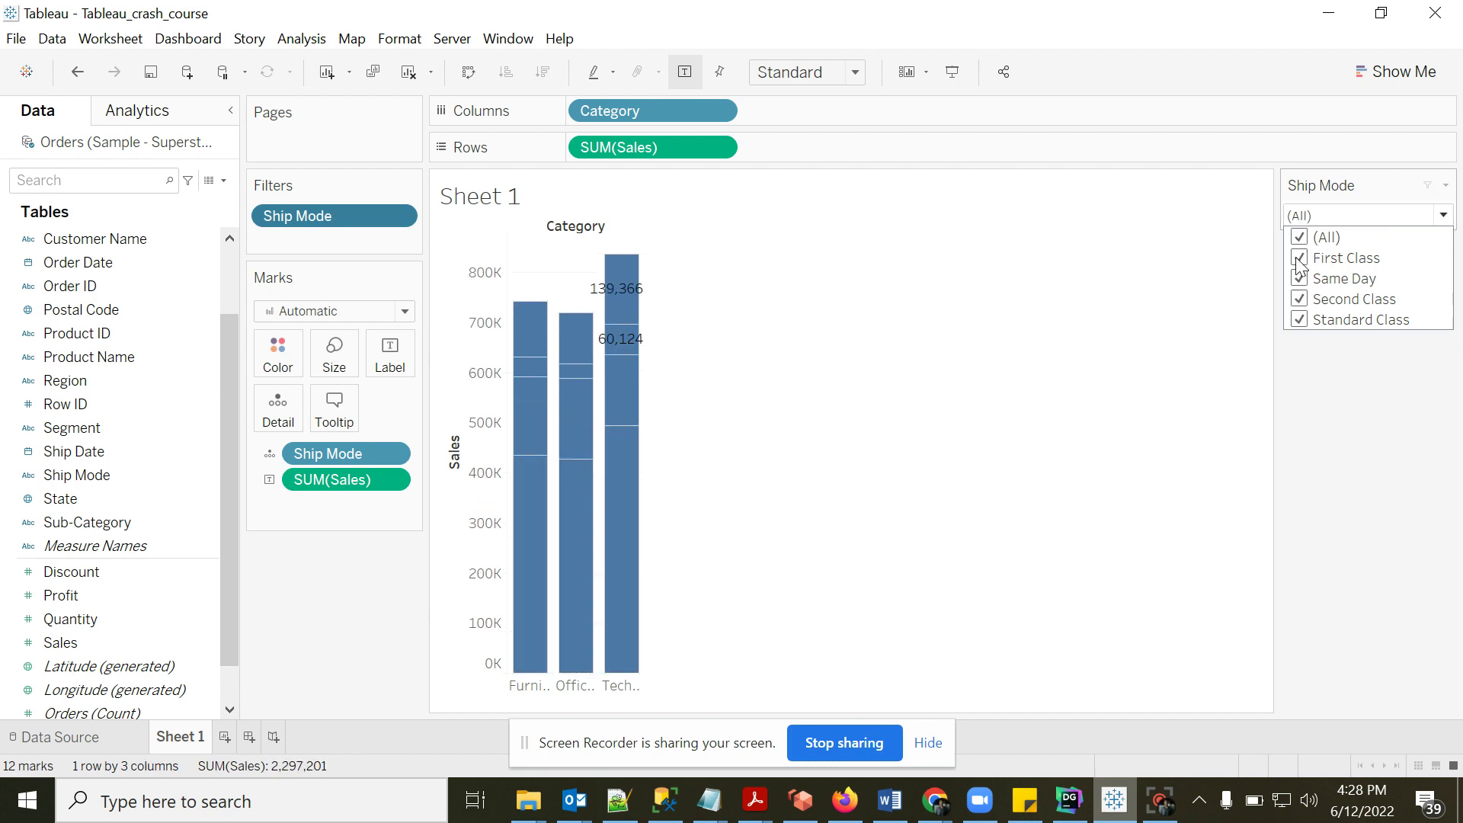
{"action": "left_click", "coordinate": [1383, 410]}
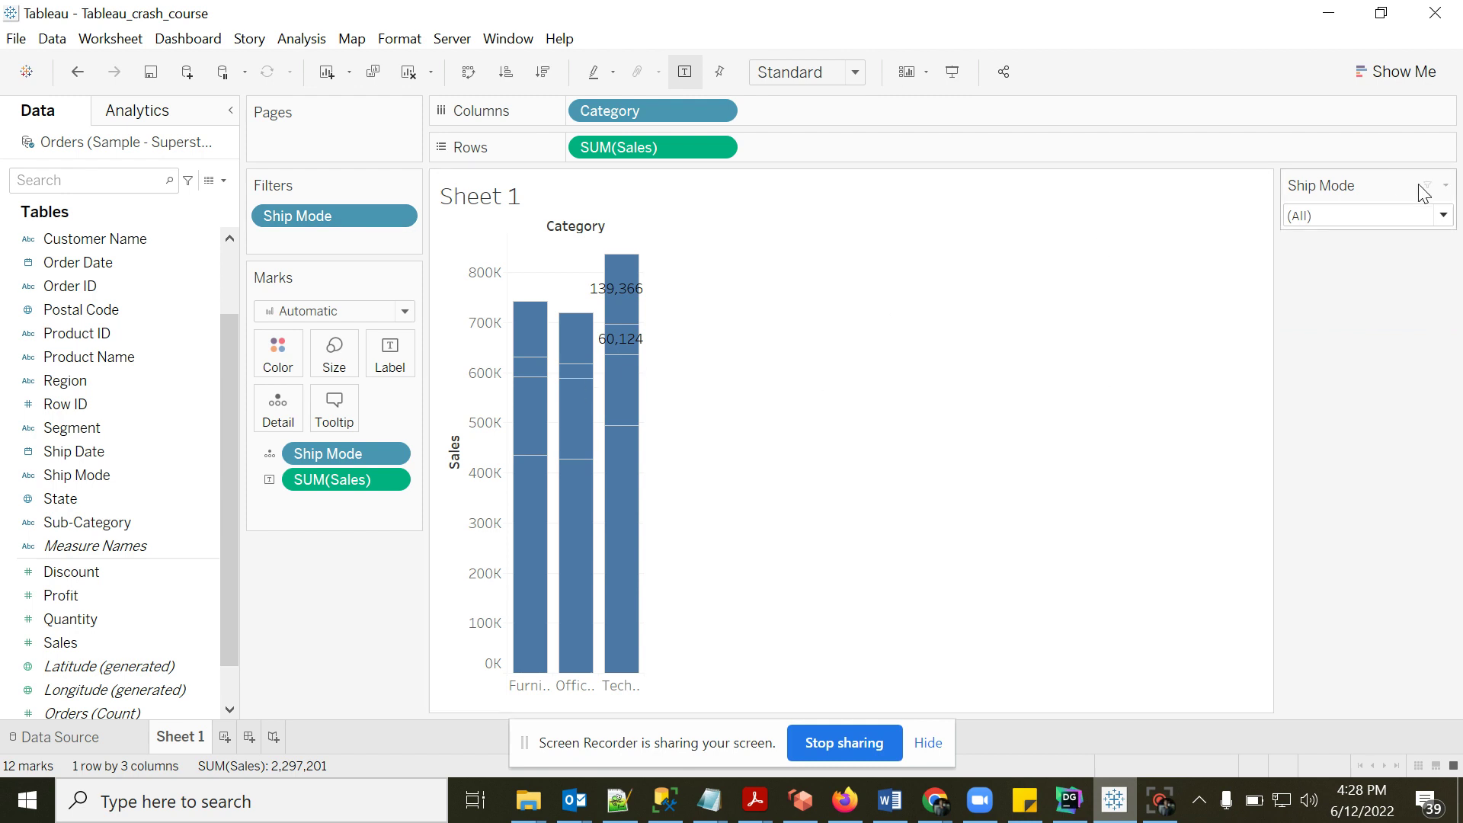
{"action": "left_click", "coordinate": [1444, 216]}
{"action": "left_click", "coordinate": [1443, 216]}
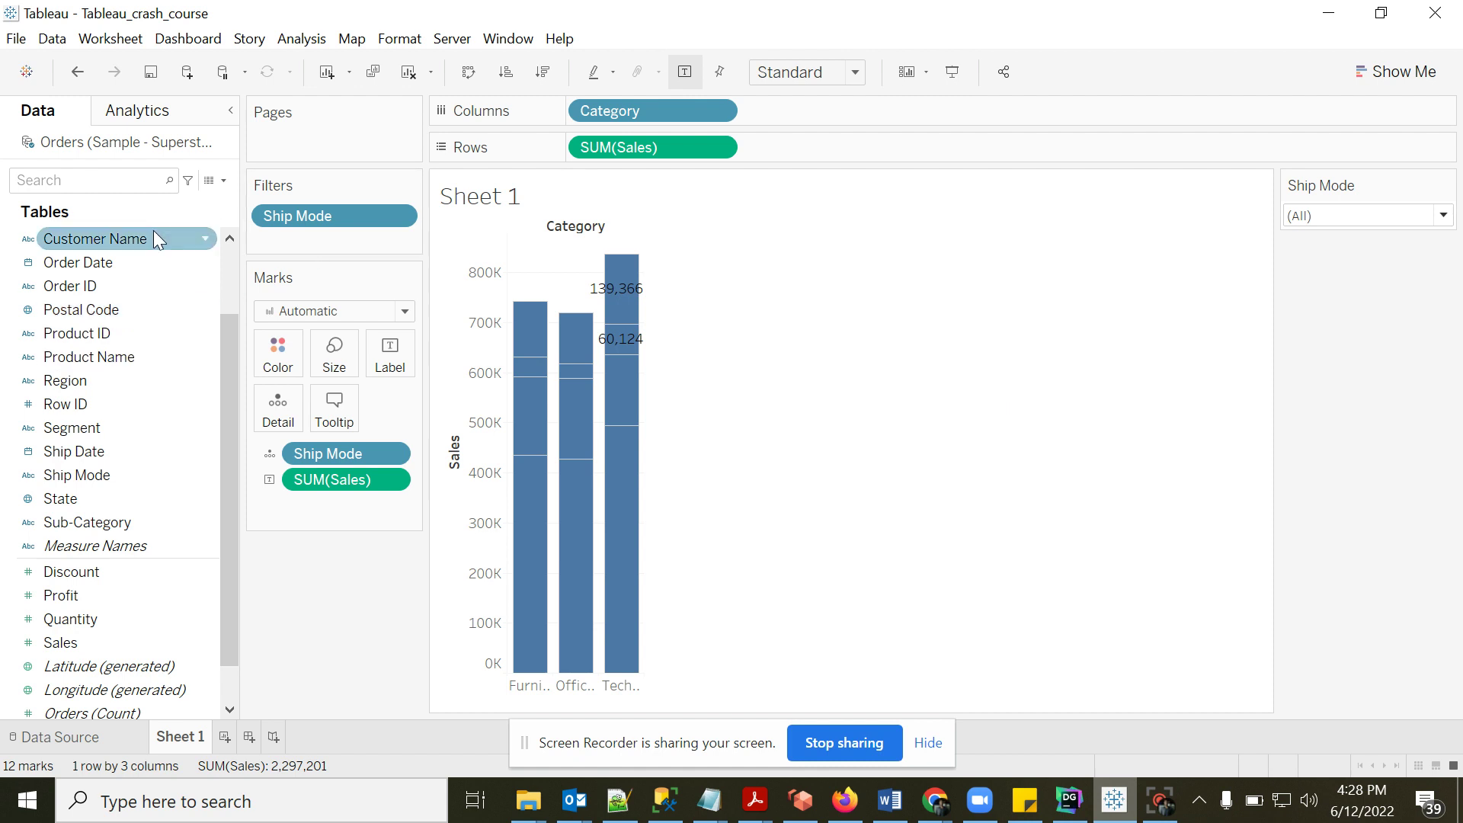
- Add Segment to Filters with all three segments included
{"action": "left_click_drag", "start_coordinate": [93, 432], "coordinate": [315, 246]}
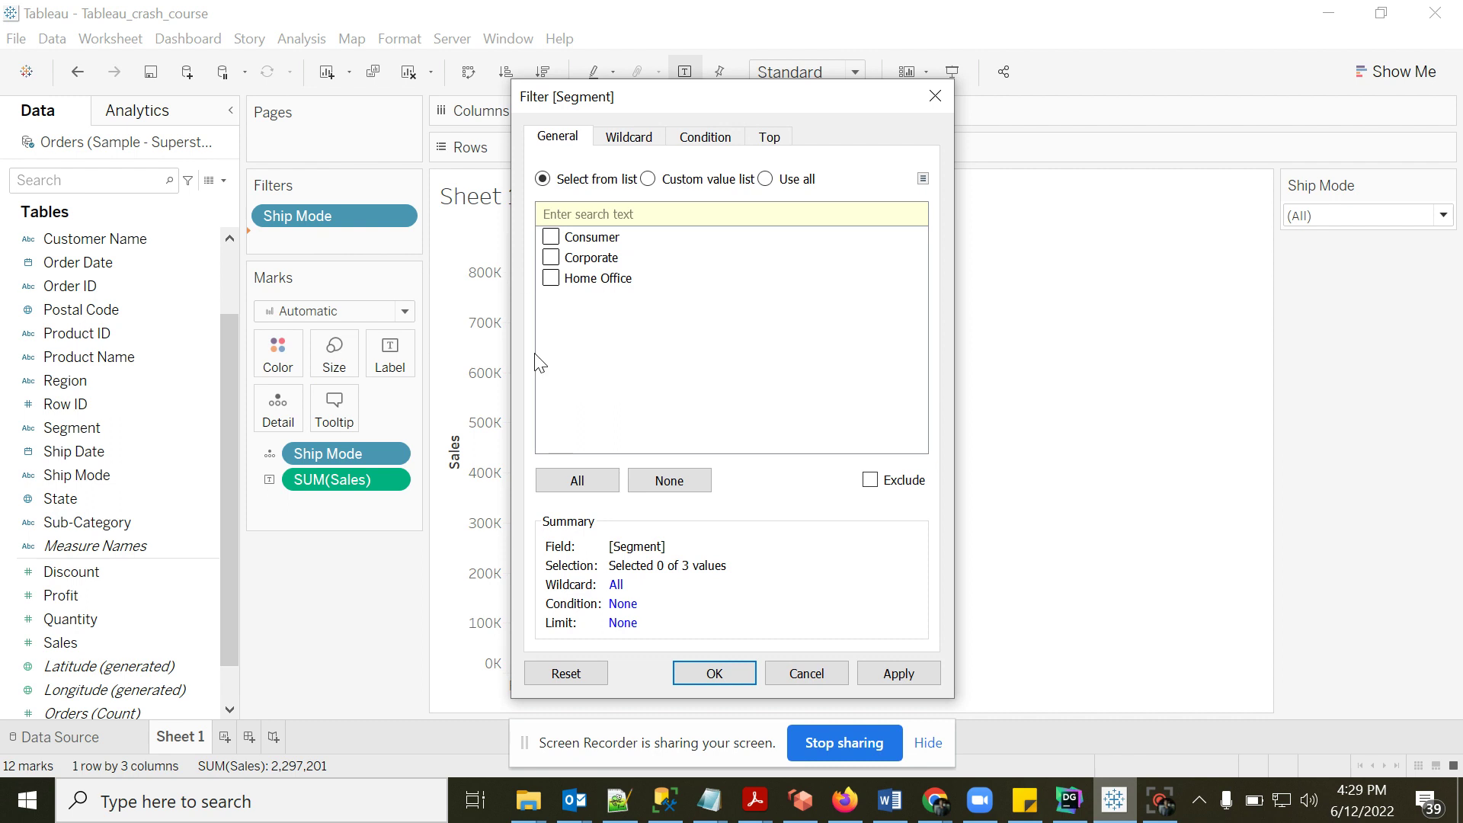
{"action": "left_click", "coordinate": [573, 483]}
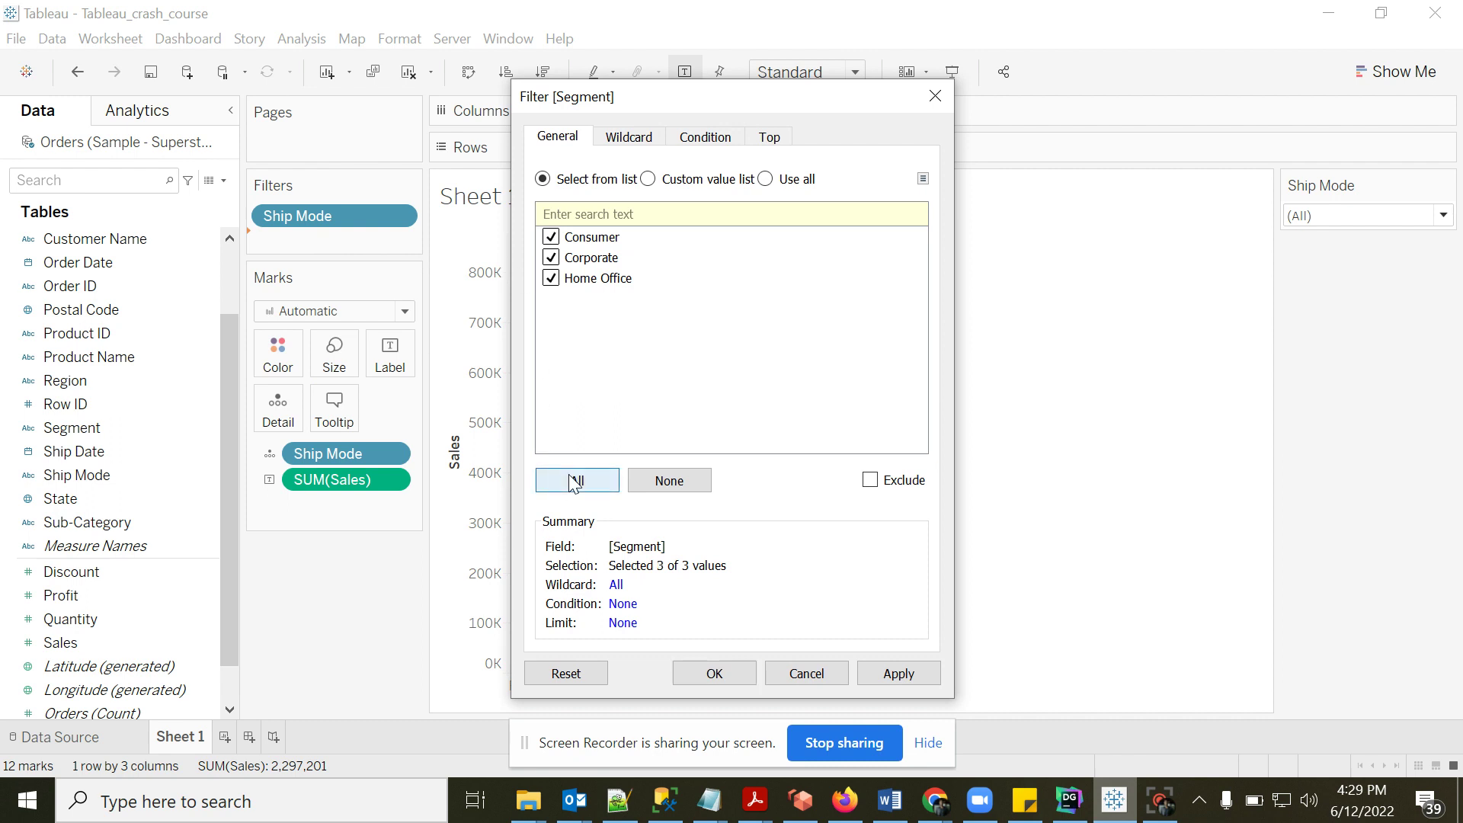
{"action": "left_click", "coordinate": [715, 674]}
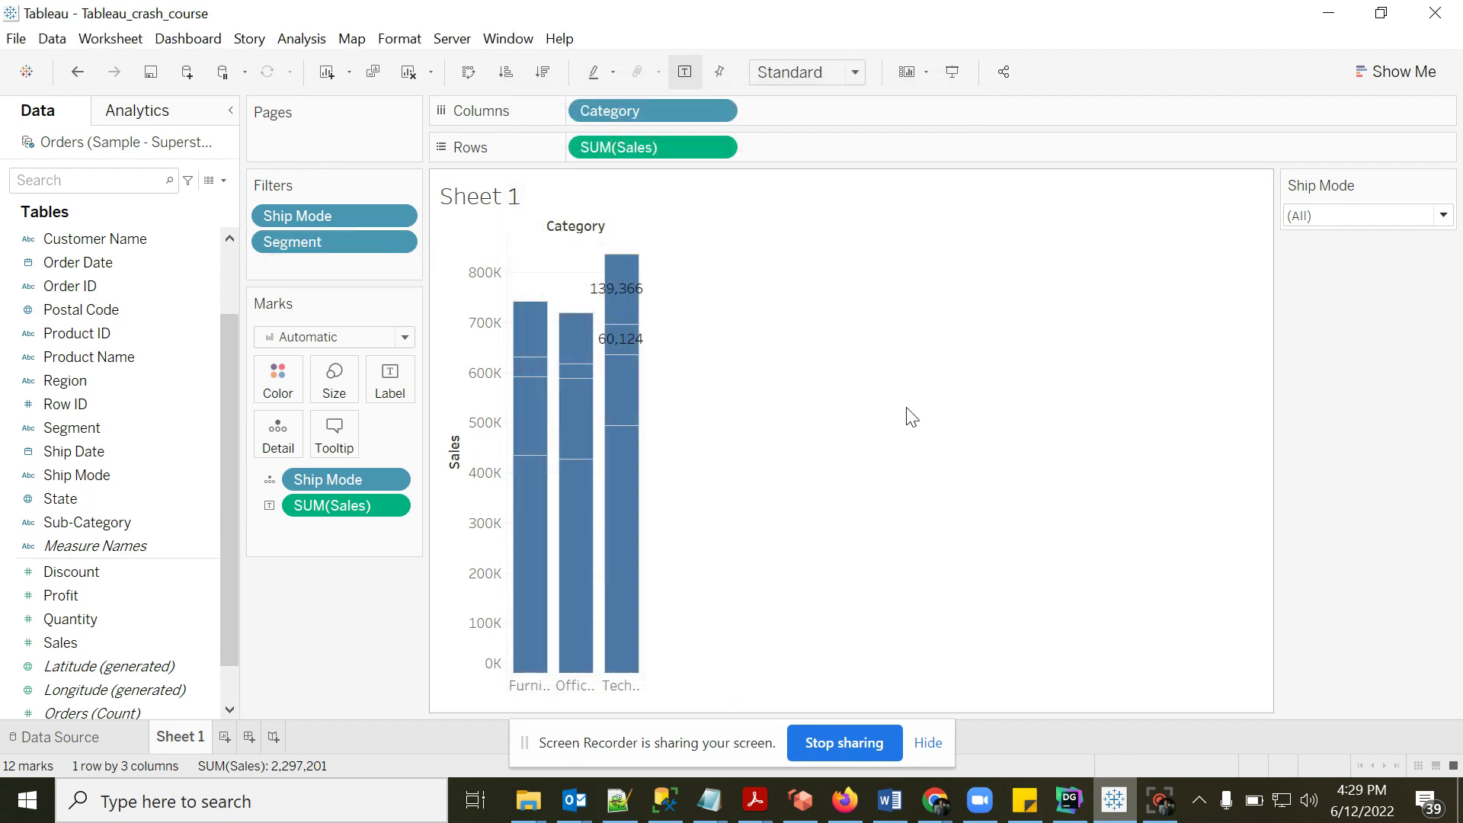
- Show the Segment filter card and set it to Multiple Values (dropdown)
{"action": "left_click", "coordinate": [398, 216]}
{"action": "left_click", "coordinate": [400, 221]}
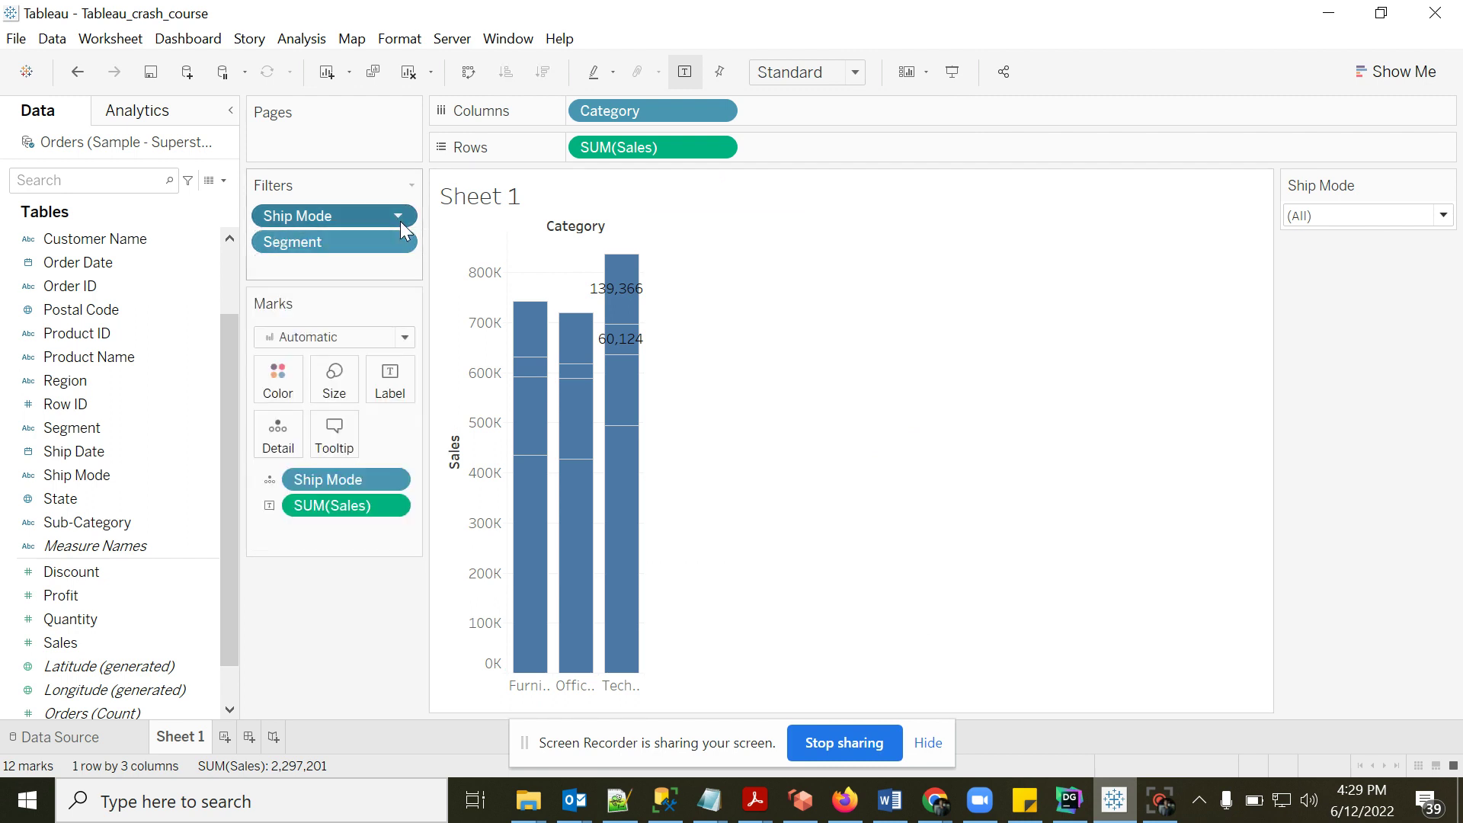
{"action": "left_click", "coordinate": [398, 242]}
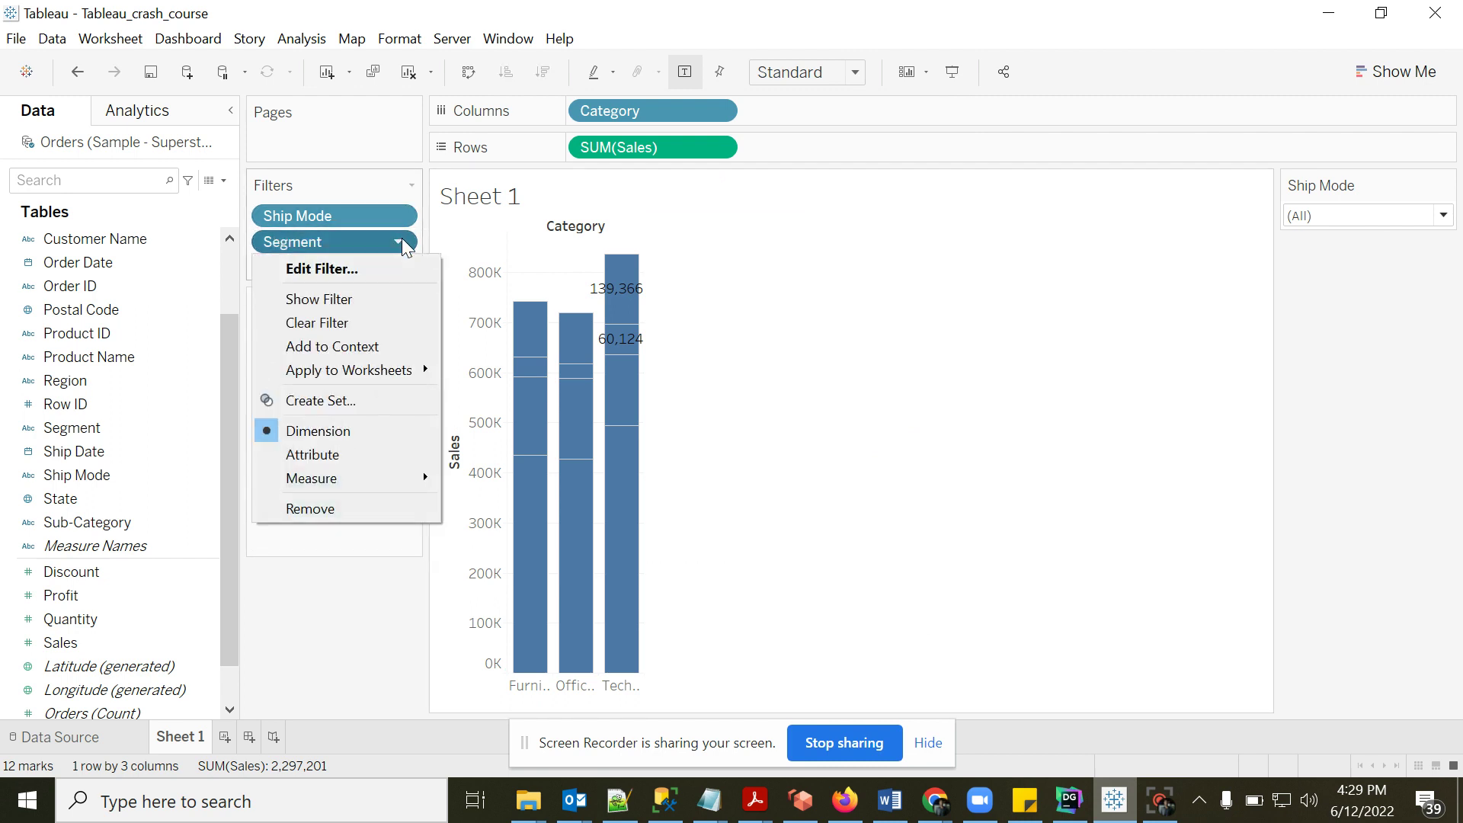
{"action": "left_click", "coordinate": [349, 299]}
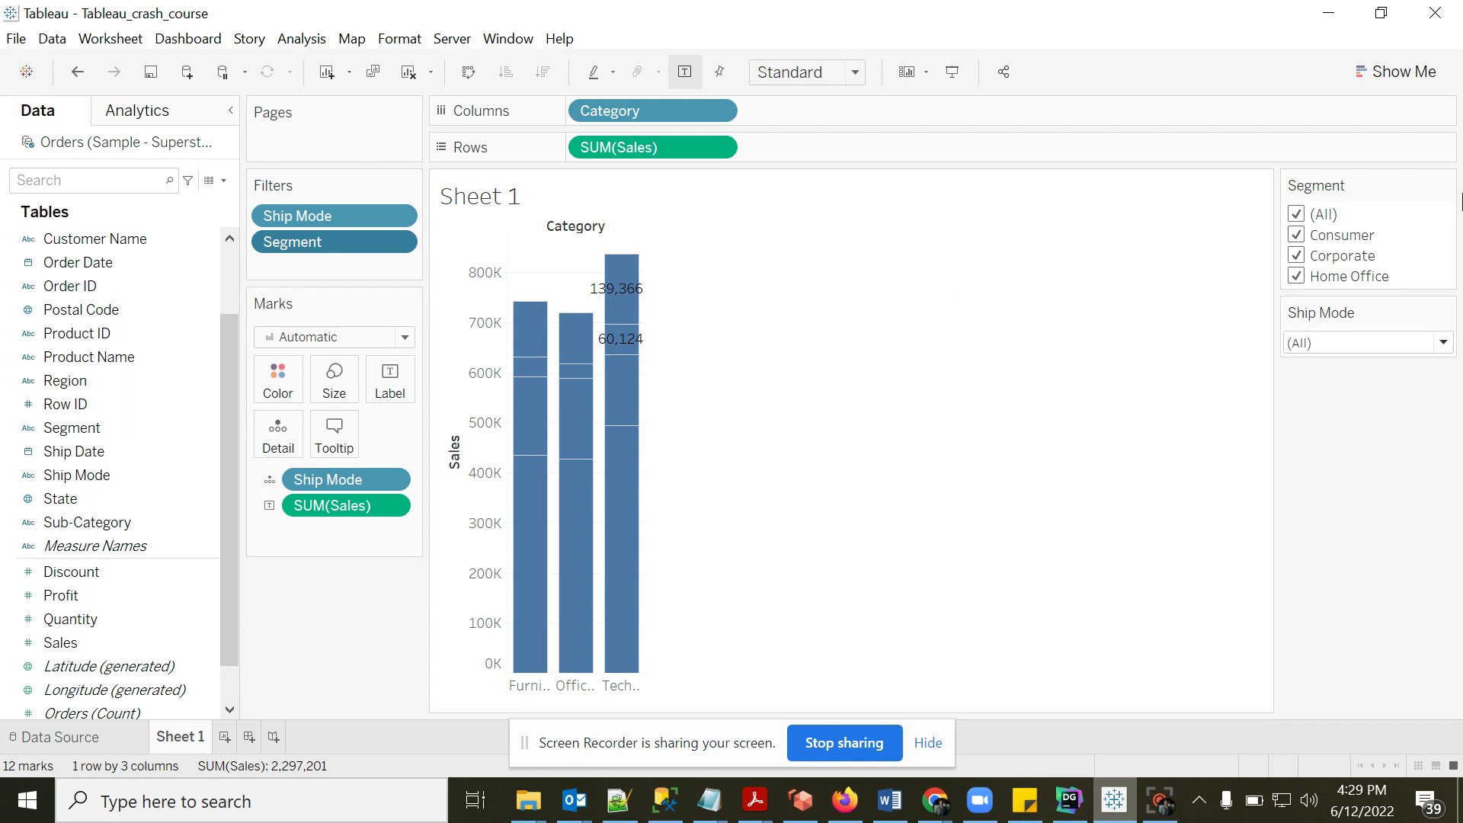
{"action": "left_click", "coordinate": [1446, 185]}
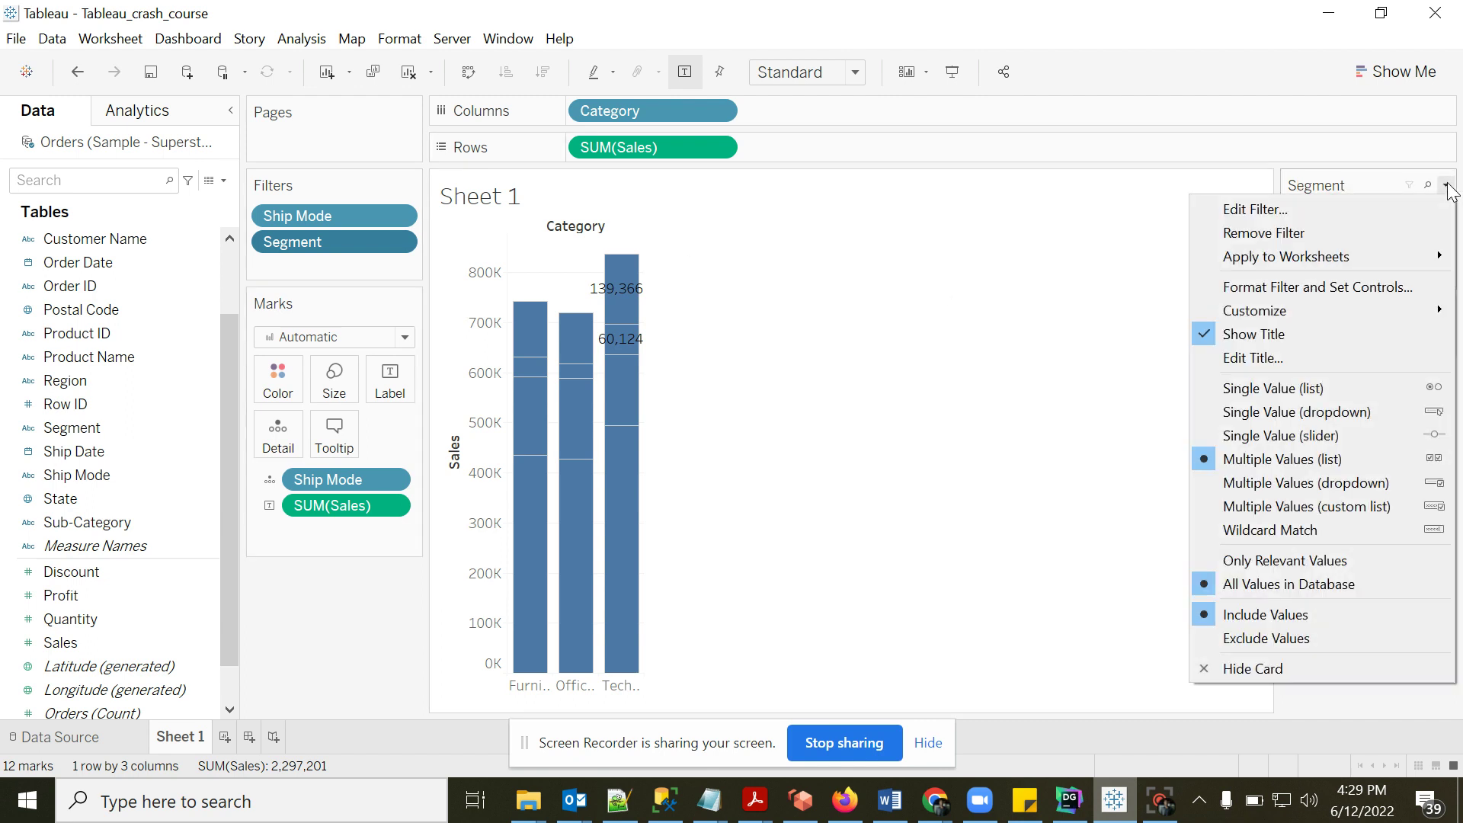
{"action": "left_click", "coordinate": [1293, 485]}
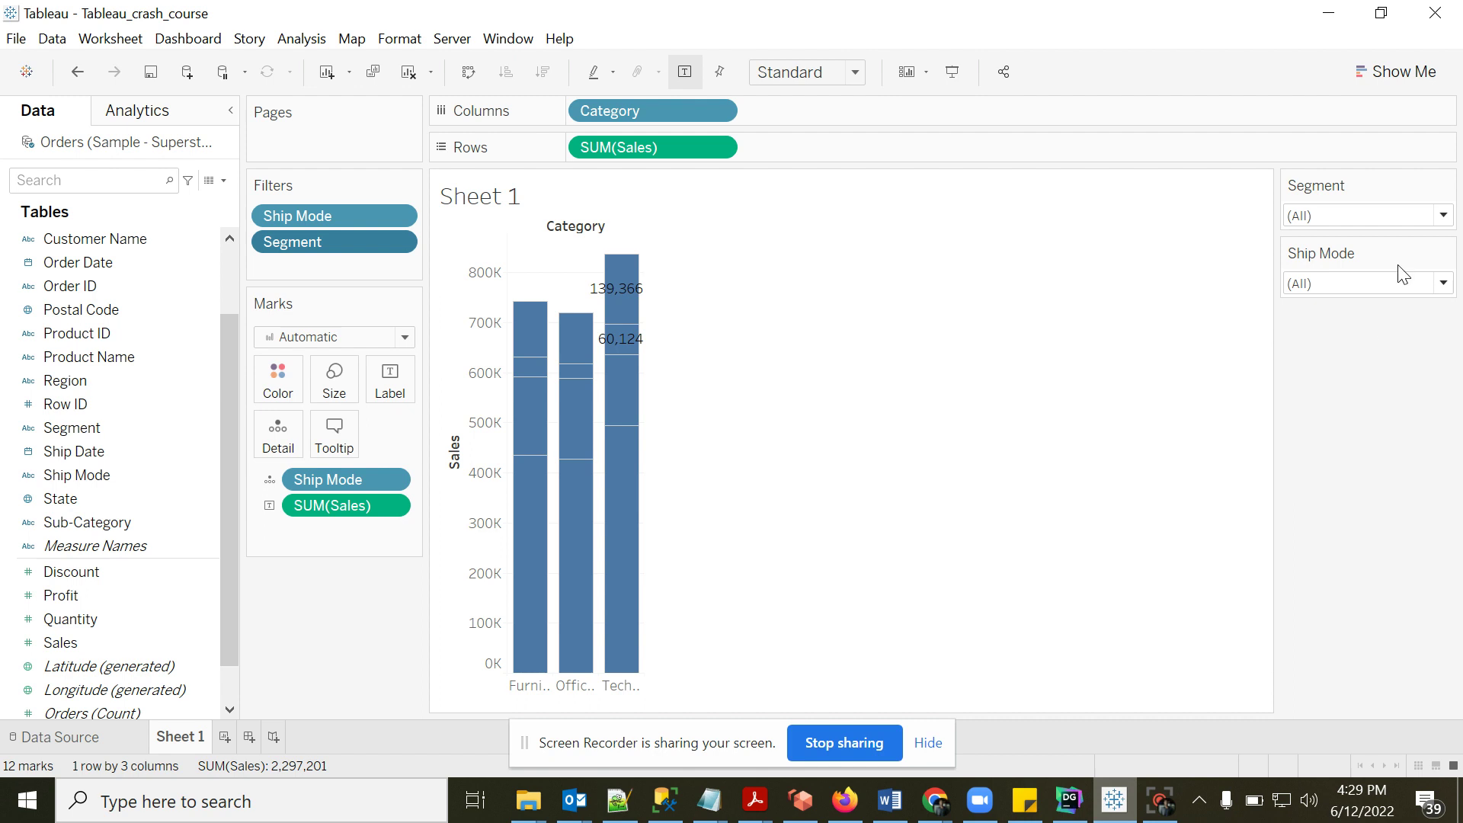
{"action": "left_click", "coordinate": [1448, 217]}
{"action": "left_click", "coordinate": [1444, 216]}
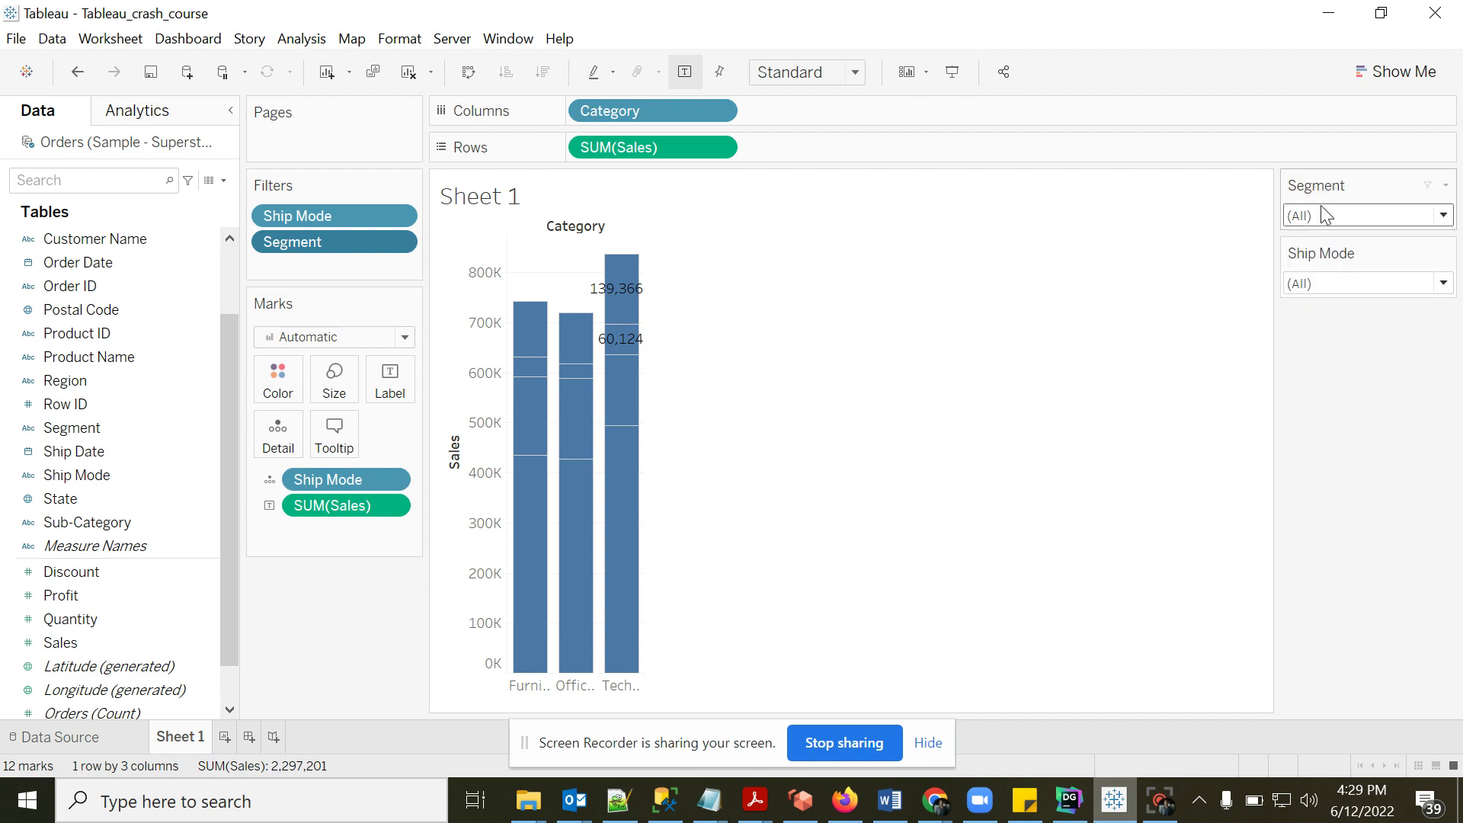
{"action": "left_click", "coordinate": [1071, 800]}
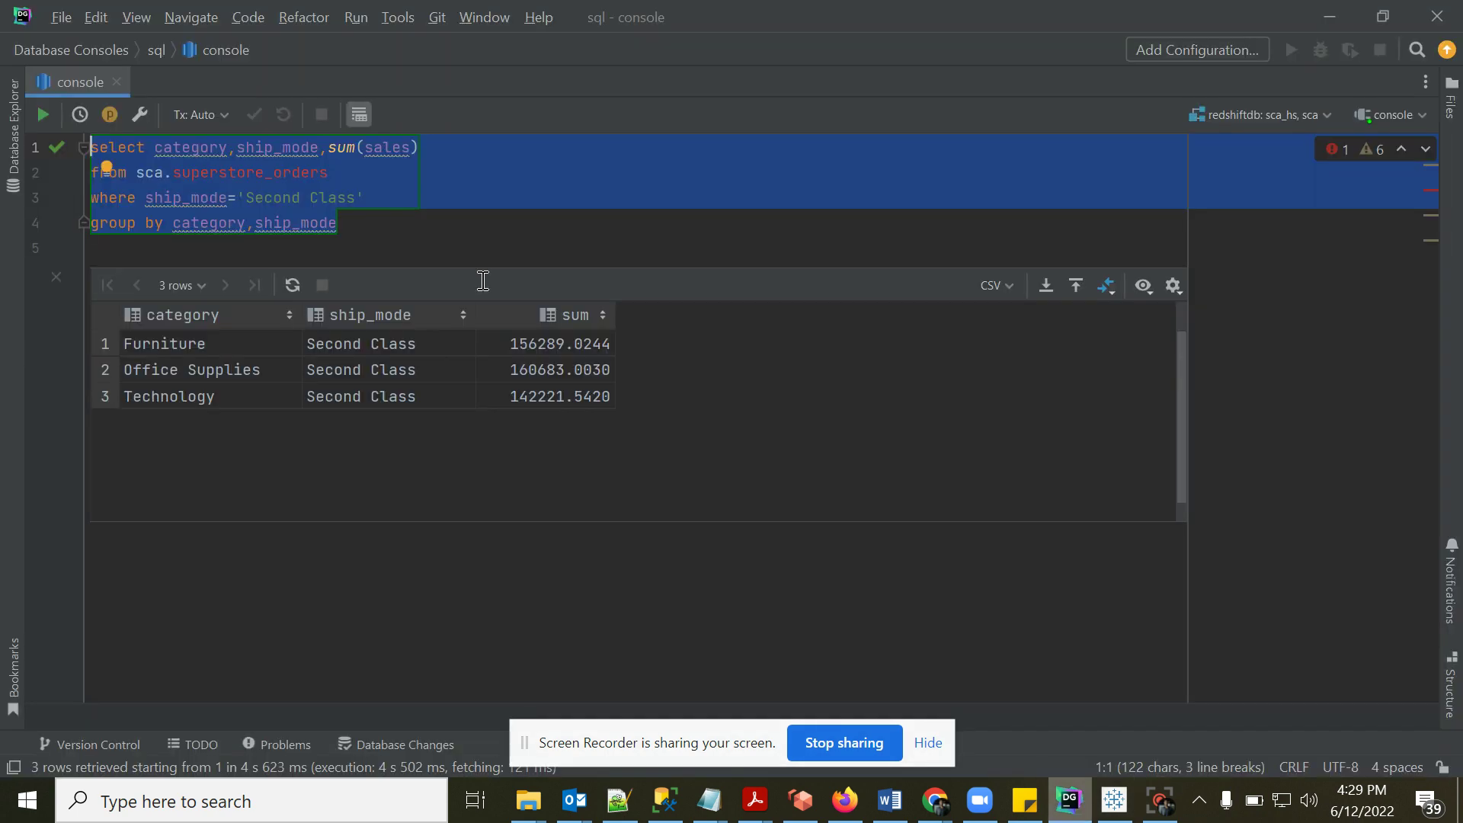
- Append " and segment='cor" to the Second Class condition on line 3, then return to Tableau
{"action": "left_click", "coordinate": [405, 197]}
{"action": "type", "text": "and segment='"}
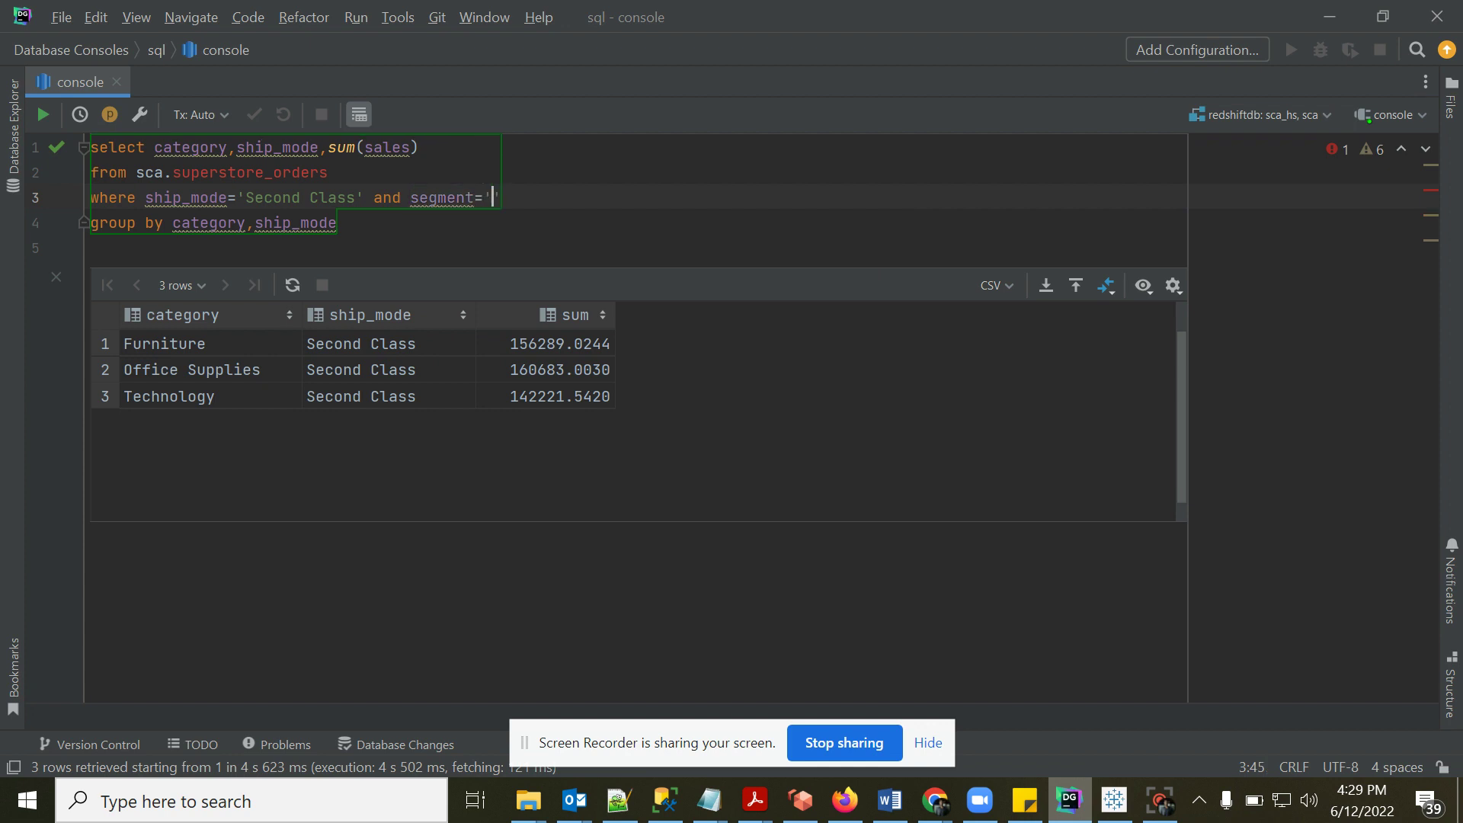
{"action": "type", "text": "cor"}
{"action": "left_click", "coordinate": [1114, 801]}
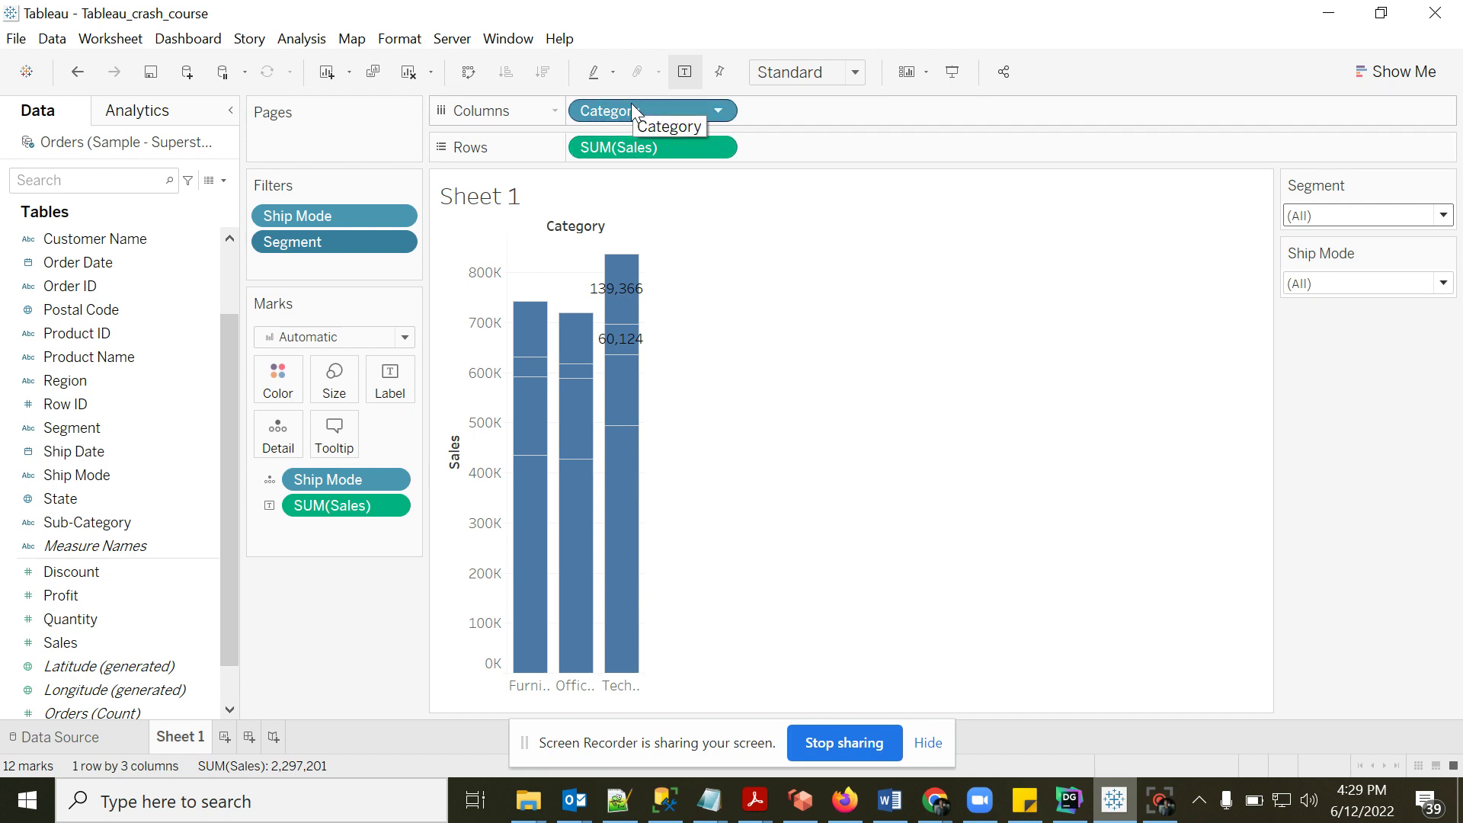
- Remove Category from Columns, and Ship Mode and the SUM(Sales) label from Marks
{"action": "left_click_drag", "start_coordinate": [610, 113], "coordinate": [320, 676]}
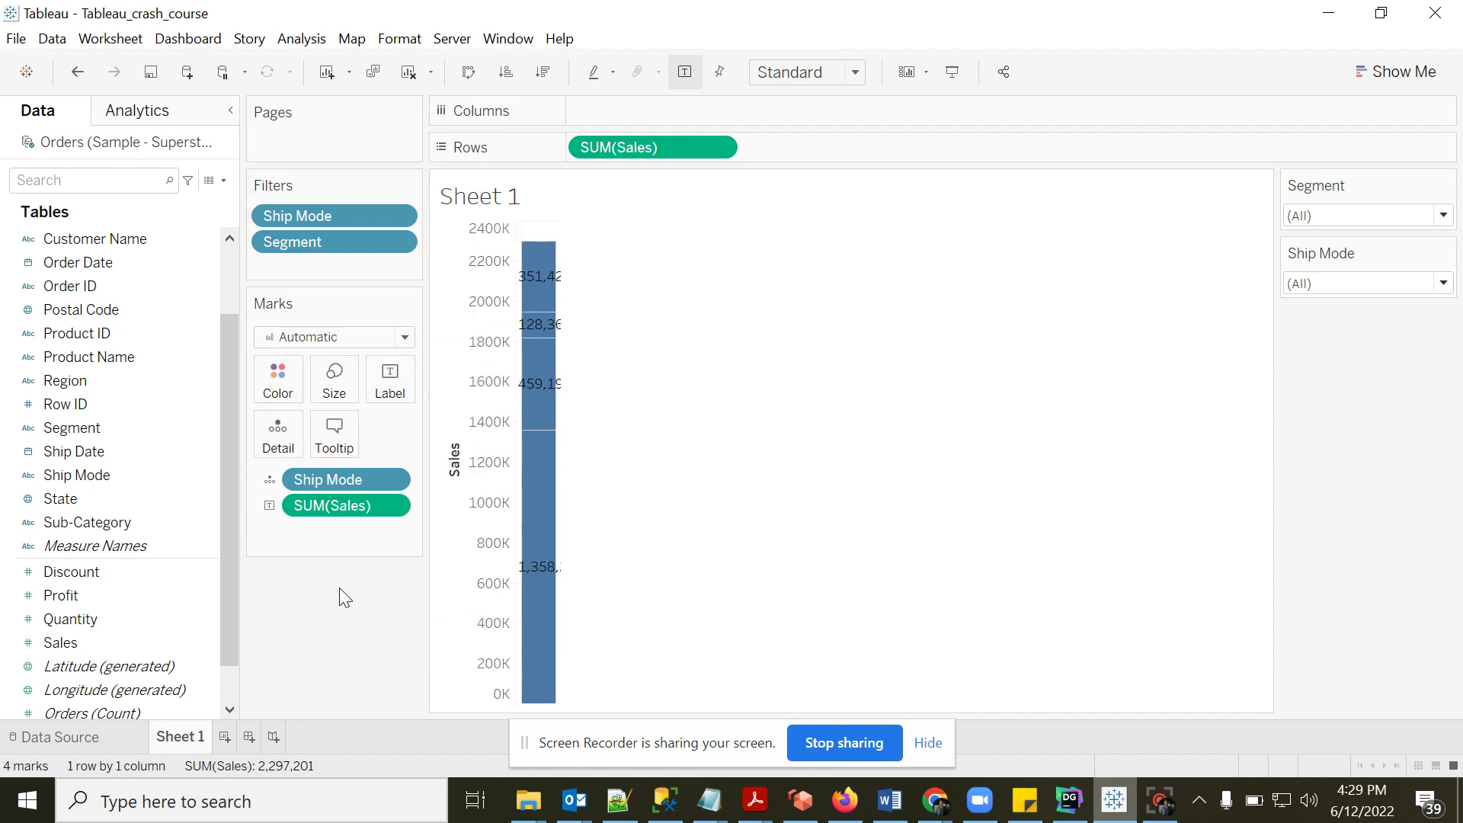
{"action": "left_click_drag", "start_coordinate": [305, 480], "coordinate": [305, 647]}
{"action": "left_click_drag", "start_coordinate": [314, 483], "coordinate": [316, 588]}
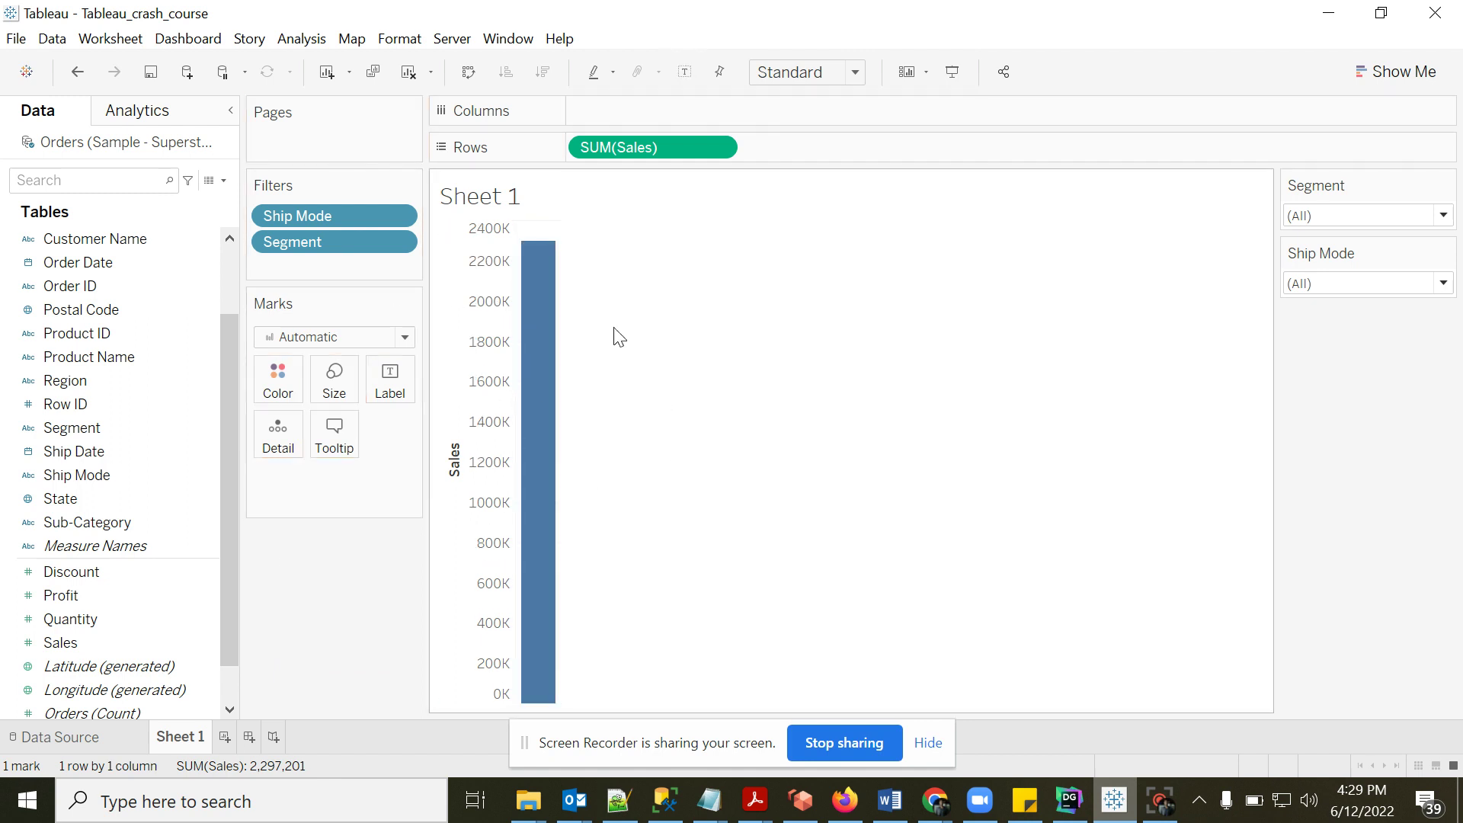
{"action": "left_click", "coordinate": [1069, 800]}
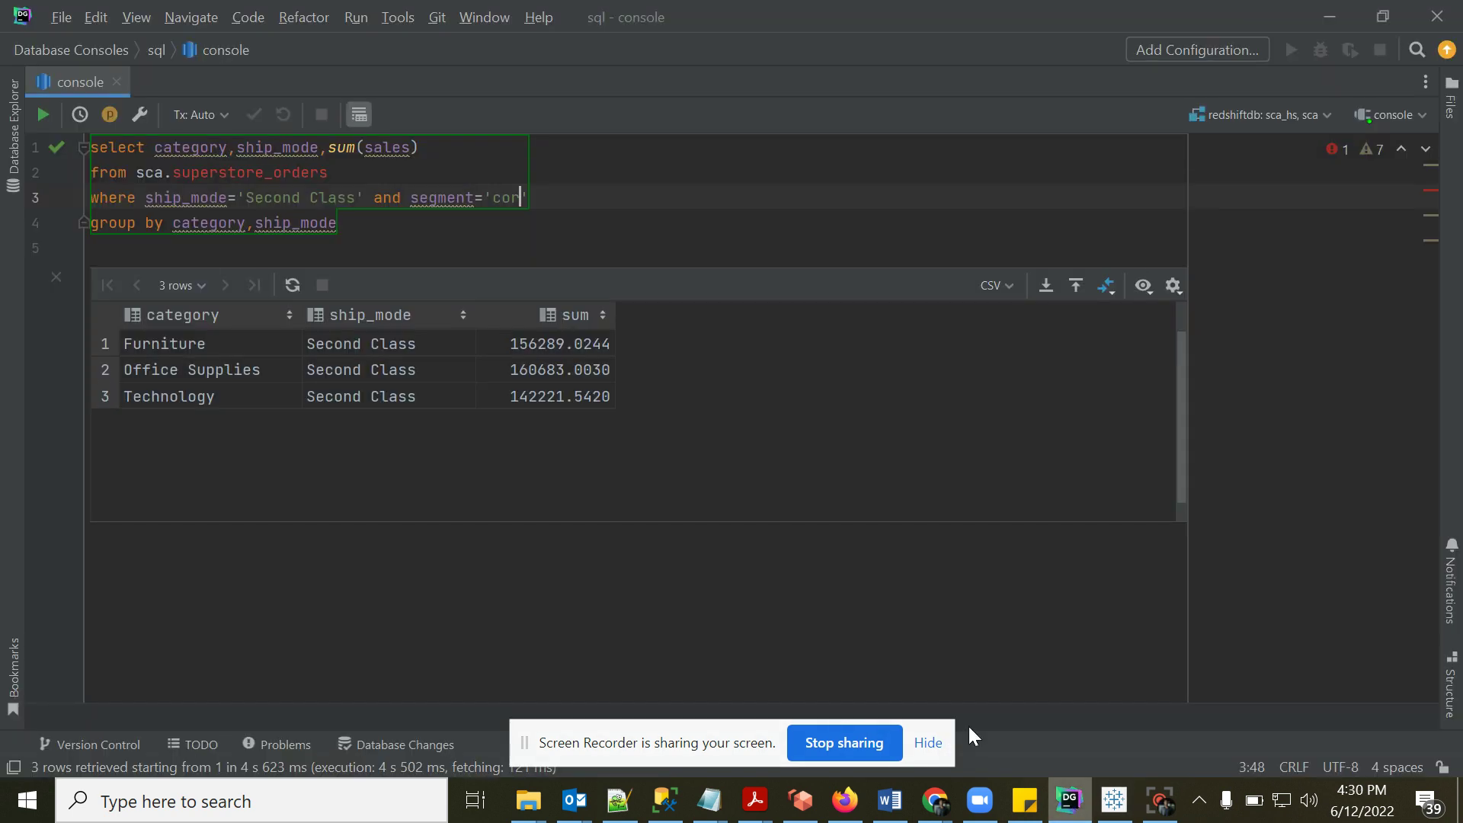
- Trim the query to an unfiltered sum(sales) from superstore_orders and run it, returning 2297200.8603
{"action": "left_click_drag", "start_coordinate": [301, 149], "coordinate": [154, 150]}
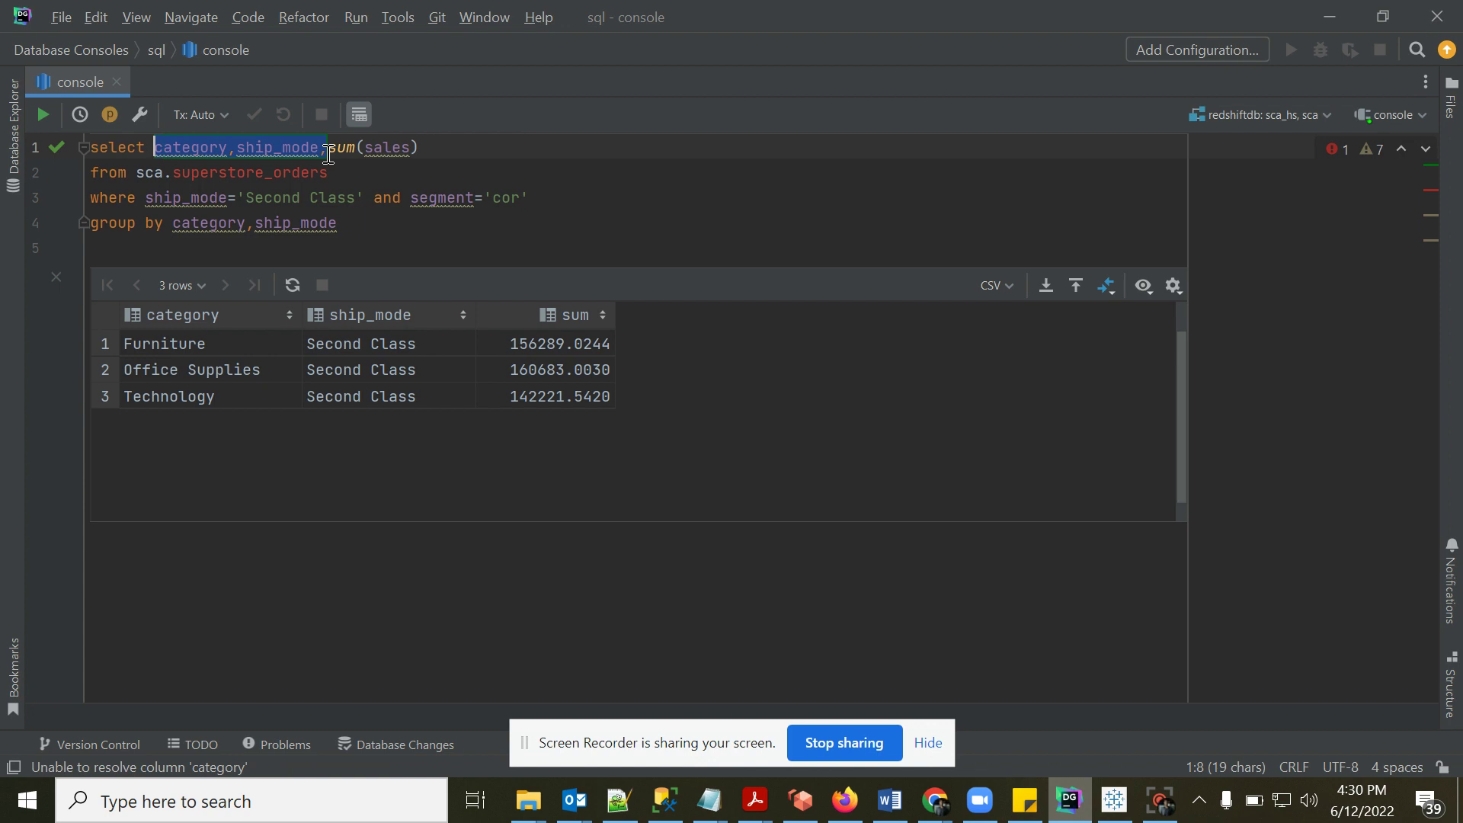
{"action": "key", "text": "BackSpace"}
{"action": "left_click", "coordinate": [328, 172]}
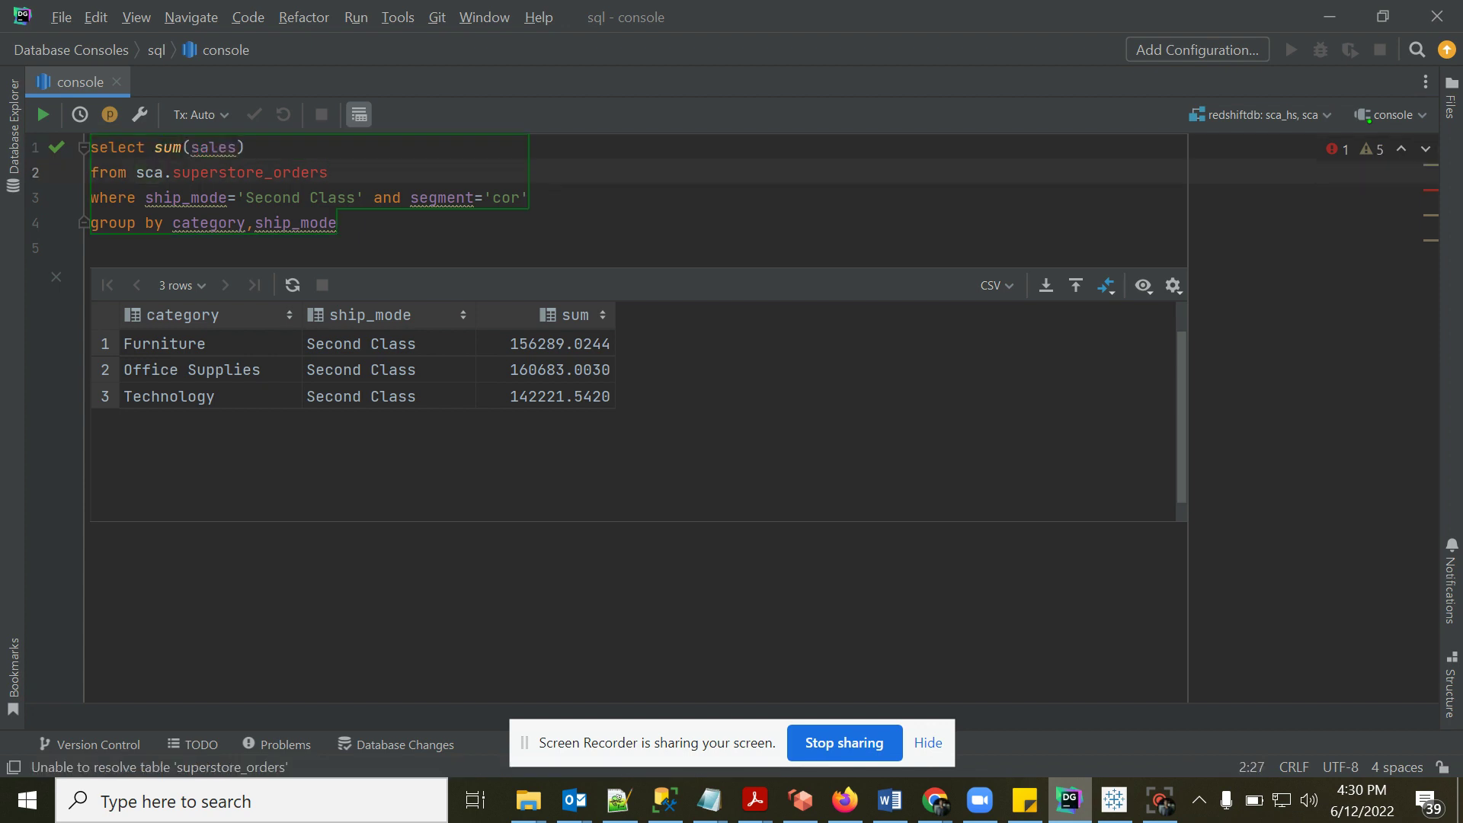
{"action": "left_click_drag", "start_coordinate": [327, 173], "coordinate": [90, 148]}
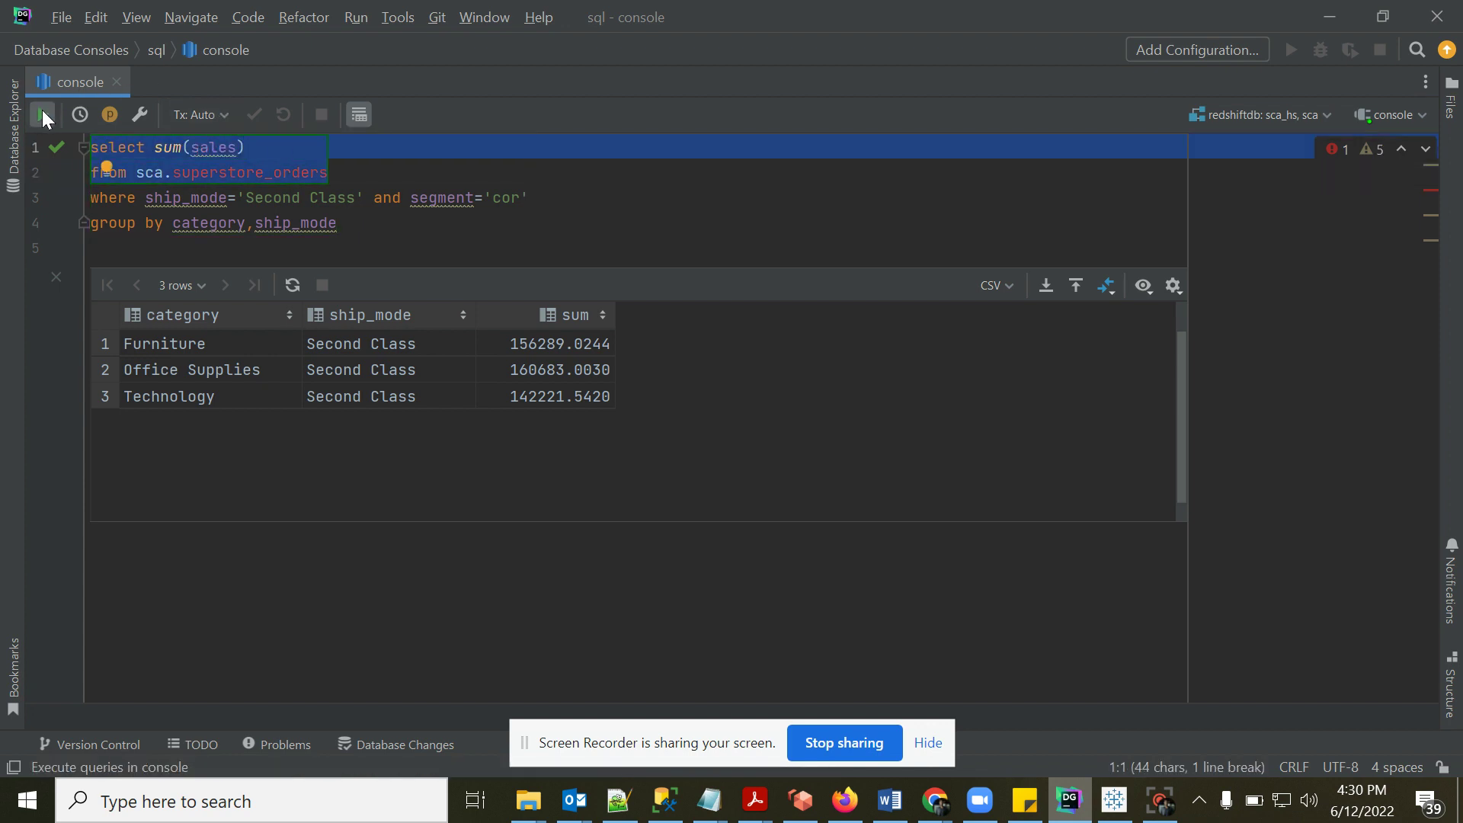
{"action": "left_click", "coordinate": [43, 114]}
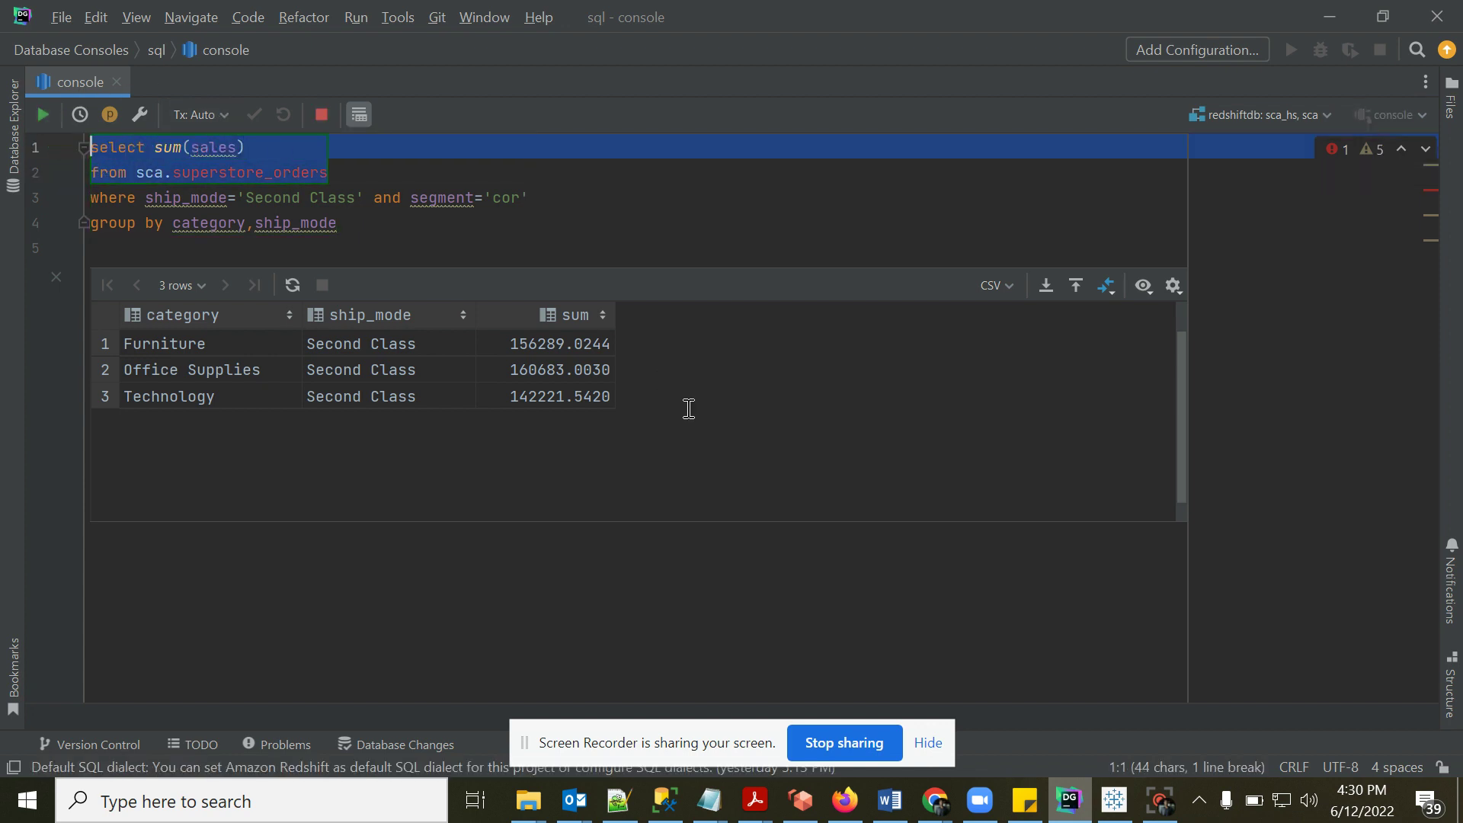
- Check that 2297200.8603 matches Tableau's 2,297,201 Sales bar, then go back to the SQL console
{"action": "left_click", "coordinate": [1120, 802]}
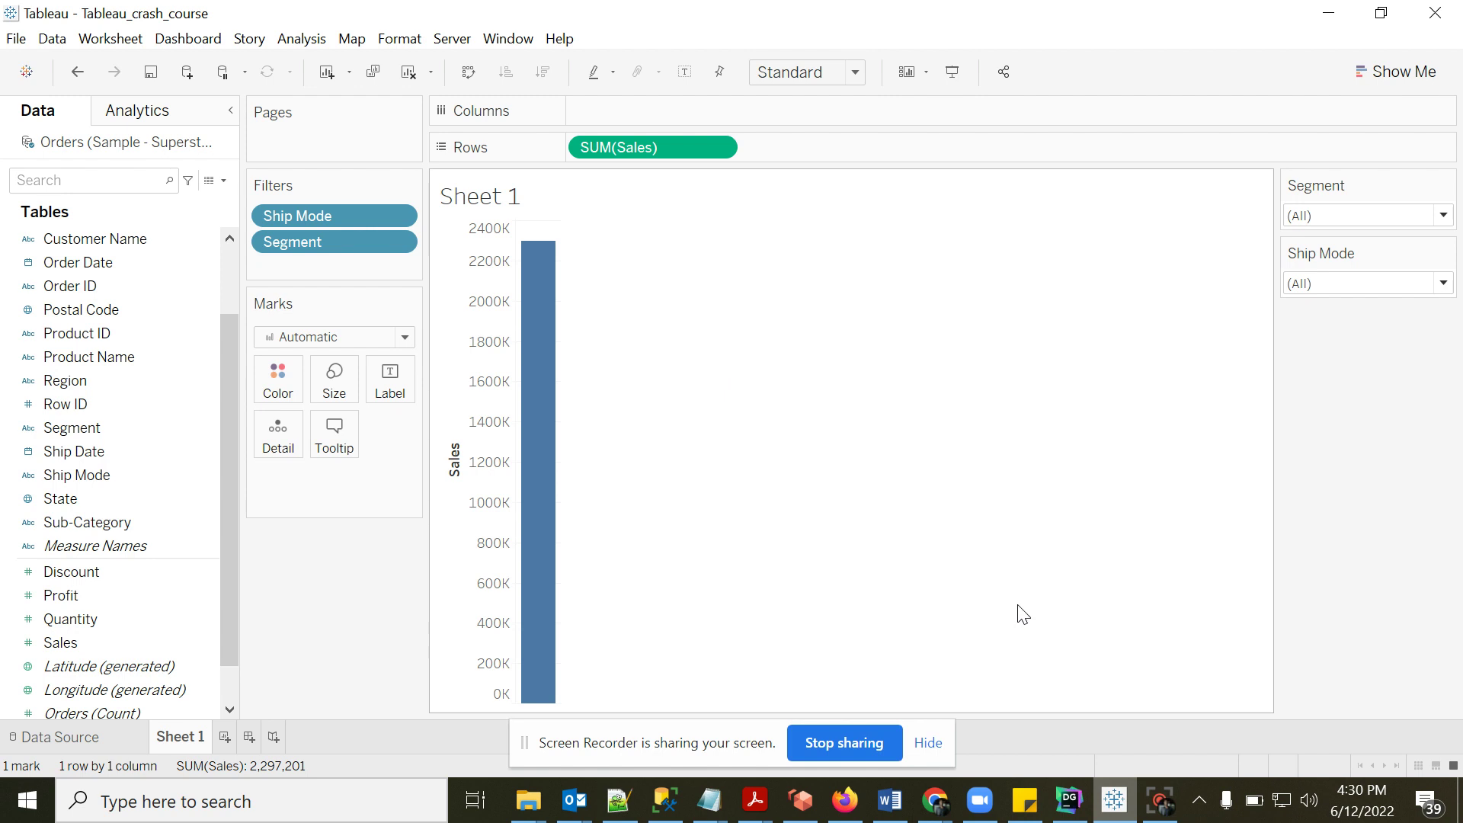
{"action": "left_click", "coordinate": [1069, 804]}
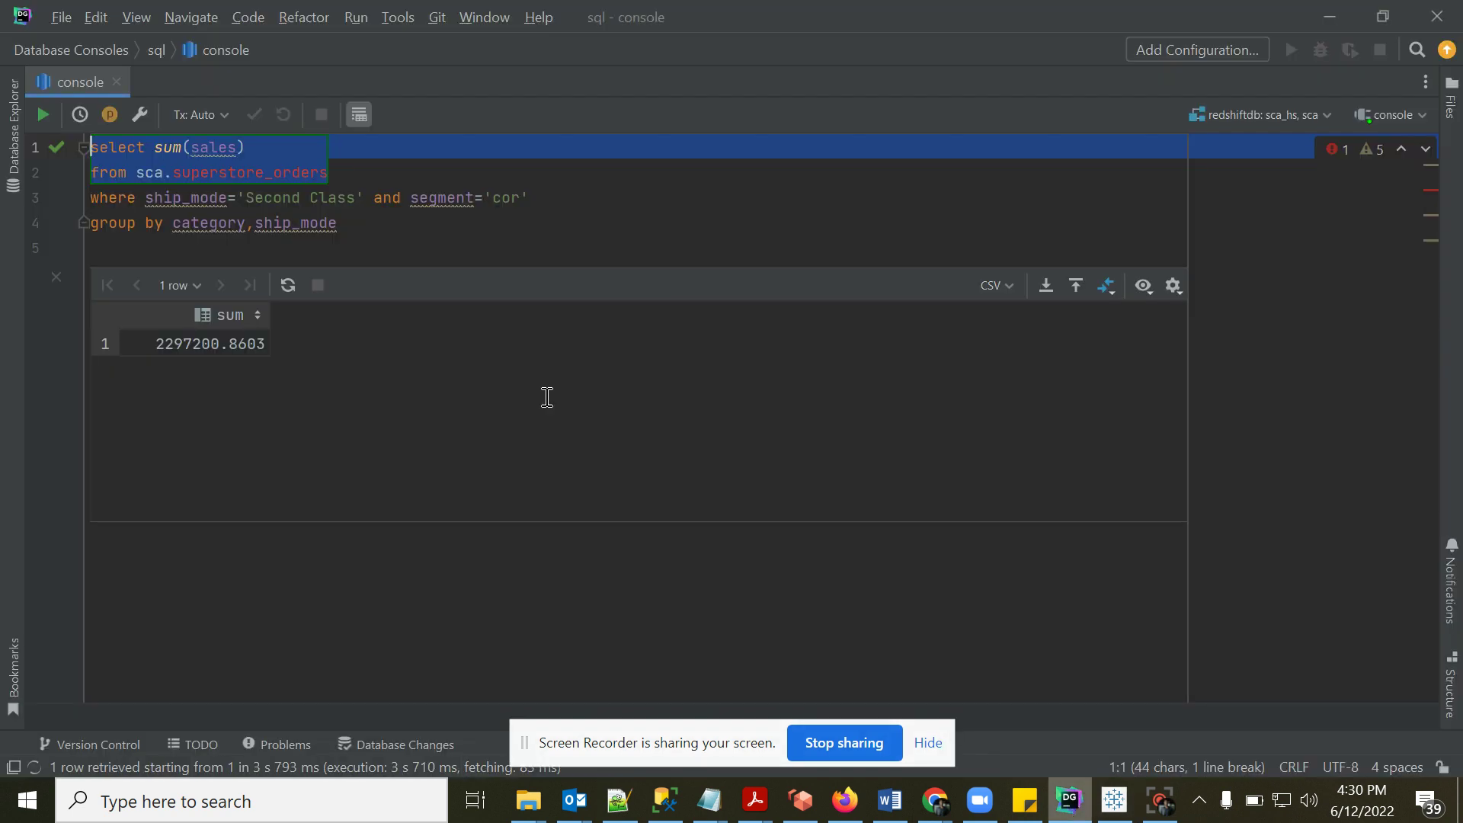
{"action": "left_click", "coordinate": [289, 169]}
{"action": "left_click", "coordinate": [288, 160]}
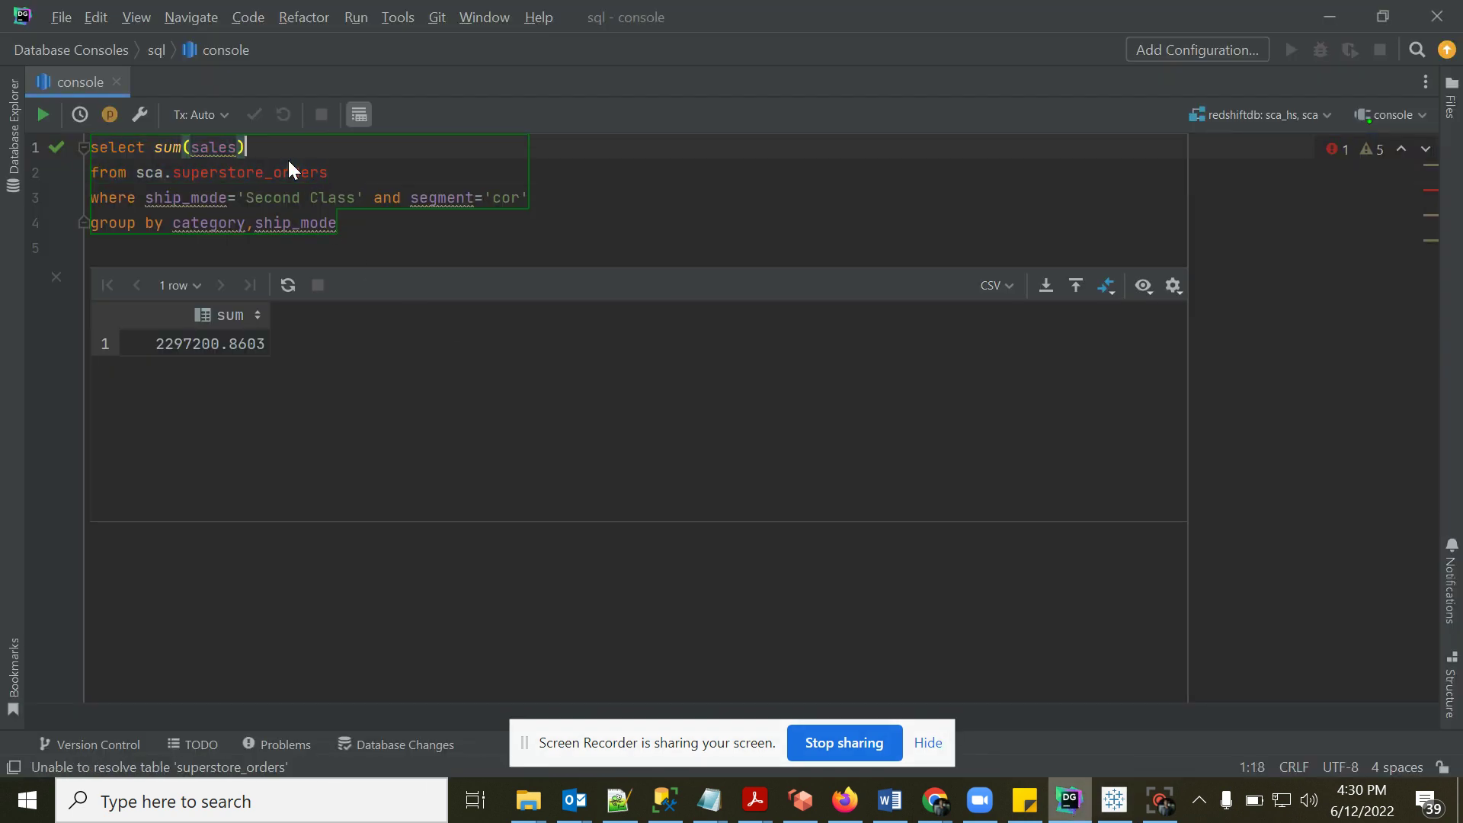
- Change the select list to 'order_id,order_date , profit + sales as total' and switch back to Tableau
{"action": "key", "text": "BackSpace"}
{"action": "key", "text": "BackSpace"}
{"action": "key", "text": "BackSpace"}
{"action": "key", "text": "BackSpace"}
{"action": "key", "text": "BackSpace"}
{"action": "key", "text": "BackSpace"}
{"action": "key", "text": "BackSpace"}
{"action": "key", "text": "BackSpace"}
{"action": "key", "text": "BackSpace"}
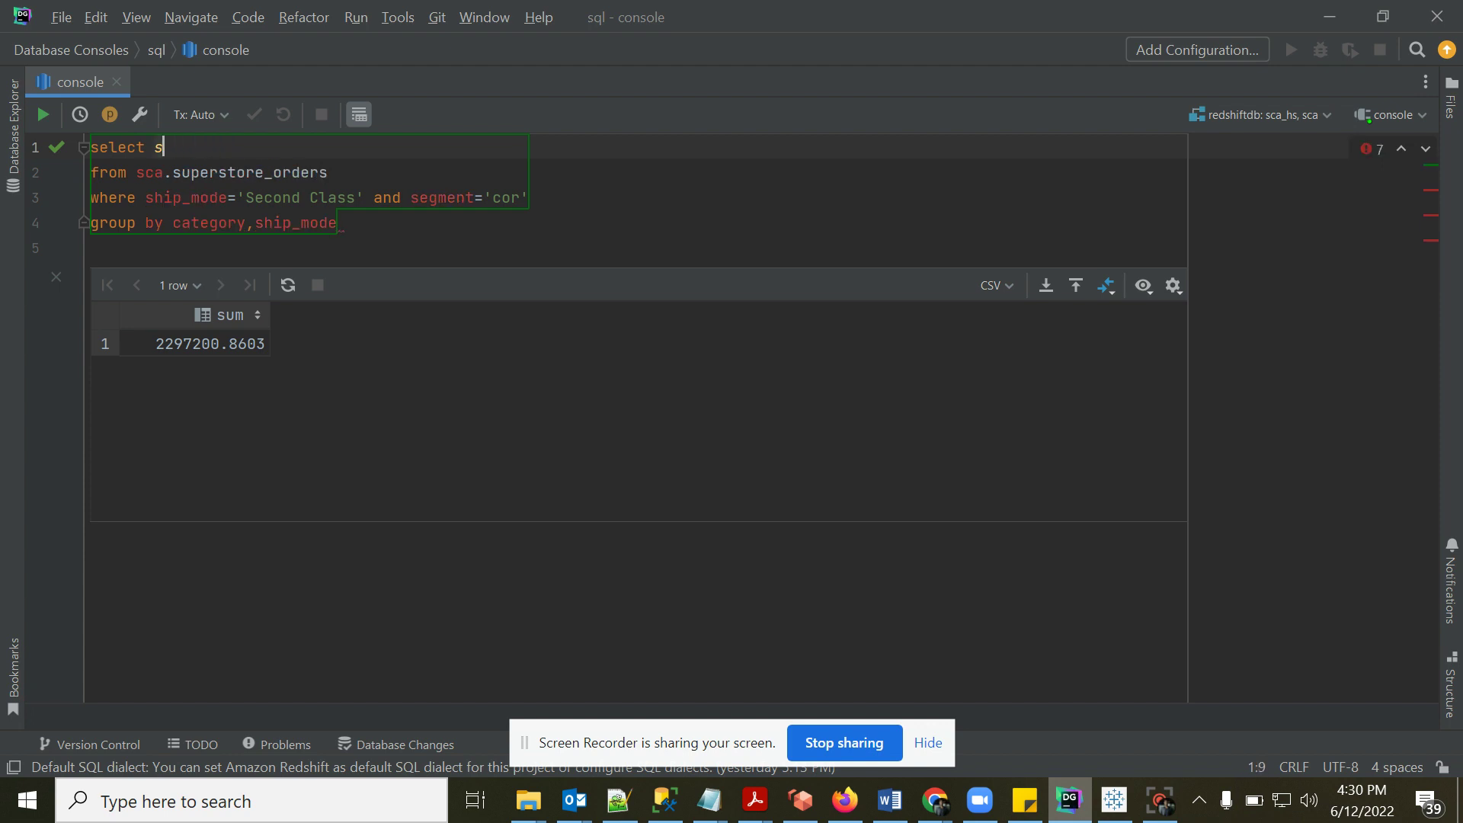
{"action": "type", "text": "order_"}
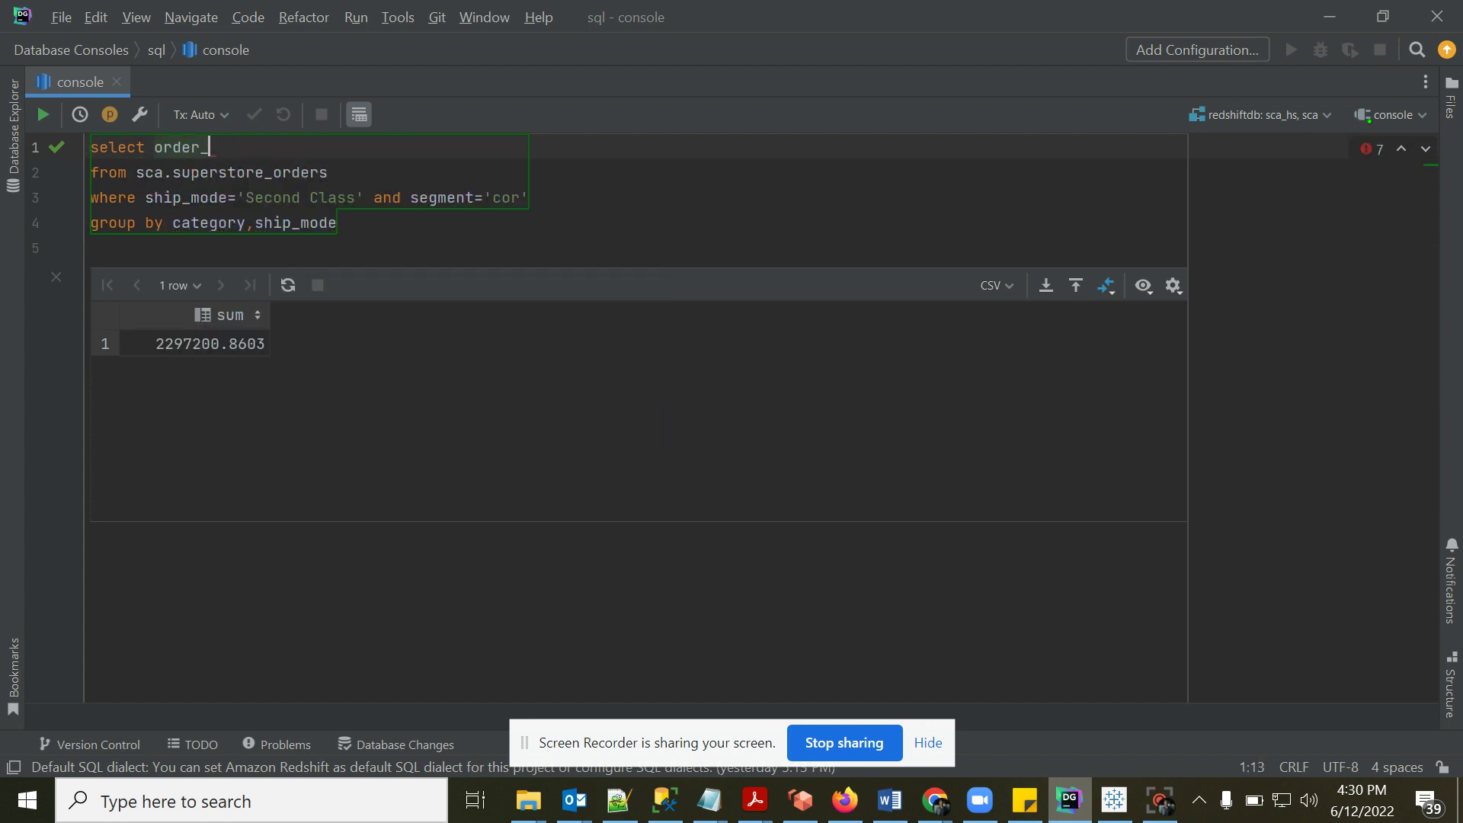
{"action": "type", "text": "id,o"}
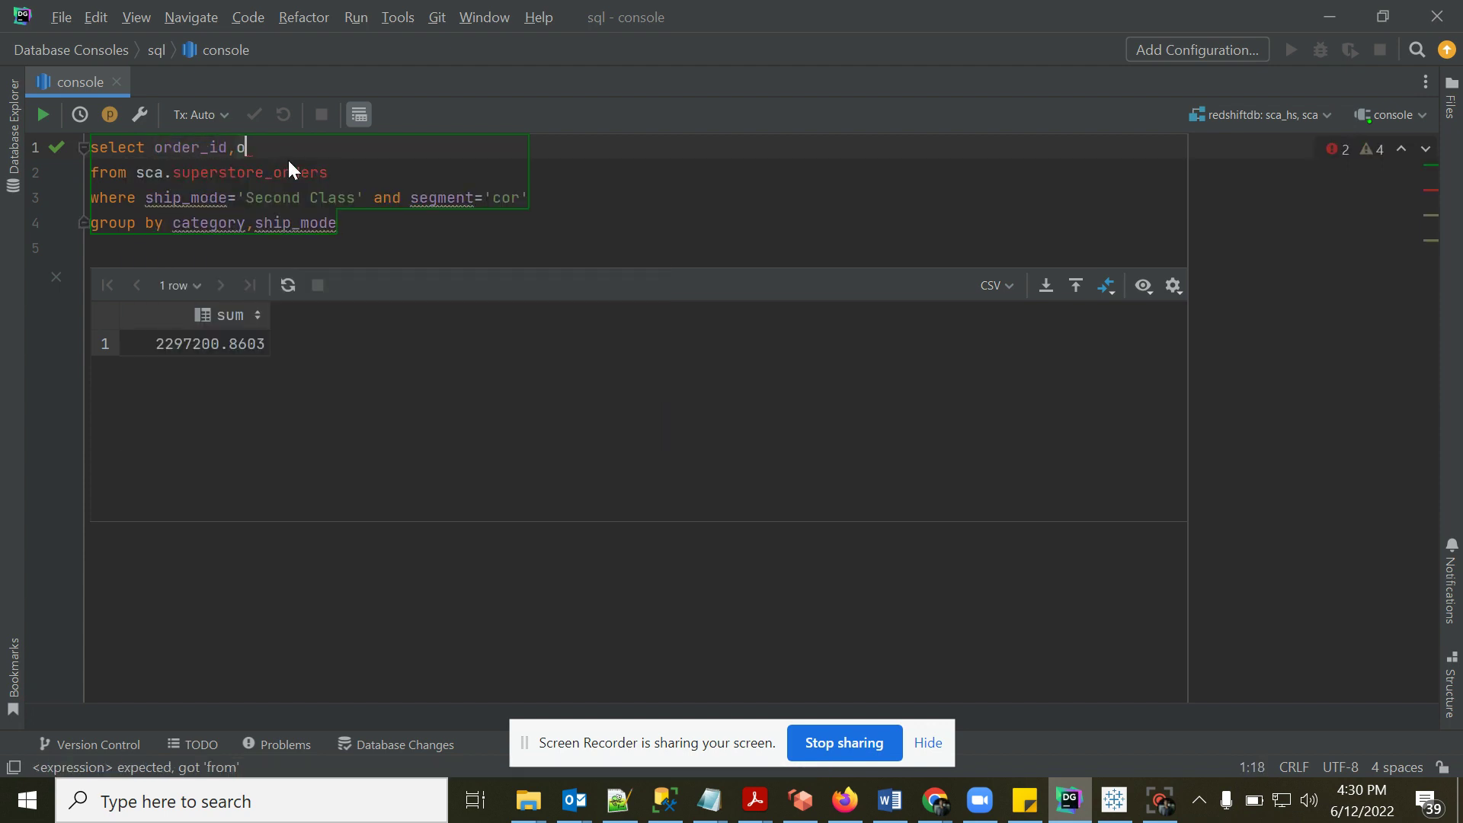
{"action": "type", "text": "rder_date , profit +"}
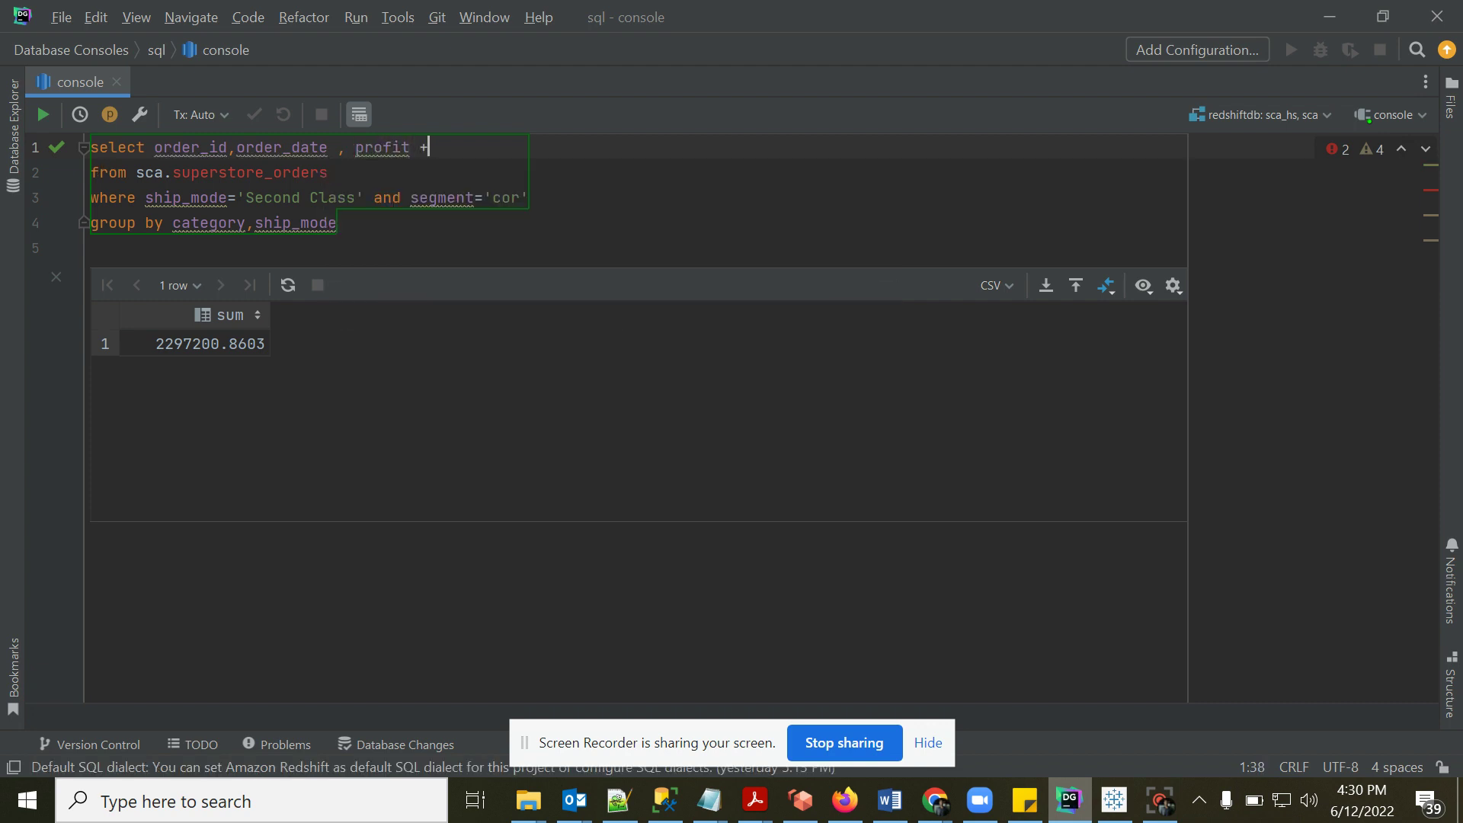
{"action": "type", "text": " sale"}
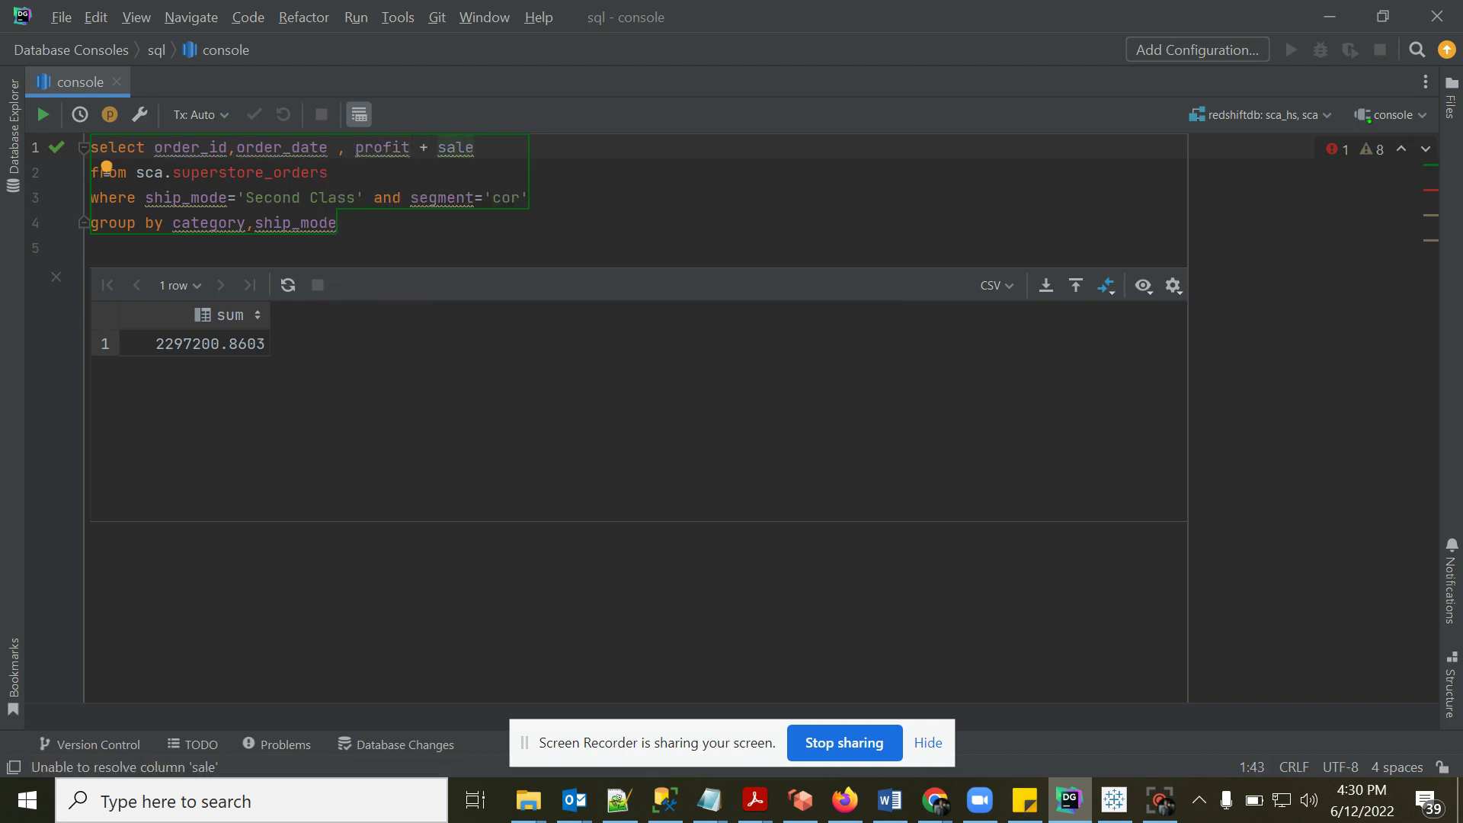
{"action": "type", "text": "s as total"}
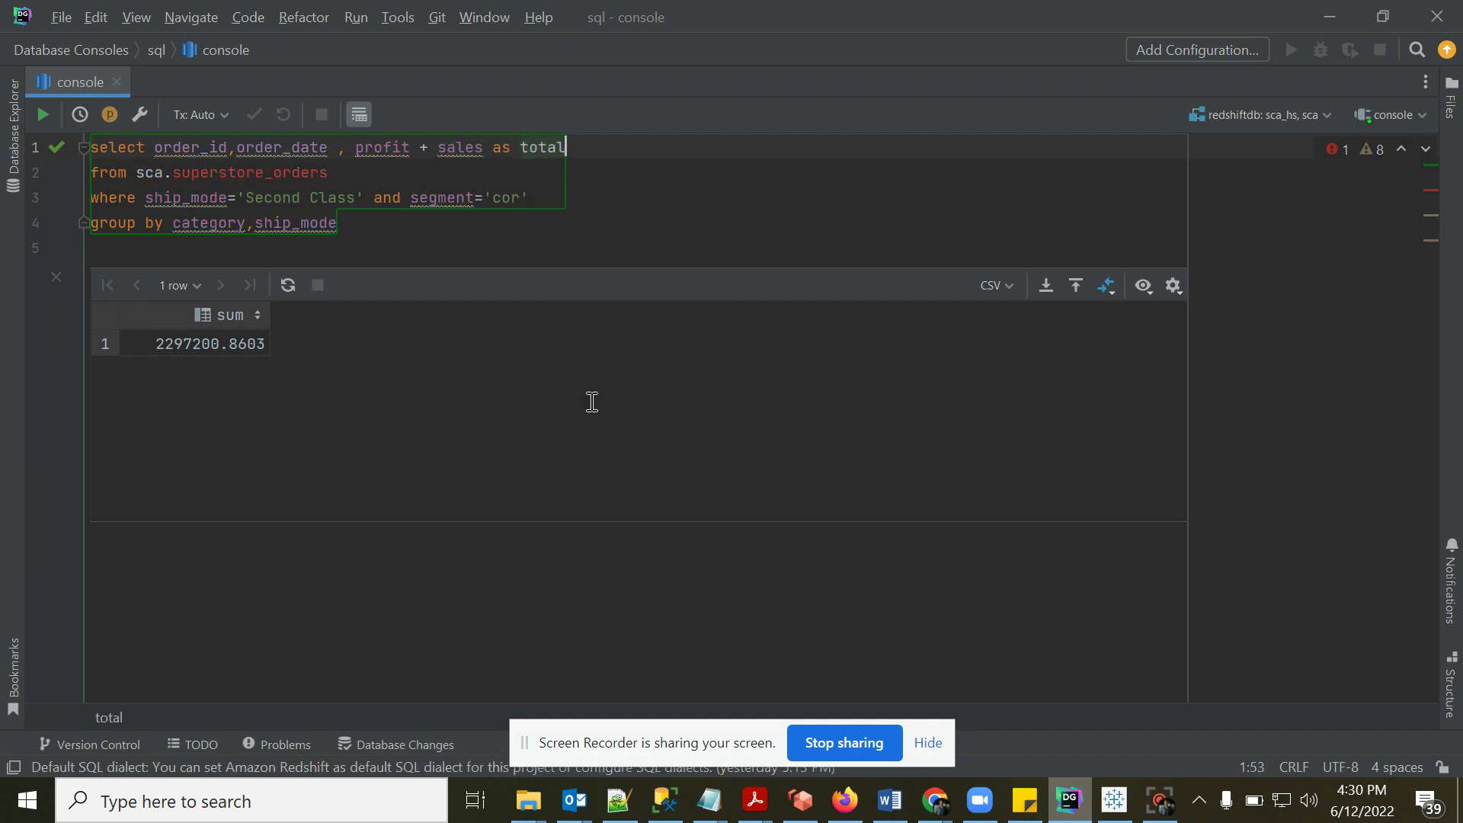
{"action": "left_click", "coordinate": [1070, 802]}
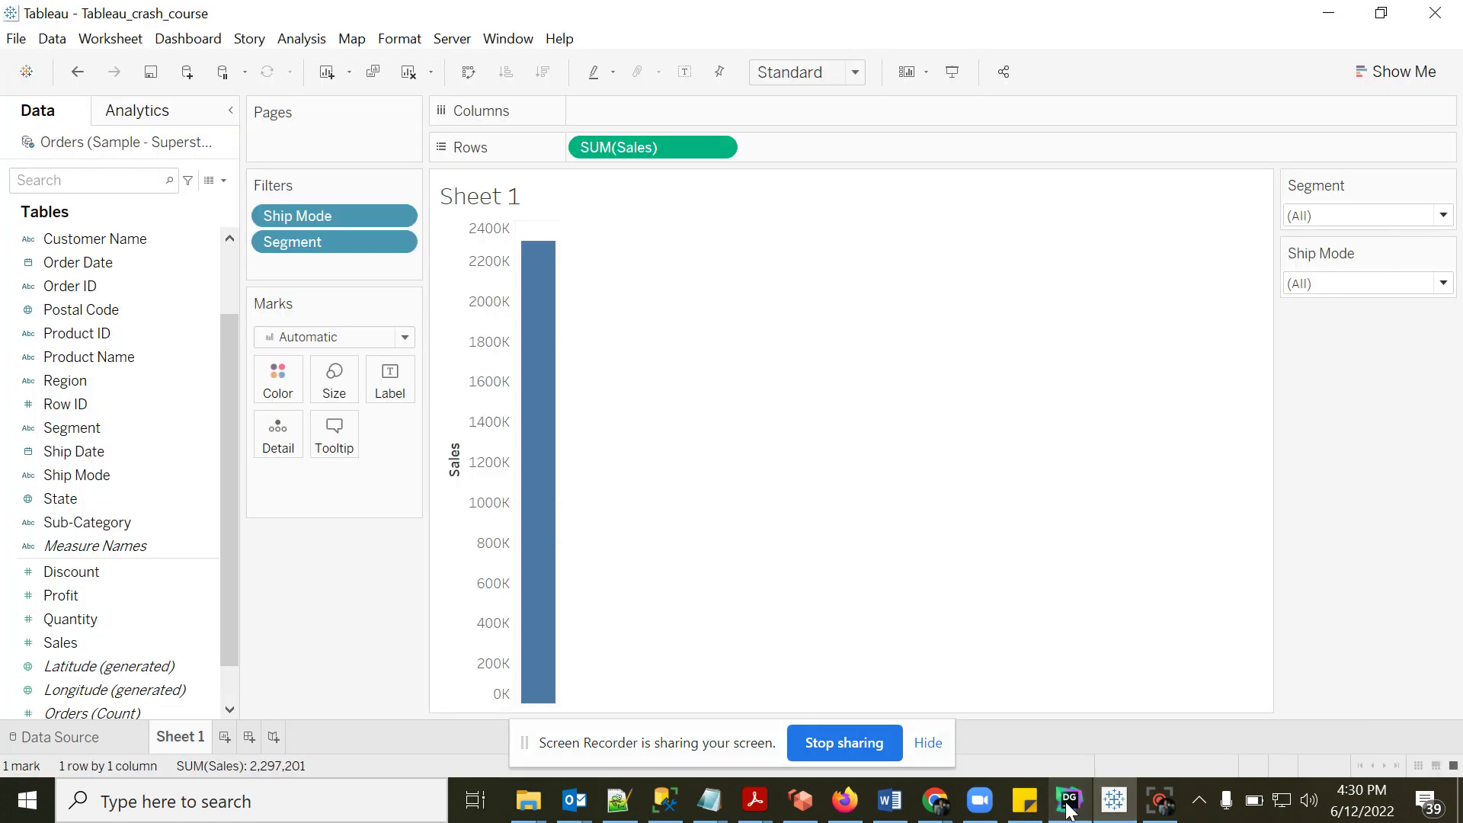
- Add a calculated field named 'total' with the formula [Sales] + [Profit]
{"action": "left_click", "coordinate": [298, 39]}
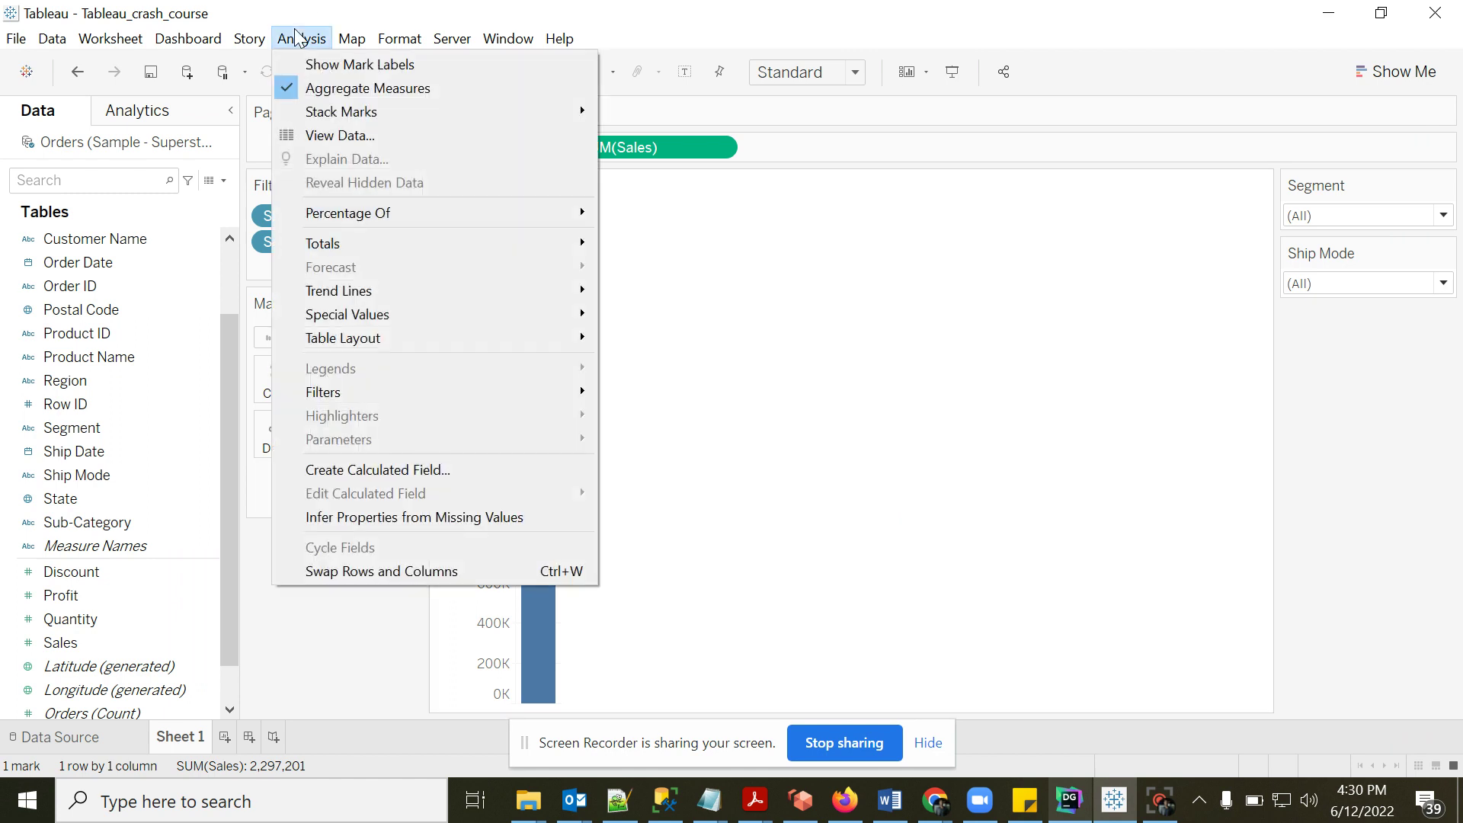
{"action": "left_click", "coordinate": [389, 470]}
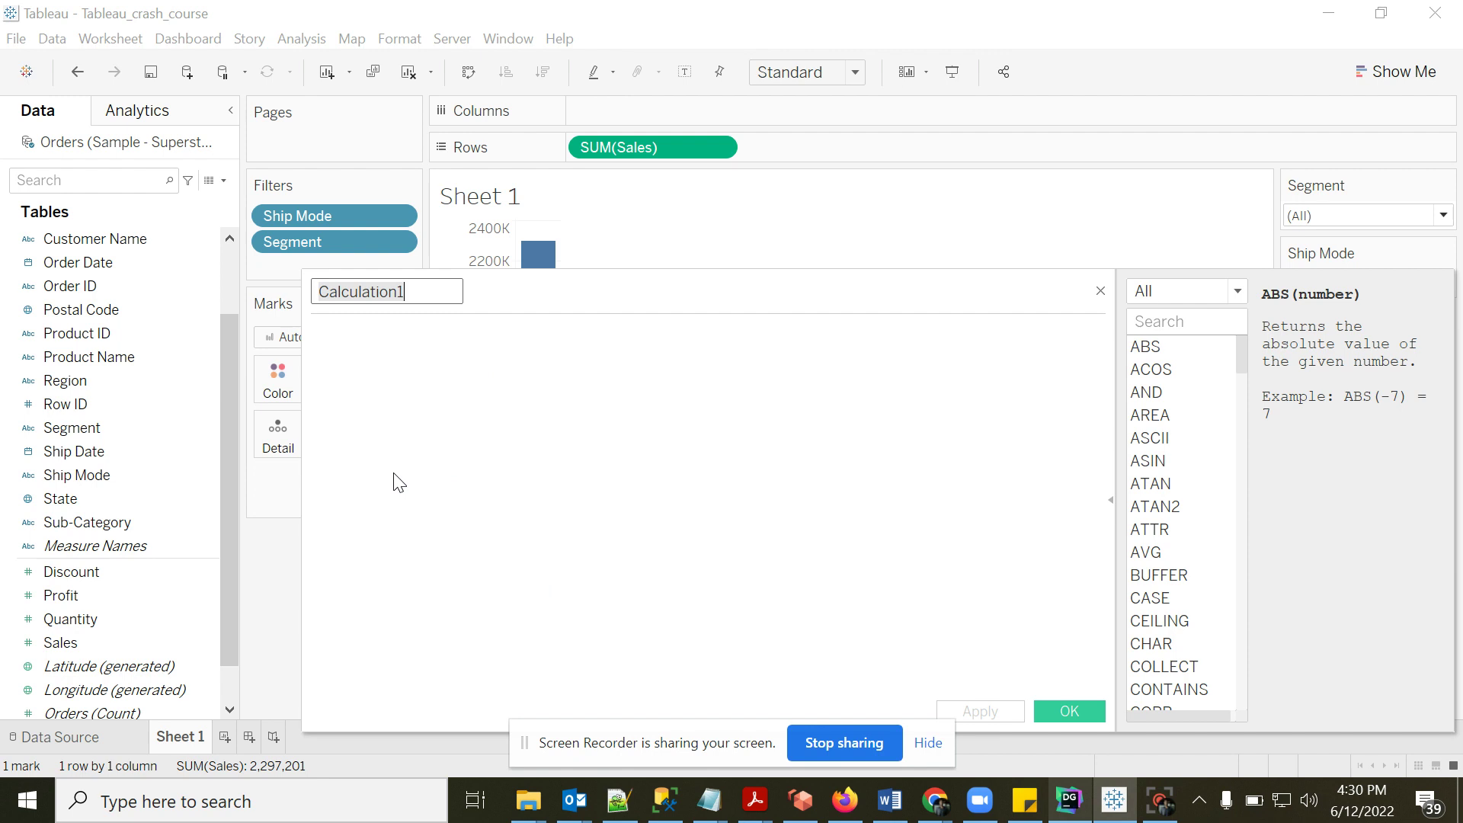
{"action": "type", "text": "total"}
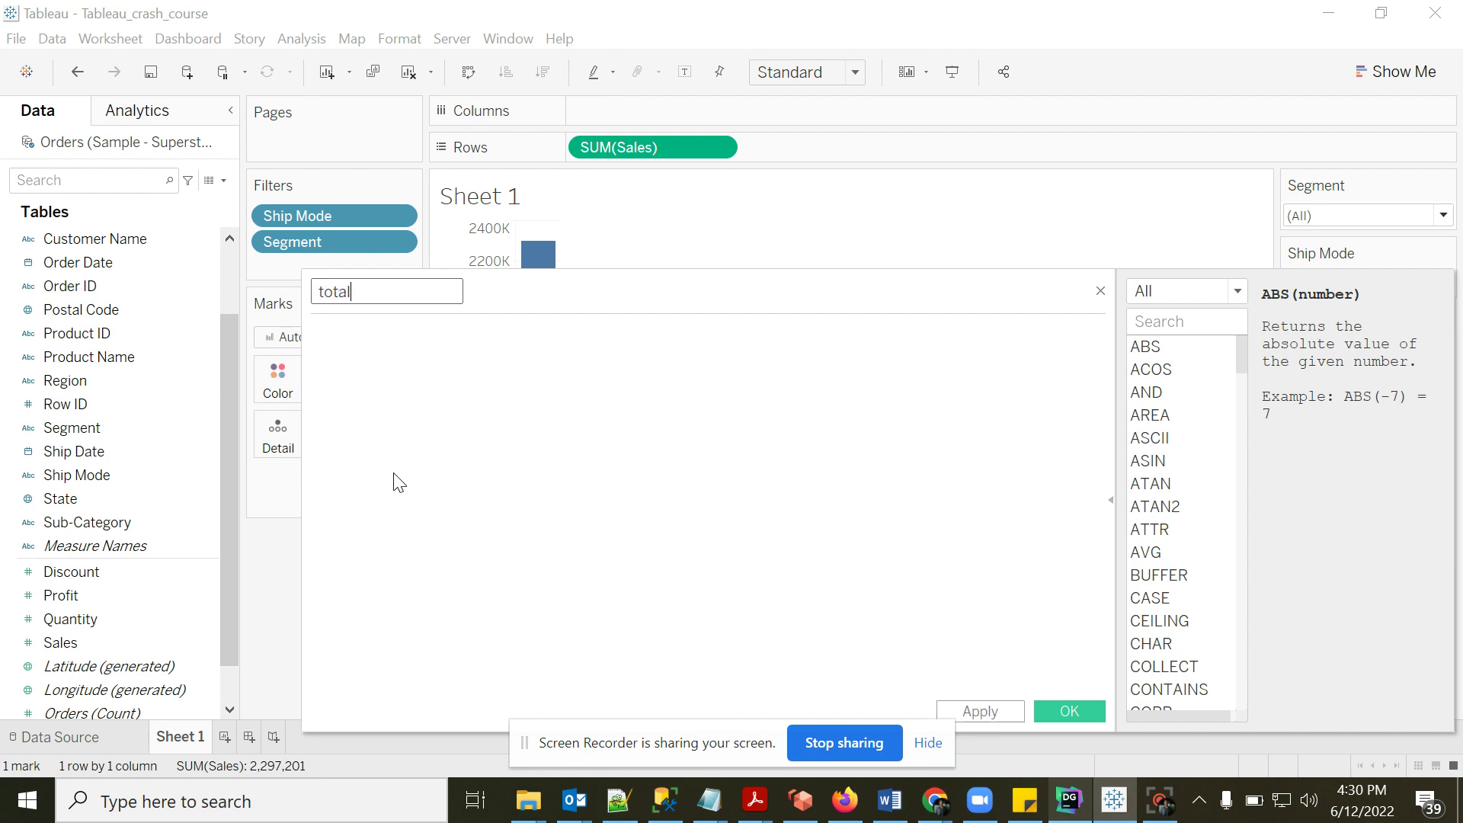
{"action": "left_click", "coordinate": [341, 343]}
{"action": "type", "text": "sales"}
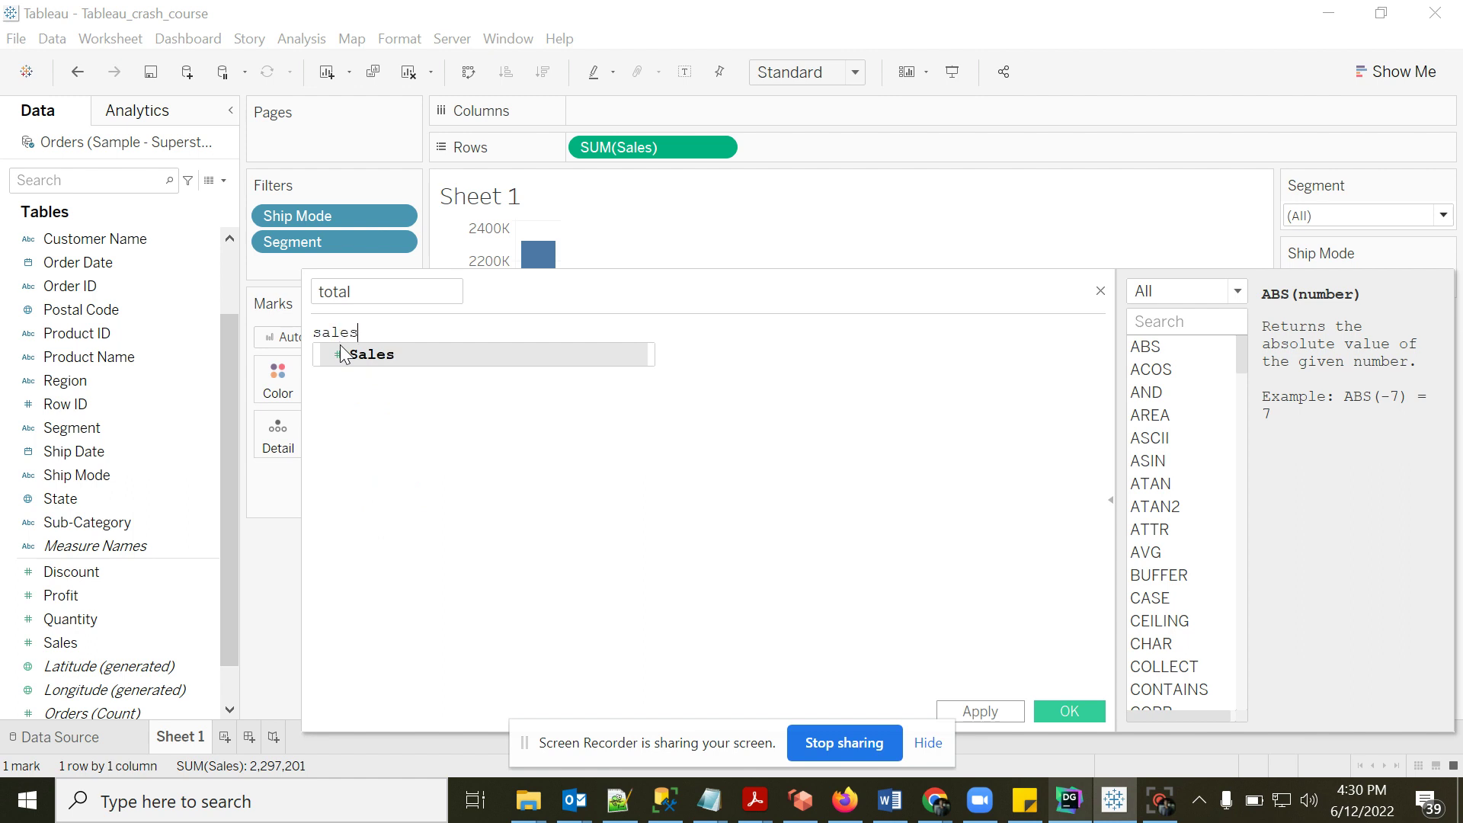
{"action": "left_click", "coordinate": [358, 355]}
{"action": "type", "text": "+"}
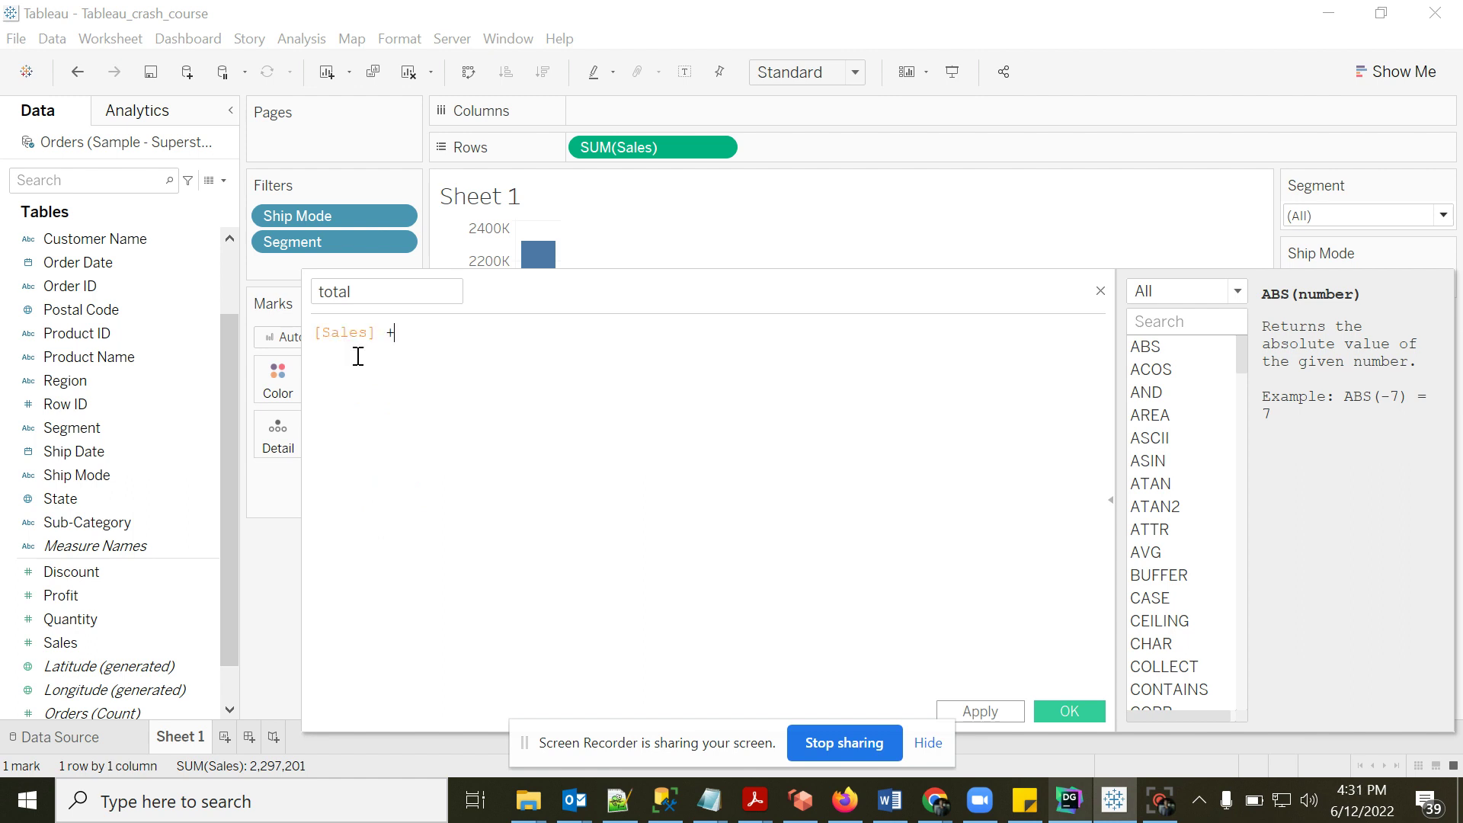
{"action": "type", "text": " pro"}
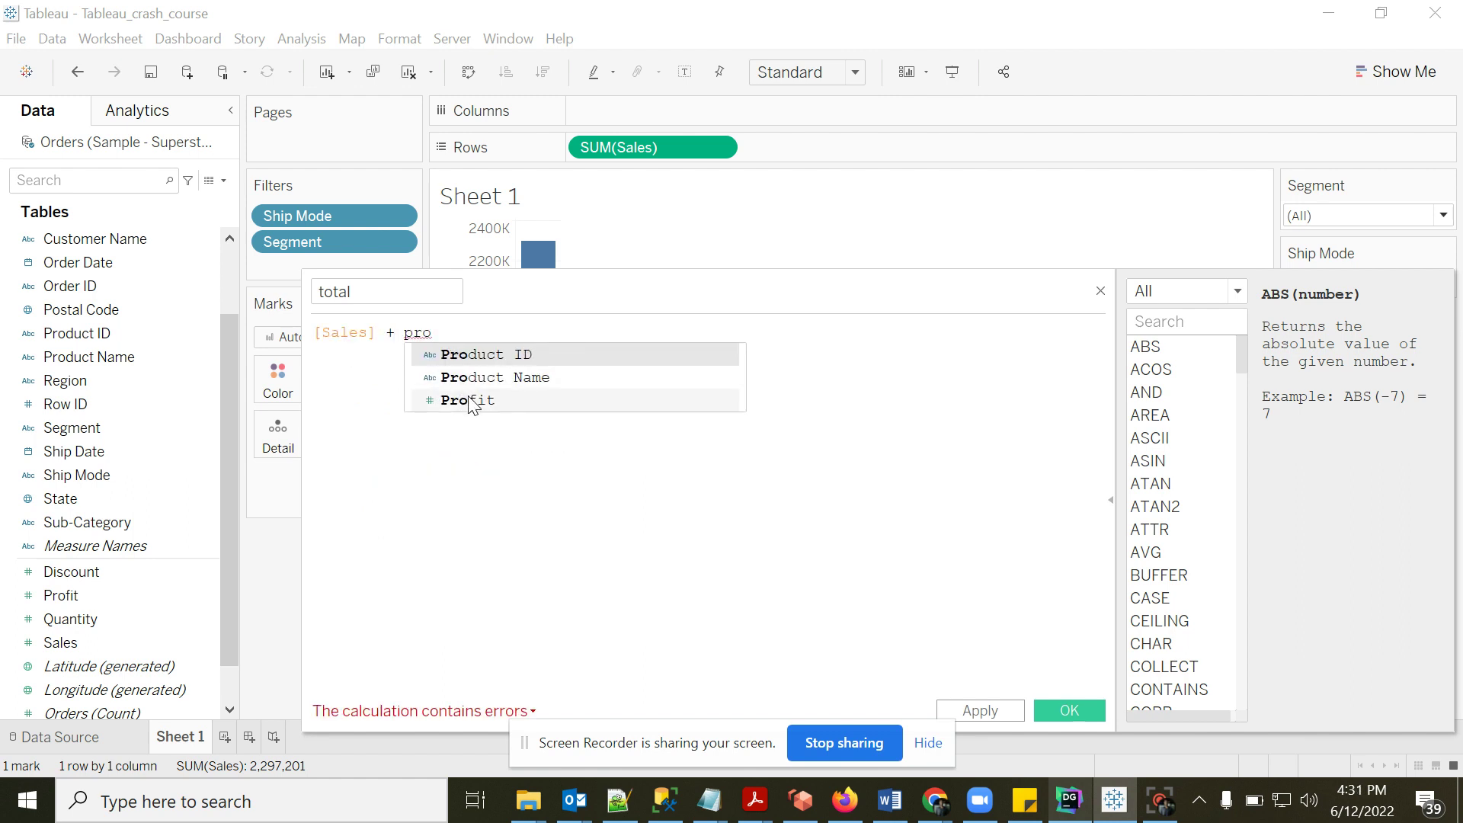
{"action": "left_click", "coordinate": [470, 401]}
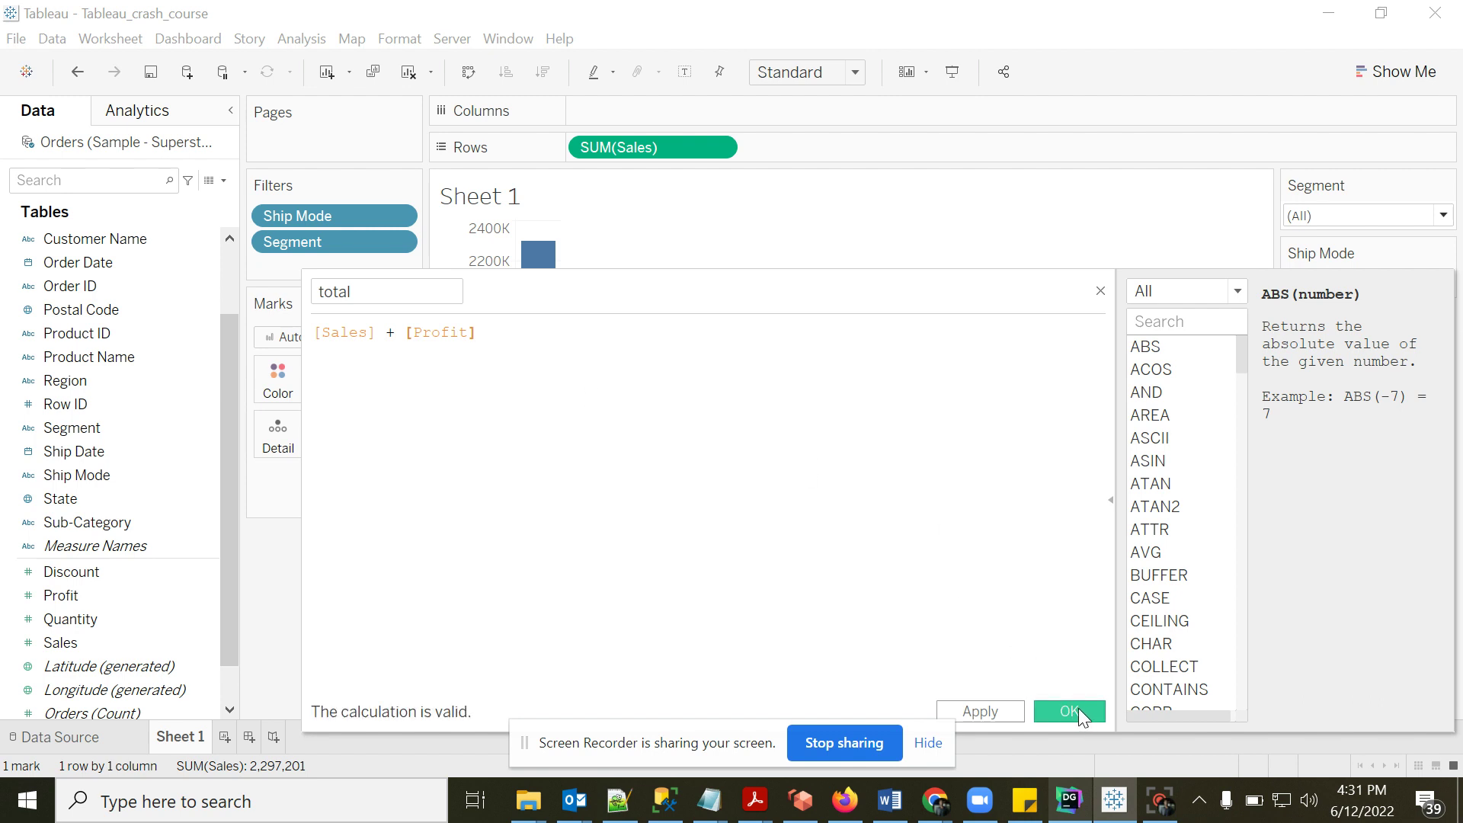
{"action": "left_click", "coordinate": [1078, 707]}
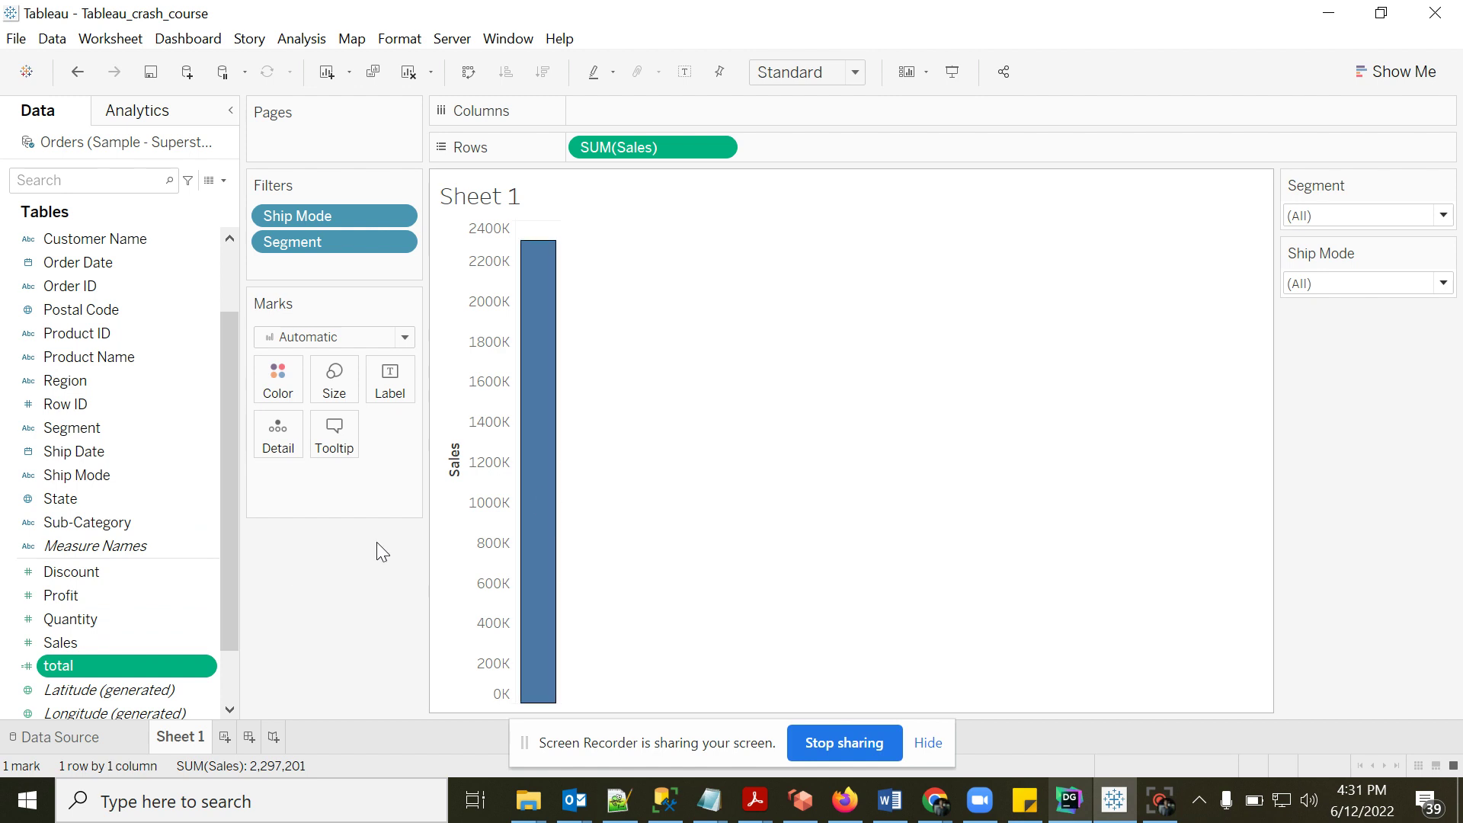
- Replace SUM(Sales) with SUM(total) on Rows, try and remove Category, leaving one 2,583,598 bar
{"action": "left_click_drag", "start_coordinate": [615, 145], "coordinate": [362, 645]}
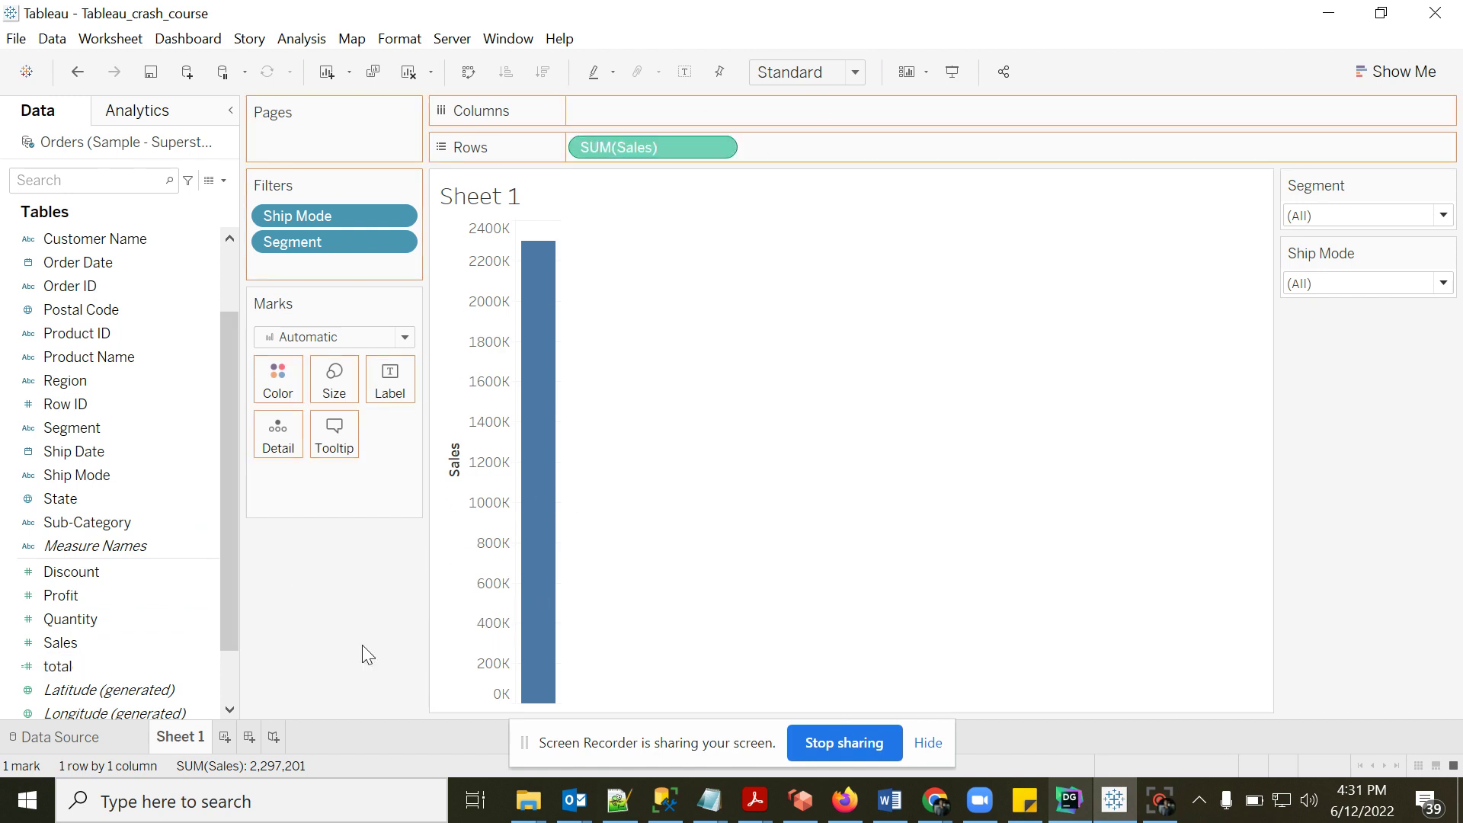
{"action": "left_click_drag", "start_coordinate": [89, 670], "coordinate": [610, 154]}
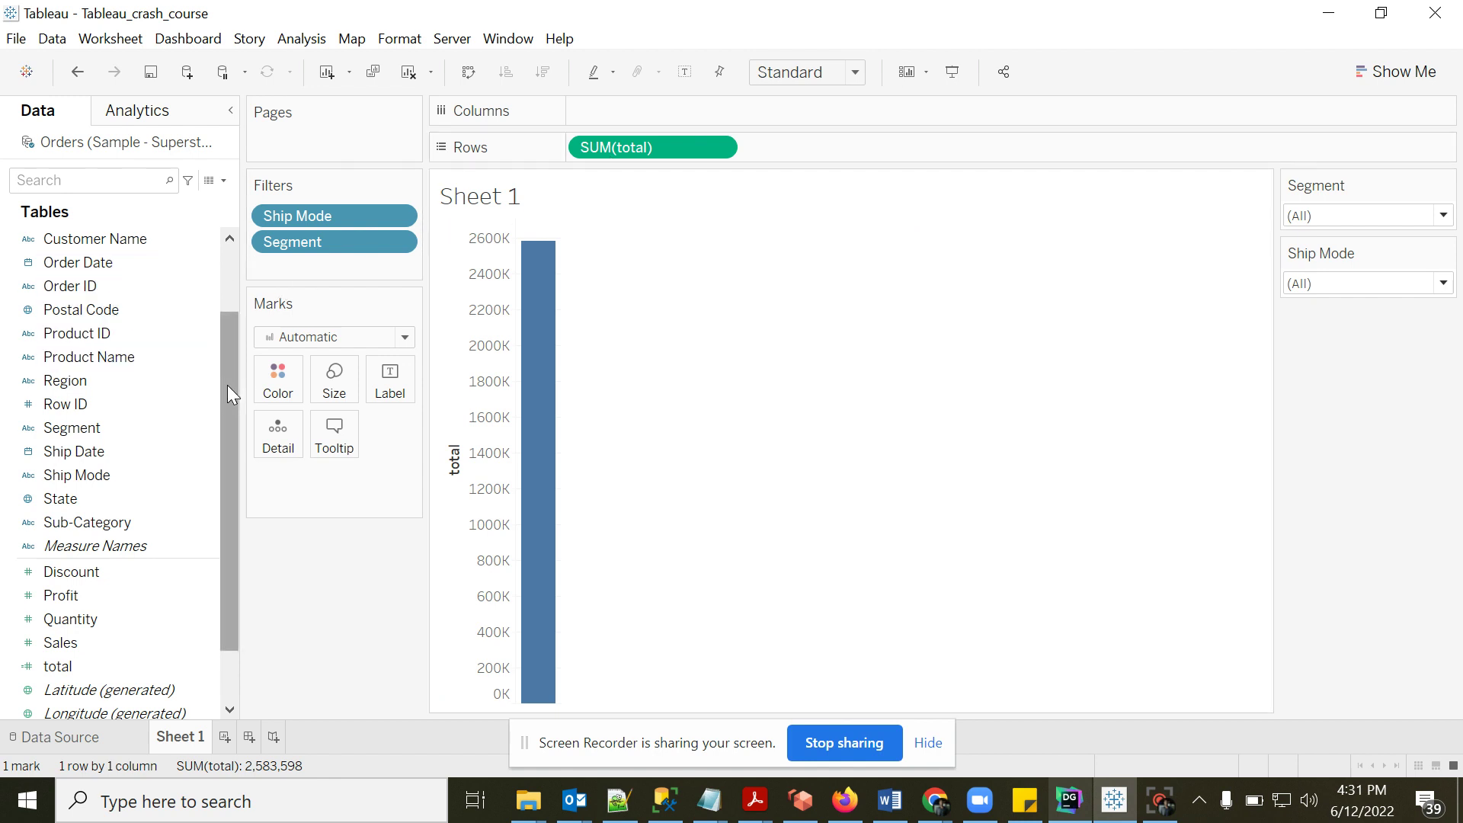
{"action": "left_click_drag", "start_coordinate": [227, 386], "coordinate": [232, 299]}
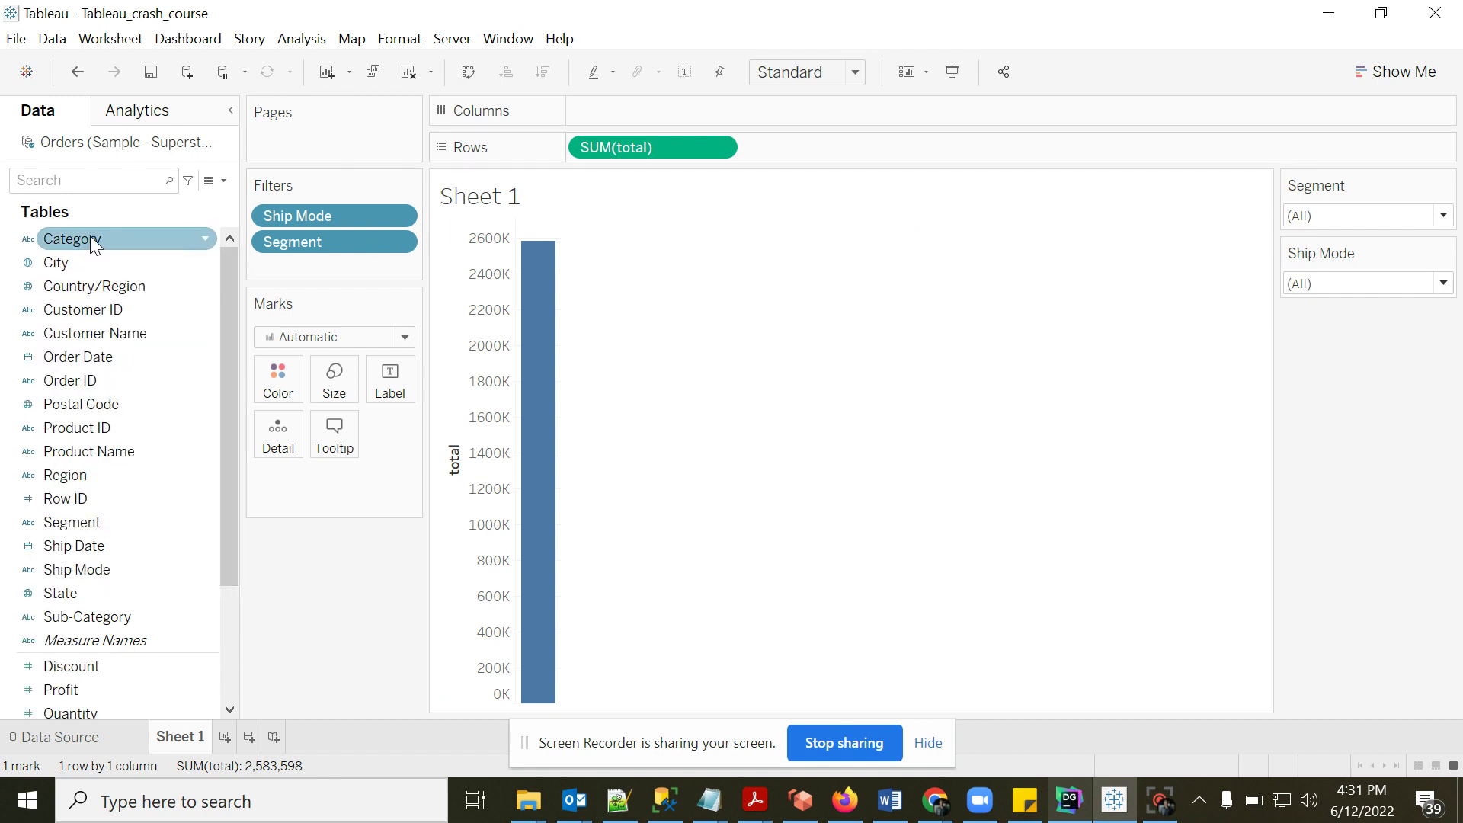
{"action": "left_click_drag", "start_coordinate": [90, 236], "coordinate": [659, 107]}
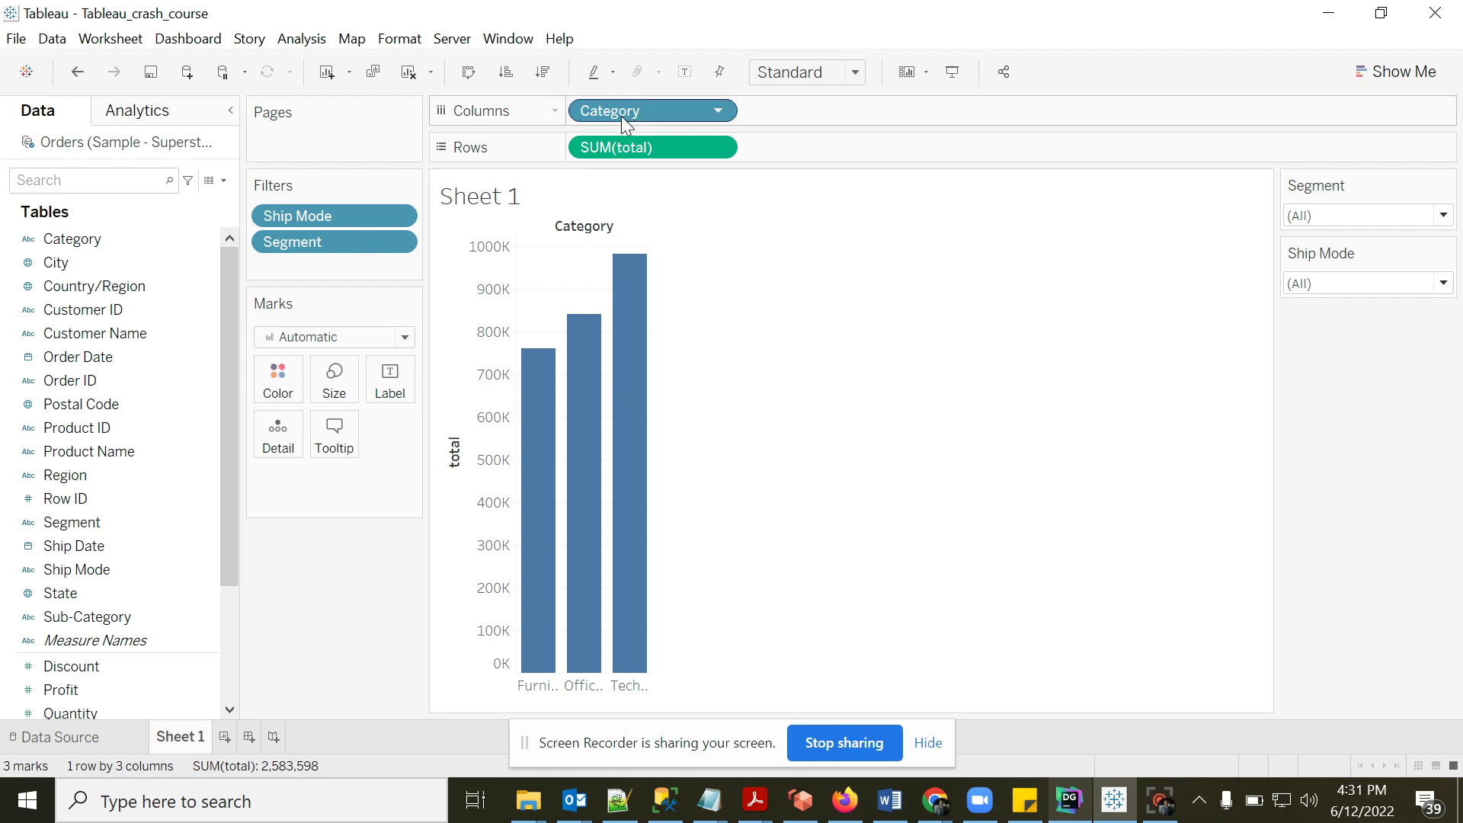
{"action": "left_click_drag", "start_coordinate": [620, 115], "coordinate": [348, 643]}
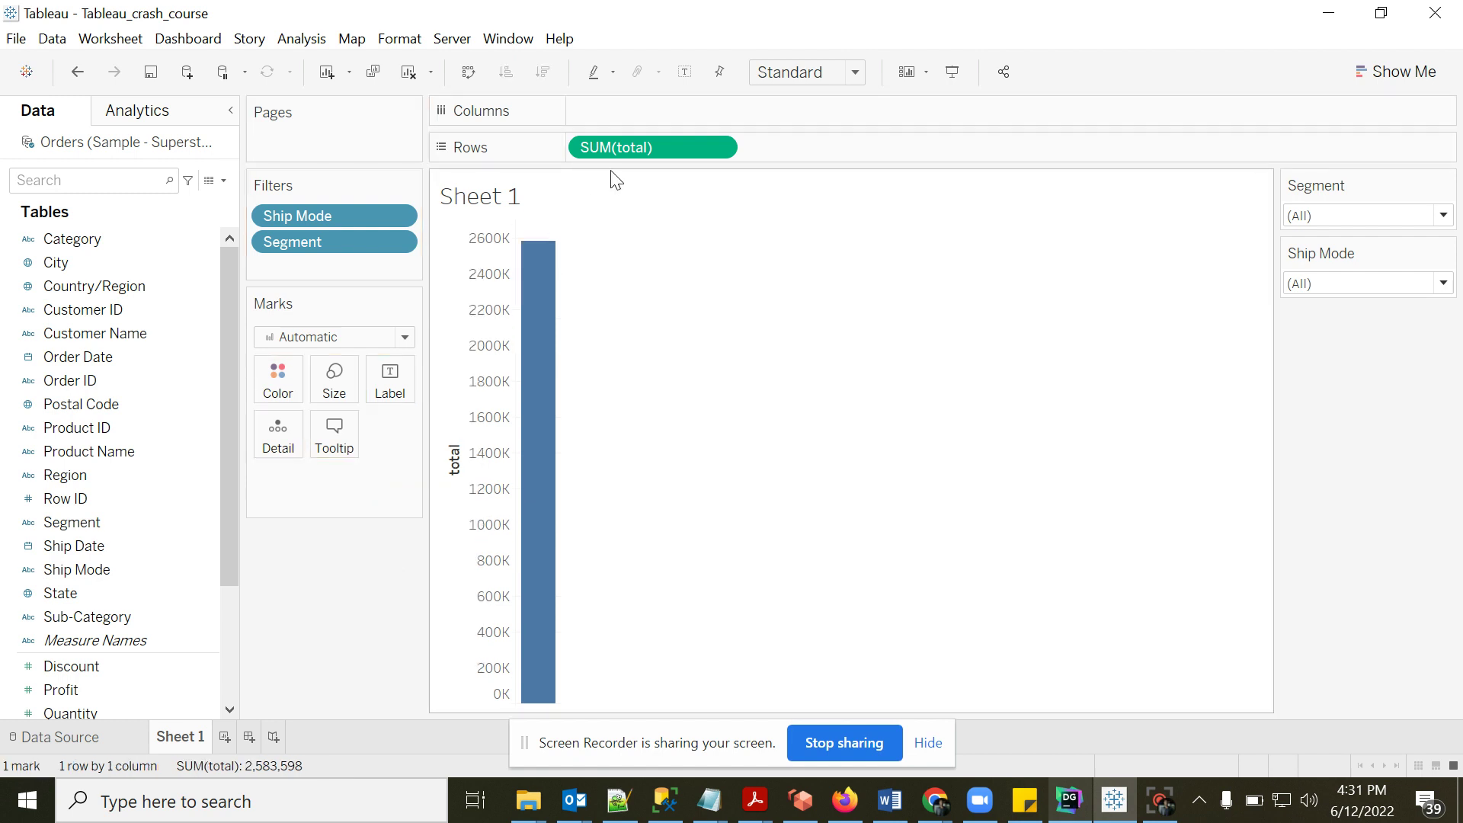
- Put Sales back on Rows in place of total and YEAR(Order Date) on Columns, plotting 2018–2021
{"action": "left_click_drag", "start_coordinate": [607, 153], "coordinate": [314, 629]}
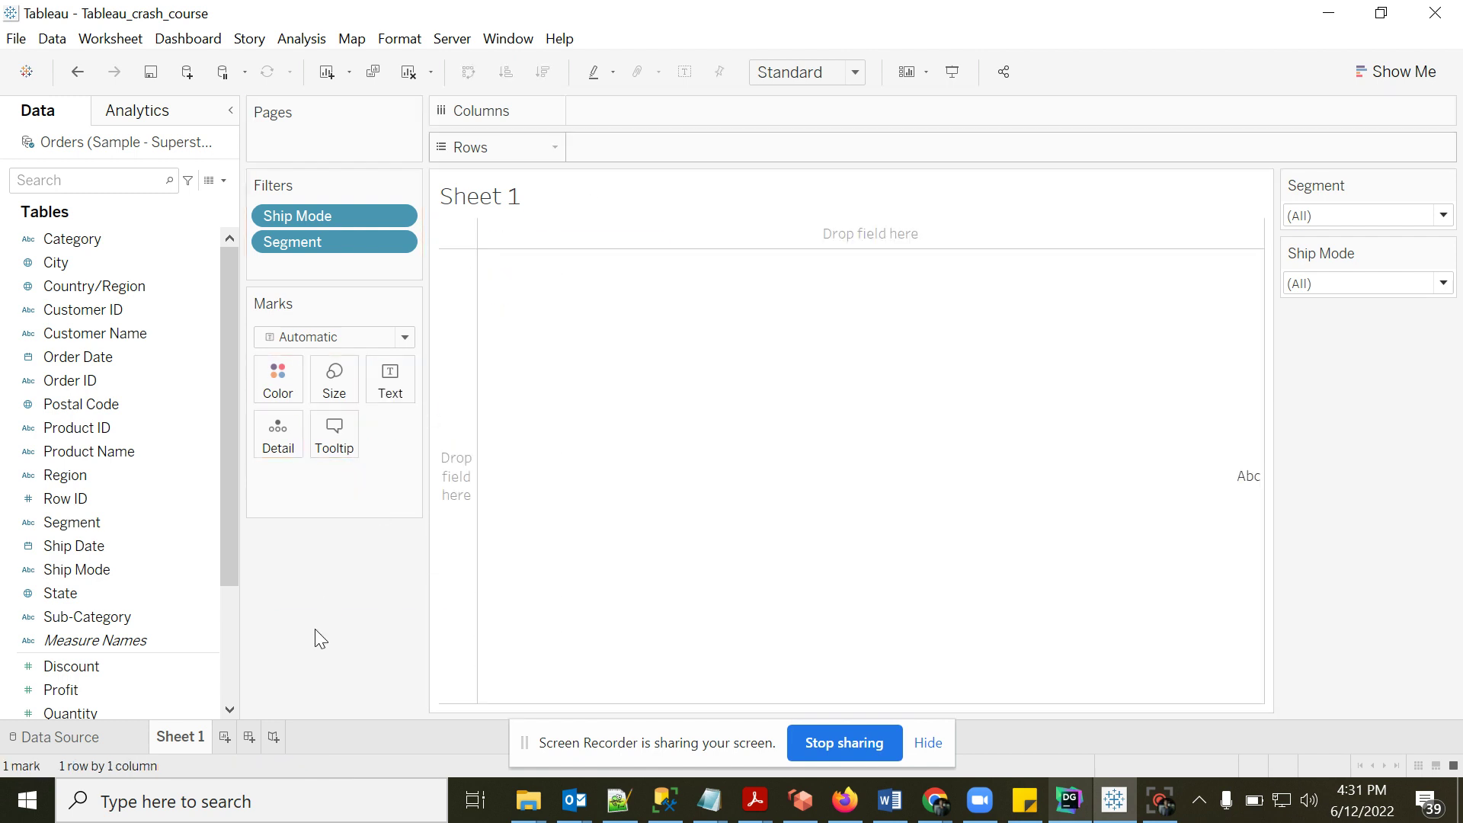
{"action": "left_click_drag", "start_coordinate": [230, 573], "coordinate": [230, 619]}
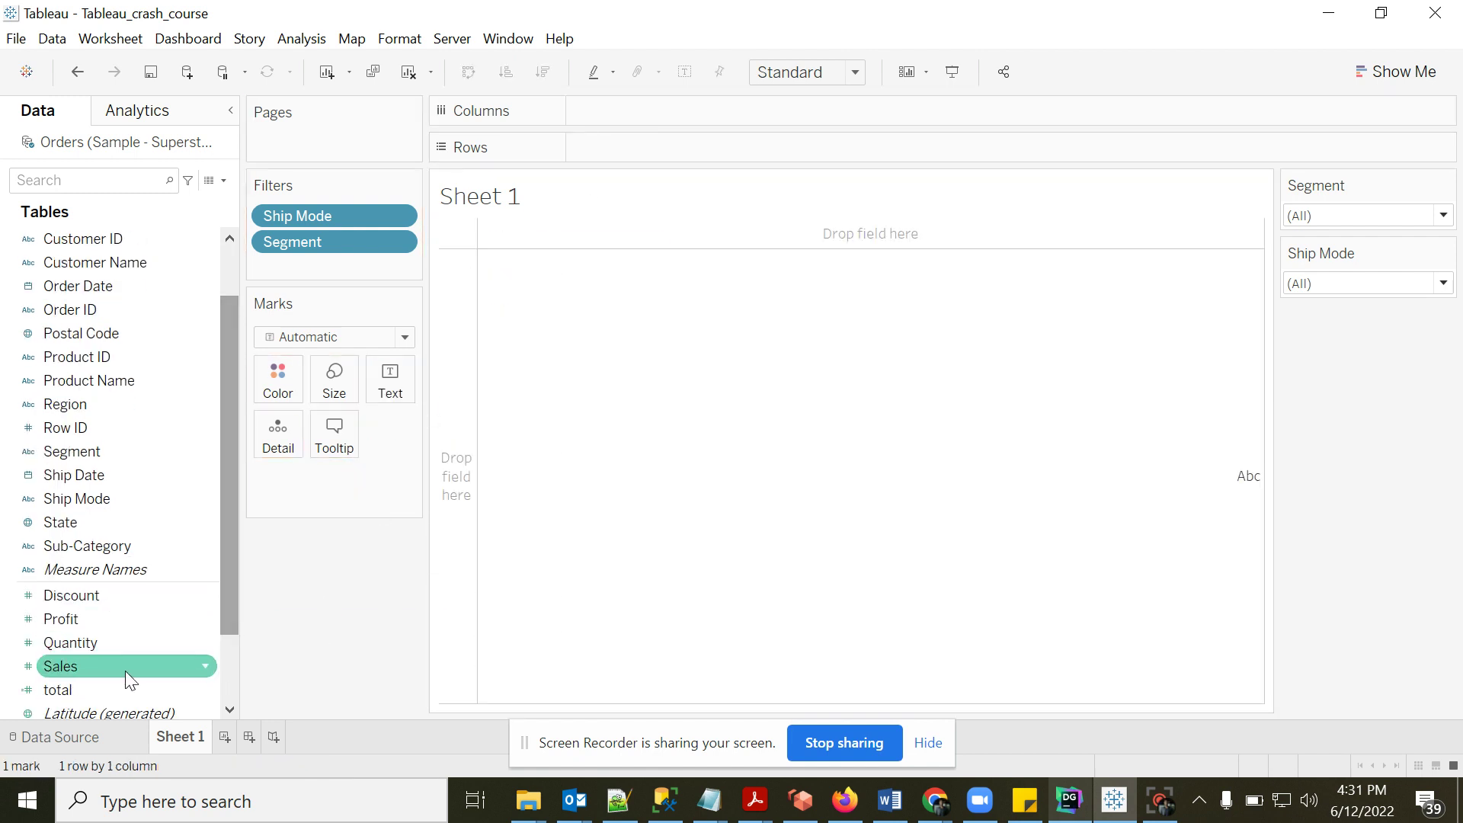
{"action": "left_click_drag", "start_coordinate": [126, 673], "coordinate": [673, 156]}
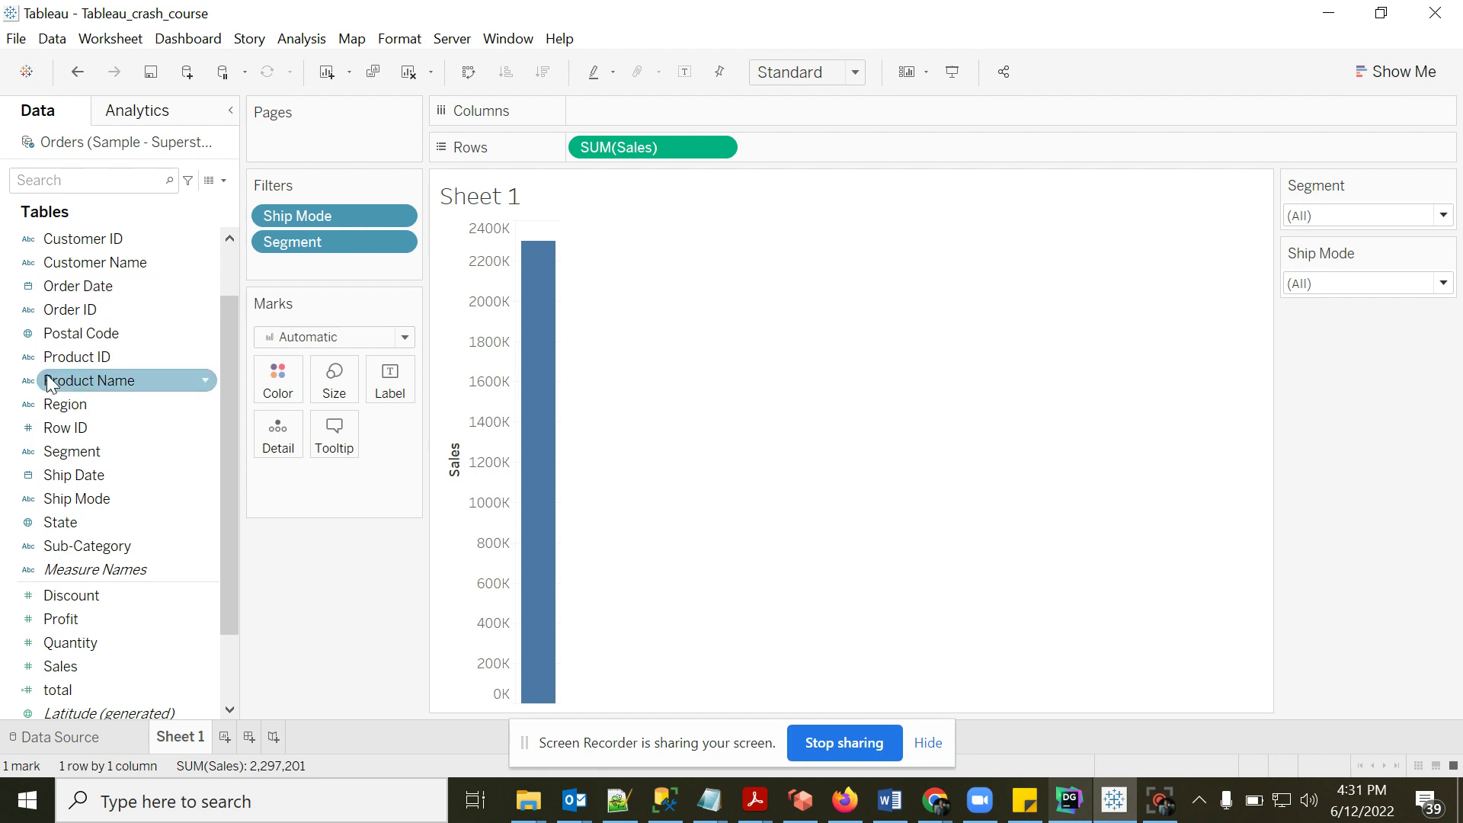
{"action": "left_click_drag", "start_coordinate": [72, 286], "coordinate": [634, 121]}
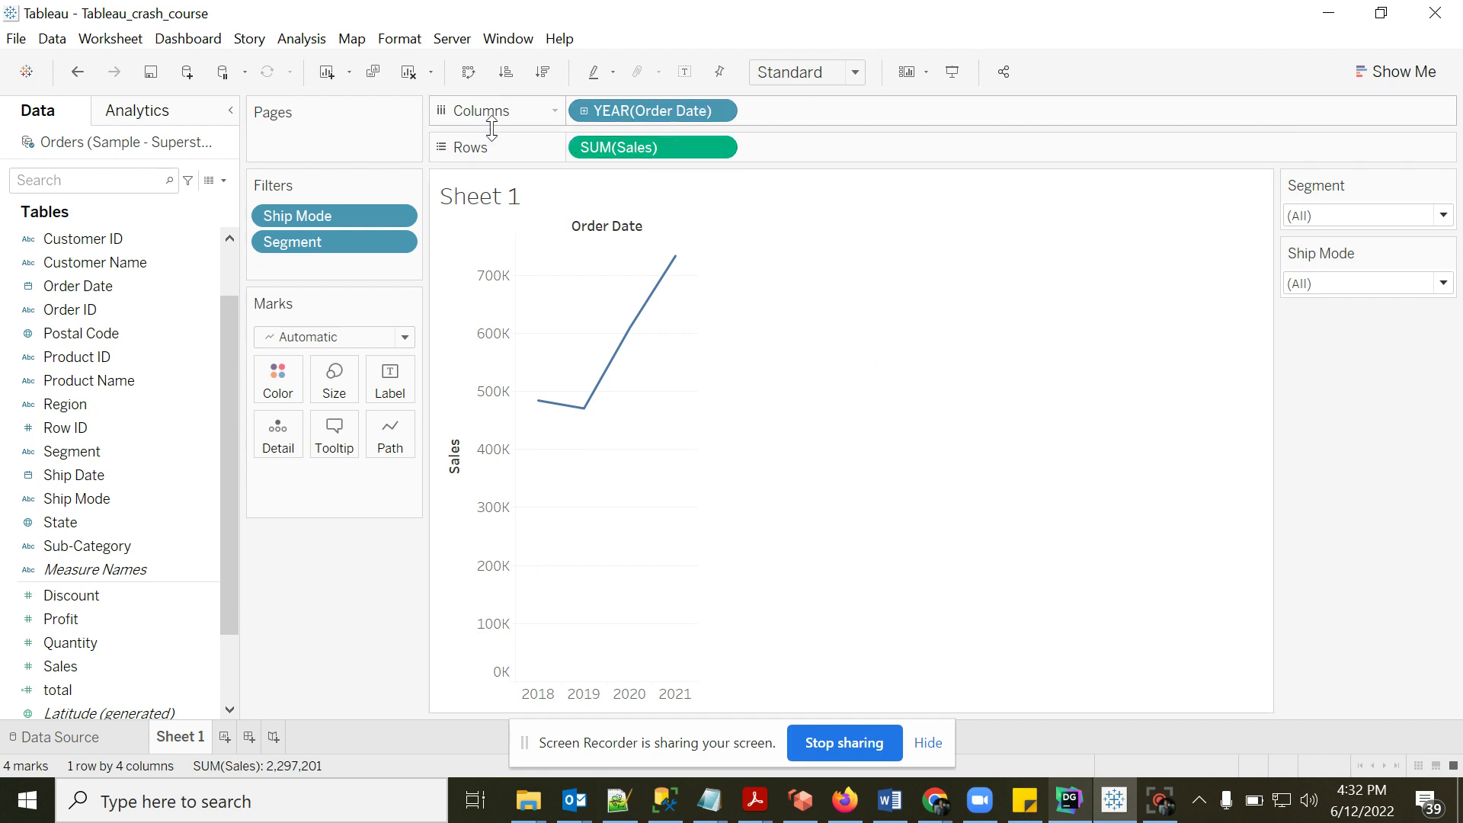
- Drill the yearly sales down to quarters, months and days, then undo back to years
{"action": "left_click", "coordinate": [582, 111]}
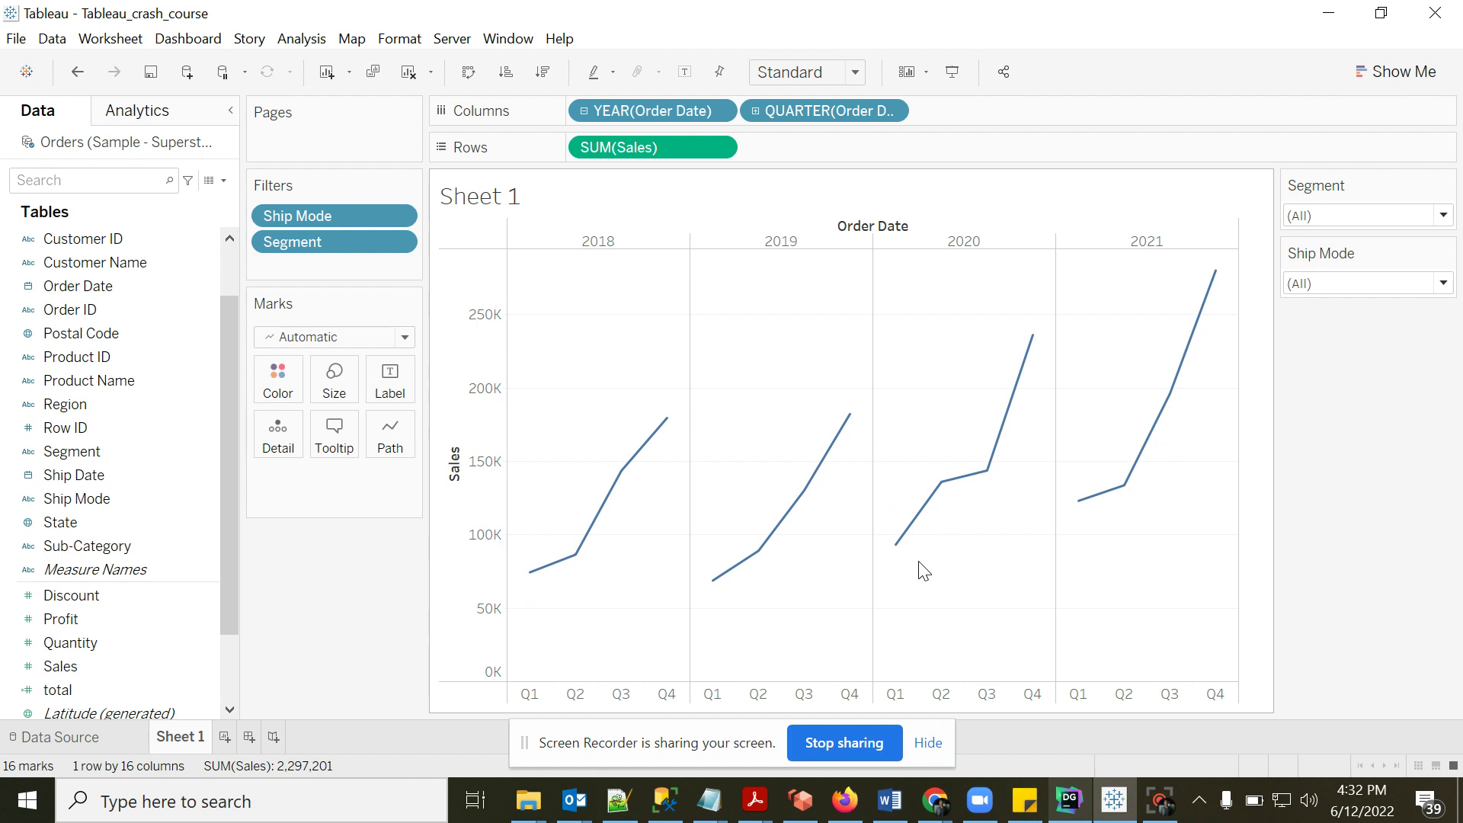
{"action": "left_click", "coordinate": [754, 111]}
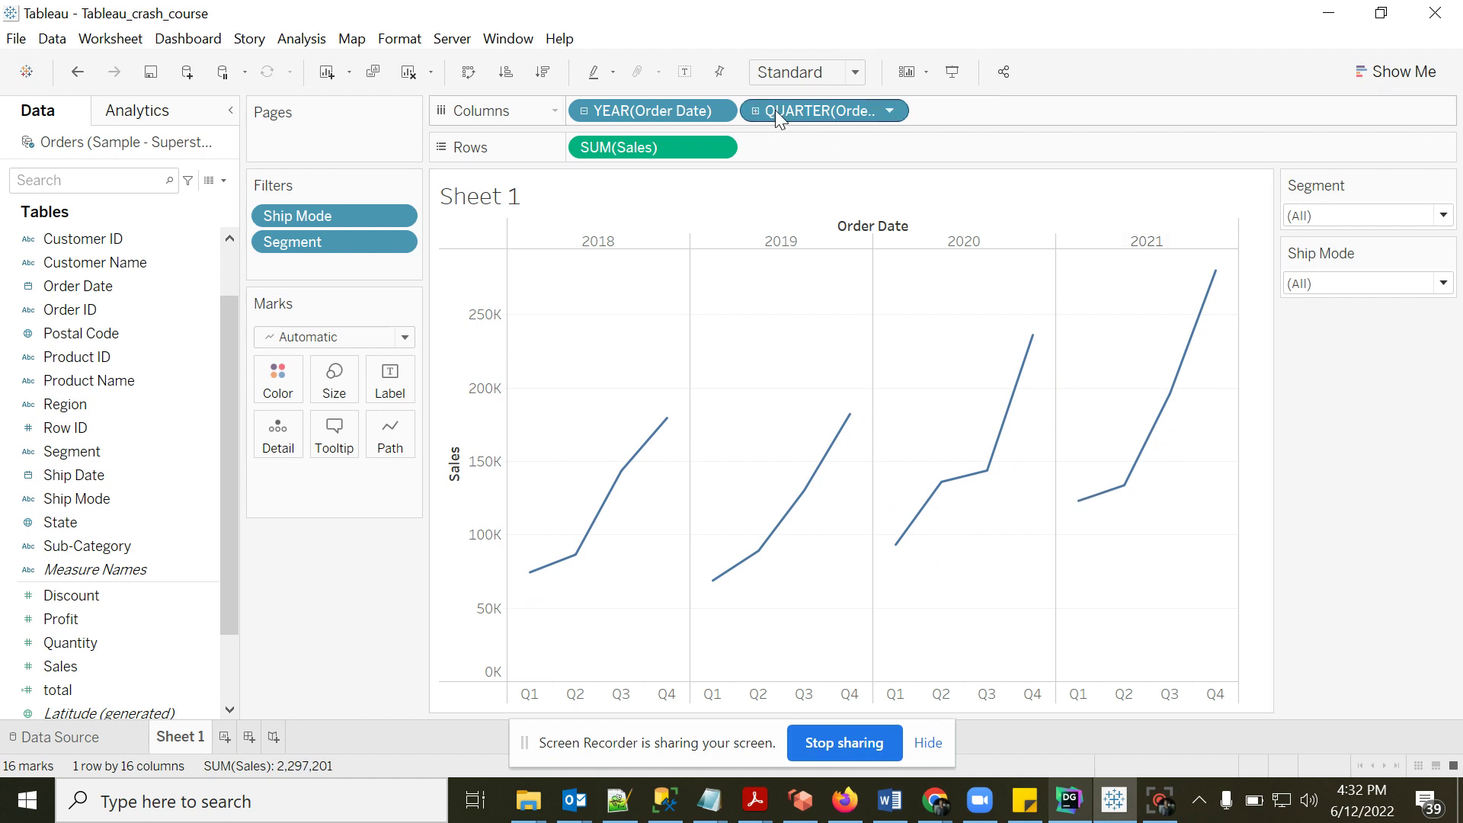
{"action": "left_click", "coordinate": [927, 111]}
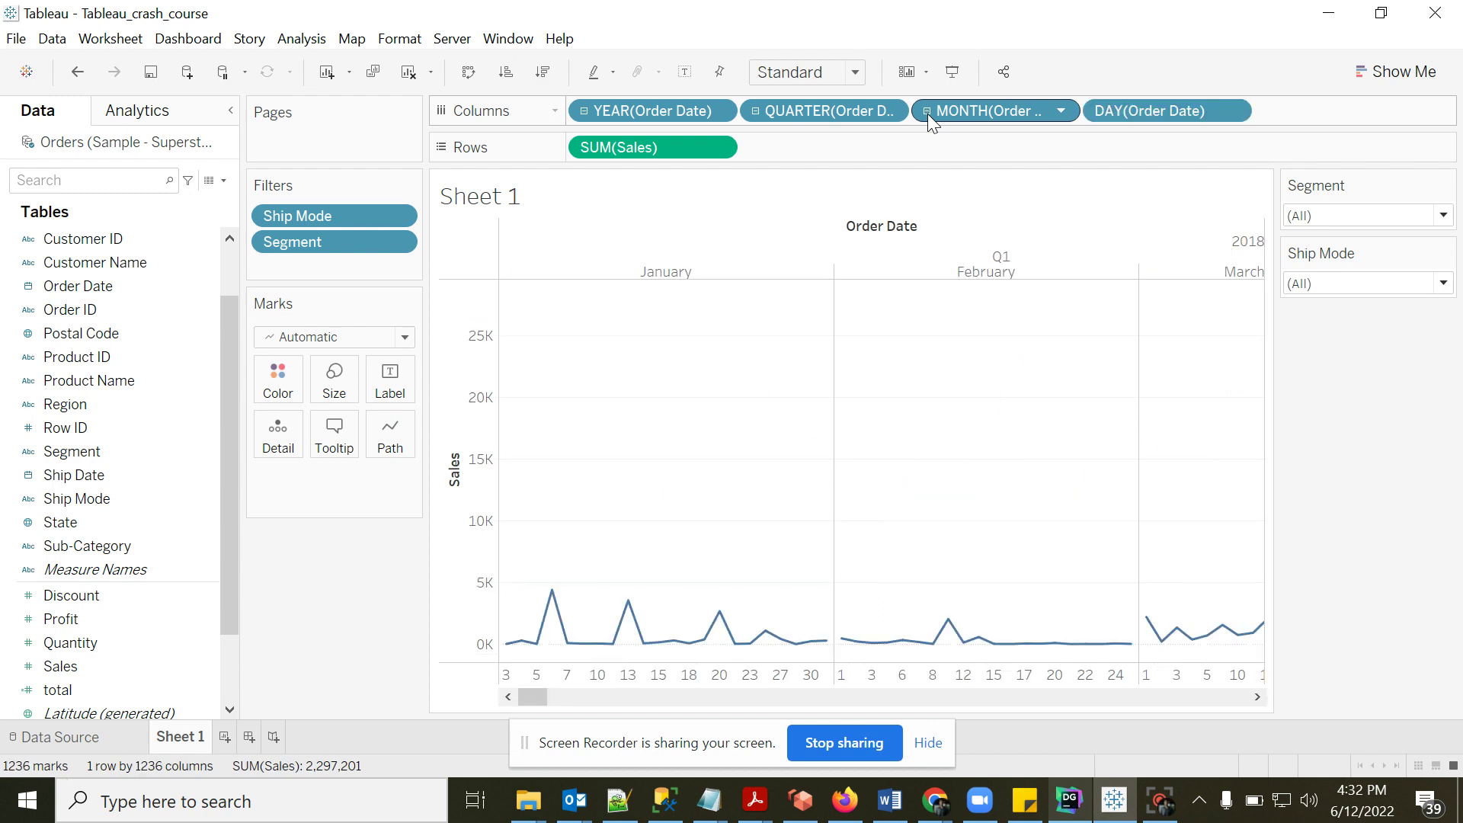
{"action": "key", "text": "ctrl+z"}
{"action": "key", "text": "ctrl+z"}
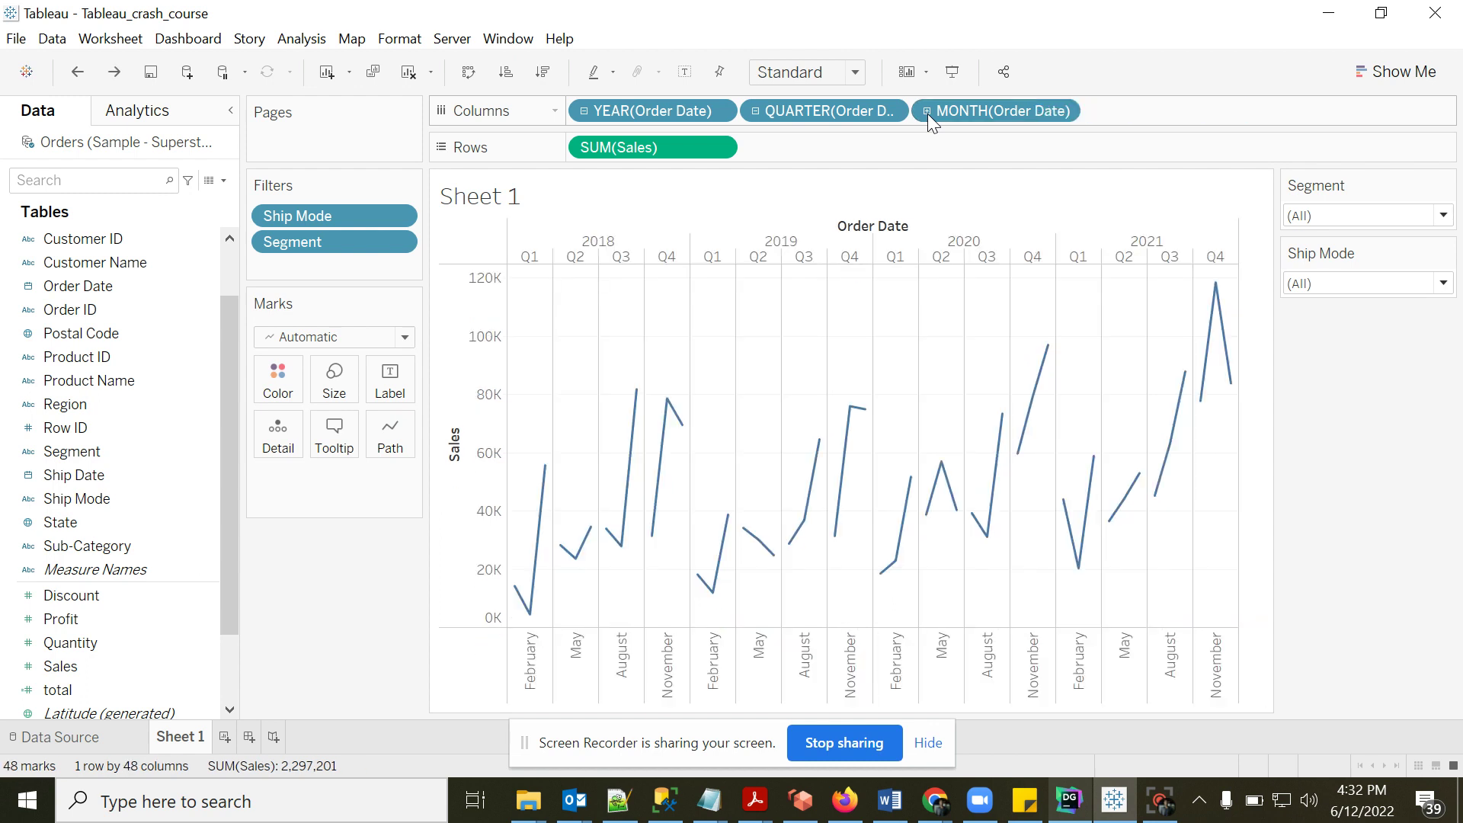
{"action": "key", "text": "ctrl+z"}
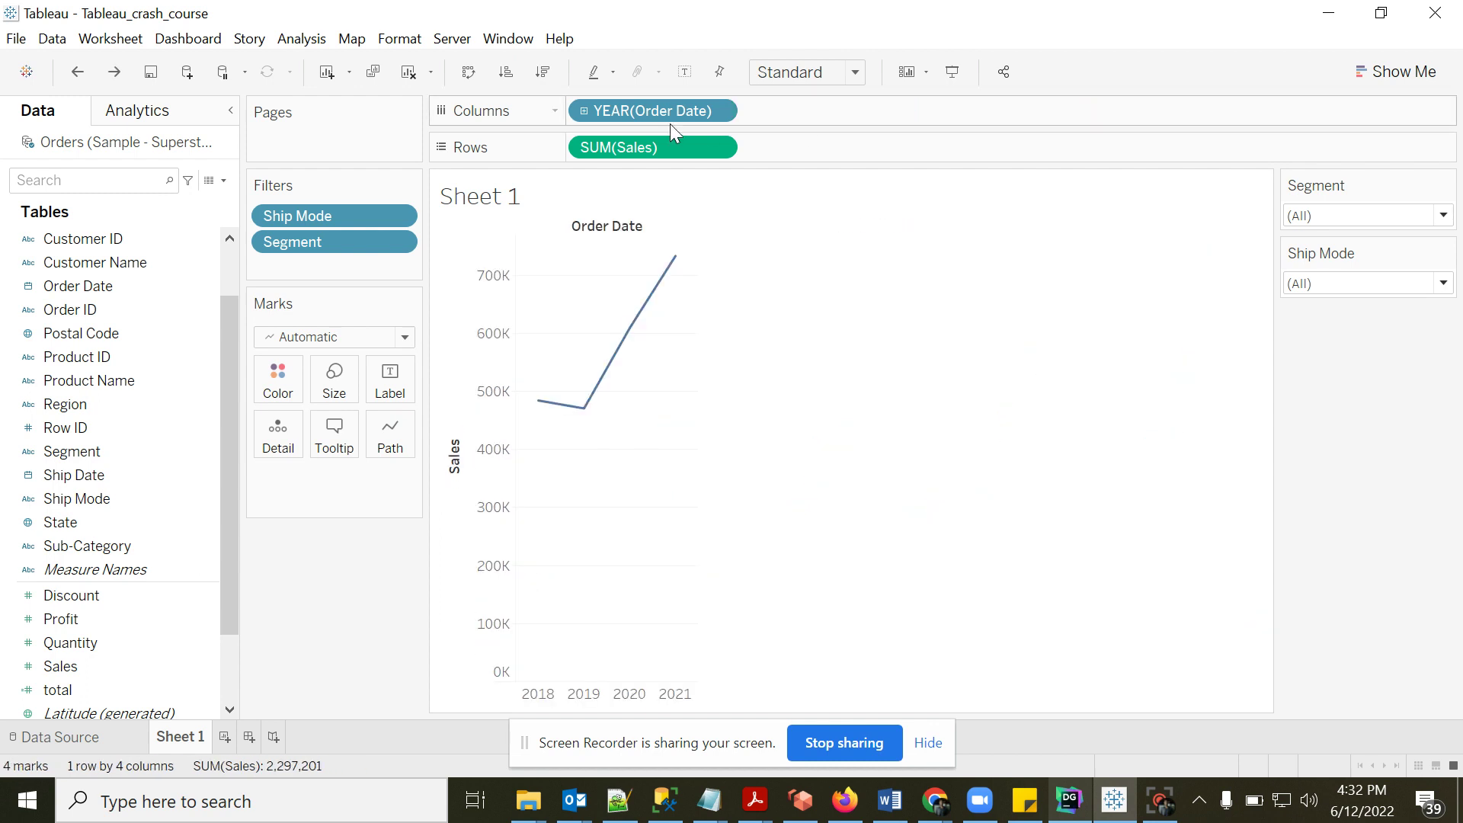
- Change YEAR(Order Date) to a continuous MONTH timeline plotting 48 monthly points
{"action": "left_click", "coordinate": [716, 112]}
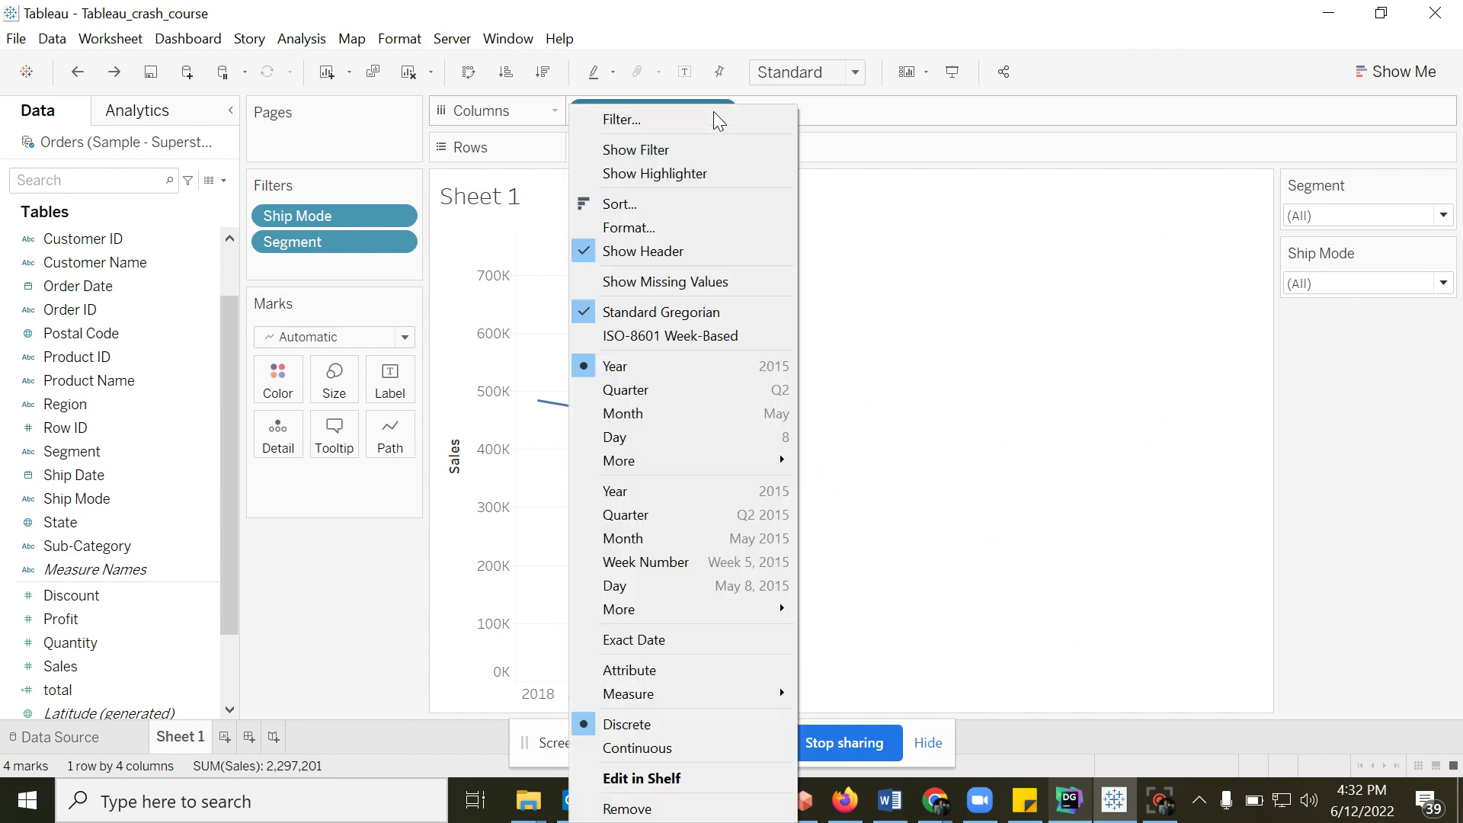
{"action": "left_click", "coordinate": [866, 118]}
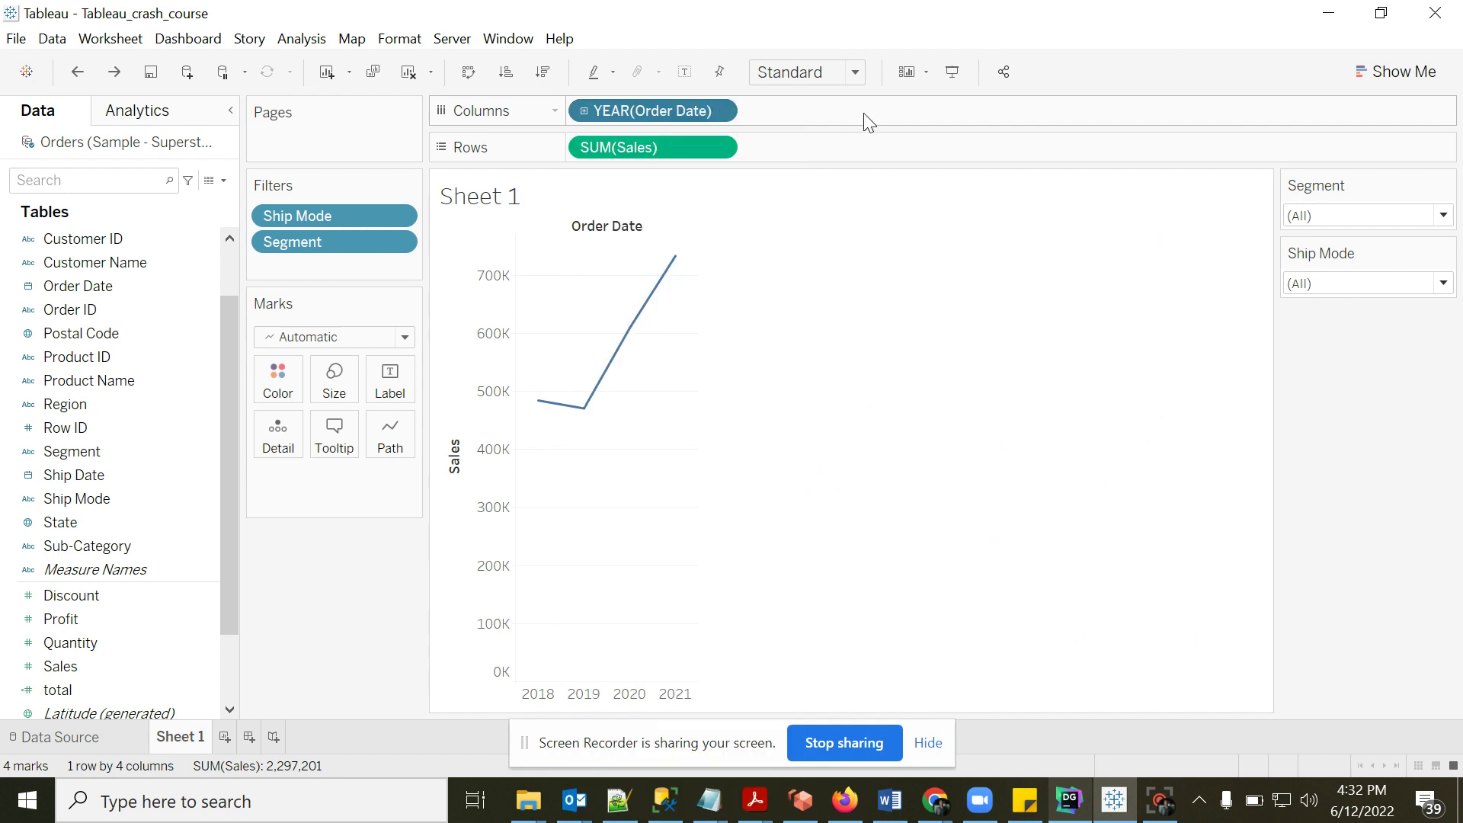
{"action": "left_click", "coordinate": [719, 113]}
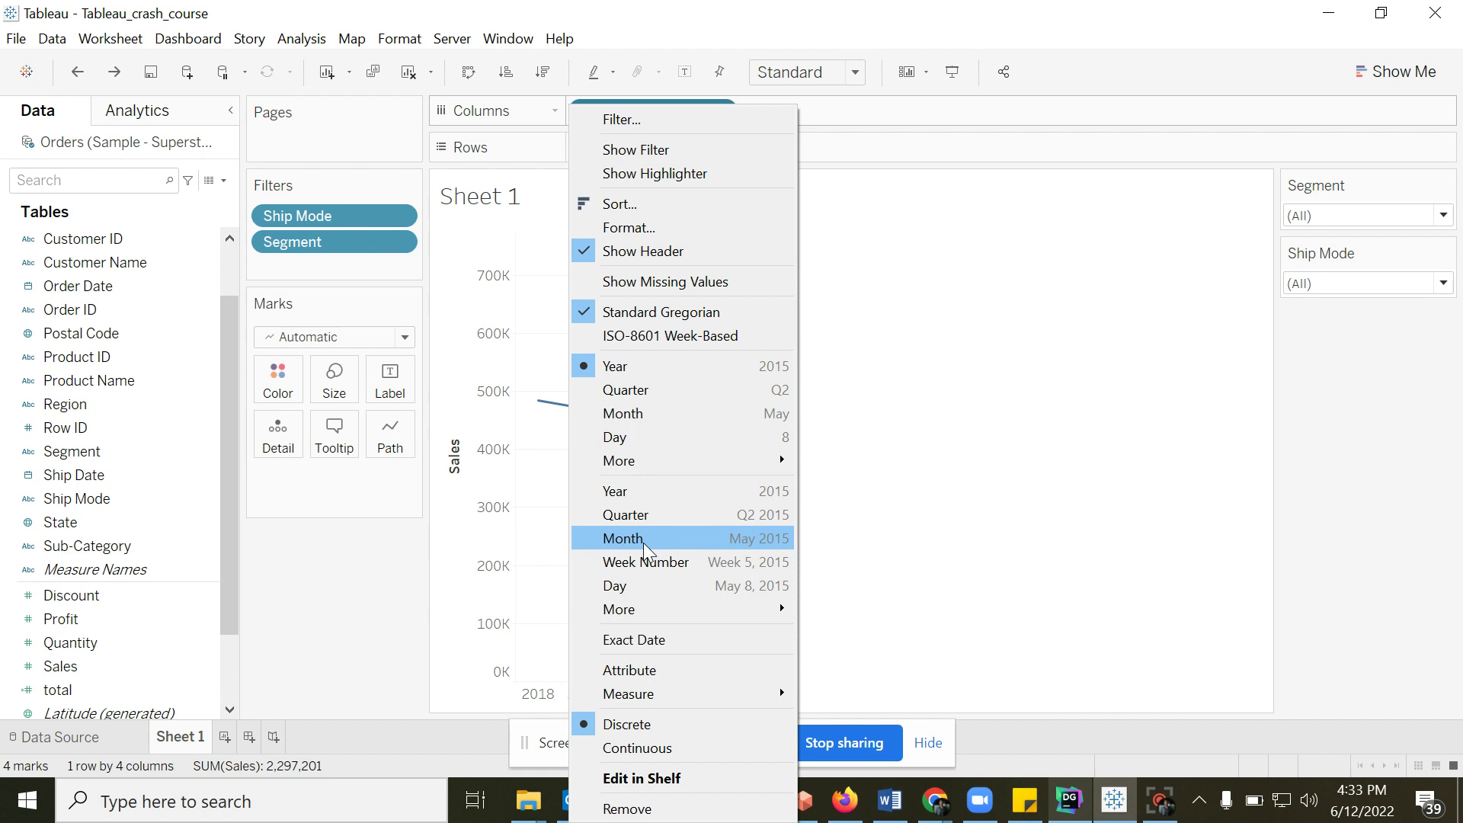
{"action": "left_click", "coordinate": [646, 543]}
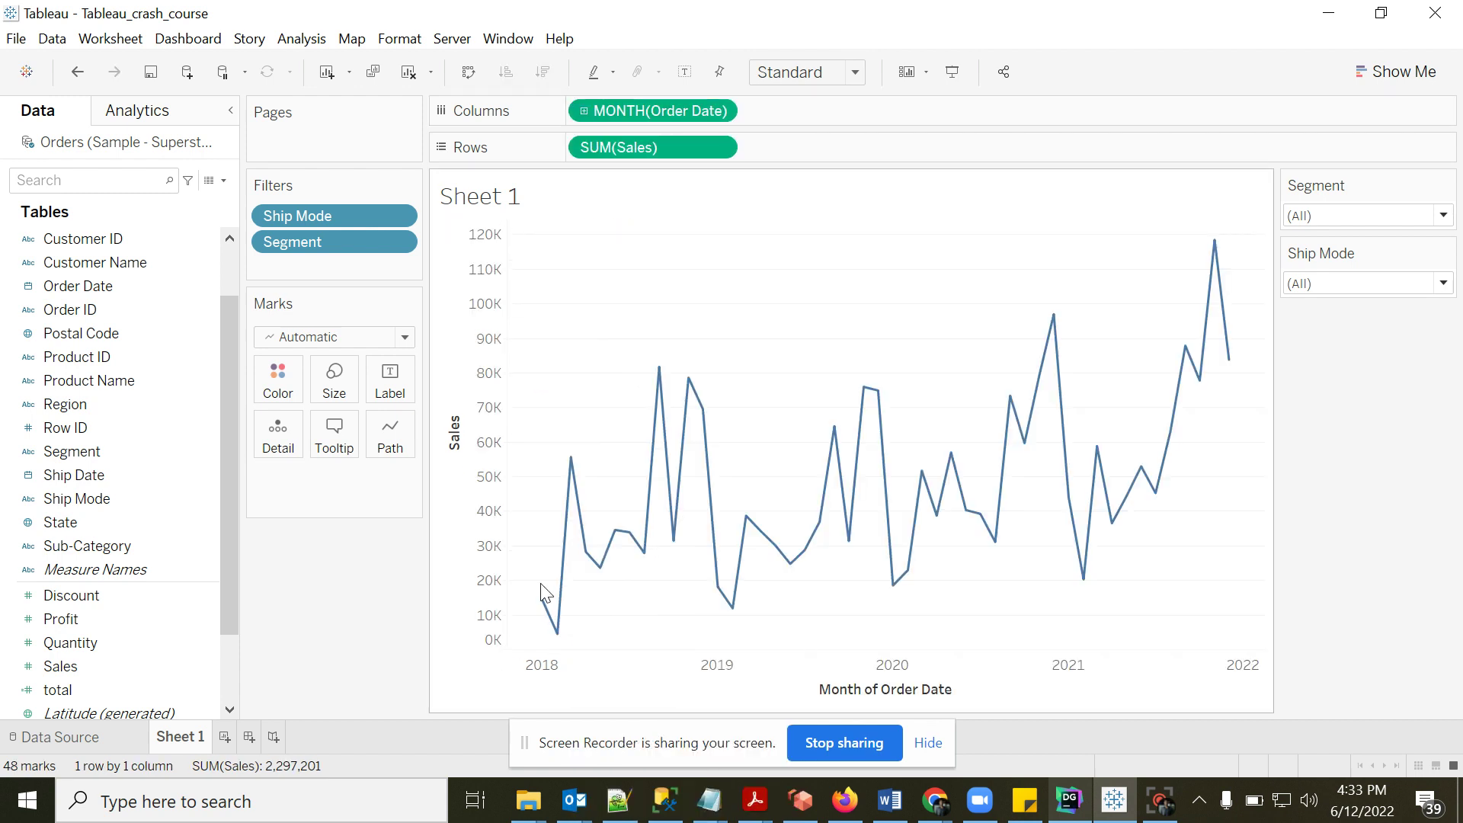
{"action": "mouse_move", "coordinate": [545, 618]}
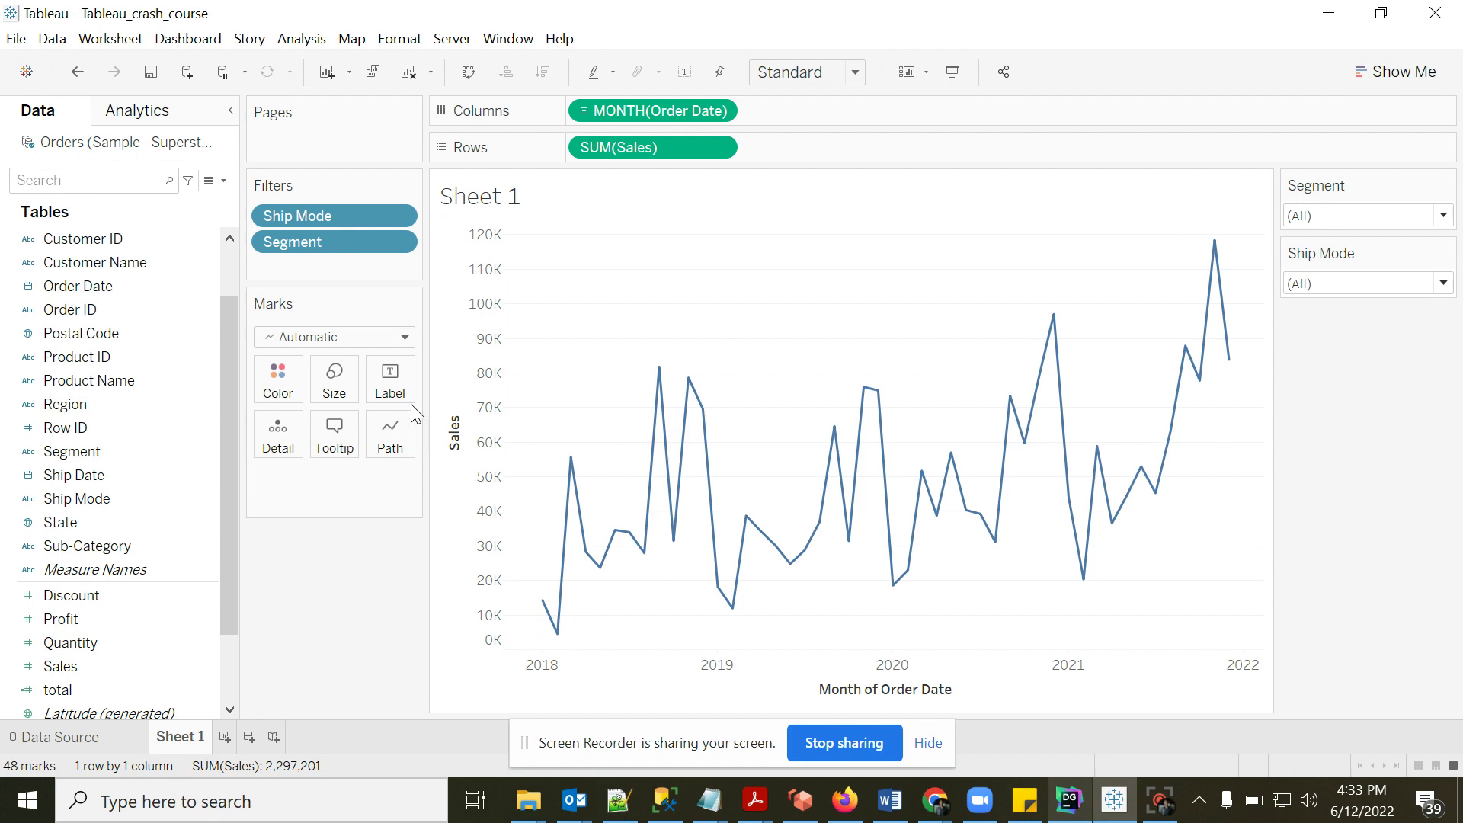
- Remove the category and ship mode lines from the line chart's tooltip
{"action": "left_click", "coordinate": [331, 442]}
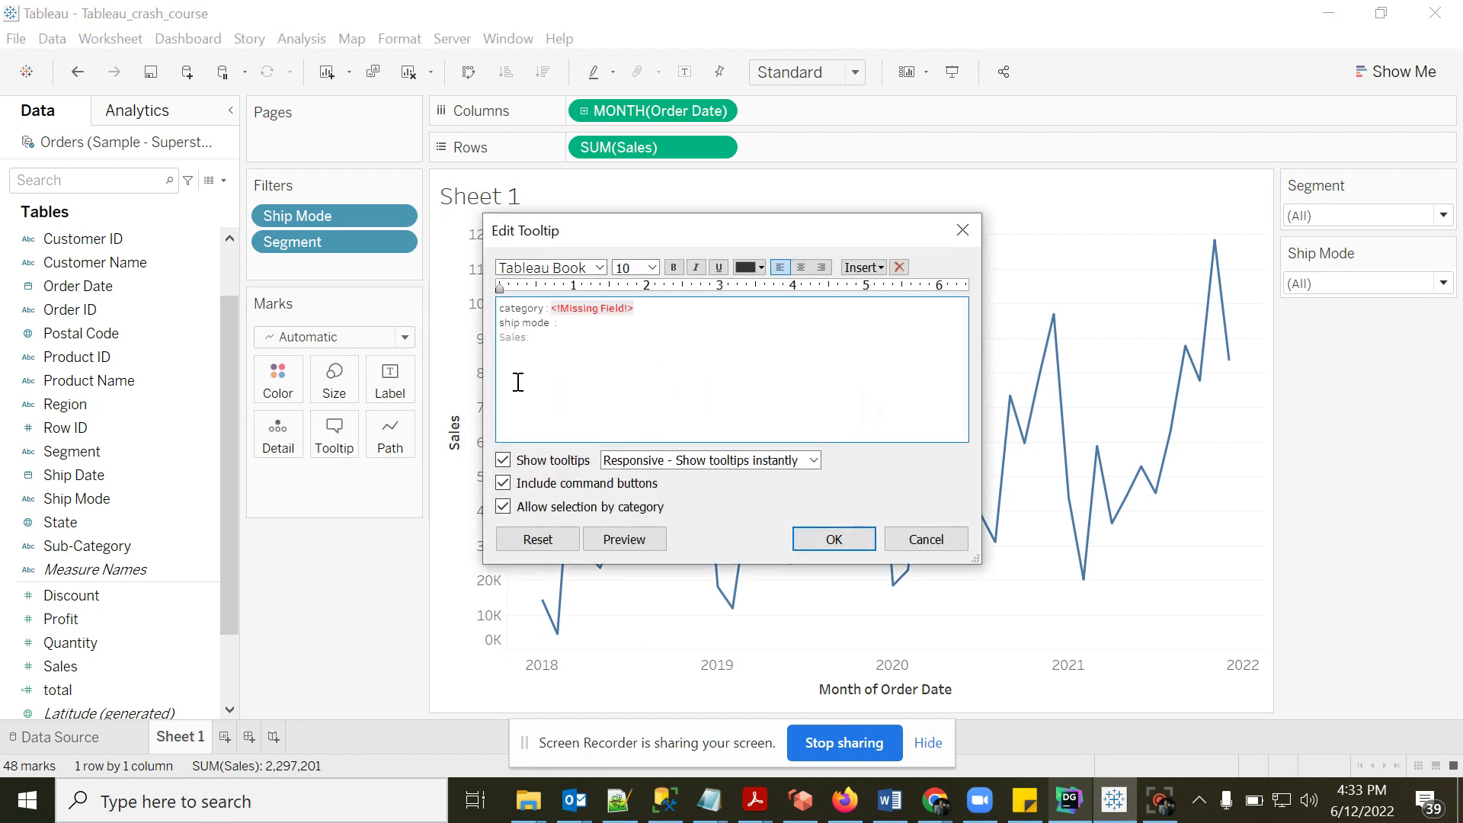
{"action": "left_click", "coordinate": [648, 314]}
{"action": "key", "text": "shift+Home"}
{"action": "key", "text": "BackSpace"}
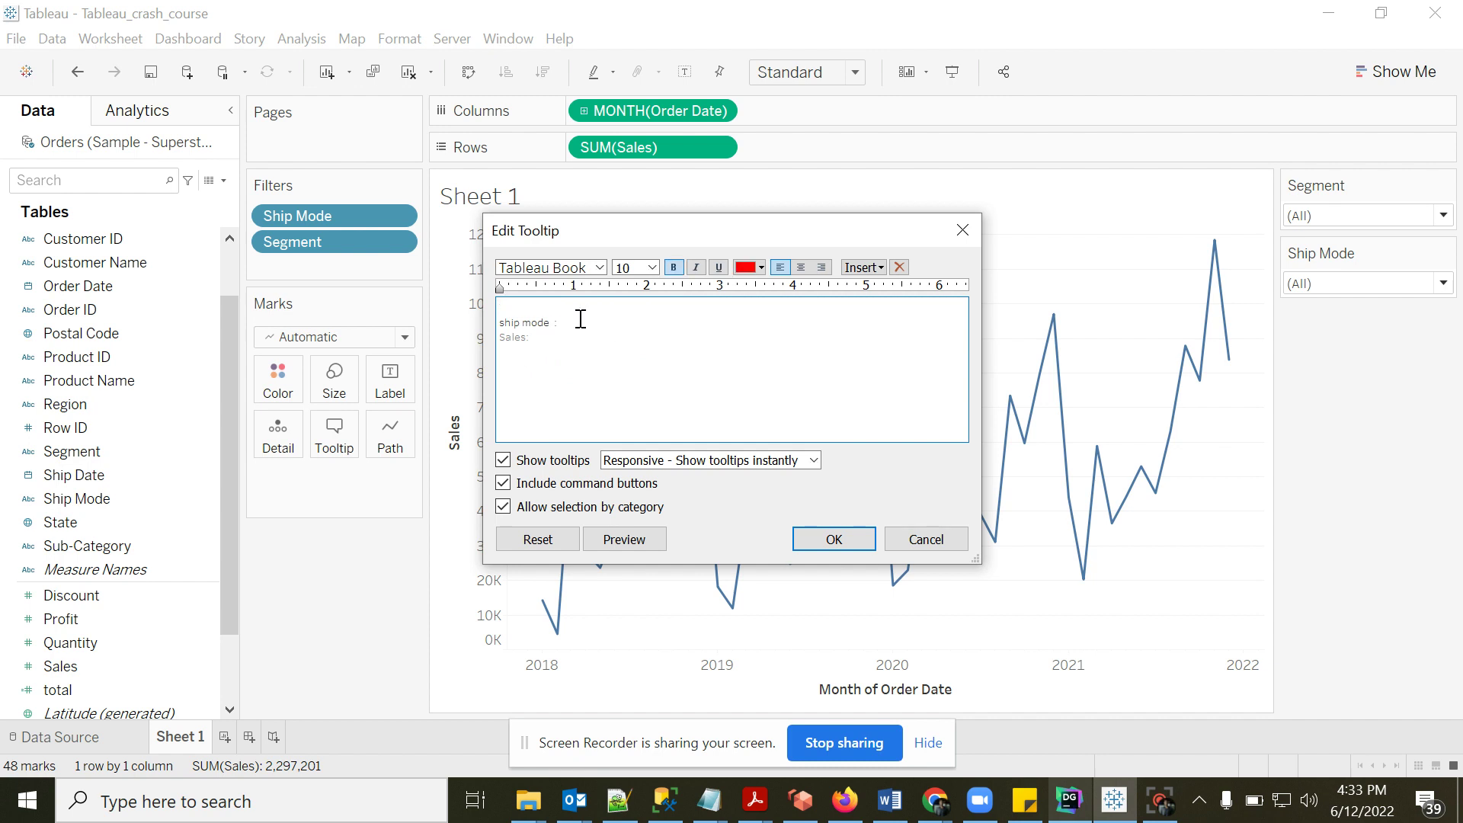
{"action": "key", "text": "shift+Home"}
{"action": "key", "text": "BackSpace"}
- Insert MONTH(Order Date) and SUM(Sales) into the tooltip and apply it
{"action": "left_click", "coordinate": [864, 267]}
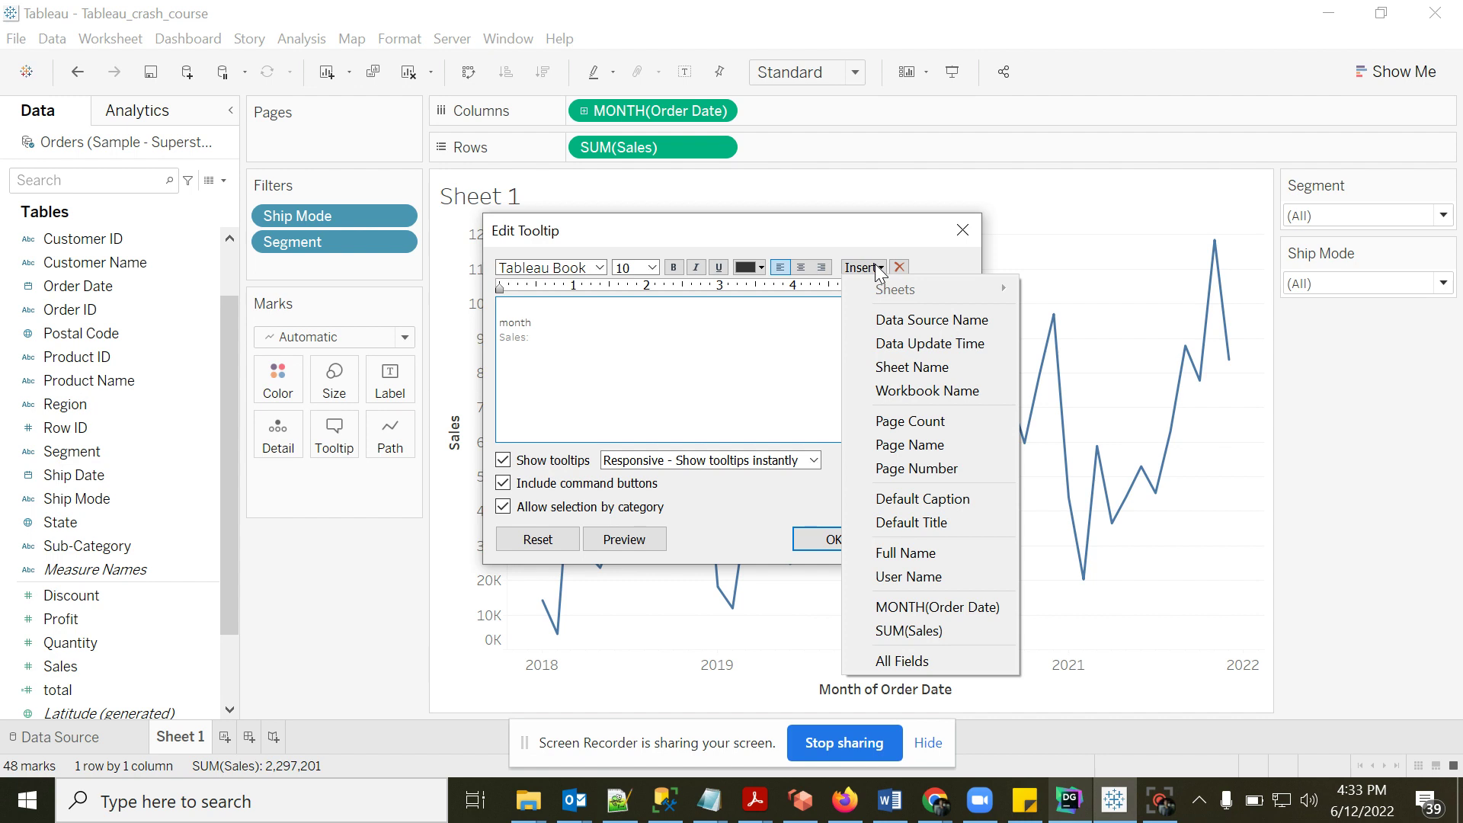
{"action": "left_click", "coordinate": [927, 605]}
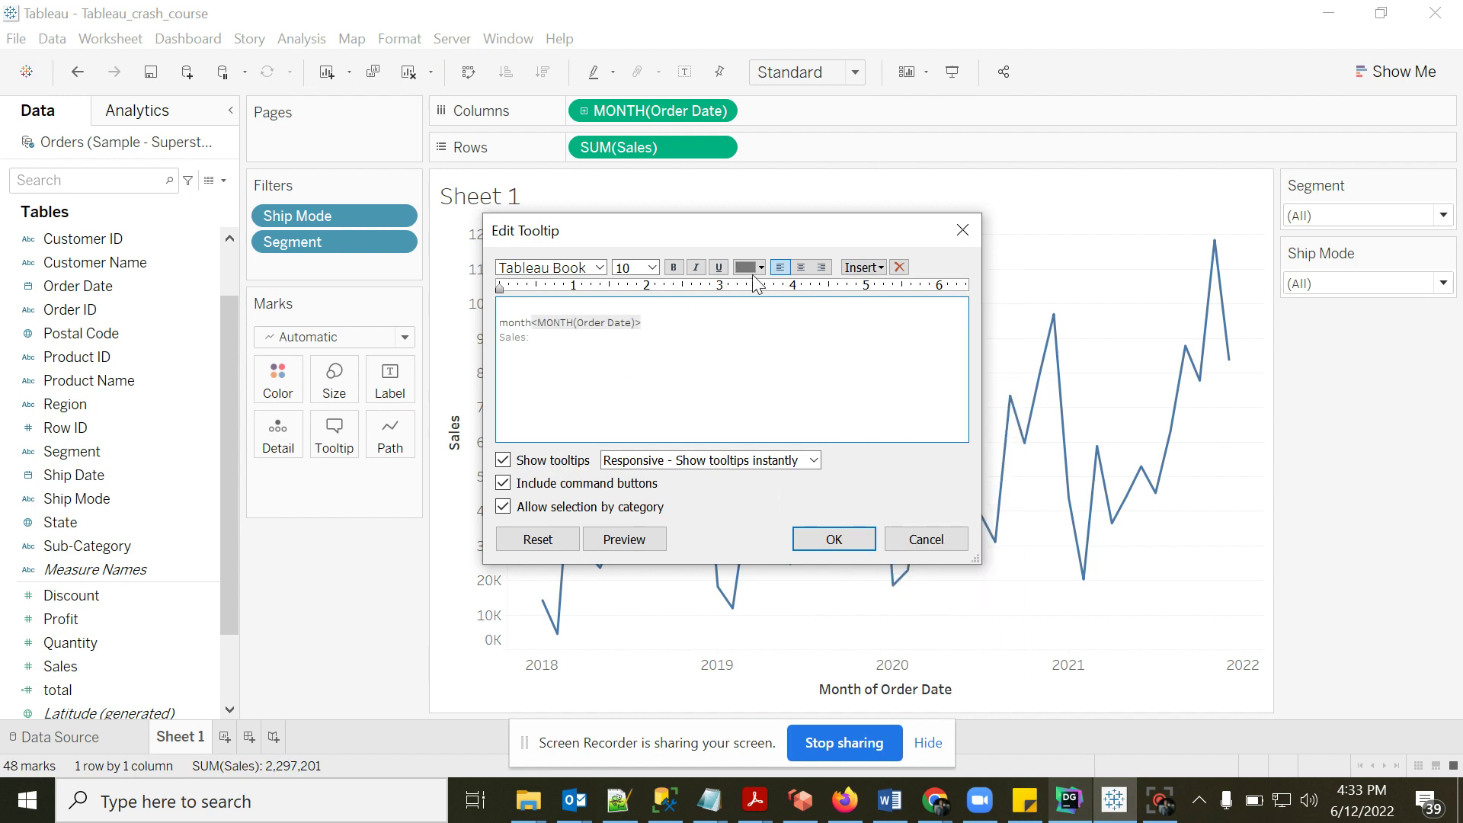
{"action": "left_click", "coordinate": [863, 267]}
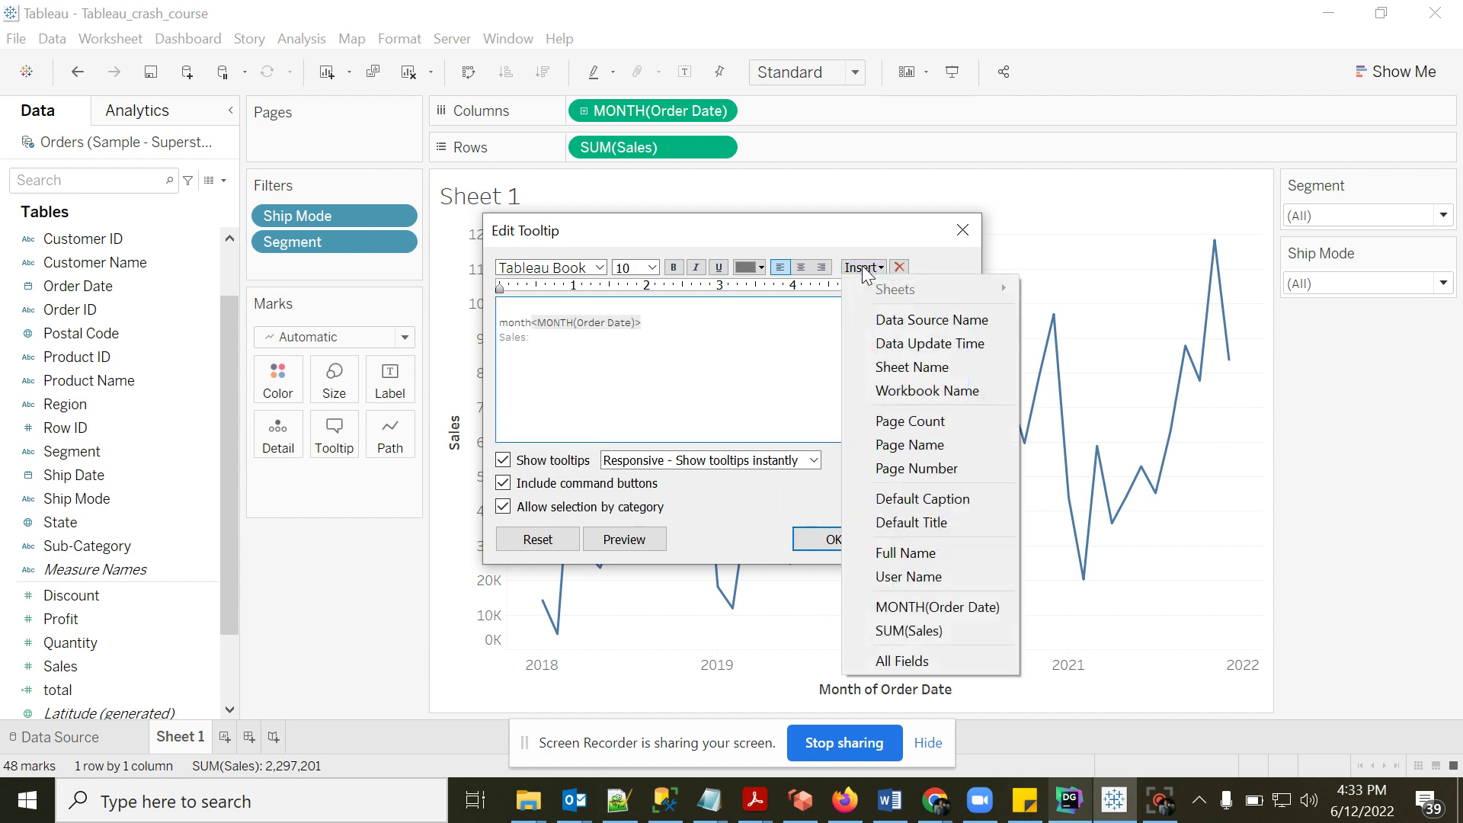
{"action": "left_click", "coordinate": [905, 631]}
{"action": "left_click", "coordinate": [836, 539]}
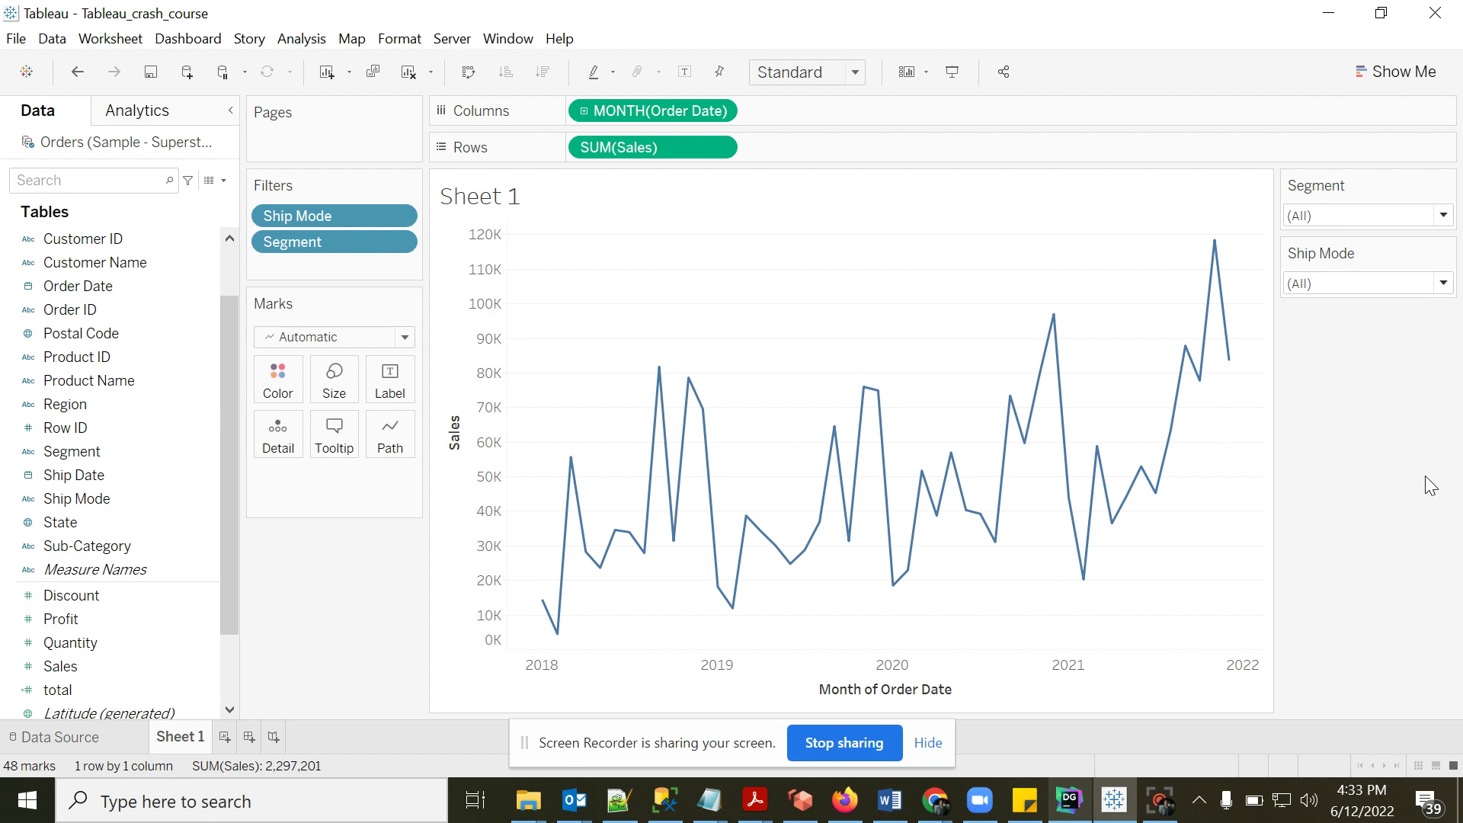
- Switch Order Date to continuous QUARTER, showing 16 quarterly points, and check point tooltips
{"action": "left_click", "coordinate": [721, 113]}
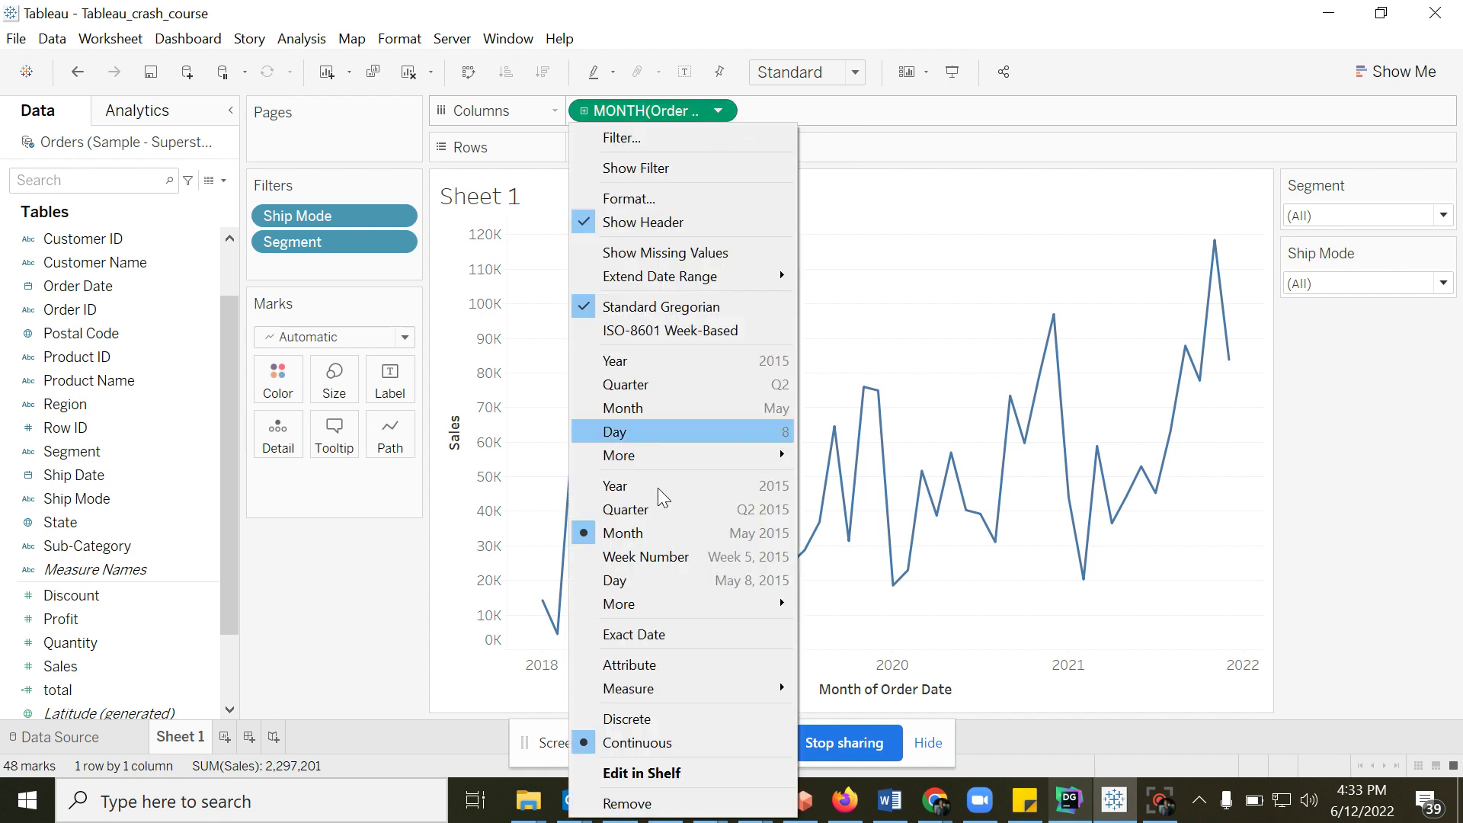
{"action": "left_click", "coordinate": [643, 509]}
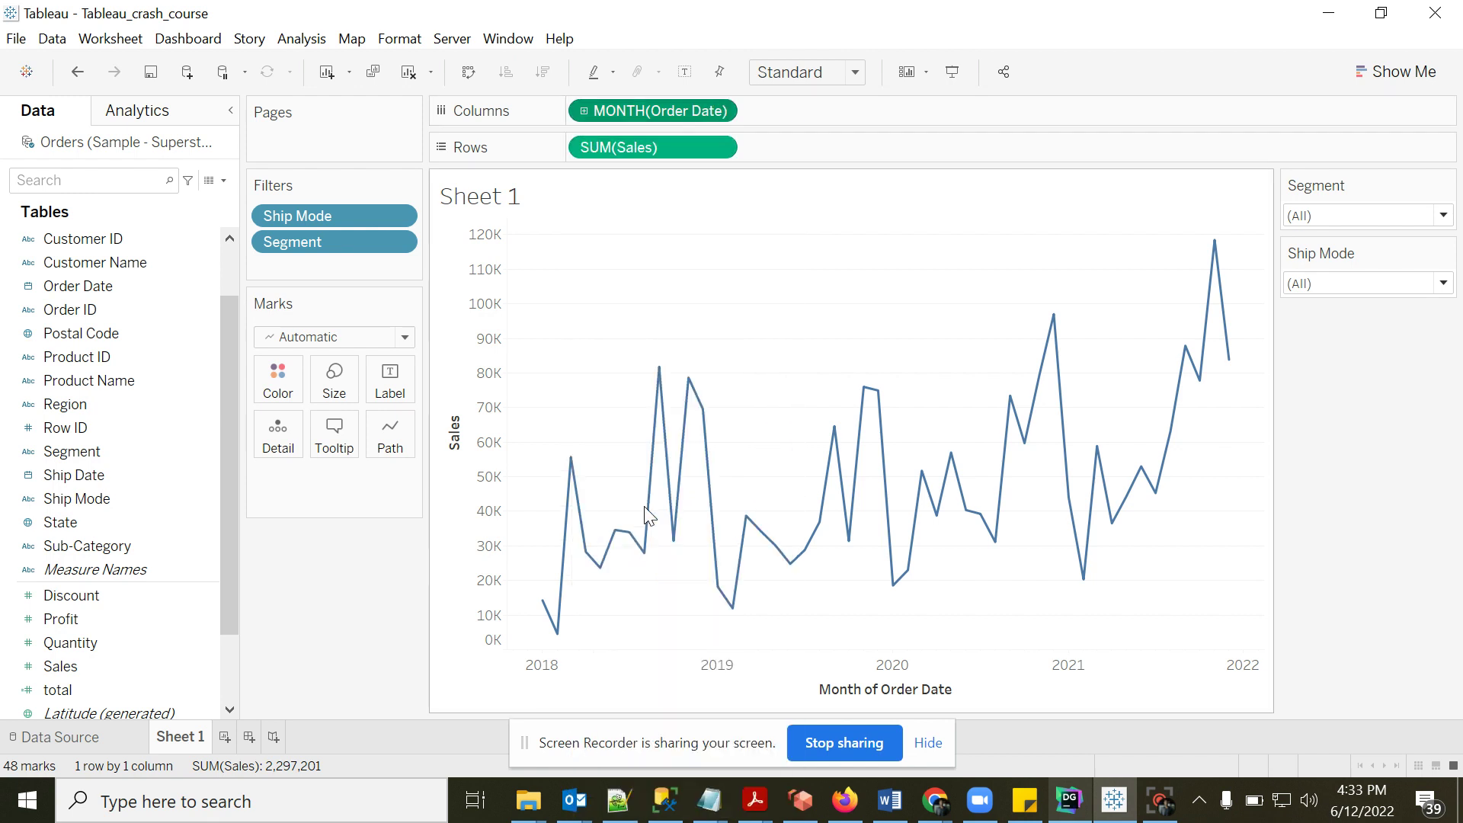
{"action": "left_click", "coordinate": [718, 111]}
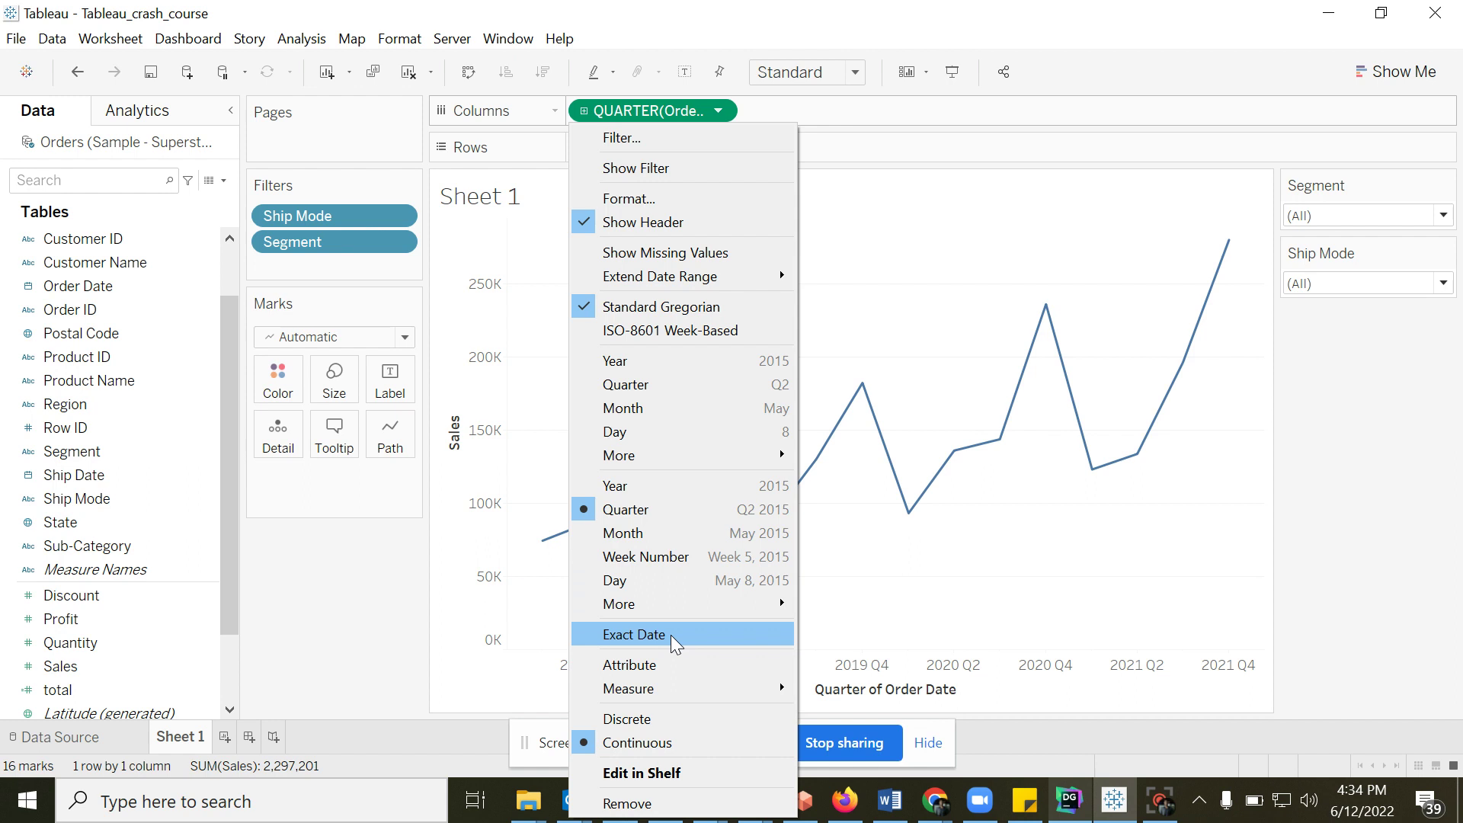
{"action": "left_click", "coordinate": [341, 558]}
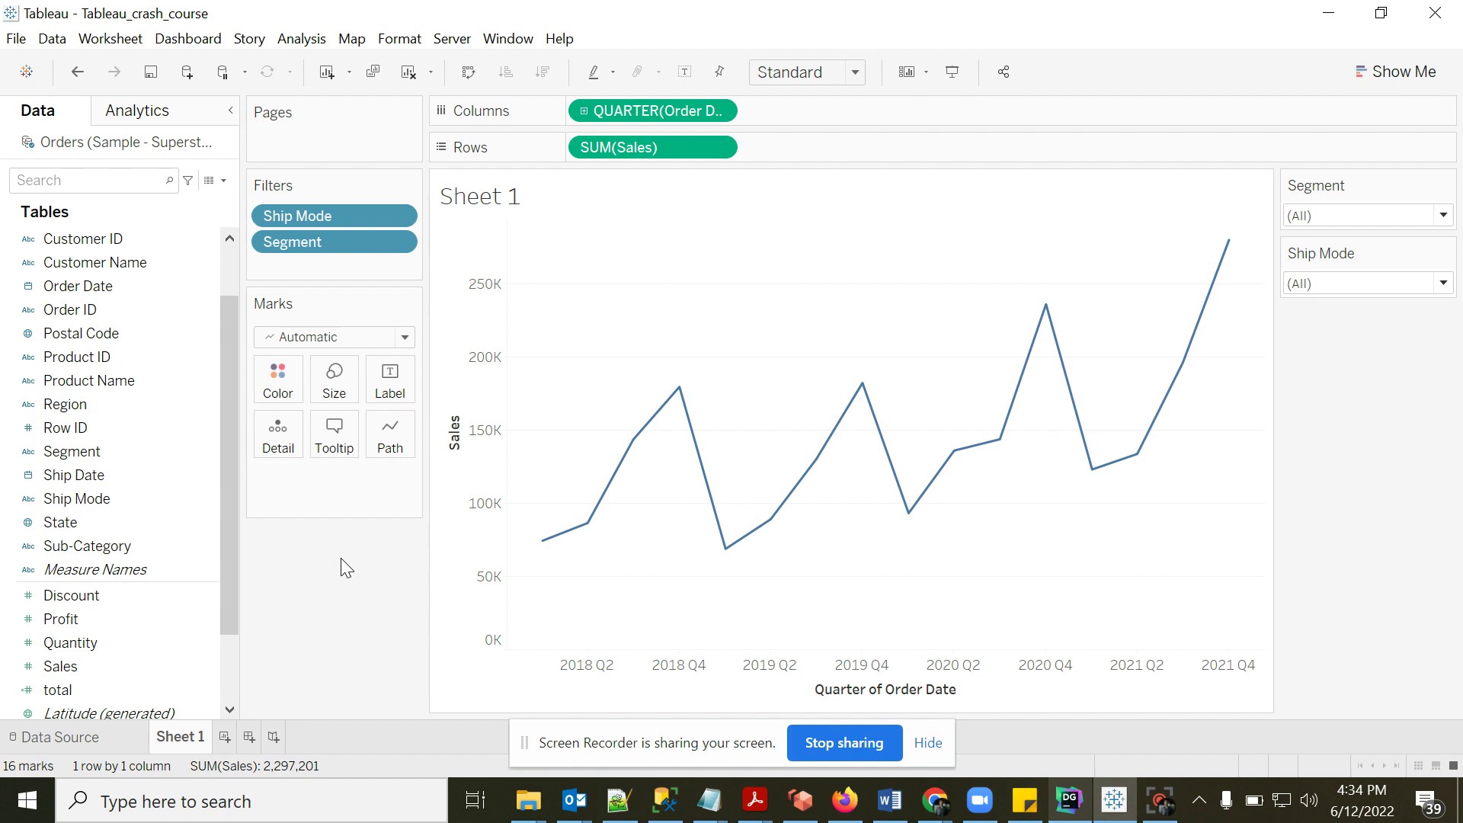
{"action": "mouse_move", "coordinate": [589, 530]}
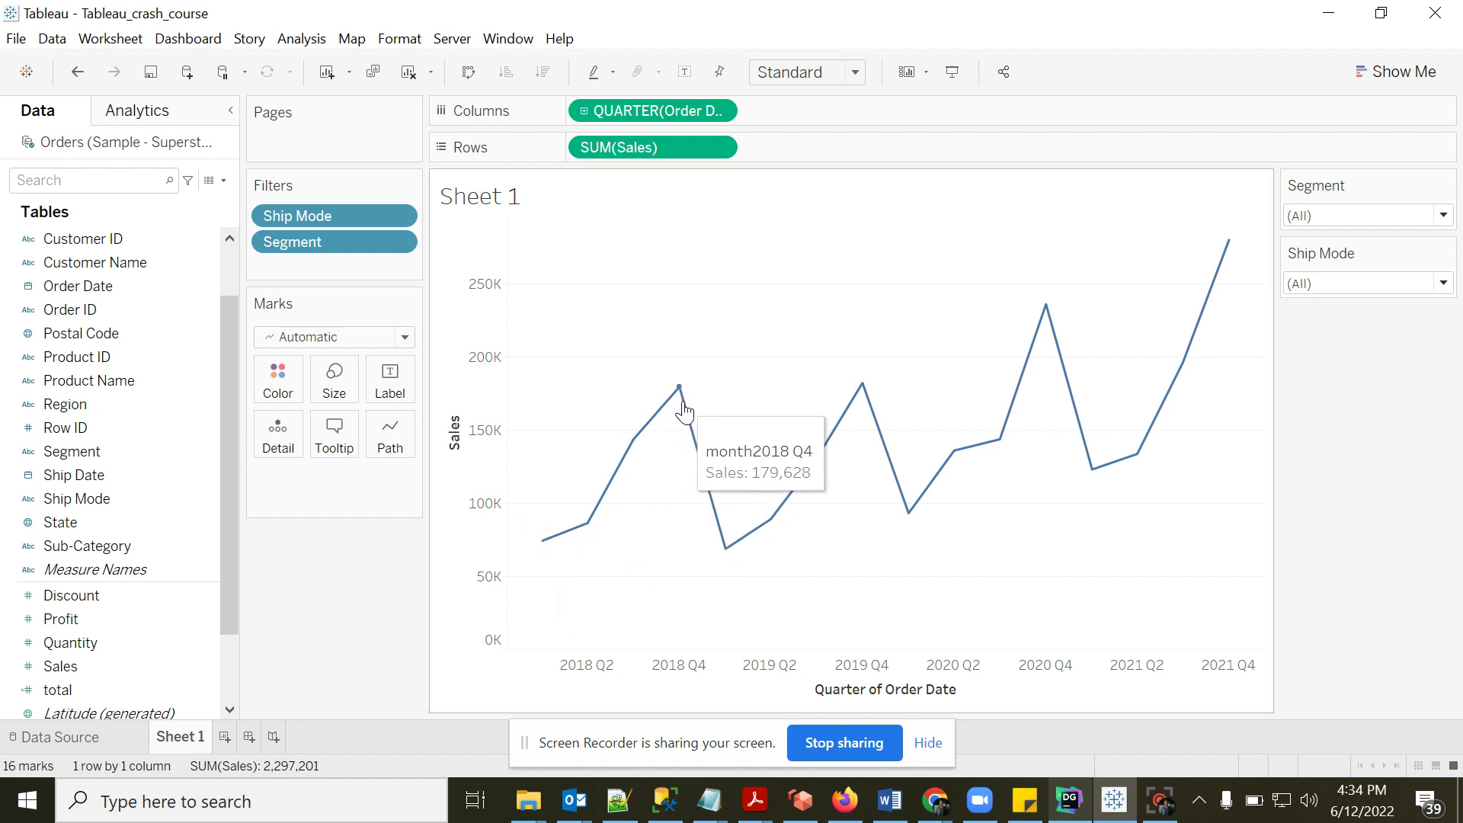
{"action": "mouse_move", "coordinate": [875, 421]}
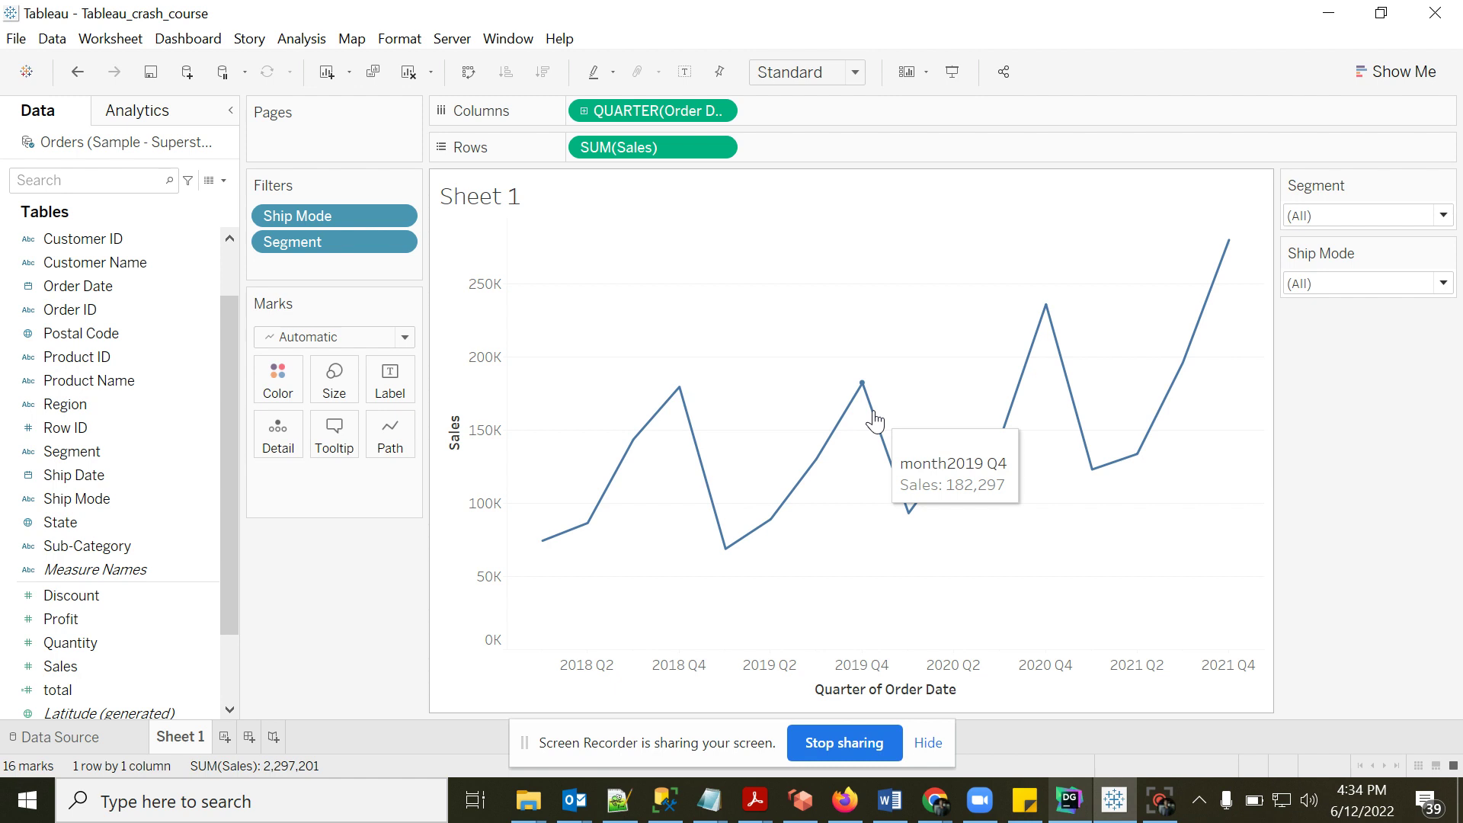
{"action": "mouse_move", "coordinate": [649, 430]}
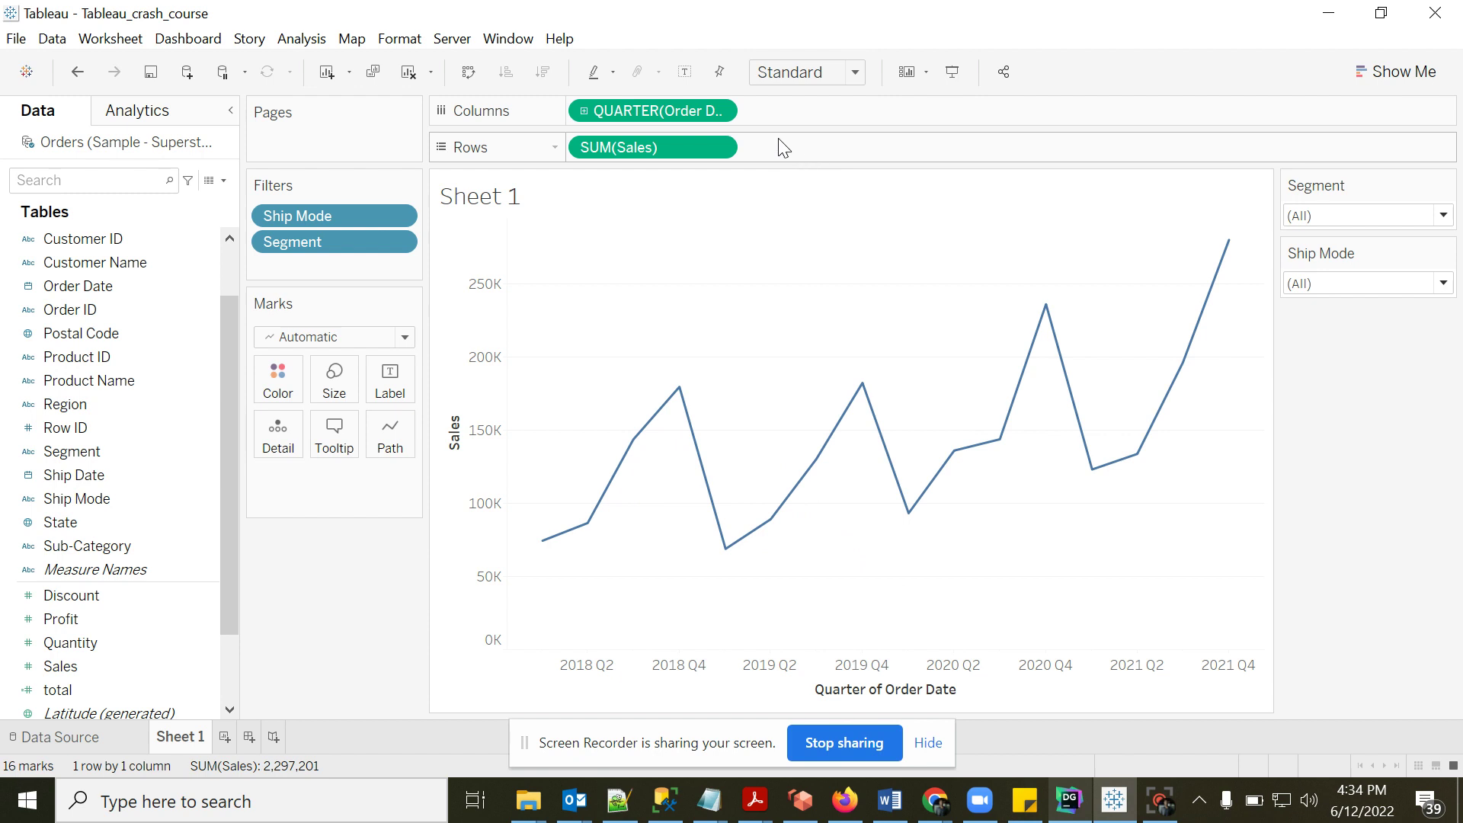
- Apply a Running Total quick table calculation to SUM(Sales)
{"action": "left_click", "coordinate": [717, 148]}
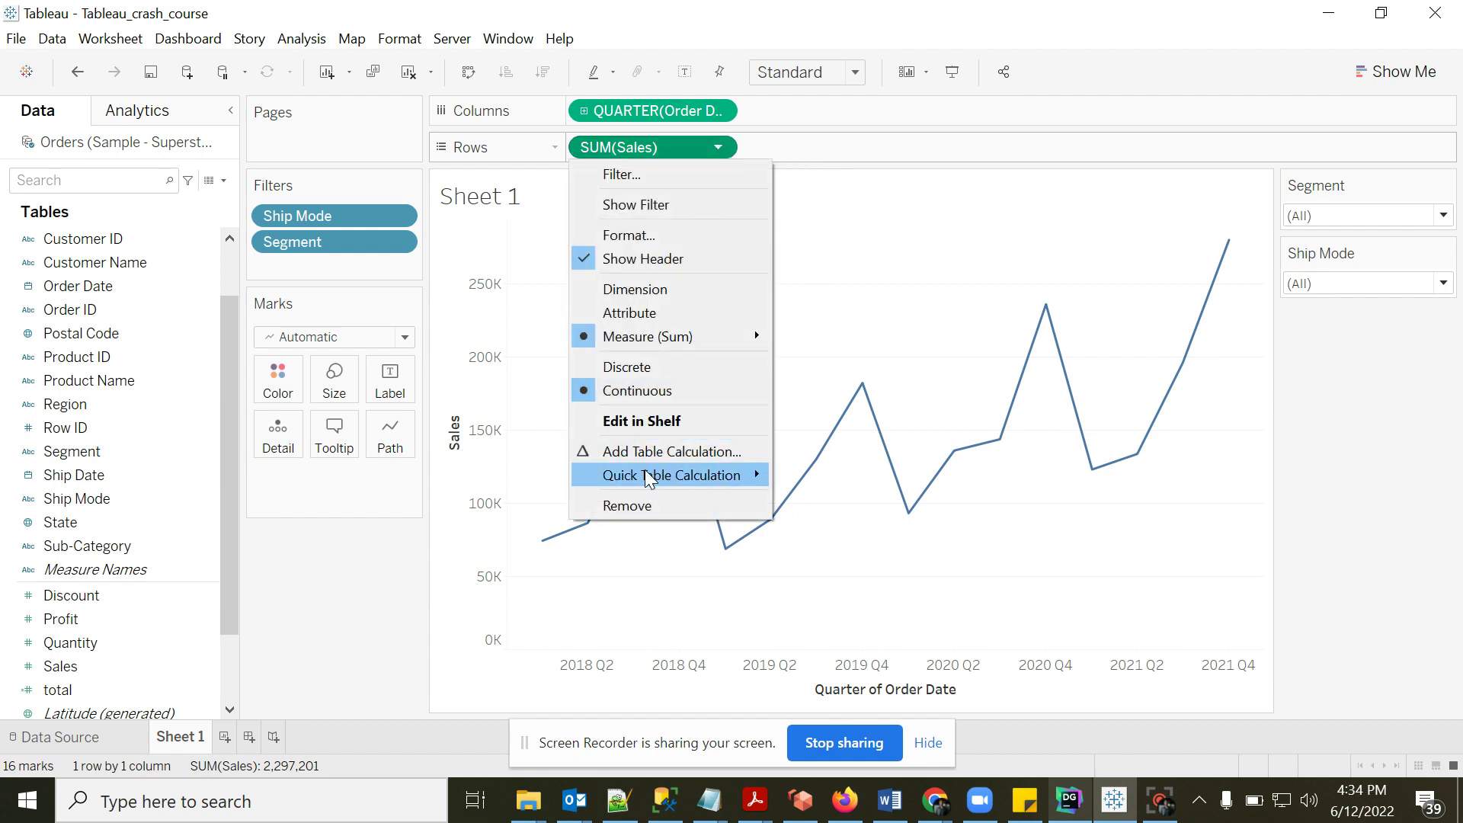
{"action": "mouse_move", "coordinate": [647, 477]}
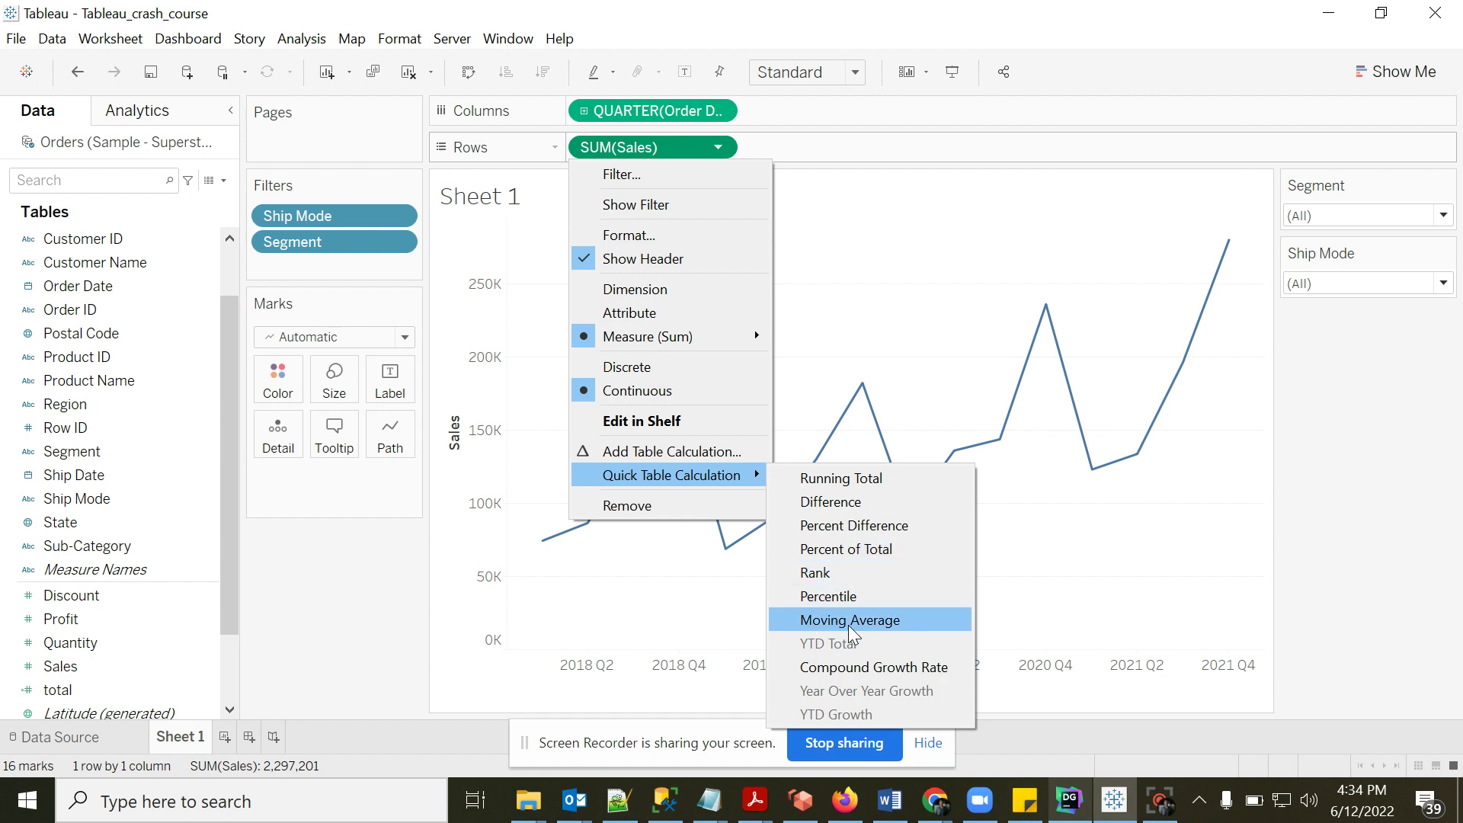
{"action": "key", "text": "Escape"}
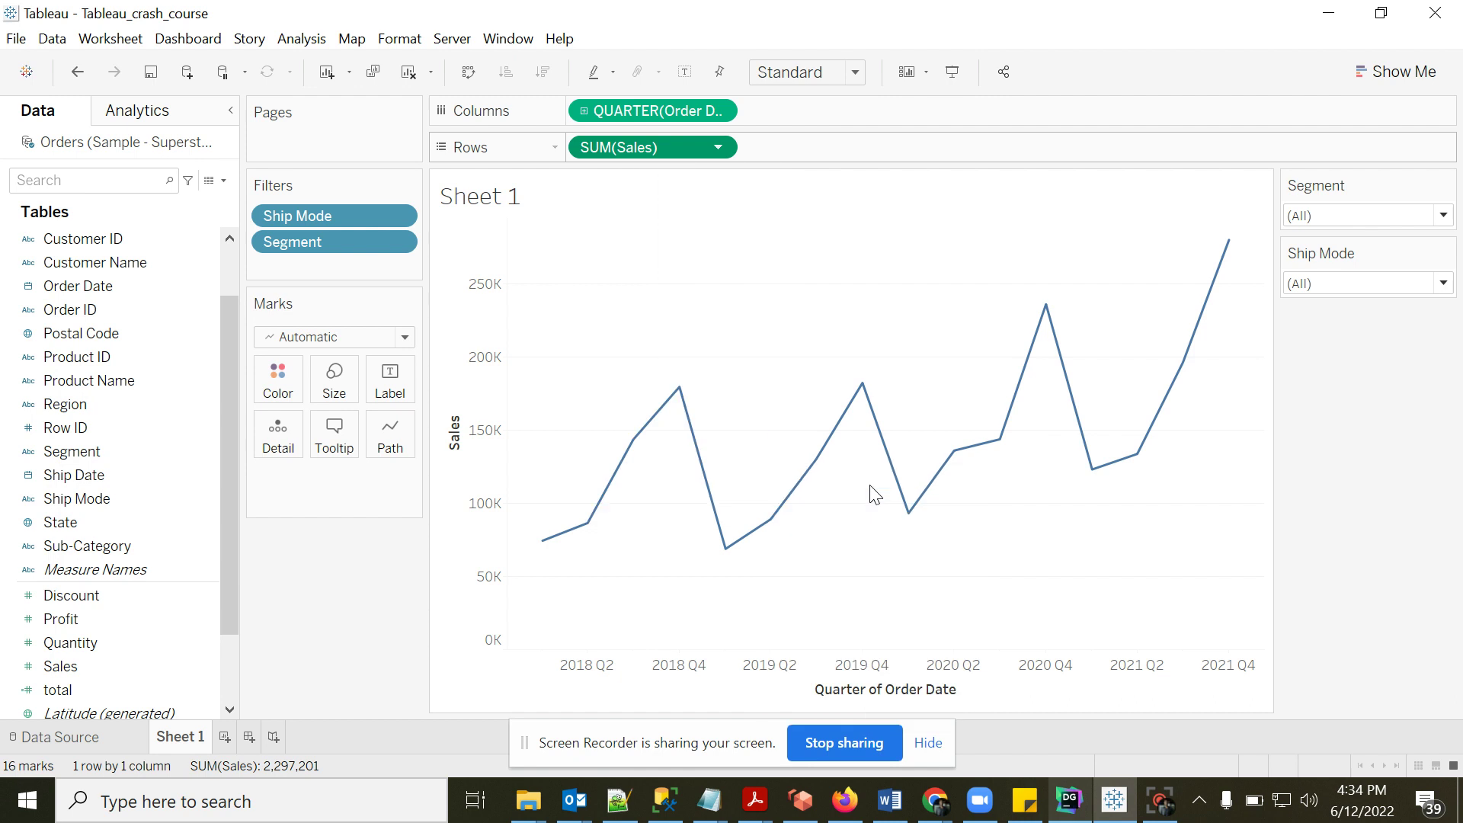
{"action": "mouse_move", "coordinate": [551, 638]}
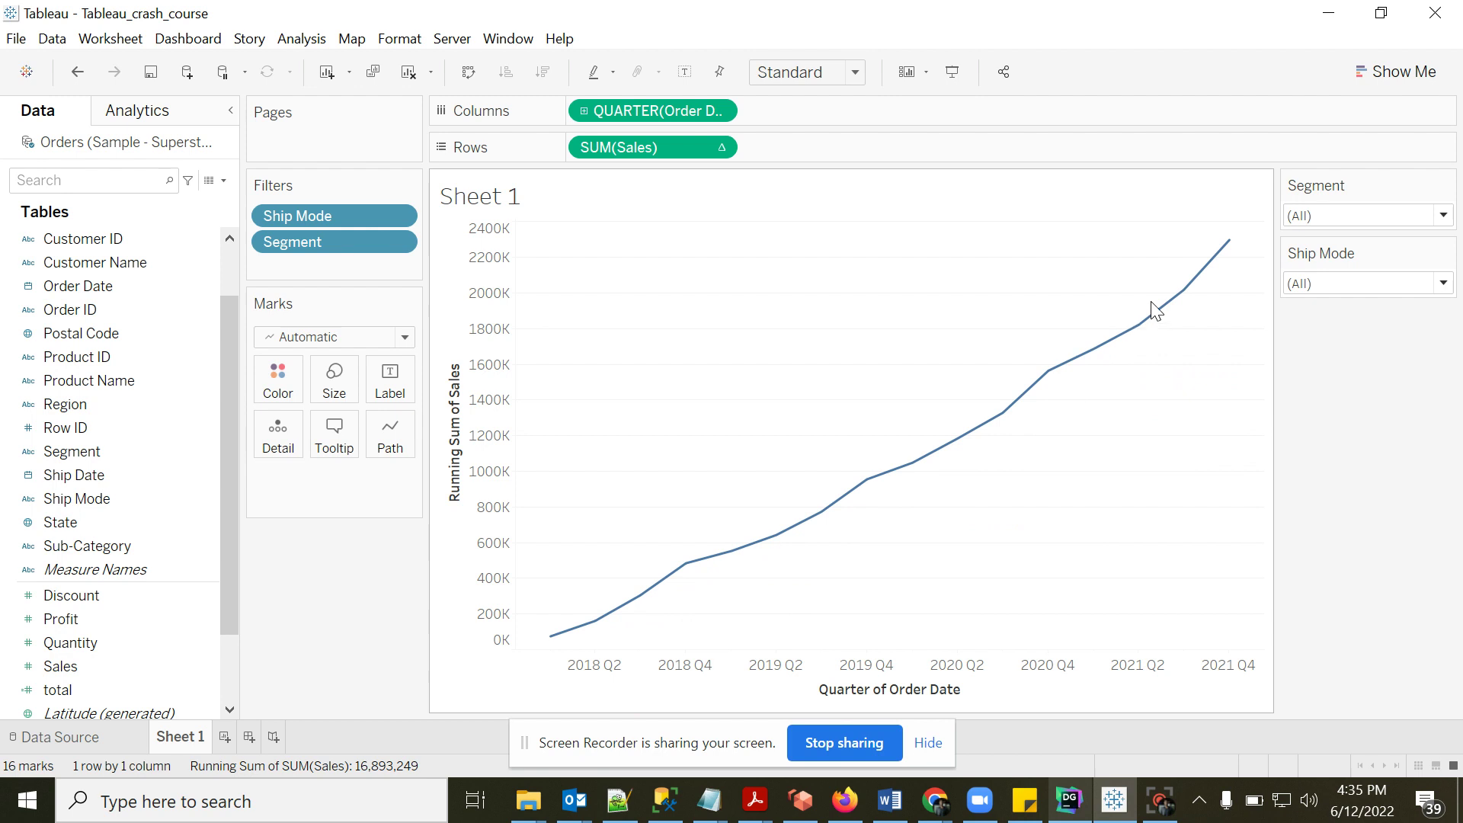
- Change SUM(Sales) to a Percent of Total quick table calculation and inspect quarterly values
{"action": "left_click", "coordinate": [724, 150]}
{"action": "mouse_move", "coordinate": [716, 528]}
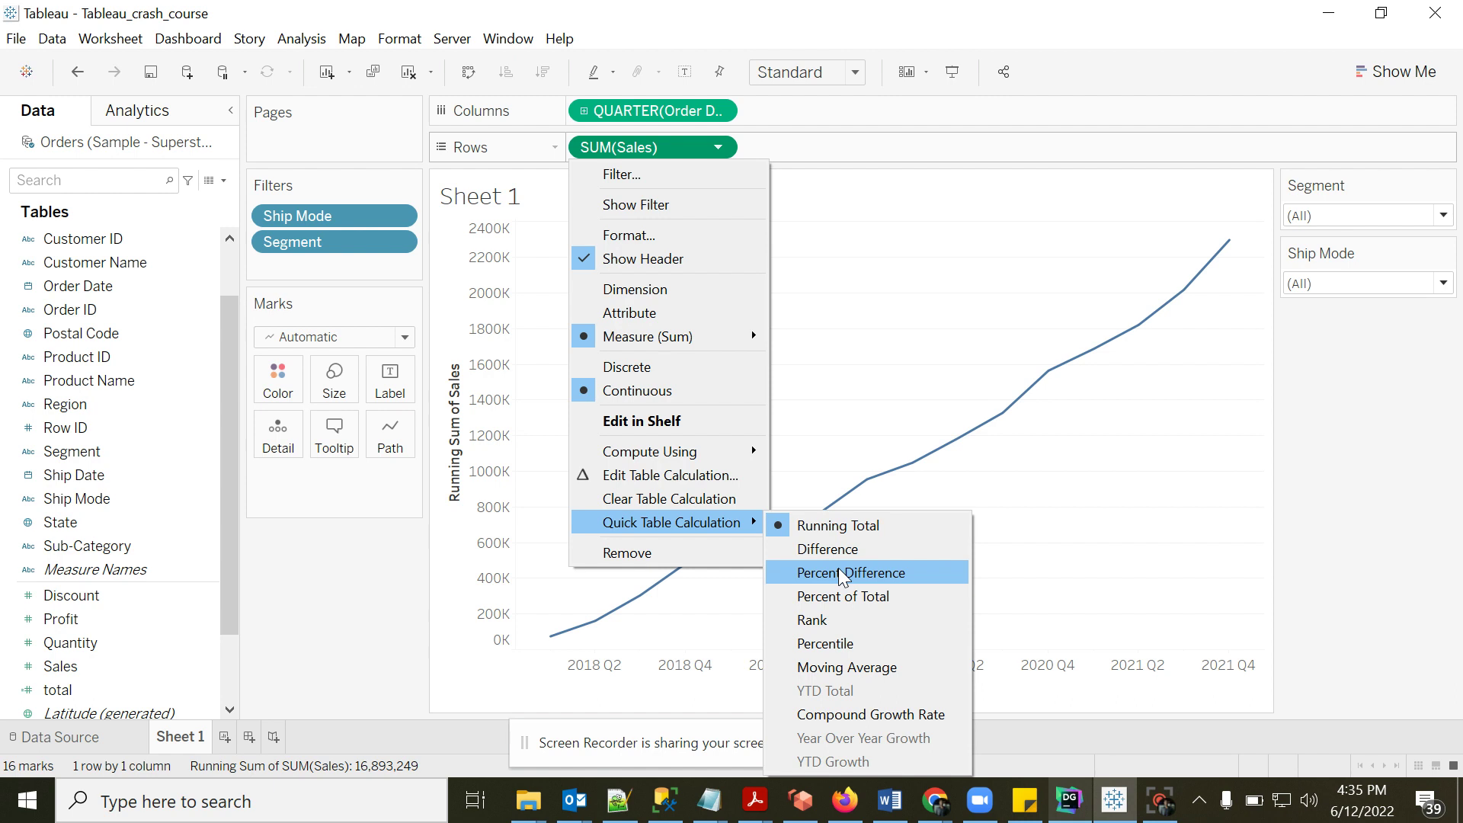
{"action": "left_click", "coordinate": [838, 600]}
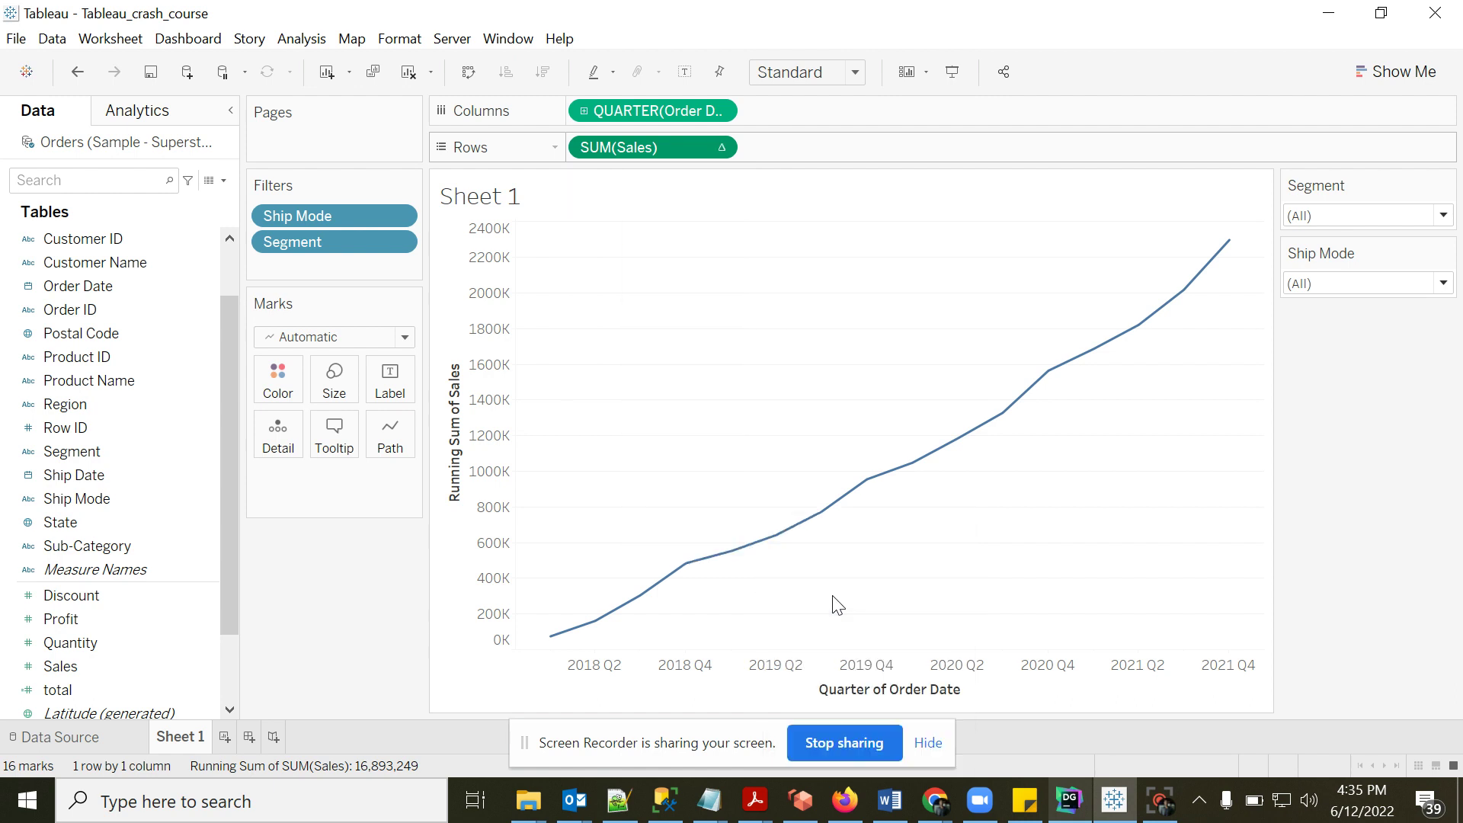
{"action": "mouse_move", "coordinate": [539, 546]}
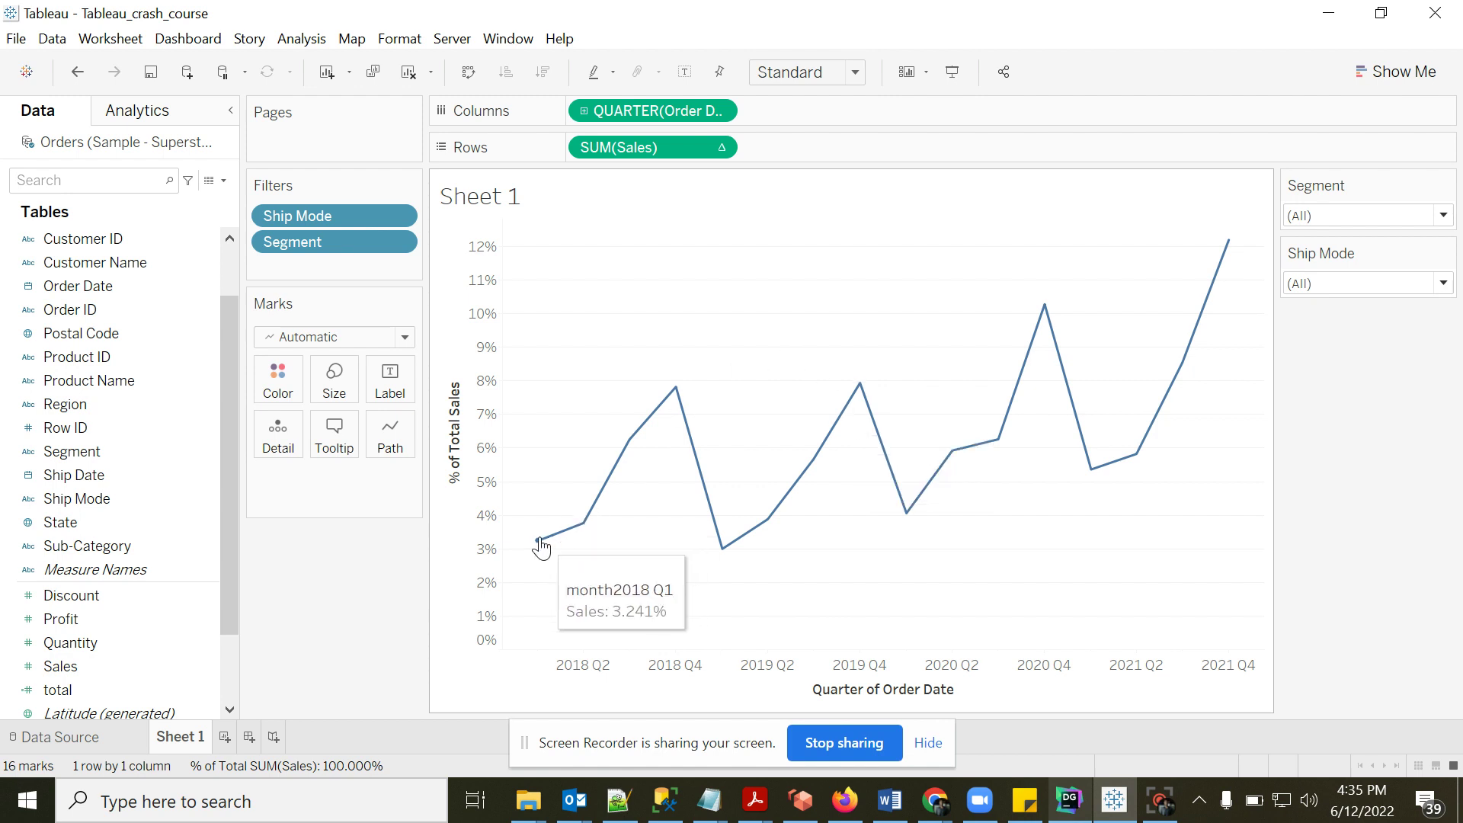
{"action": "mouse_move", "coordinate": [585, 526]}
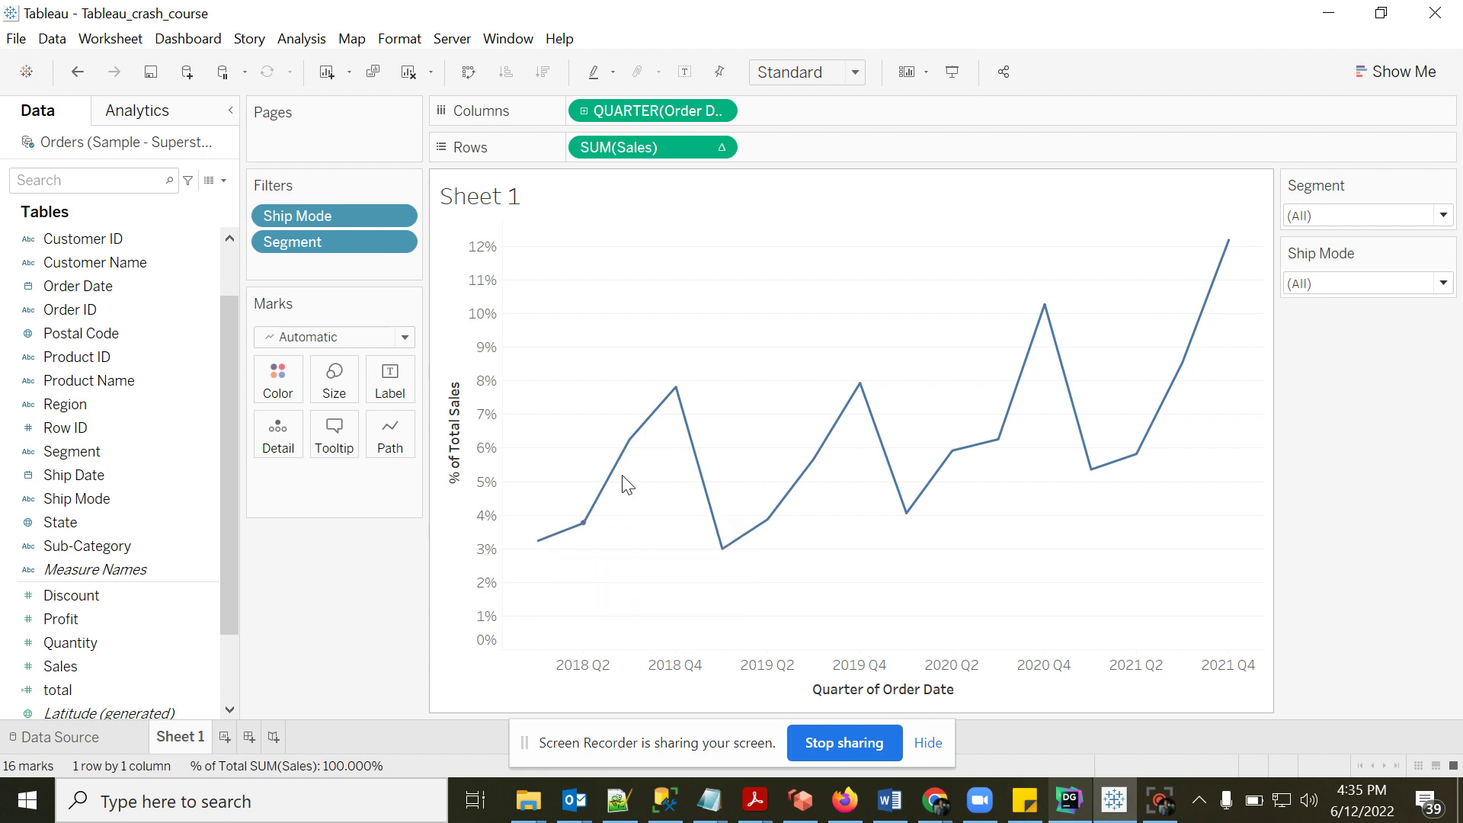
{"action": "mouse_move", "coordinate": [652, 436]}
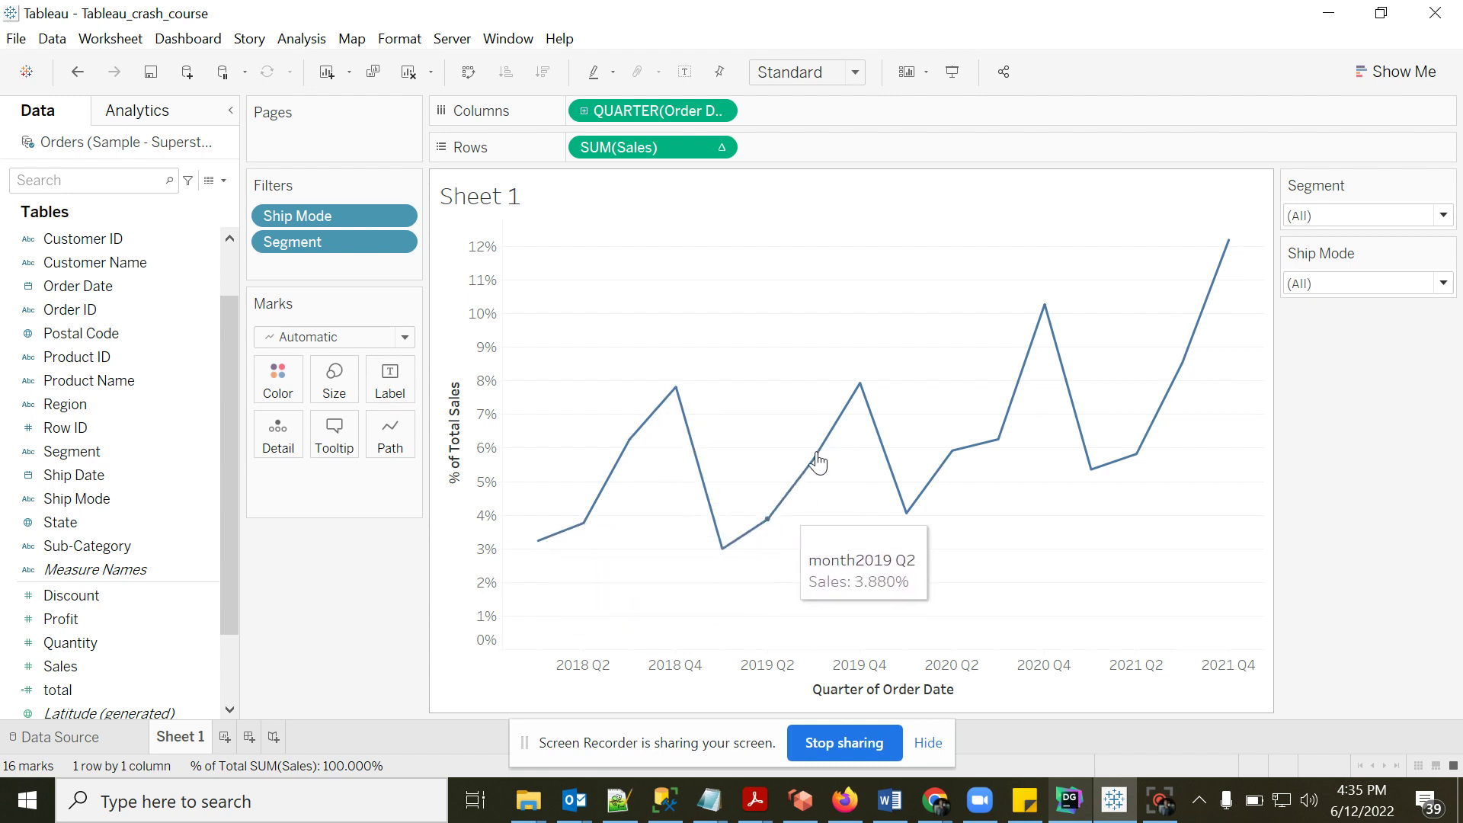
{"action": "left_click", "coordinate": [720, 146]}
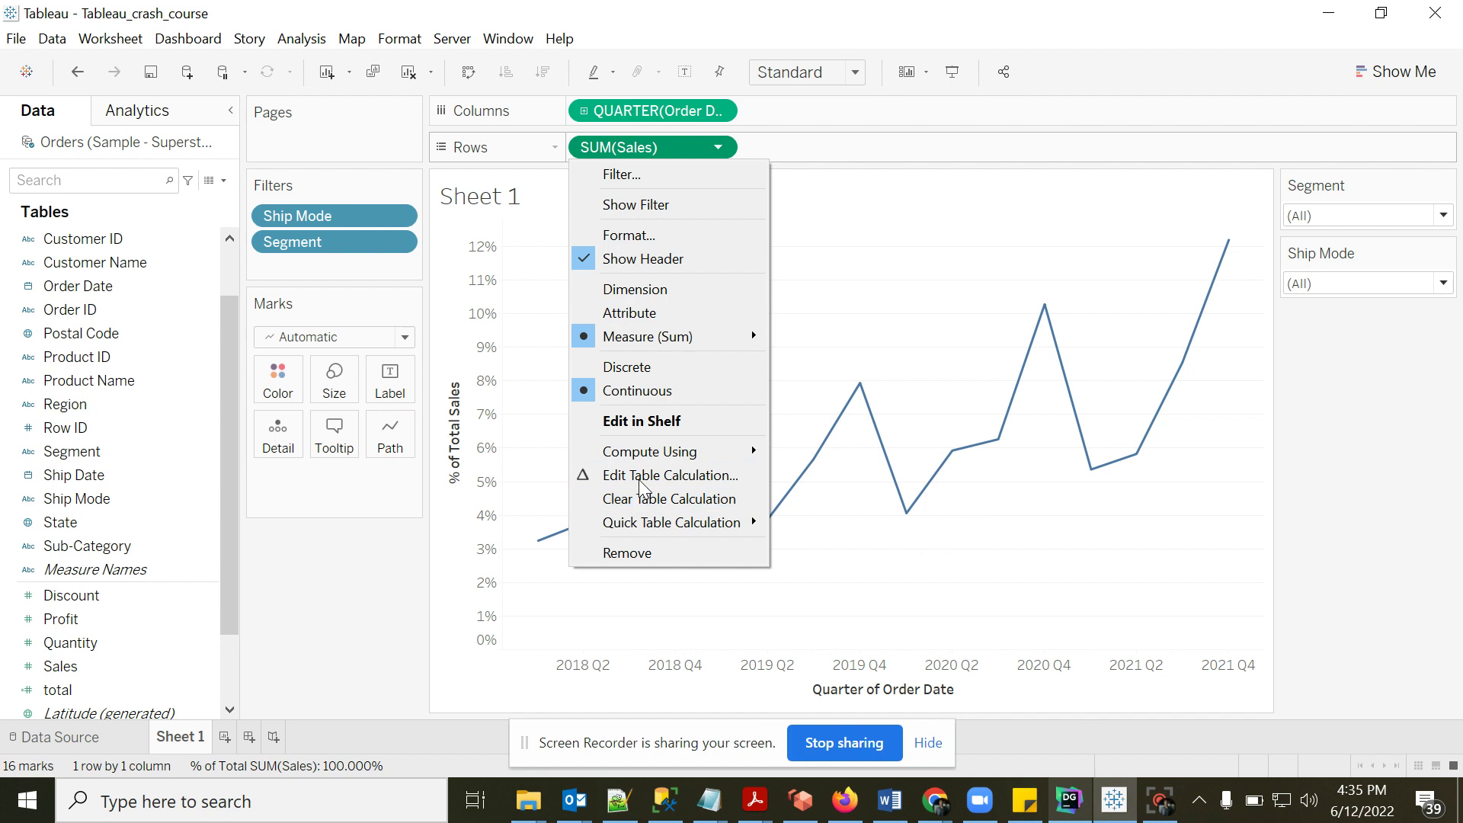
{"action": "left_click", "coordinate": [391, 551]}
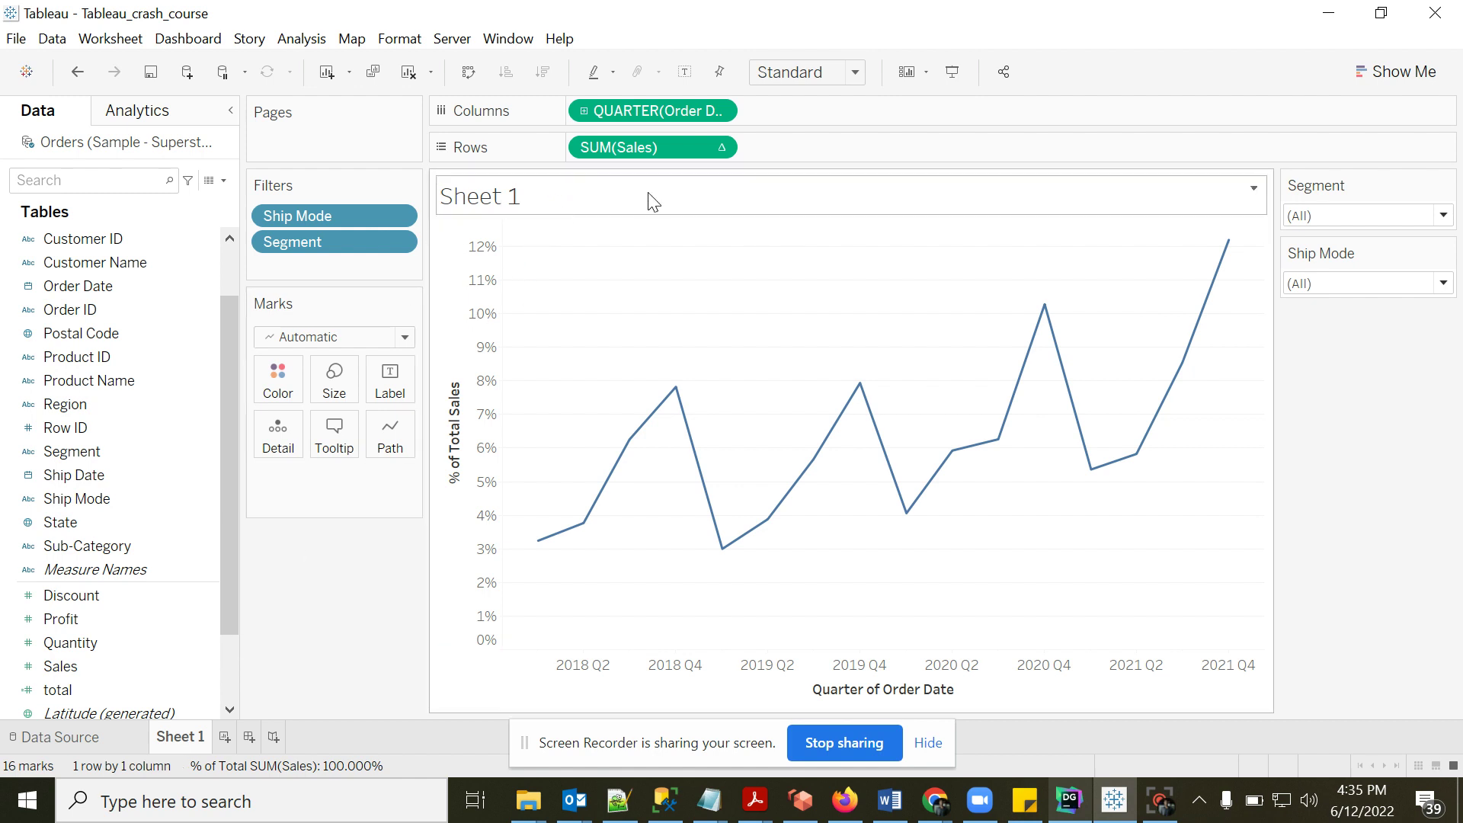
- Name the worksheet 'sales by quarter' so the chart title matches
{"action": "double_click", "coordinate": [629, 204]}
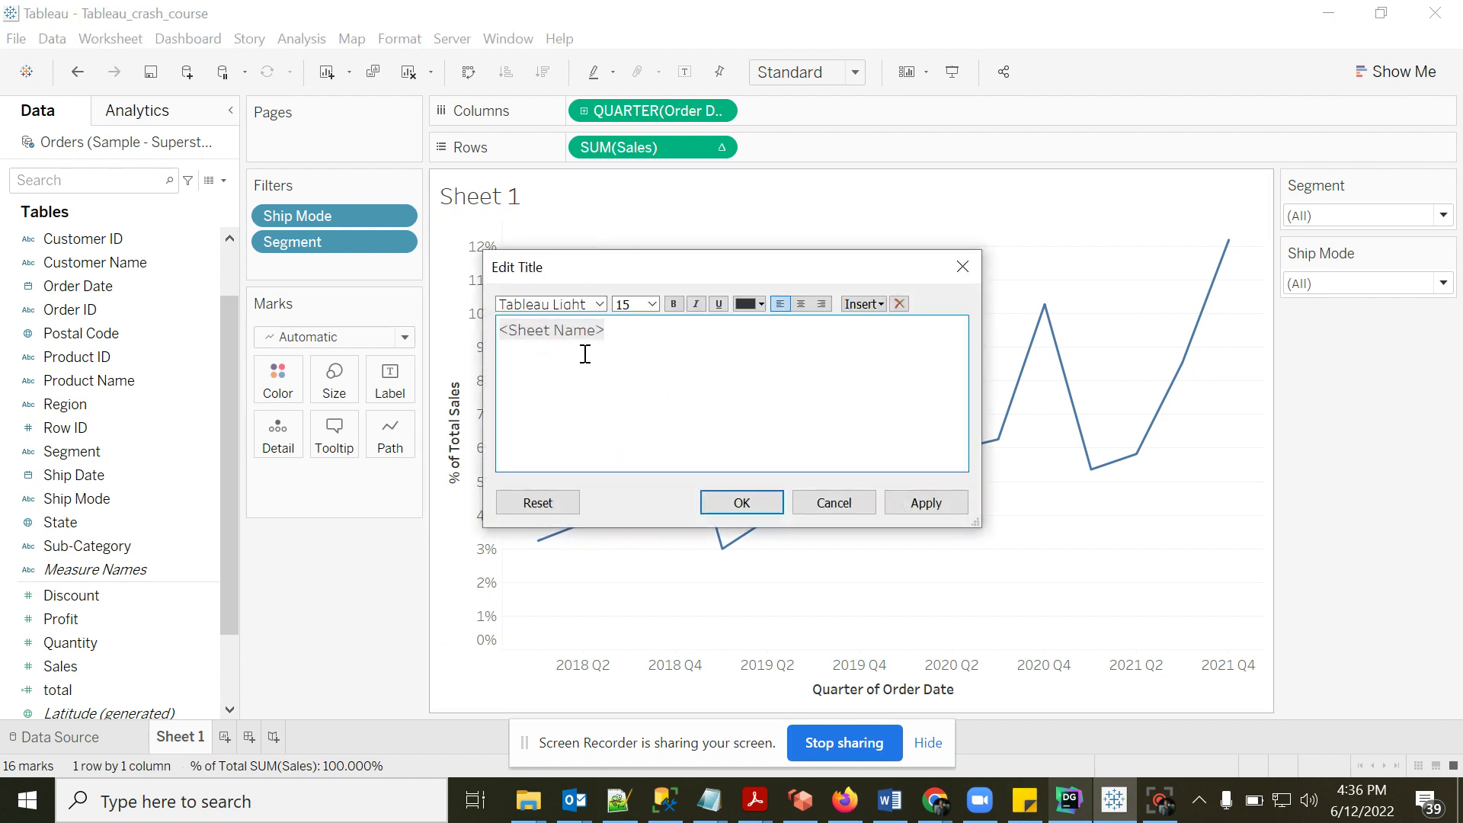
{"action": "left_click", "coordinate": [834, 503]}
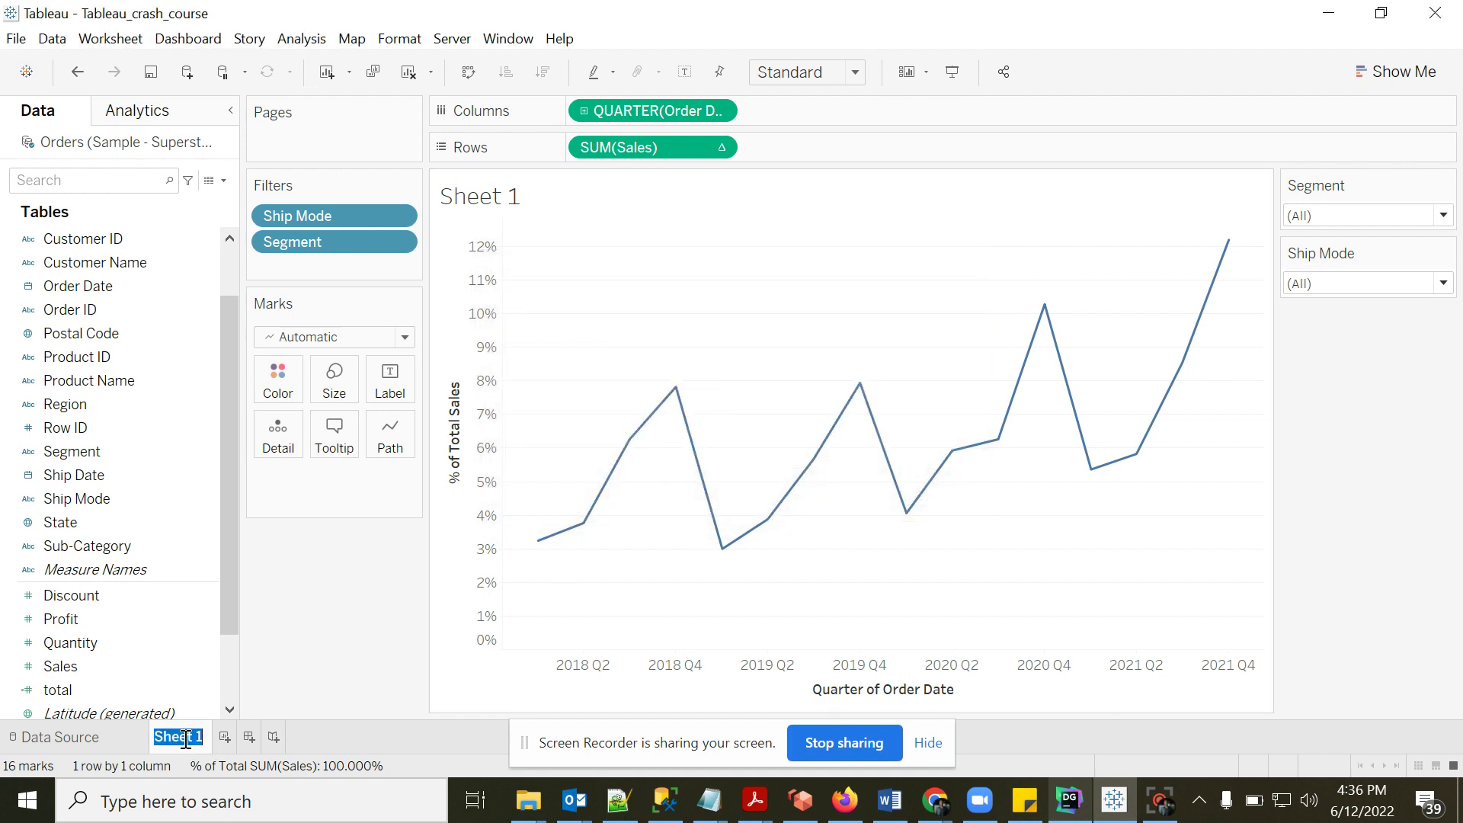
{"action": "type", "text": "sales by quarter"}
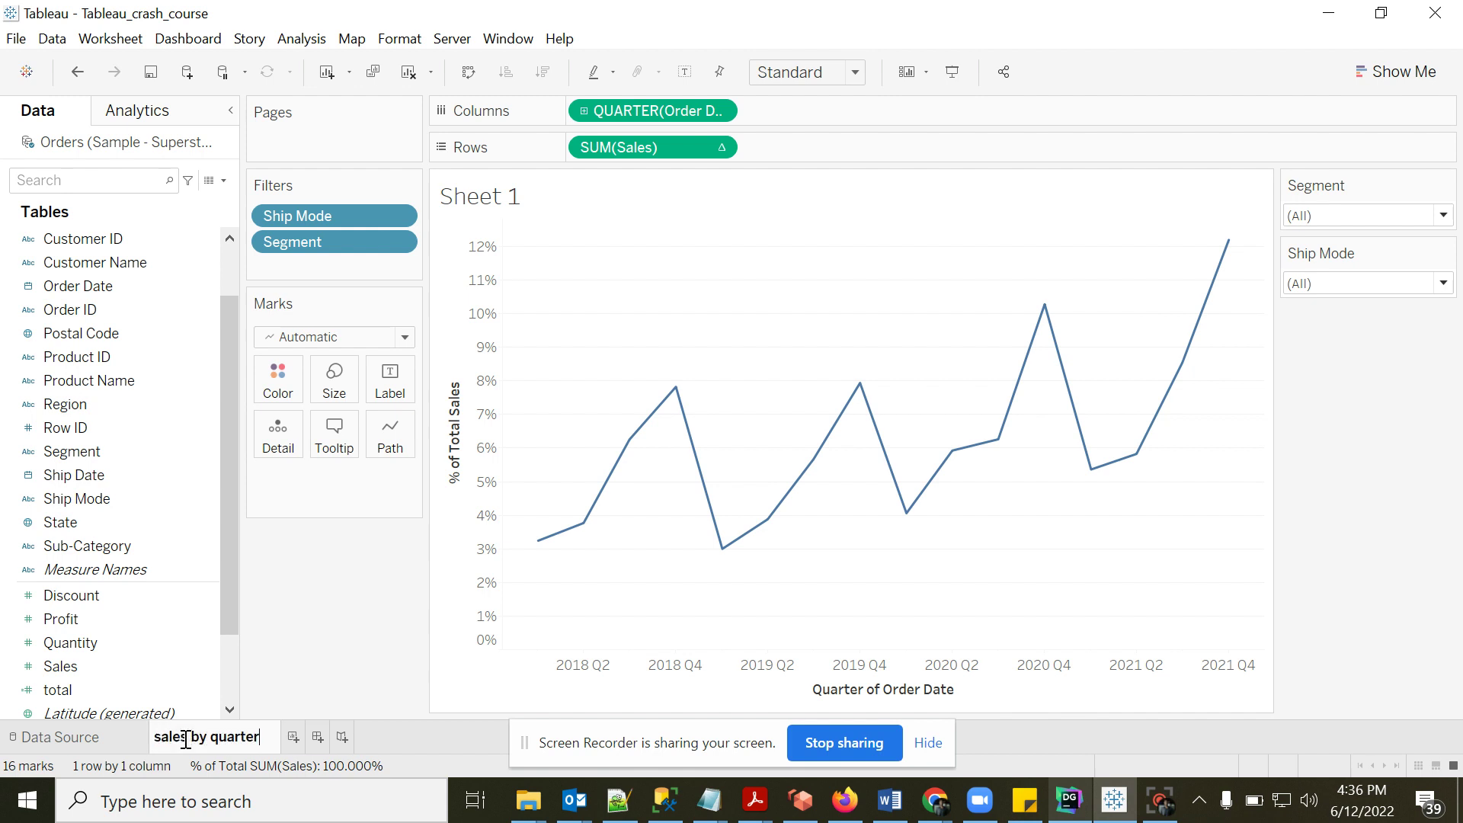
{"action": "left_click", "coordinate": [295, 690]}
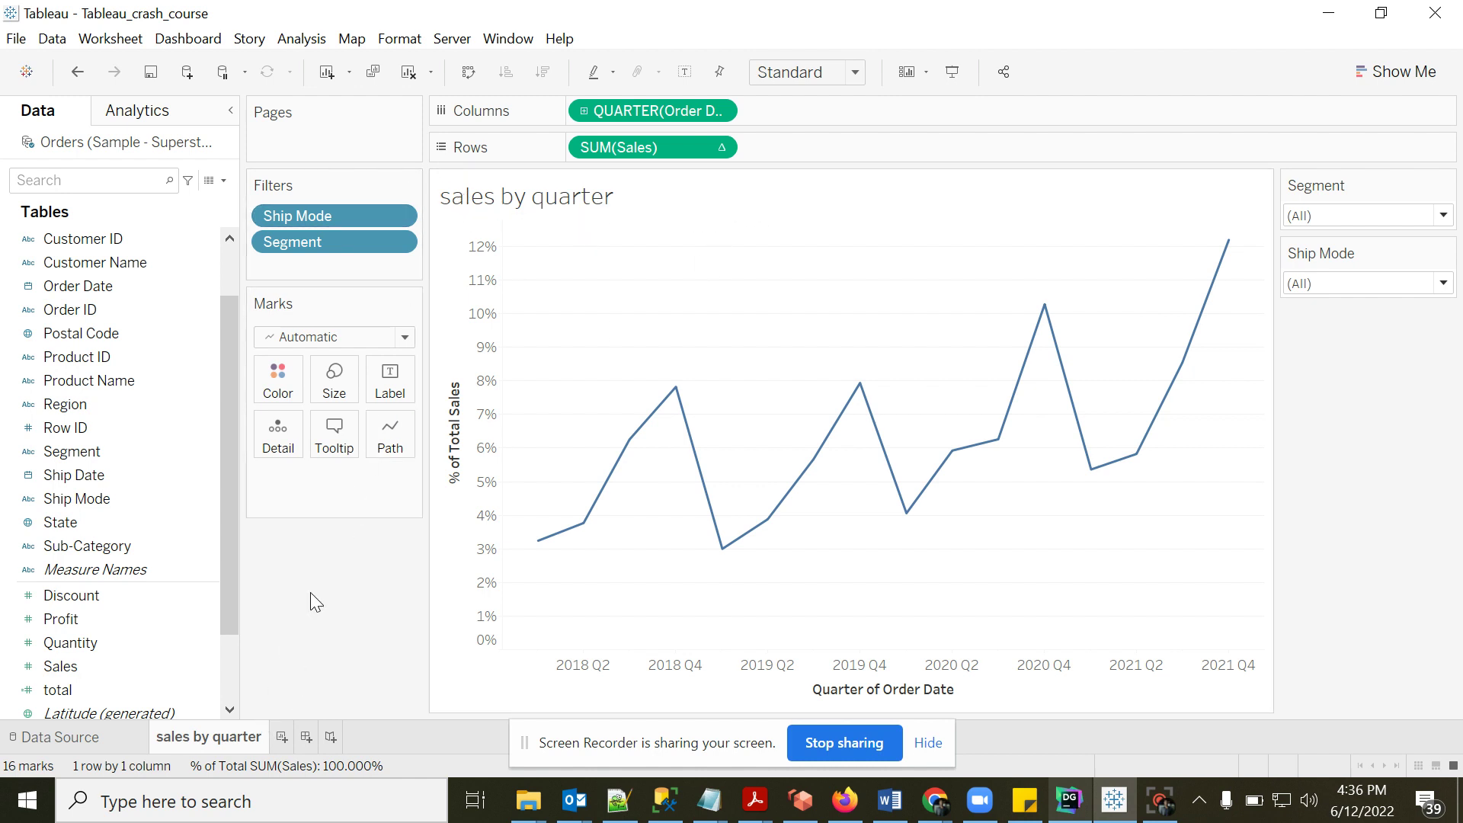
- On new Sheet 2, put Ship Mode on Columns and Profit on Rows as bars
{"action": "left_click", "coordinate": [281, 736]}
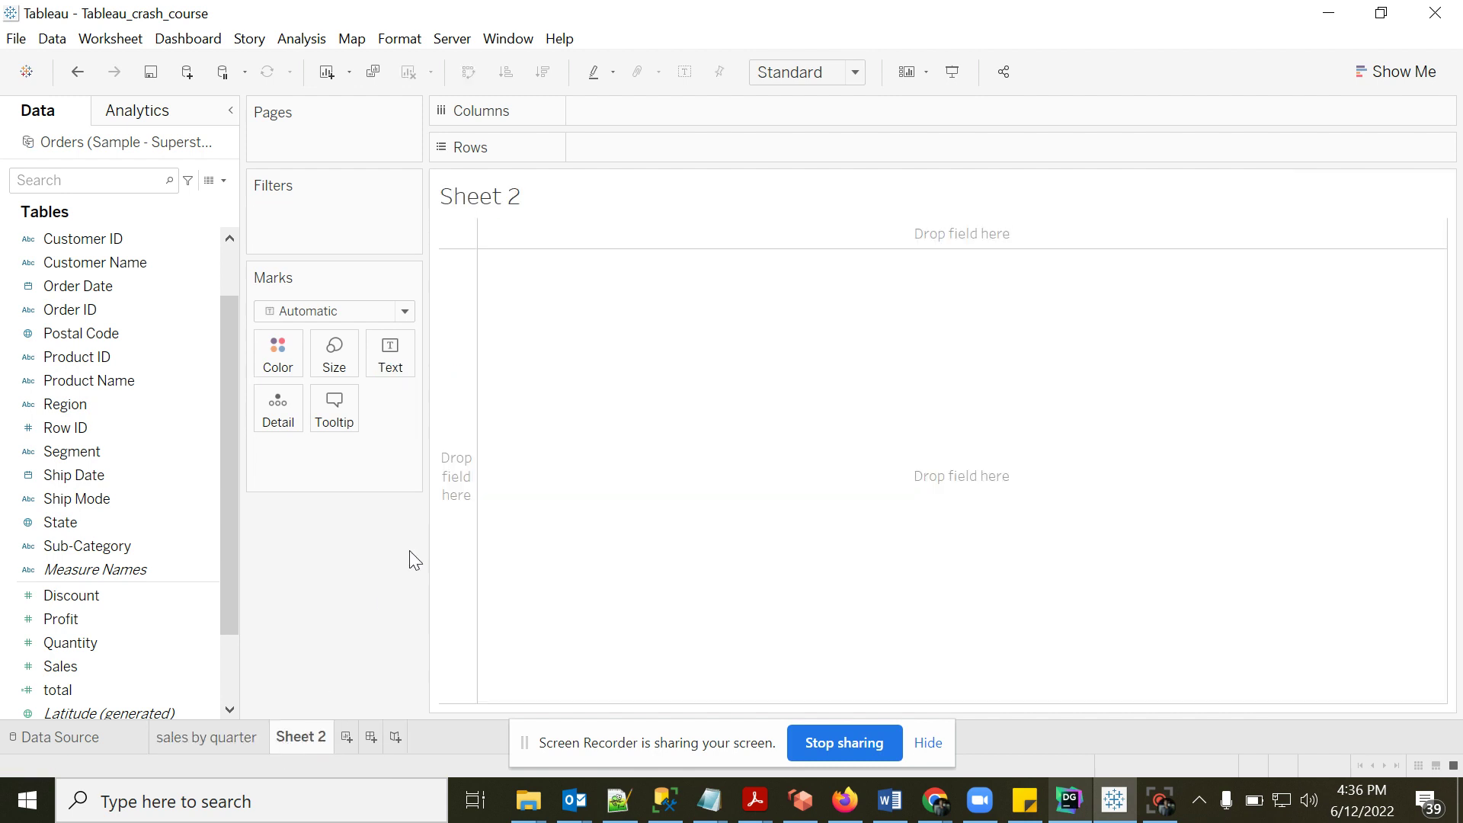
{"action": "left_click", "coordinate": [153, 286]}
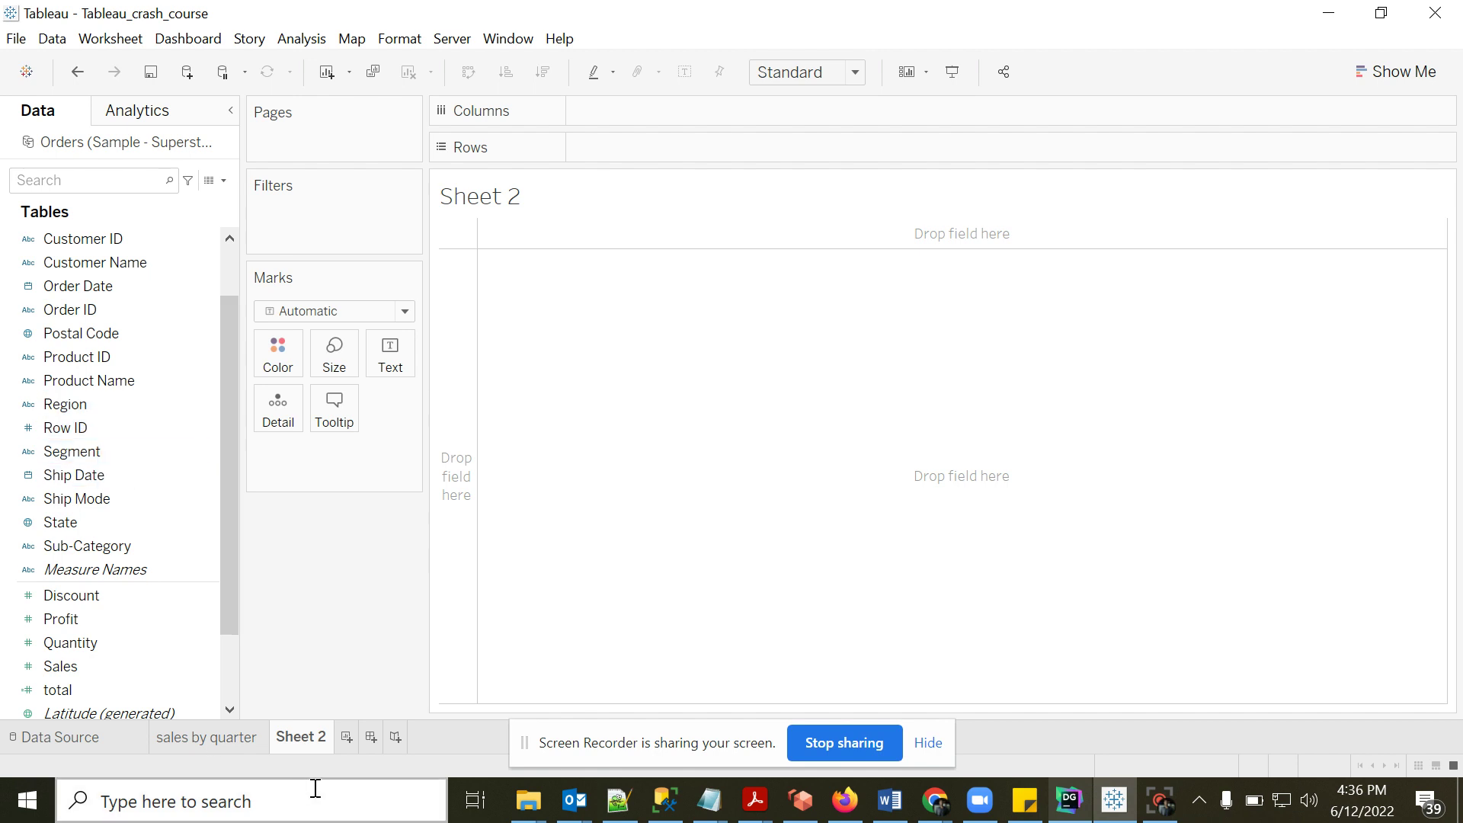
{"action": "left_click", "coordinate": [201, 739]}
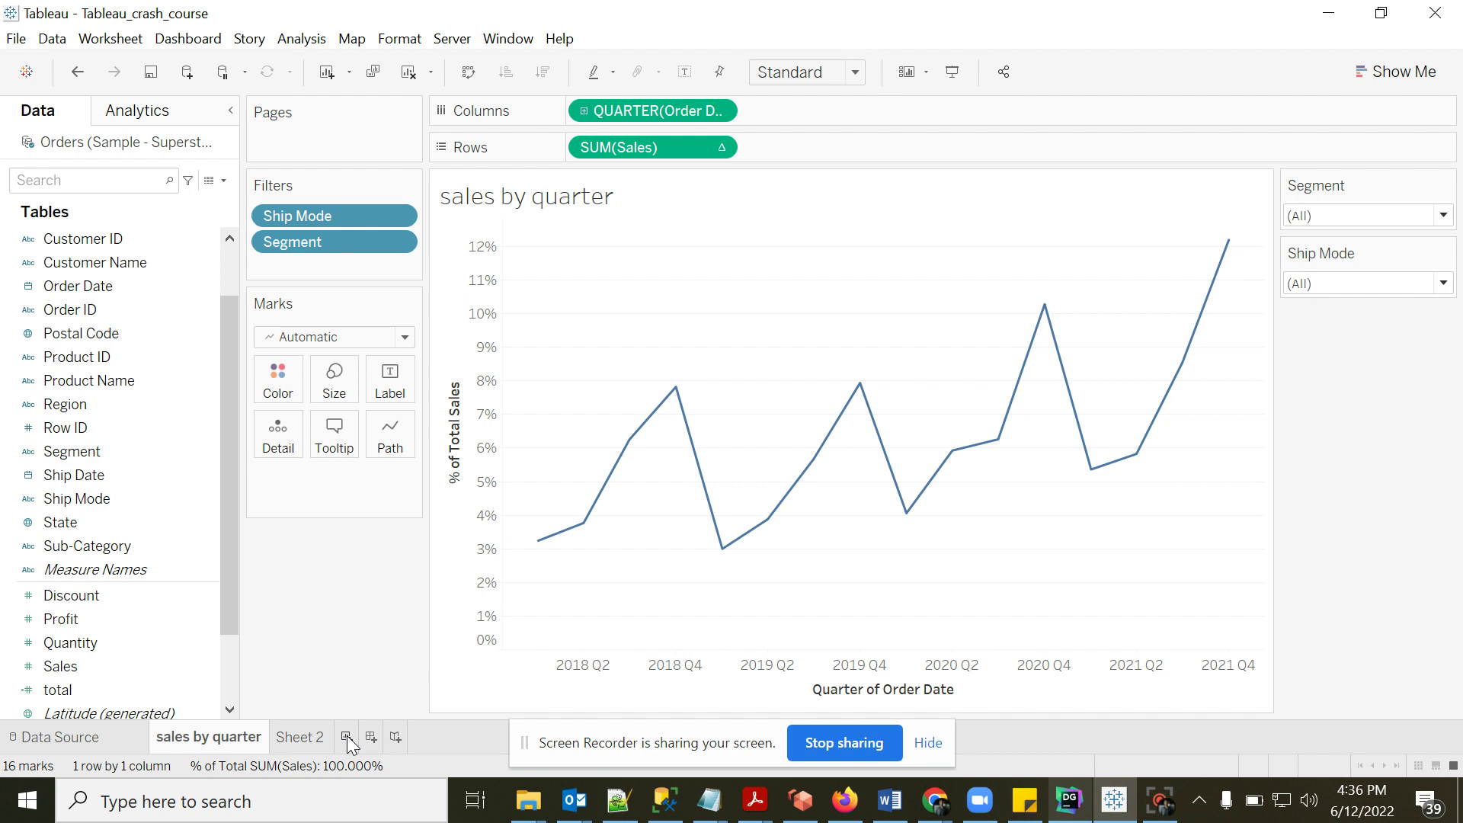
{"action": "left_click", "coordinate": [297, 737]}
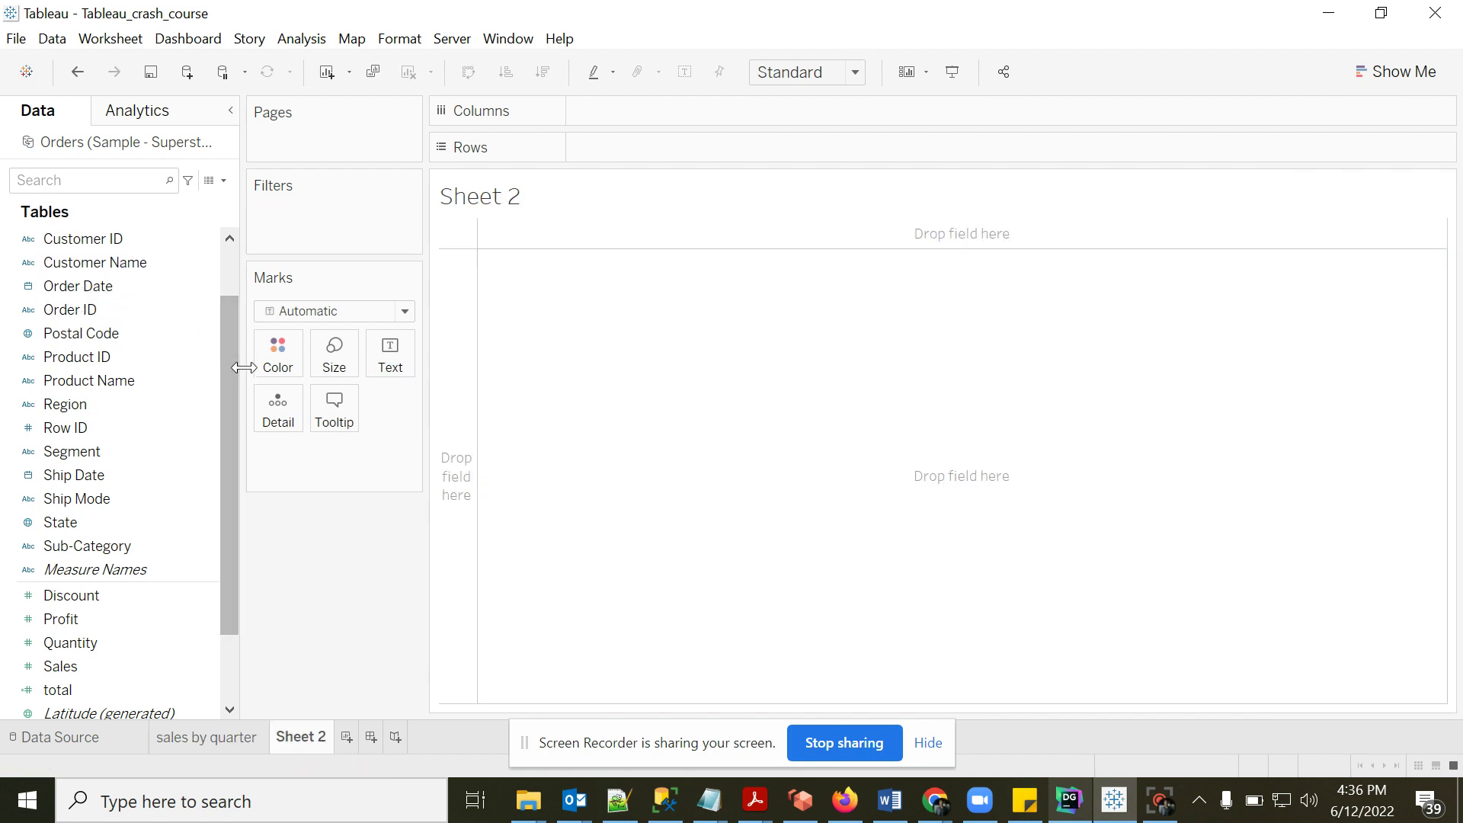
{"action": "left_click", "coordinate": [99, 476]}
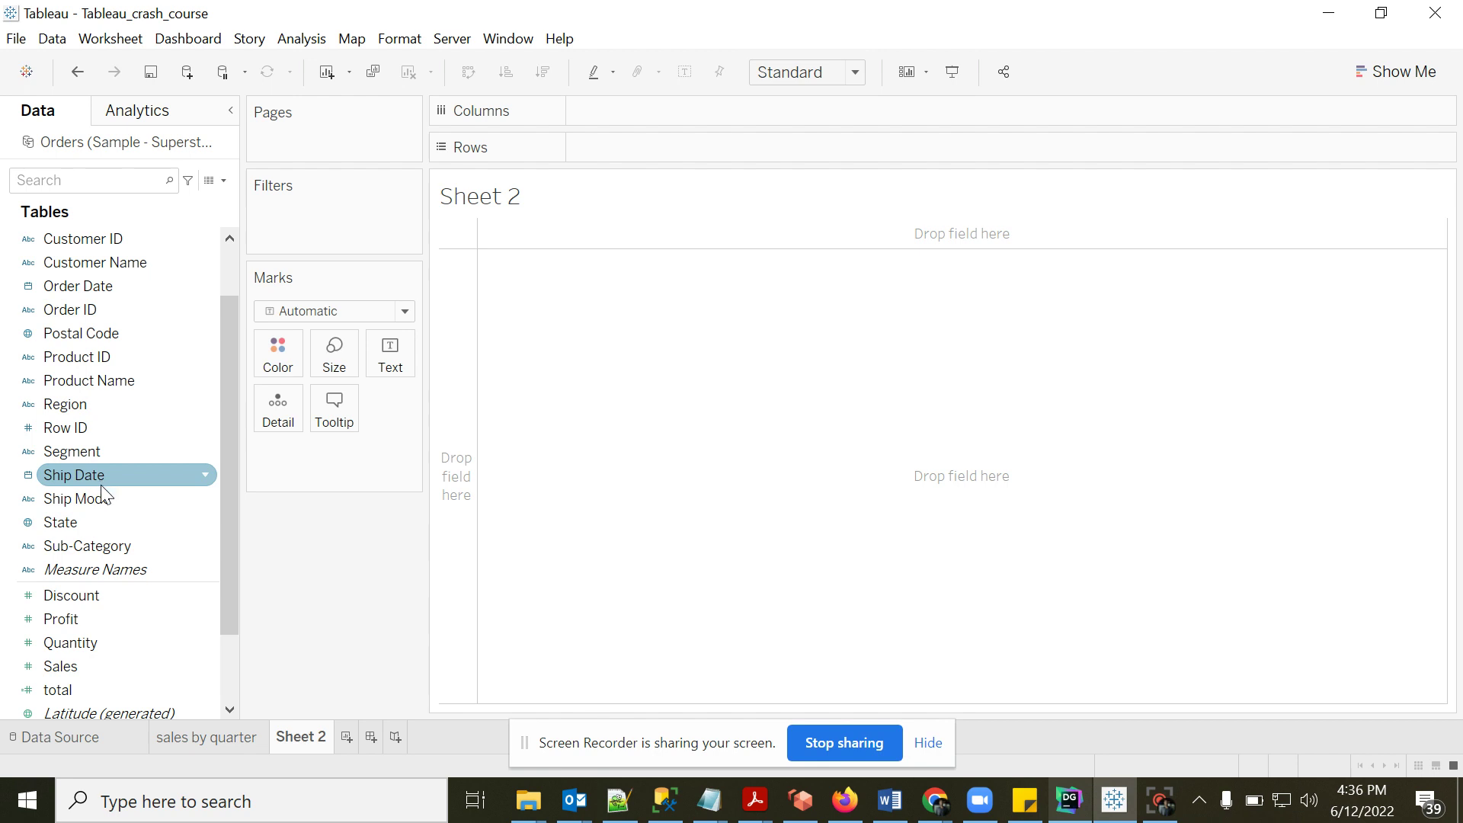
{"action": "left_click_drag", "start_coordinate": [104, 497], "coordinate": [648, 108]}
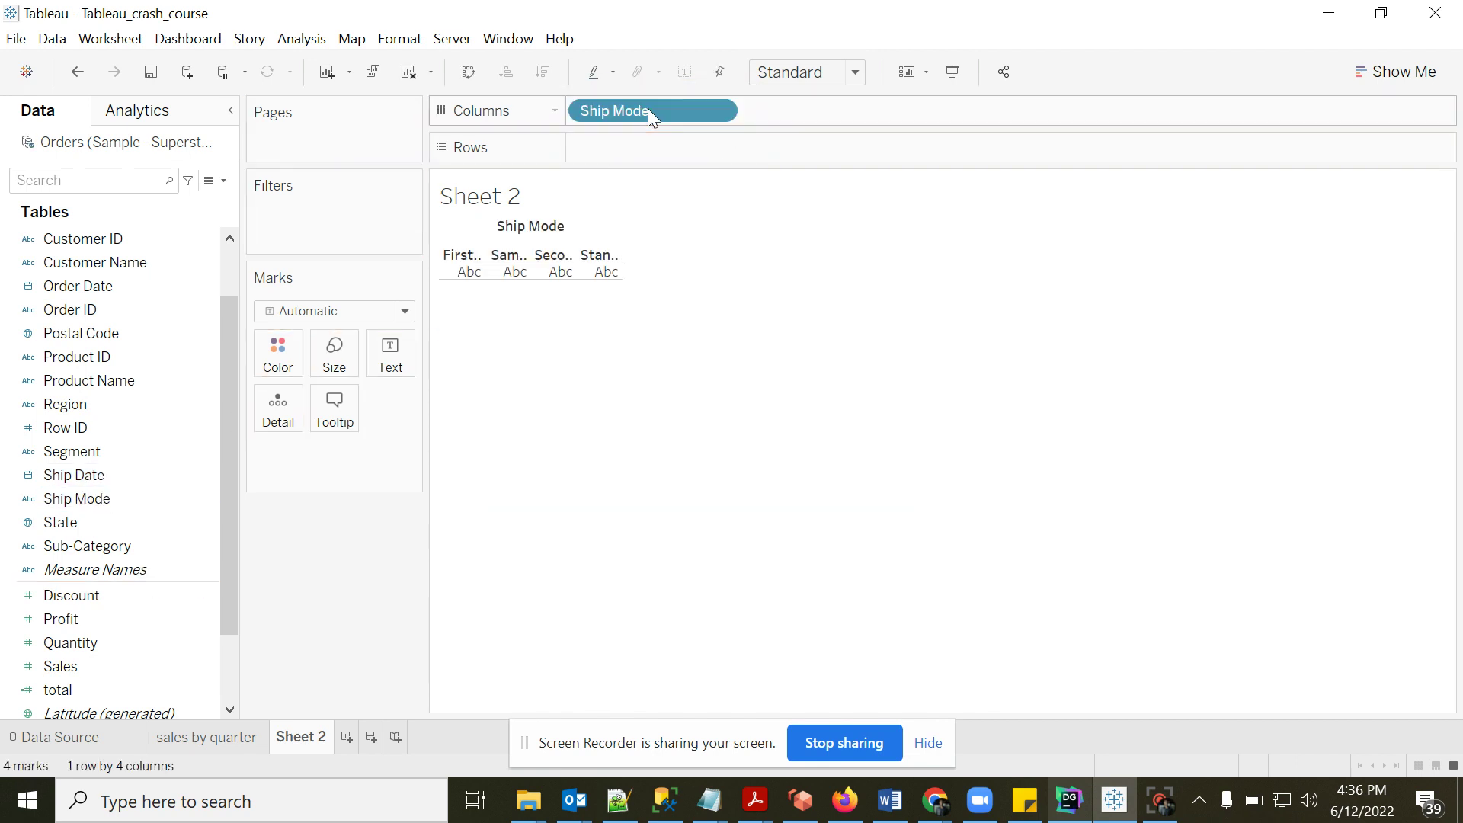
{"action": "left_click_drag", "start_coordinate": [108, 617], "coordinate": [692, 147]}
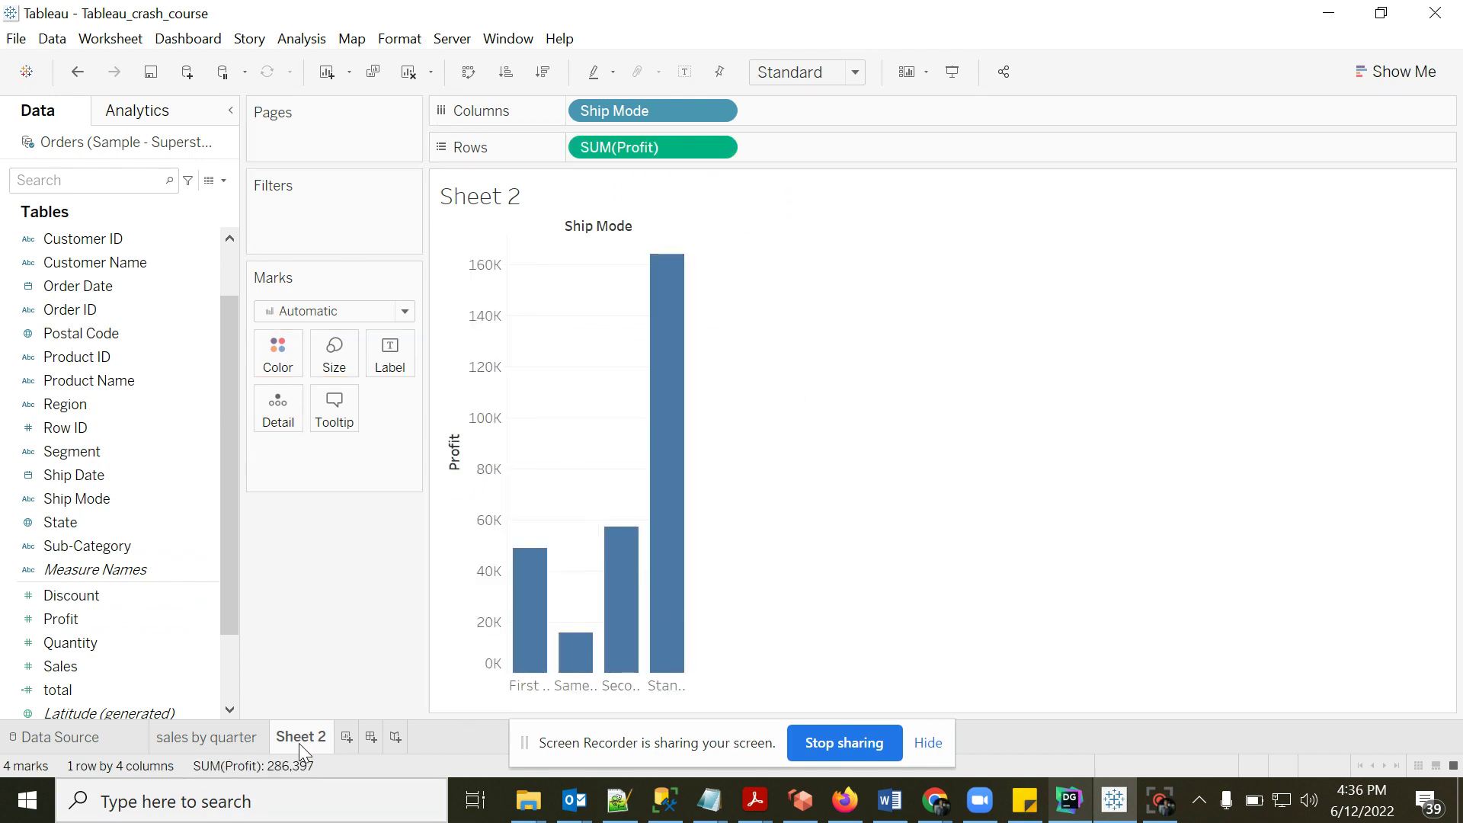
- Rename the new sheet 'profit by ship mode'
{"action": "type", "text": "sa"}
{"action": "key", "text": "BackSpace"}
{"action": "key", "text": "BackSpace"}
{"action": "type", "text": "profit by"}
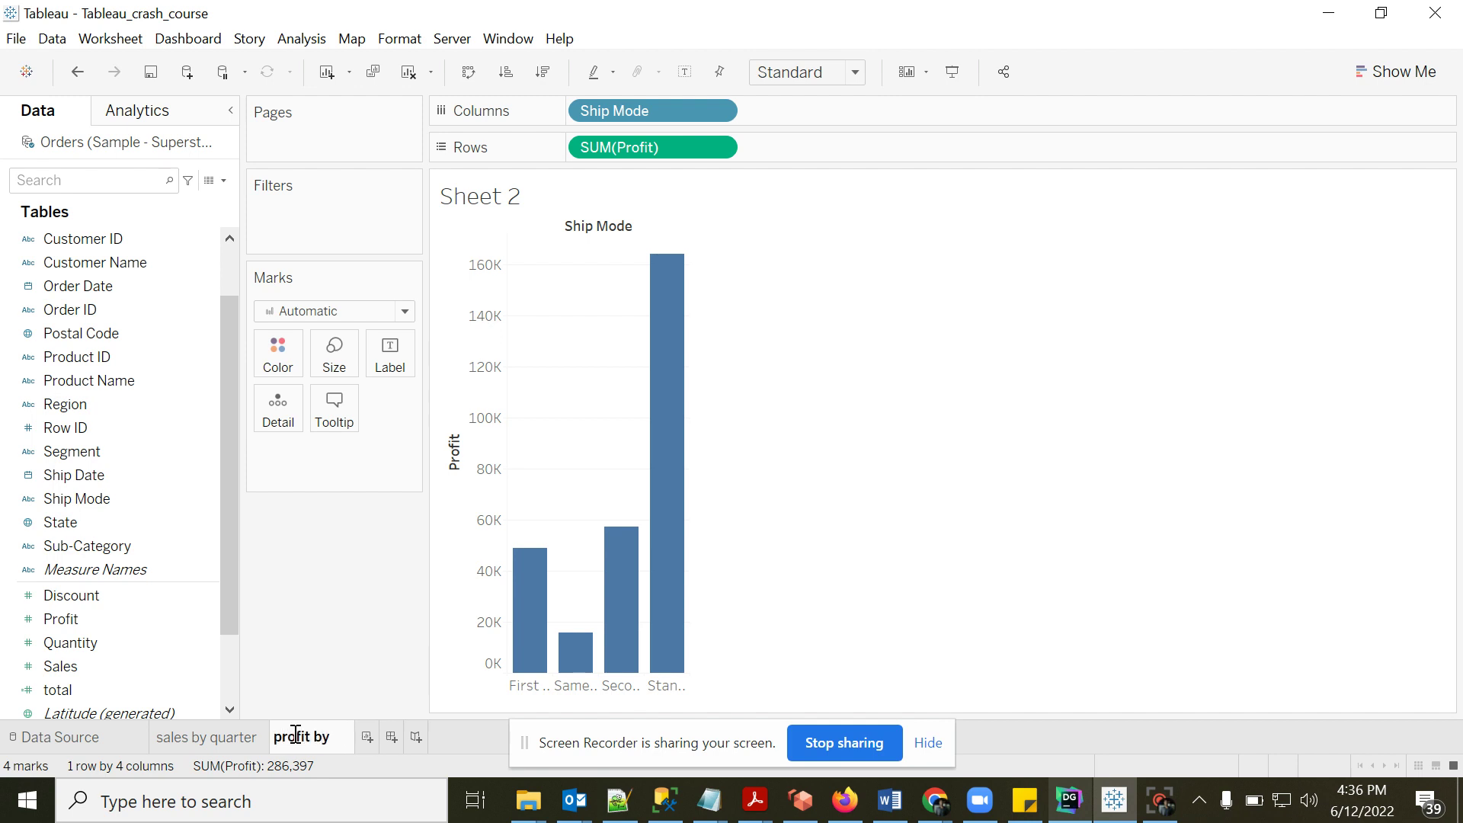
{"action": "type", "text": " s"}
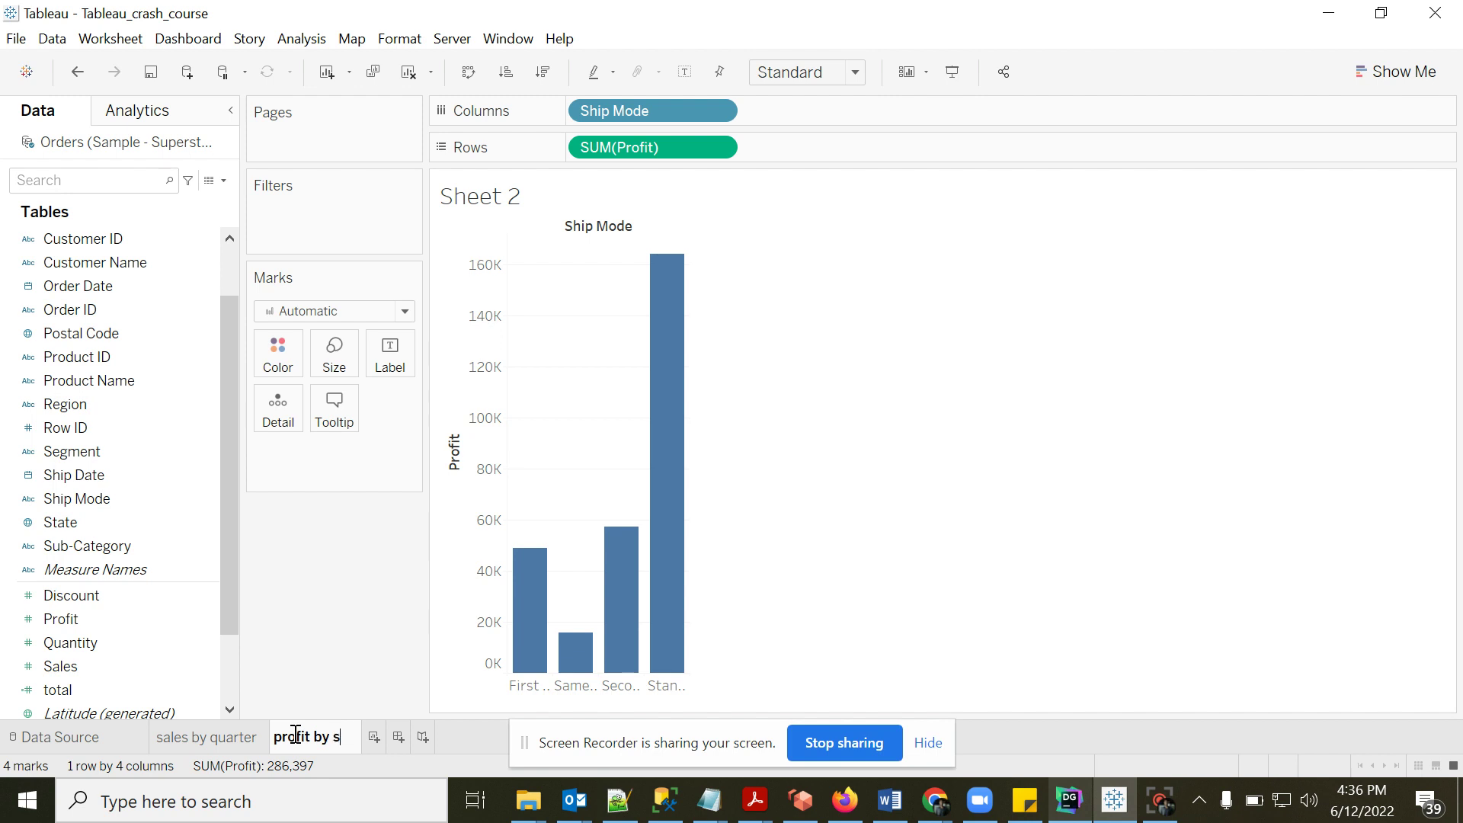
{"action": "type", "text": "hip mode"}
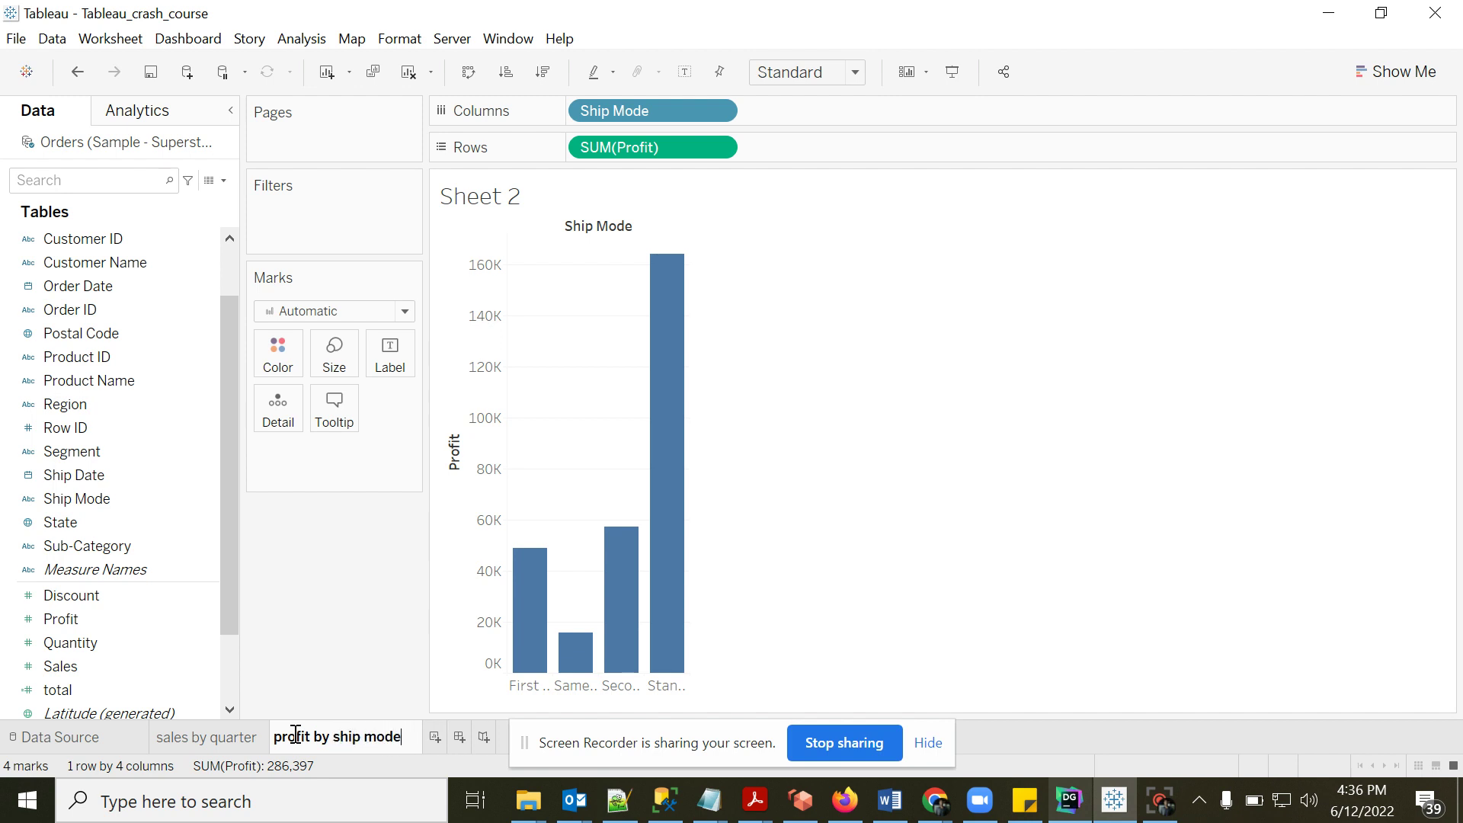
{"action": "left_click", "coordinate": [1031, 576]}
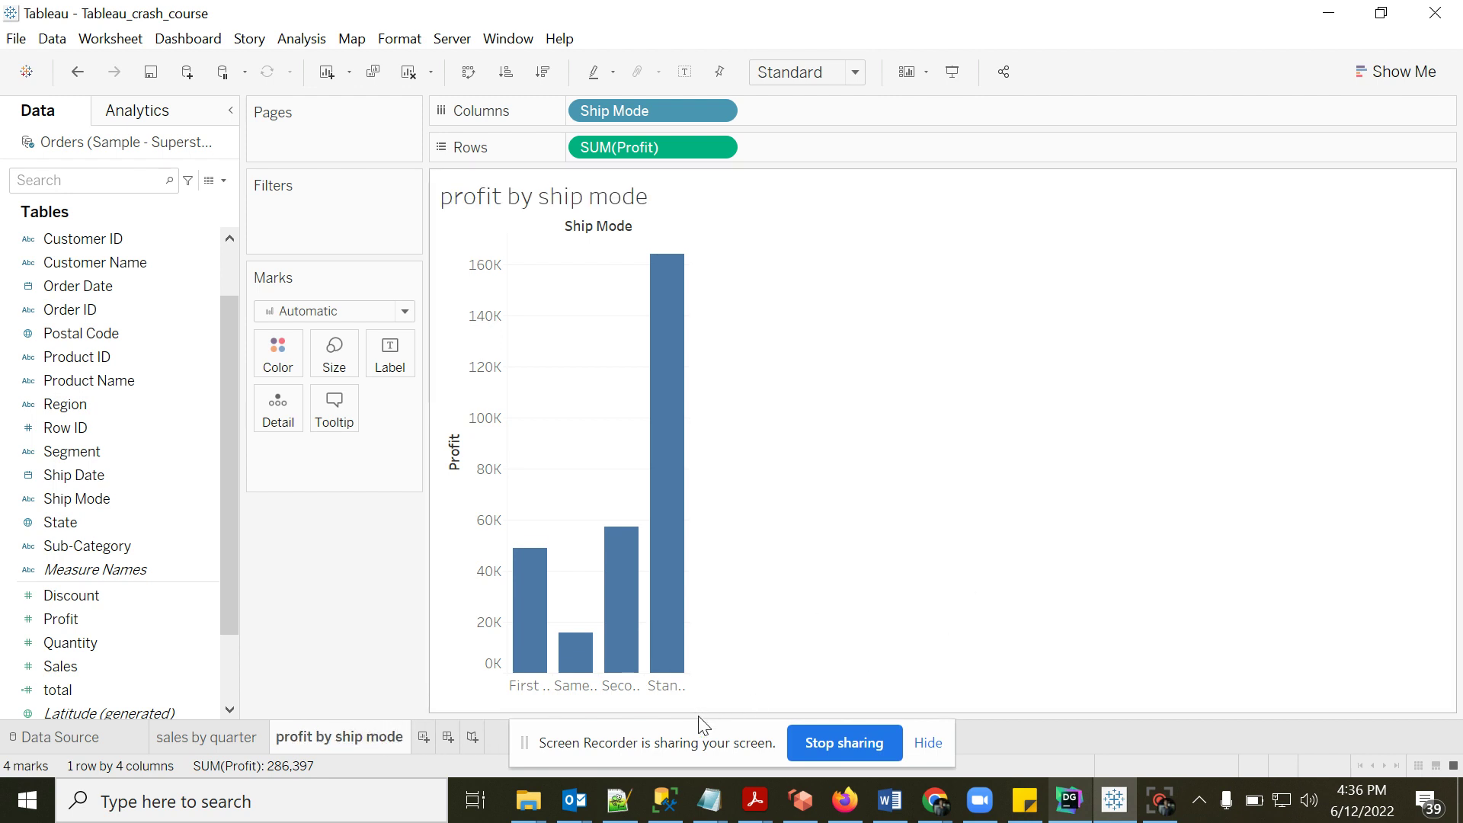
{"action": "left_click", "coordinate": [707, 743]}
{"action": "left_click_drag", "start_coordinate": [707, 743], "coordinate": [1164, 740]}
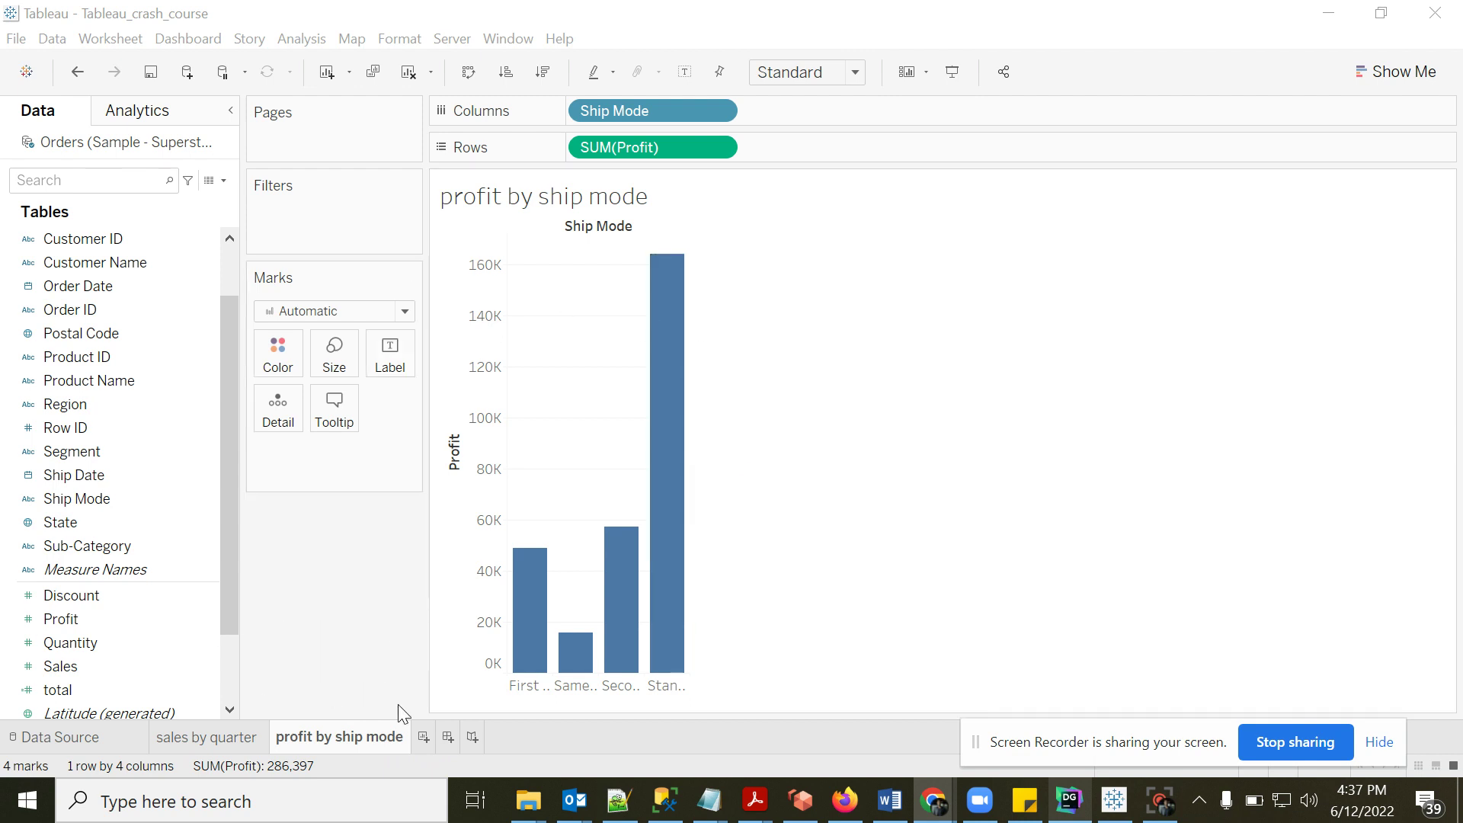
- Create Dashboard 1 with sales by quarter on top and profit by ship mode below
{"action": "left_click", "coordinate": [446, 737]}
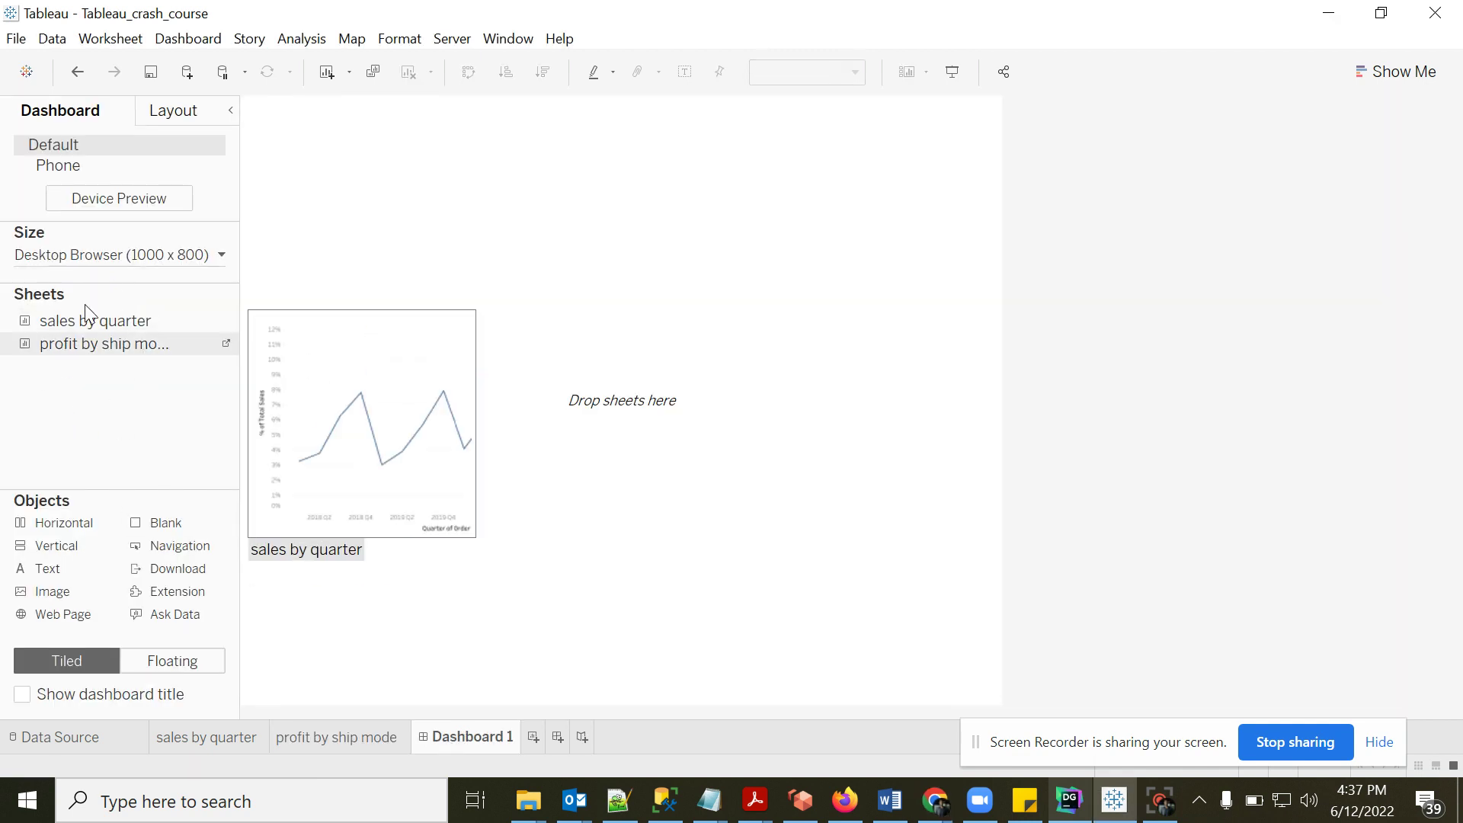
{"action": "mouse_move", "coordinate": [53, 323]}
{"action": "left_click_drag", "start_coordinate": [52, 322], "coordinate": [422, 300]}
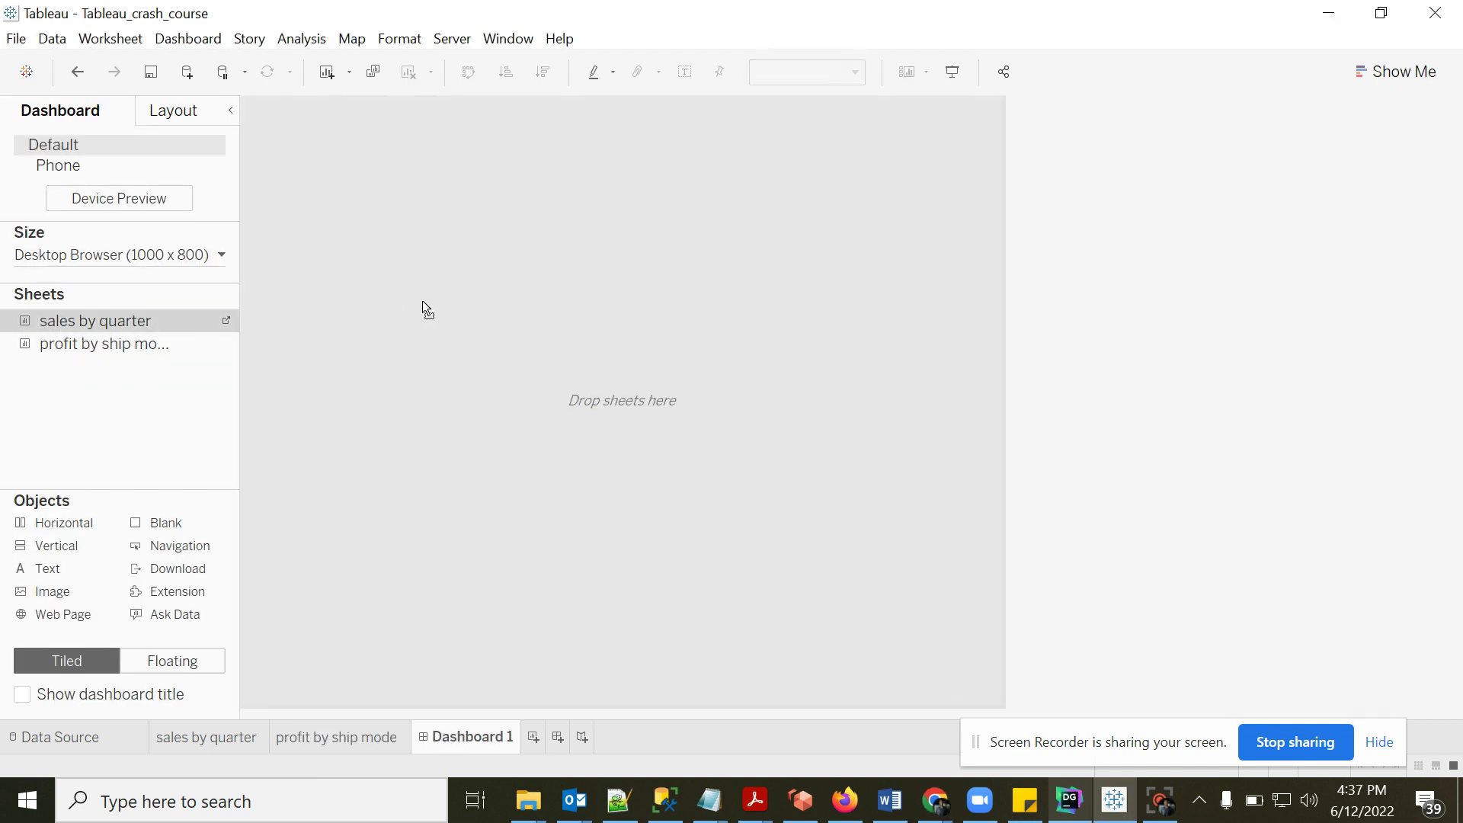
{"action": "left_click_drag", "start_coordinate": [542, 254], "coordinate": [541, 253]}
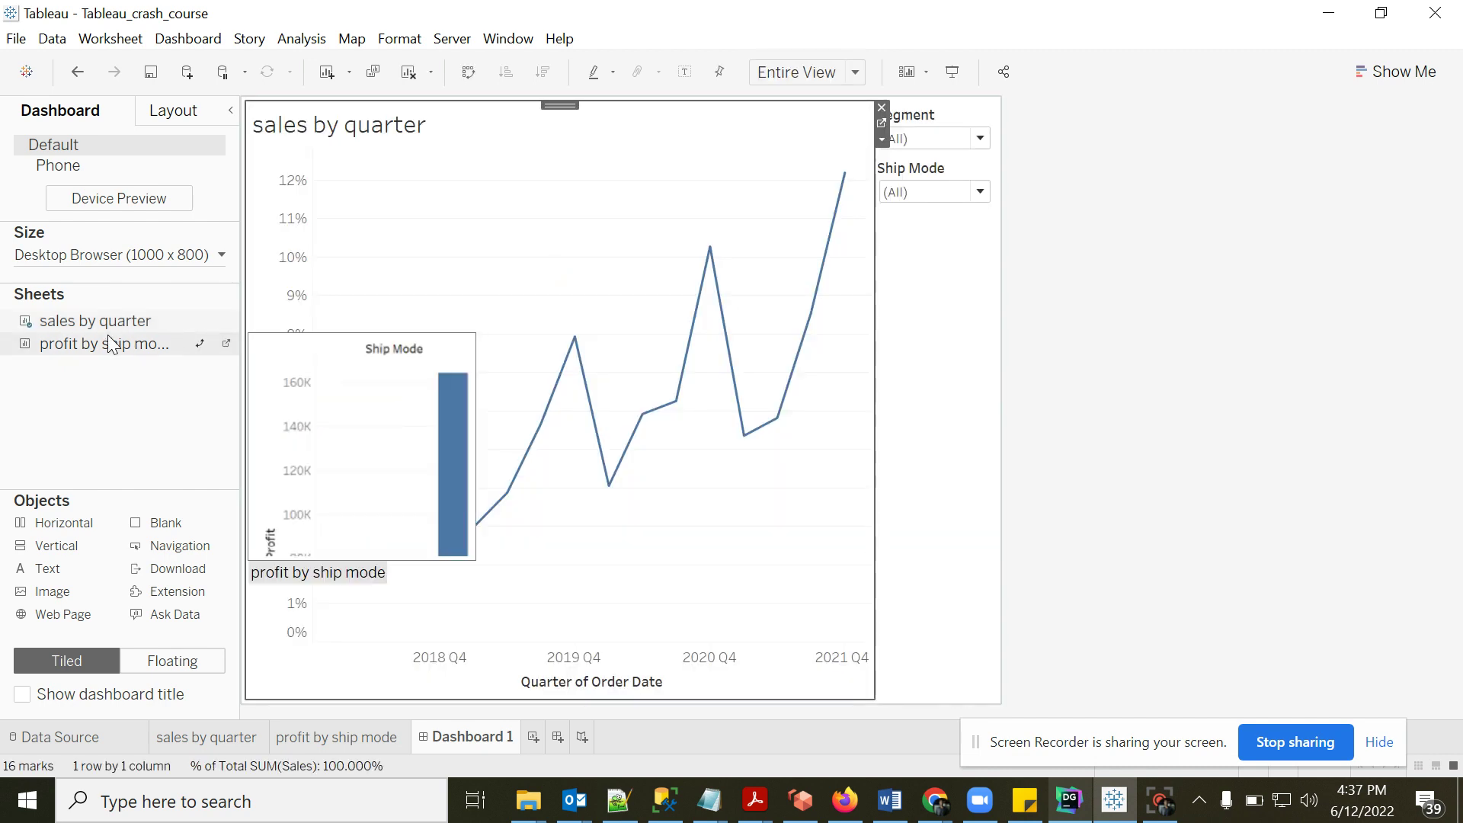
{"action": "left_click_drag", "start_coordinate": [88, 341], "coordinate": [472, 546]}
{"action": "left_click_drag", "start_coordinate": [563, 552], "coordinate": [563, 555]}
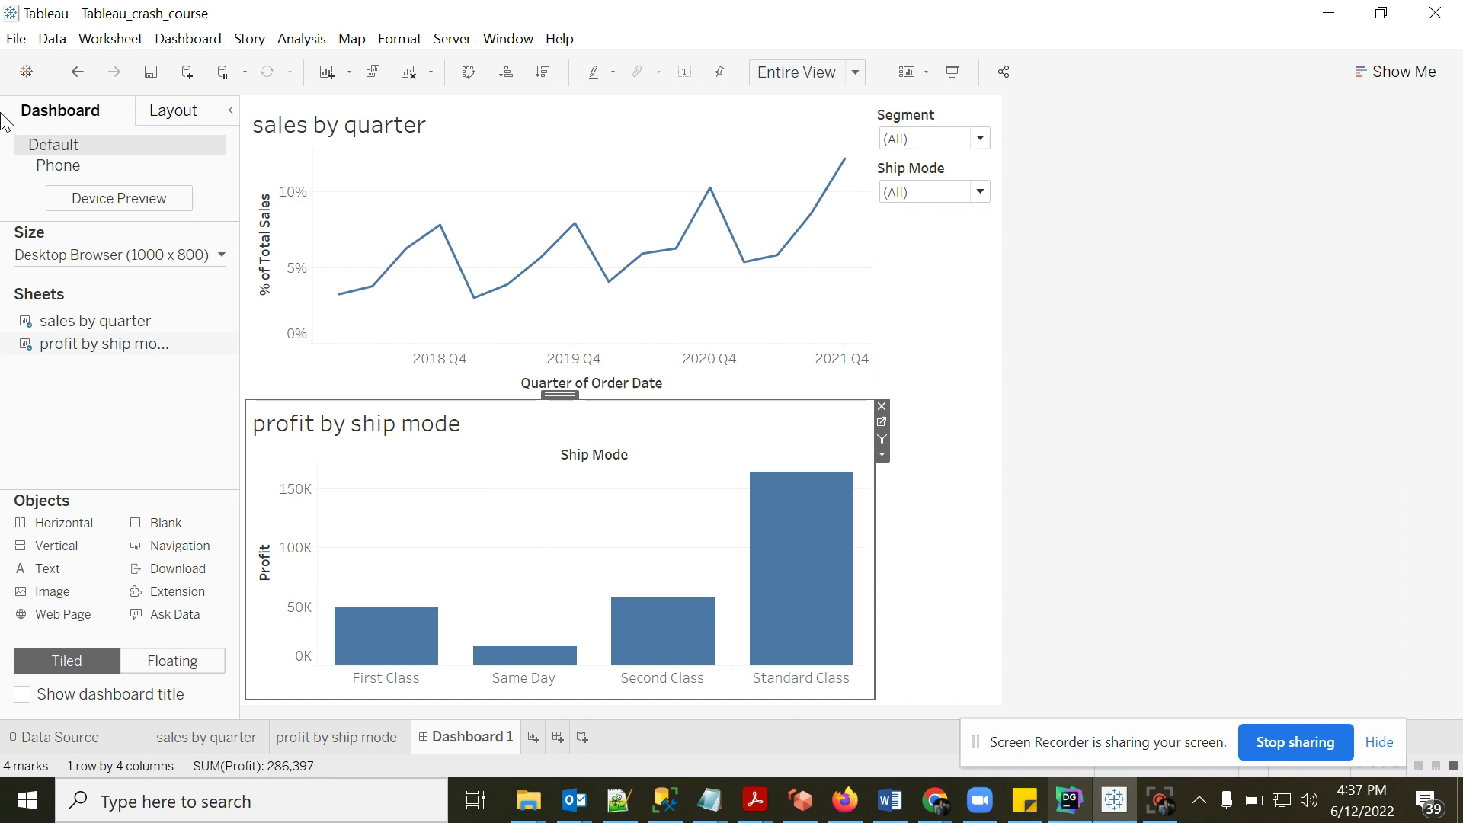
{"action": "left_click", "coordinate": [1154, 342]}
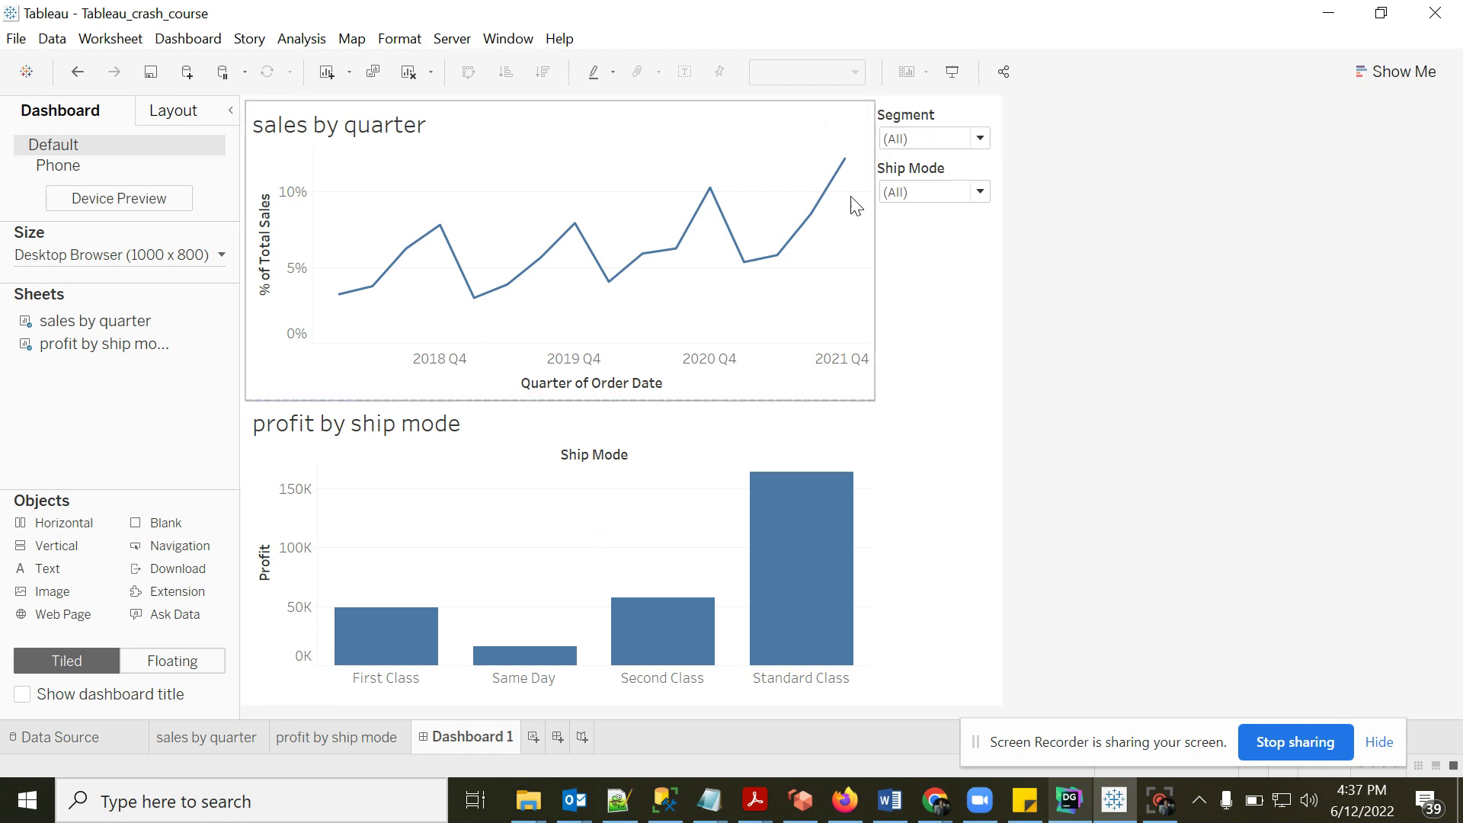
{"action": "left_click", "coordinate": [980, 139]}
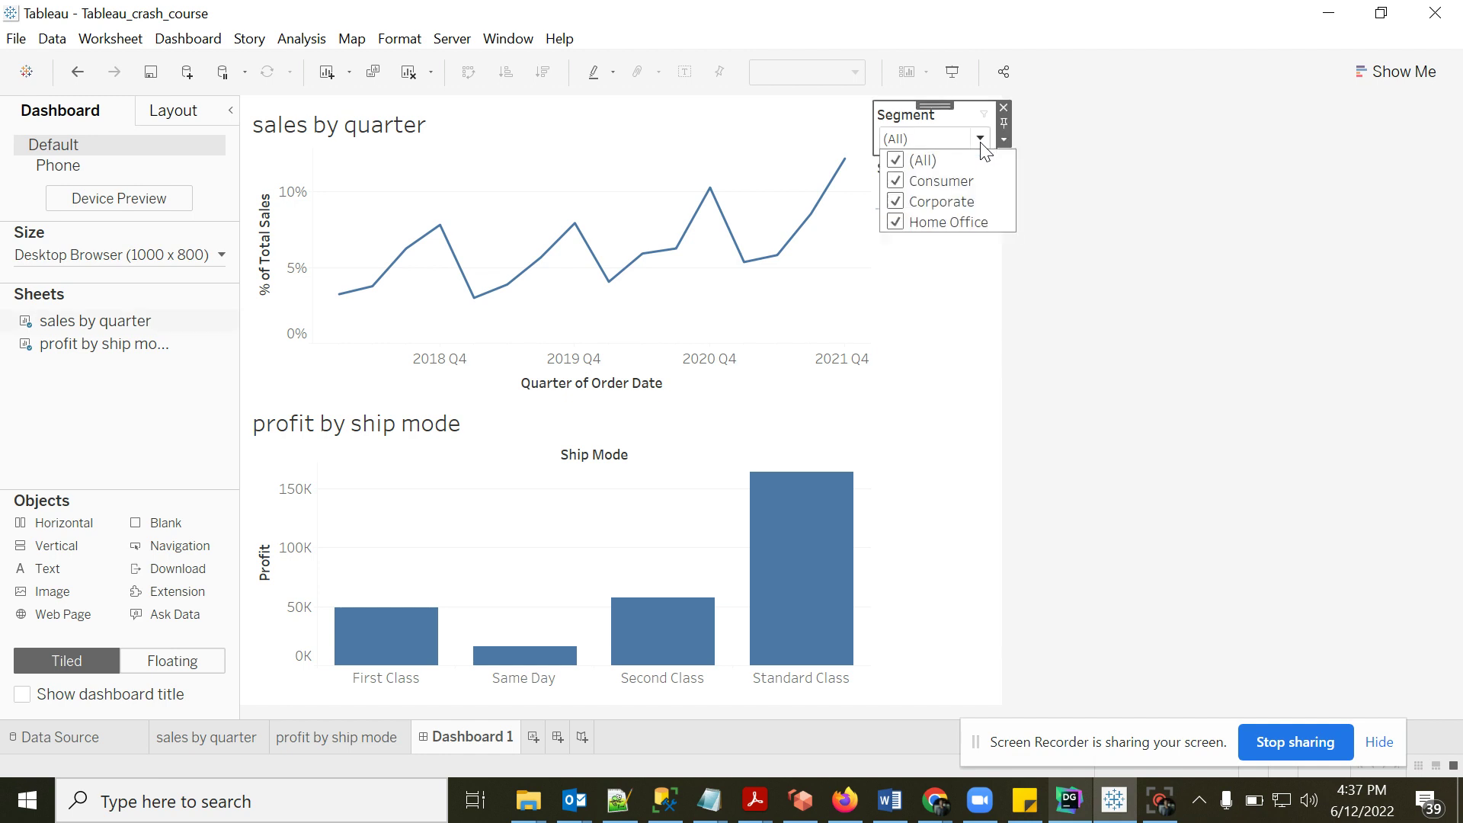
{"action": "left_click", "coordinate": [897, 183]}
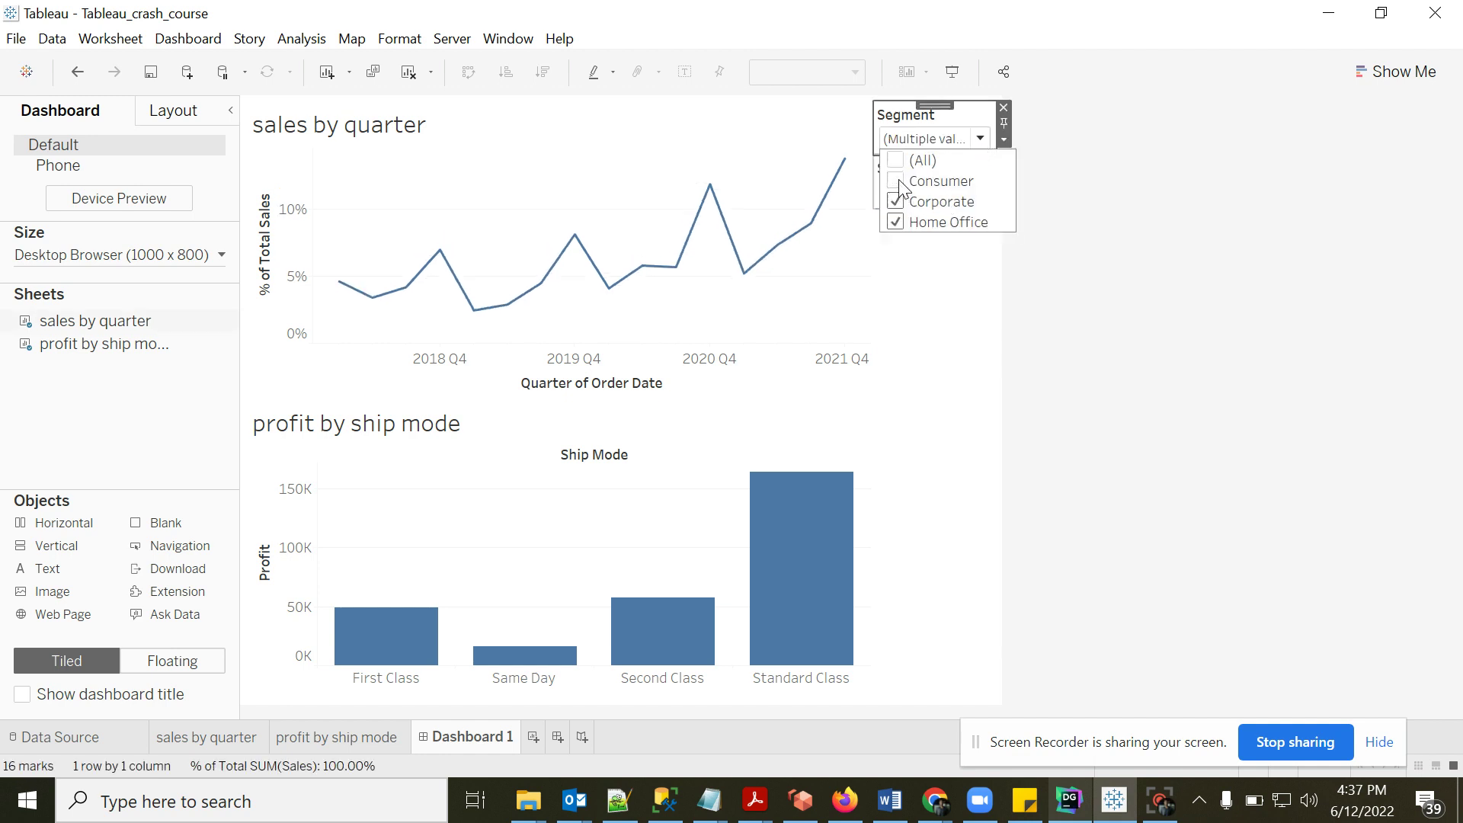
{"action": "left_click", "coordinate": [896, 201]}
{"action": "left_click", "coordinate": [896, 181]}
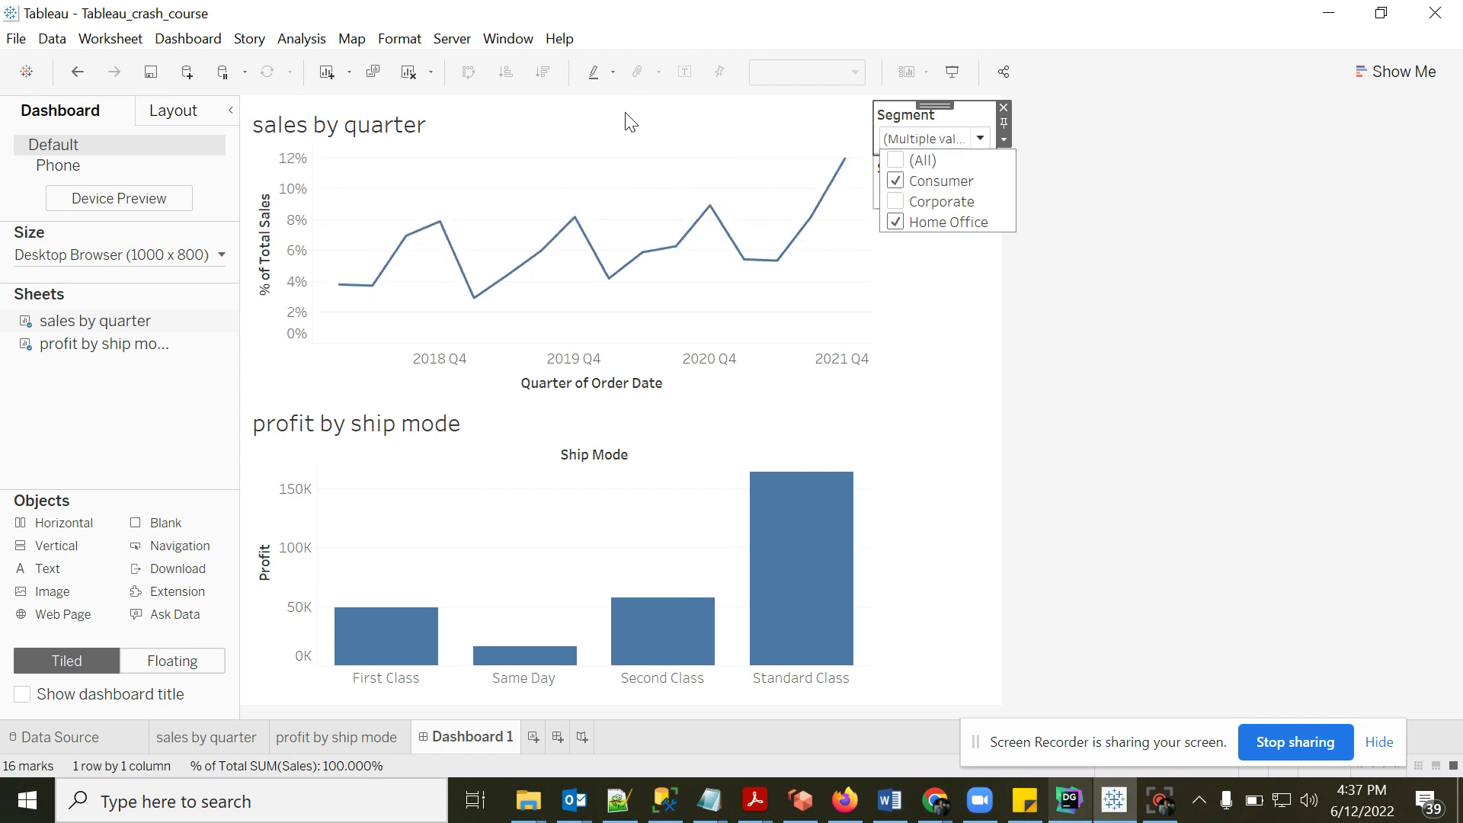
{"action": "left_click", "coordinate": [901, 162]}
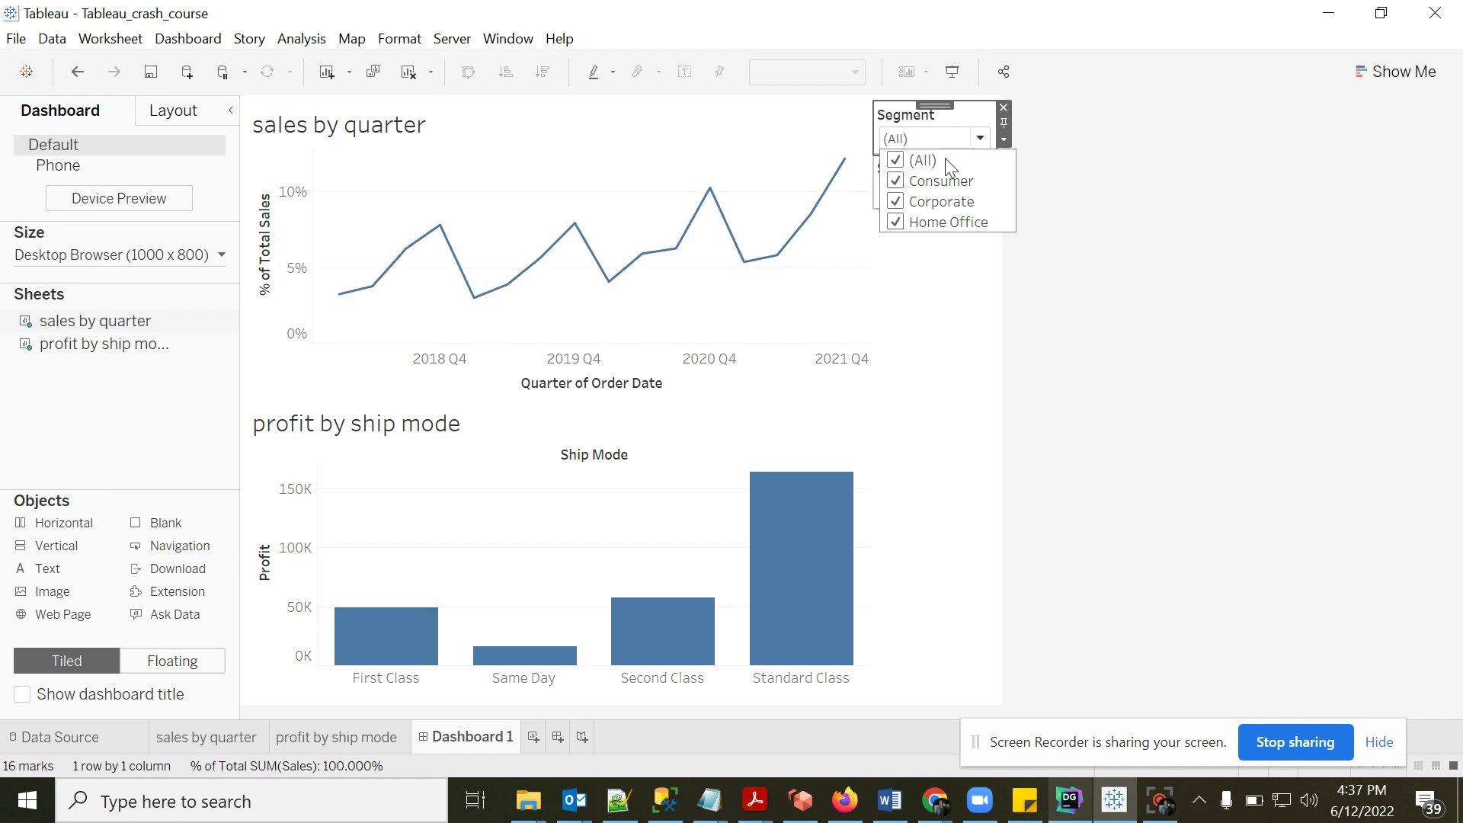
- Apply the Segment filter to selected worksheets, ticking profit by ship mode
{"action": "left_click", "coordinate": [1007, 139]}
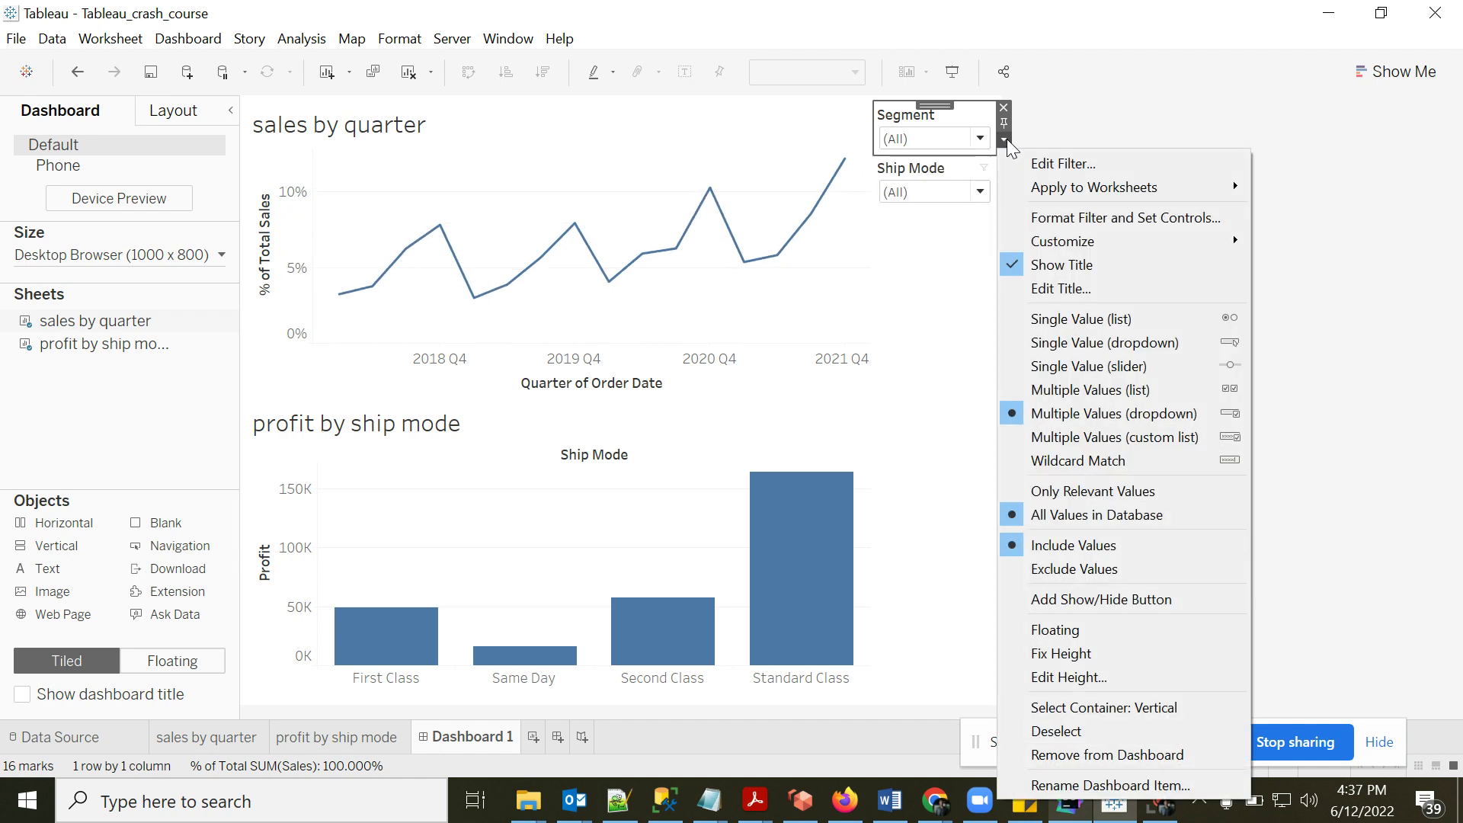
{"action": "mouse_move", "coordinate": [1068, 189]}
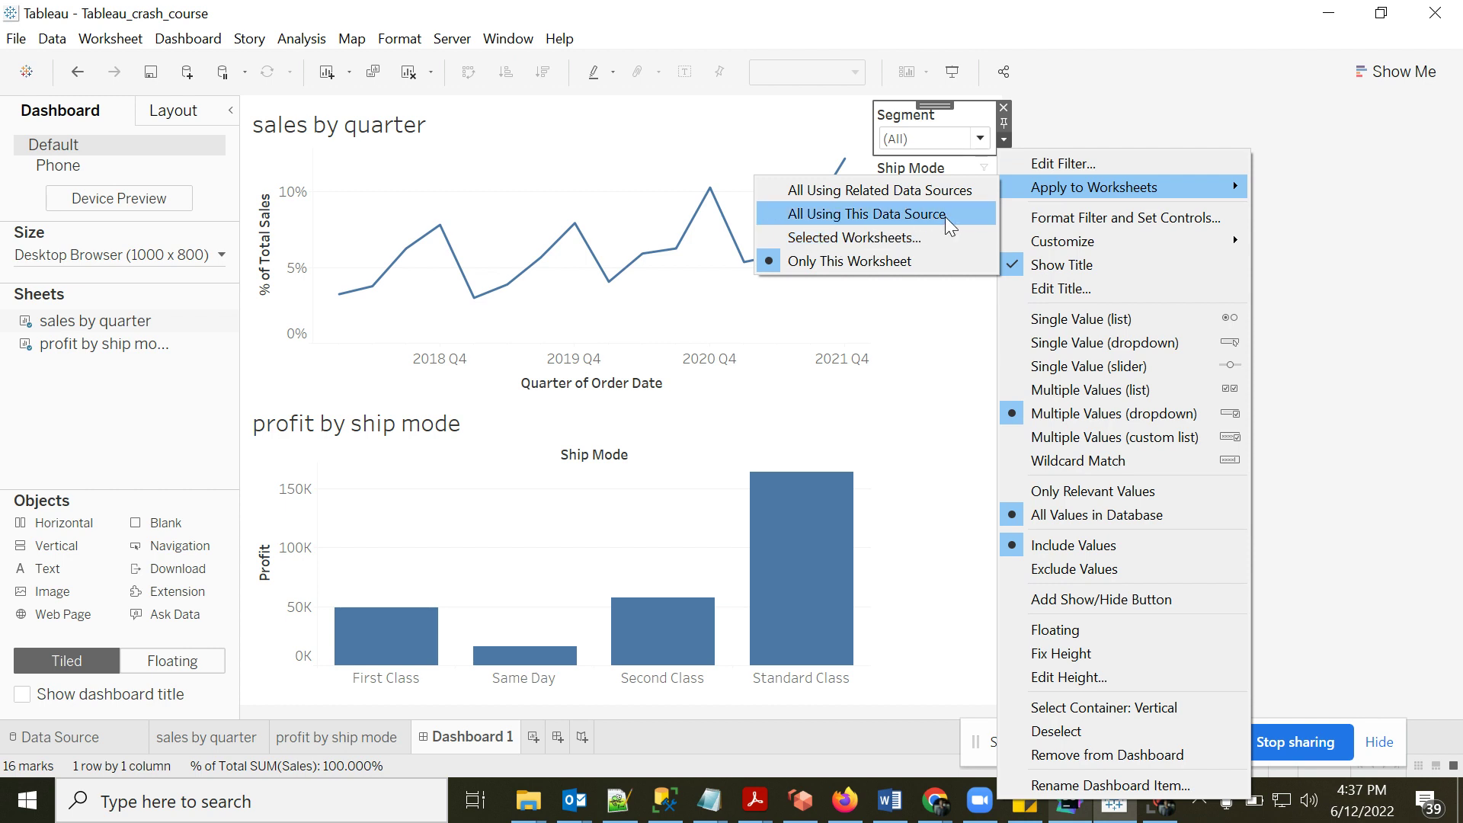
{"action": "left_click", "coordinate": [823, 238]}
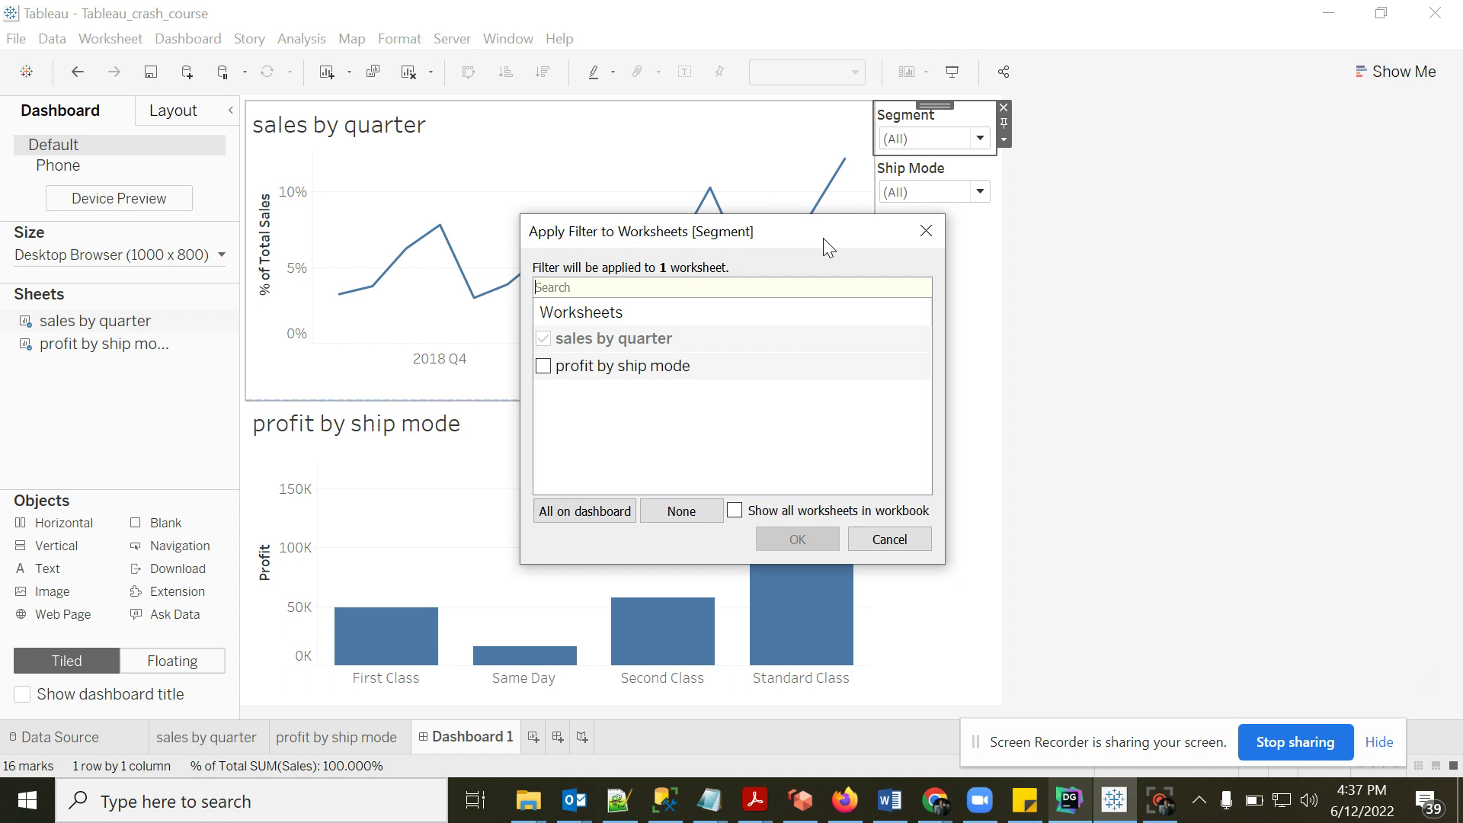
{"action": "left_click", "coordinate": [543, 367]}
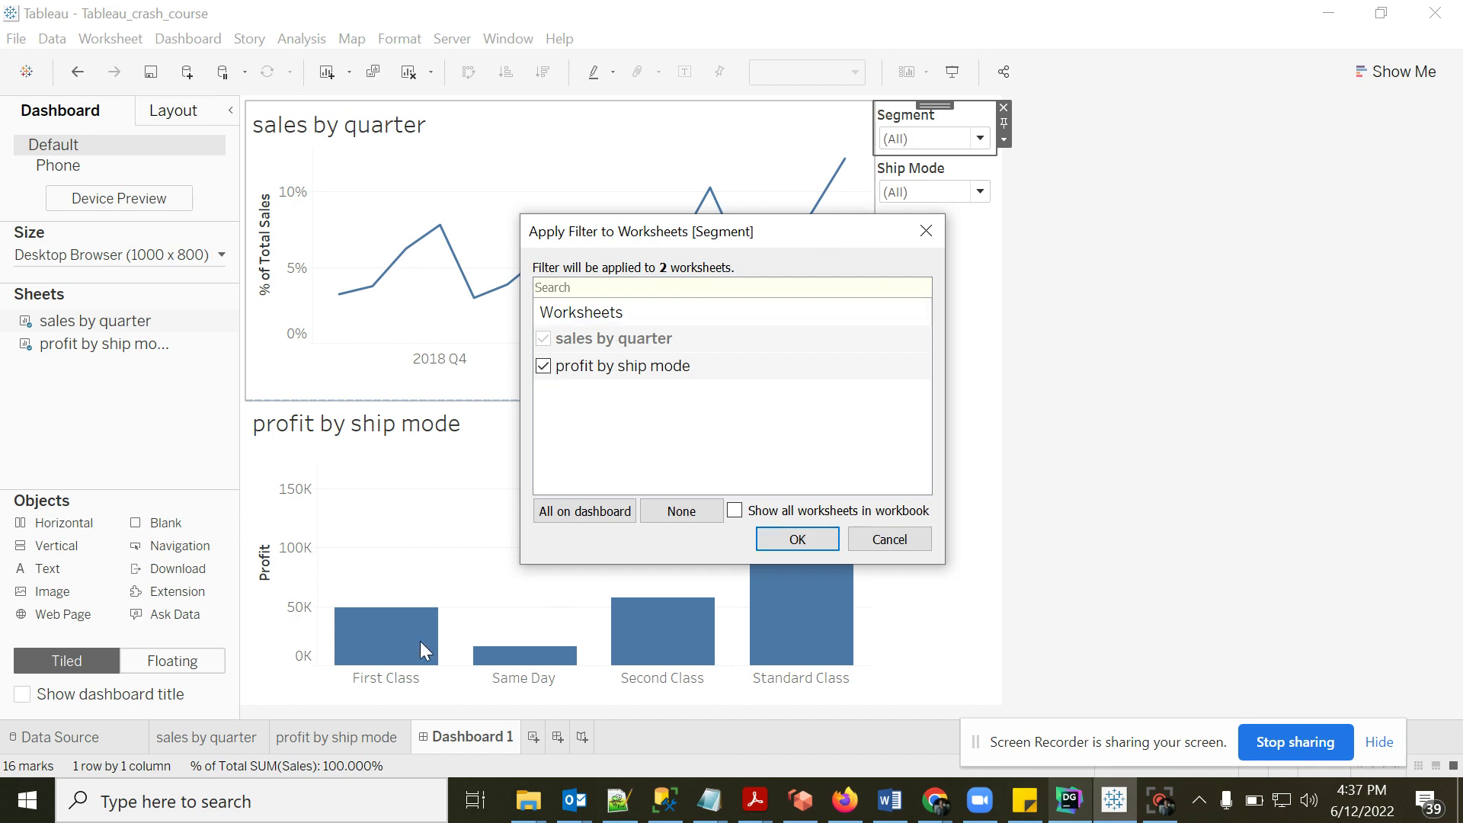
{"action": "left_click", "coordinate": [794, 538]}
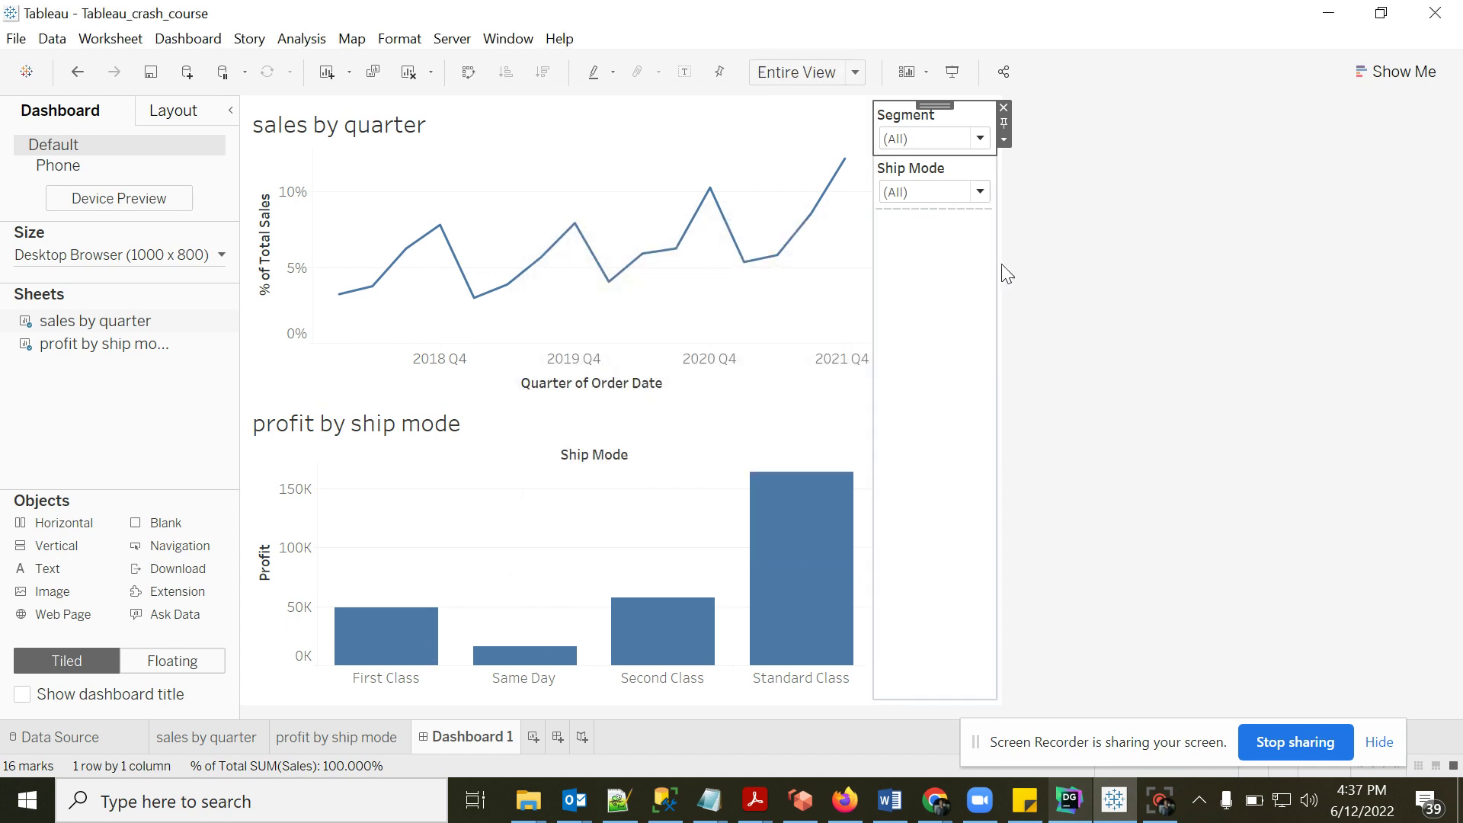
{"action": "left_click", "coordinate": [980, 137]}
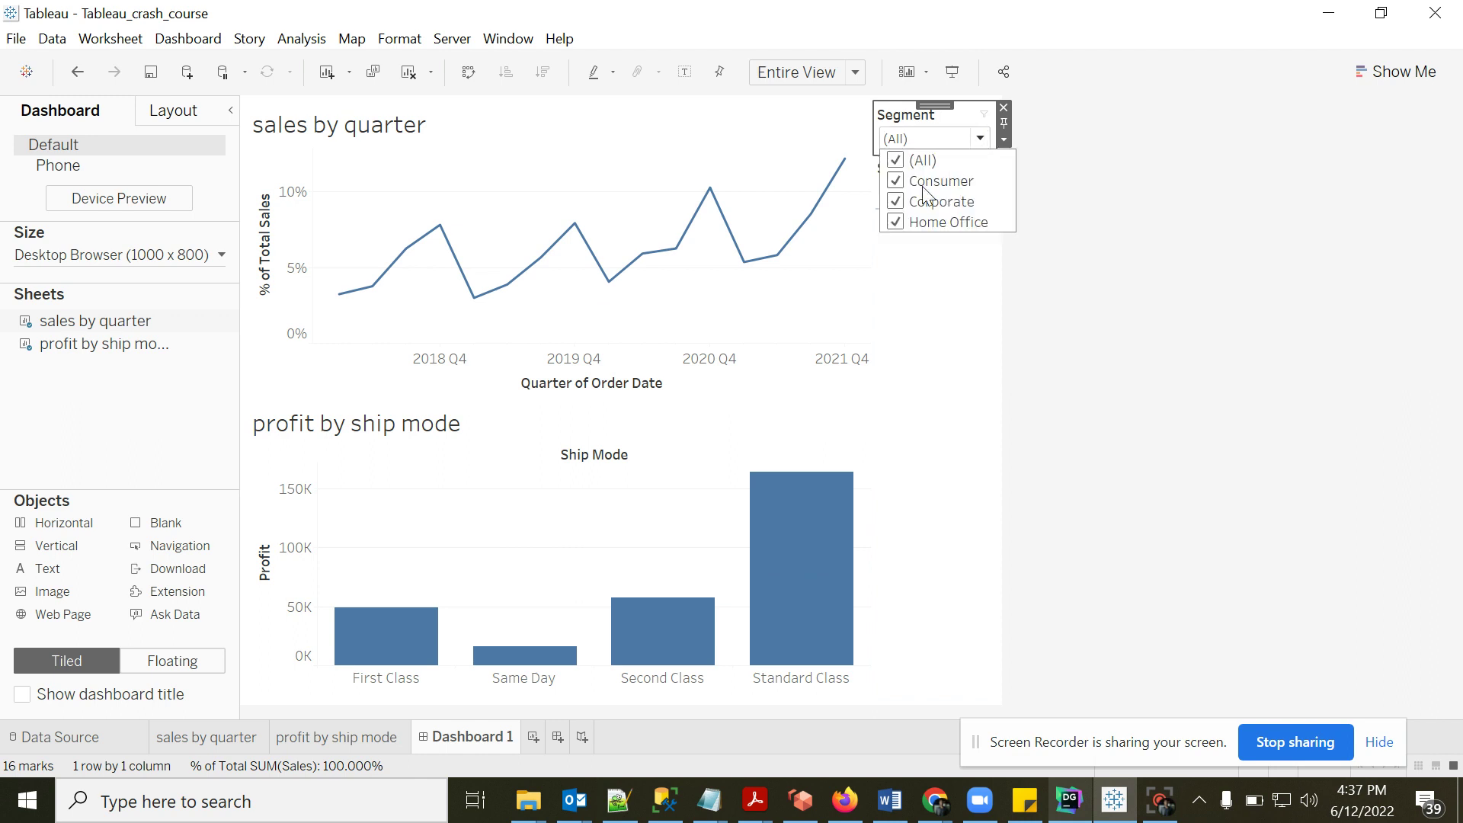
{"action": "left_click", "coordinate": [896, 182]}
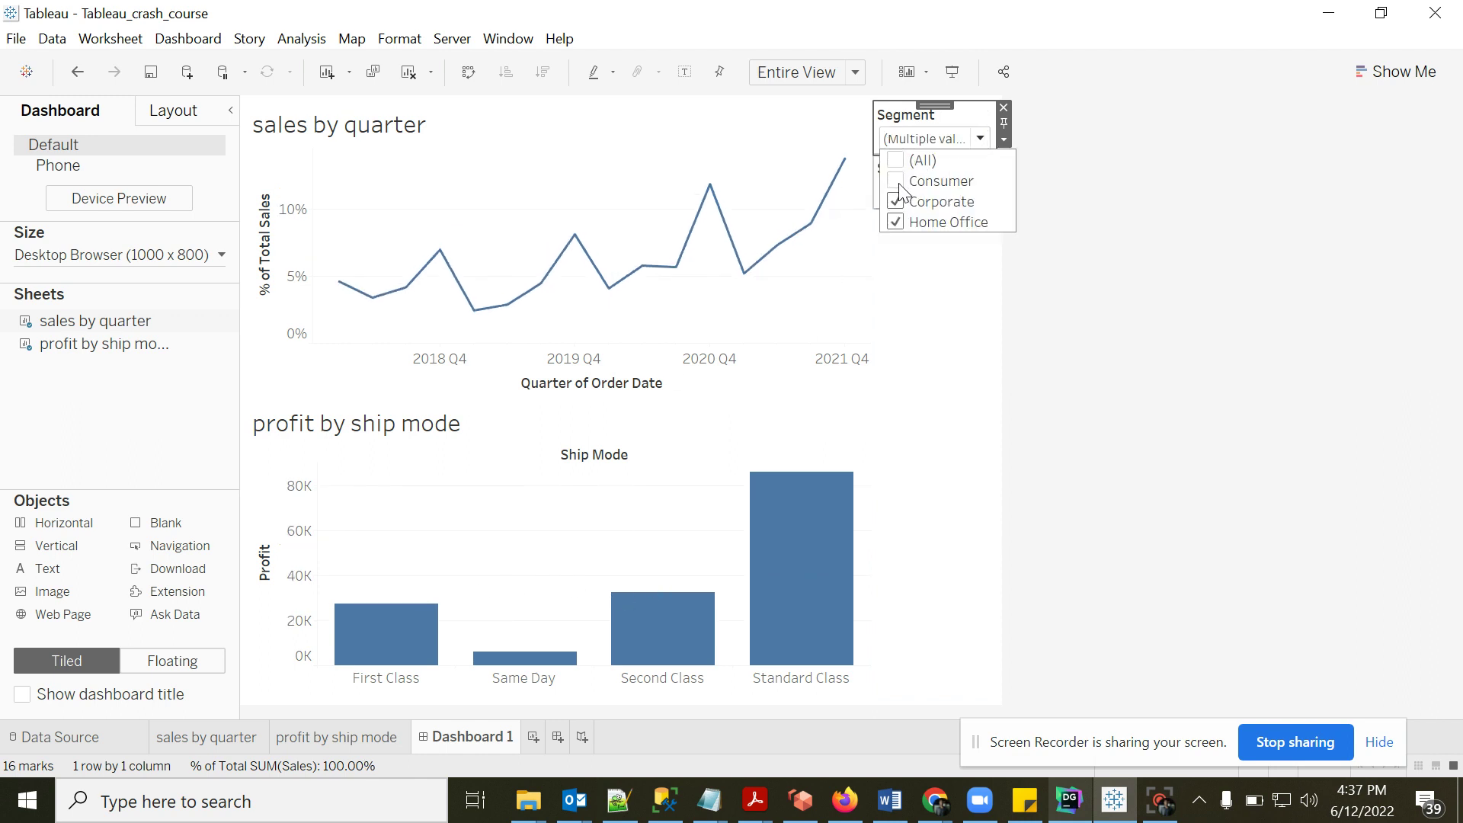
{"action": "left_click", "coordinate": [897, 184]}
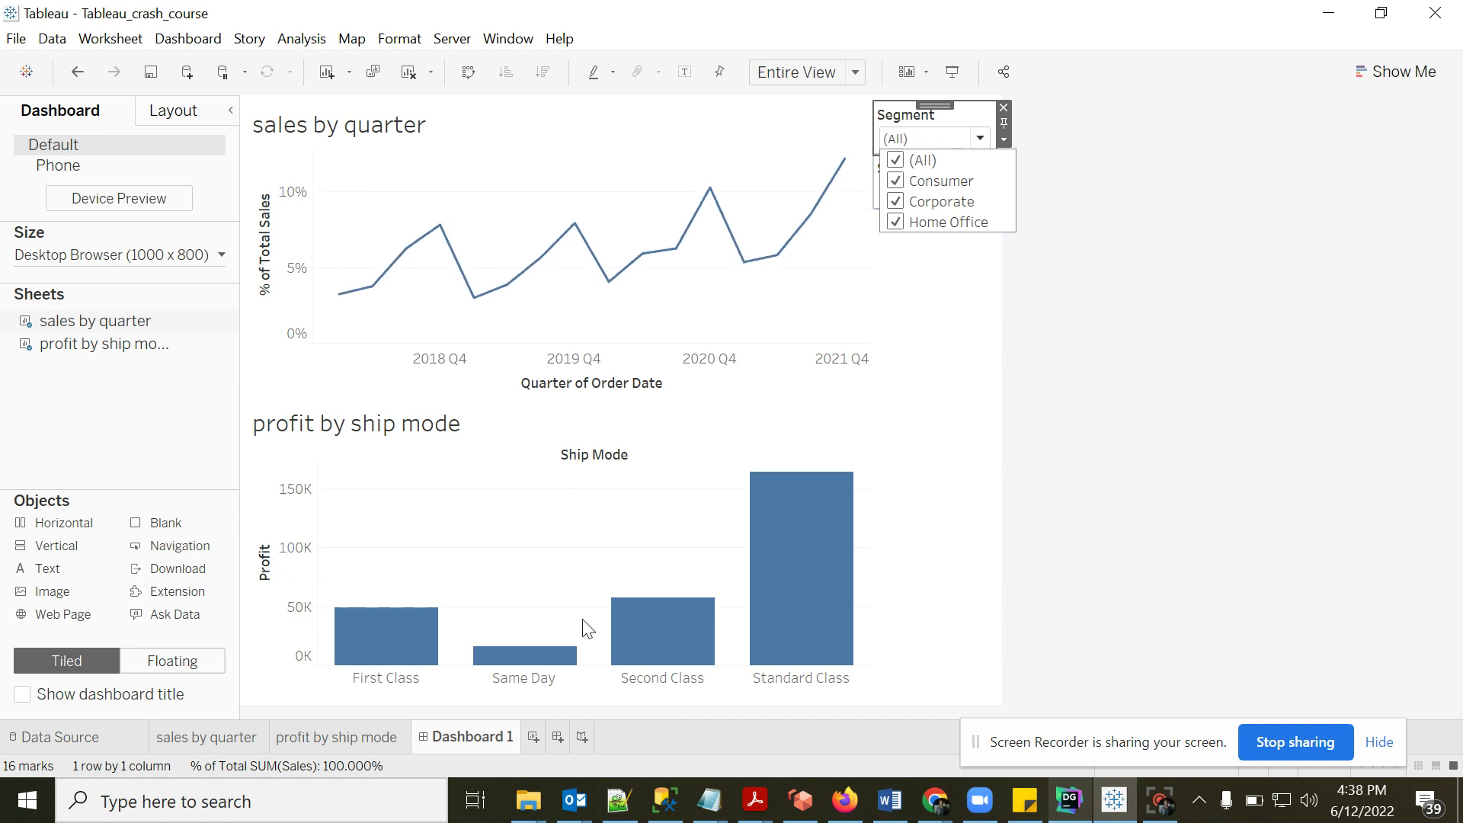
{"action": "left_click", "coordinate": [897, 222]}
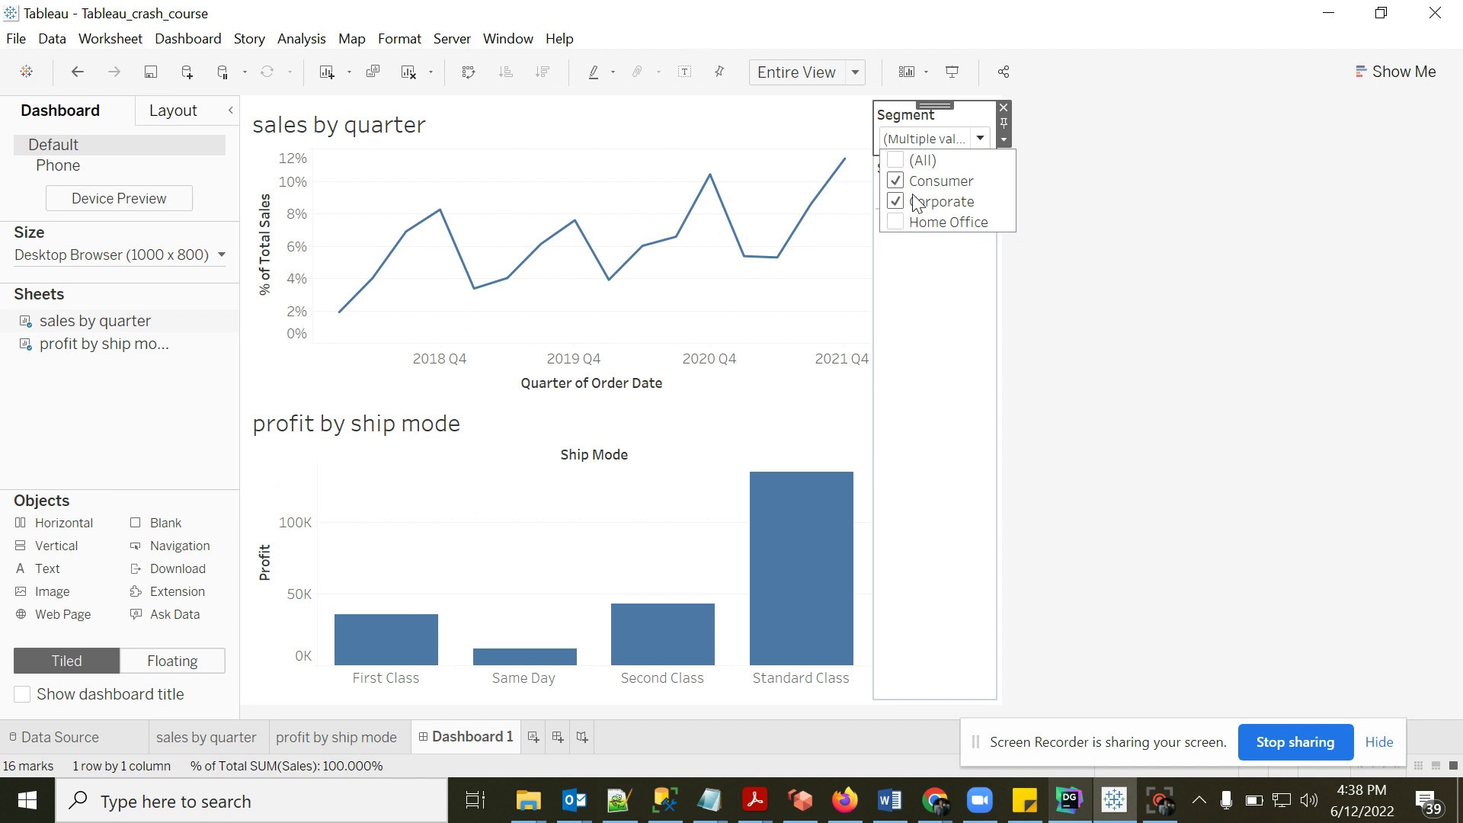
{"action": "left_click", "coordinate": [895, 223]}
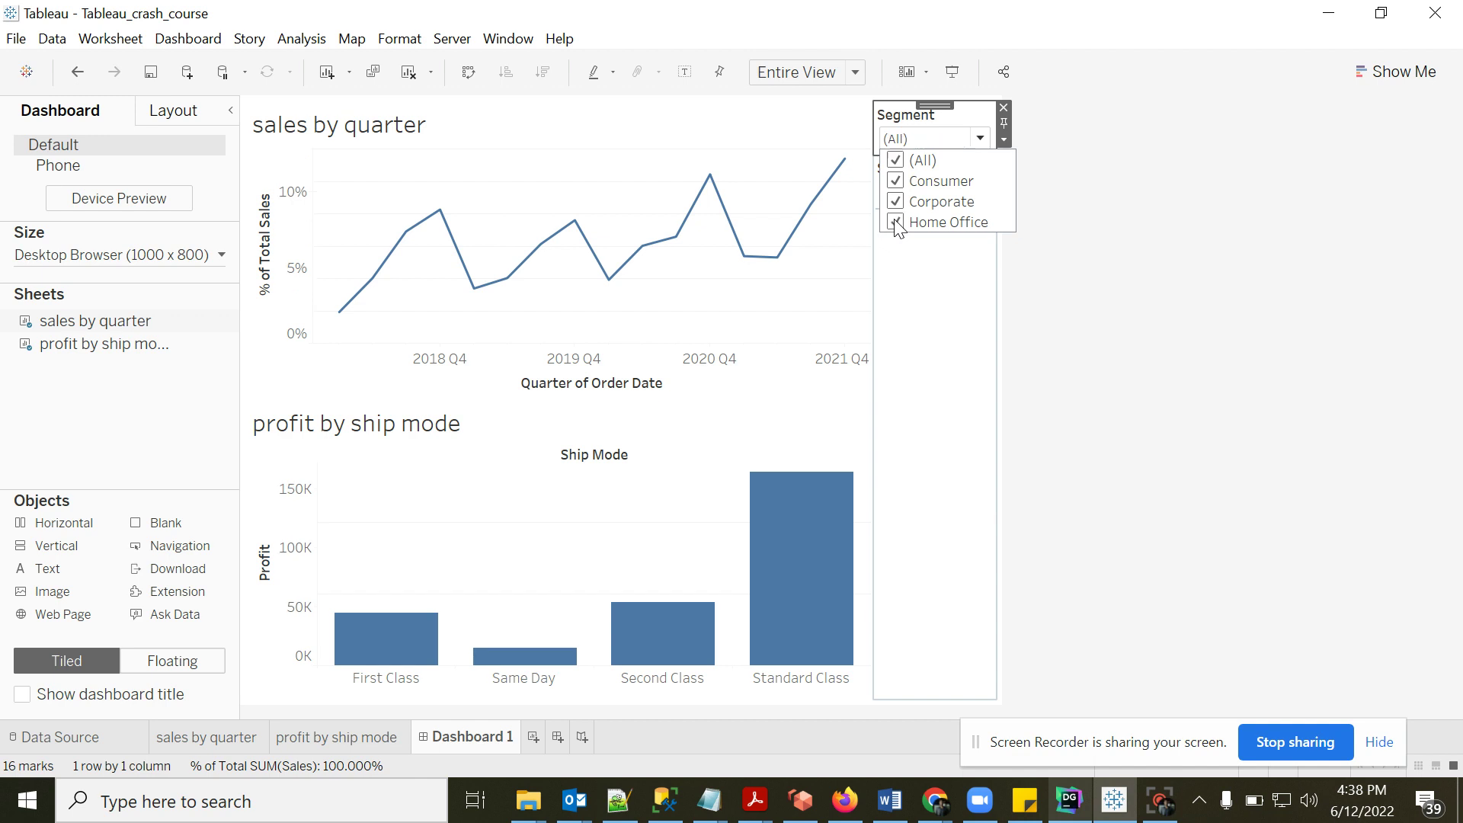
{"action": "left_click", "coordinate": [1092, 267]}
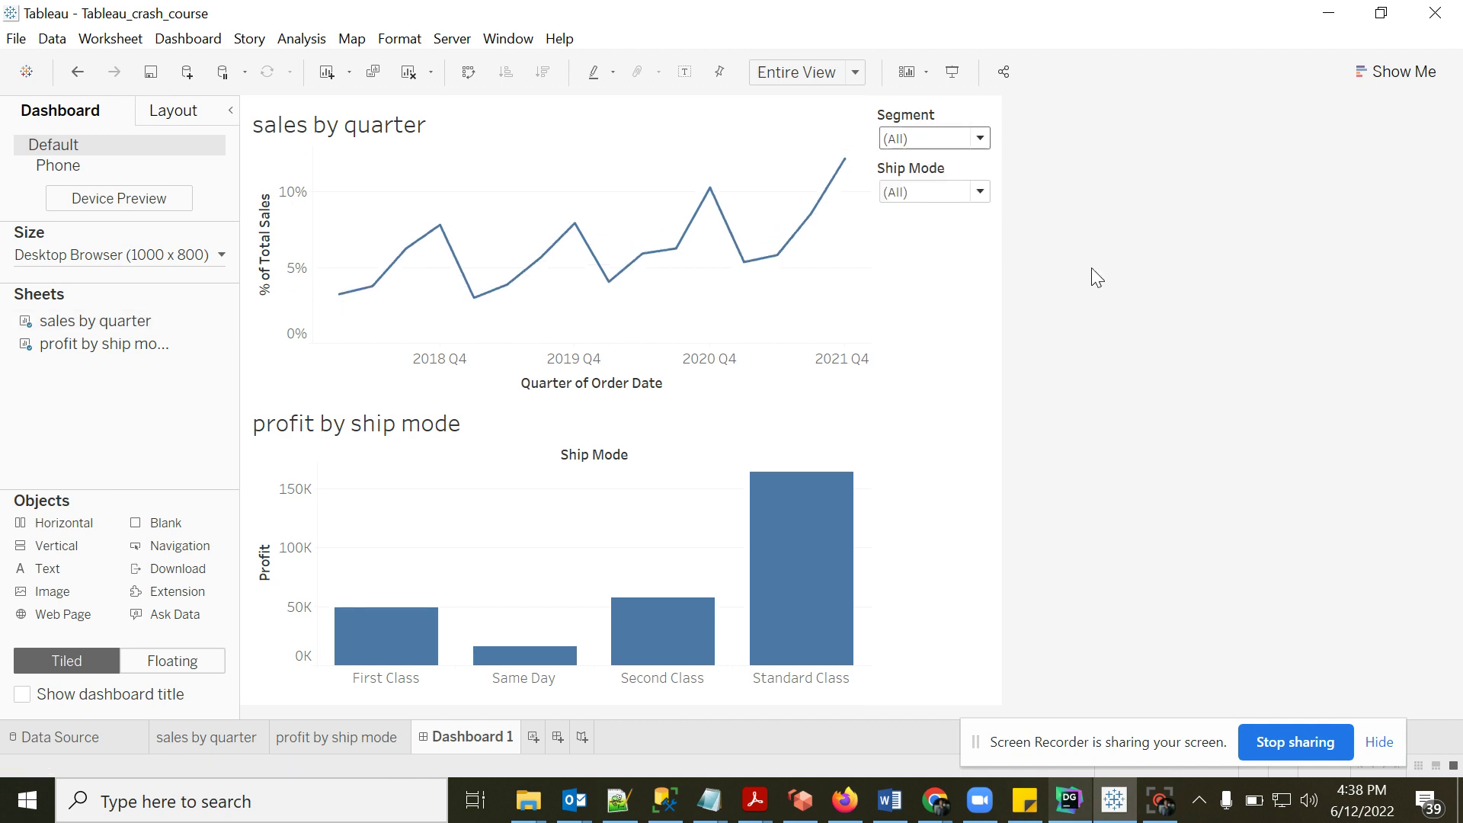
- Apply the Ship Mode filter to all worksheets using this data source
{"action": "left_click", "coordinate": [979, 192]}
{"action": "left_click", "coordinate": [1003, 192]}
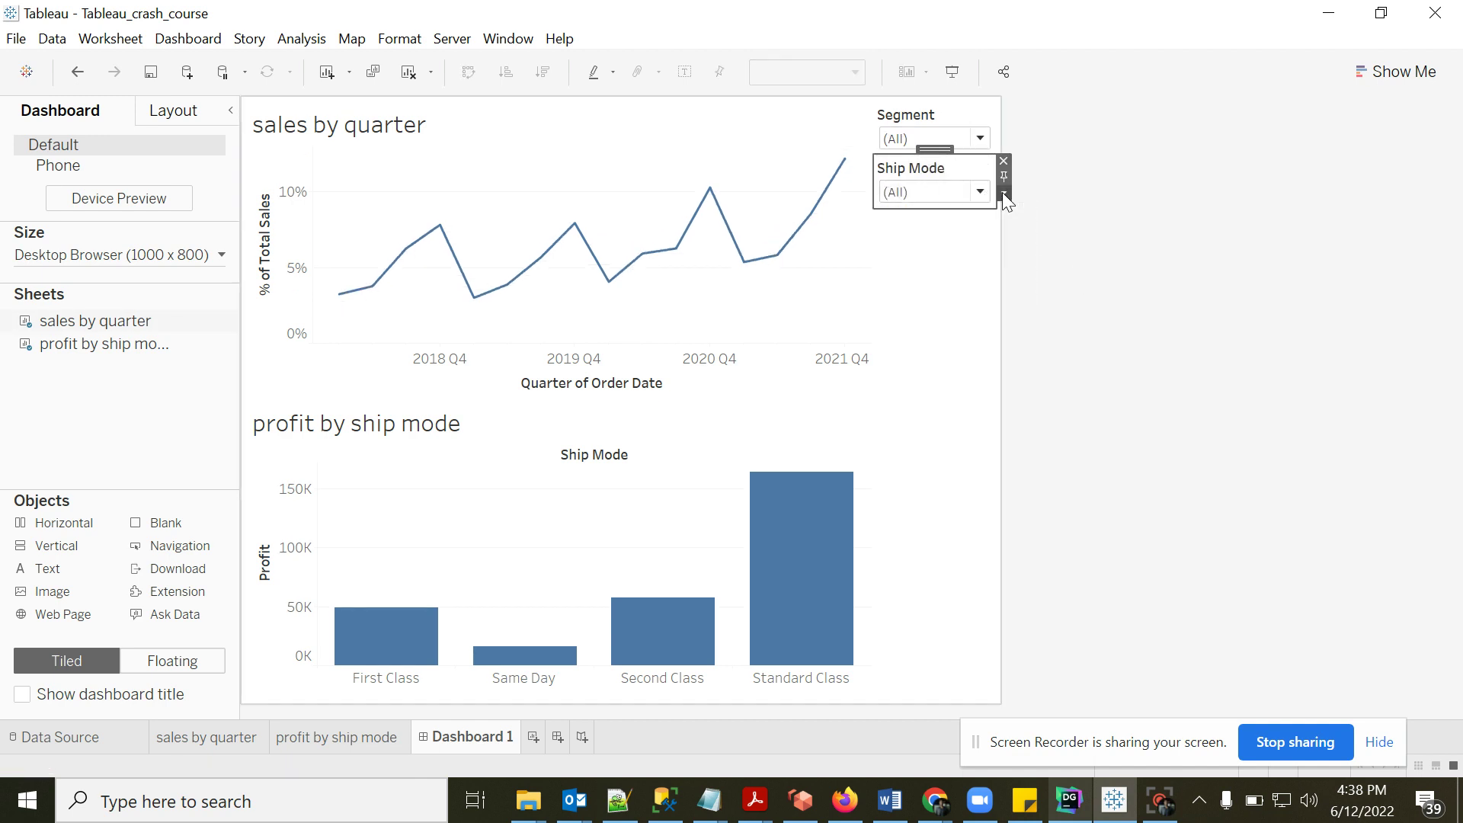
{"action": "mouse_move", "coordinate": [1054, 215]}
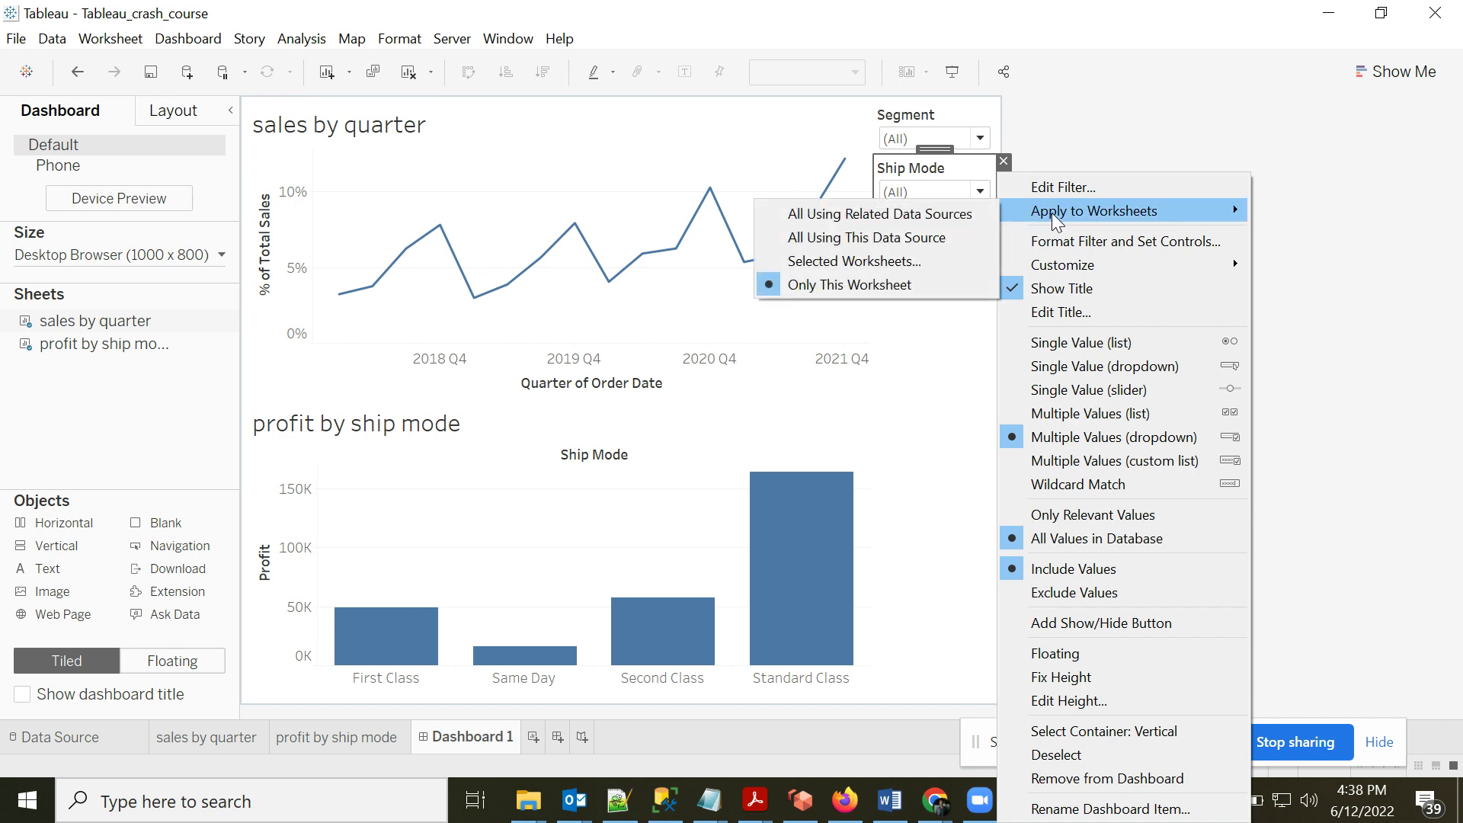
{"action": "left_click", "coordinate": [847, 237]}
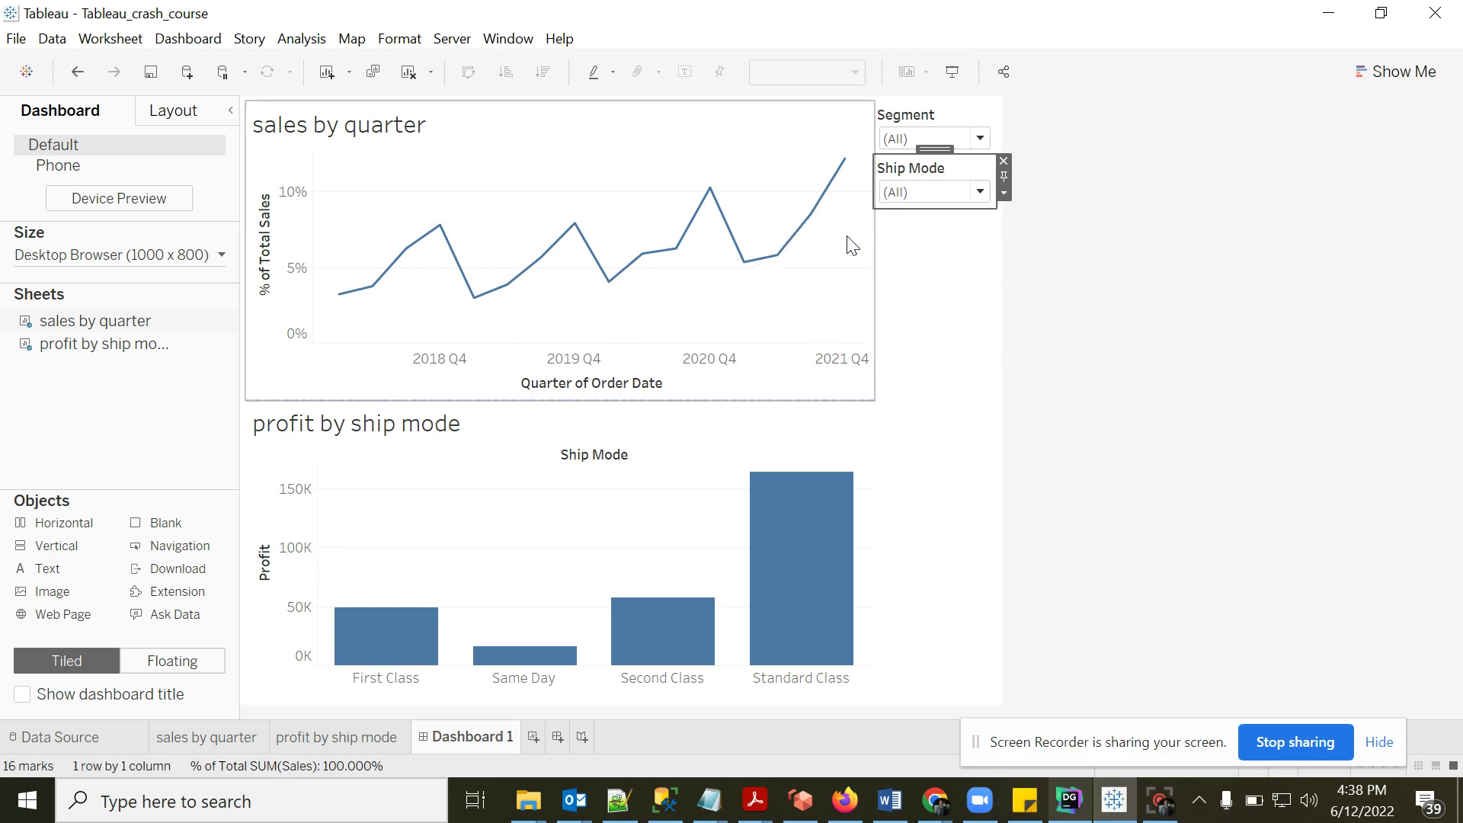
- Uncheck Standard Class, keeping First Class, Same Day and Second Class
{"action": "left_click", "coordinate": [981, 196]}
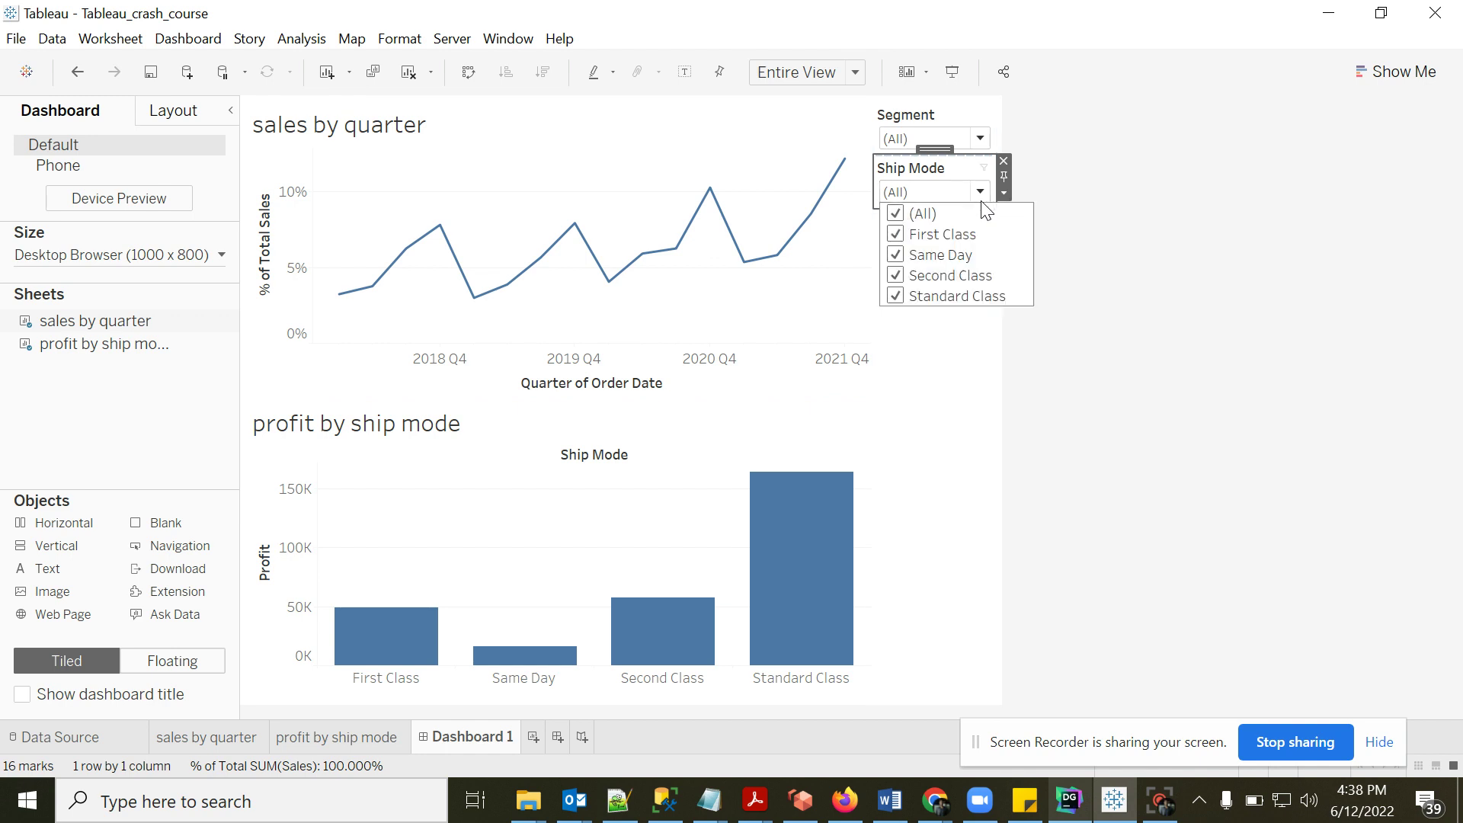
{"action": "left_click", "coordinate": [898, 236]}
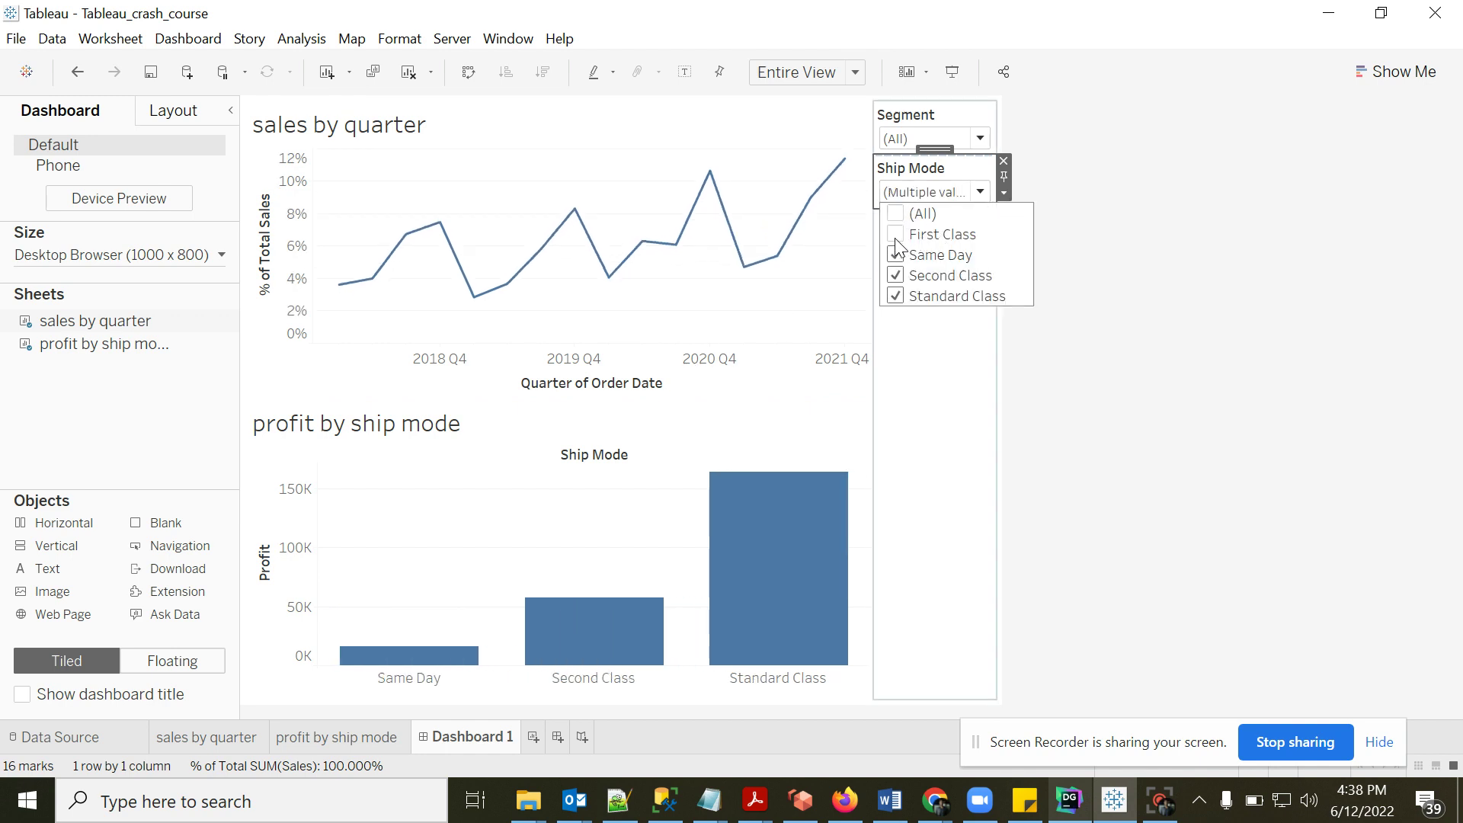
{"action": "left_click", "coordinate": [896, 235]}
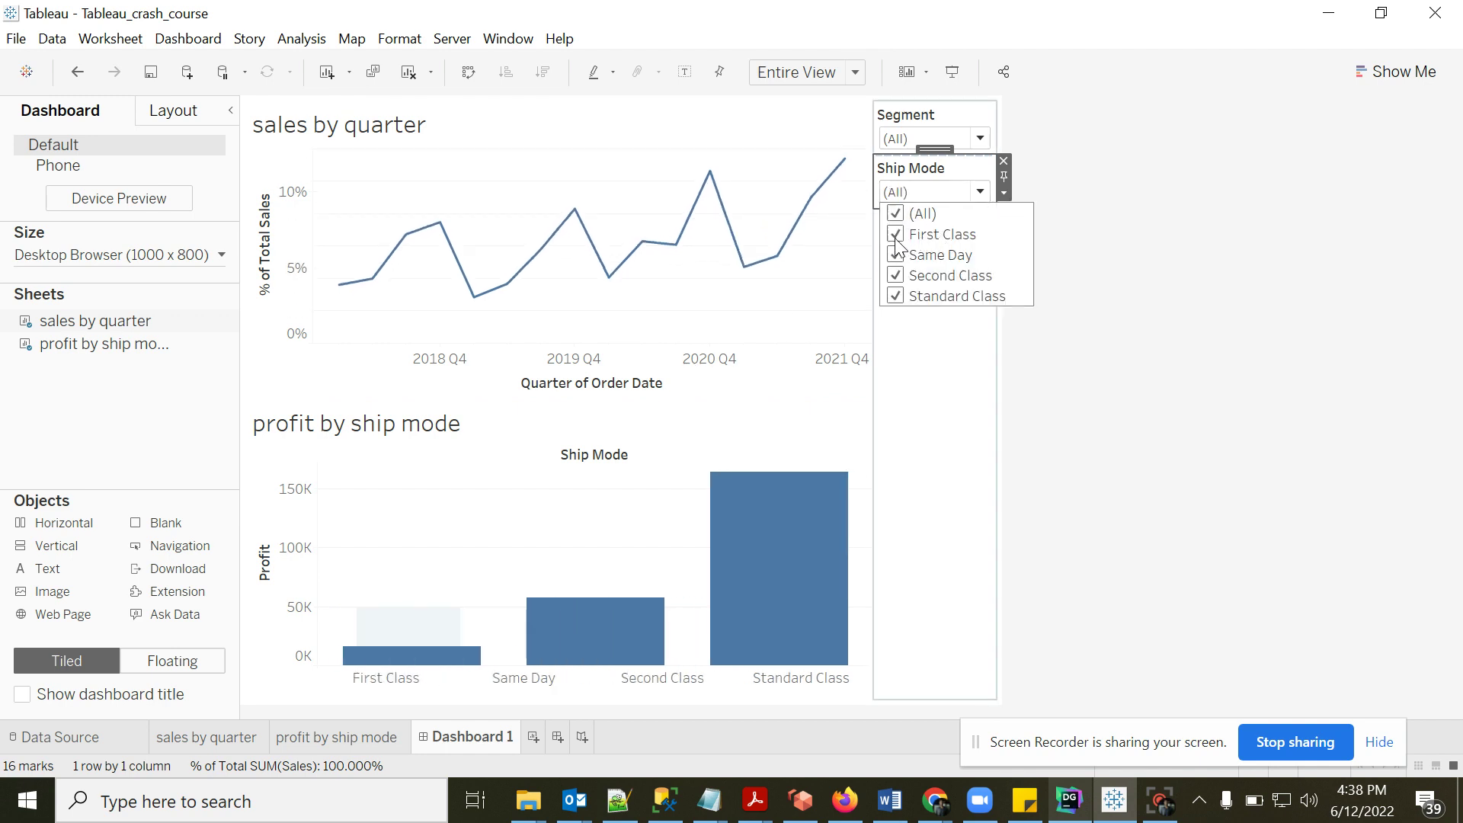
{"action": "left_click", "coordinate": [909, 301]}
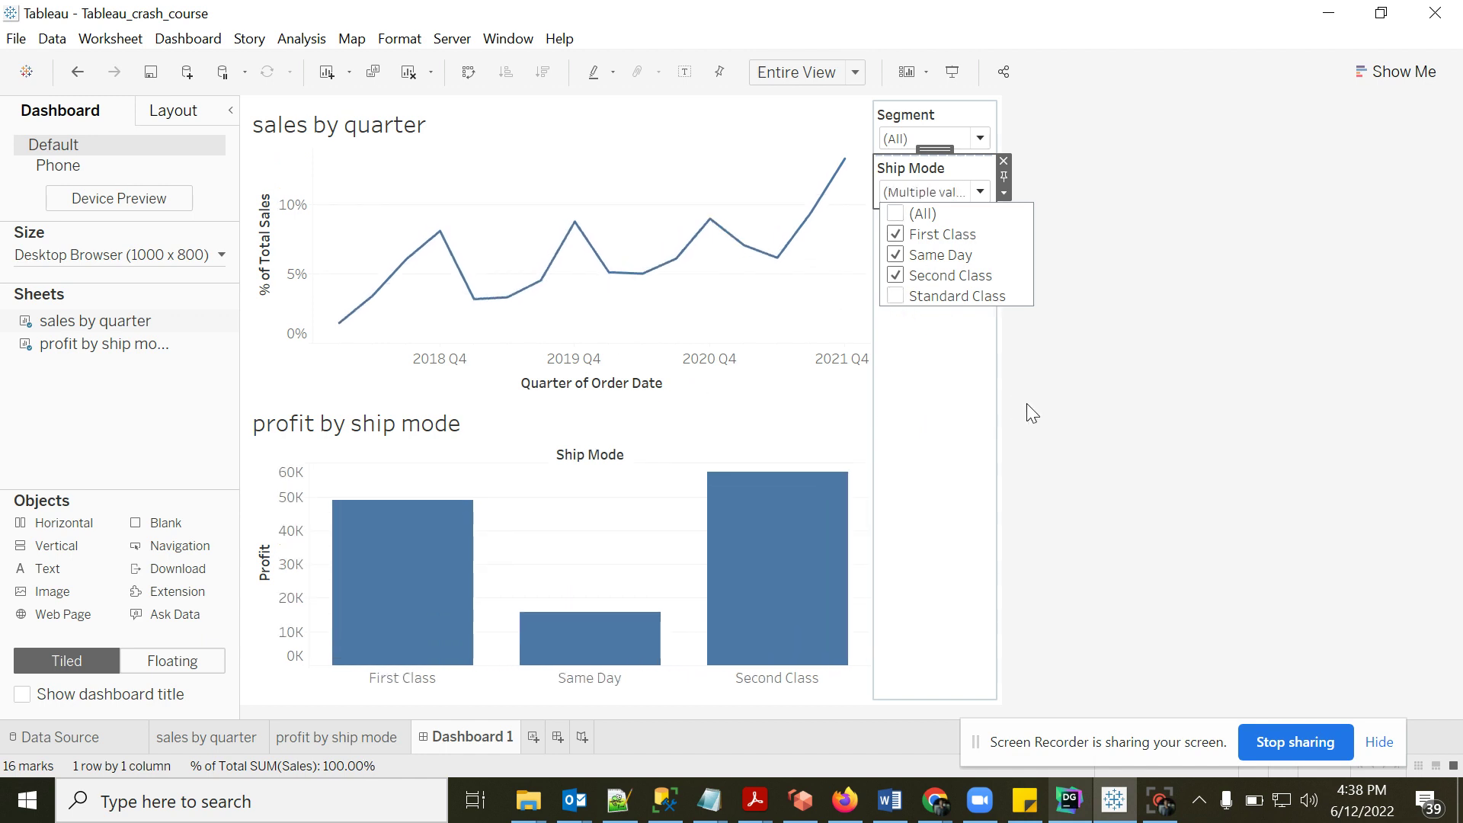
{"action": "left_click", "coordinate": [930, 443]}
{"action": "left_click", "coordinate": [1071, 423]}
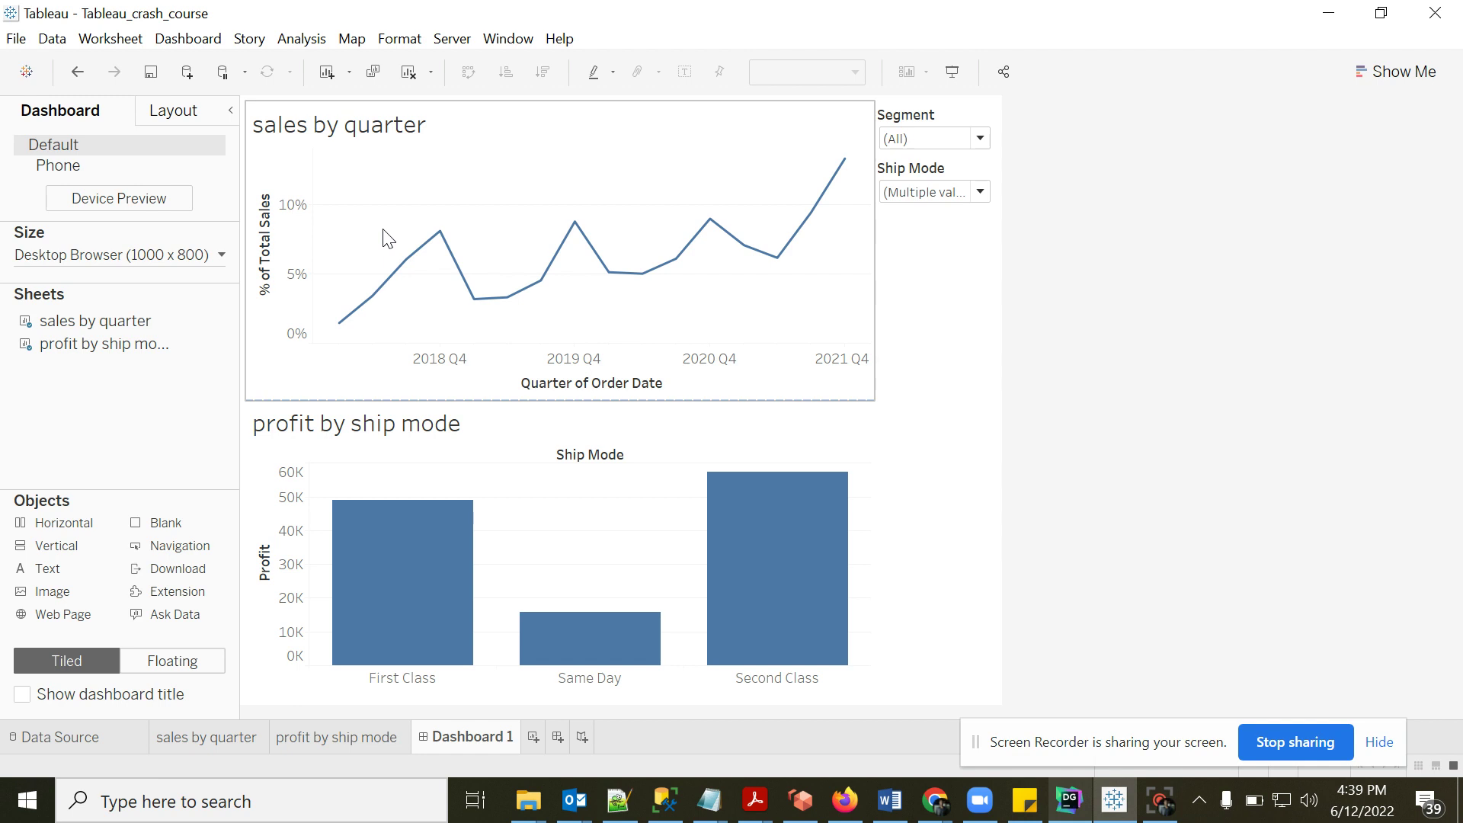
- Open the Server menu to reach the publishing options for Dashboard 1
{"action": "left_click", "coordinate": [448, 39]}
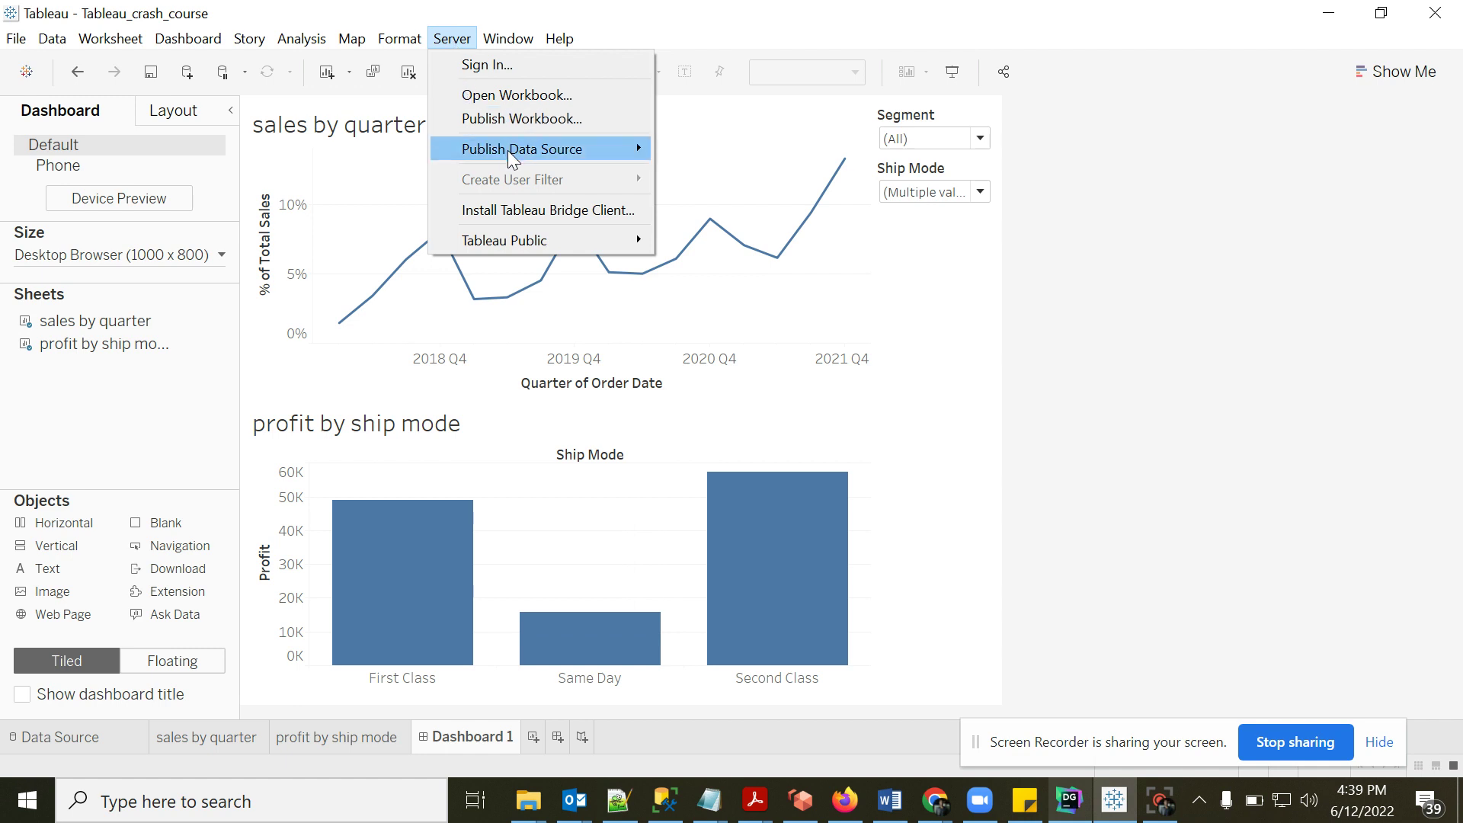
{"action": "left_click", "coordinate": [493, 126]}
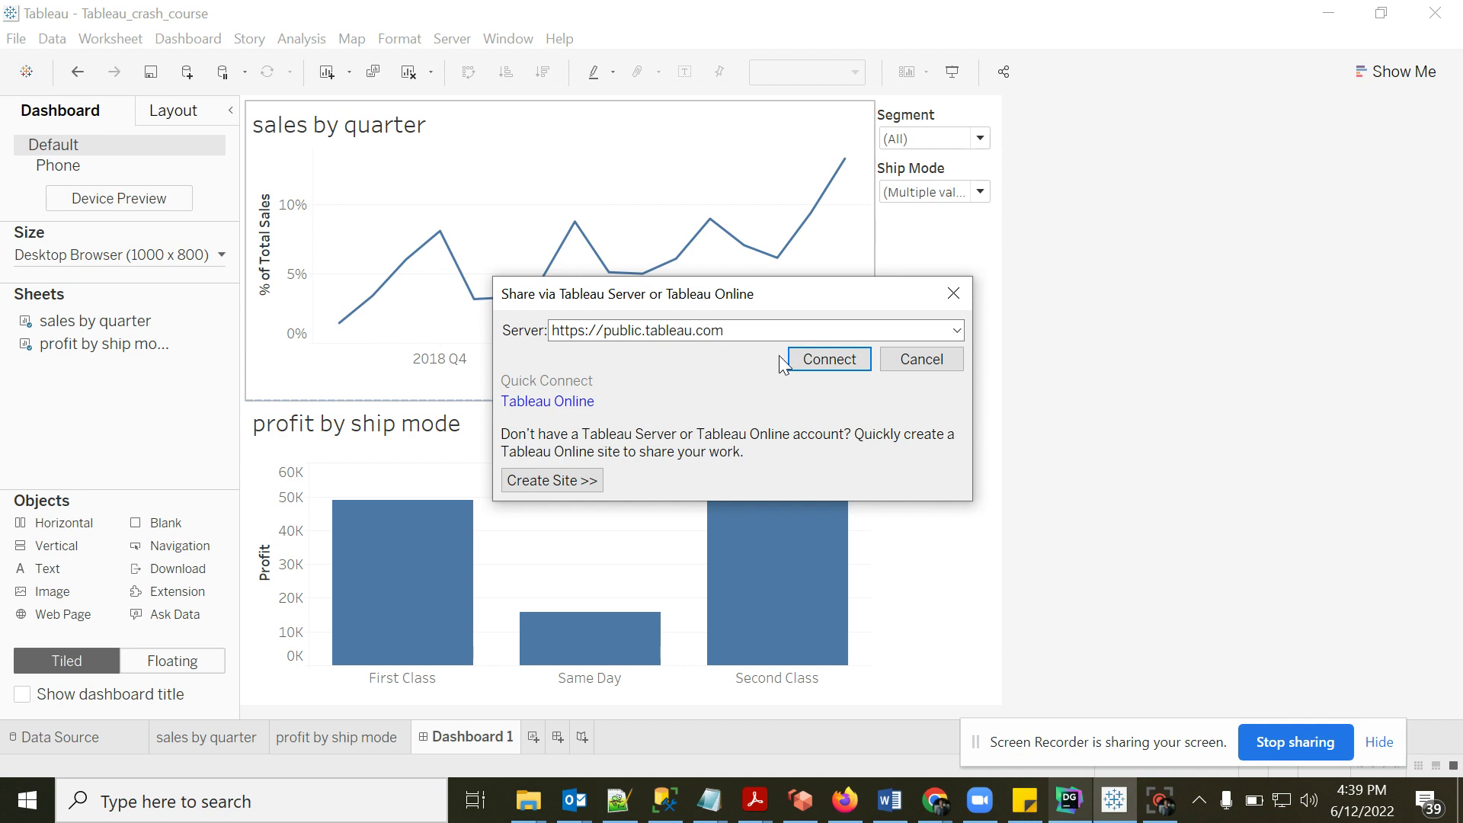
{"action": "left_click", "coordinate": [821, 369]}
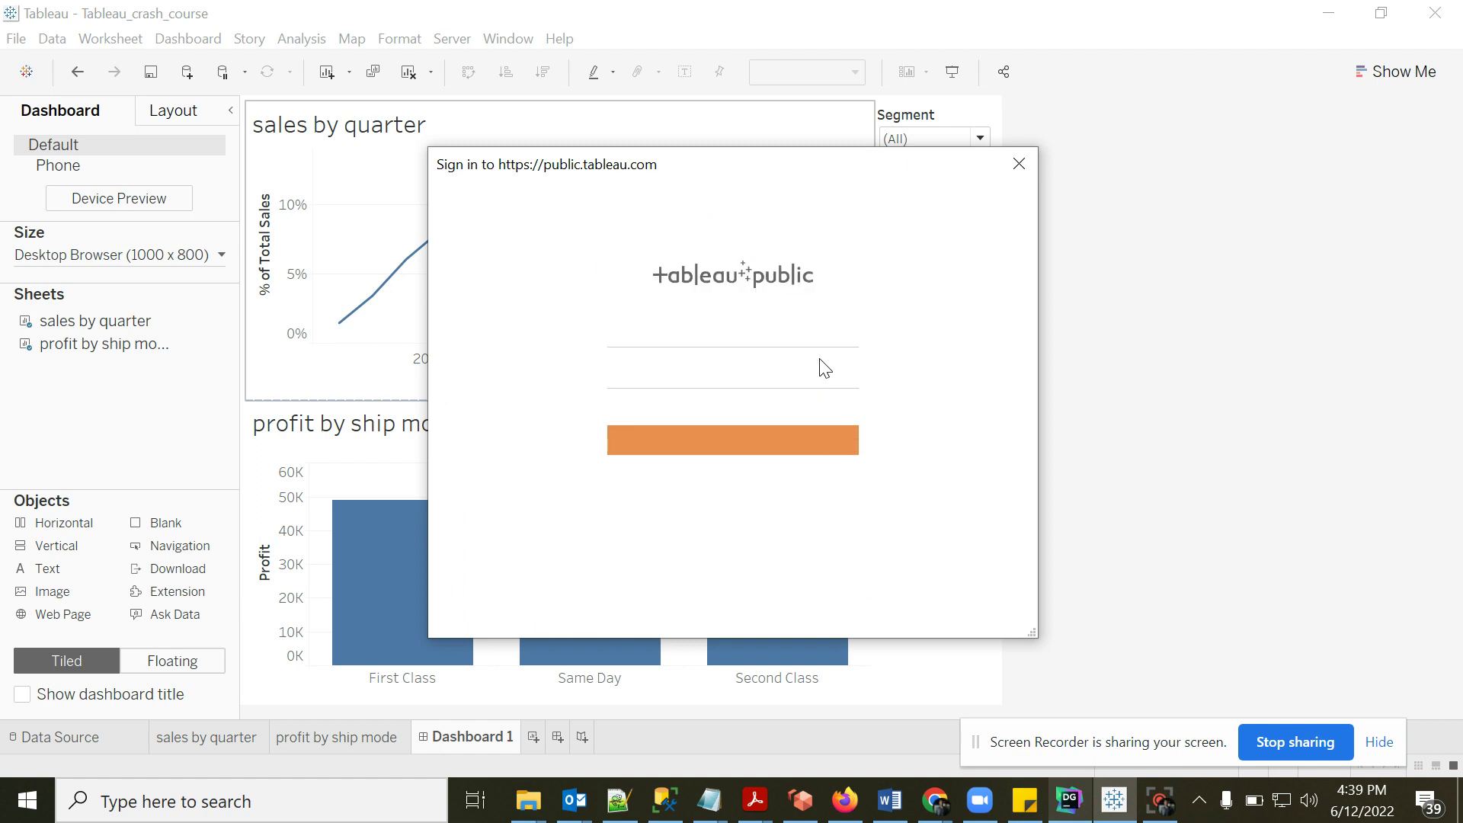
{"action": "left_click", "coordinate": [644, 336]}
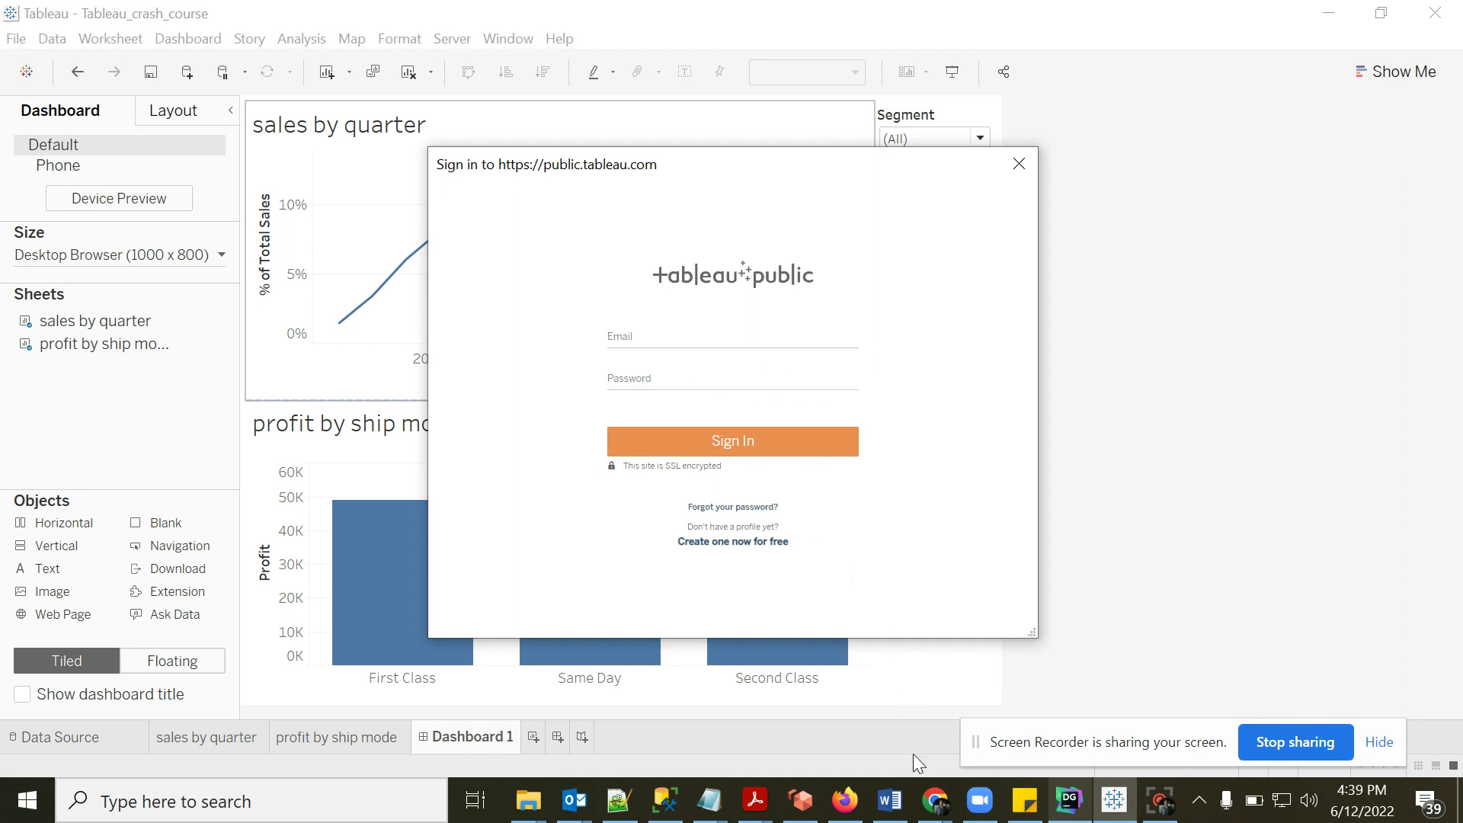
{"action": "left_click", "coordinate": [935, 804]}
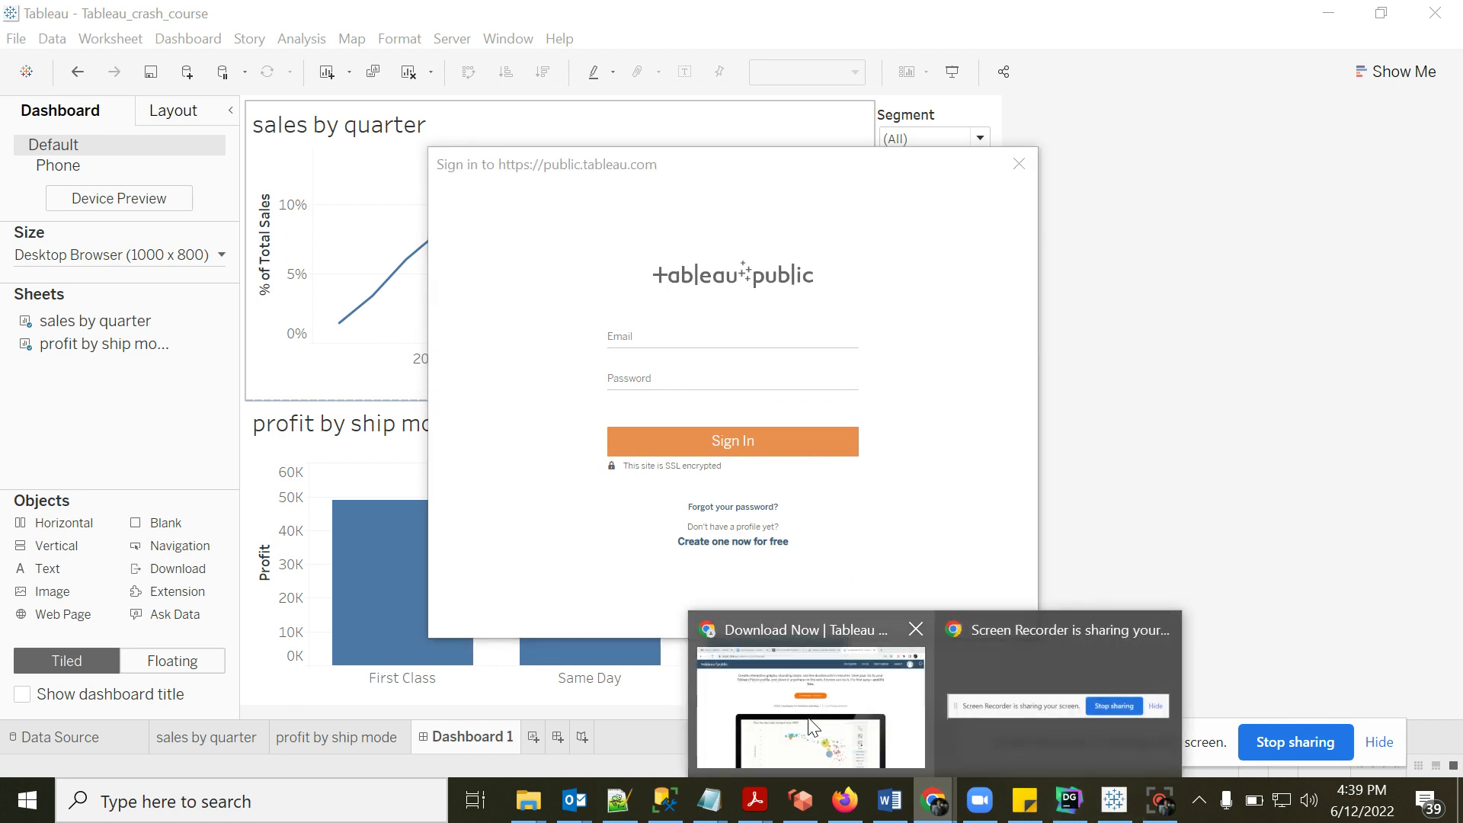
{"action": "left_click", "coordinate": [842, 728]}
{"action": "left_click", "coordinate": [793, 18]}
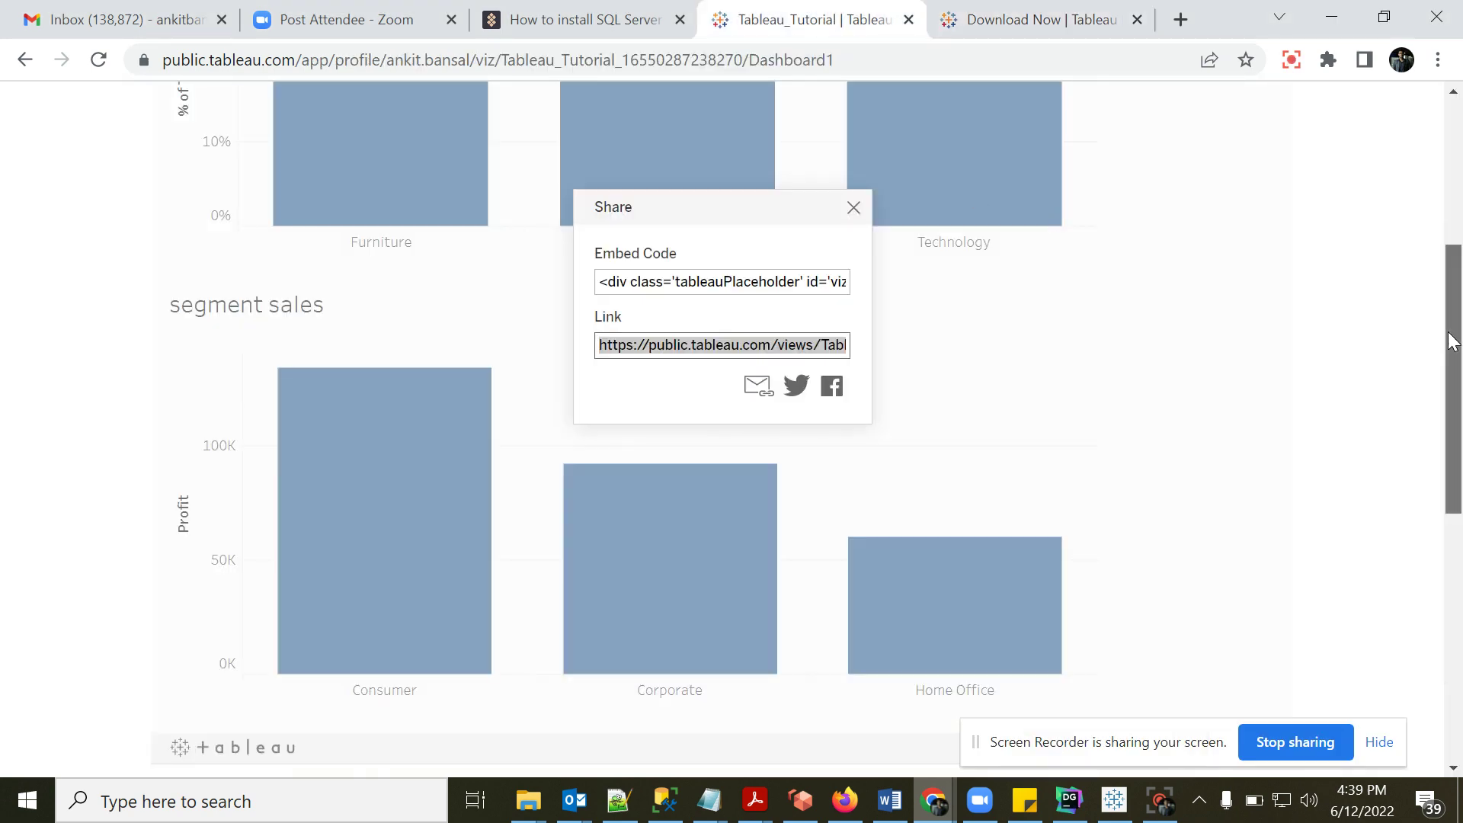
{"action": "left_click_drag", "start_coordinate": [1453, 342], "coordinate": [1453, 197]}
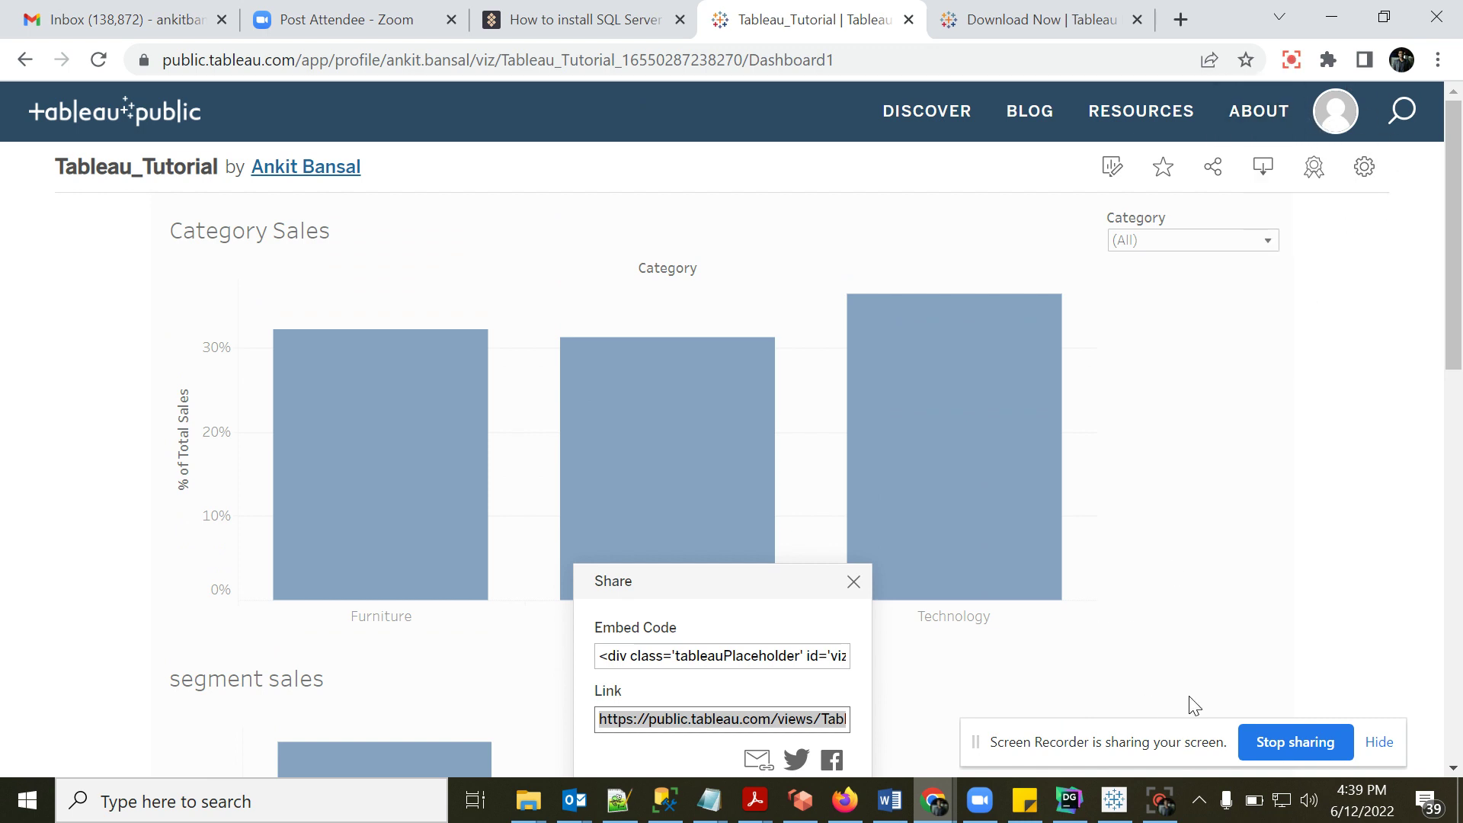
{"action": "left_click", "coordinate": [1115, 806]}
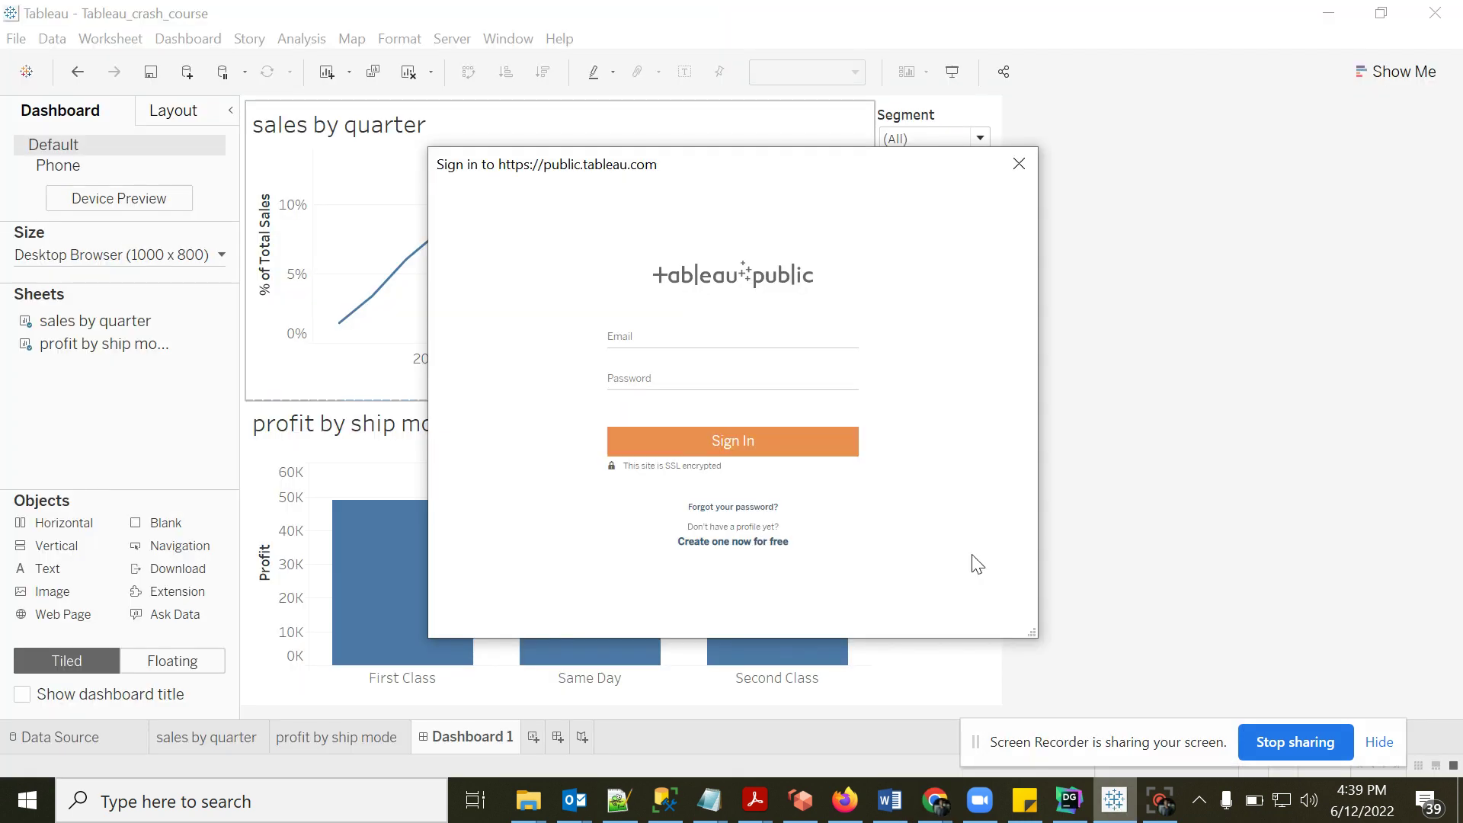
- Enter the account e-mail in the Tableau Public sign-in form, then move to the password field
{"action": "left_click", "coordinate": [644, 339]}
{"action": "key", "text": "Tab"}
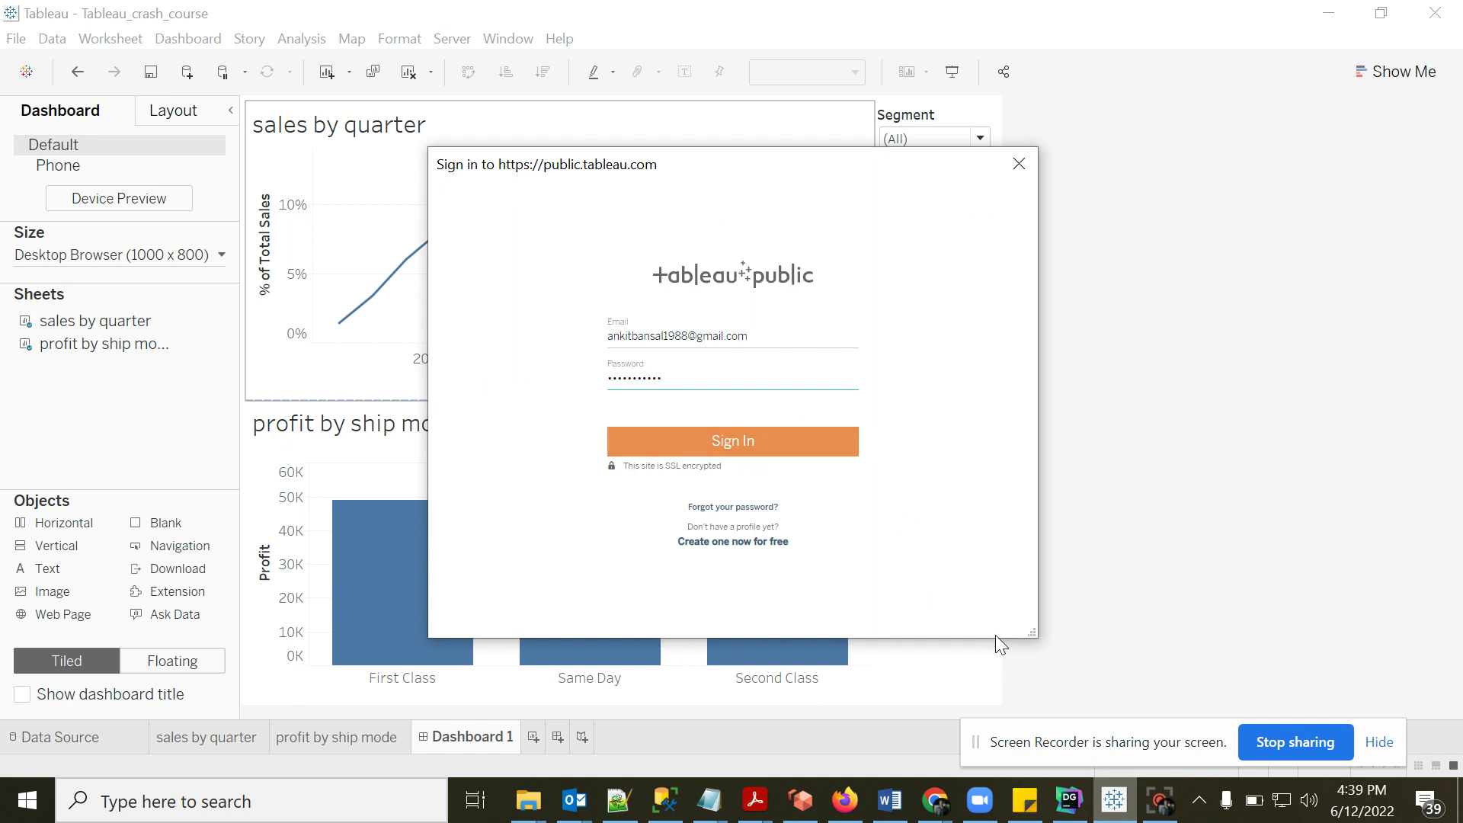
- In the browser, open the SachinVsVirat viz from the account's My Profile page
{"action": "mouse_move", "coordinate": [948, 815]}
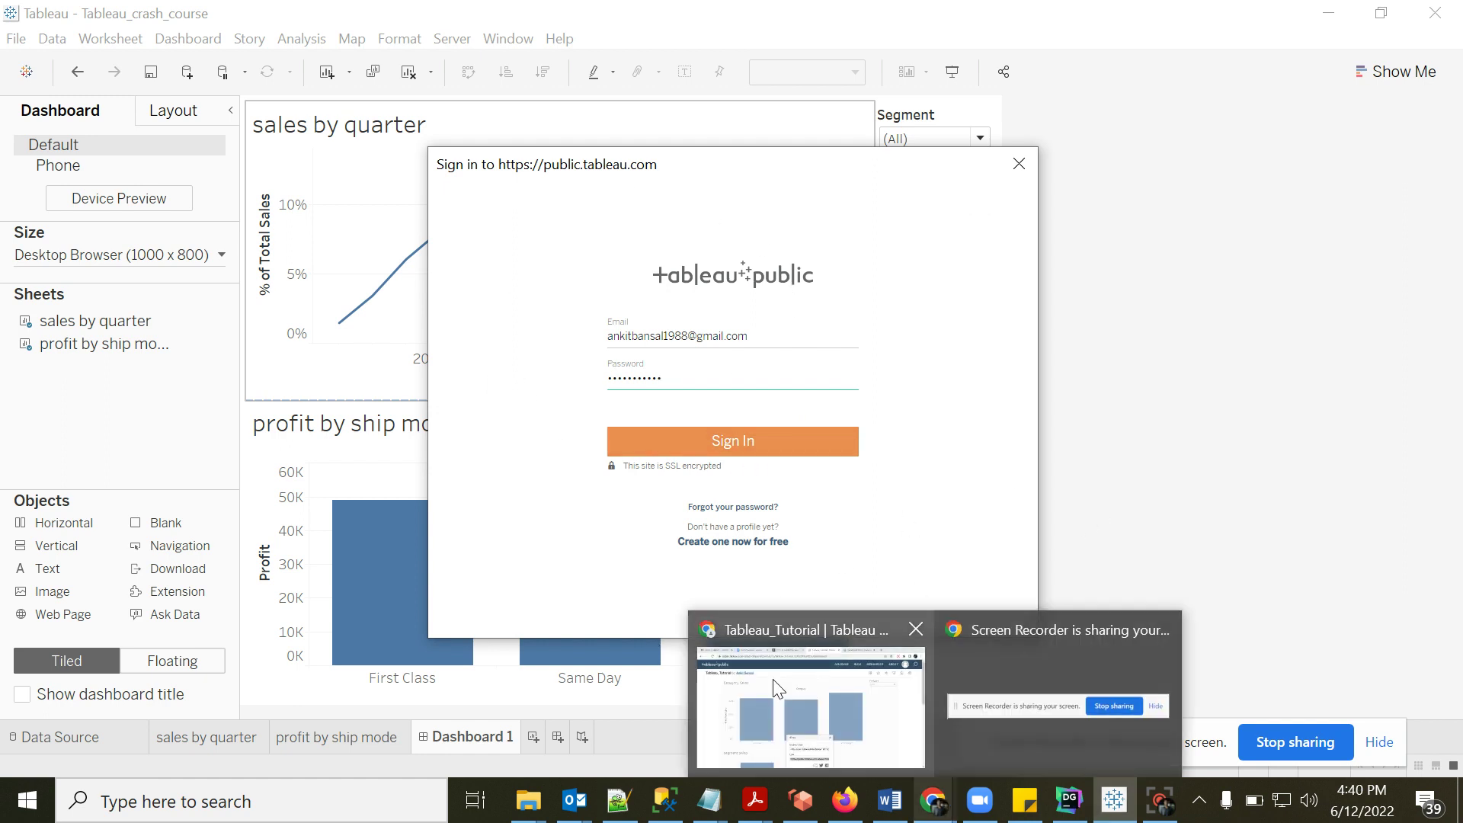
{"action": "left_click", "coordinate": [811, 708]}
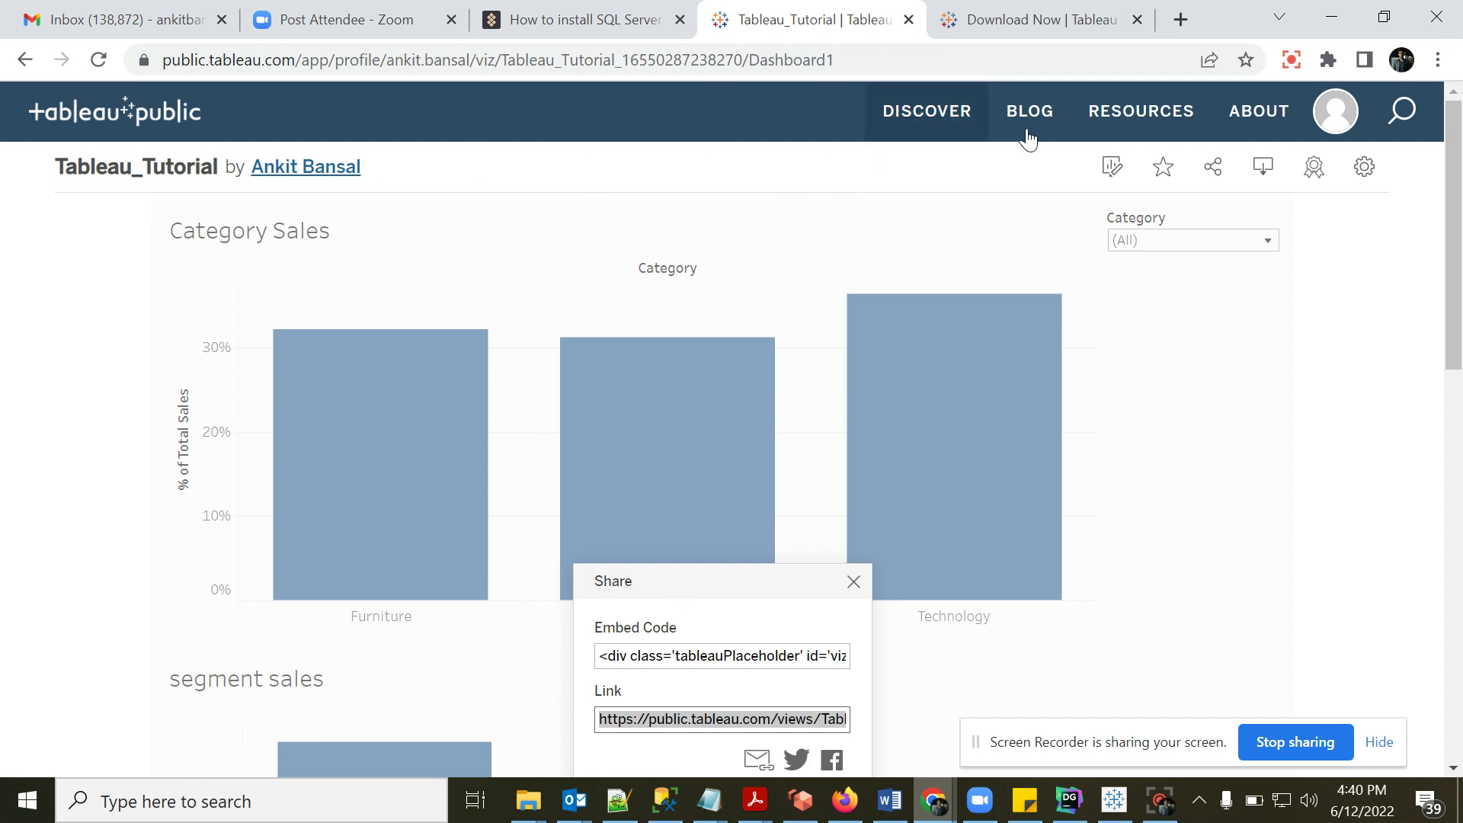
{"action": "left_click", "coordinate": [1346, 107]}
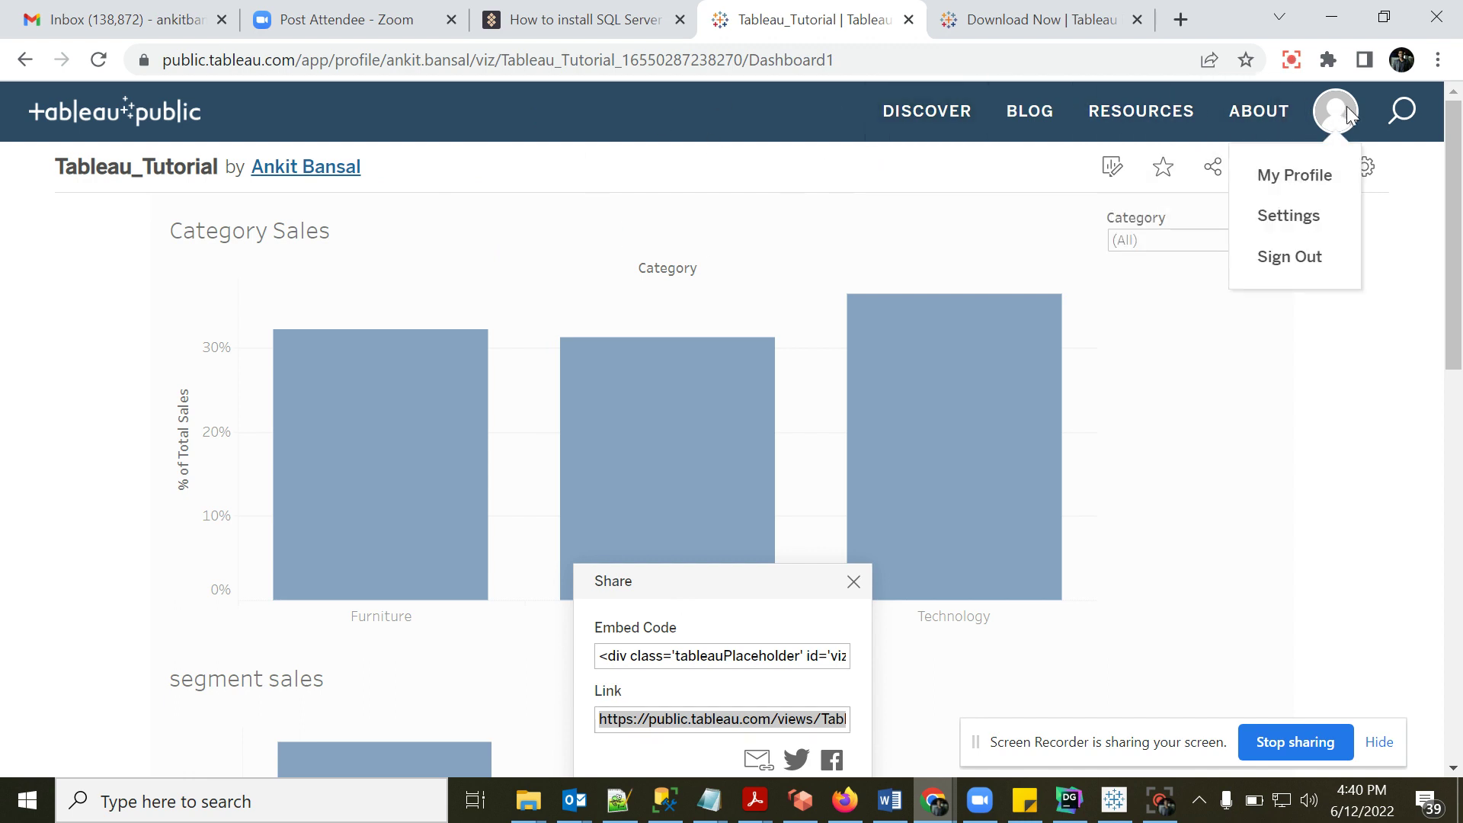
{"action": "left_click", "coordinate": [1304, 176]}
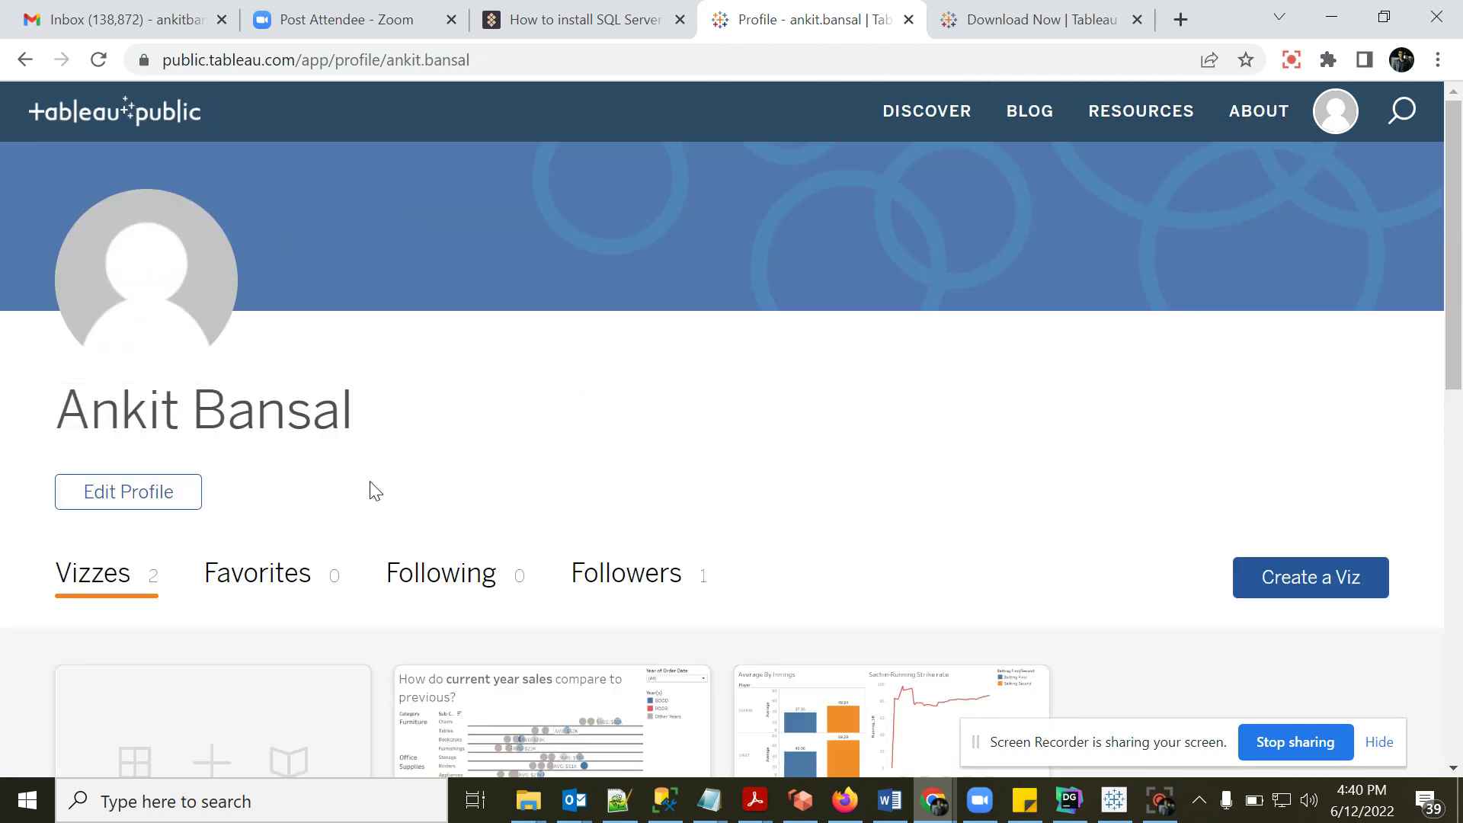
{"action": "scroll", "coordinate": [1454, 278], "scroll_direction": "down", "scroll_amount": 5}
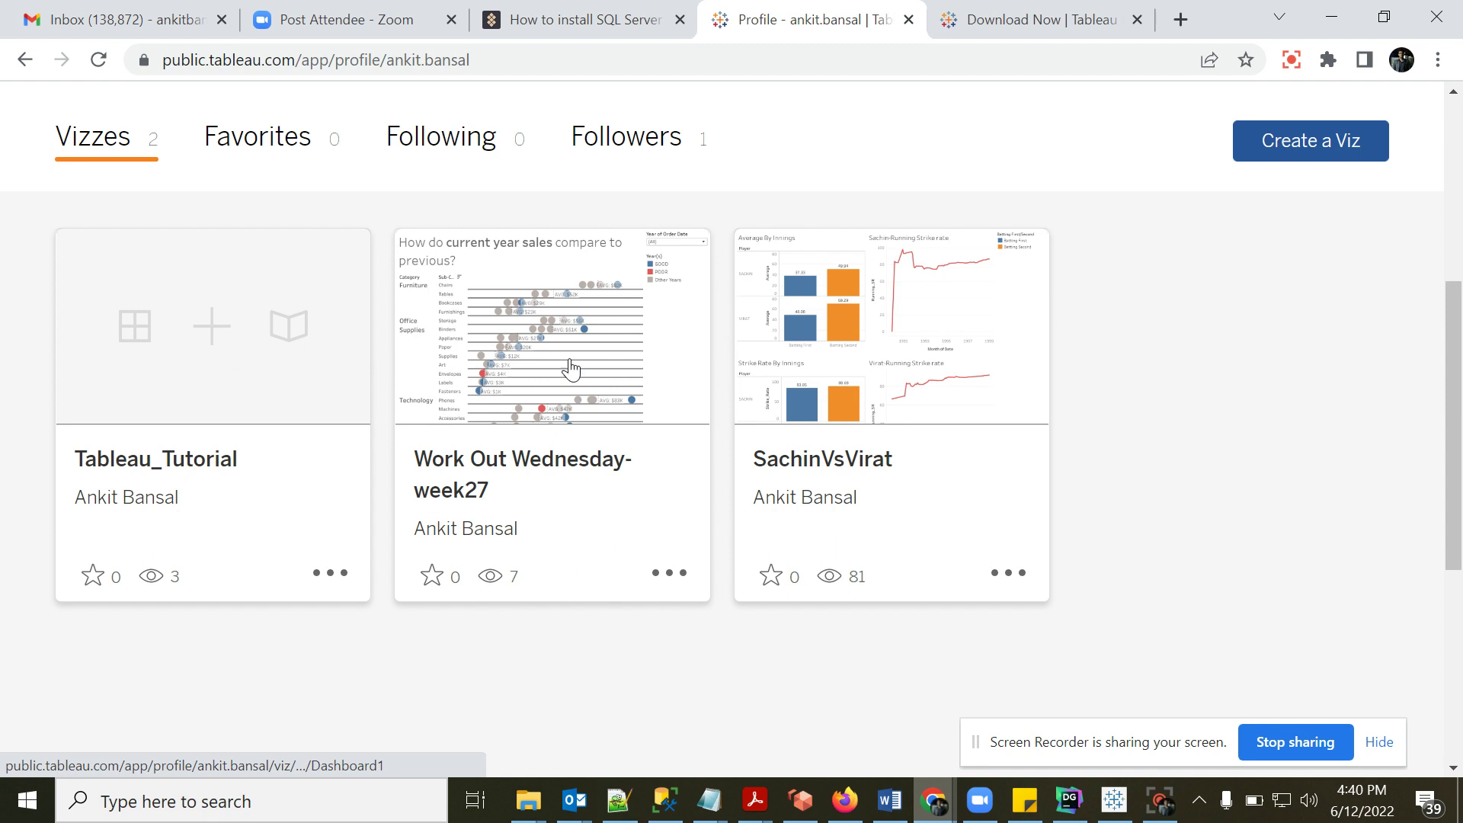
{"action": "left_click", "coordinate": [892, 352]}
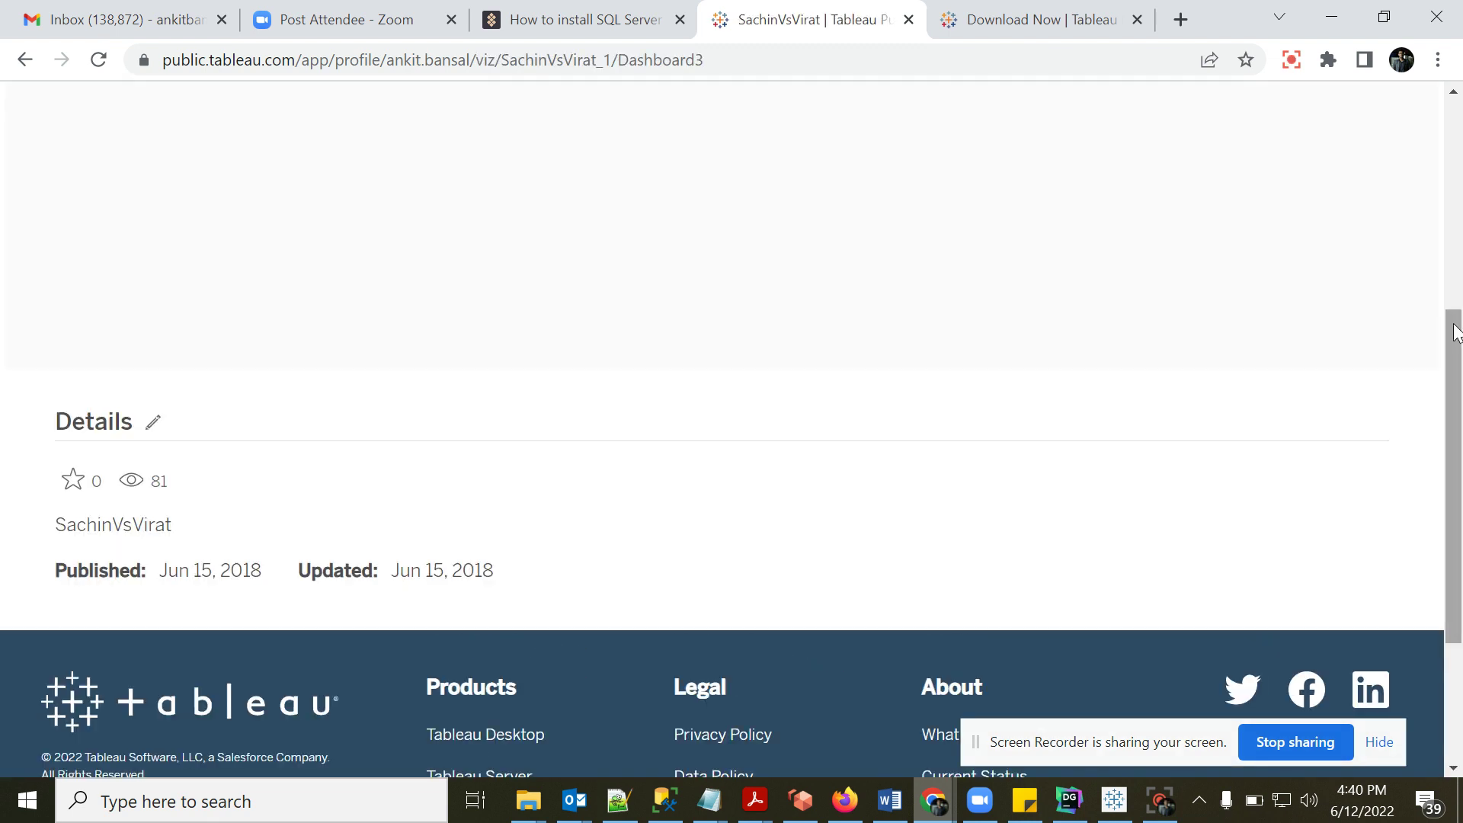
- Select the viz's share link in the Share dialog, then close the dialog
{"action": "left_click_drag", "start_coordinate": [1455, 331], "coordinate": [1459, 65]}
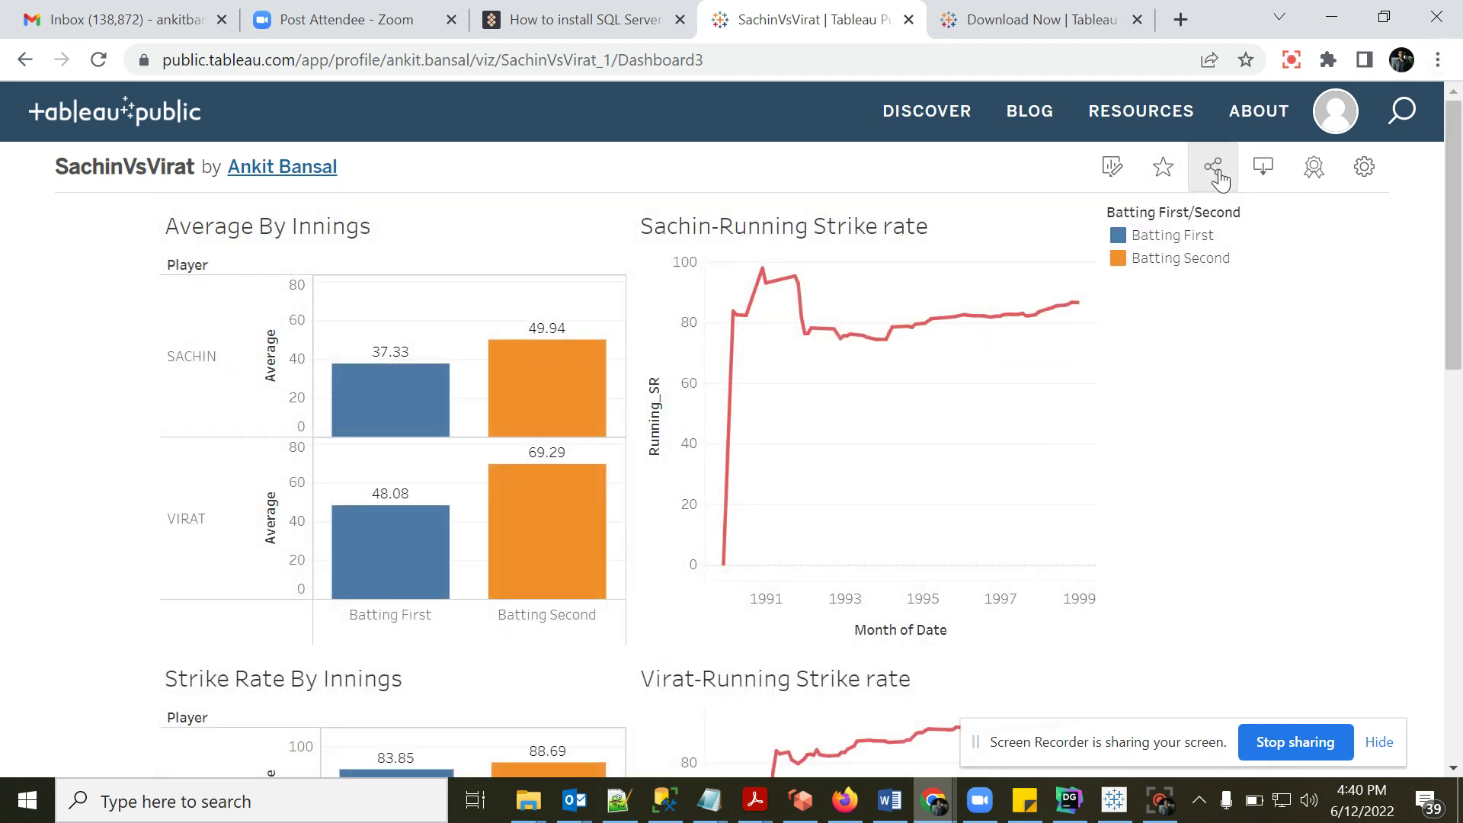
{"action": "left_click", "coordinate": [1214, 170]}
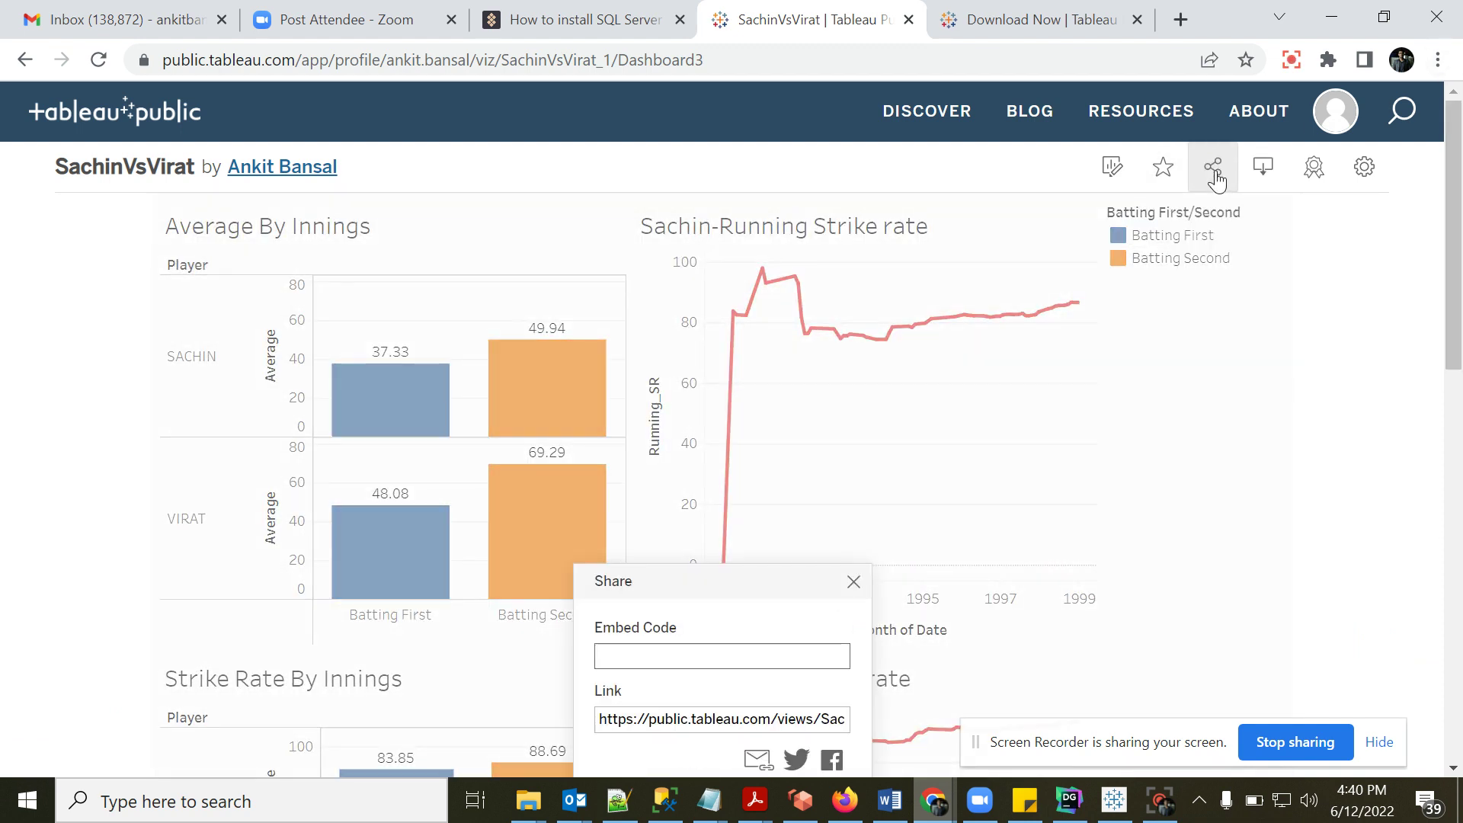
{"action": "left_click_drag", "start_coordinate": [1457, 335], "coordinate": [1452, 470]}
{"action": "left_click", "coordinate": [669, 373]}
{"action": "key", "text": "shift+Home"}
{"action": "key", "text": "ctrl+a"}
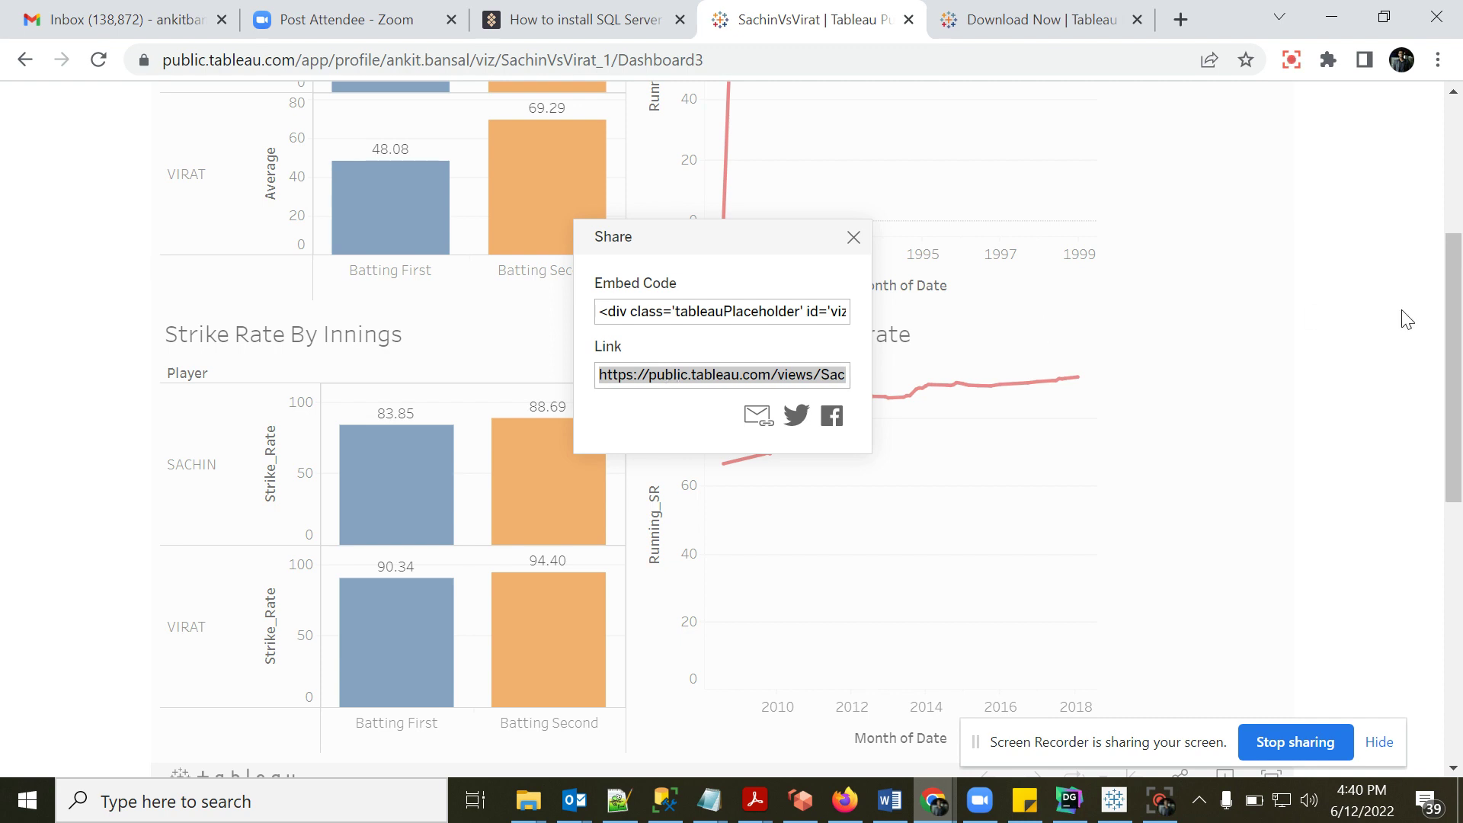
{"action": "left_click_drag", "start_coordinate": [1450, 273], "coordinate": [1443, 200]}
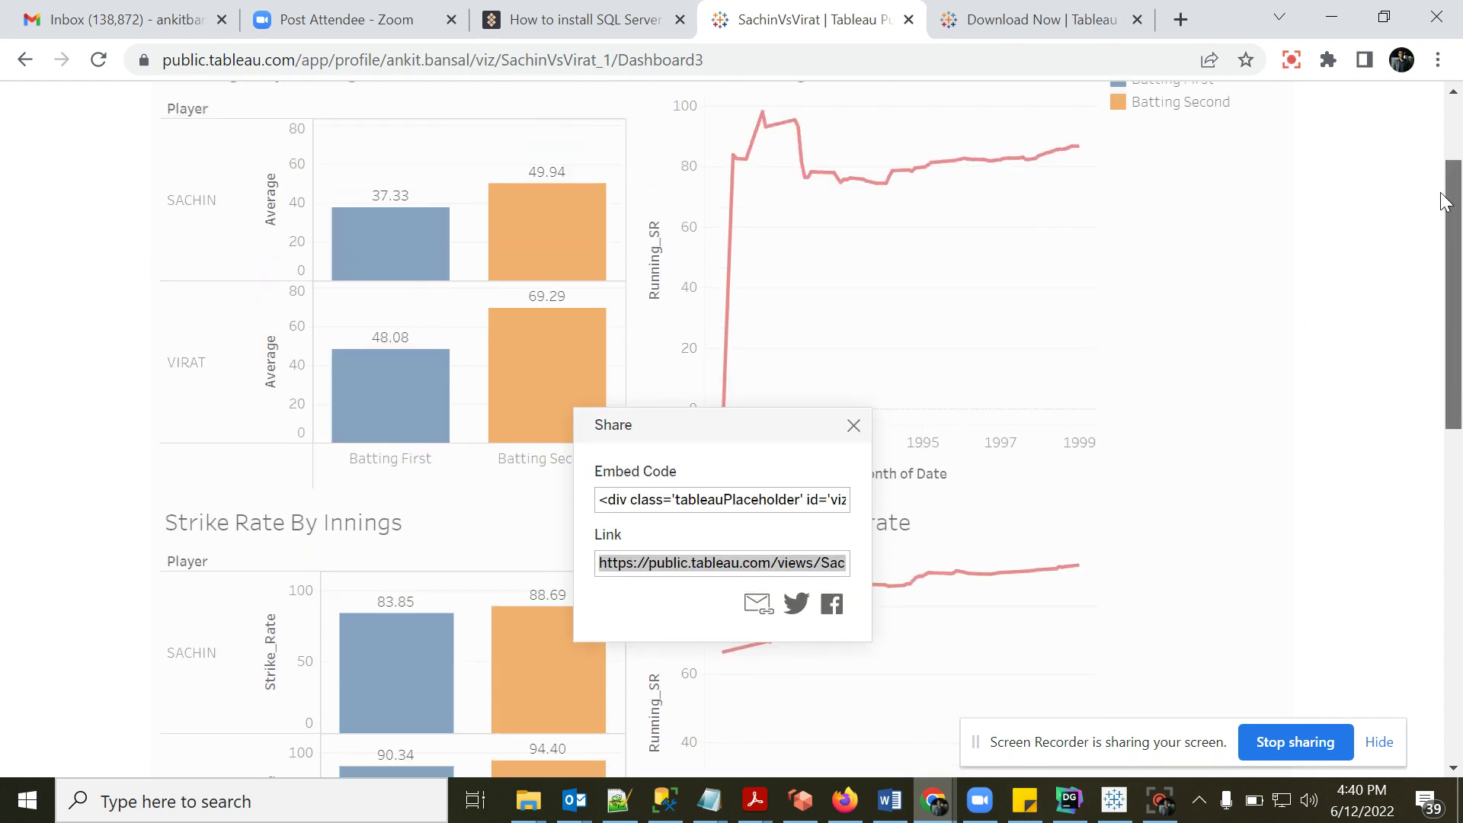
{"action": "left_click", "coordinate": [853, 423]}
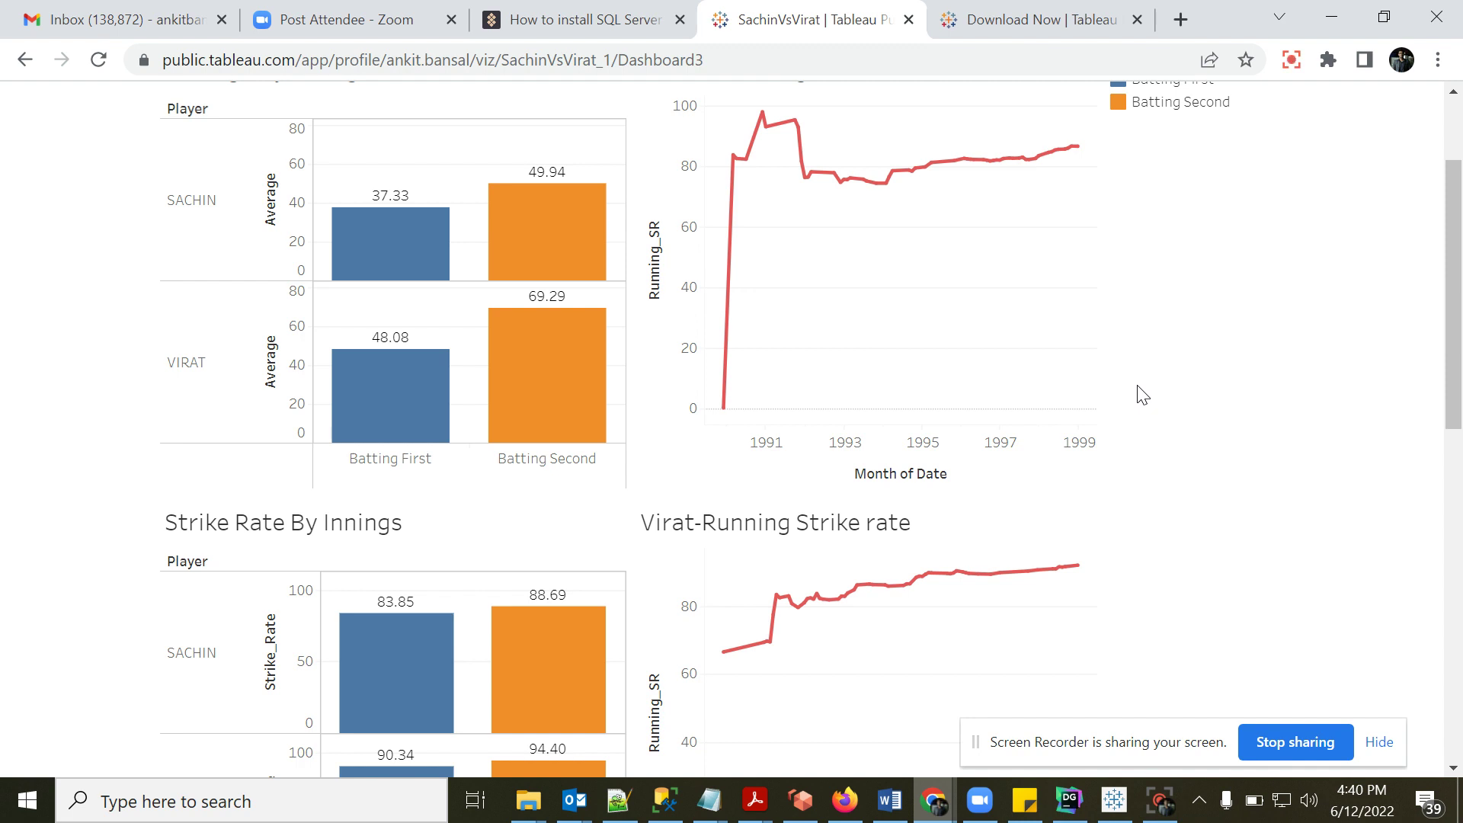
- Back in Tableau Desktop, close the Tableau Public sign-in window and cancel the Share via Tableau Server dialog
{"action": "left_click", "coordinate": [1124, 806]}
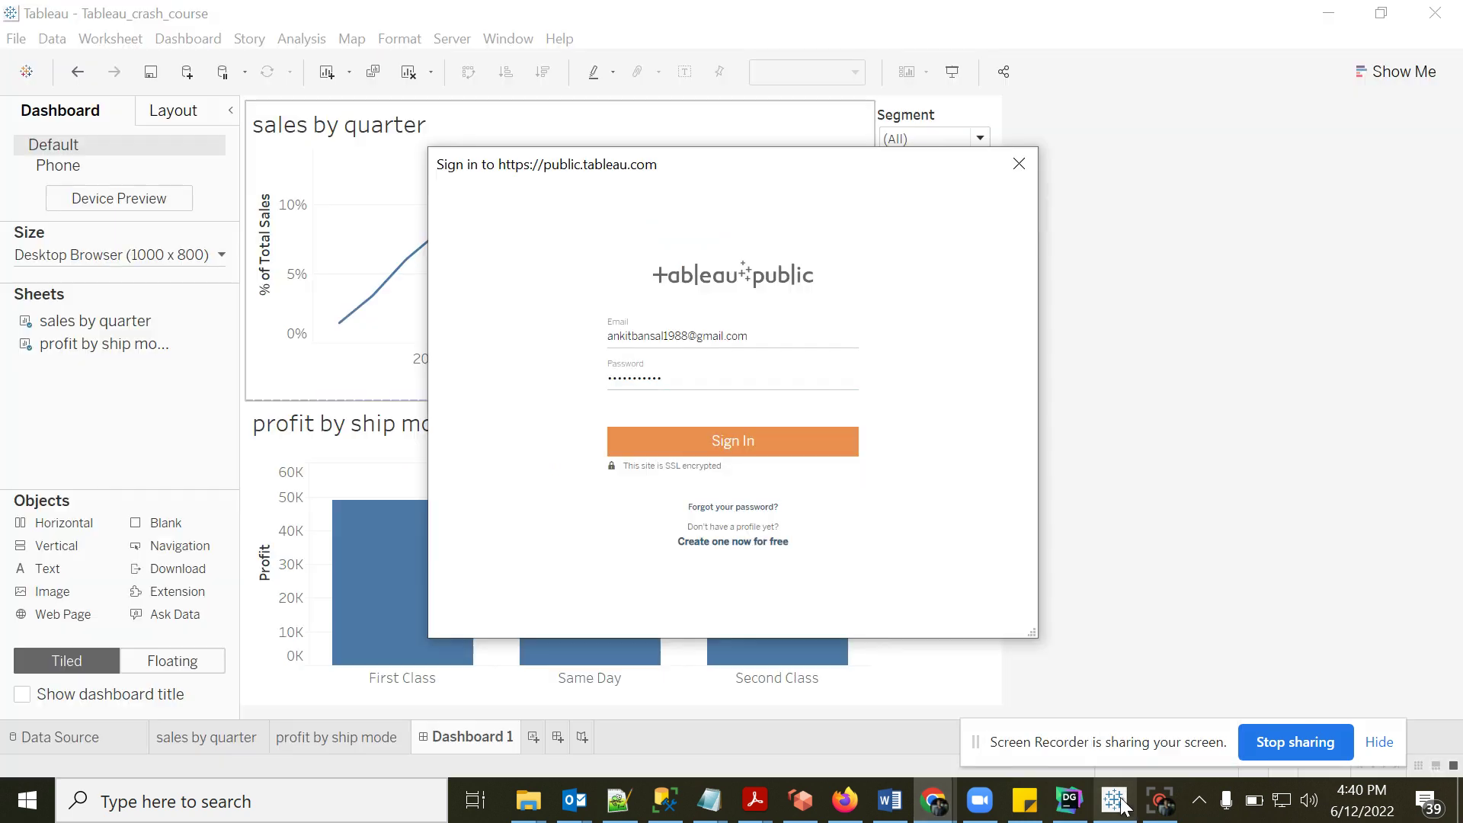
{"action": "left_click", "coordinate": [1019, 166]}
{"action": "left_click", "coordinate": [952, 297]}
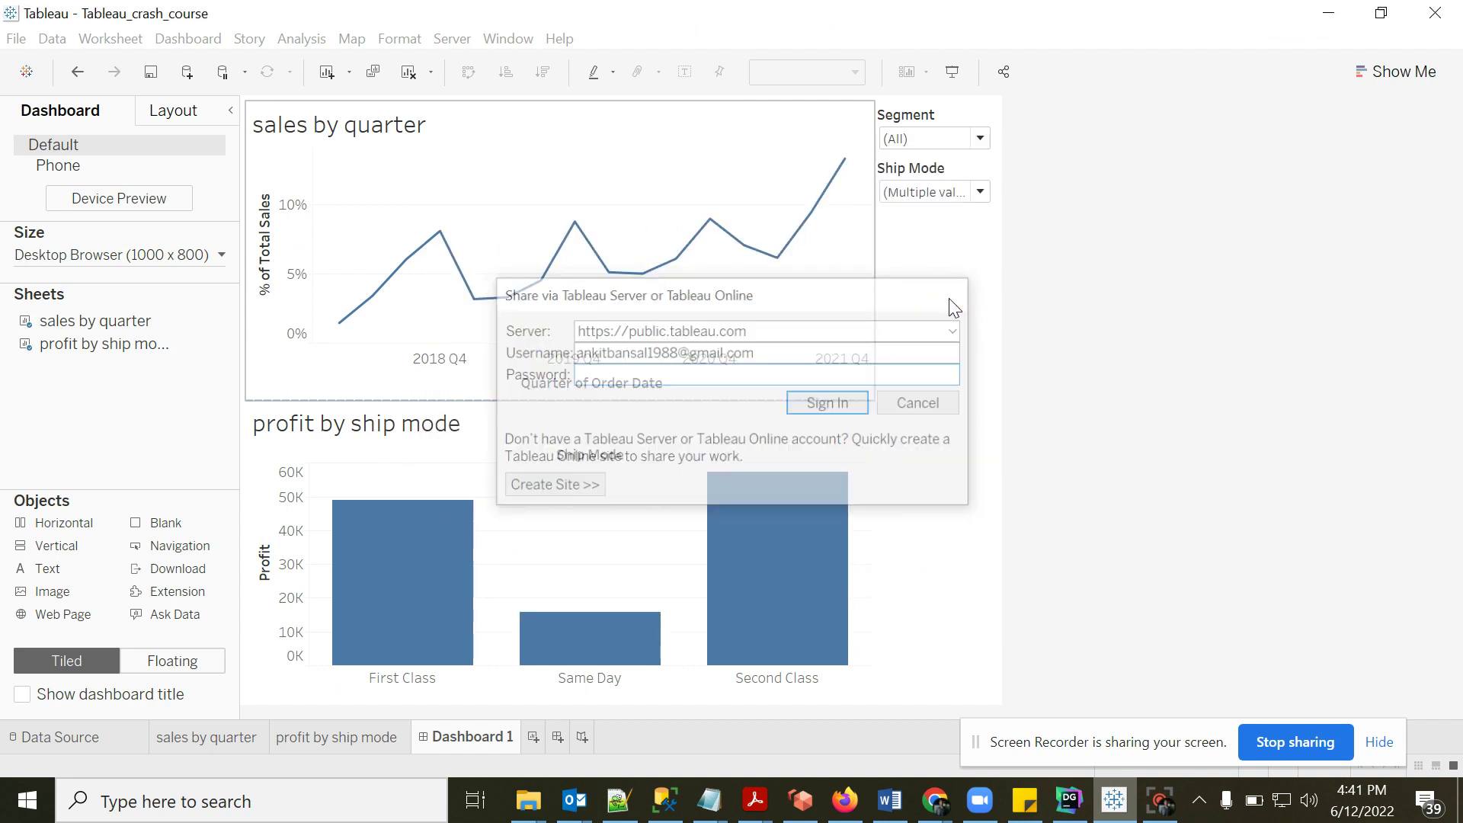